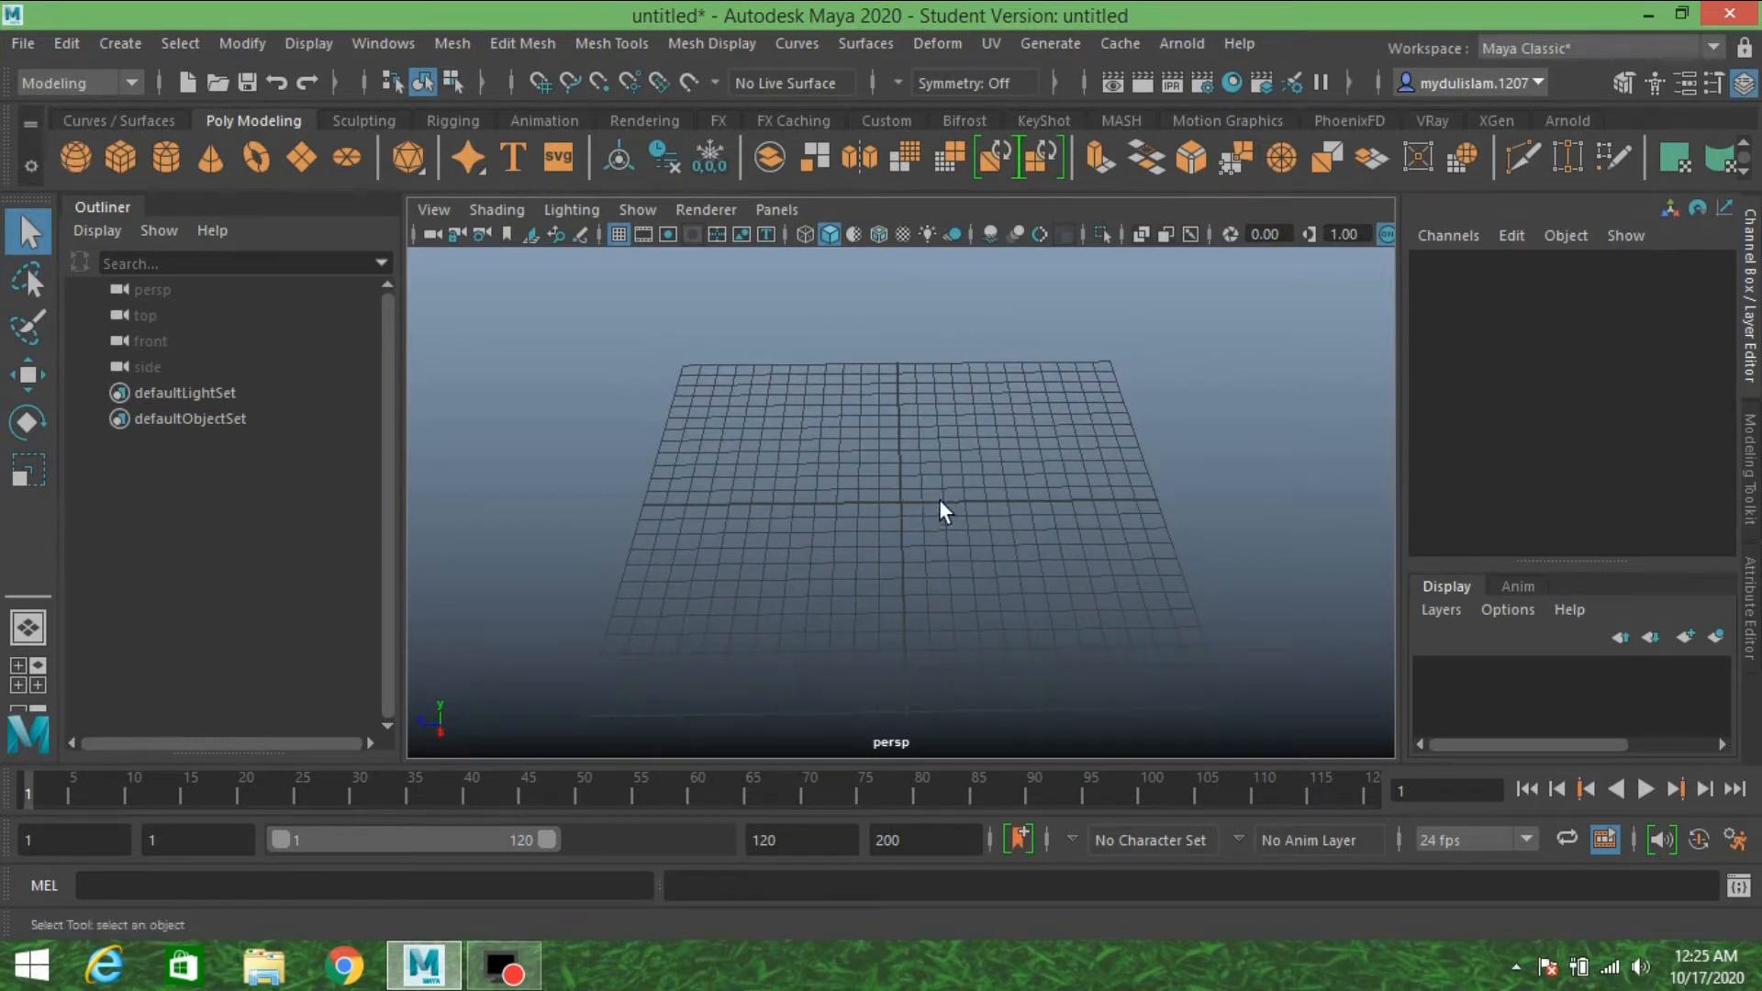
- Create a polygon cylinder at the grid's origin and set its radius to 0.5
left_click(166, 157)
scroll(1468, 488, "down", 1)
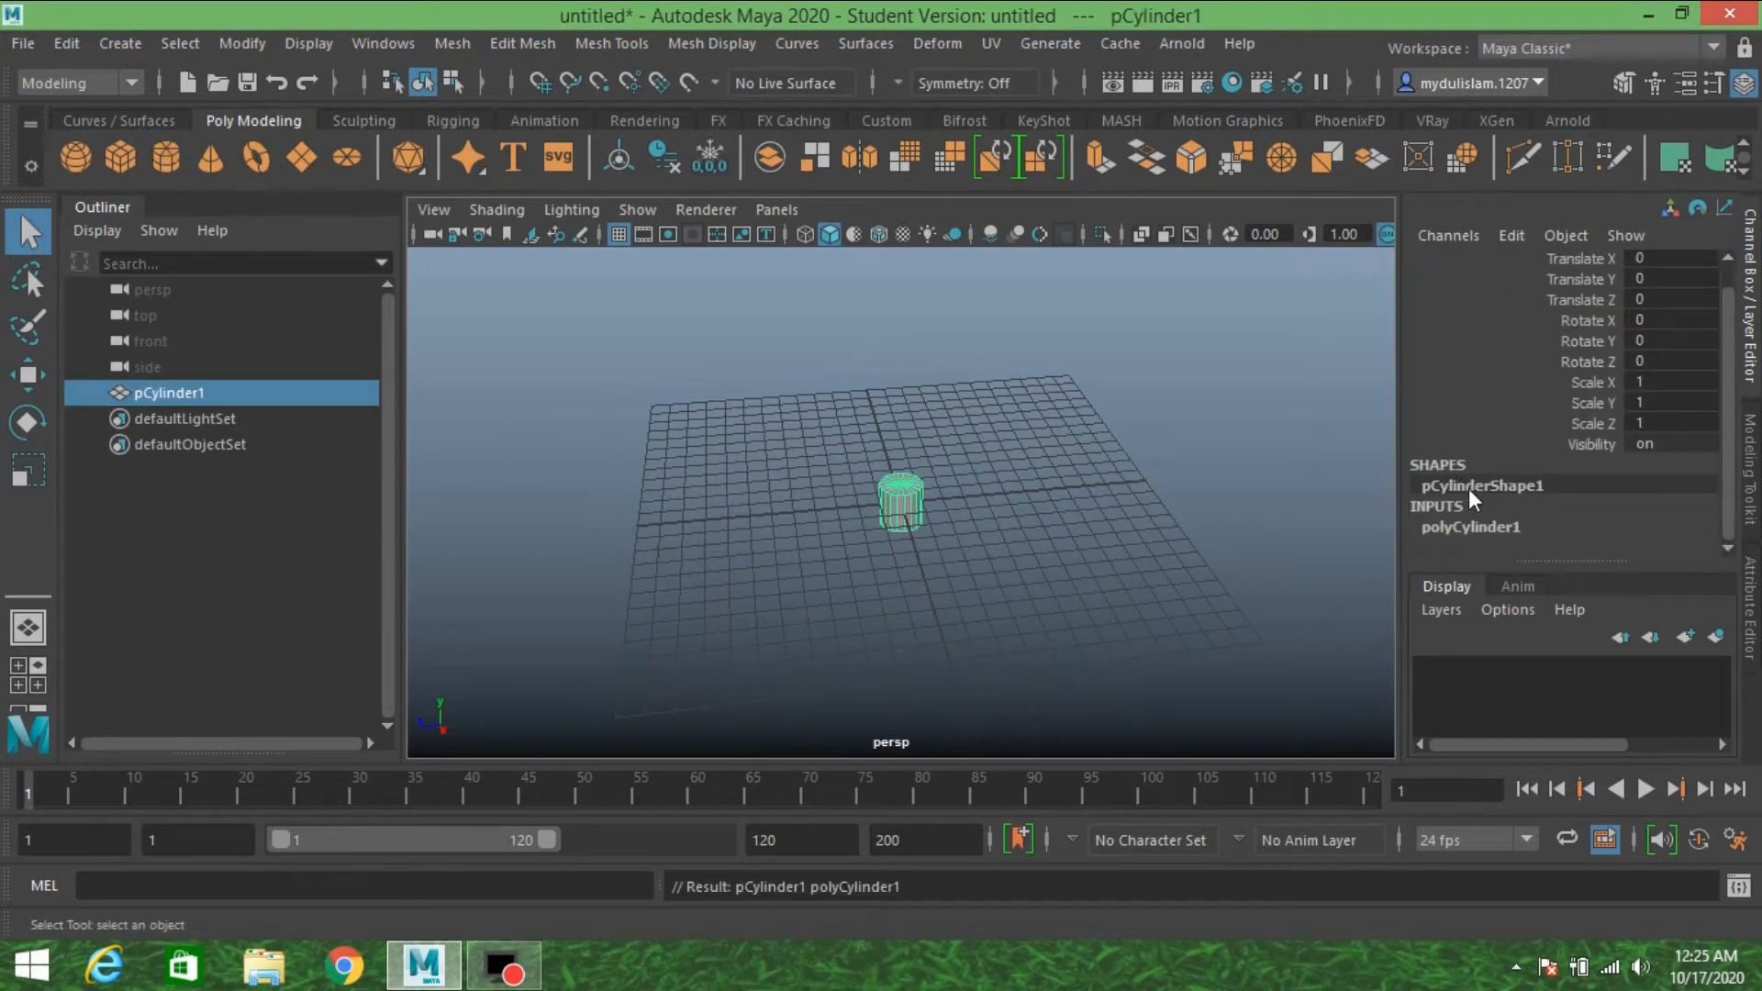
left_click(1462, 526)
left_click(1651, 435)
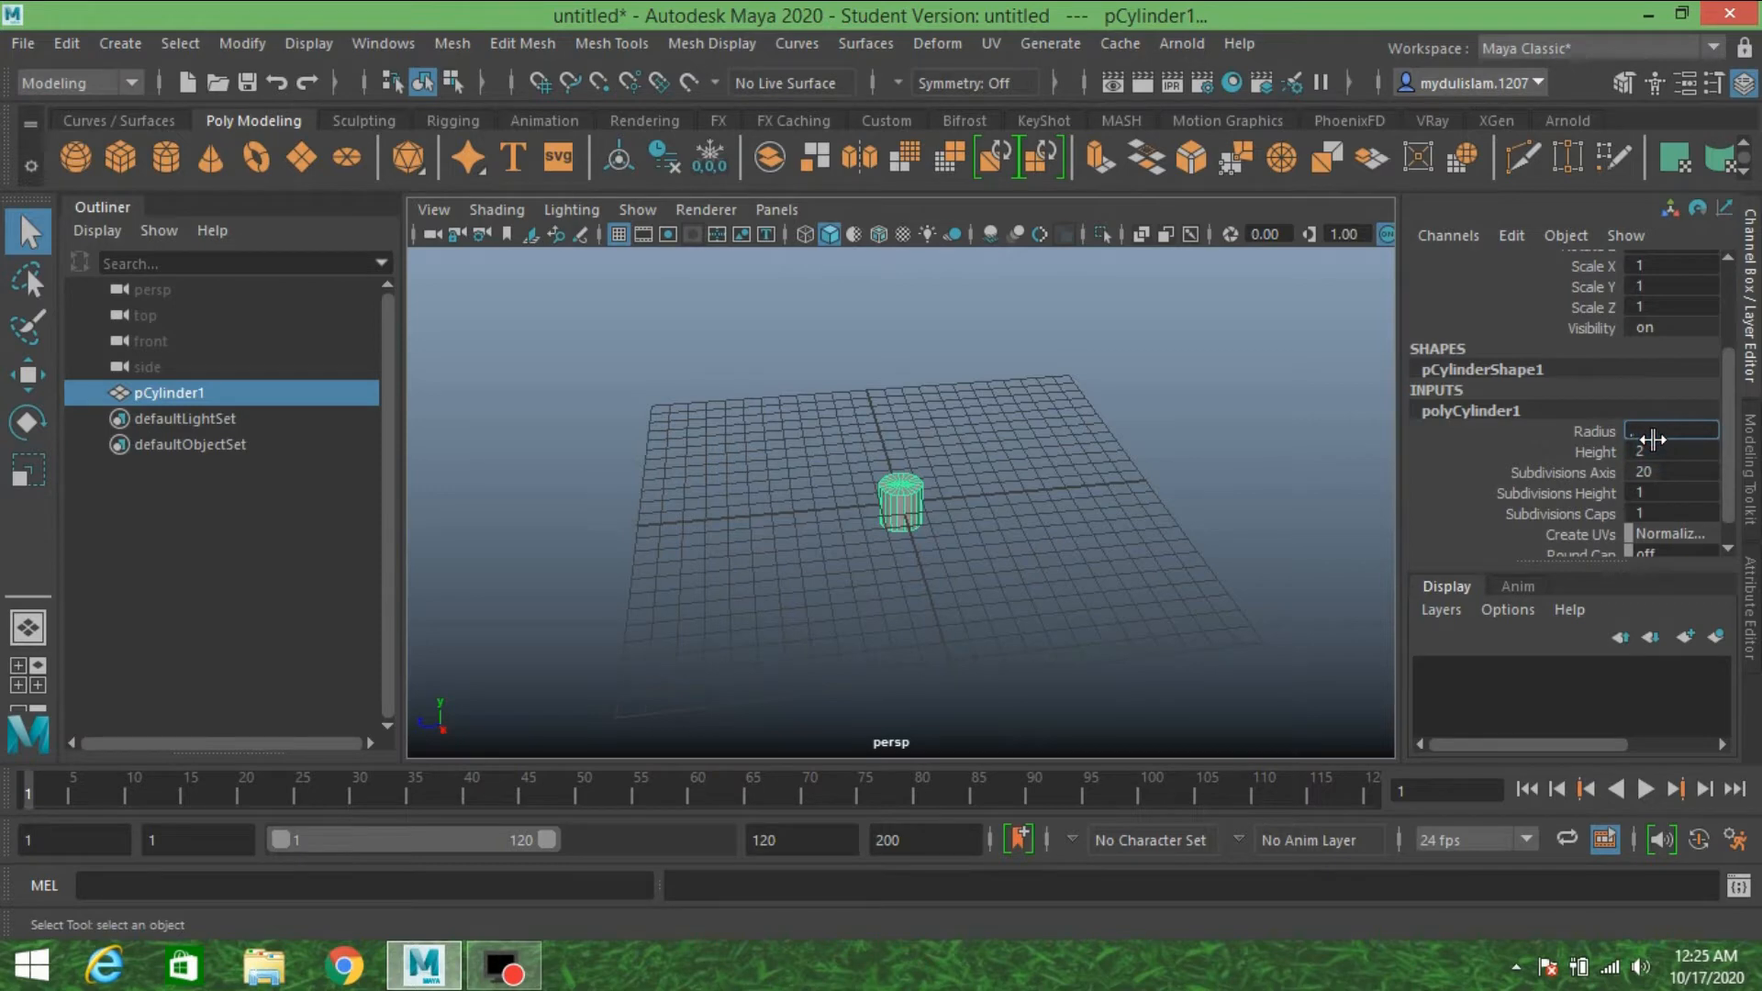
key("Return")
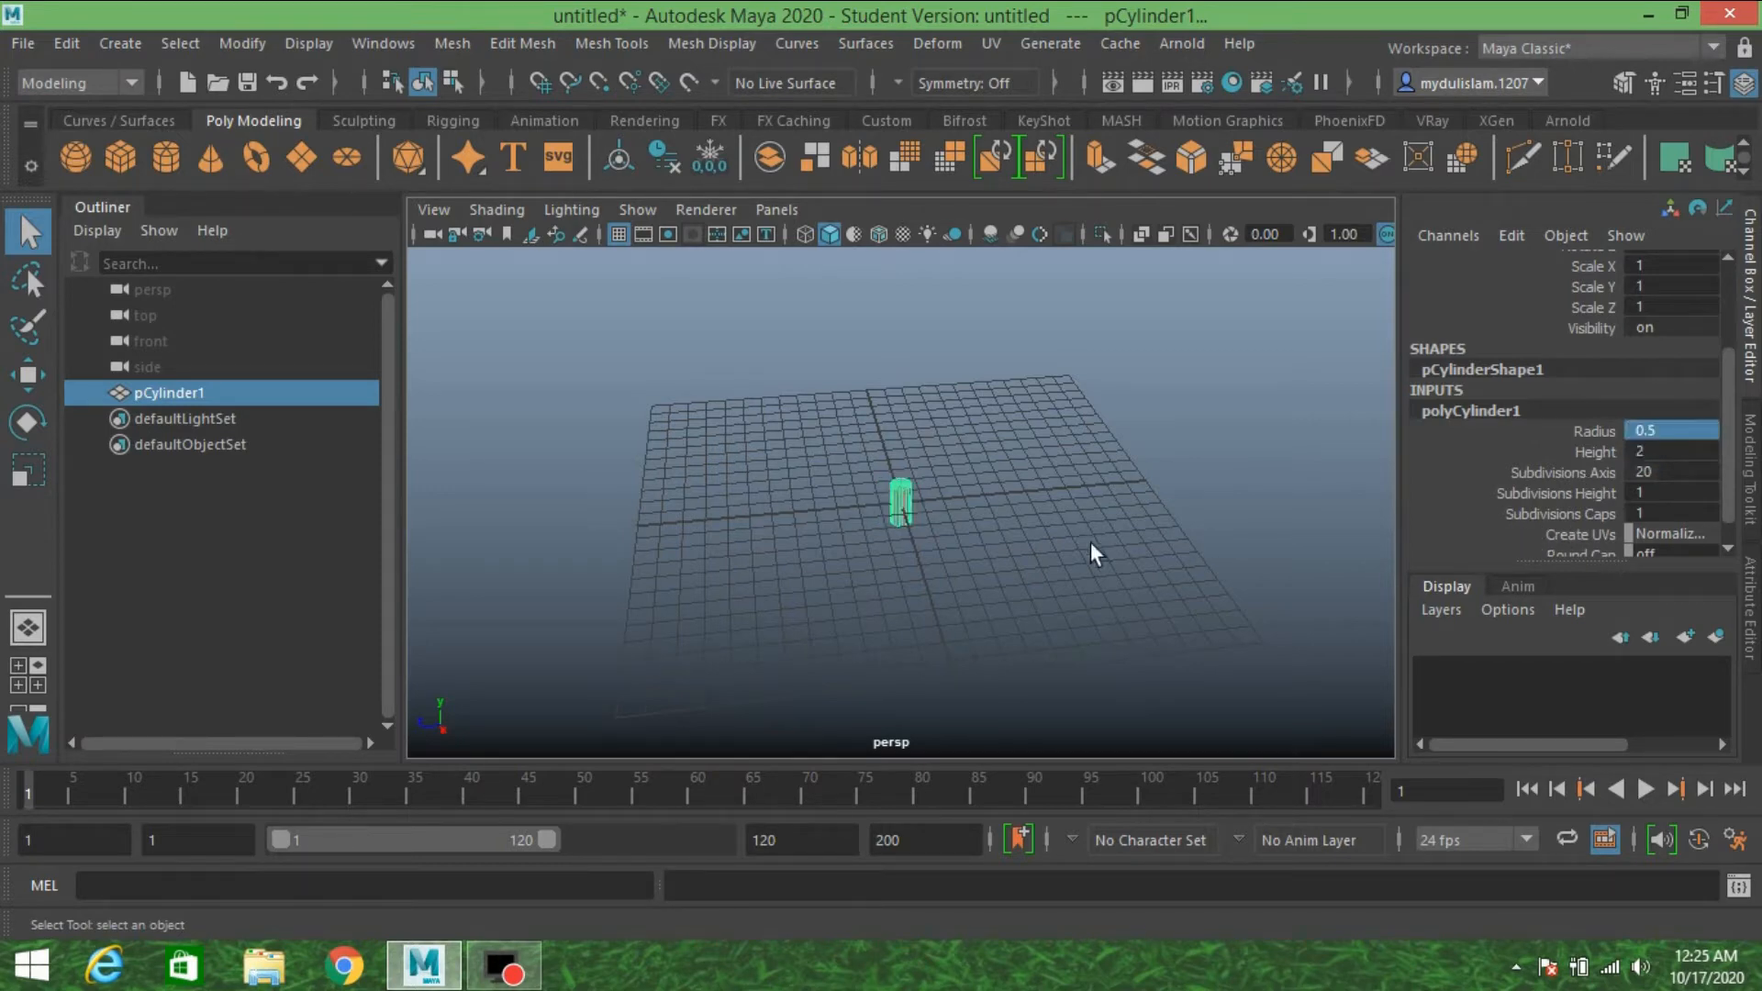
key("f")
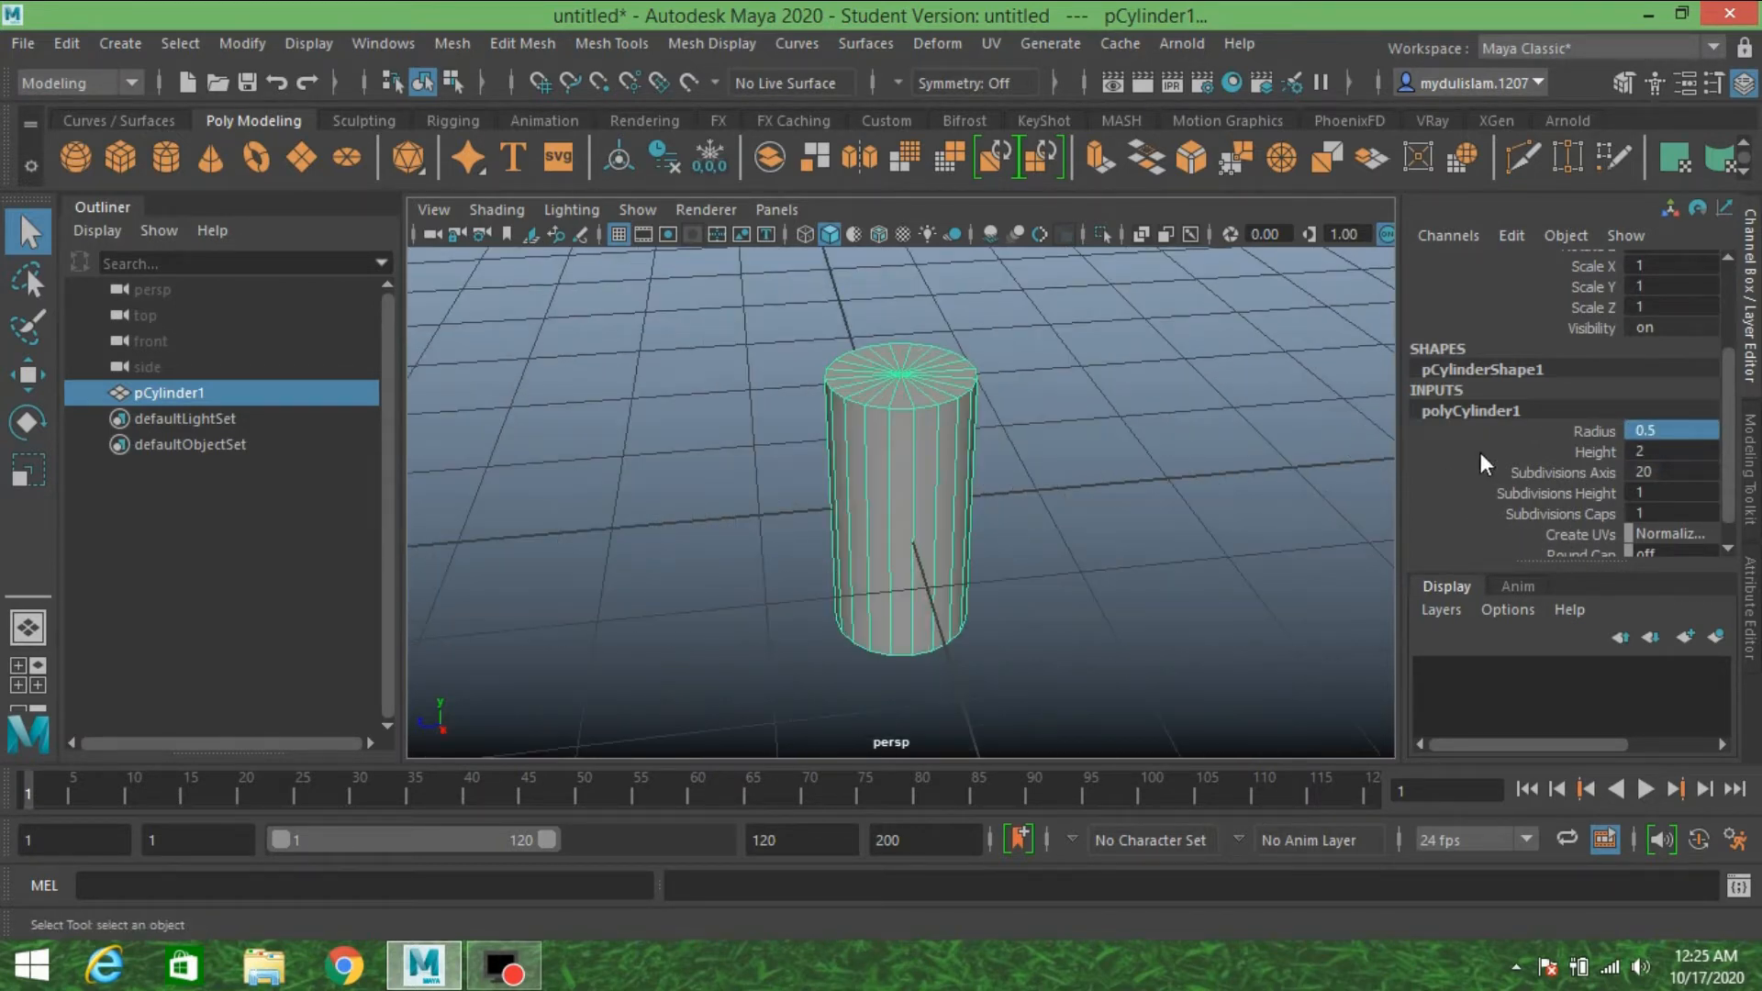
- Set the cylinder's cap subdivisions to 0
scroll(1479, 454, "down", 1)
left_click_drag(1164, 520, 1045, 536, "alt")
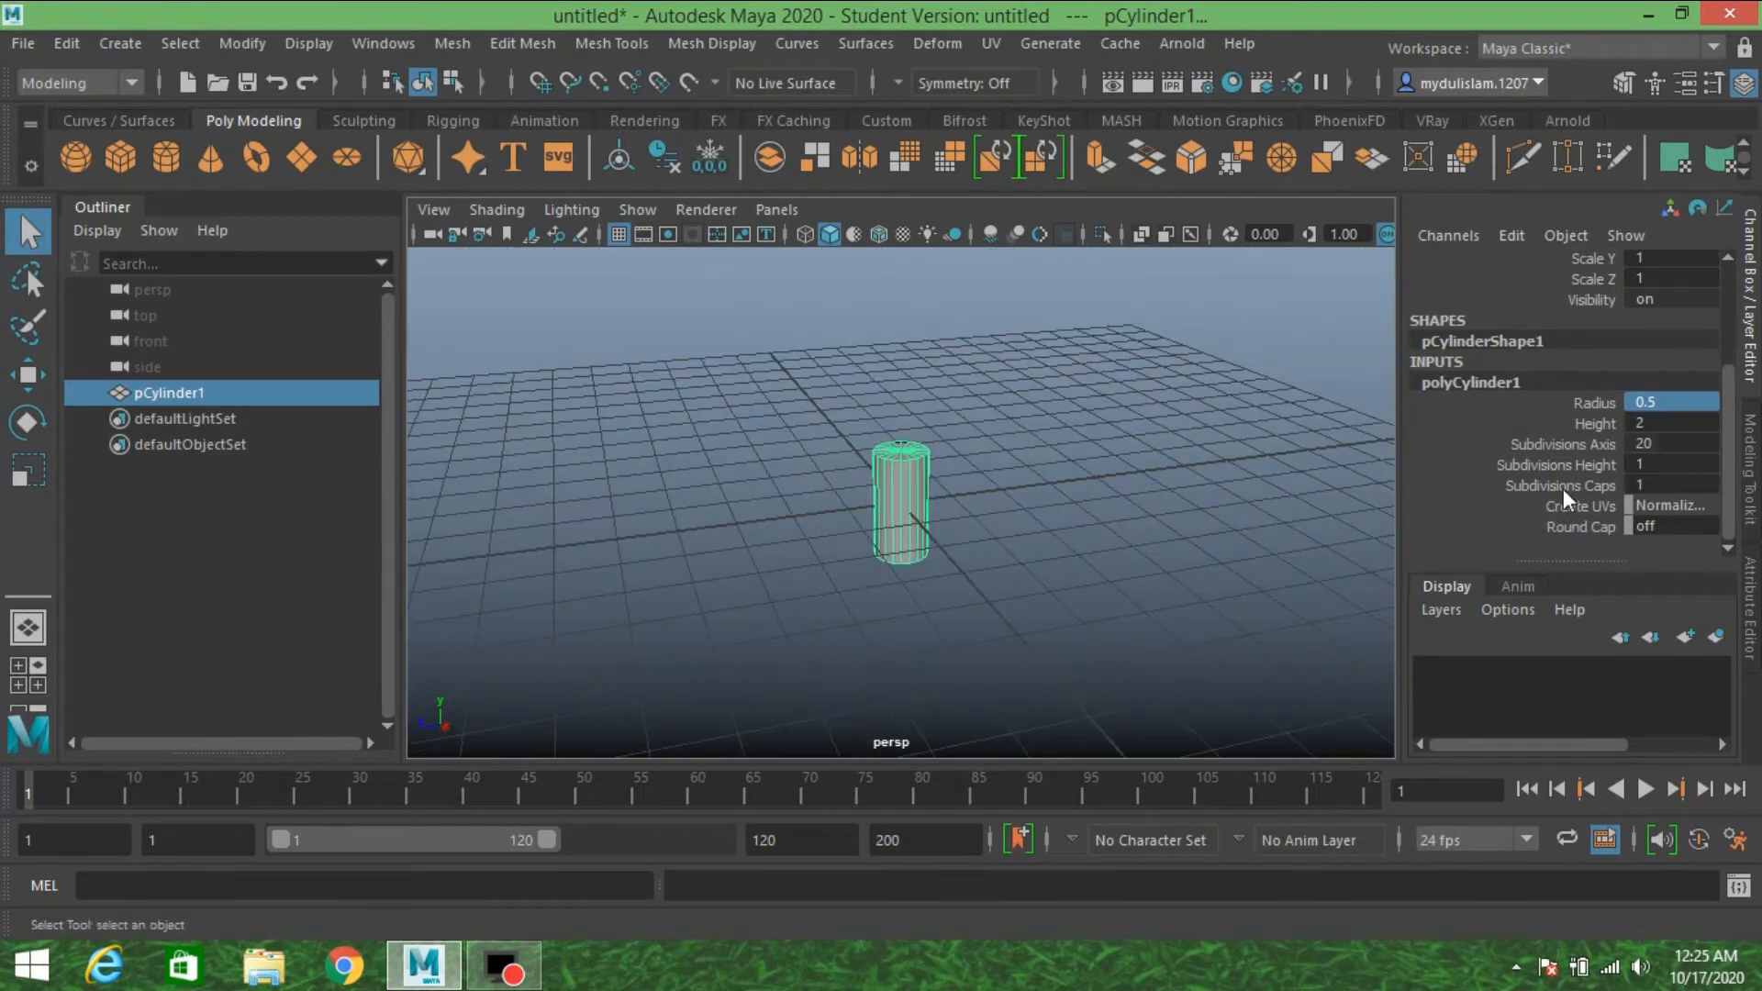
left_click(1561, 488)
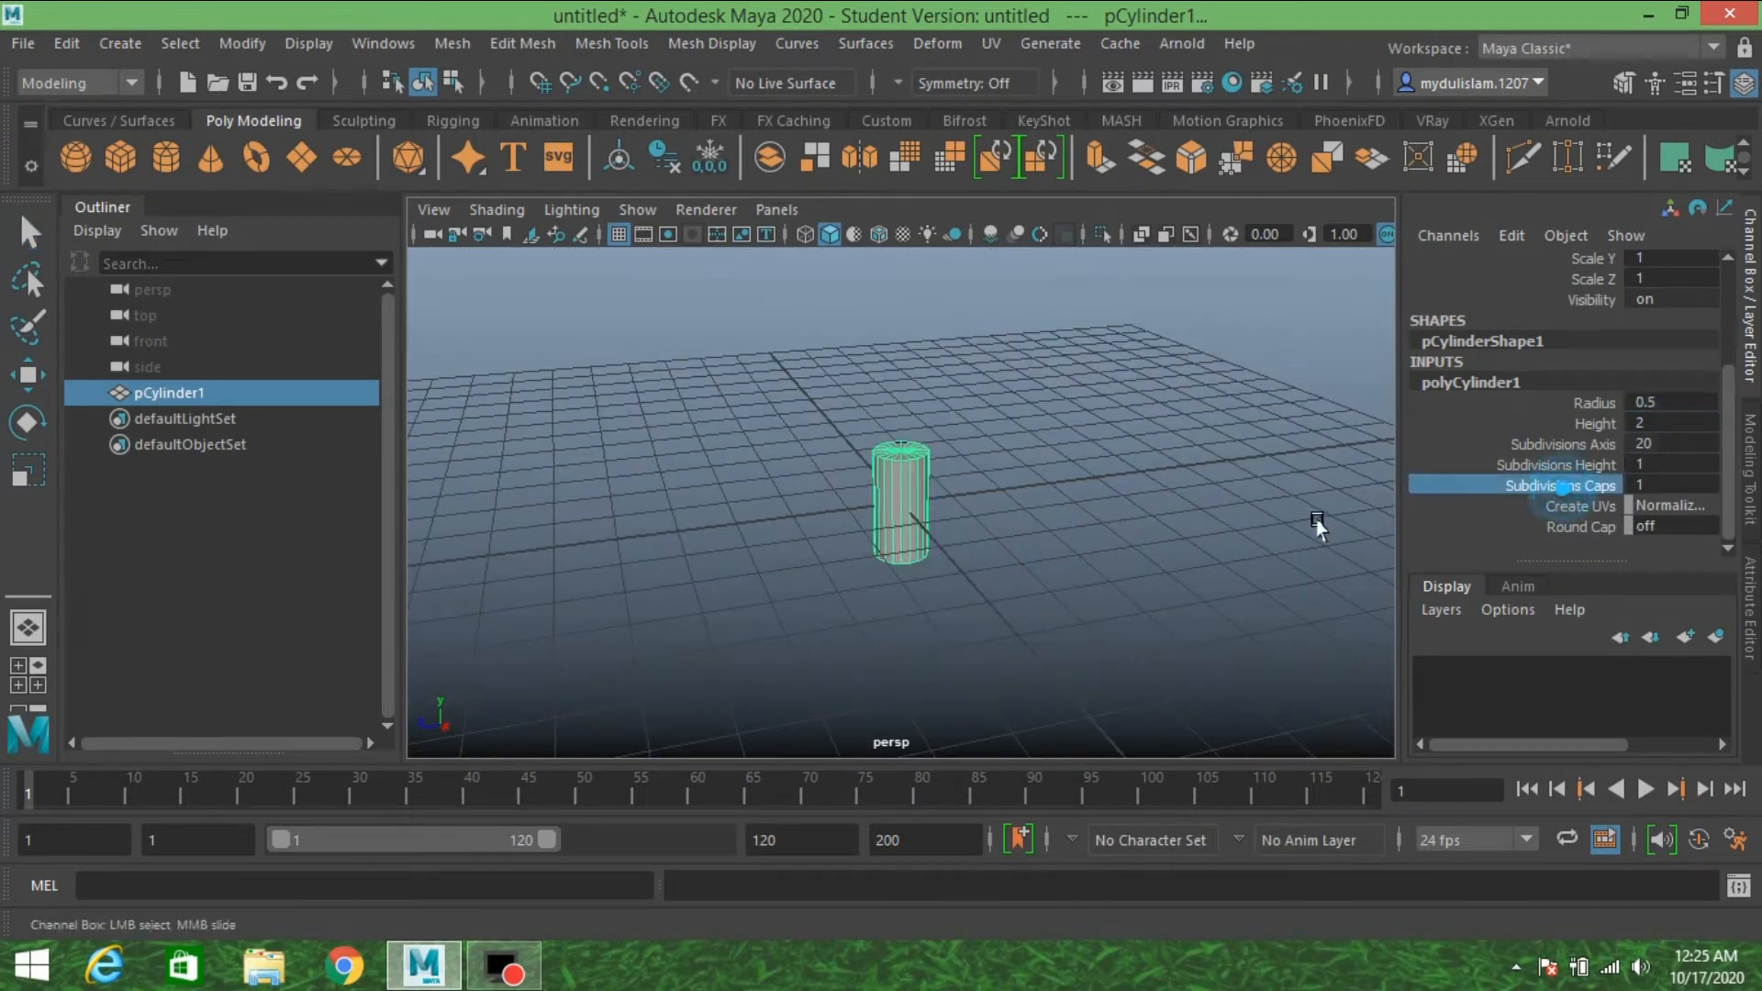
middle_click_drag(1329, 492, 1149, 500)
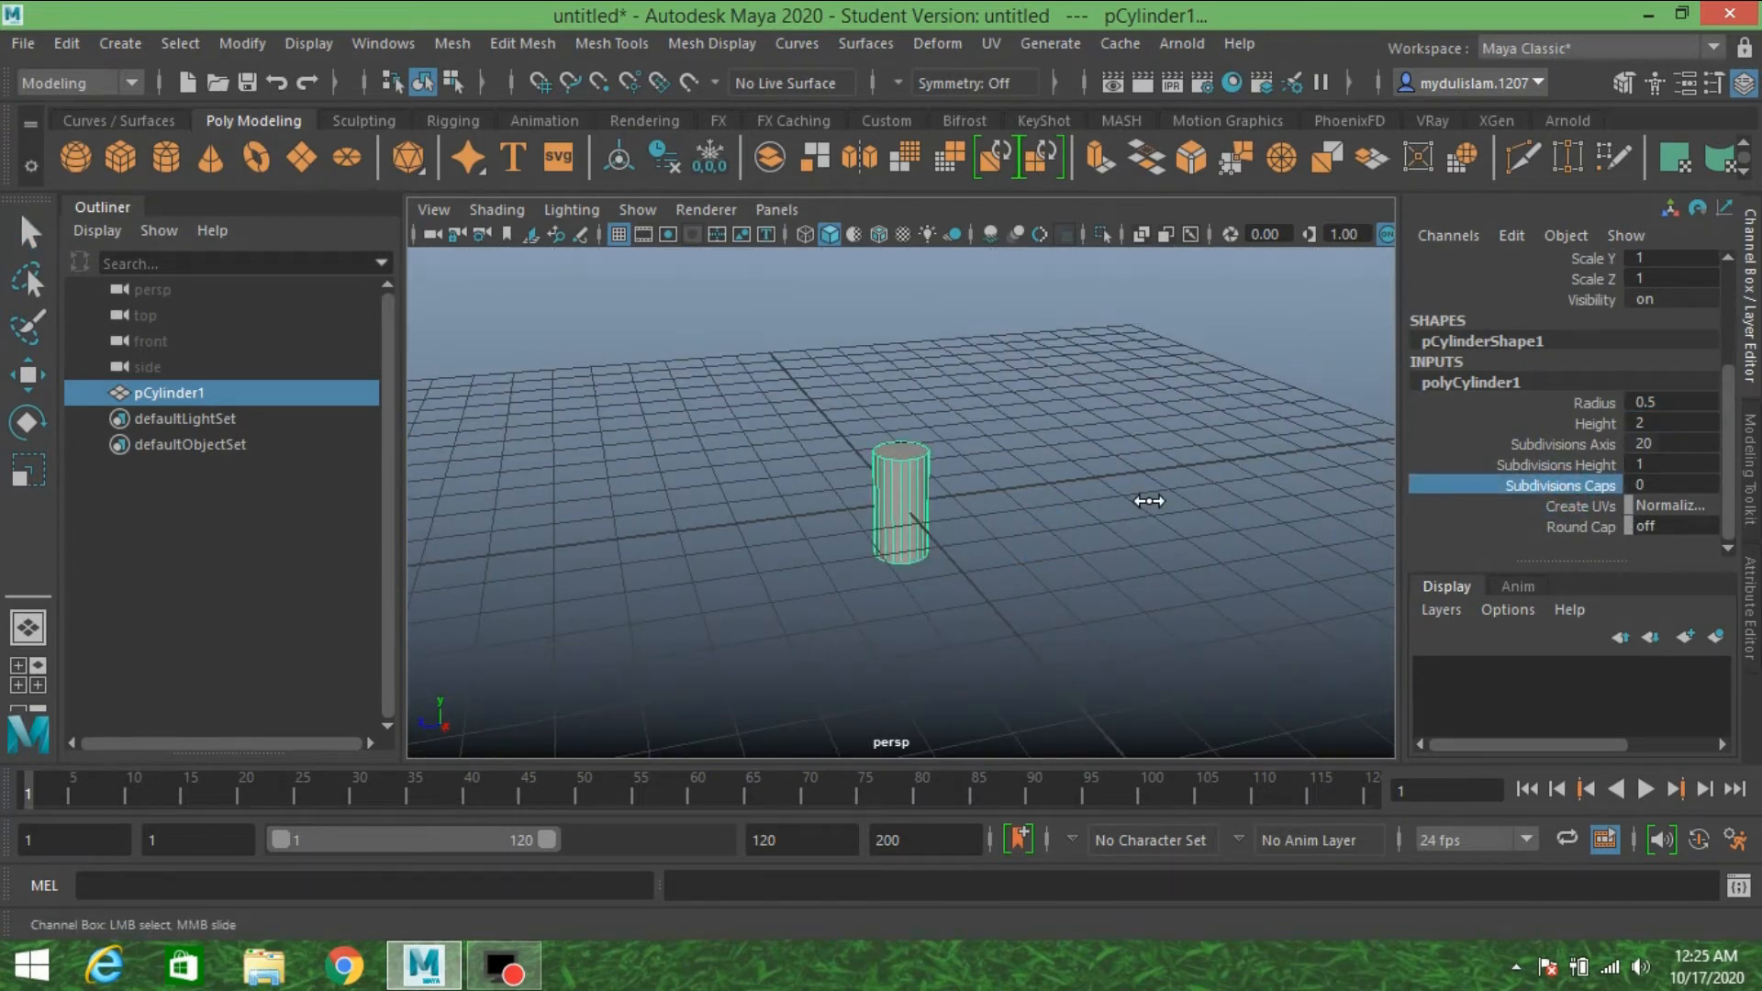
- Set the cylinder's radius to 0.8 and its height to 5.5
double_click(1640, 401)
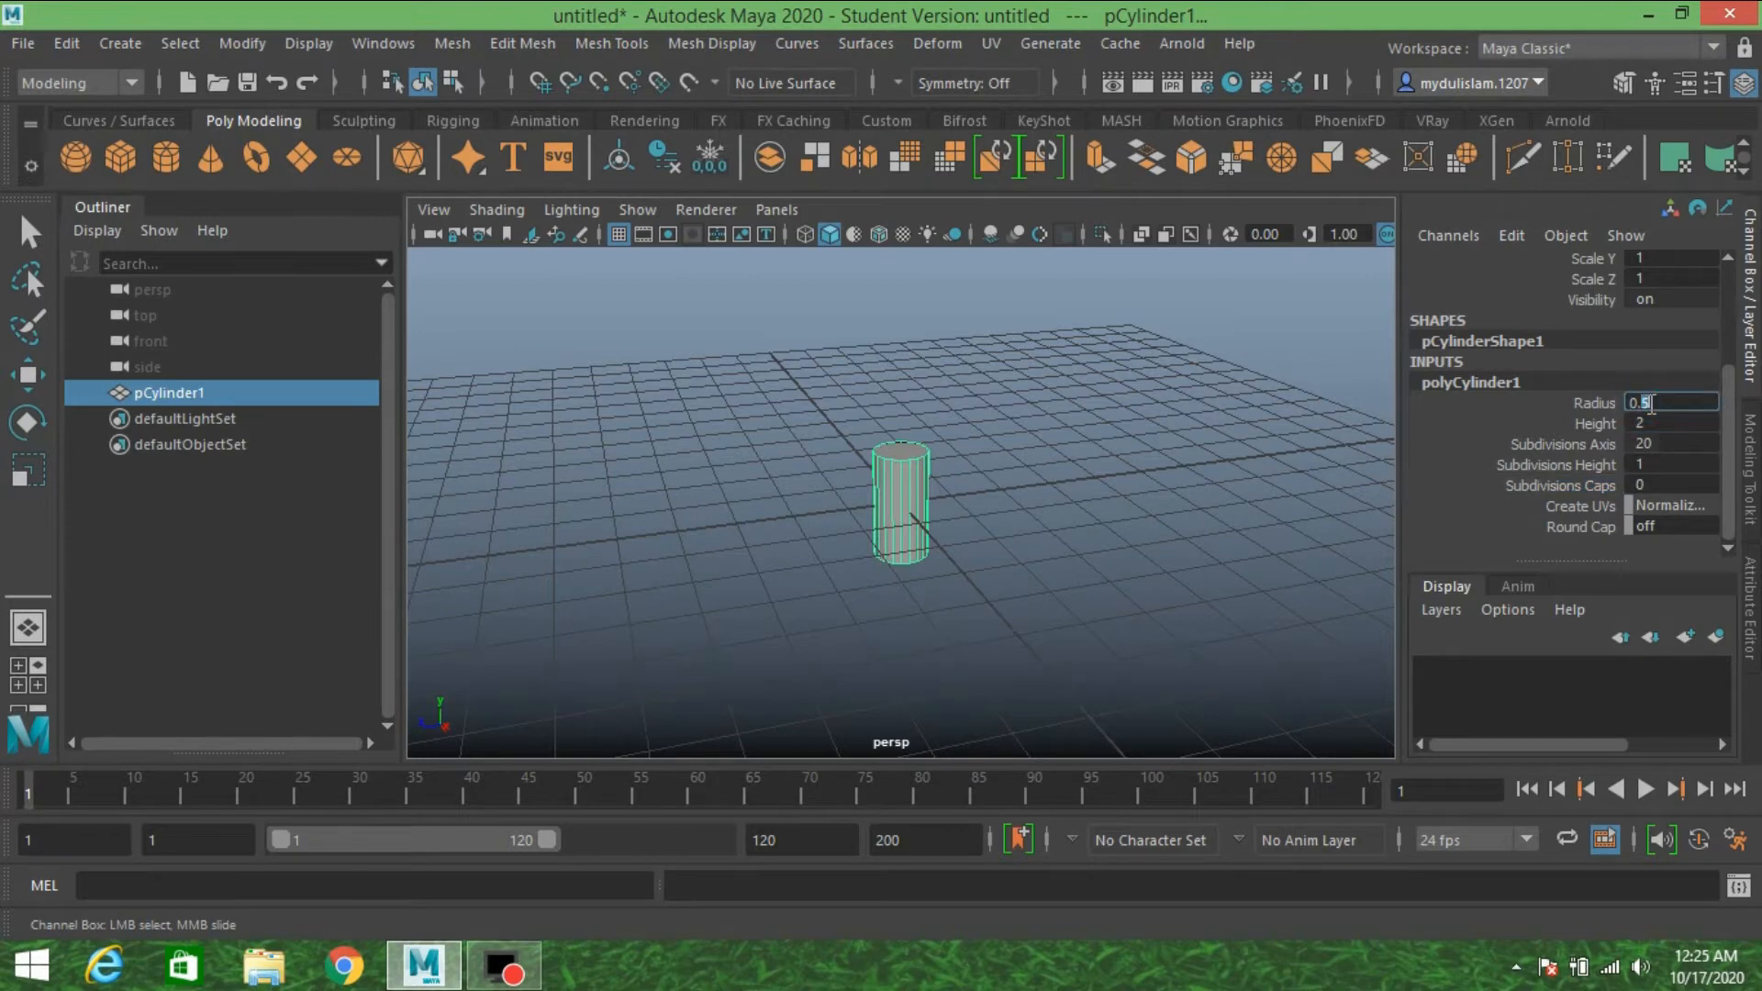
type("0.8")
key("Return")
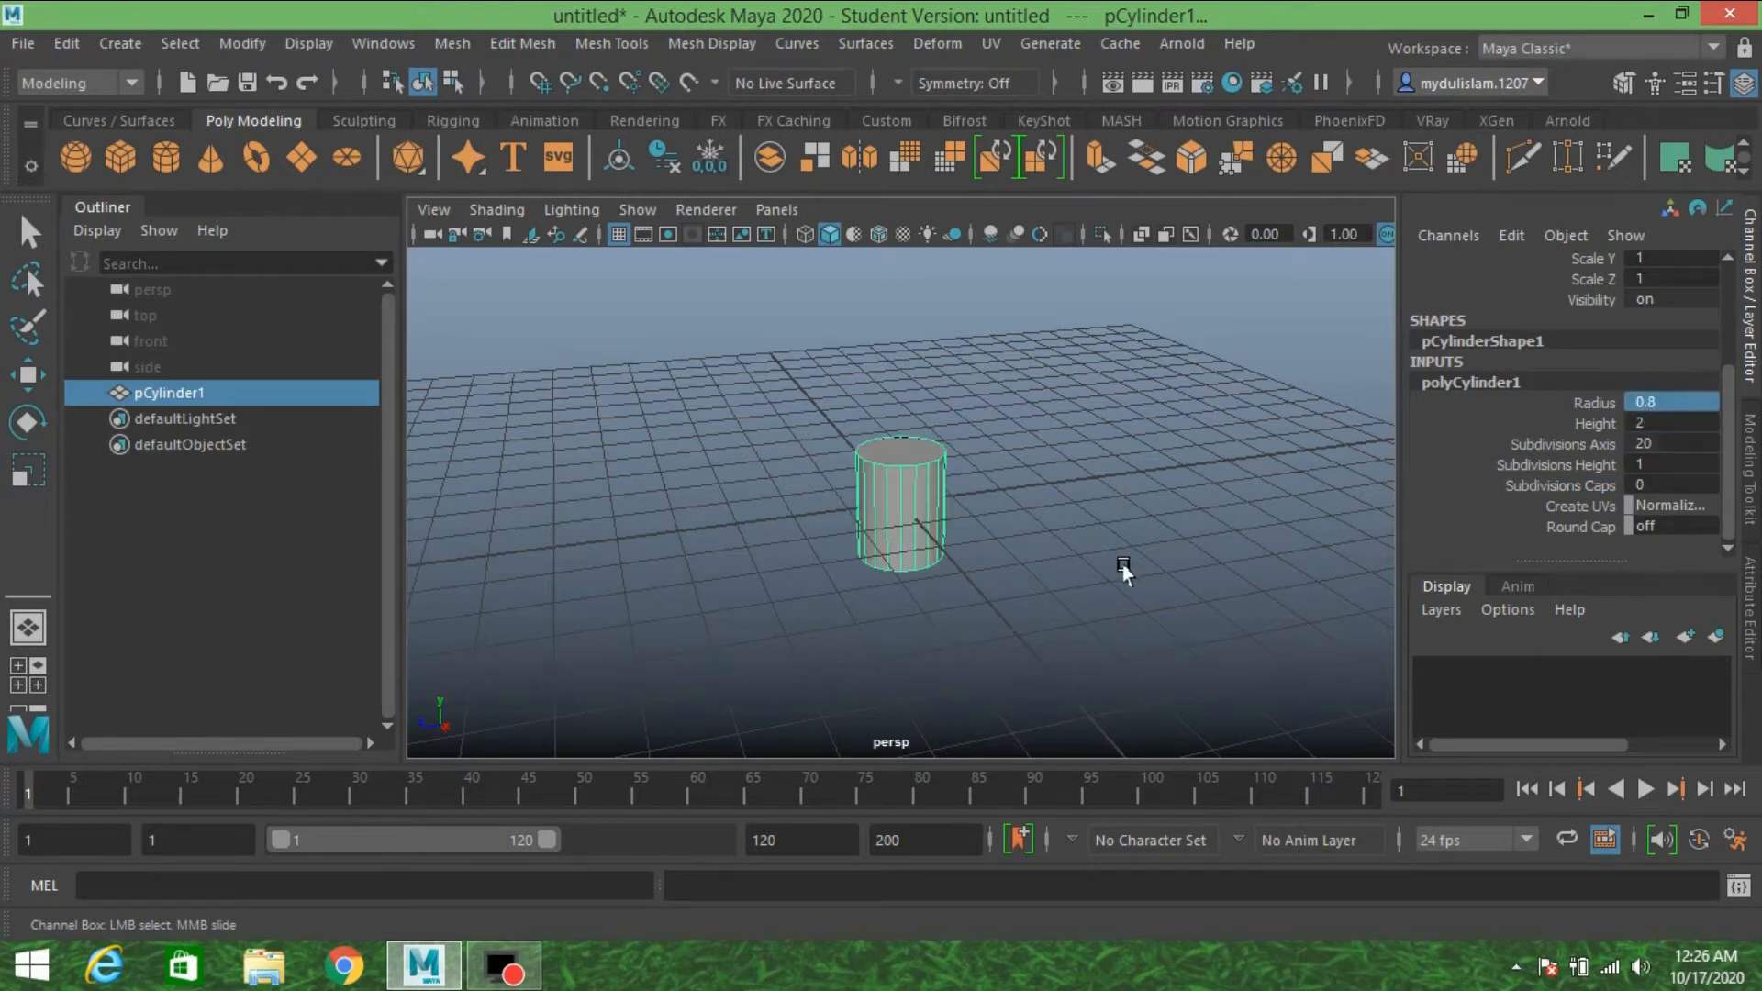
scroll(1032, 588, "down", 3)
left_click(1602, 422)
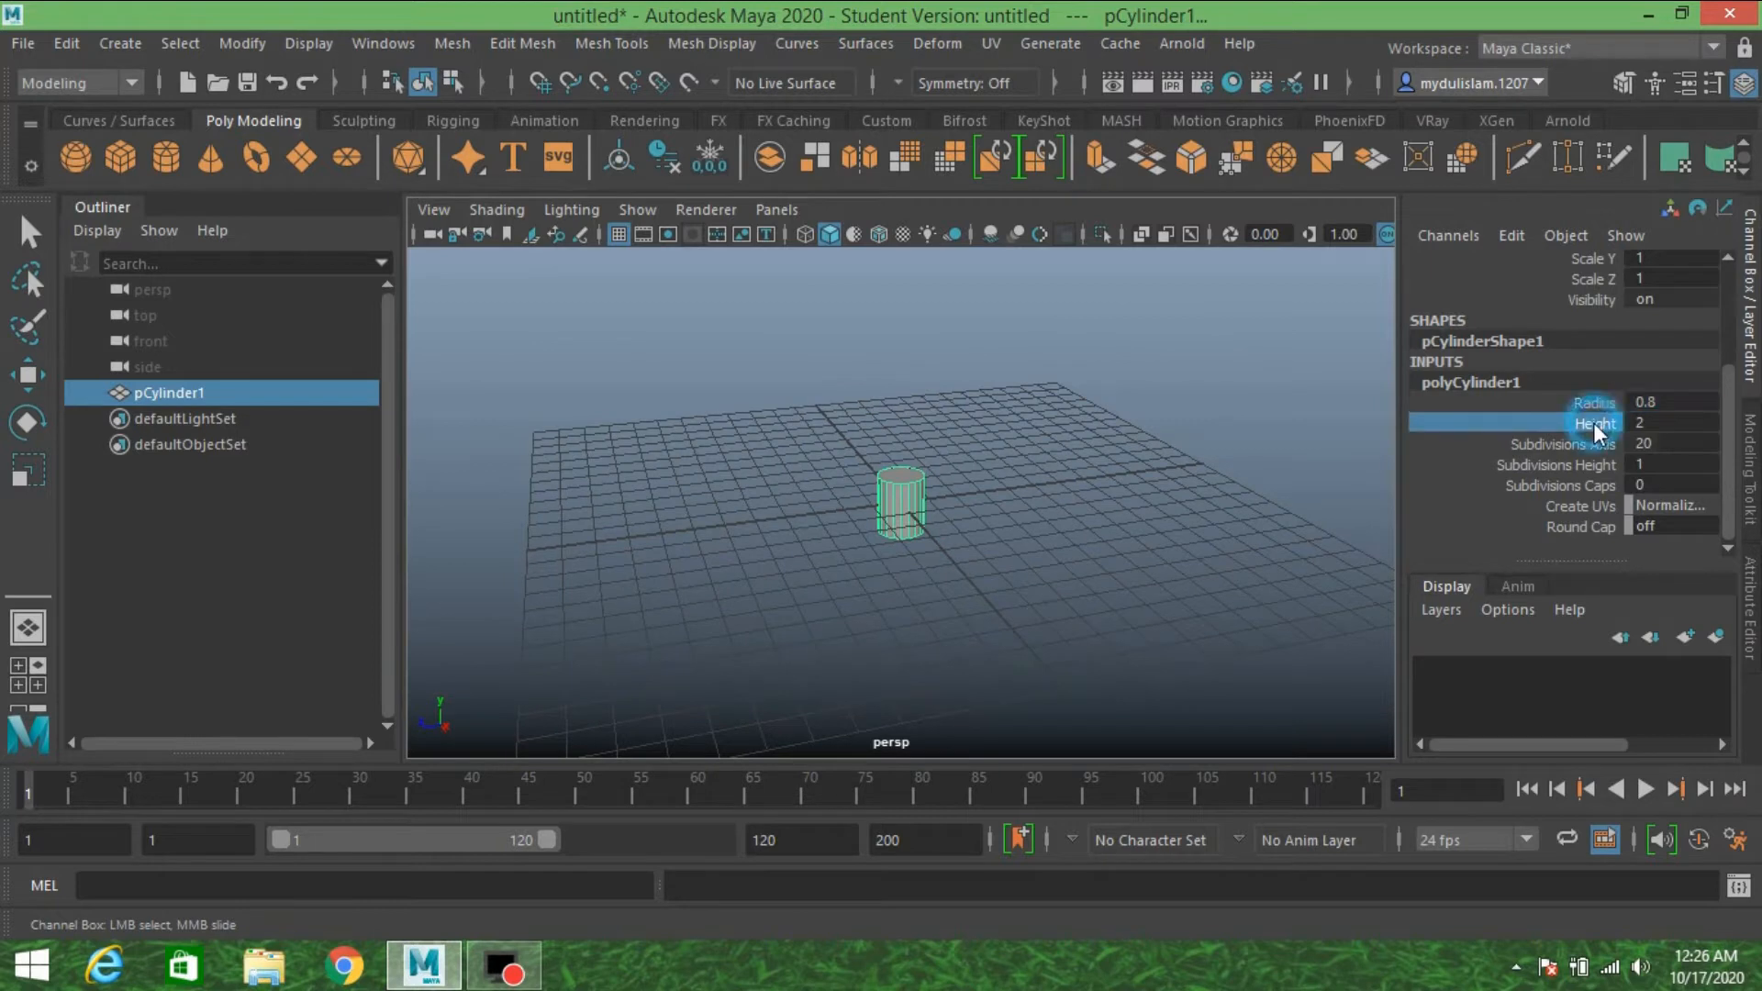
middle_click_drag(1316, 429, 1362, 442)
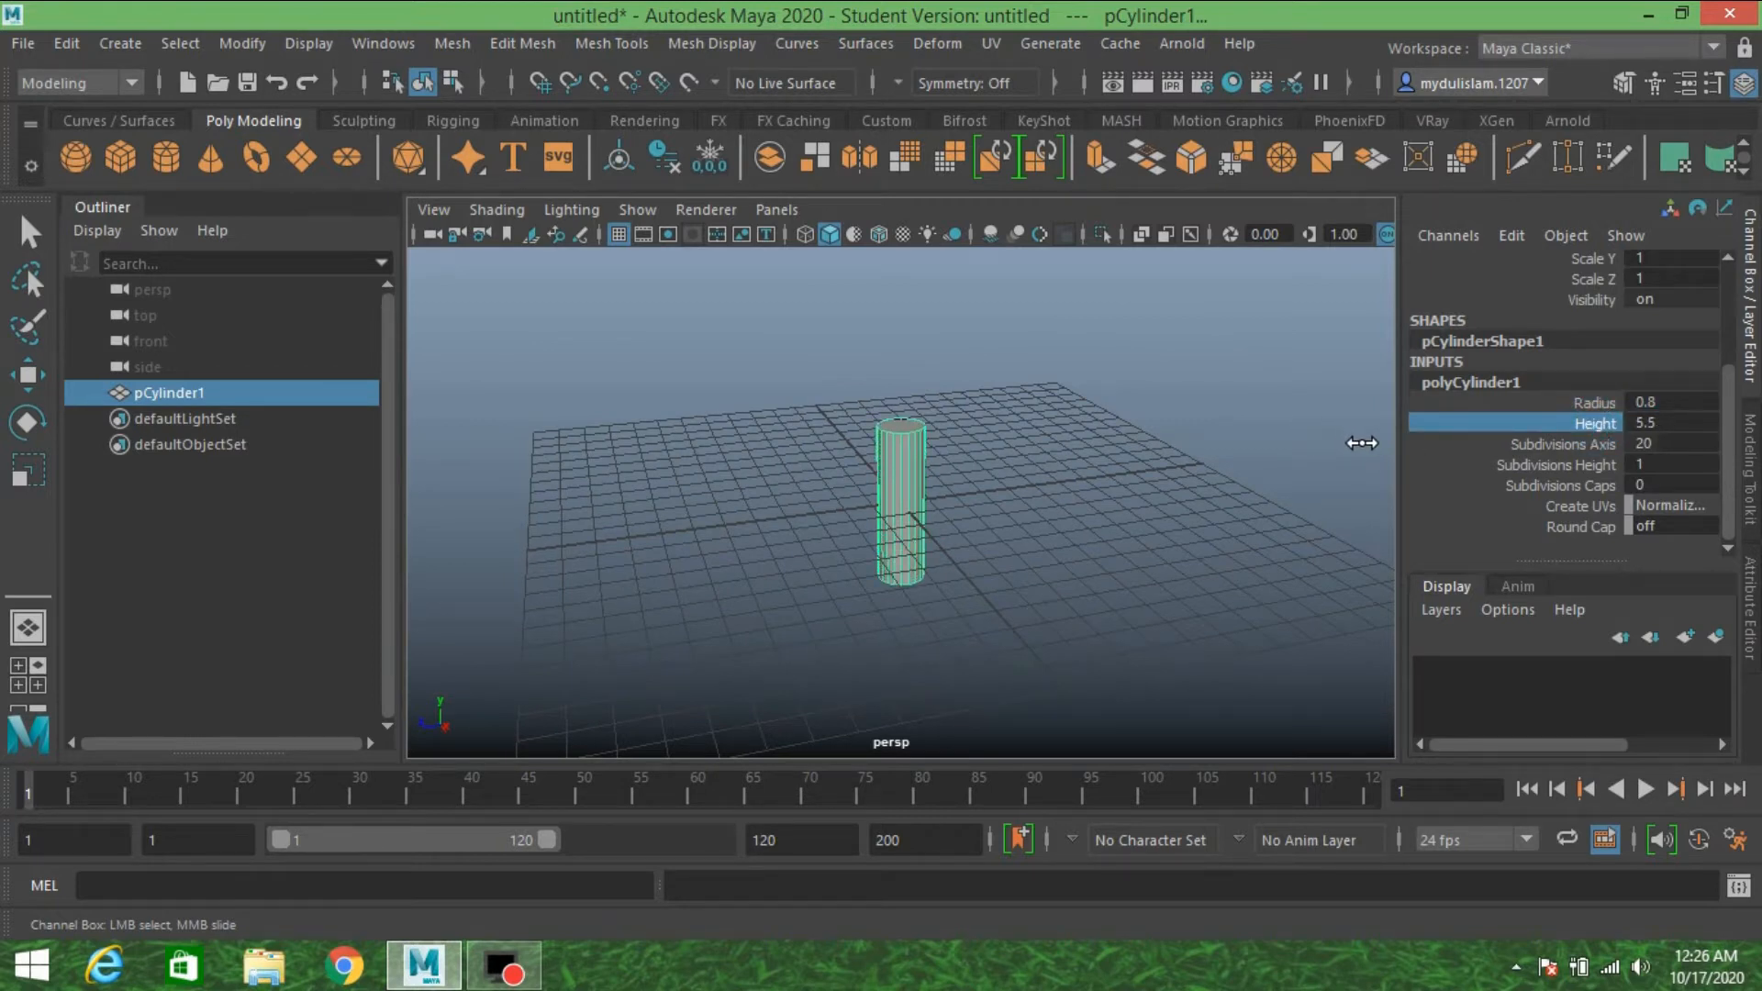
- Set the cylinder's radius to 0.6 and its height subdivisions to 8
left_click_drag(1055, 563, 1172, 551, "alt")
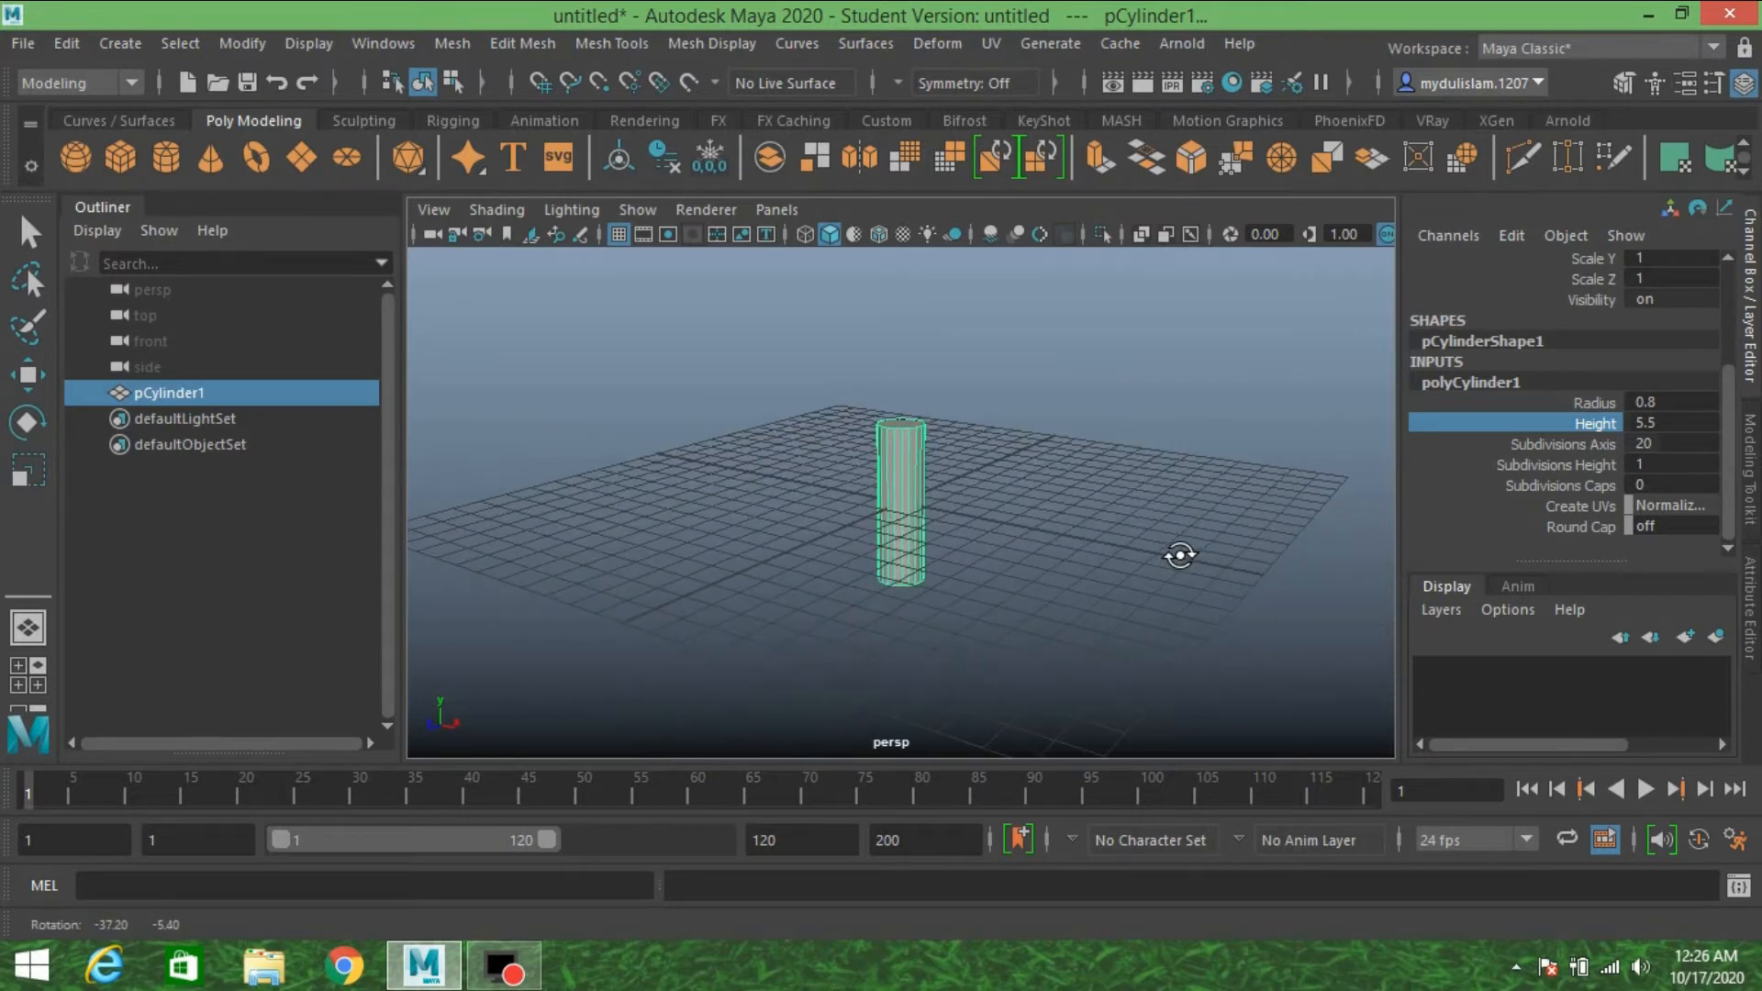
double_click(1650, 405)
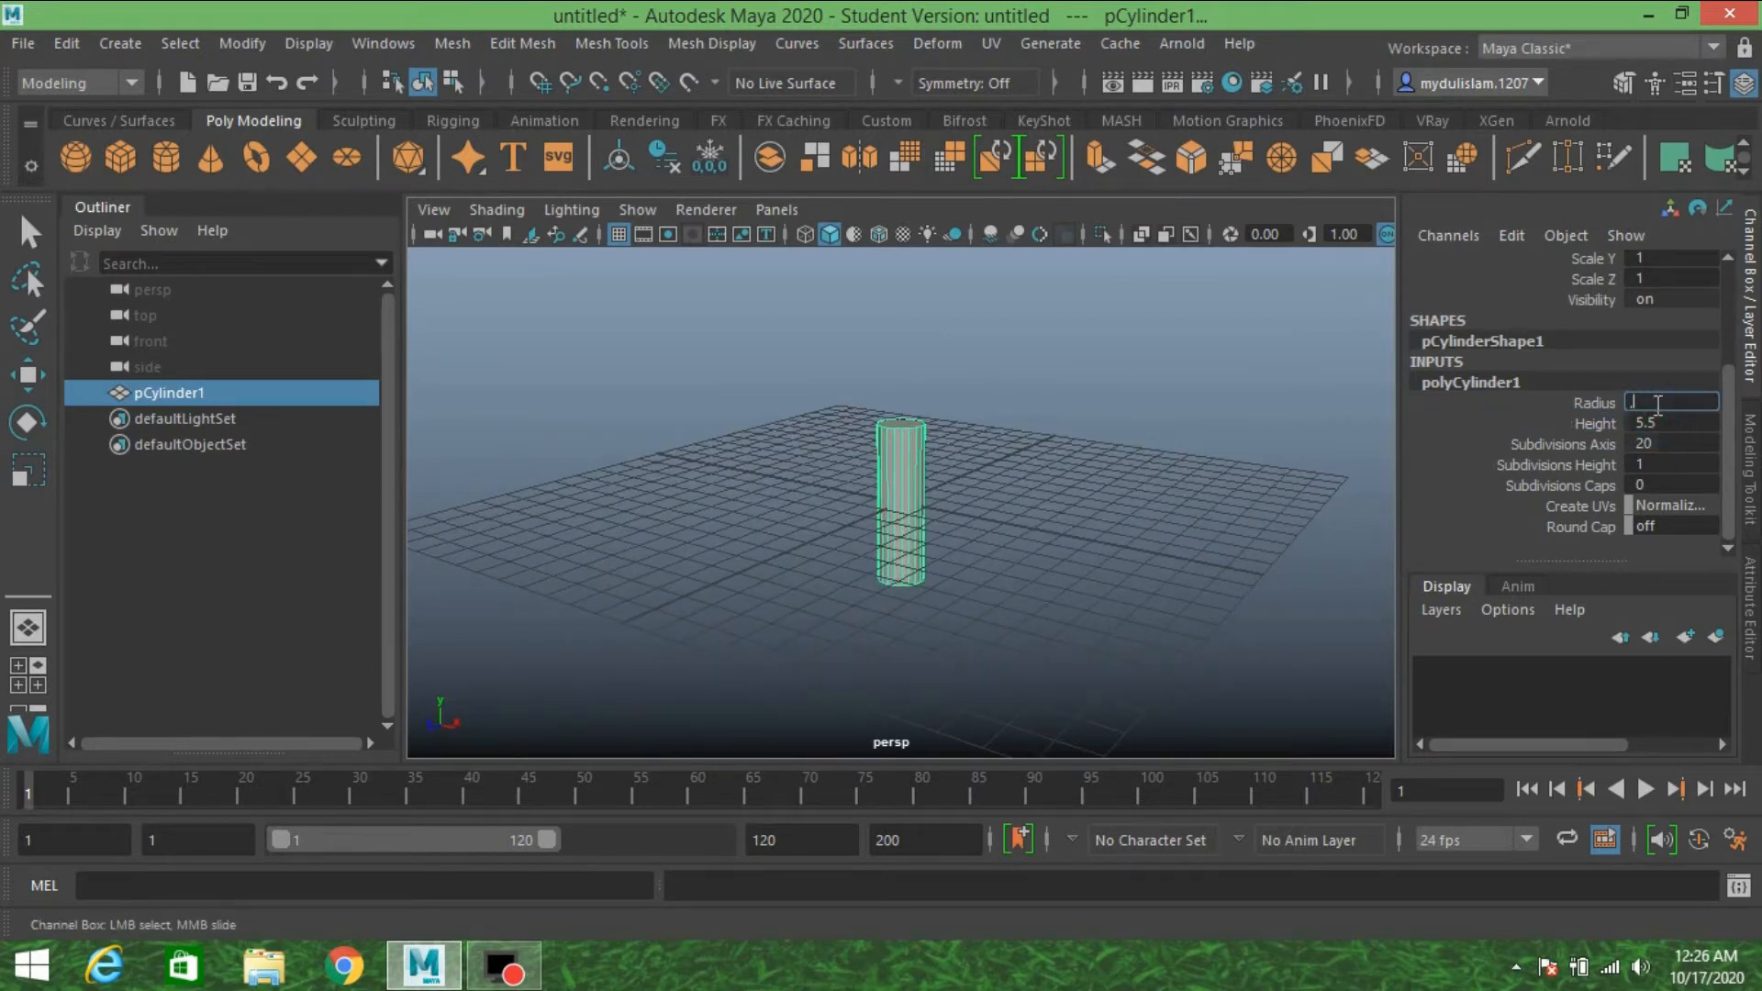
type(".6")
key("Return")
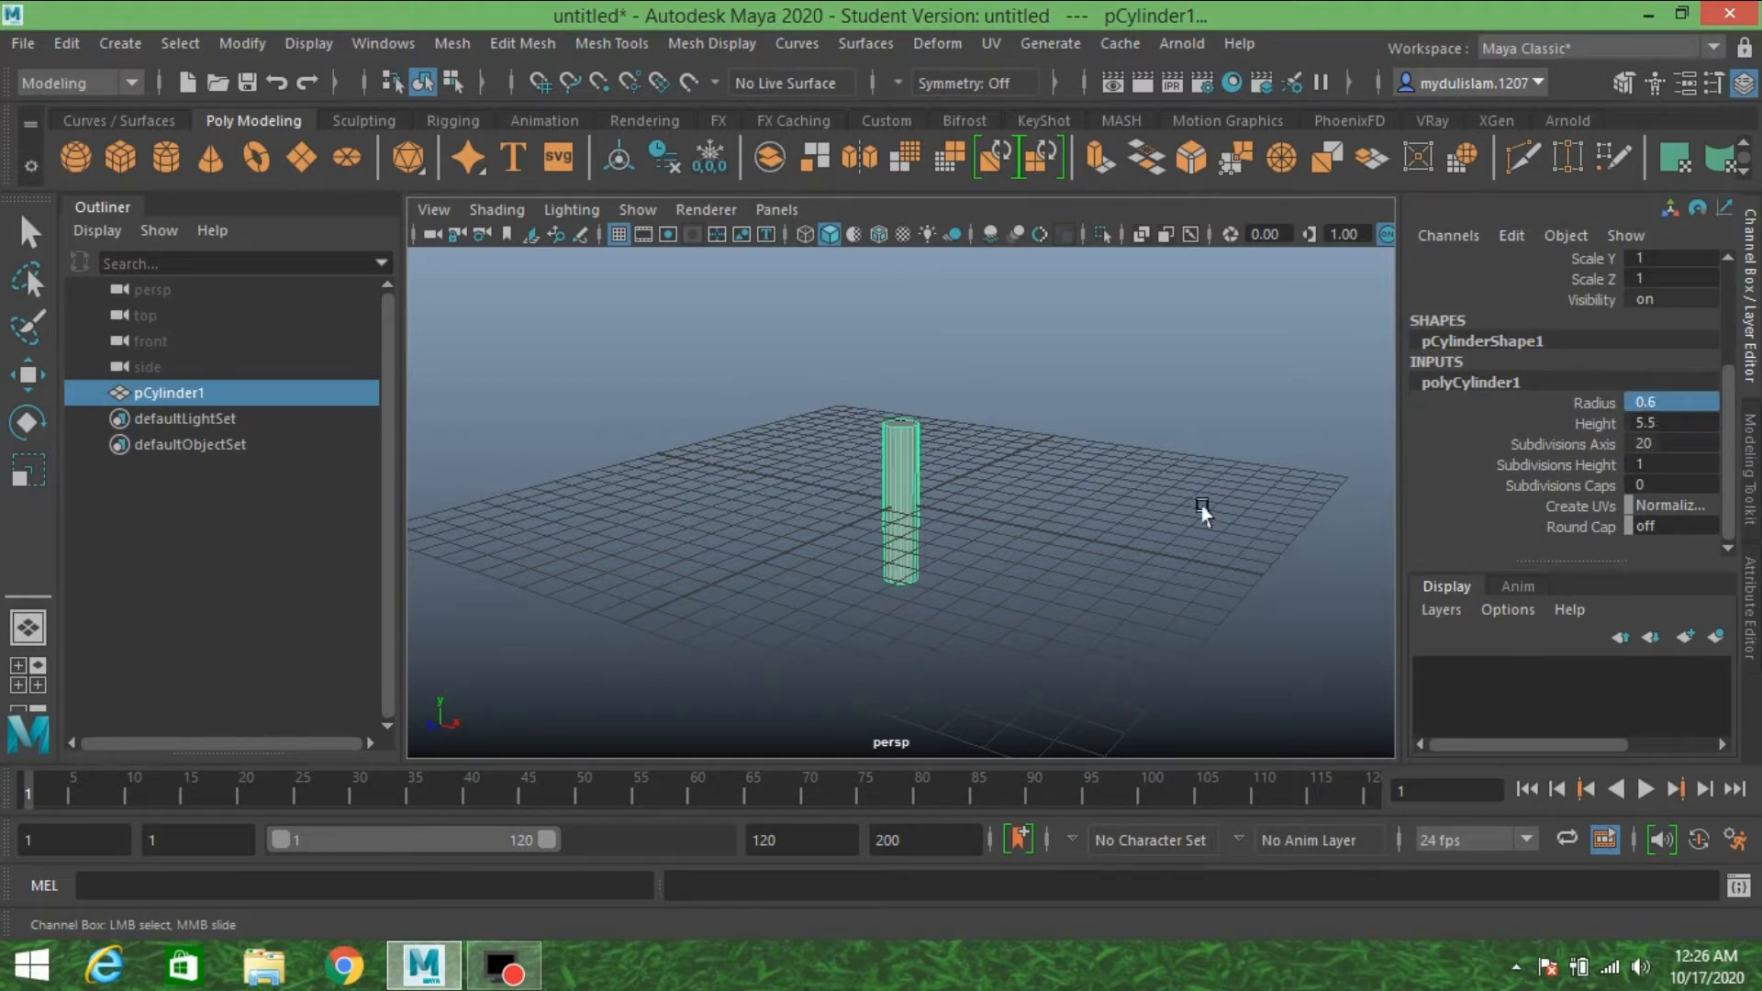
left_click(1549, 465)
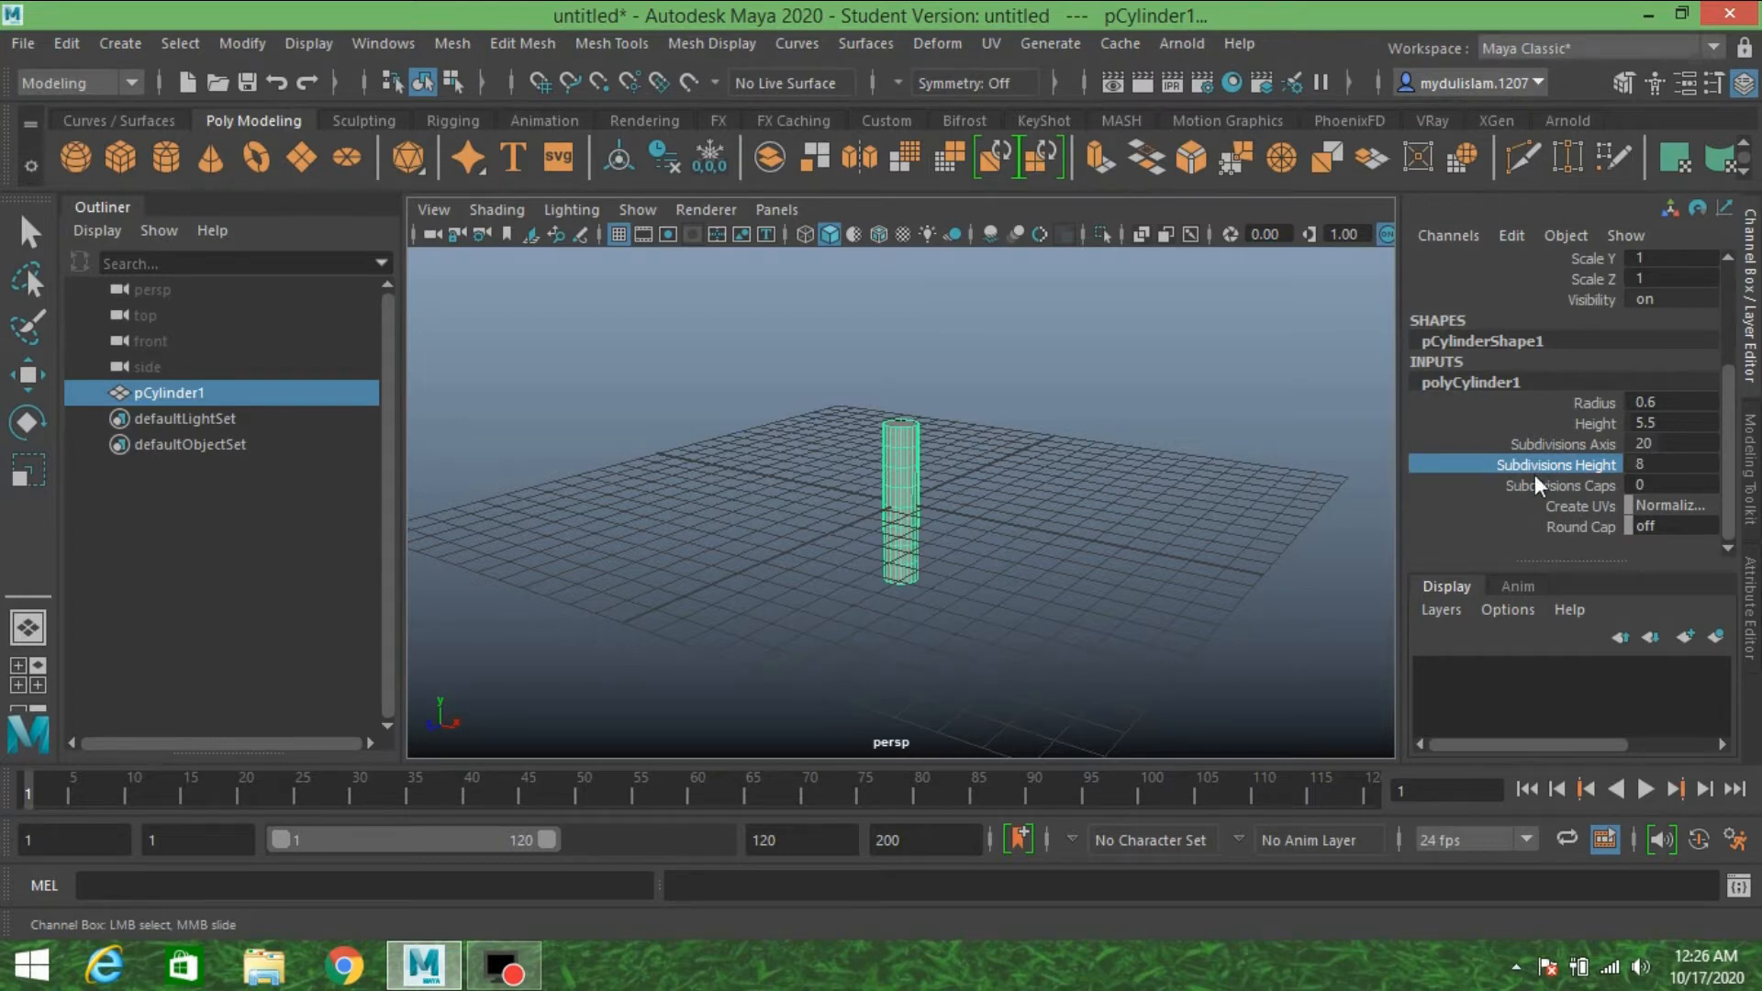
key("f")
scroll(1044, 521, "down", 5)
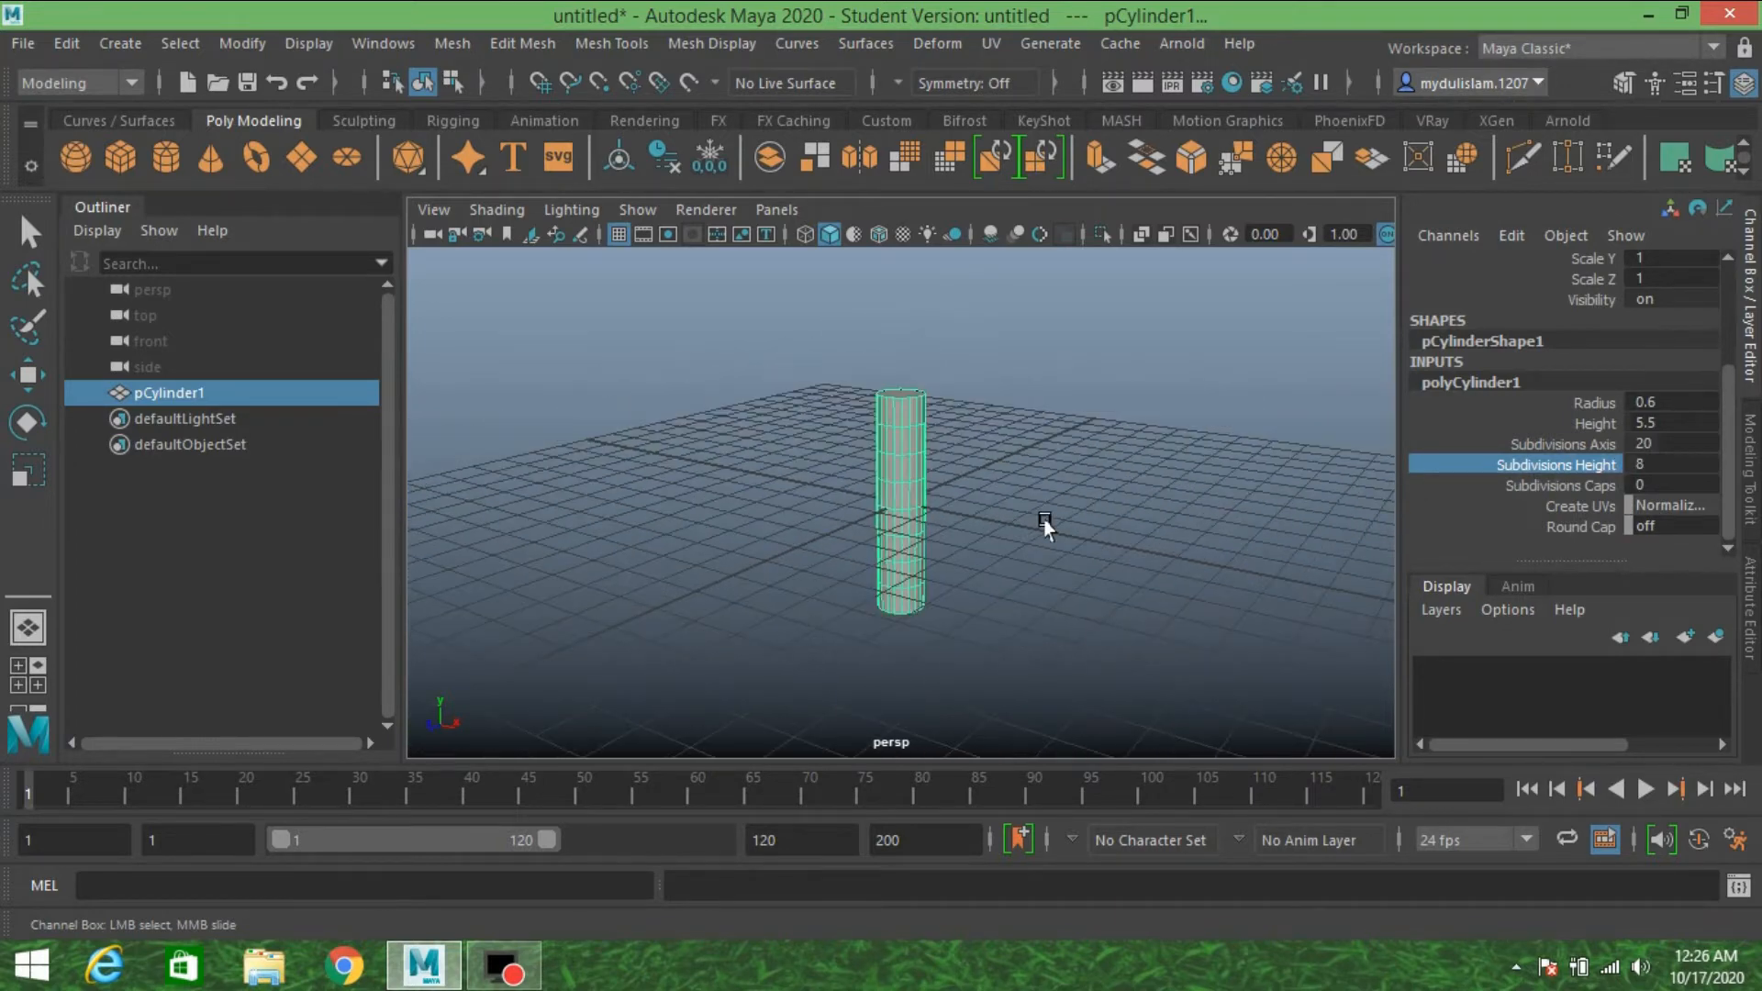
left_click_drag(989, 548, 1044, 548, "alt")
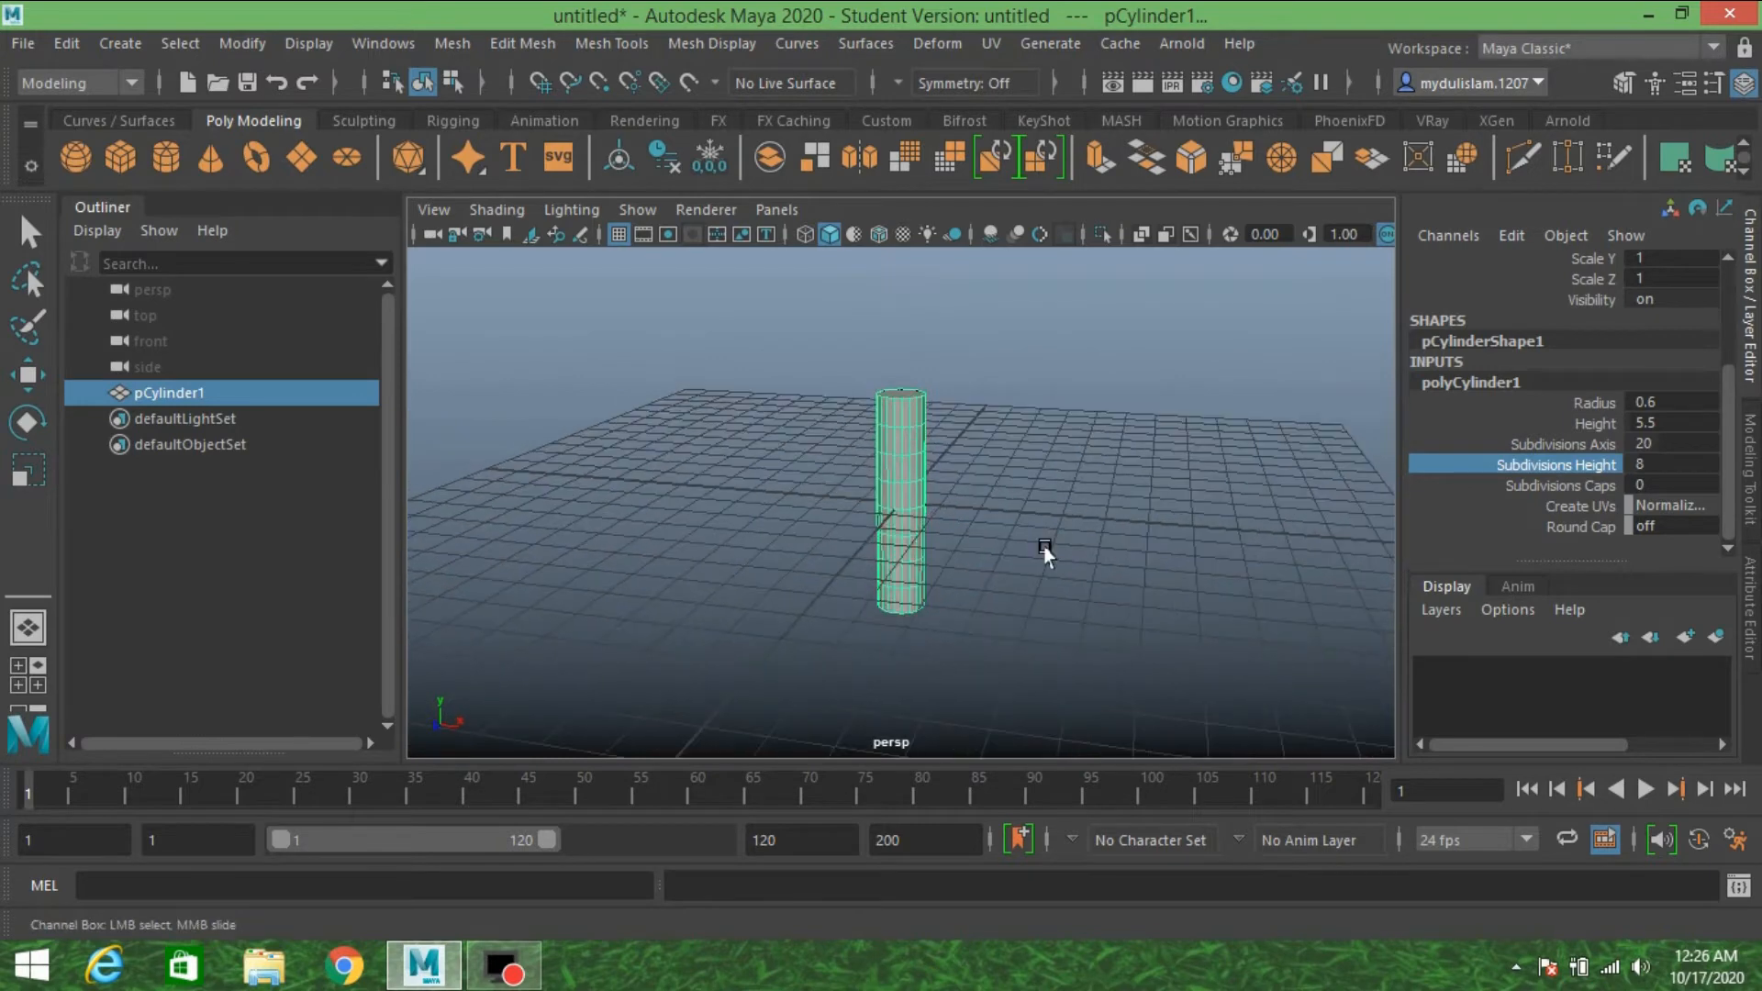
- Create a polygon sphere and move it straight up to the cylinder's upper end, at about 2.3 in Y
left_click(71, 160)
left_click(22, 383)
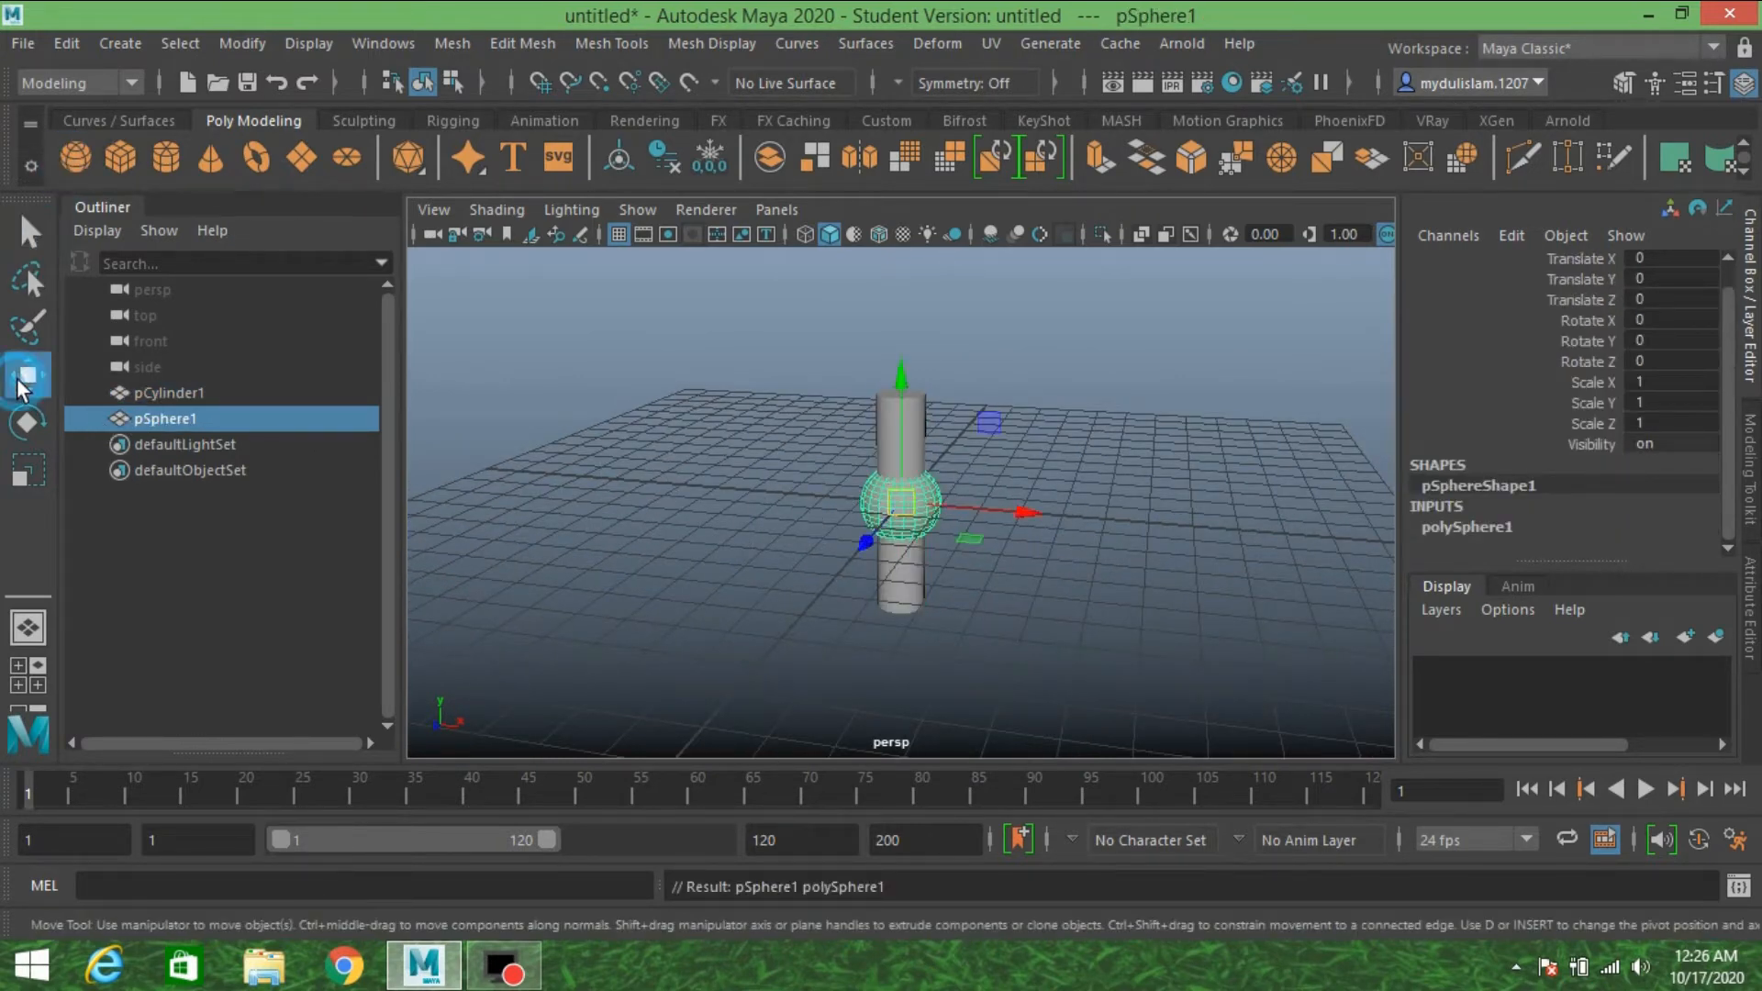
left_click_drag(907, 380, 920, 290)
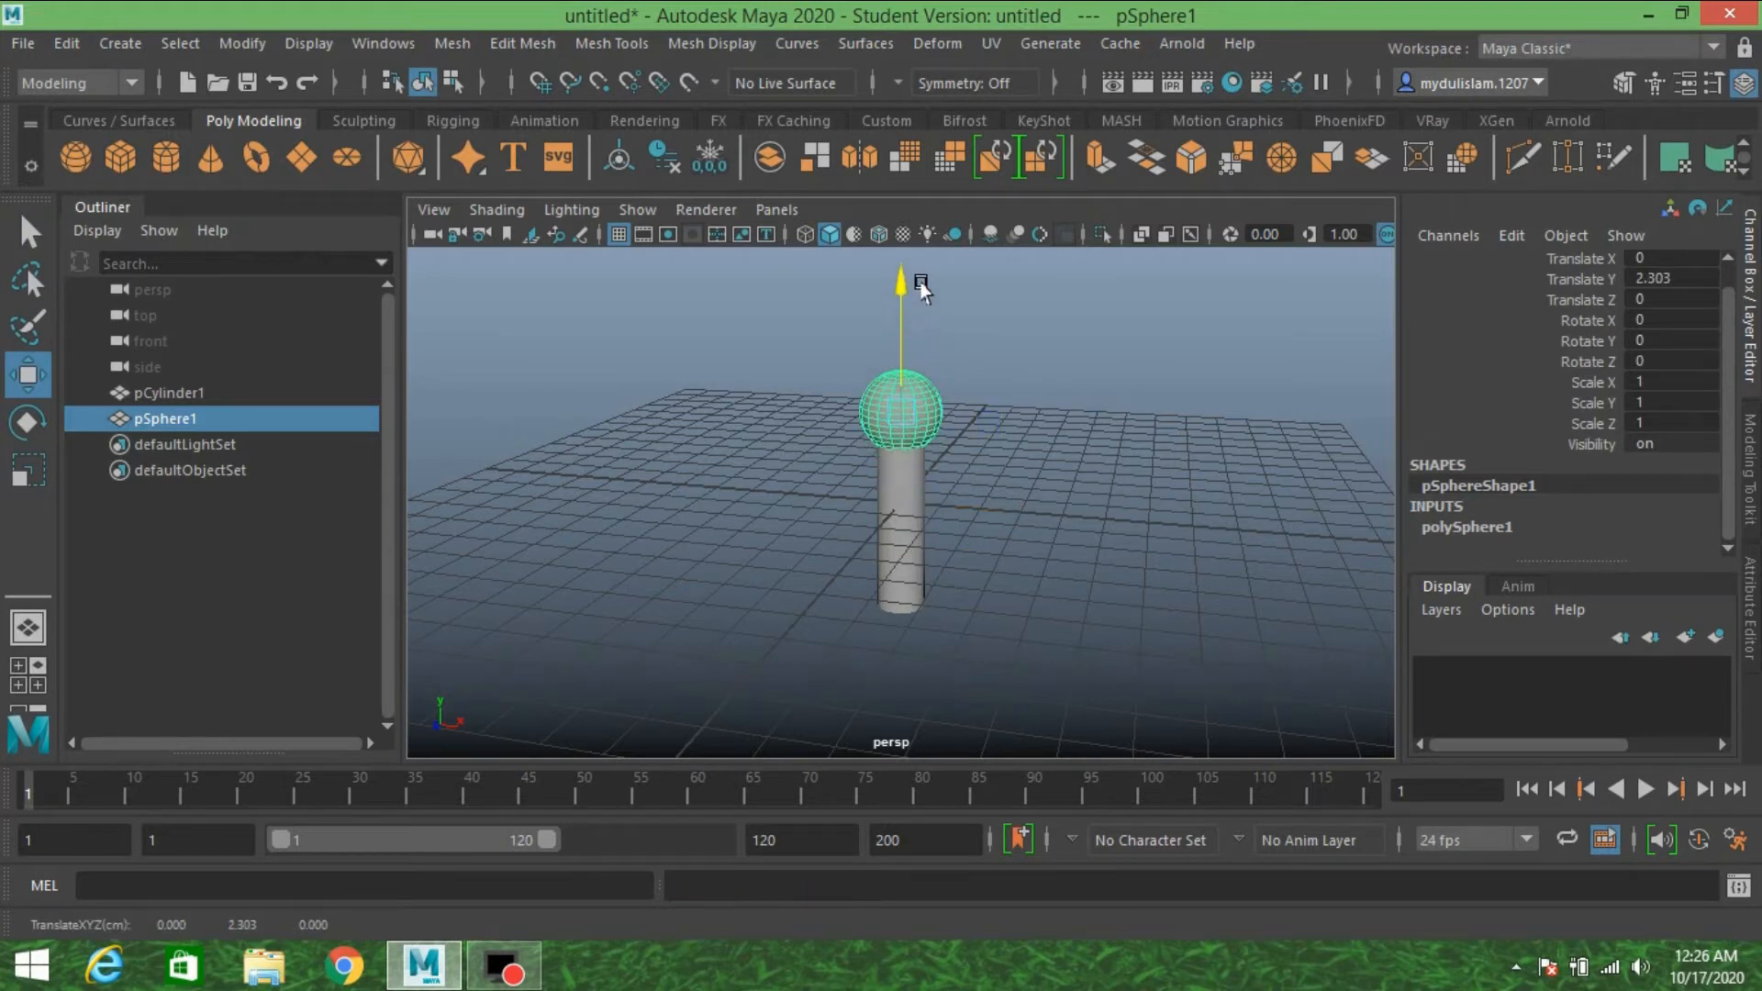
- Turn on wireframe on shaded display and set the sphere's radius to 0.6
left_click(876, 235)
left_click(1467, 526)
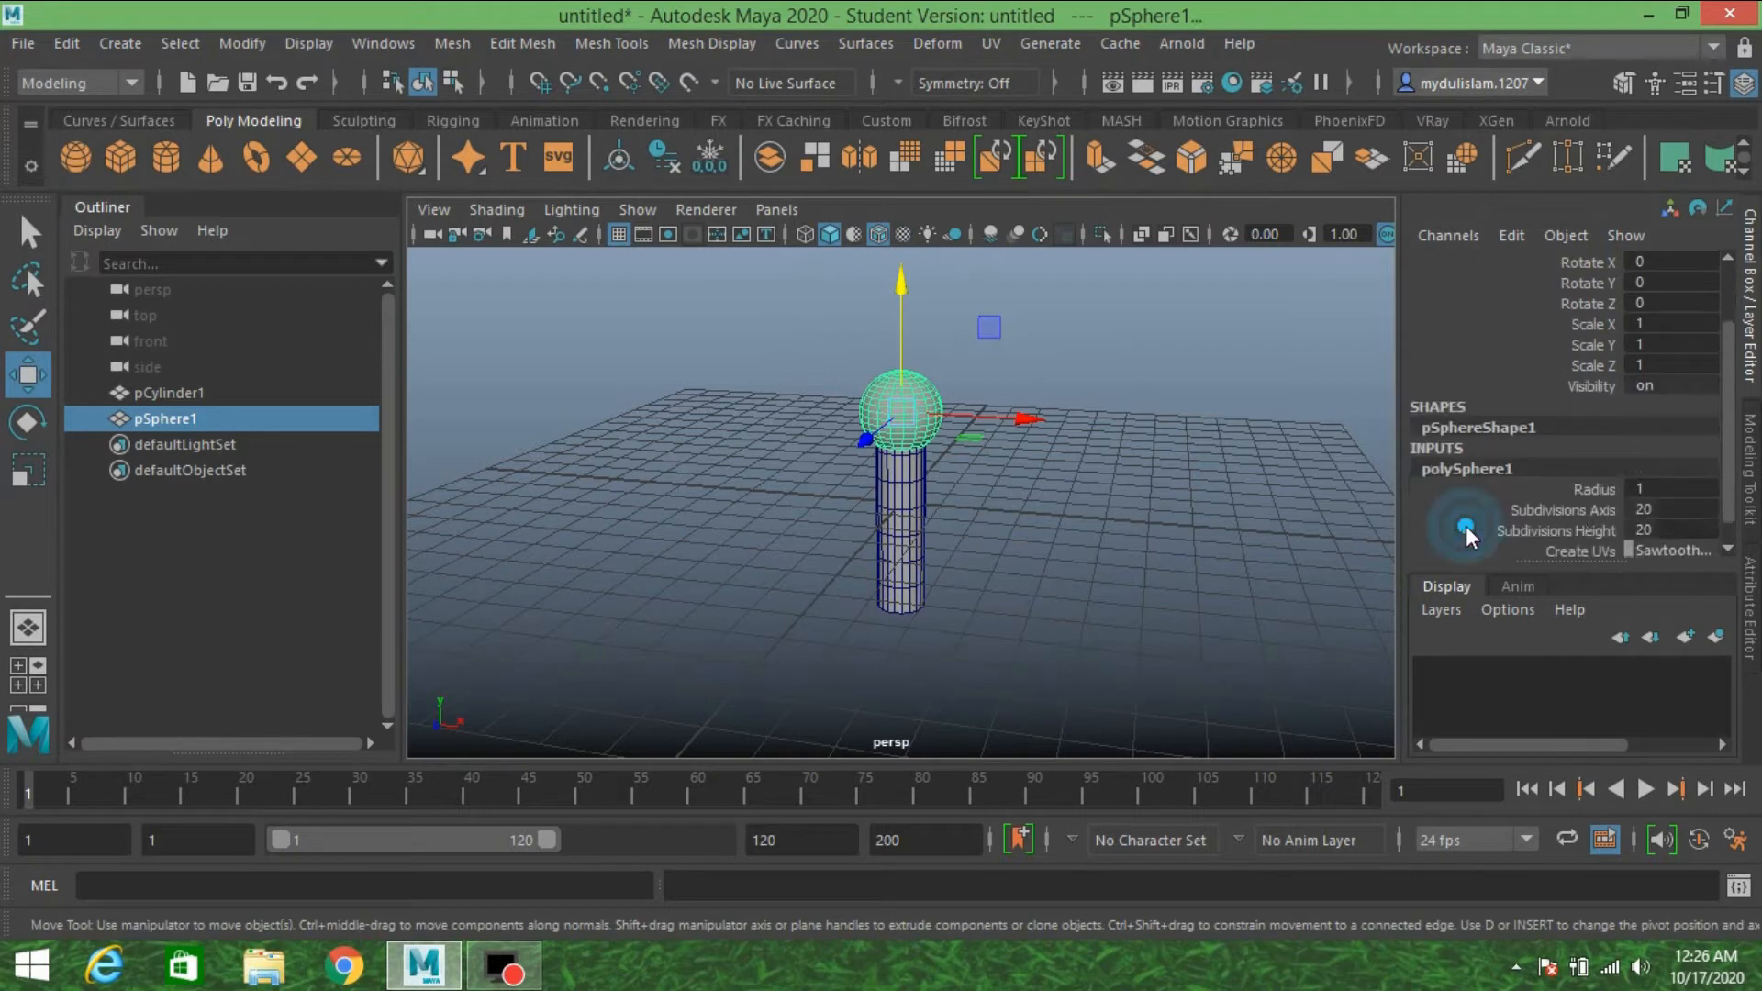
left_click(1655, 466)
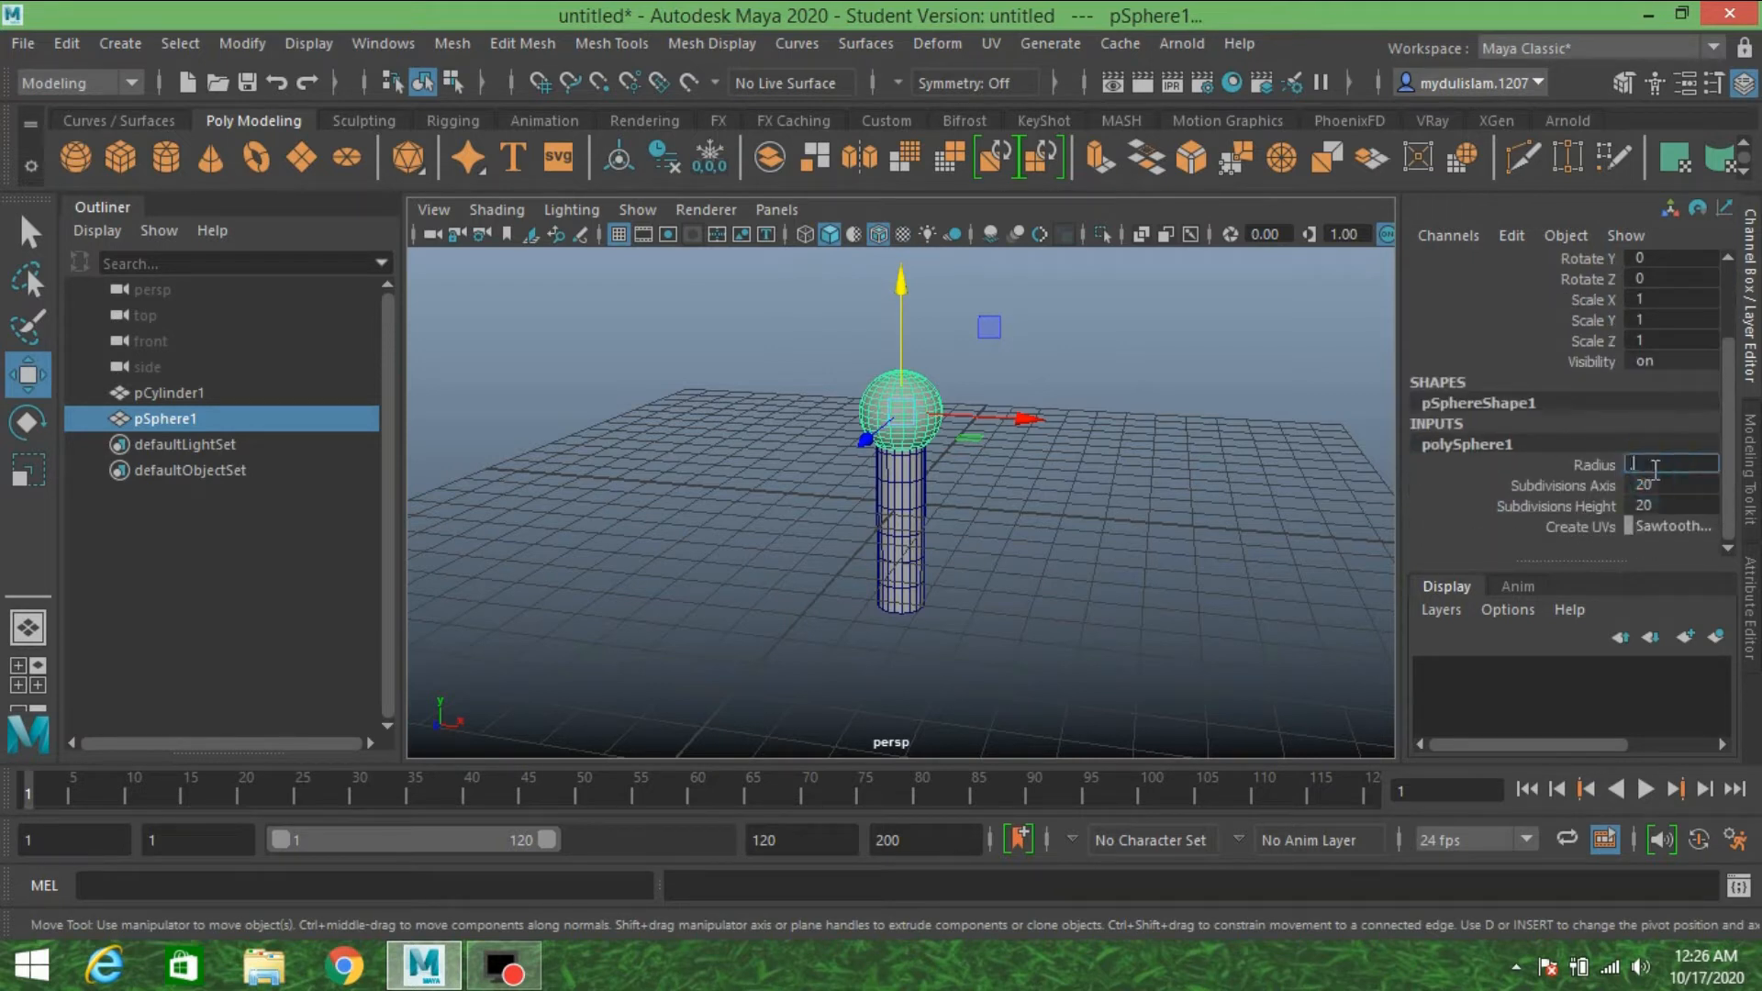
type(".6")
key("Return")
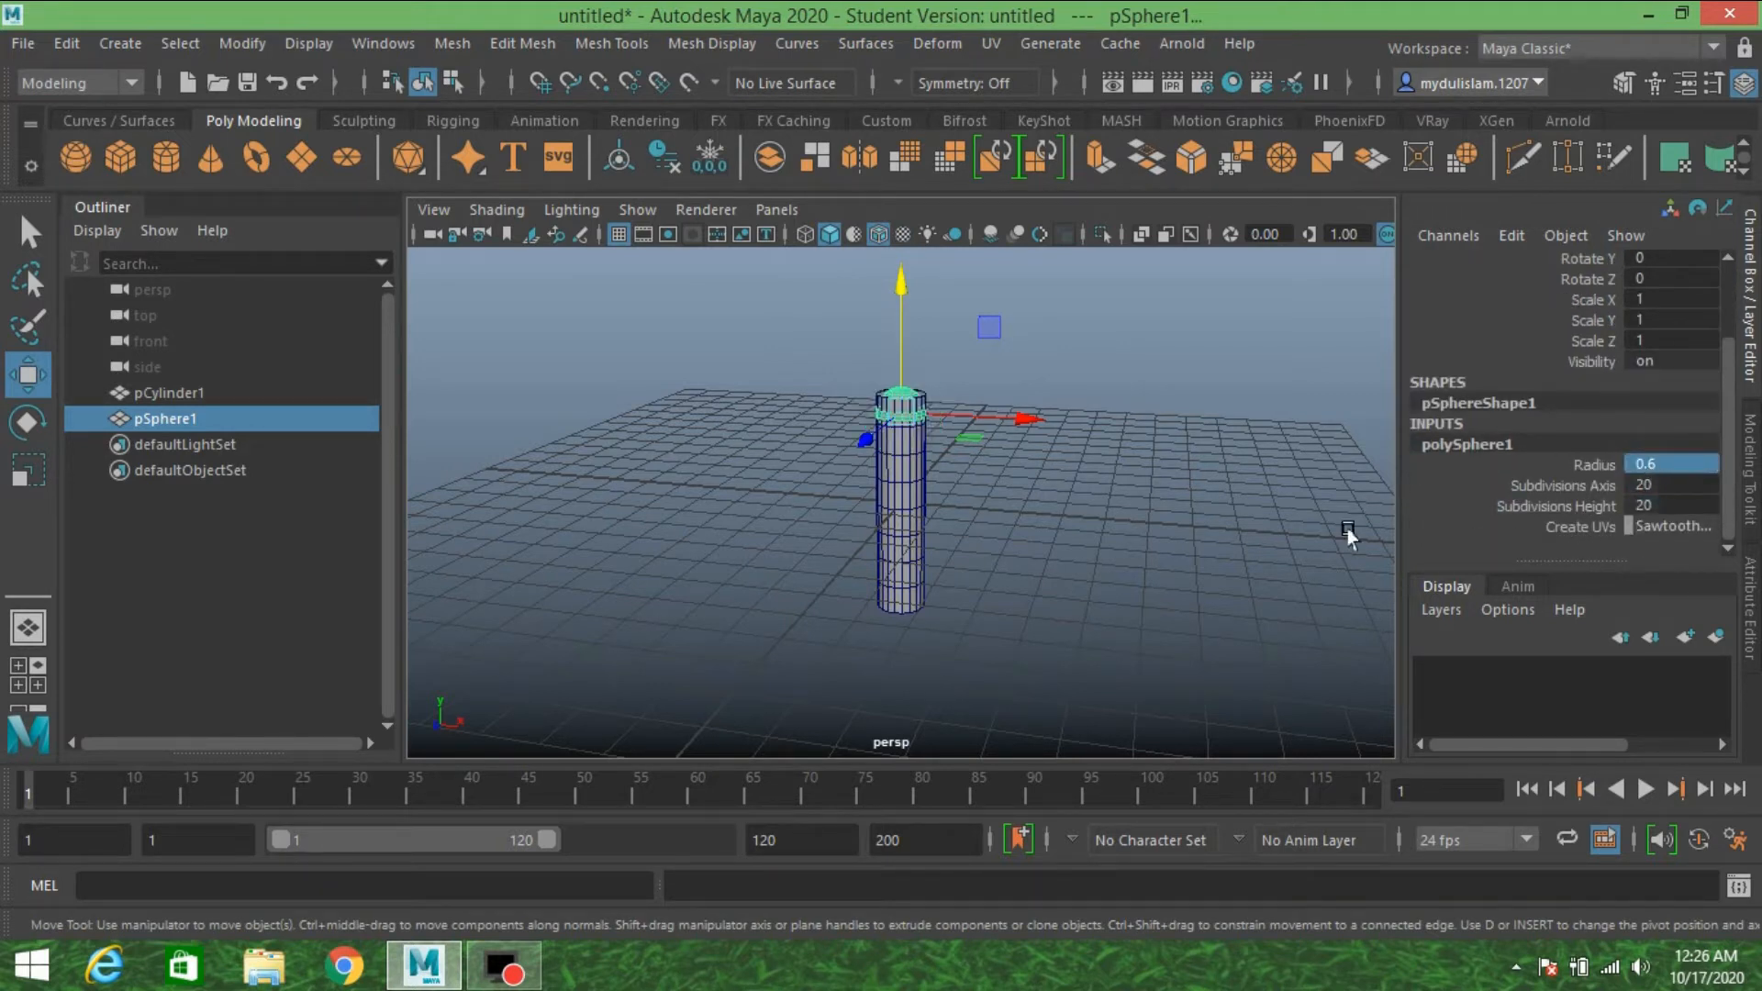
- Raise the sphere to about 2.9 in Y so its upper half caps the cylinder like a dome
left_click_drag(888, 356, 890, 332)
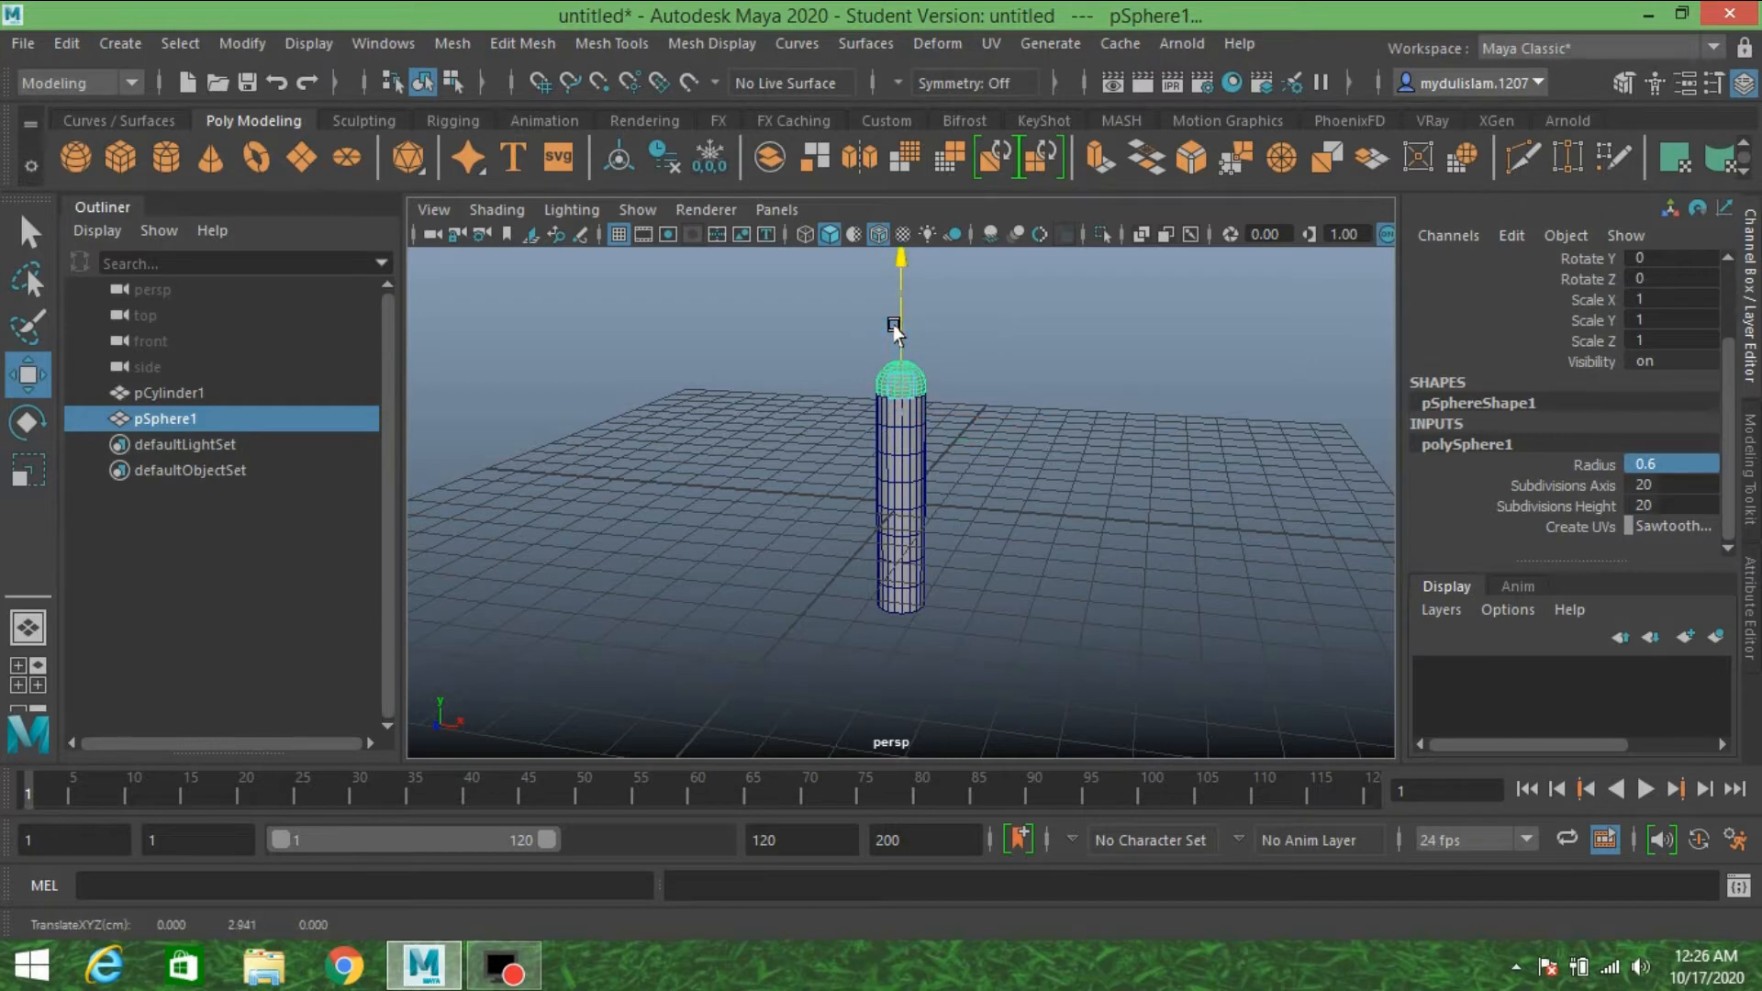
key("f")
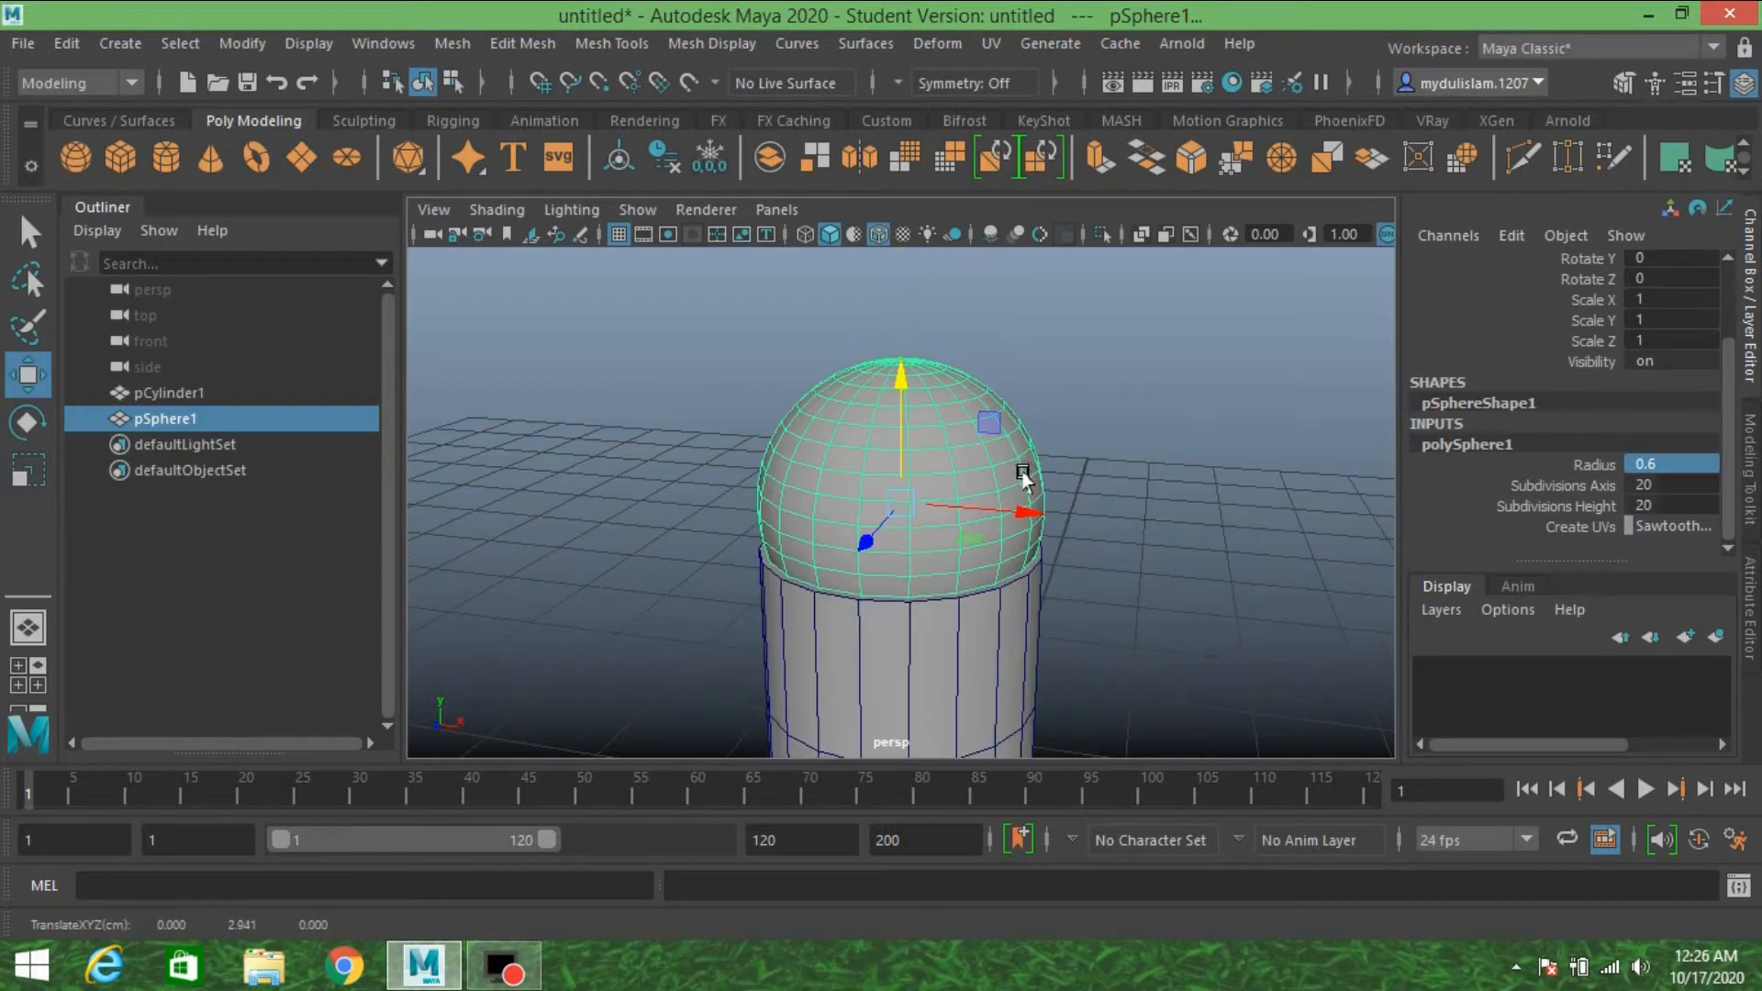
scroll(1023, 479, "down", 3)
left_click_drag(1017, 523, 1079, 537, "alt")
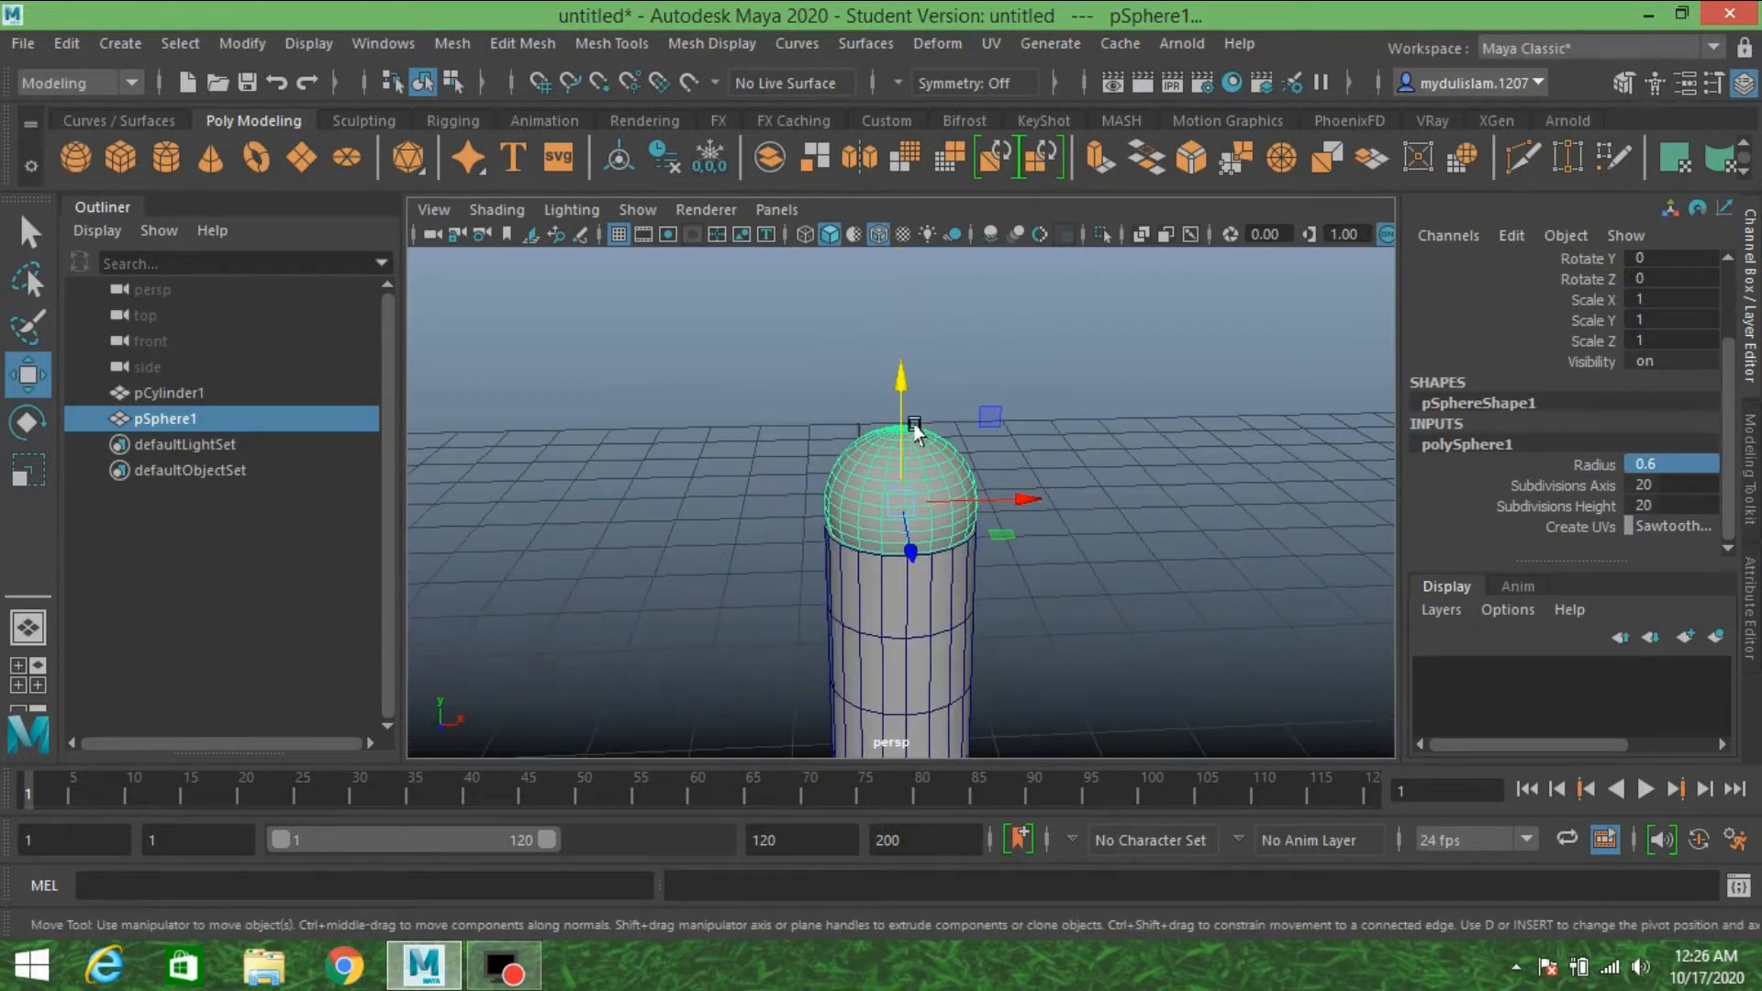
left_click_drag(896, 416, 897, 421)
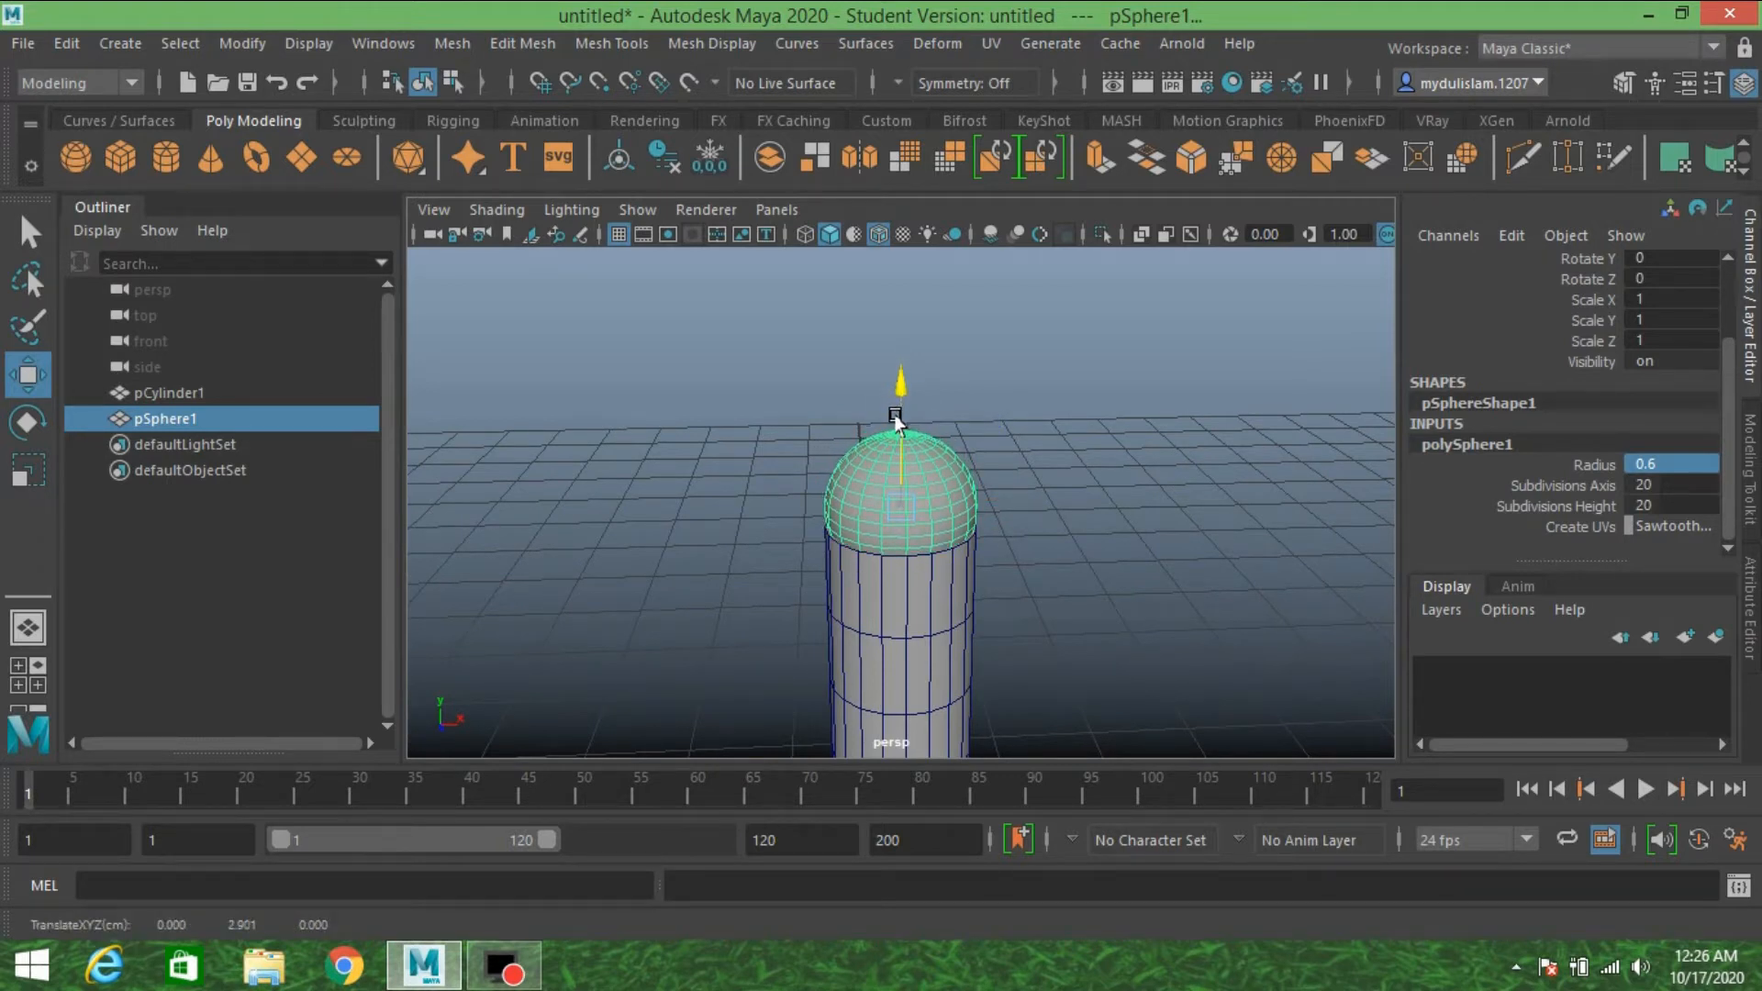
- Shorten the cylinder by setting its height to 4
scroll(1027, 536, "down", 4)
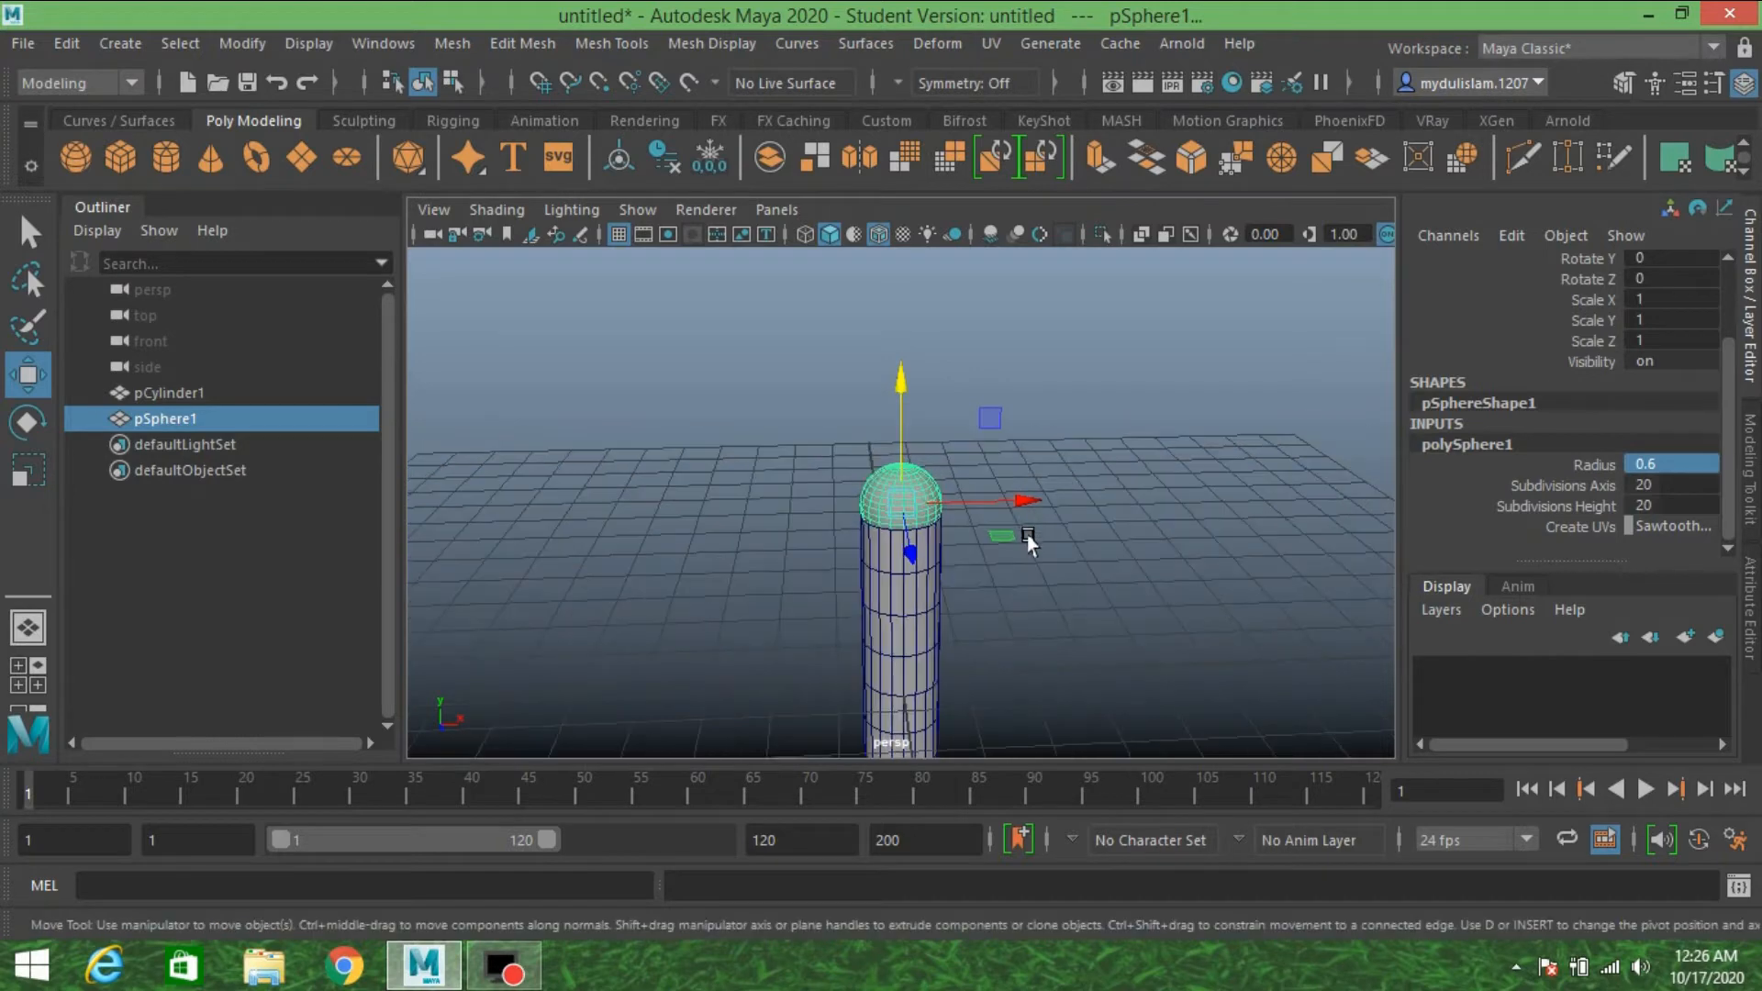
scroll(1027, 536, "down", 5)
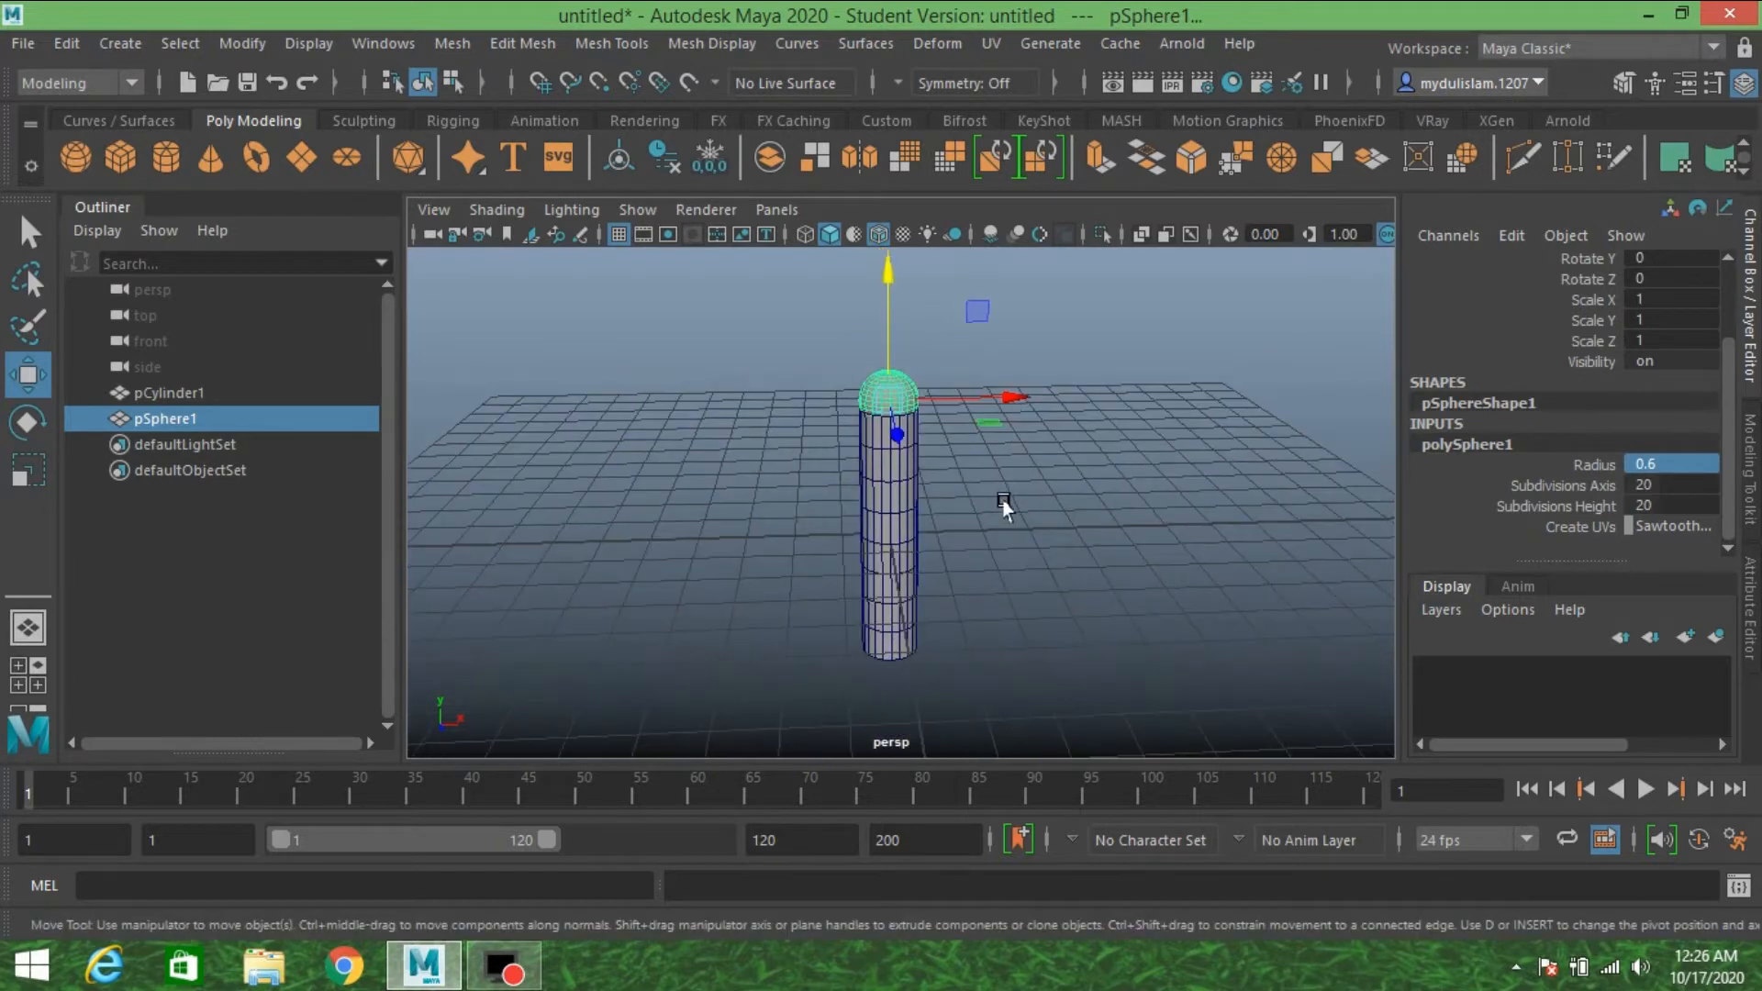
mouse_move(1004, 507)
left_mouse_down("alt")
mouse_move(1006, 484)
mouse_move(1026, 496)
left_mouse_up("alt")
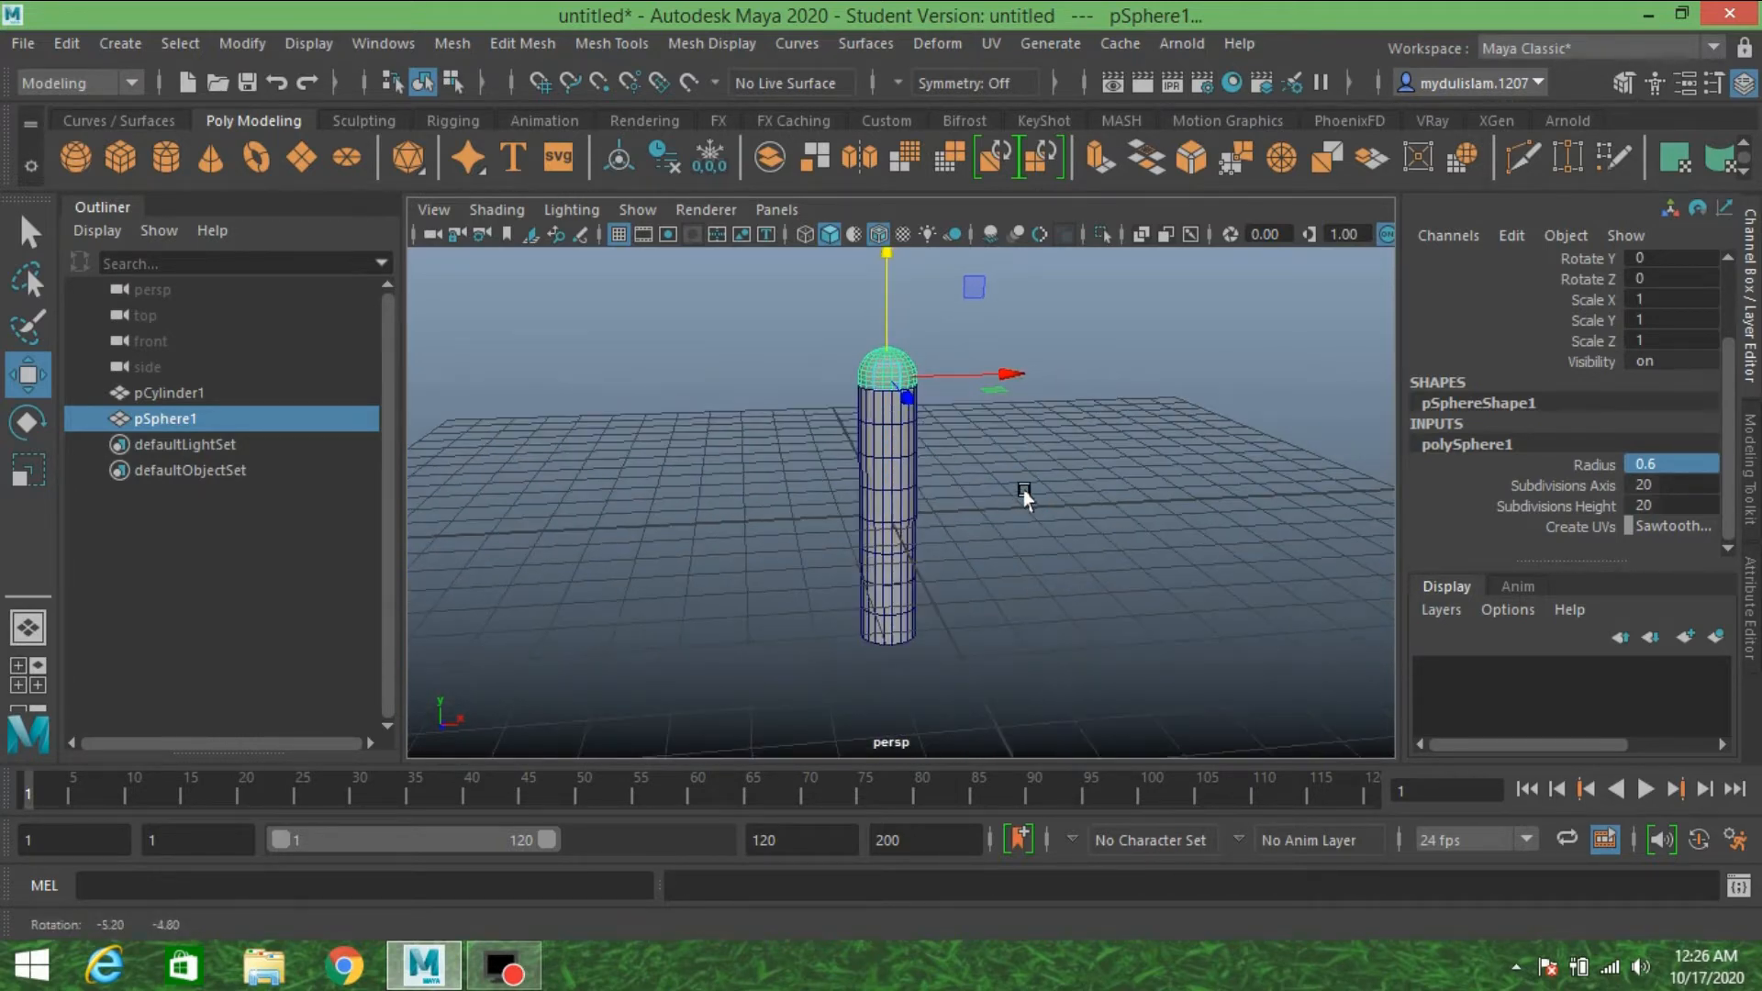
left_click(878, 514)
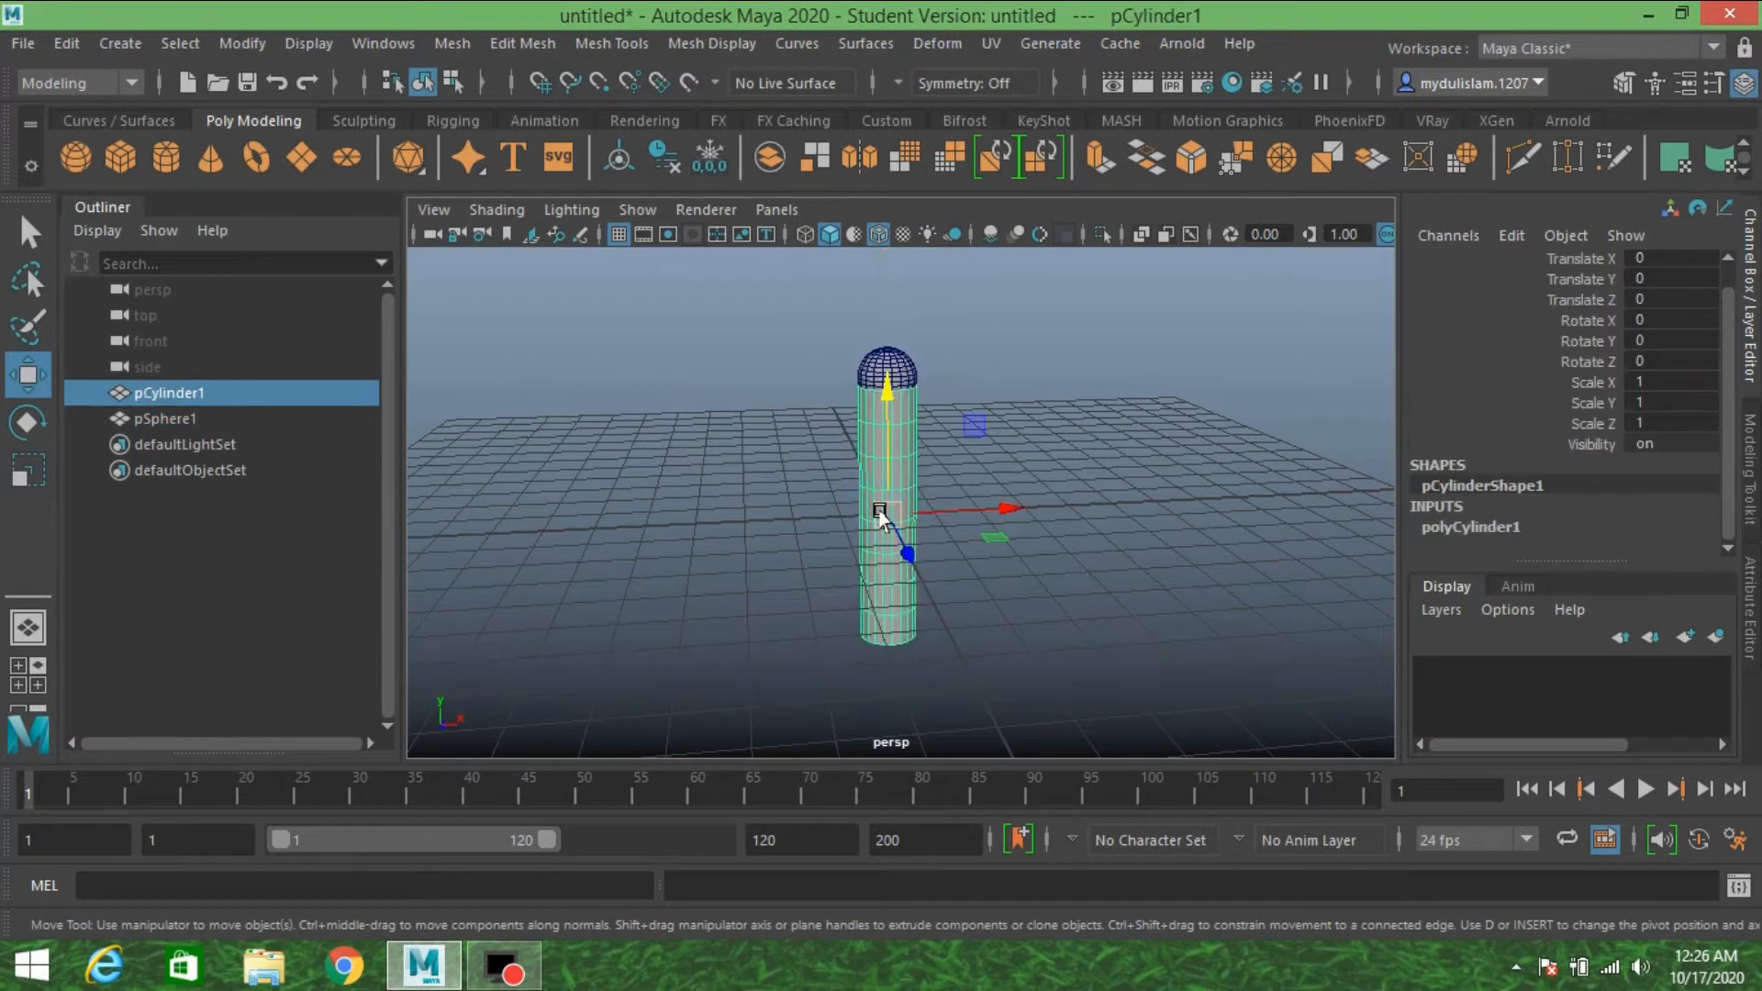
left_click(1461, 525)
scroll(1469, 521, "down", 3)
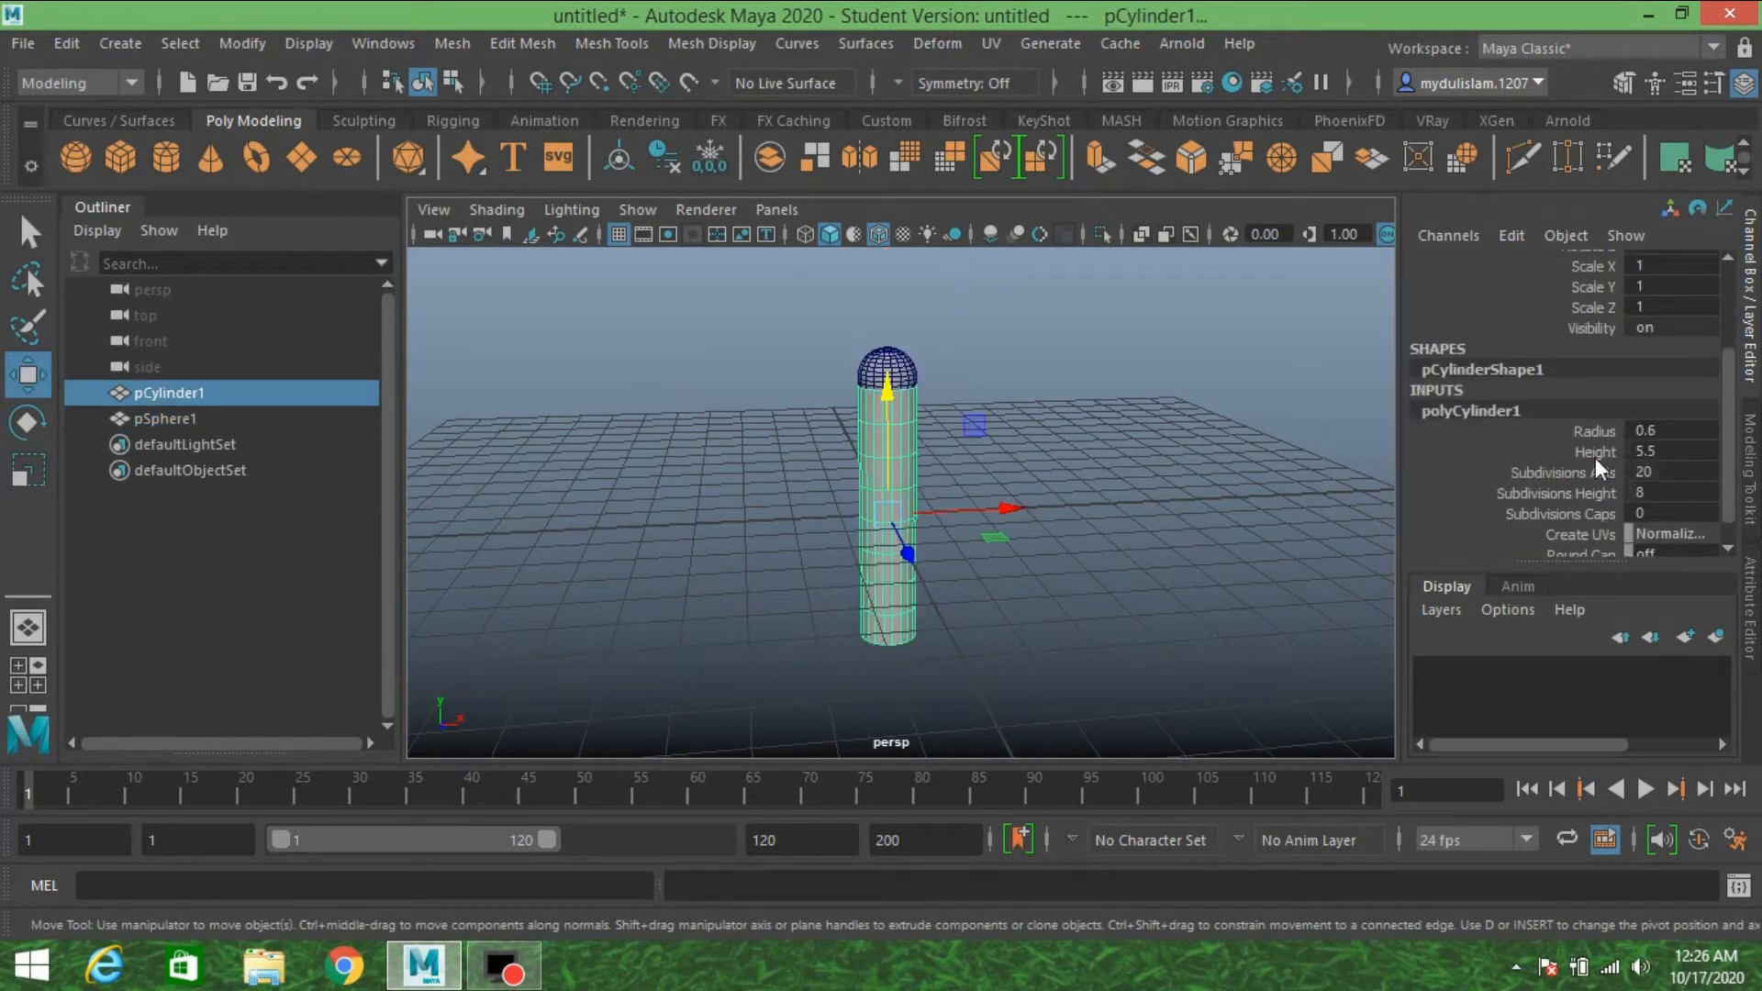
double_click(1646, 452)
left_click_drag(1673, 456, 1627, 456)
type("4")
key("Return")
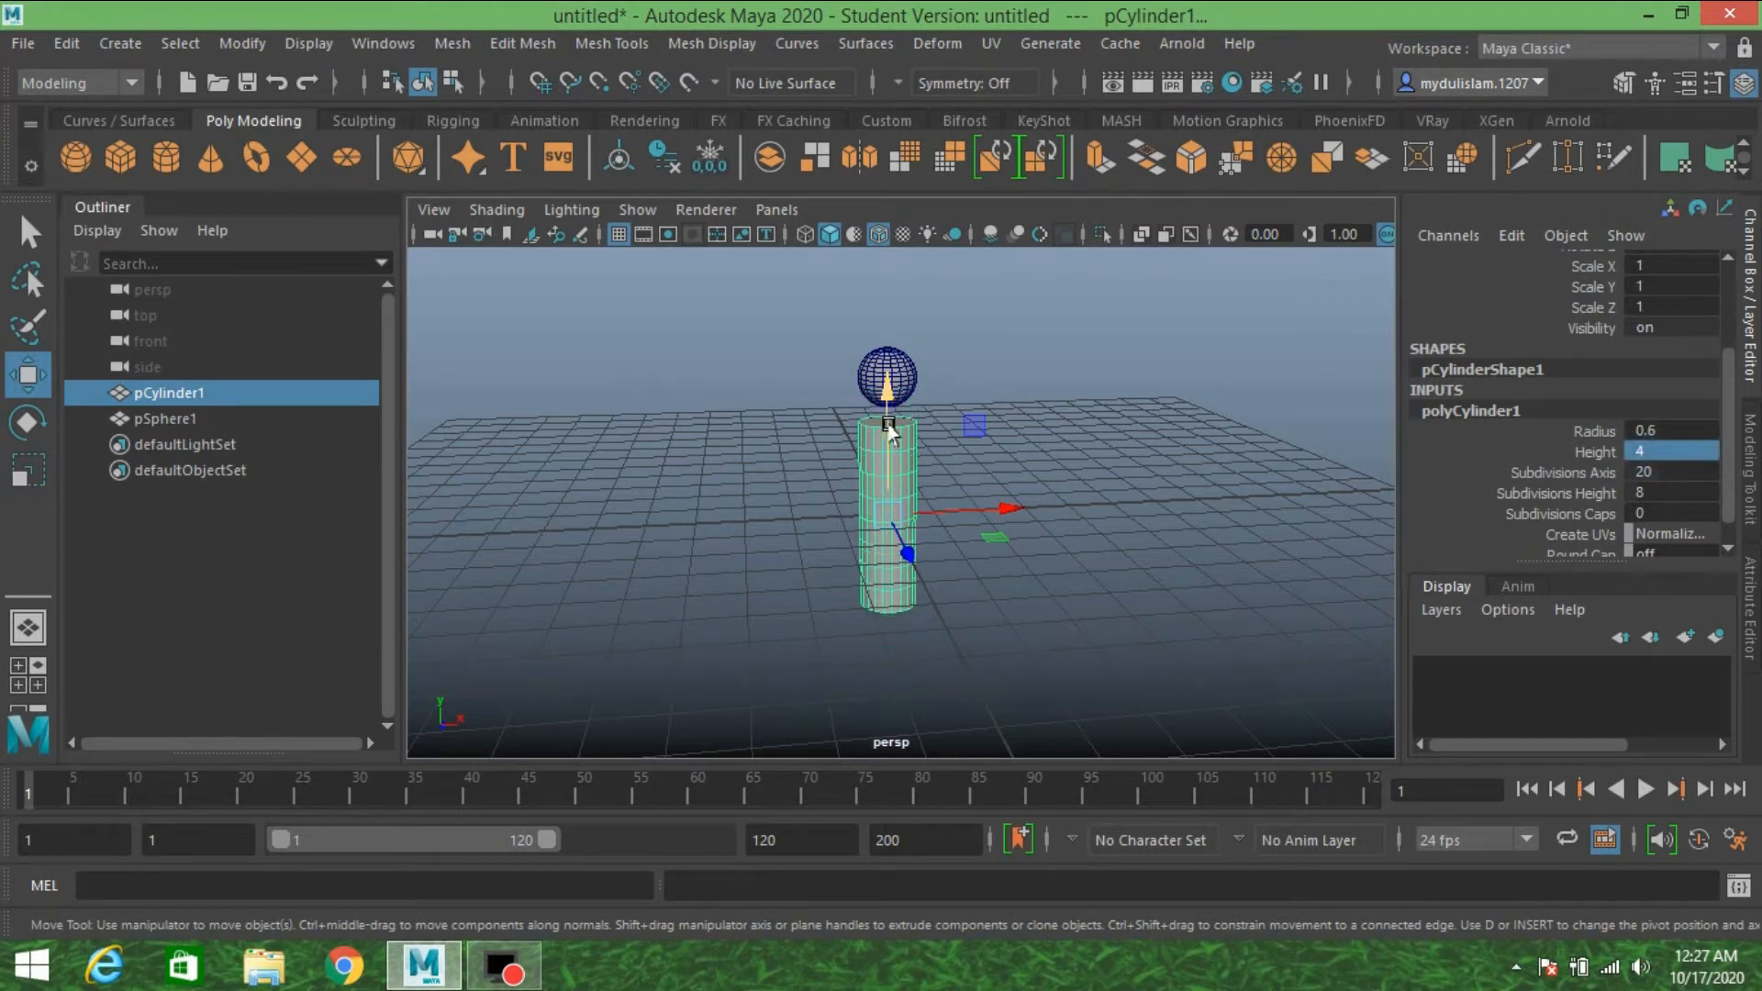
- Lower the sphere onto the top of the shortened cylinder, to about 2.27 in Y
left_click(886, 362)
left_click_drag(886, 332, 895, 372)
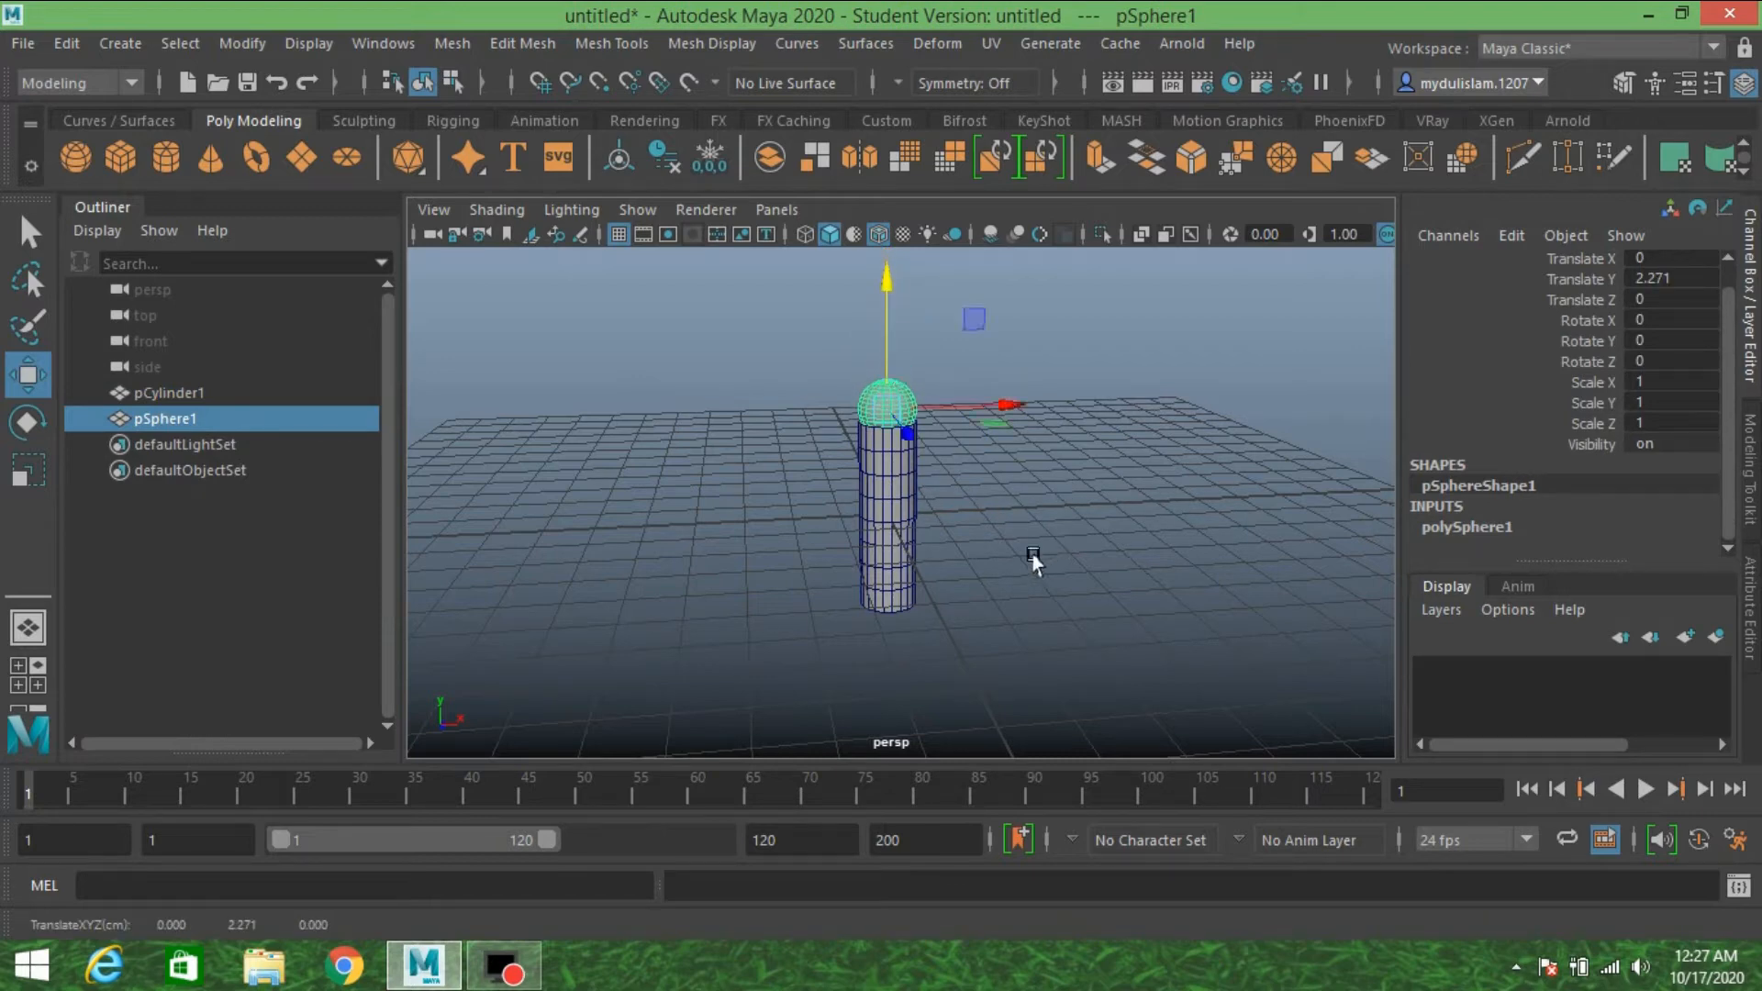
scroll(1023, 551, "up", 8)
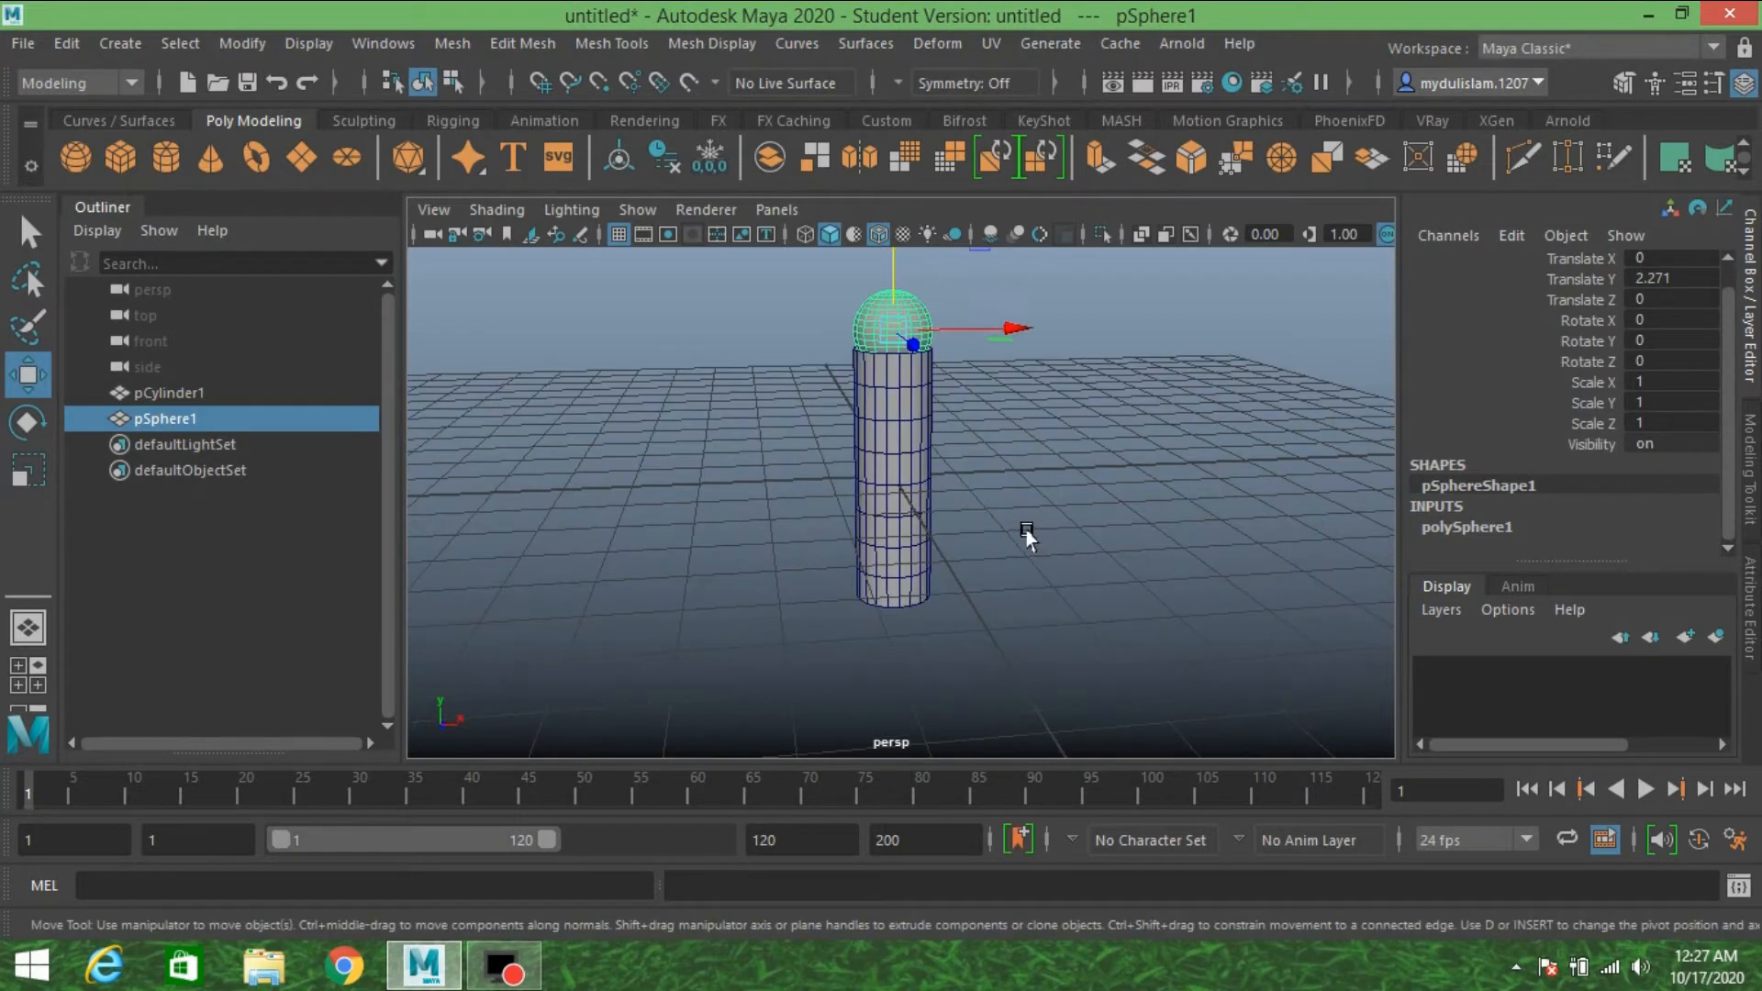
scroll(1024, 534, "down", 6)
left_click_drag(1003, 539, 1011, 541, "alt")
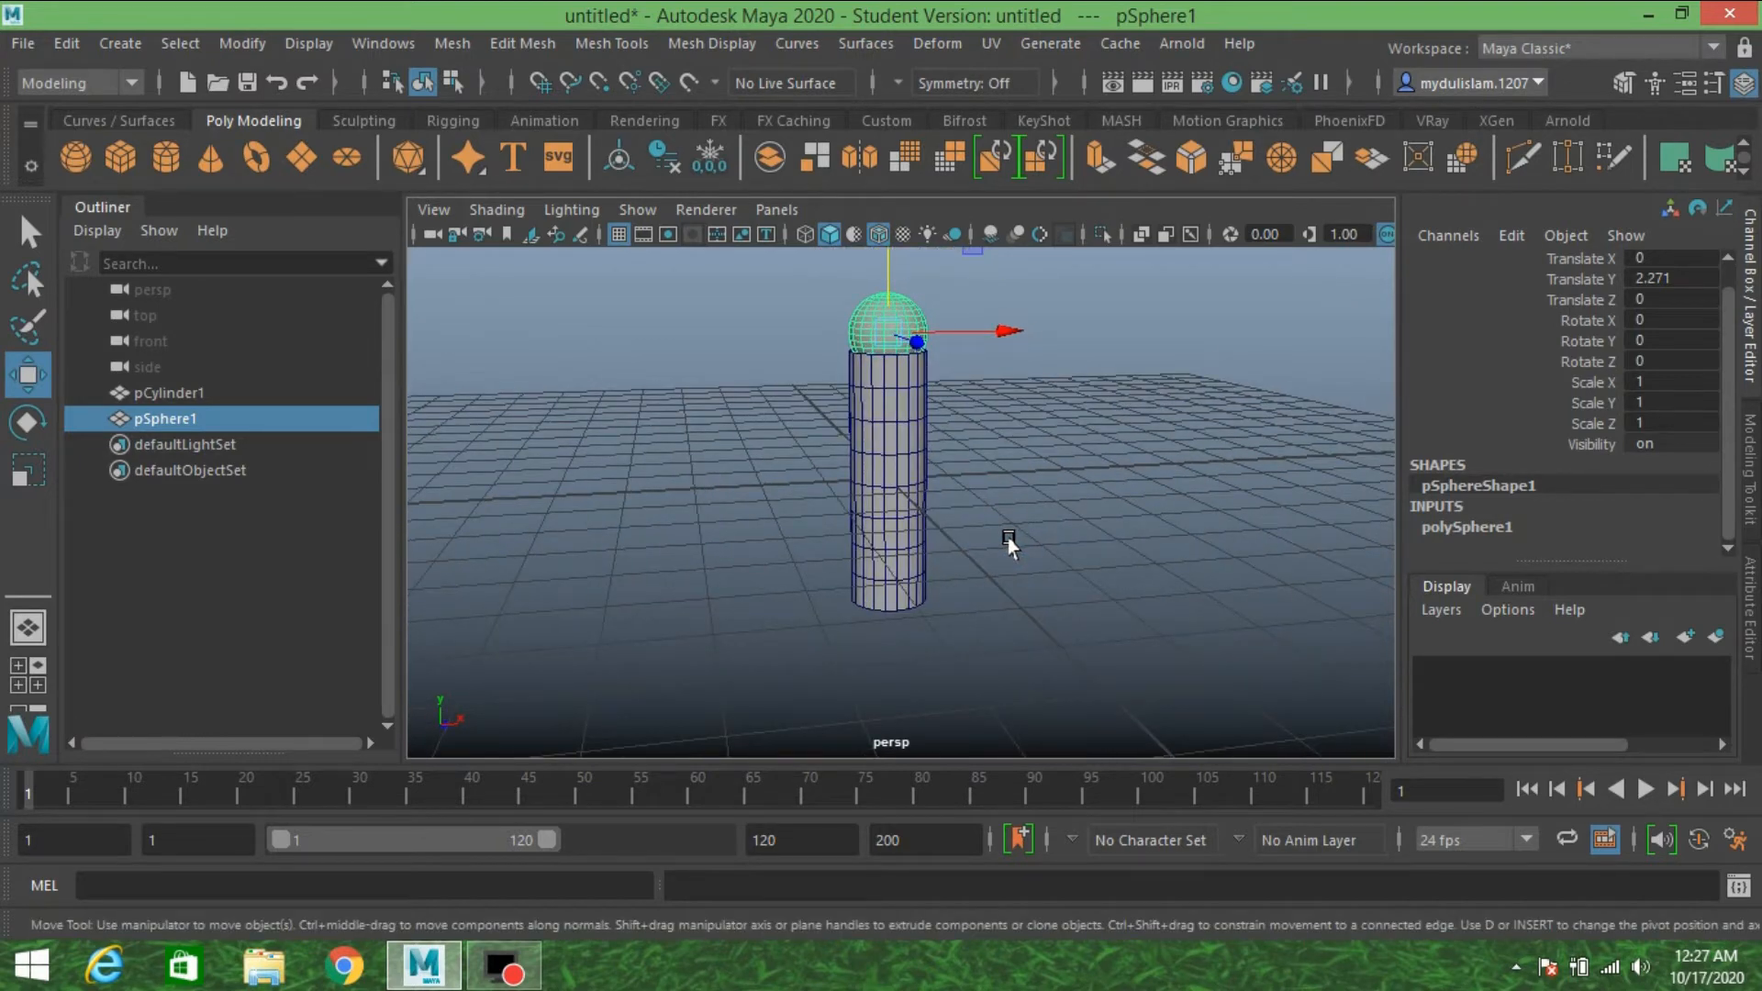
- Taper the cylinder's lower end in the side view by scaling its bottom vertex rows slightly inward, then return to object selection
key("space")
key("space")
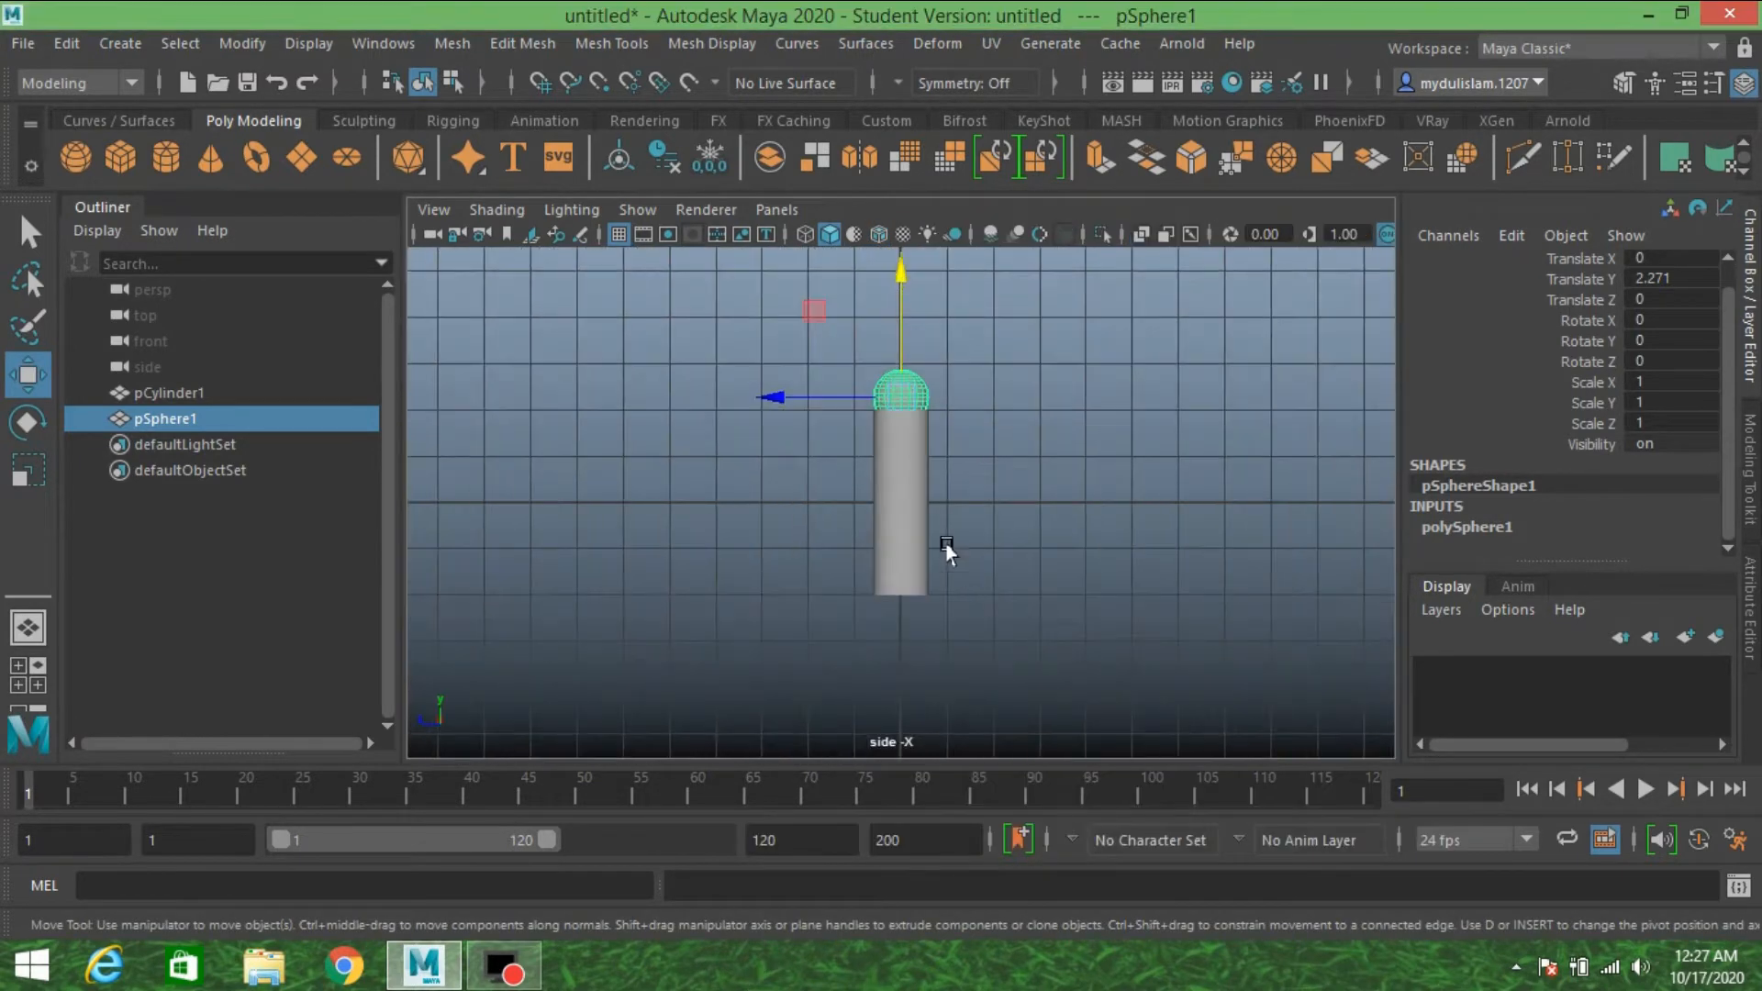
left_click(906, 518)
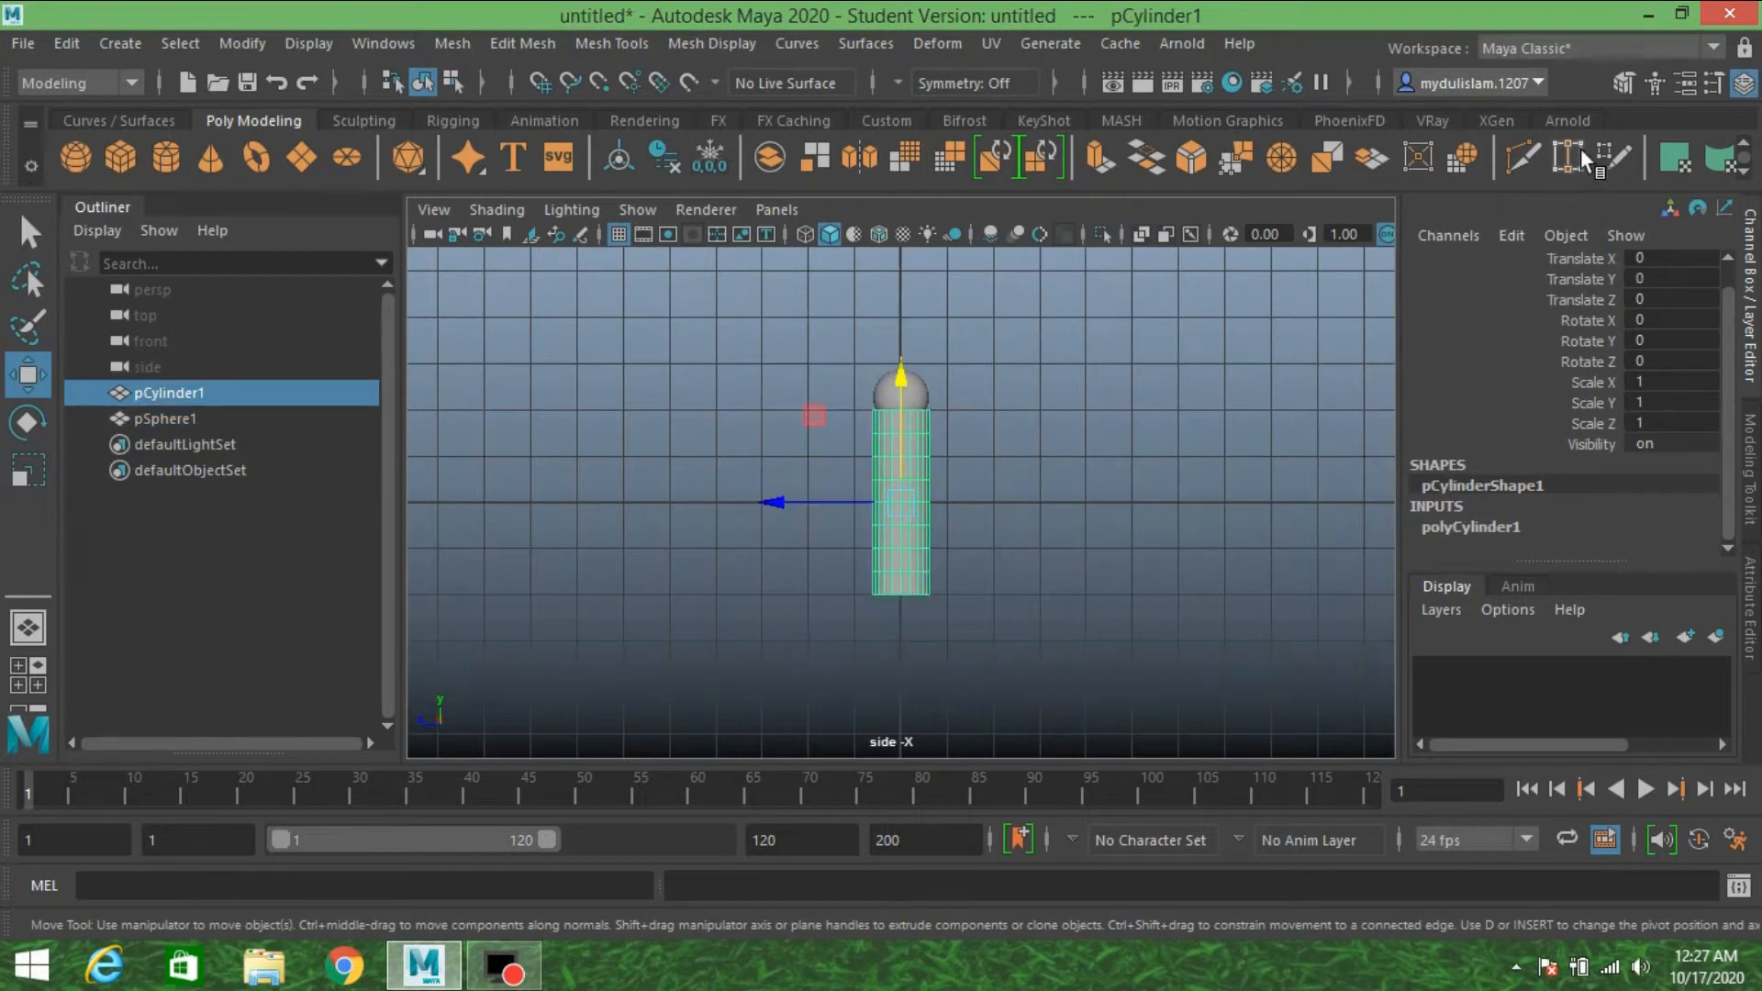
left_click(1623, 82)
left_click(1497, 298)
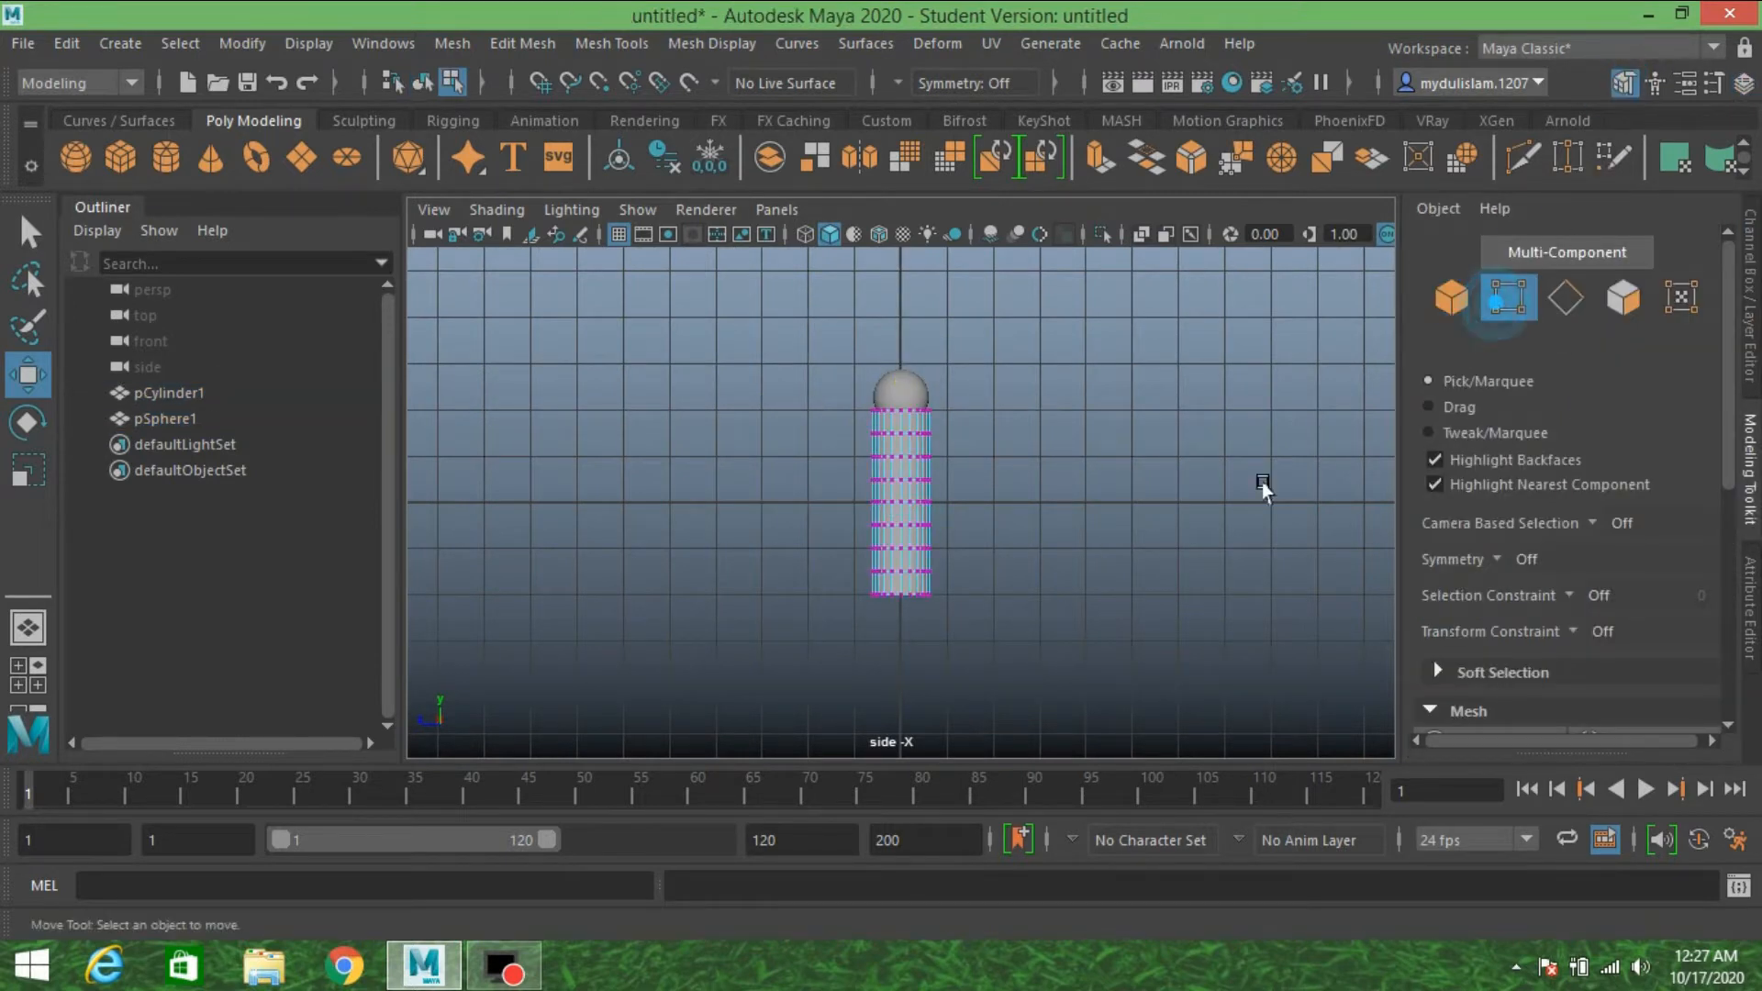
scroll(896, 629, "up", 2)
left_click_drag(795, 555, 960, 635)
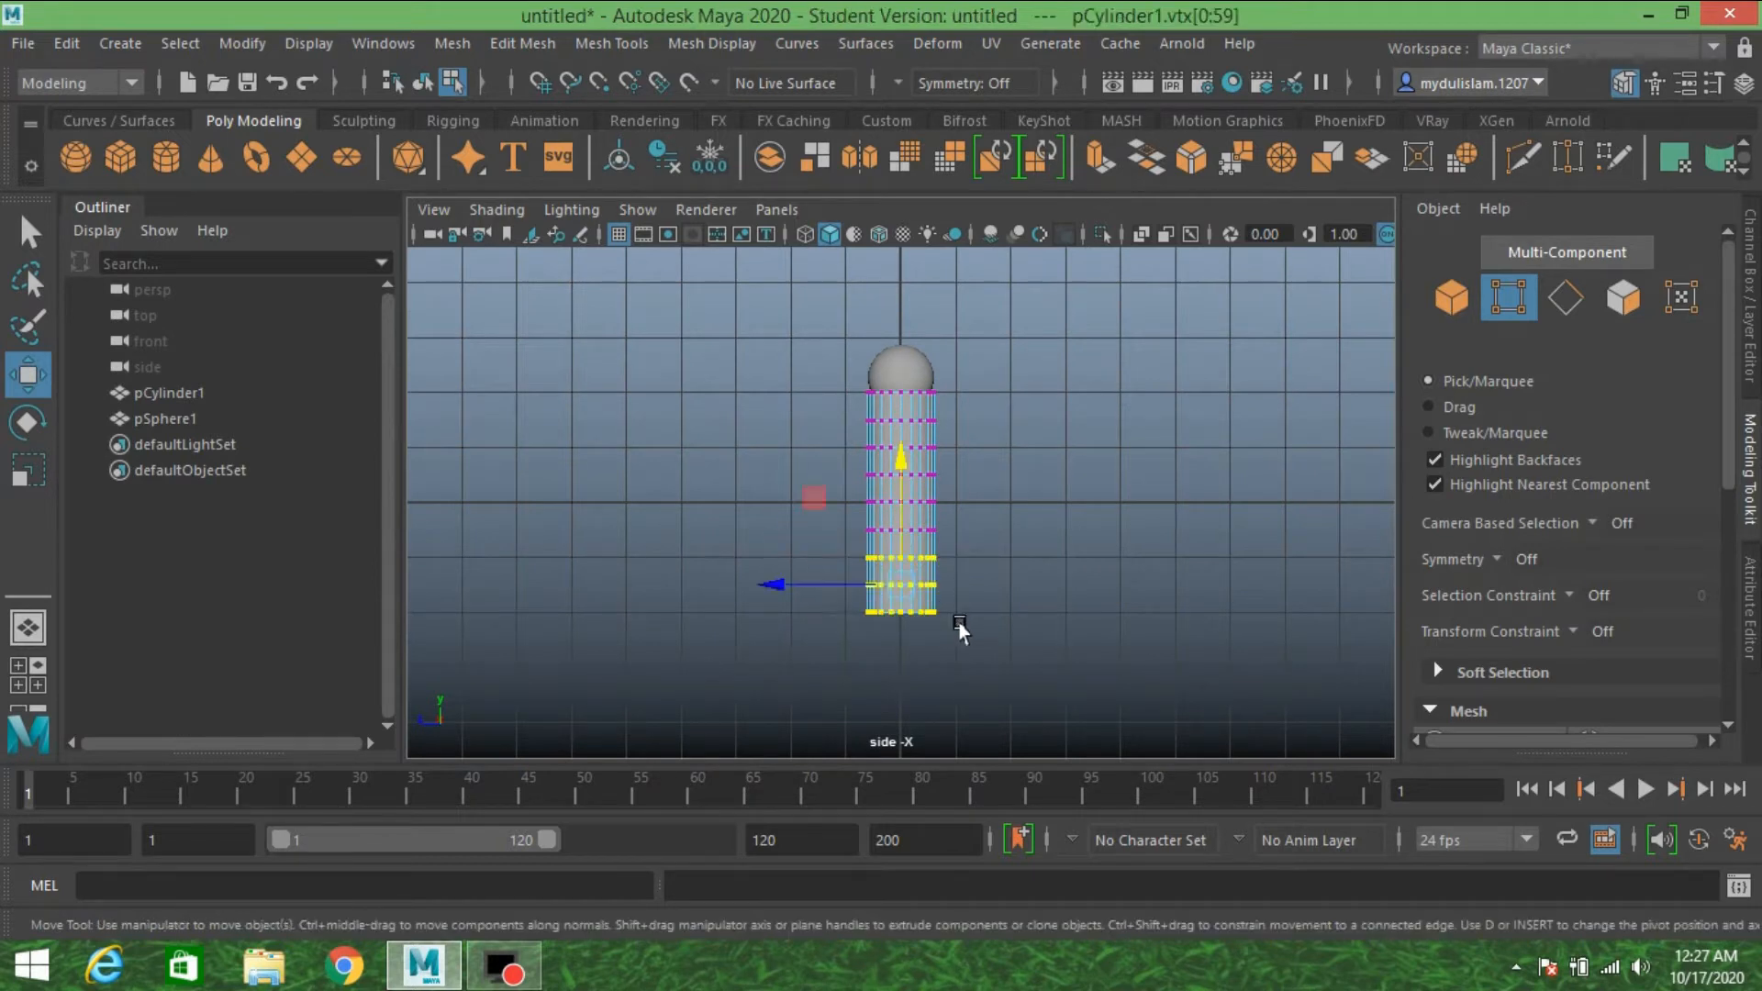
left_click(33, 472)
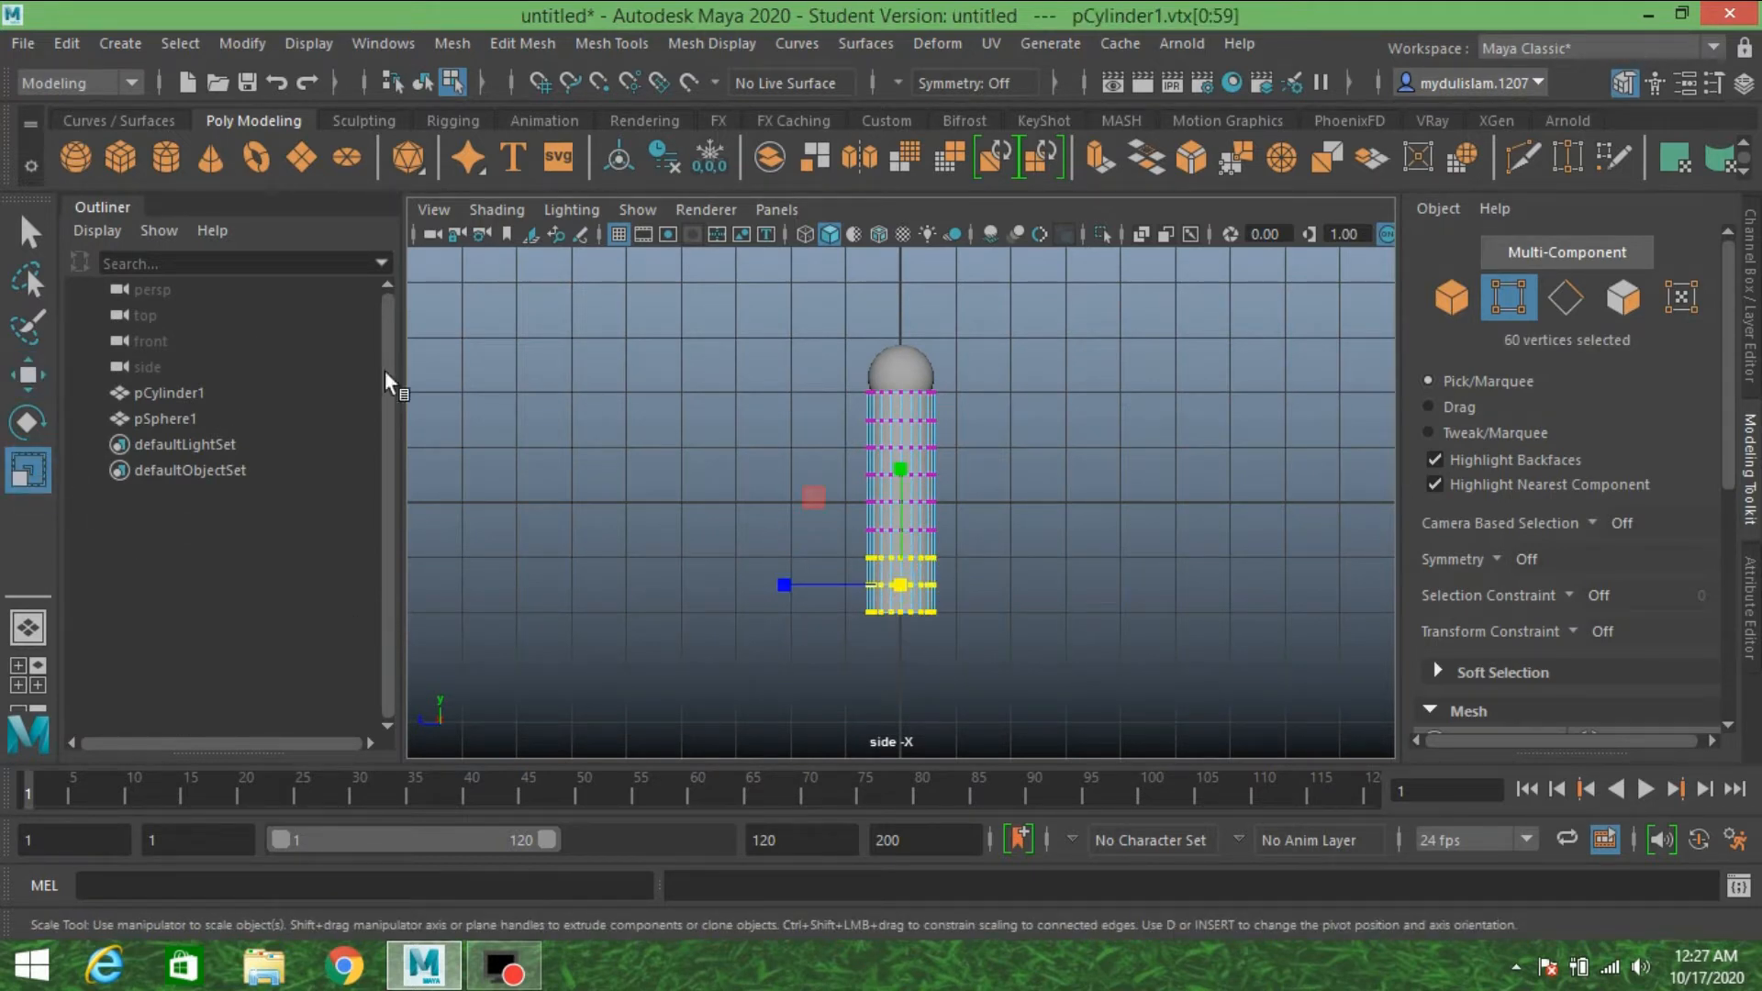
left_click_drag(898, 585, 887, 624)
scroll(885, 624, "up", 4)
left_click_drag(774, 545, 895, 563)
left_click(1450, 297)
scroll(971, 460, "down", 4)
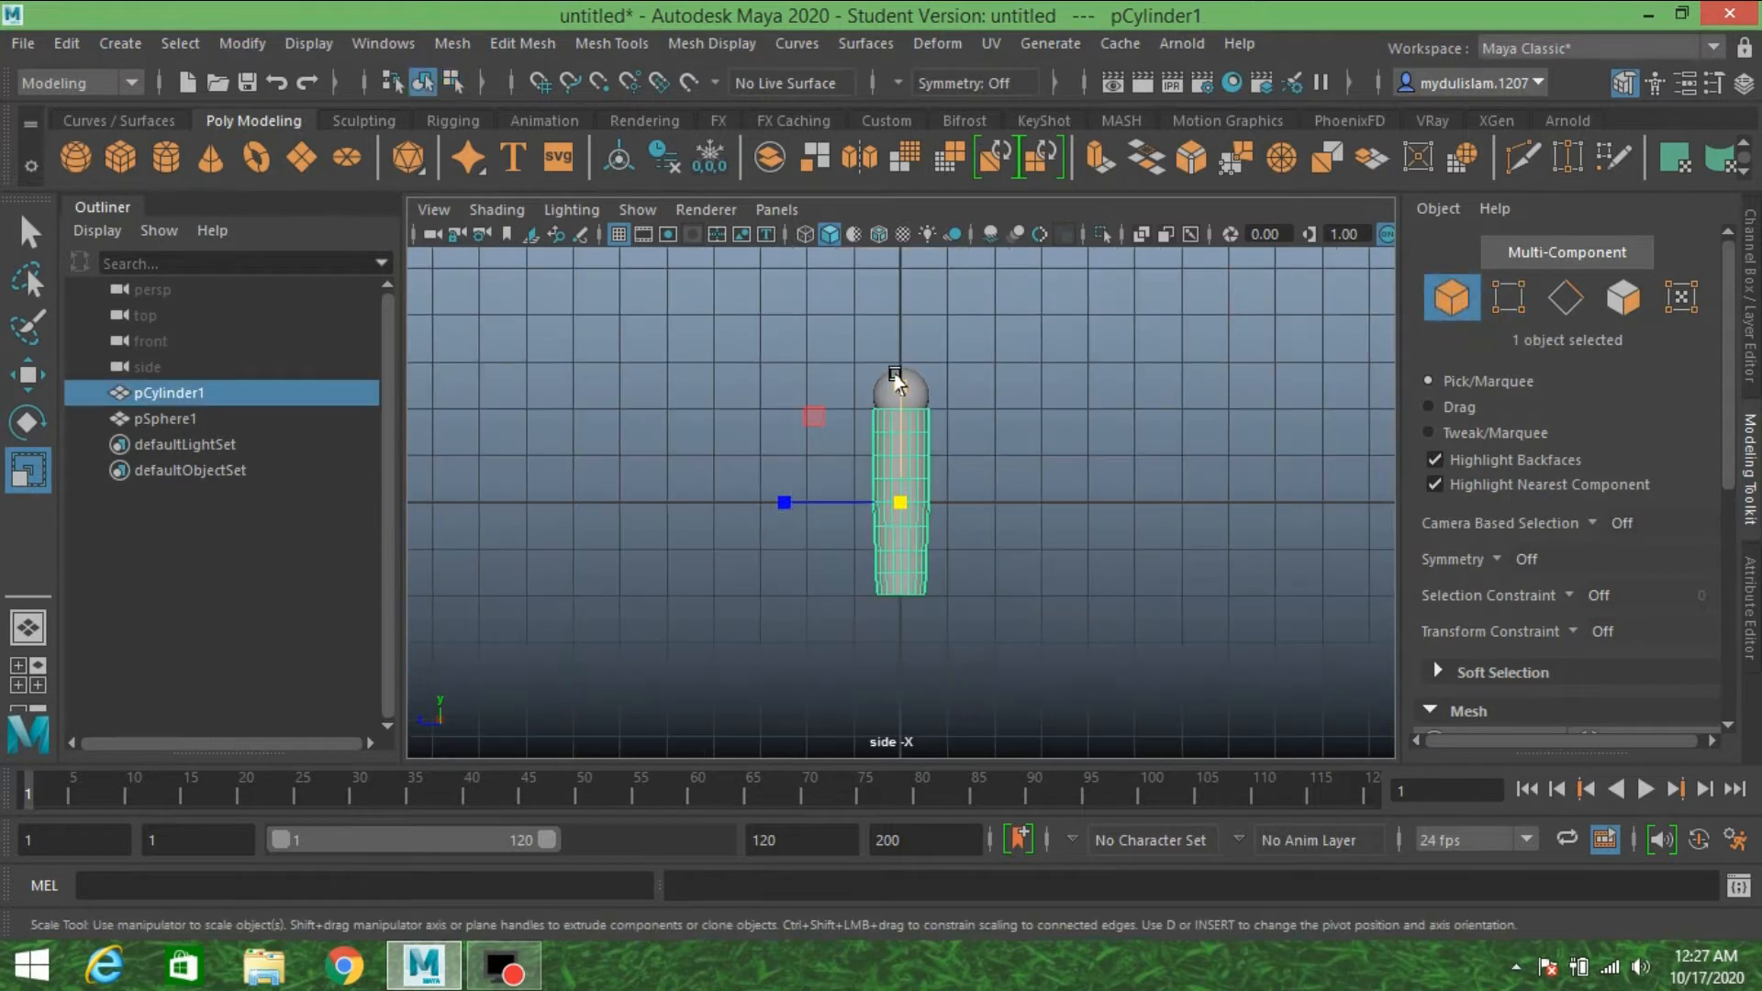
- Duplicate the sphere on top and move the copy straight down to the cylinder's bottom end
key("q")
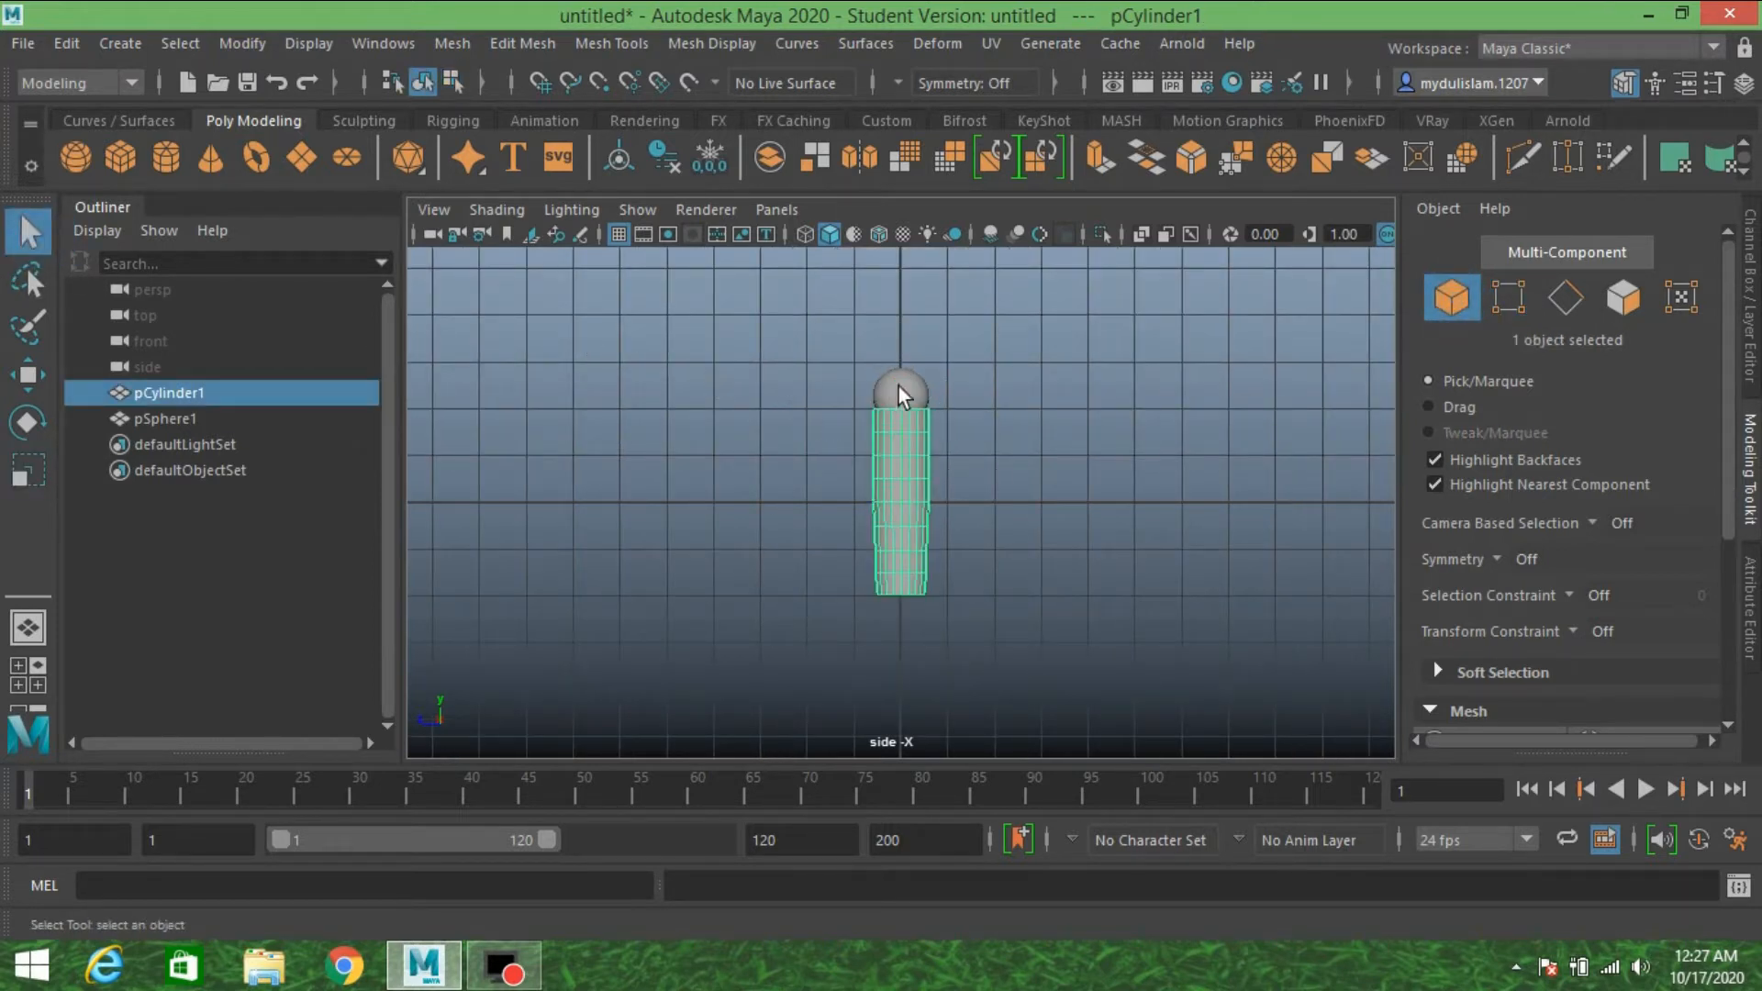
left_click(900, 397)
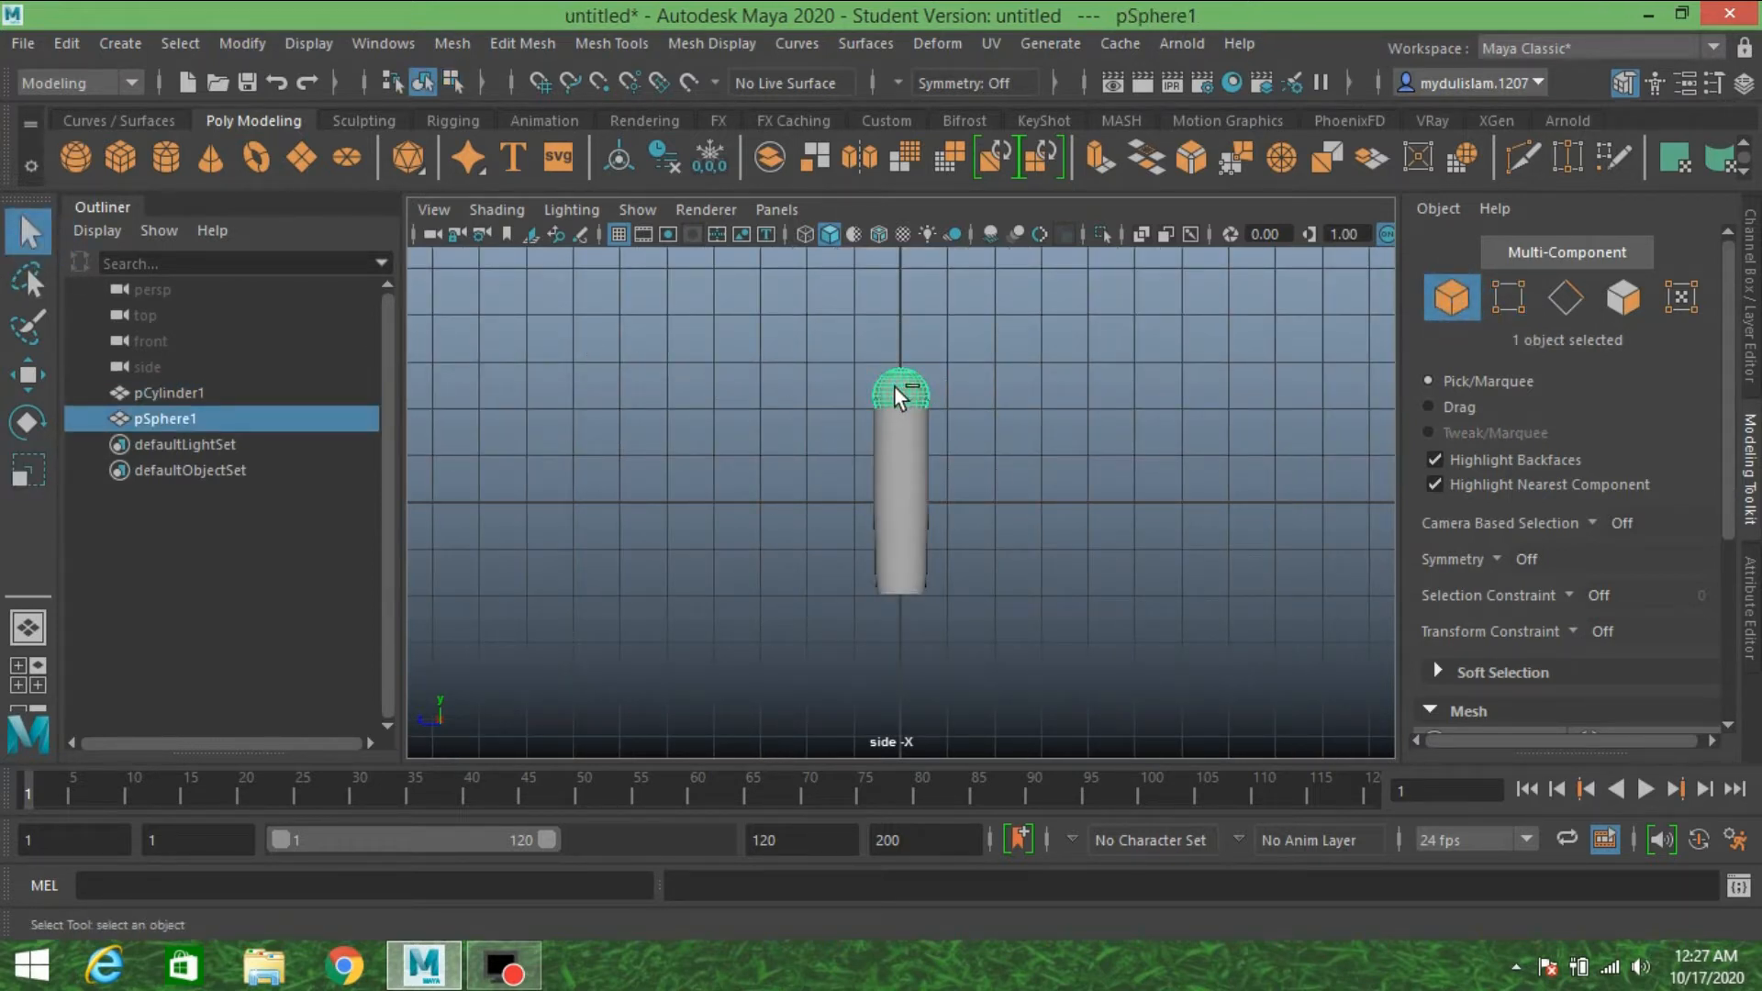
key("ctrl+d")
left_click(24, 390)
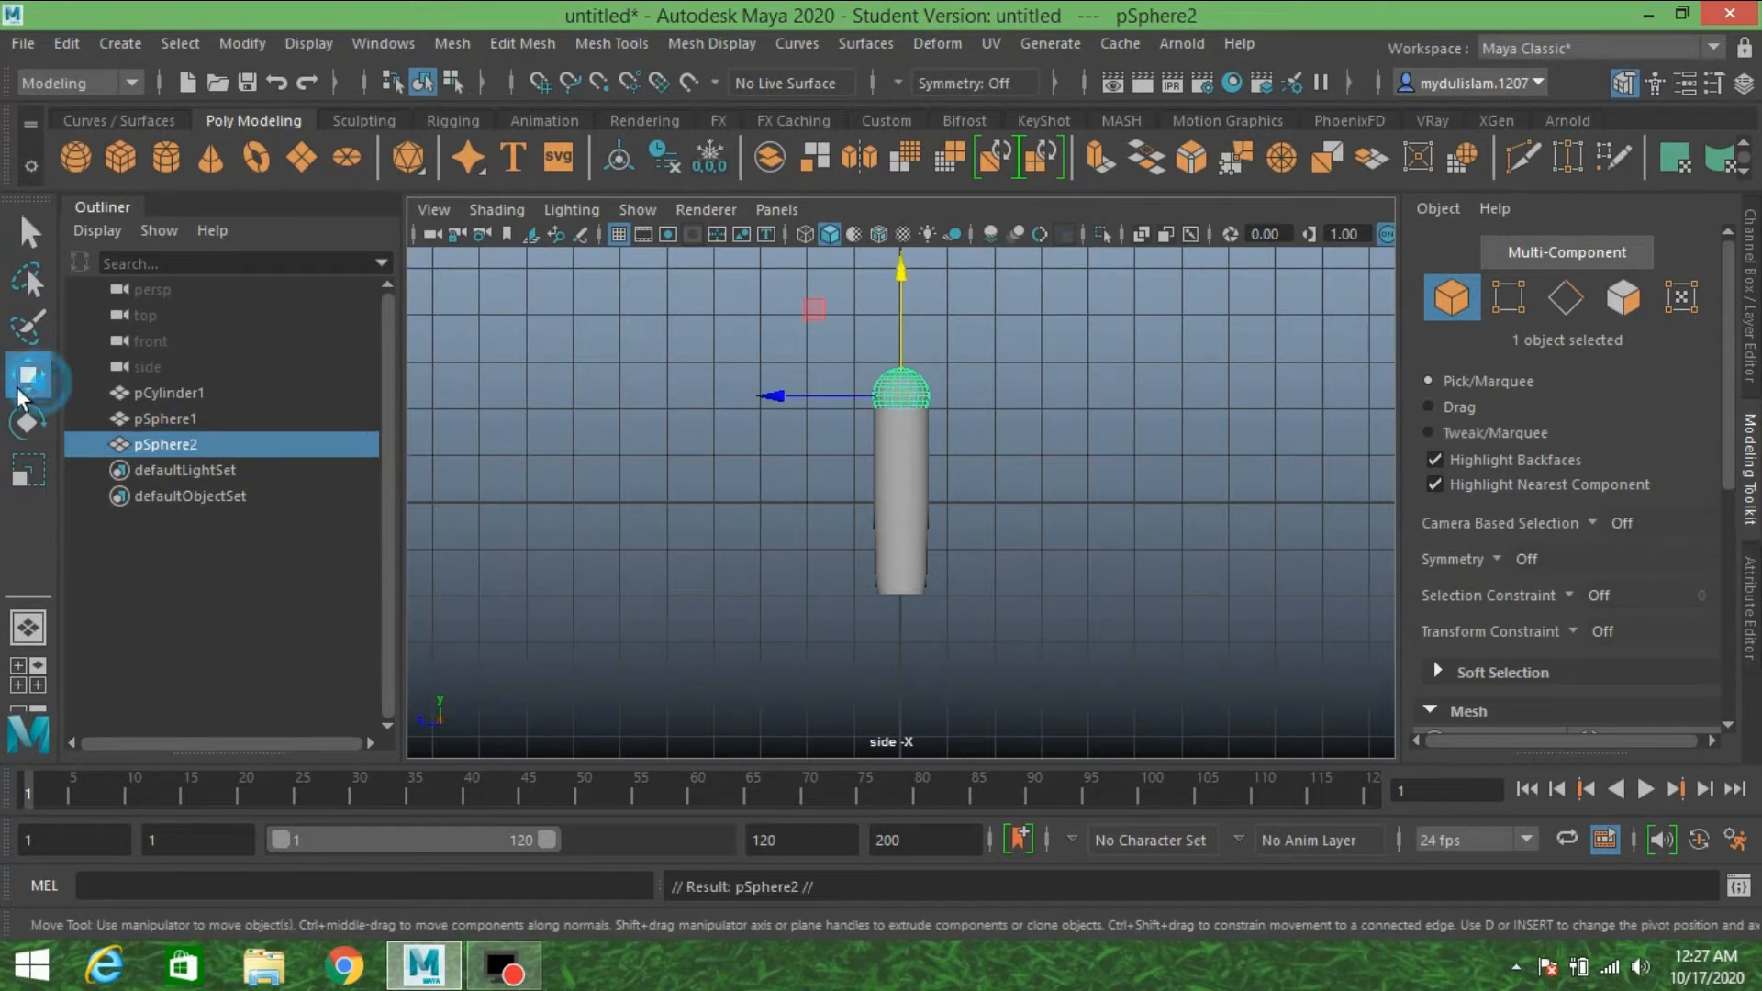
left_click_drag(898, 310, 933, 503)
scroll(995, 515, "up", 5)
scroll(999, 520, "down", 3)
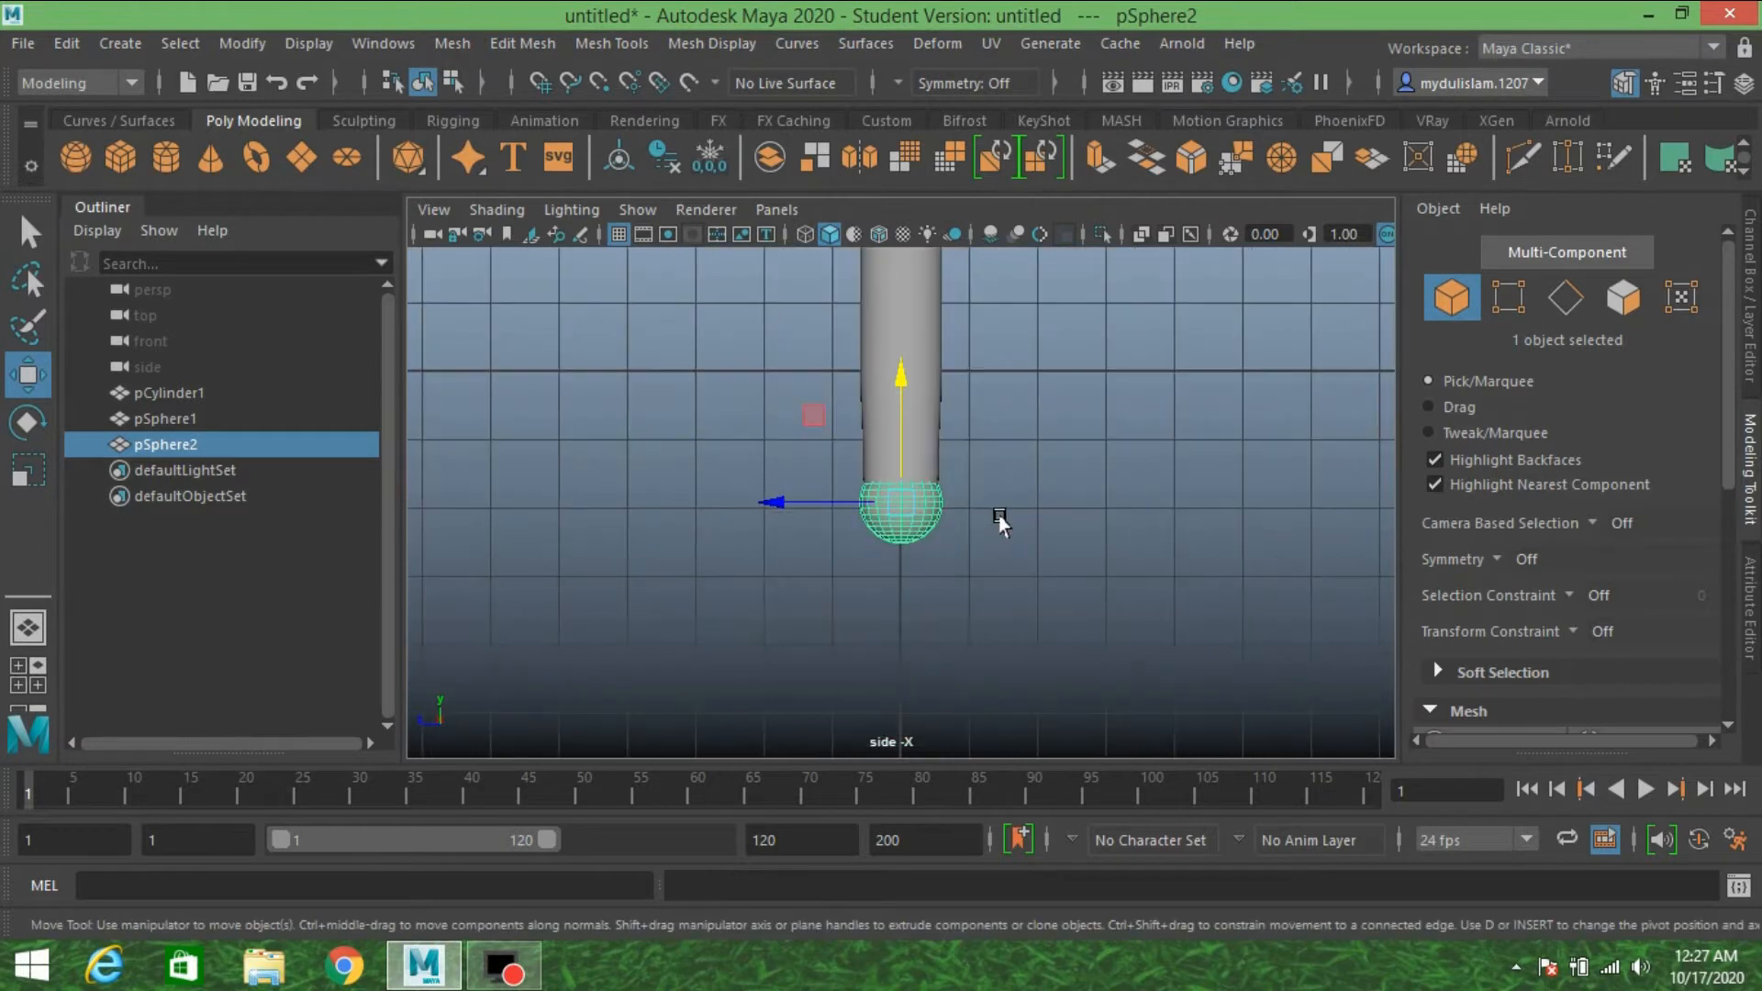
scroll(998, 521, "up", 2)
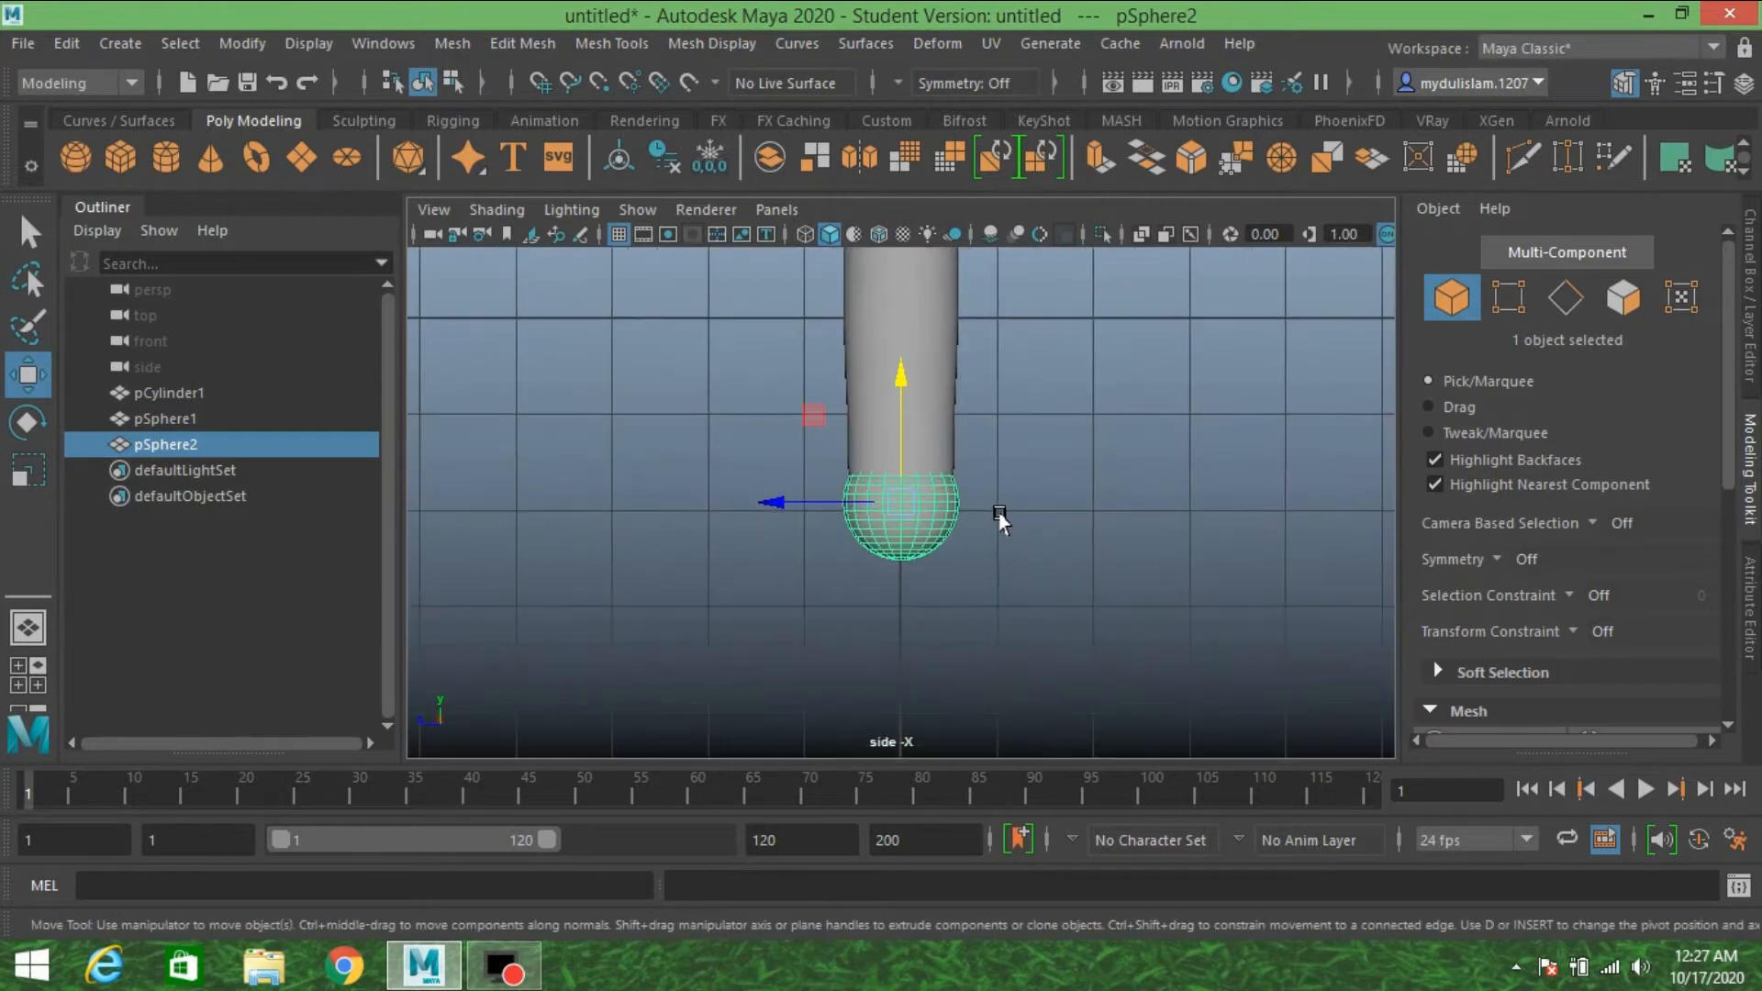
- Scale the lower sphere uniformly to about 0.85 so it fits the cylinder's tapered bottom rim
left_click(27, 470)
left_click_drag(896, 504, 871, 515)
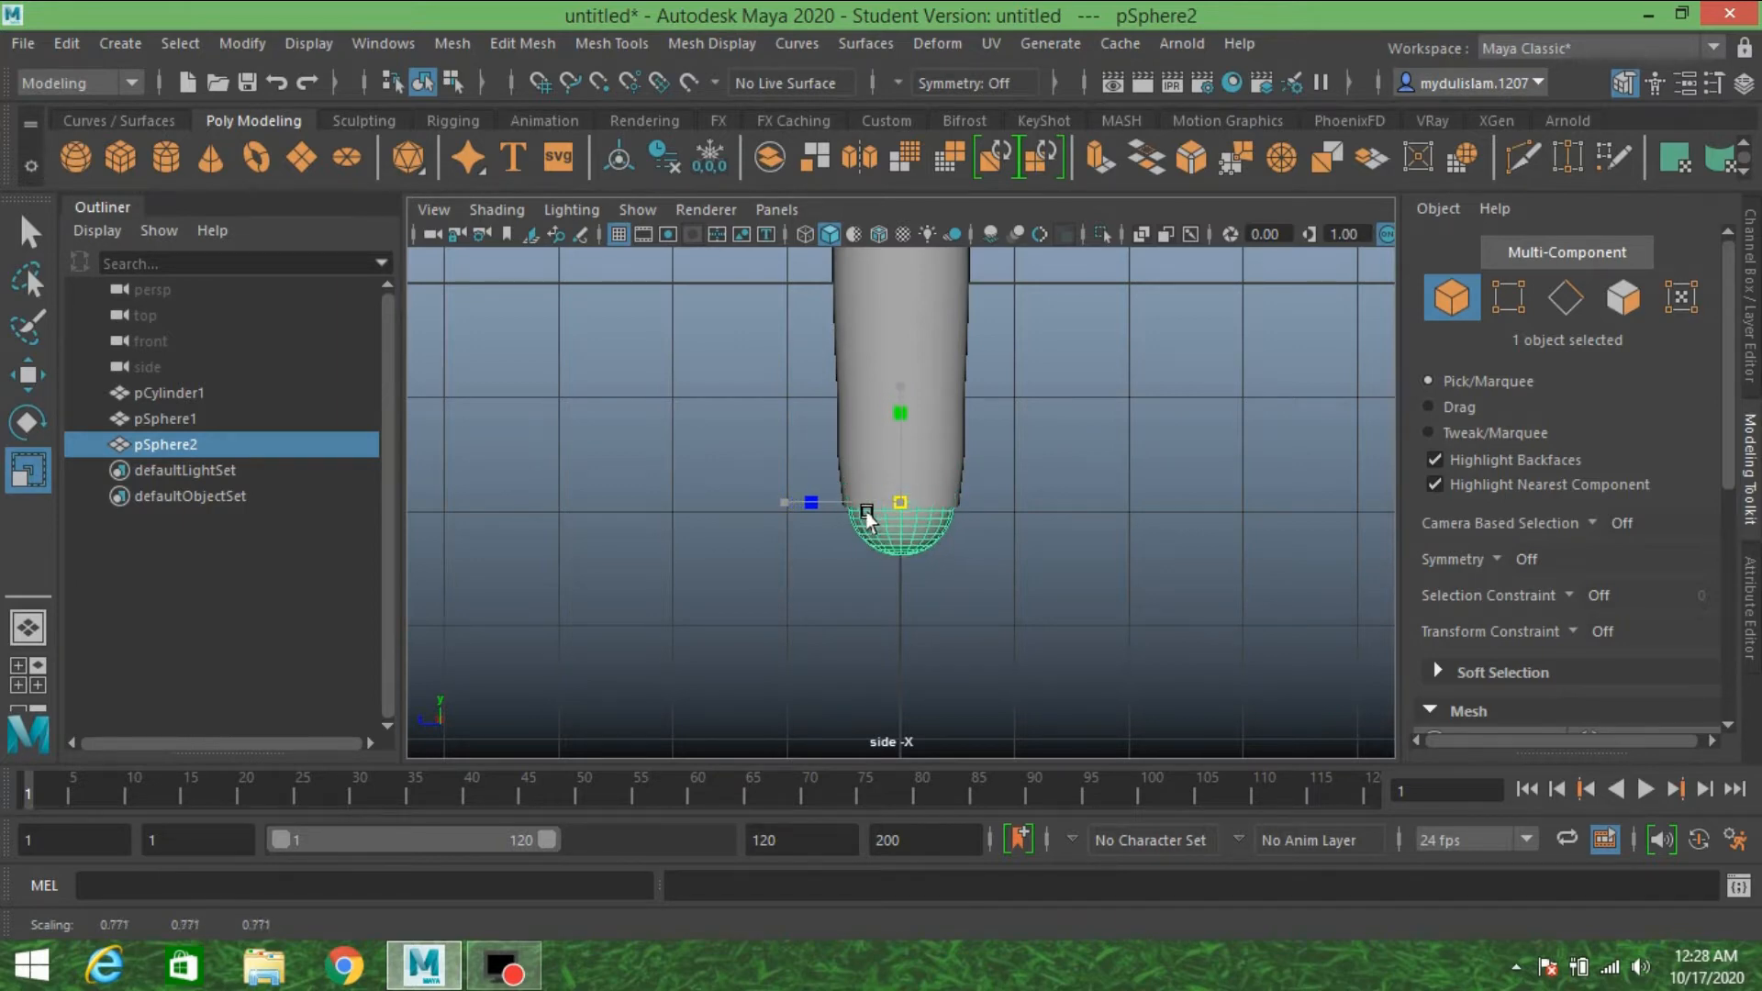
key("space")
key("space")
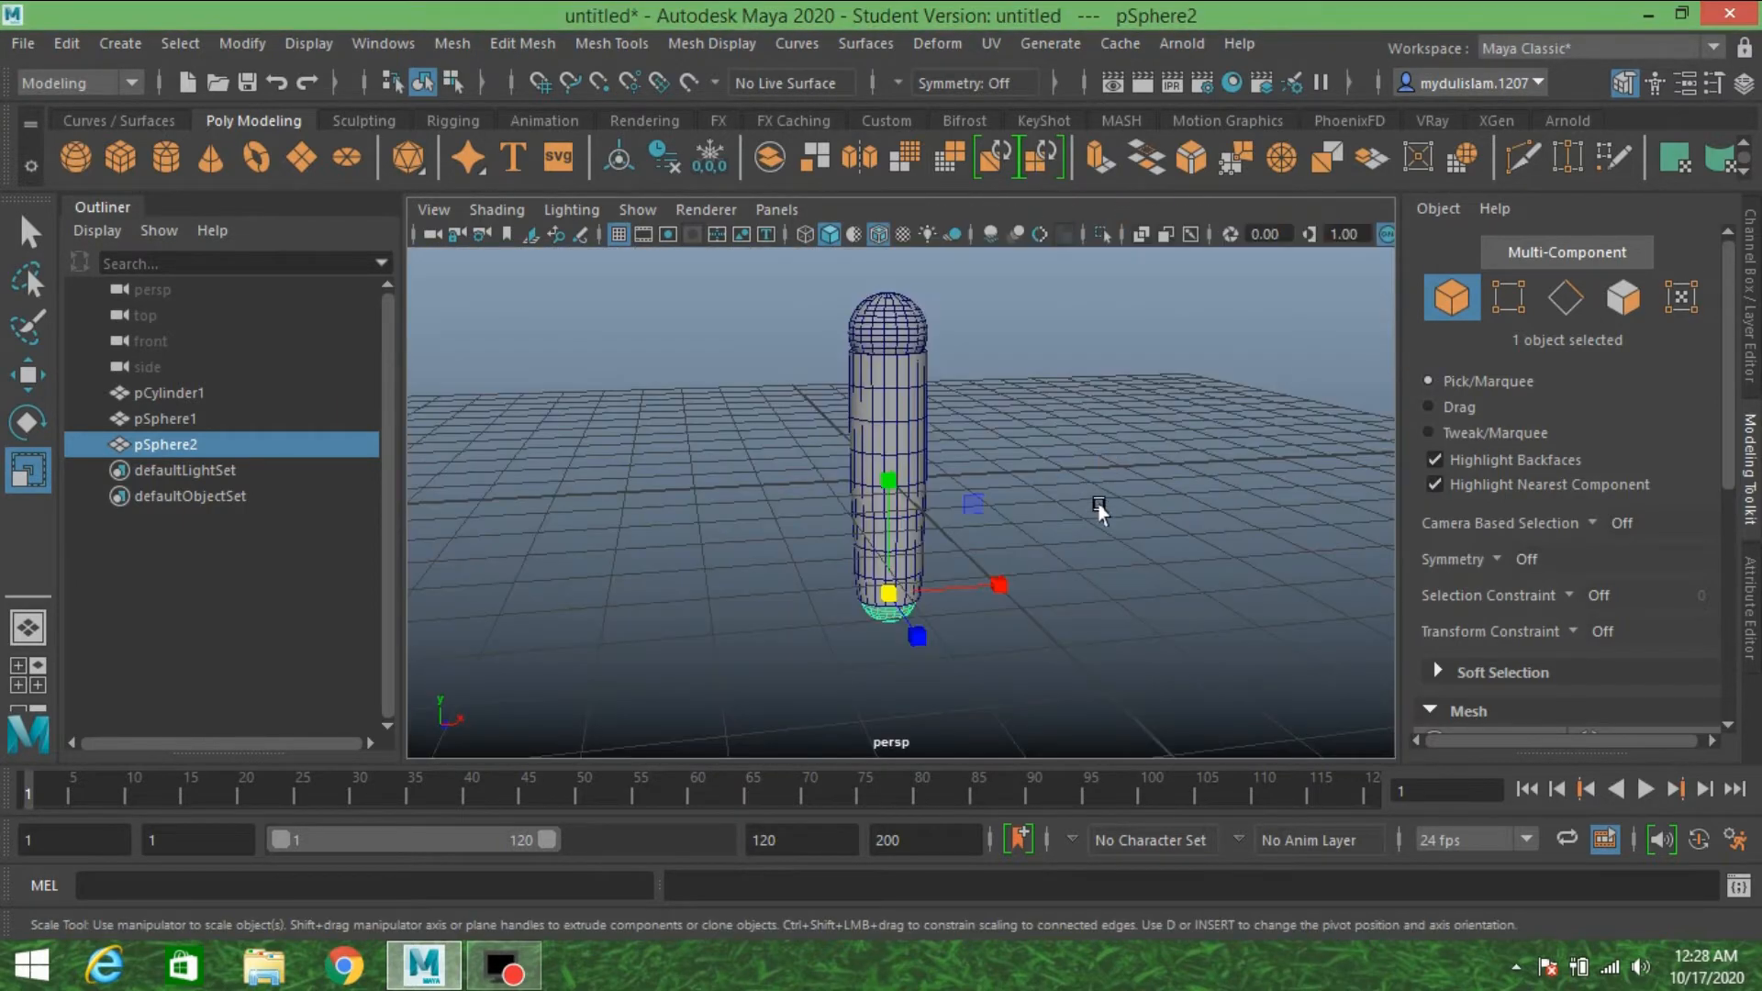
left_click_drag(1138, 543, 1038, 417, "alt")
scroll(1050, 515, "up", 5)
middle_click_drag(1050, 514, 1000, 302, "alt")
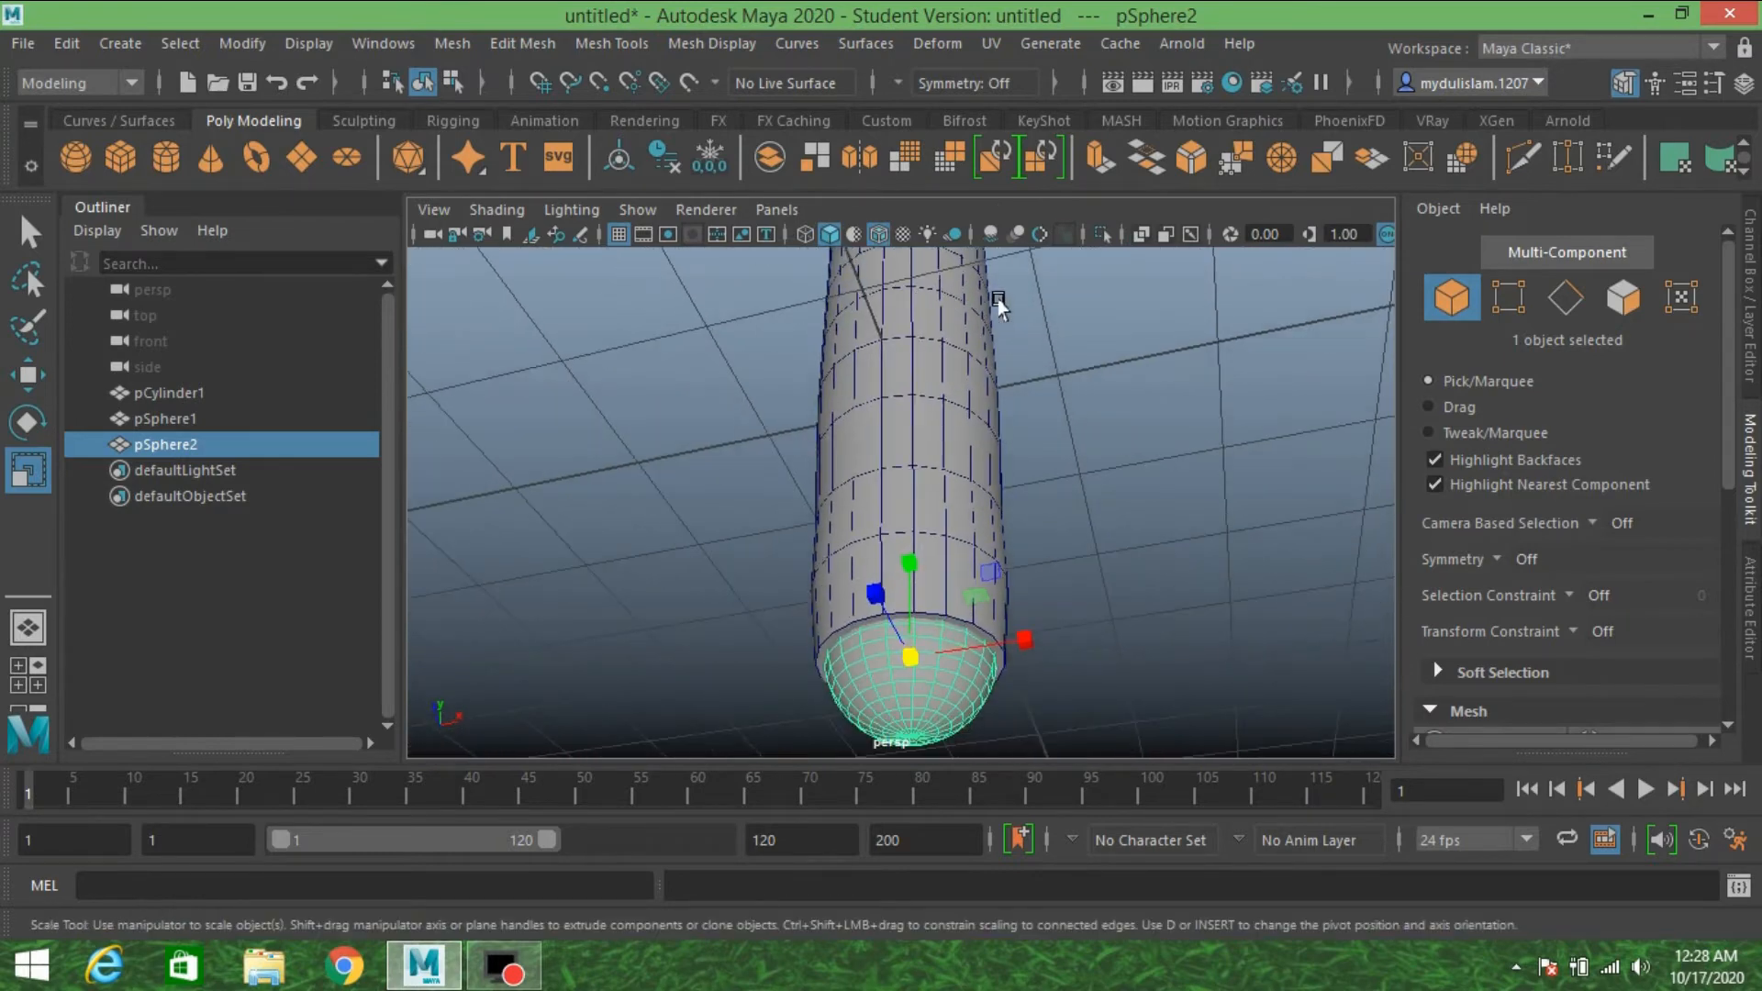
middle_click_drag(1020, 567, 1012, 393, "alt")
left_click_drag(1038, 444, 1046, 425, "alt")
scroll(1044, 430, "up", 3)
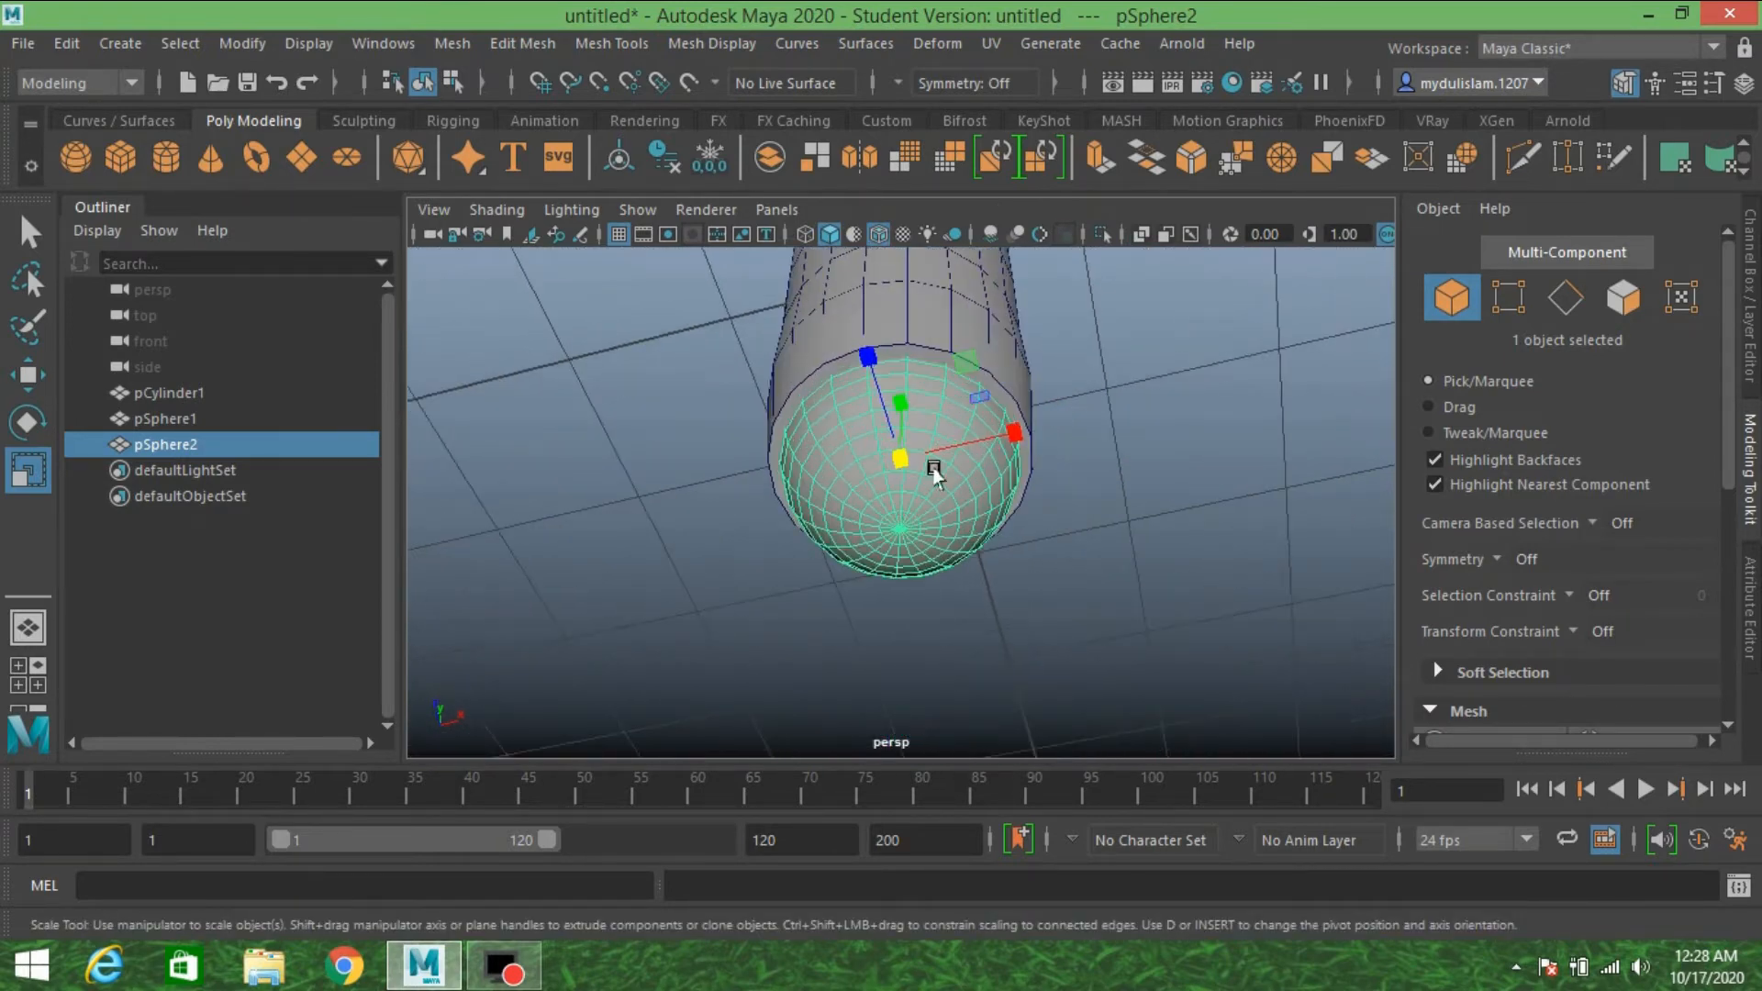
mouse_move(899, 466)
left_mouse_down("alt")
mouse_move(948, 468)
mouse_move(944, 499)
mouse_move(895, 459)
mouse_move(912, 475)
left_mouse_up("alt")
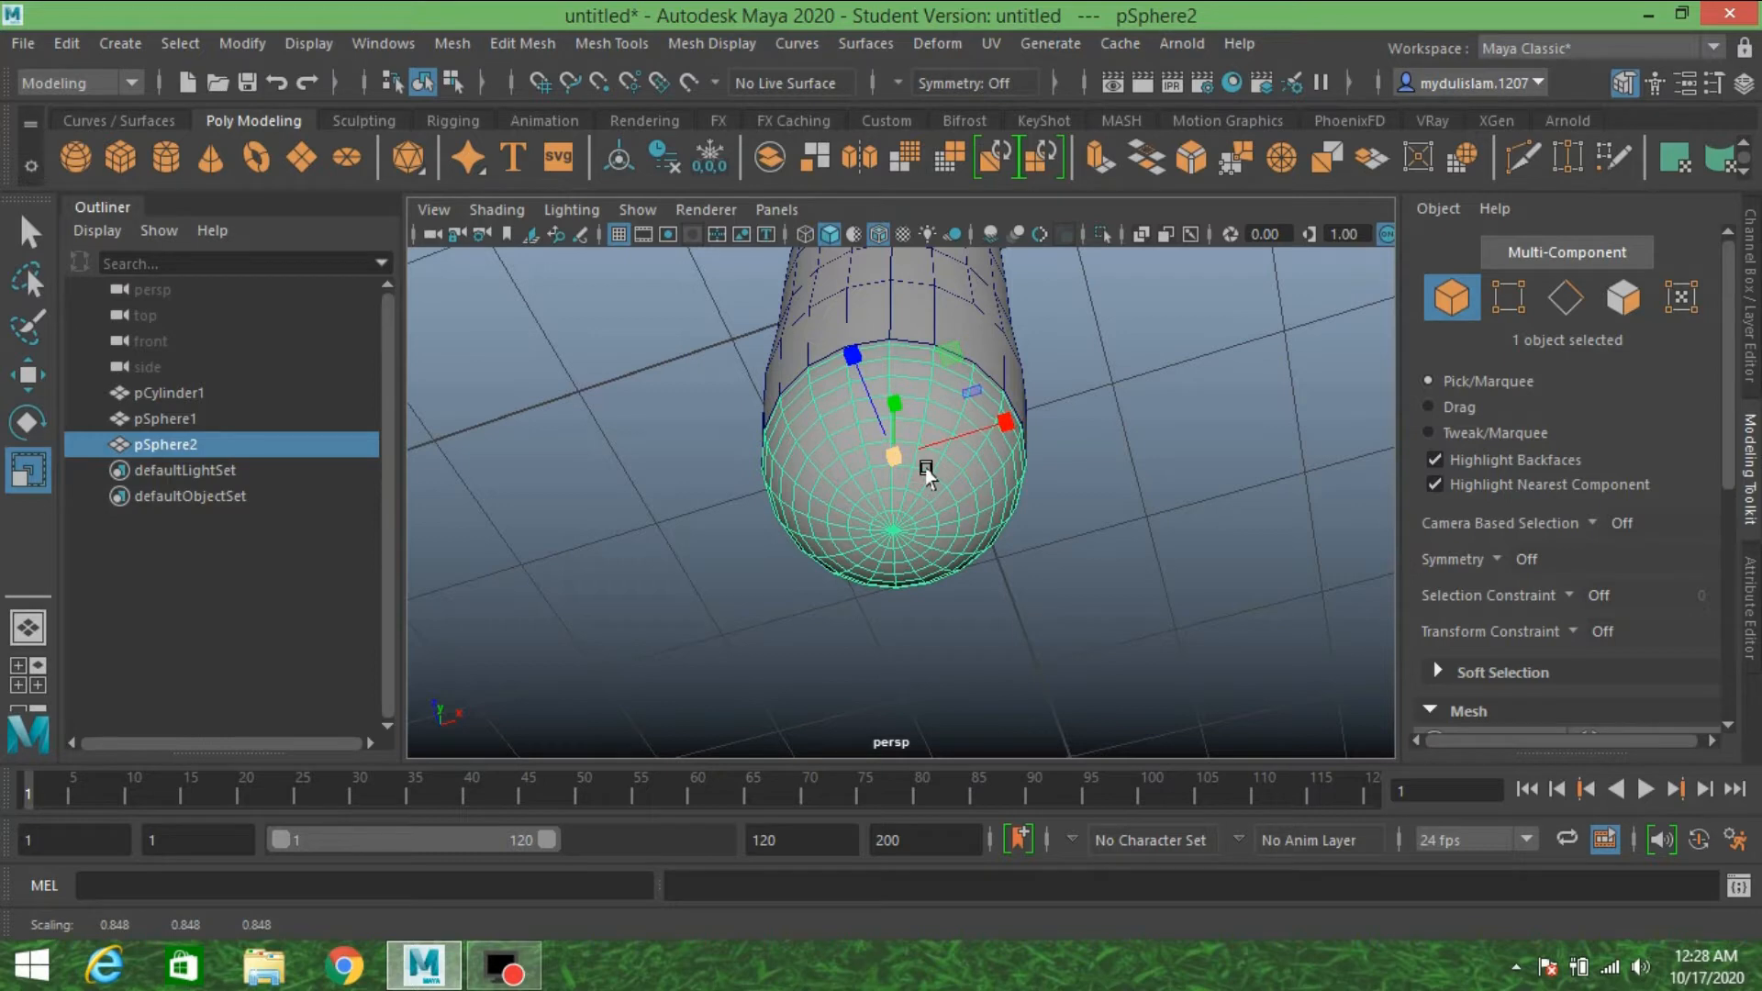
- Nudge the lower sphere slightly down along Y at the cylinder's bottom rim
scroll(931, 475, "down", 3)
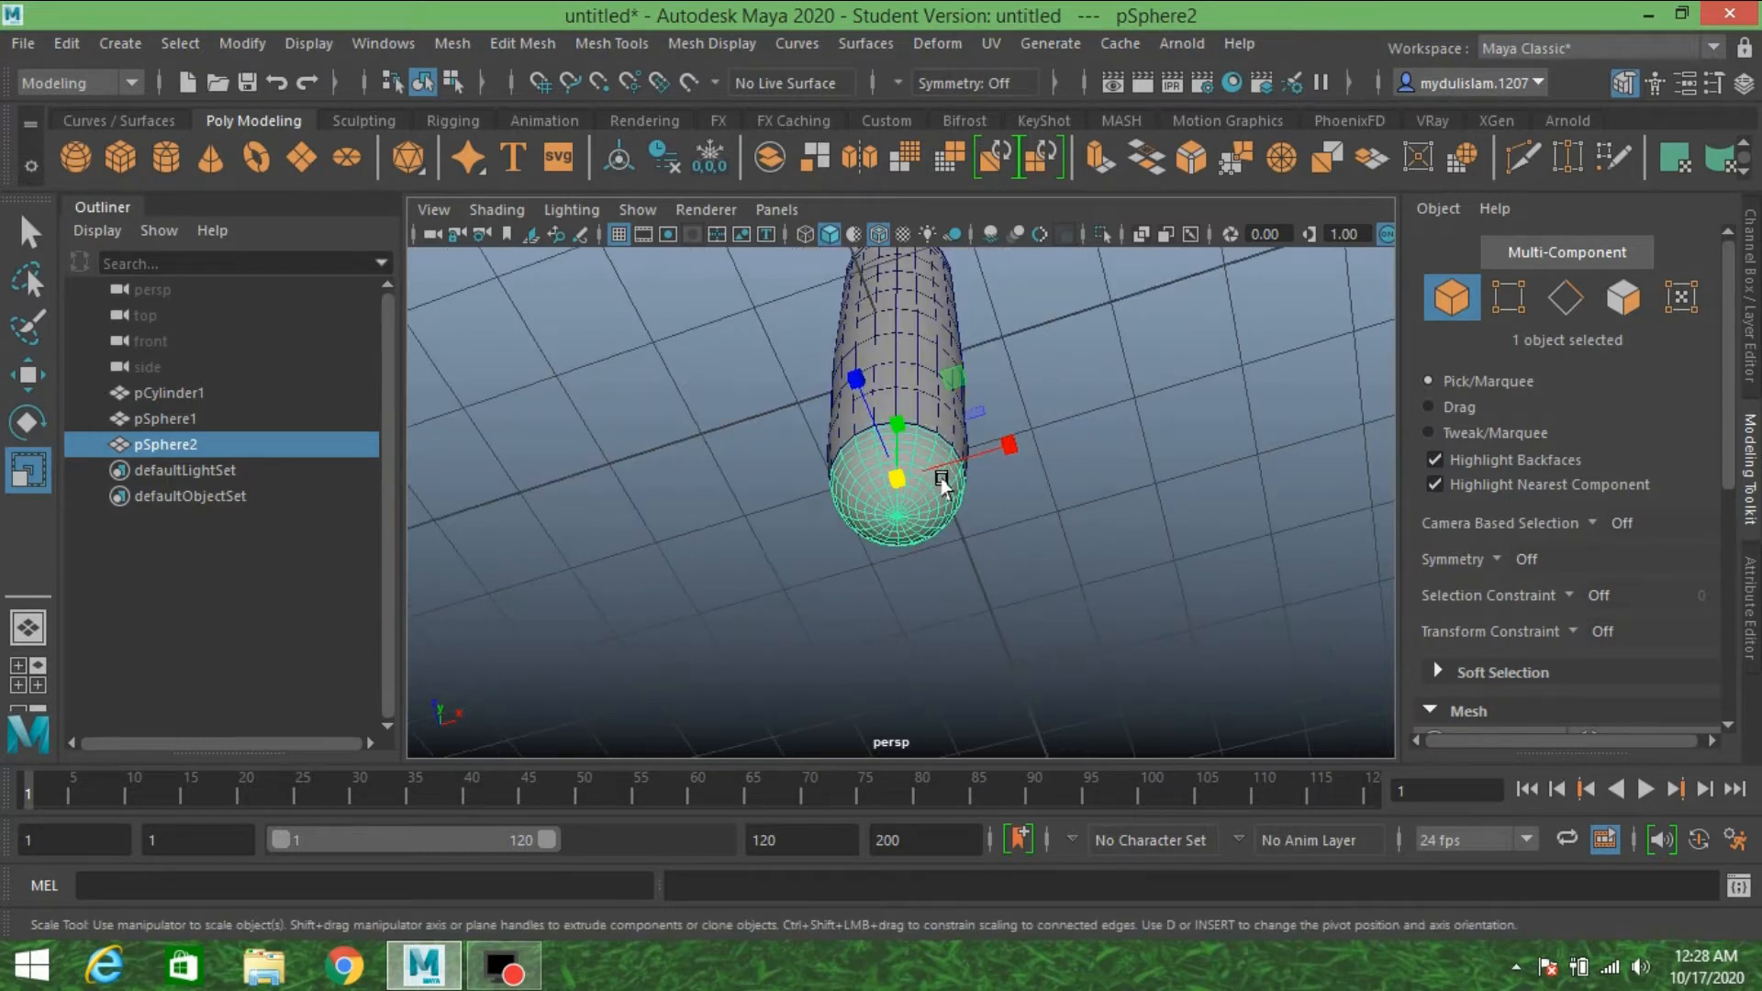
left_click_drag(1082, 543, 933, 641, "alt")
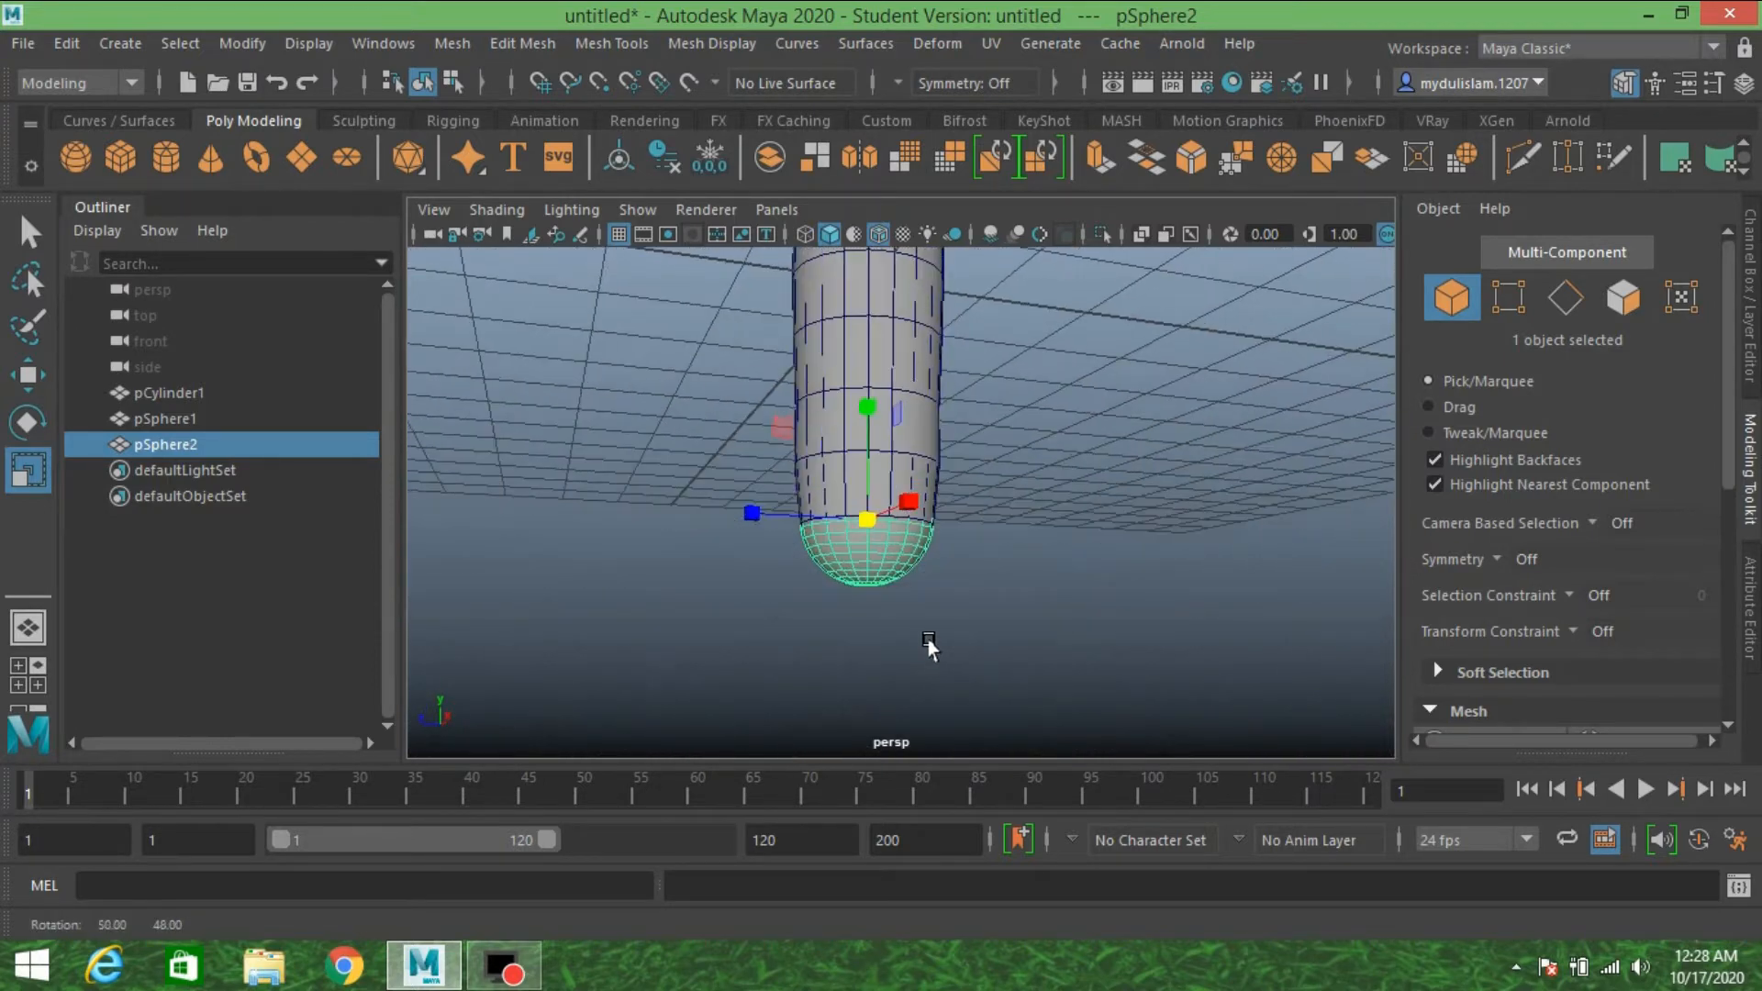
left_click(26, 376)
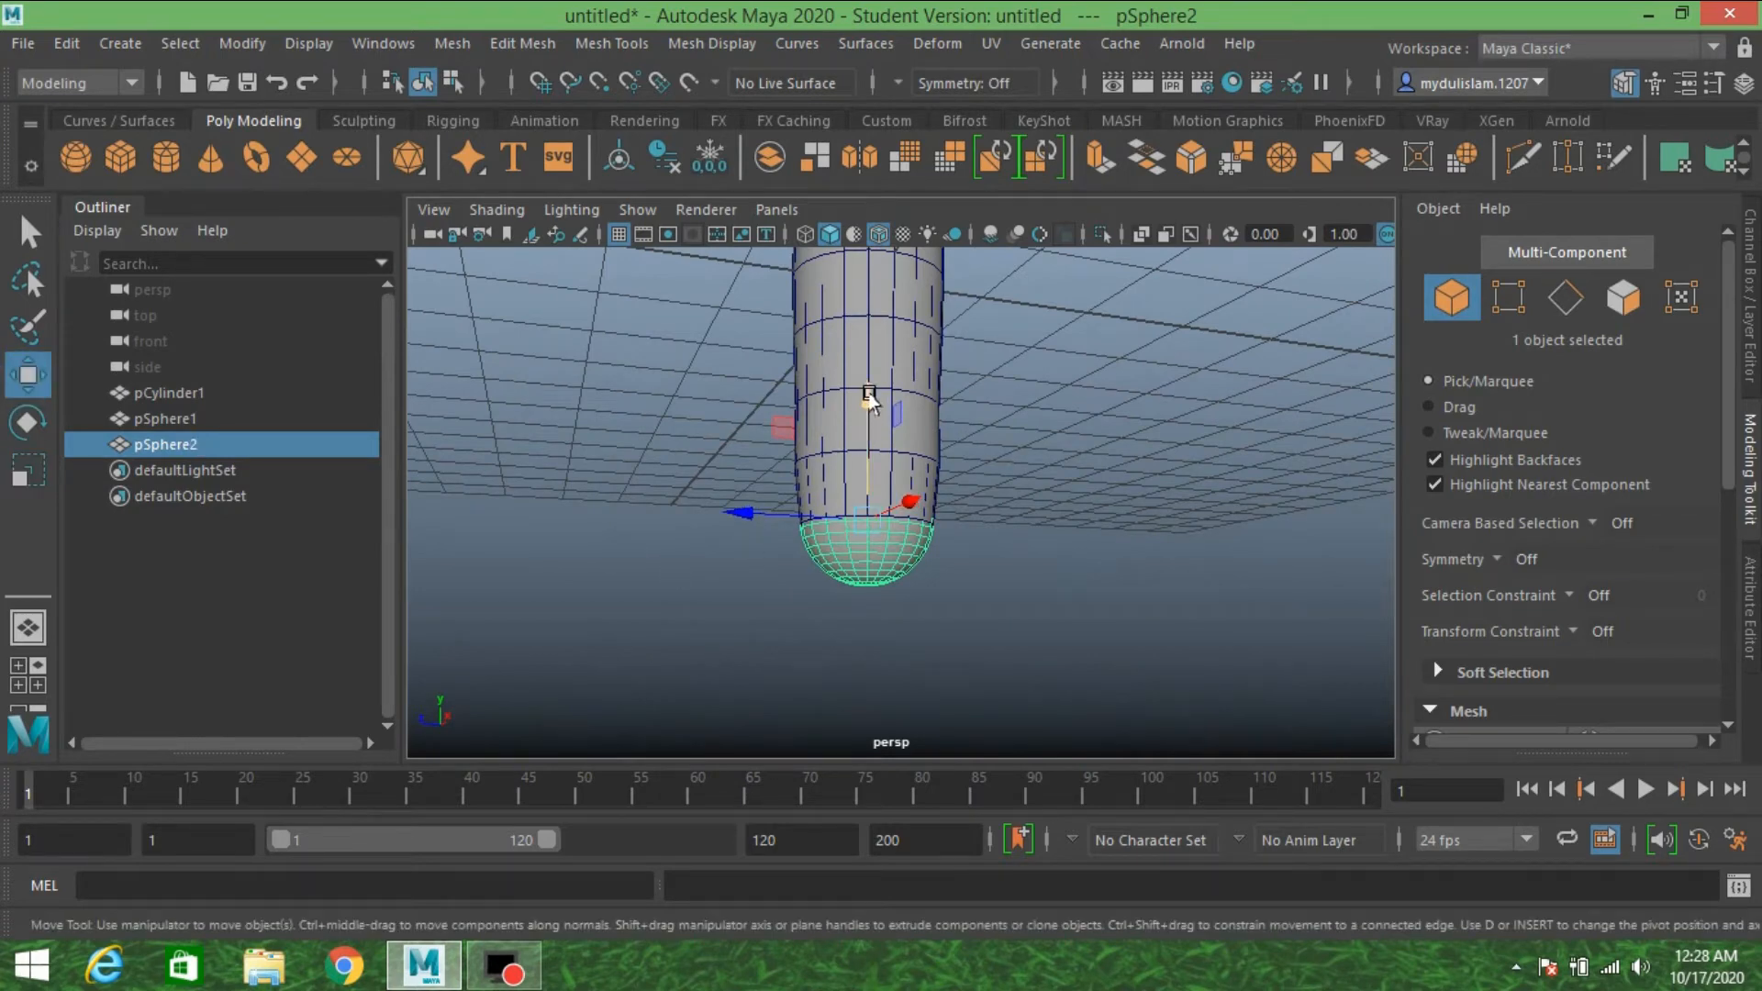
left_click_drag(867, 407, 865, 433)
mouse_move(1006, 554)
left_mouse_down("alt")
mouse_move(1000, 492)
mouse_move(948, 425)
mouse_move(983, 578)
mouse_move(1005, 550)
mouse_move(1007, 581)
left_mouse_up("alt")
- Select the cylinder and both spheres and raise them together along Y until they stand above the grid
scroll(999, 554, "down", 5)
left_click_drag(787, 306, 978, 690)
left_click_drag(897, 454, 918, 322)
scroll(935, 432, "up", 8)
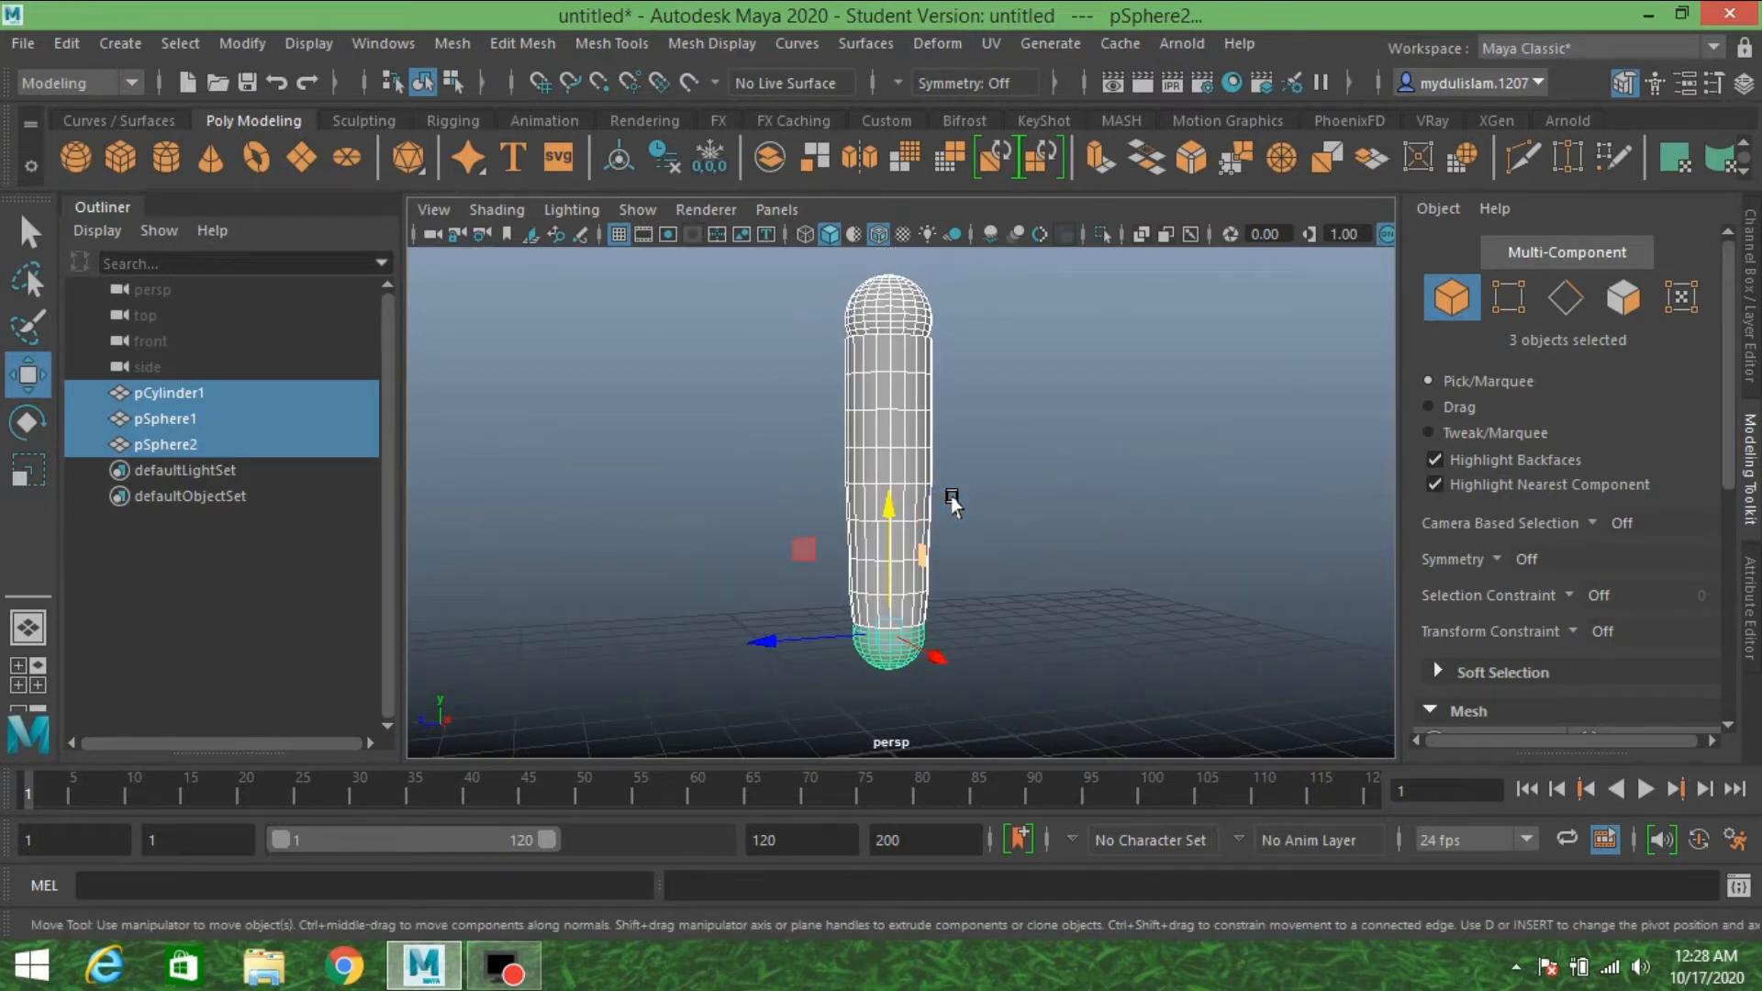
scroll(1013, 522, "down", 2)
middle_click_drag(1009, 529, 1023, 487, "alt")
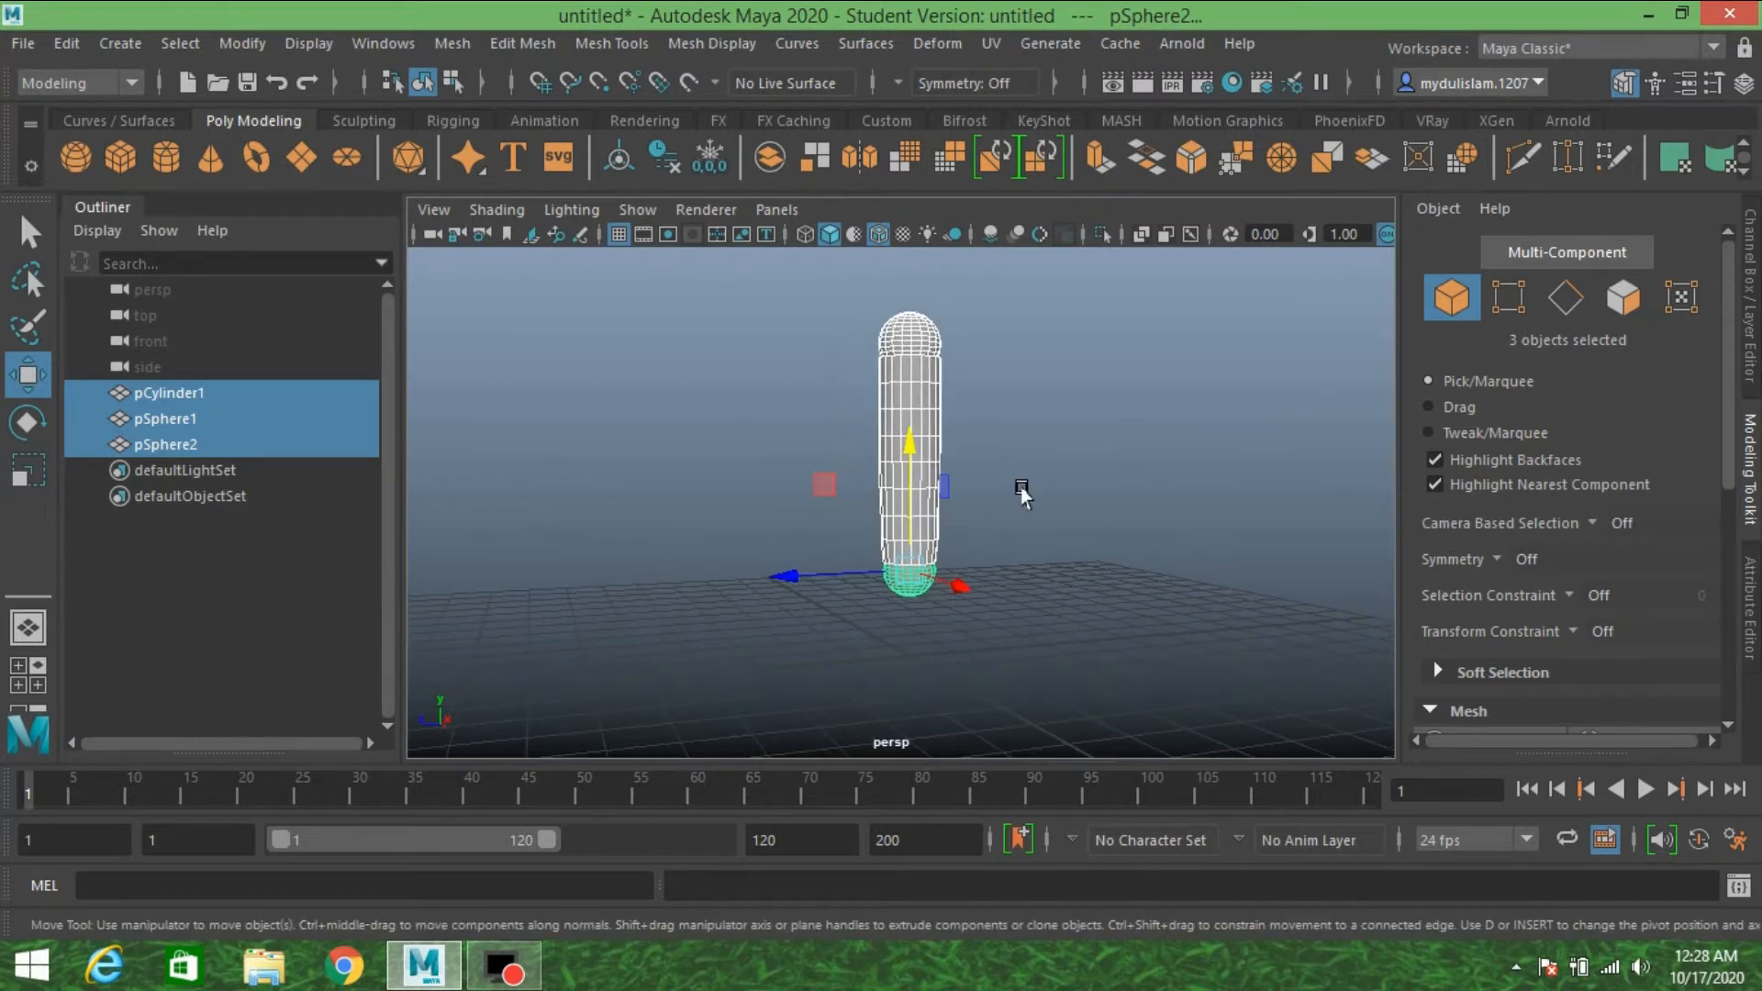
left_click_drag(1023, 487, 1055, 465, "alt")
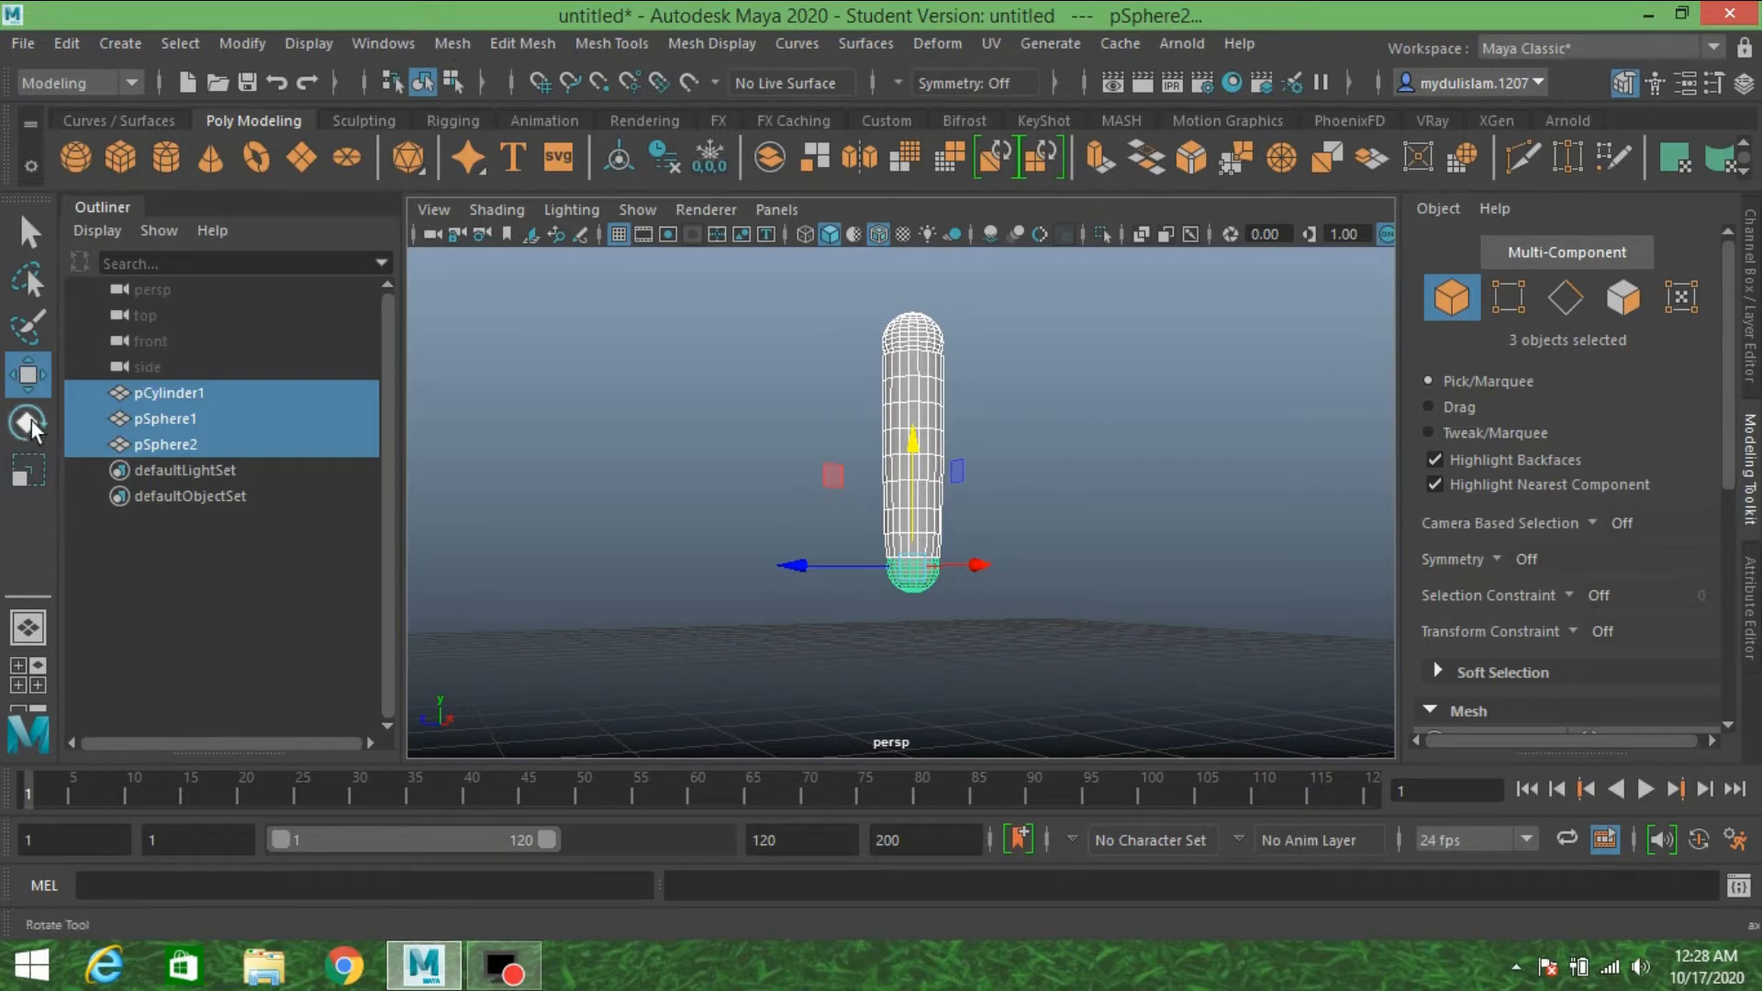
left_click_drag(1033, 535, 991, 437, "alt")
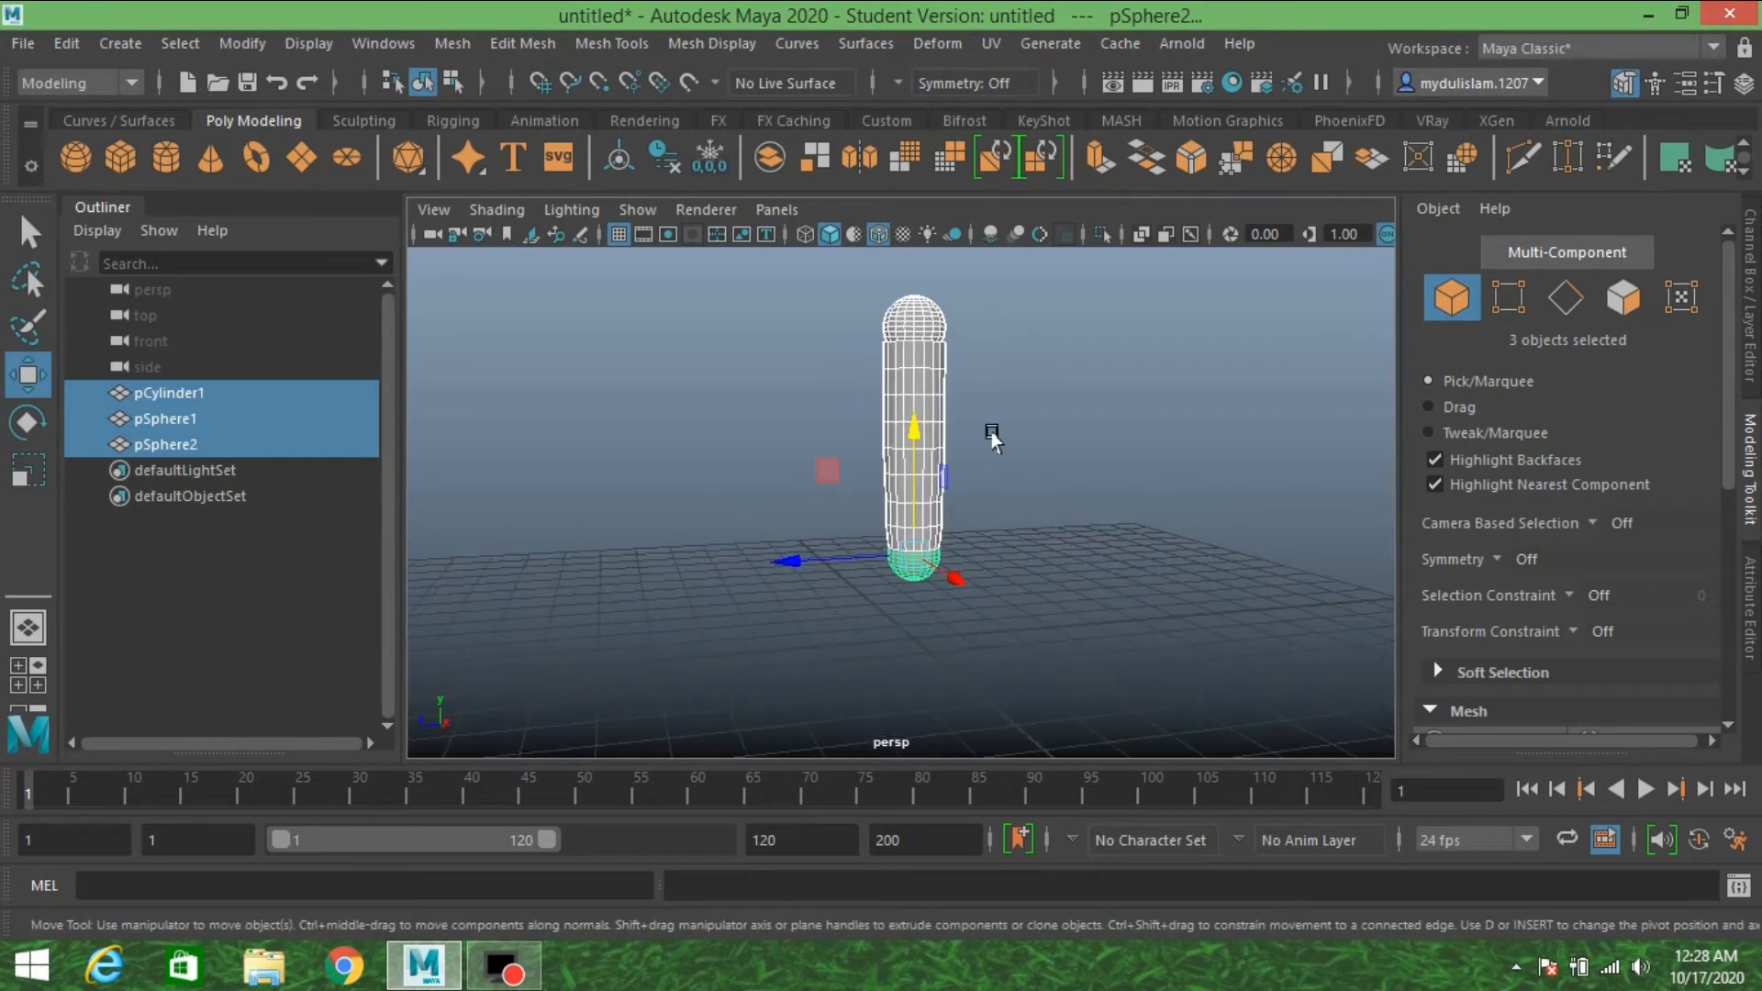
- Try to apply Conform to the cylinder and both spheres
left_click(936, 397)
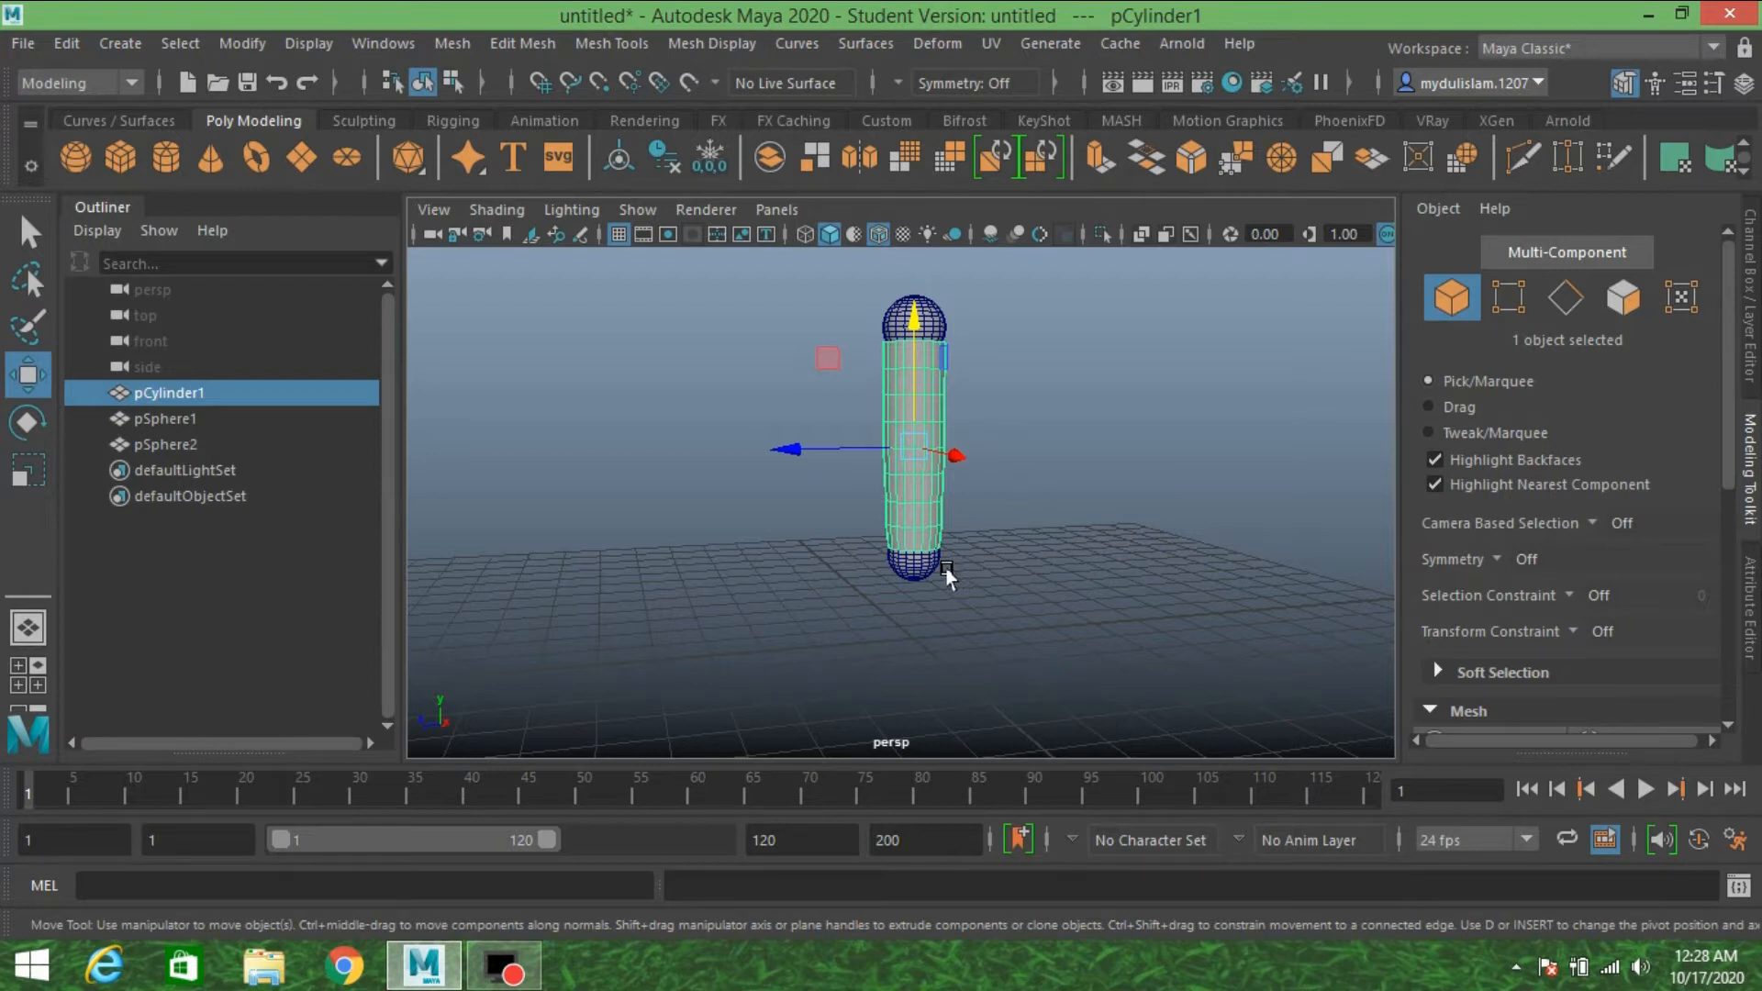
left_click_drag(808, 269, 1005, 598)
left_click(453, 46)
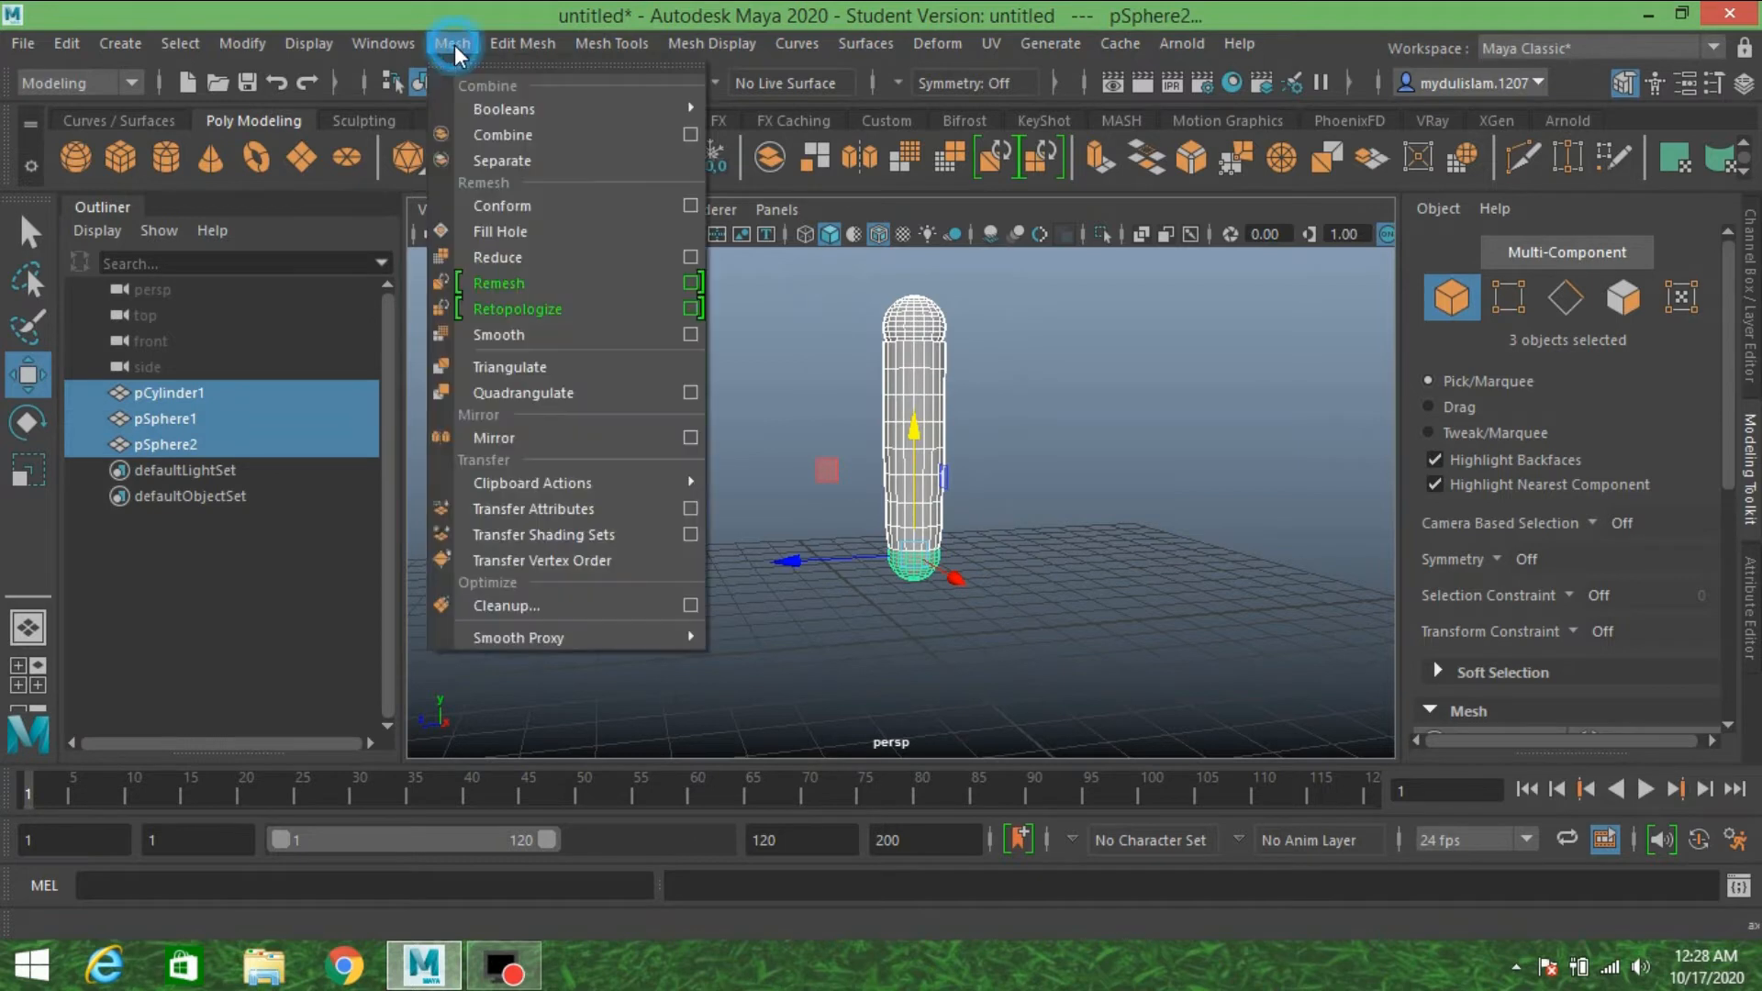
left_click(515, 207)
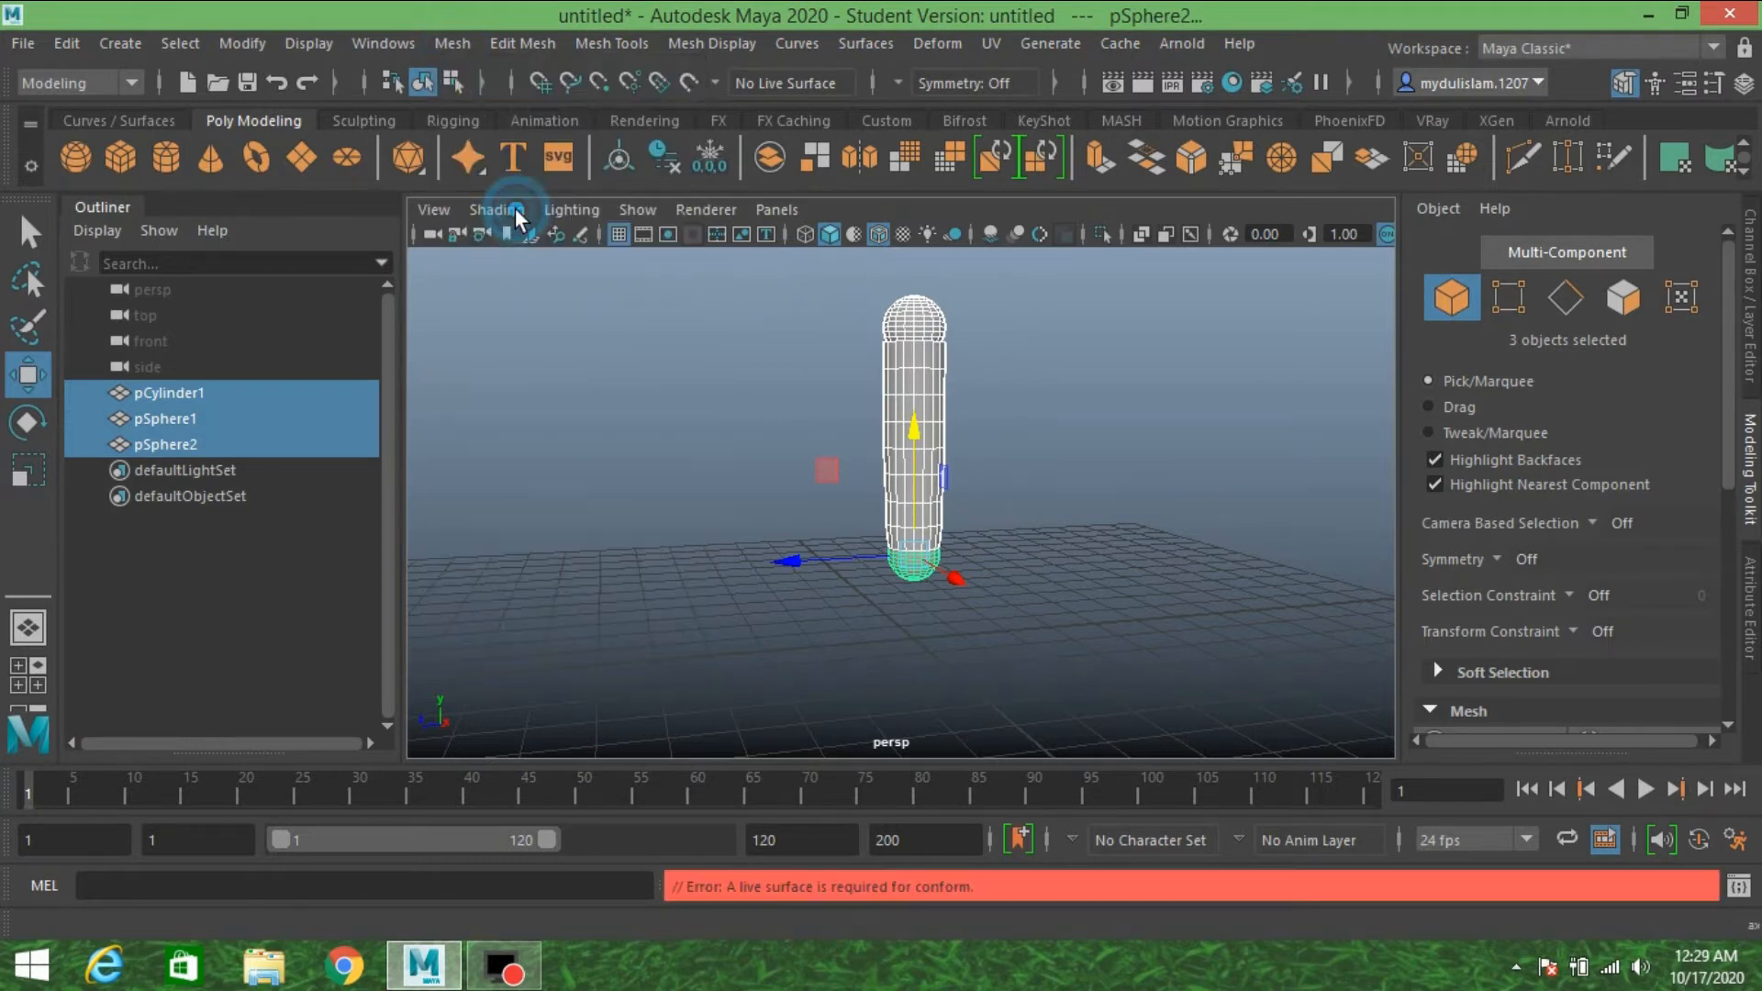
left_click(1452, 294)
left_click(1451, 294)
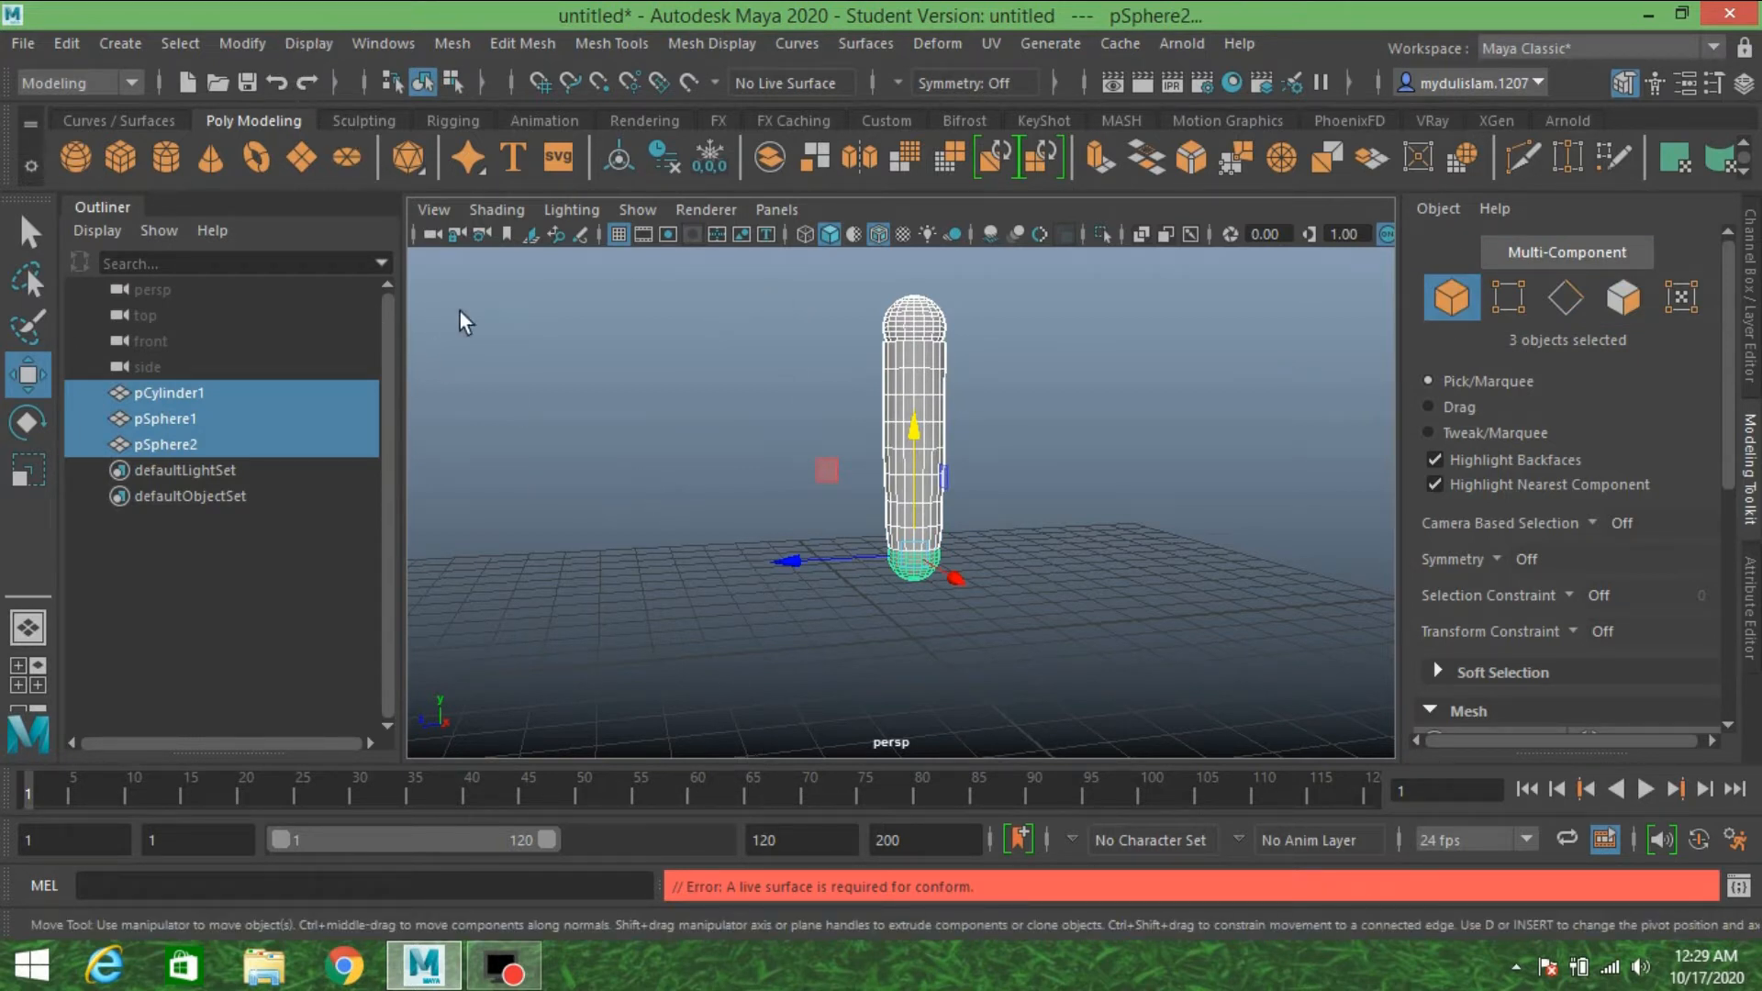
- Combine the cylinder and both spheres into one mesh and delete its construction history
left_click(450, 44)
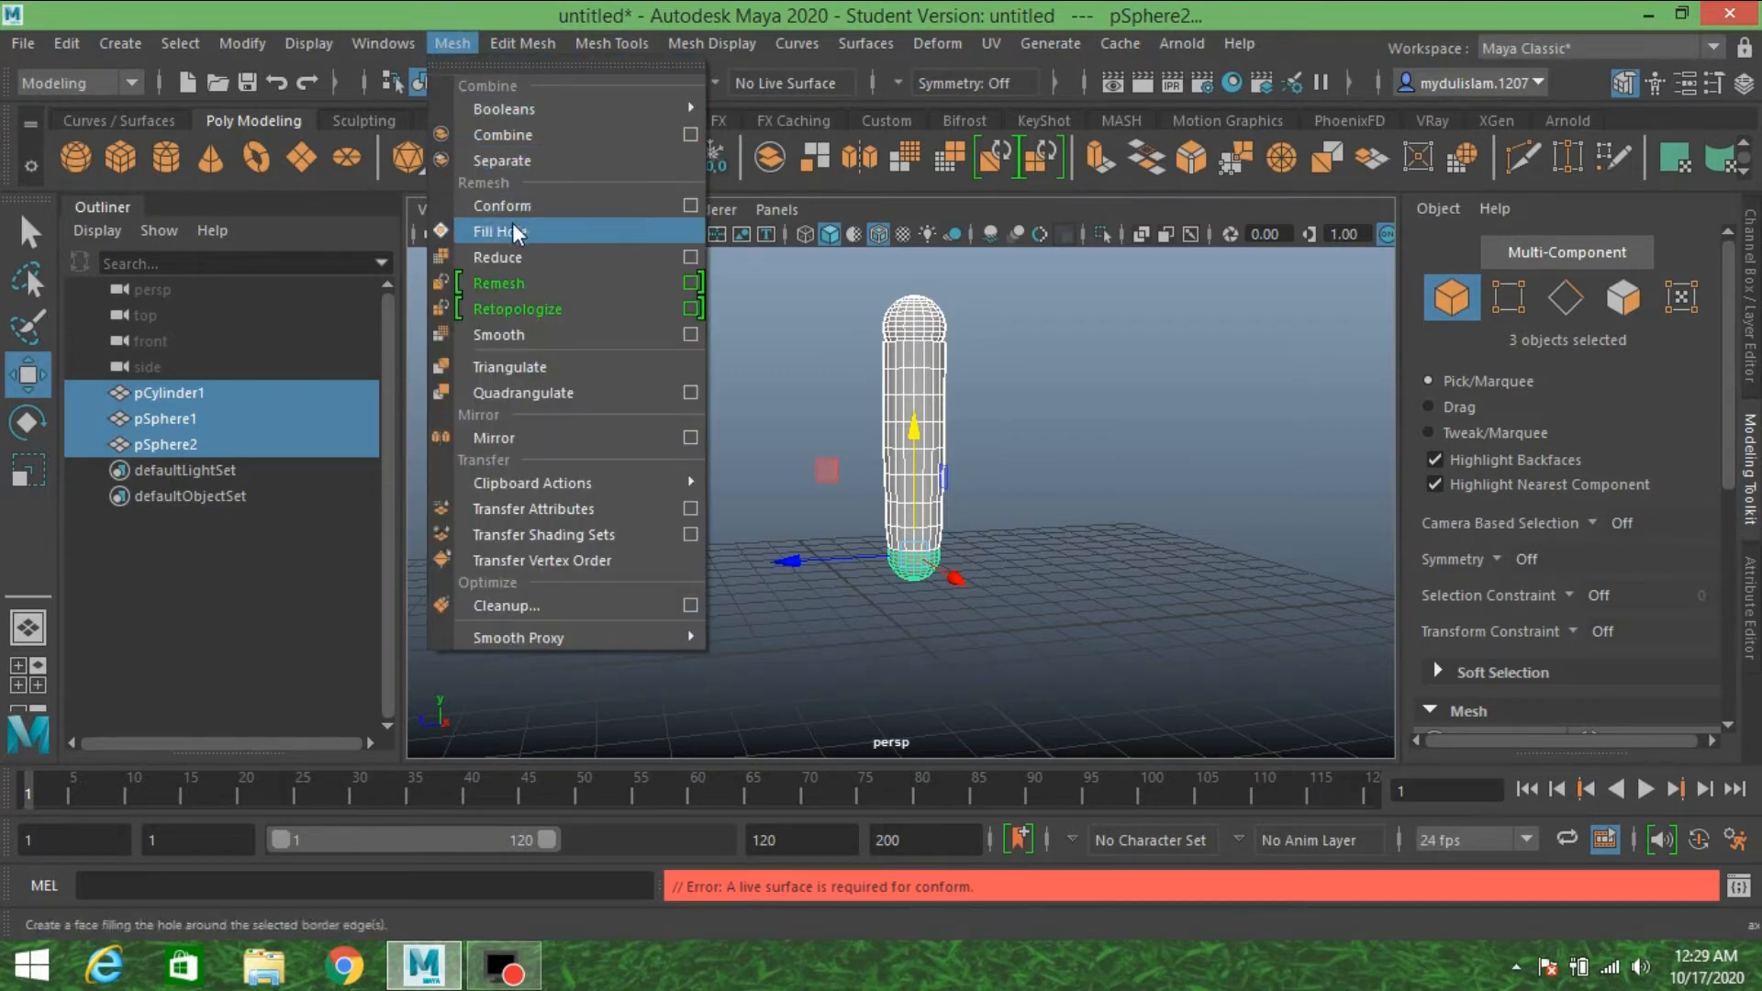
left_click(505, 134)
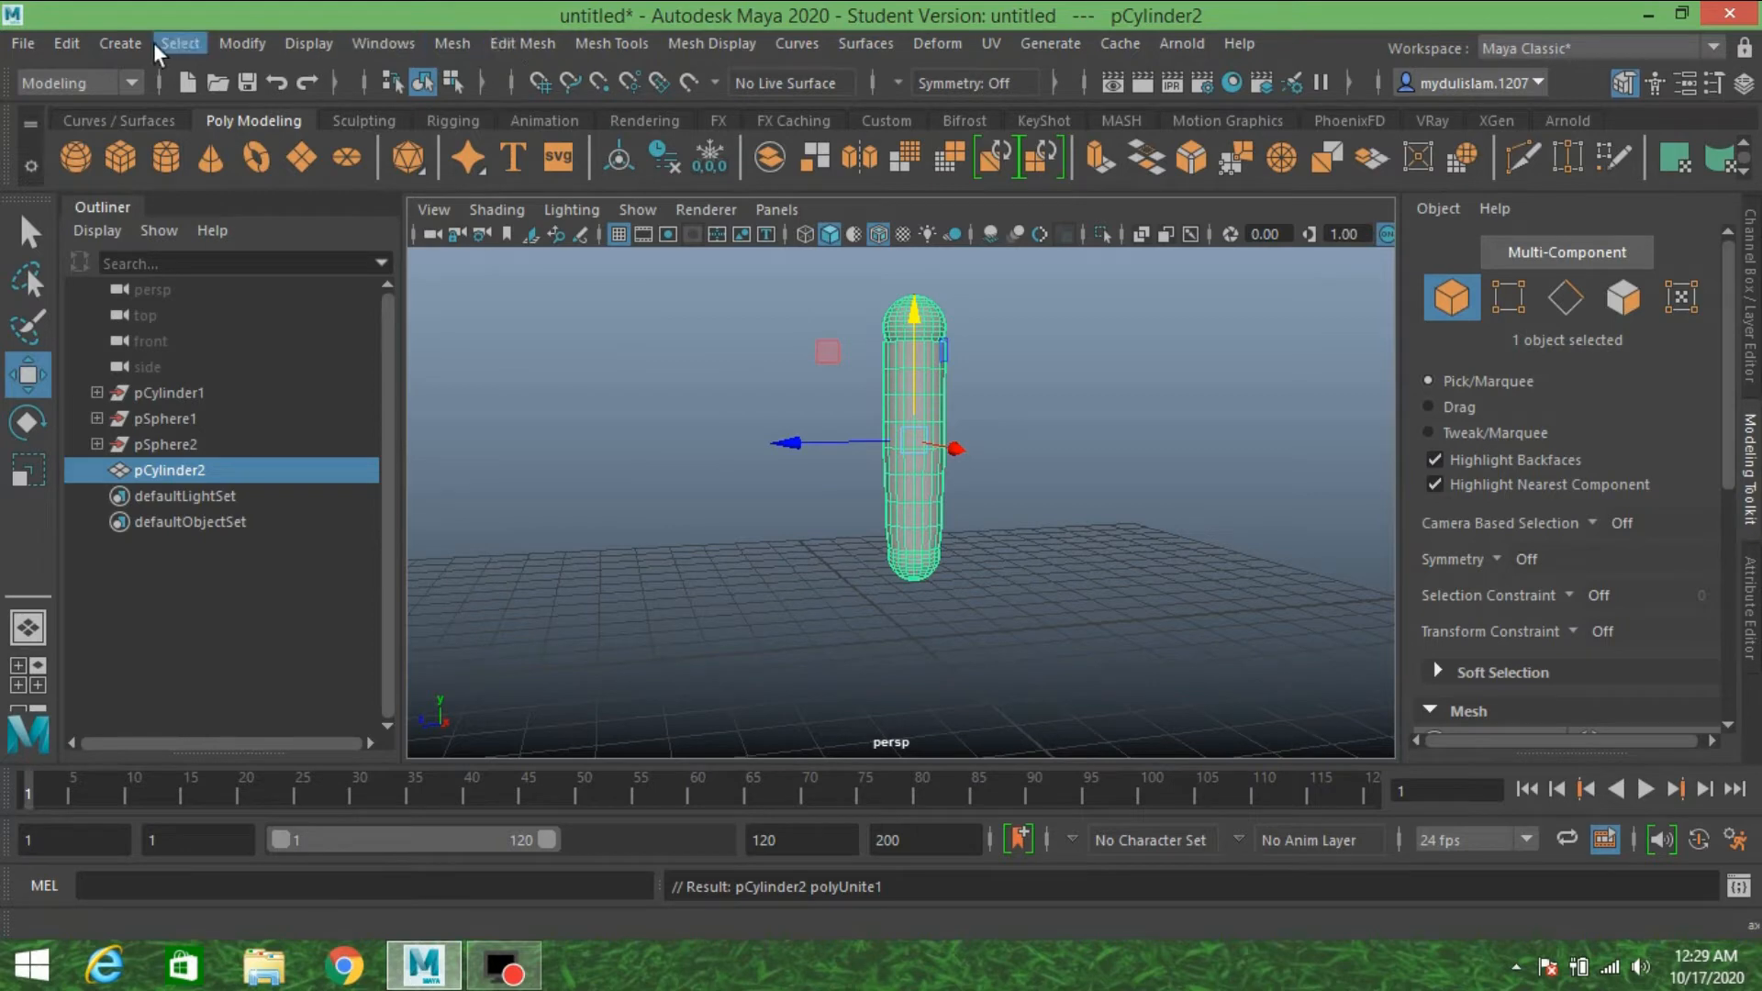
left_click(70, 41)
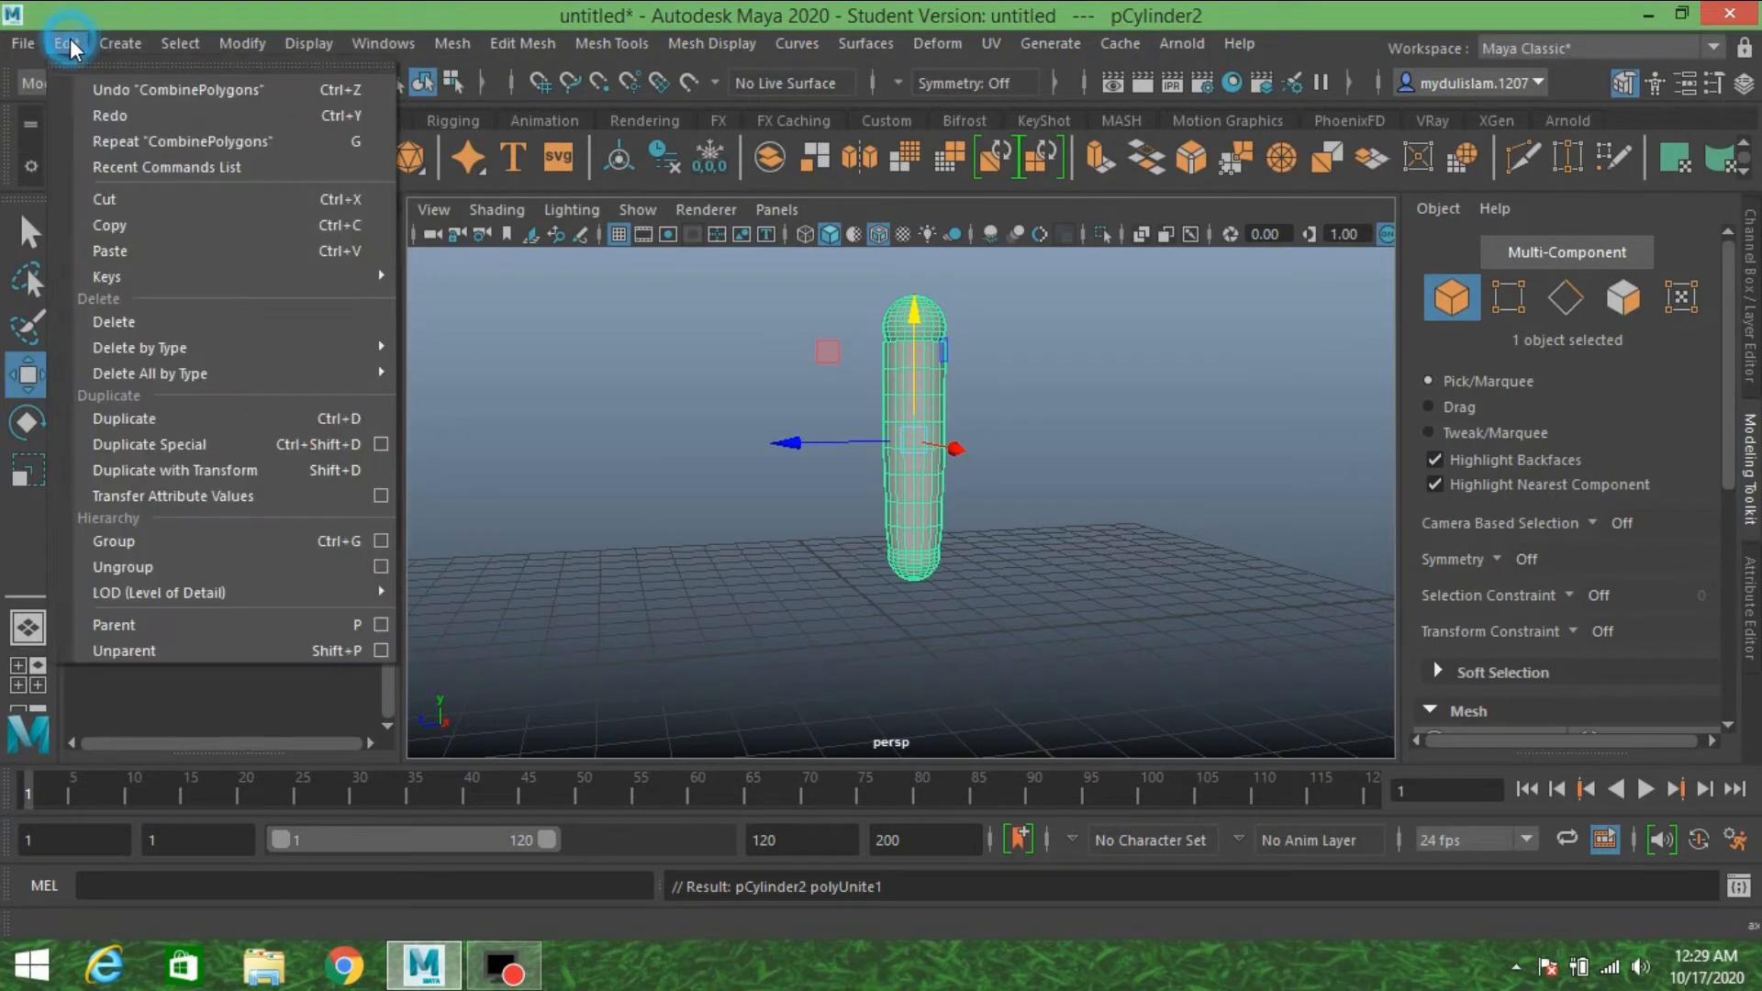
mouse_move(355, 354)
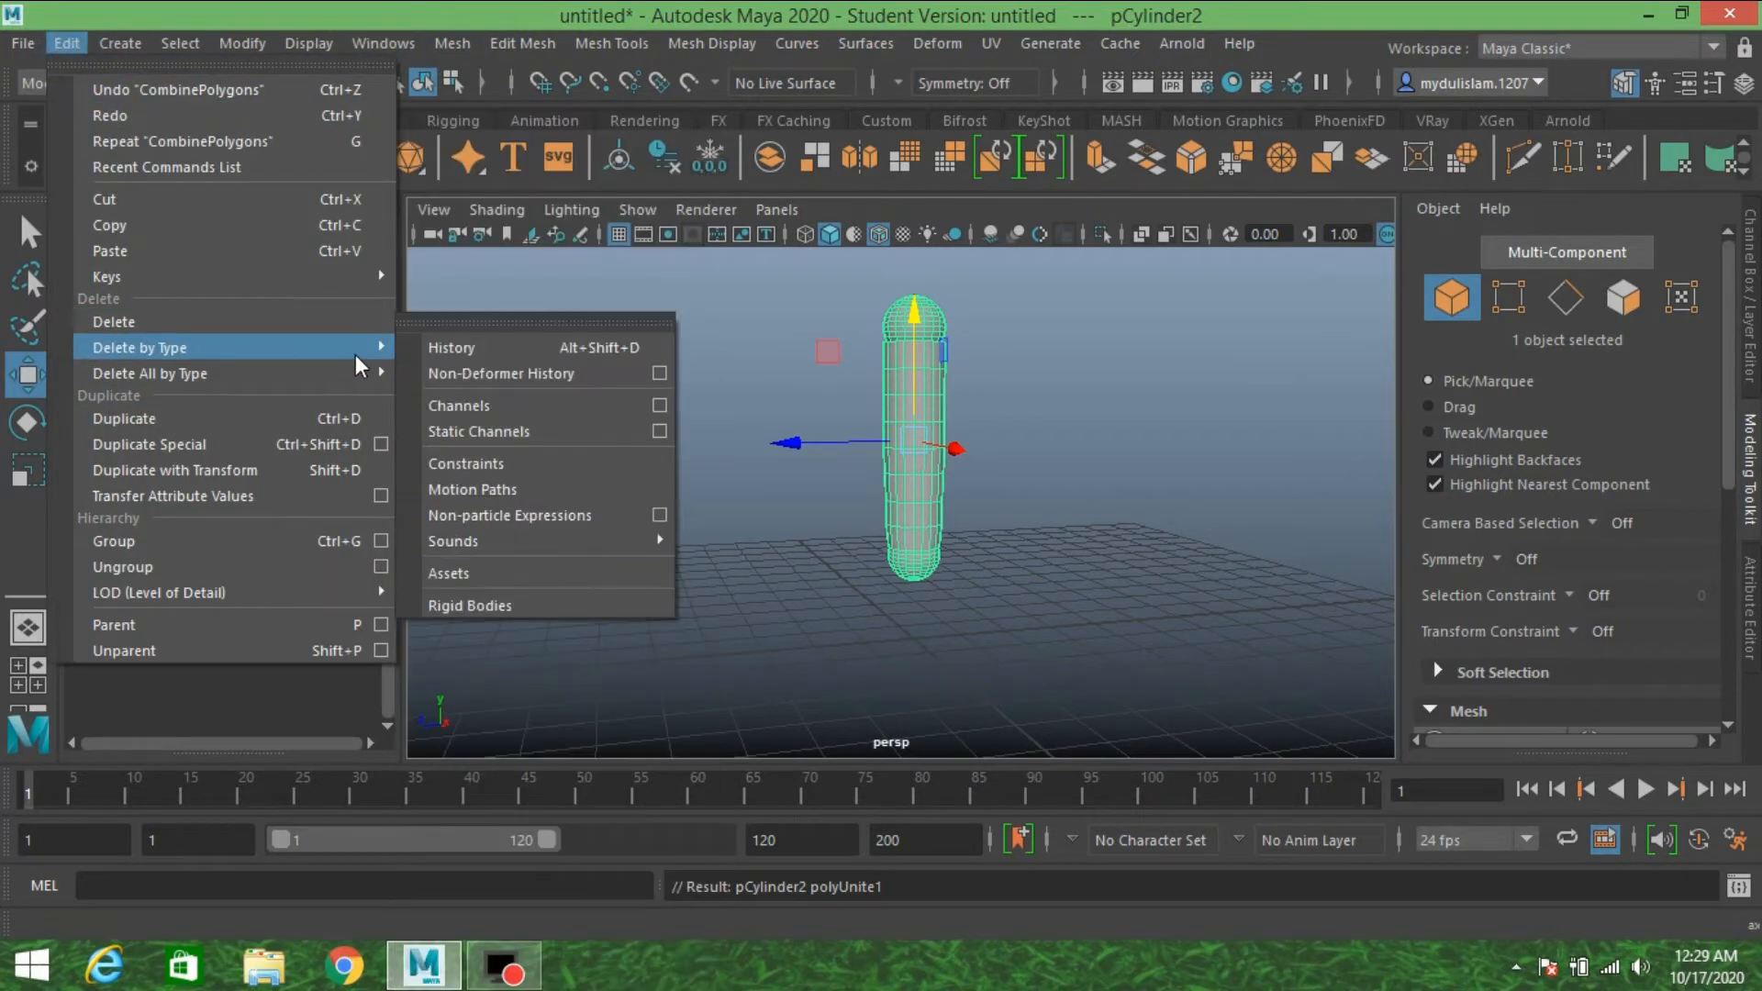
left_click(451, 349)
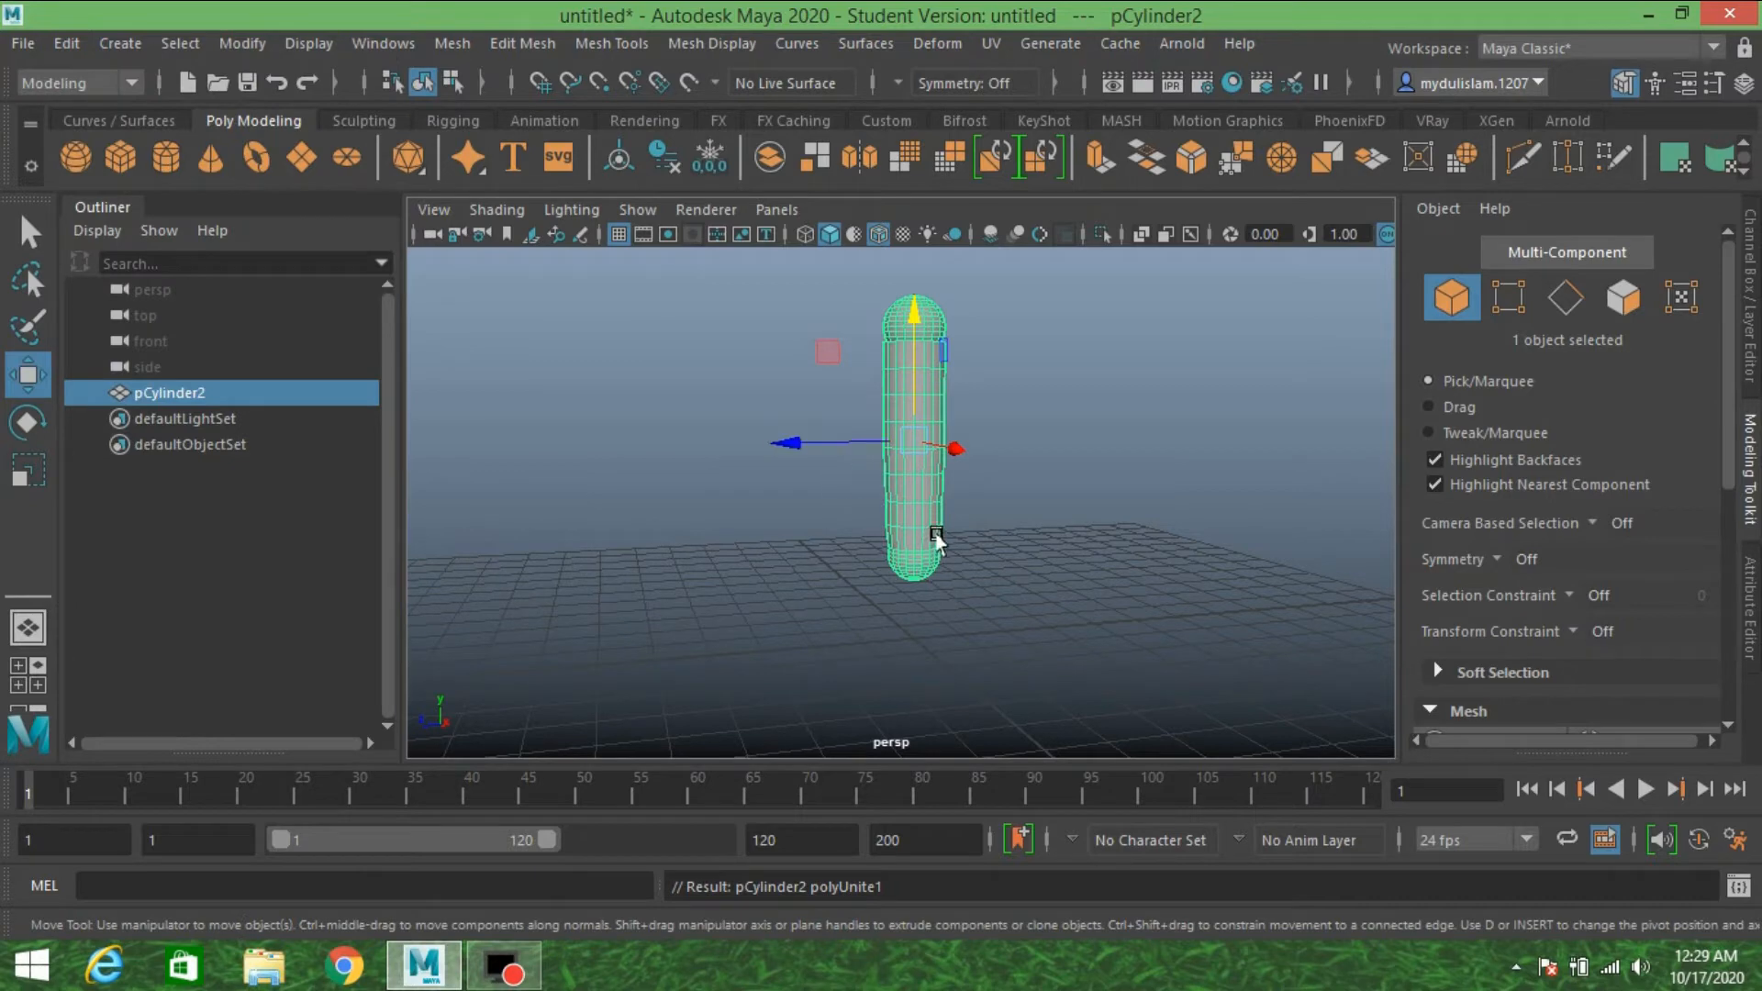
- Tilt the combined capsule by rotating it to about -28 degrees around X
middle_click_drag(937, 536, 982, 542, "alt")
left_click_drag(981, 540, 925, 536, "alt")
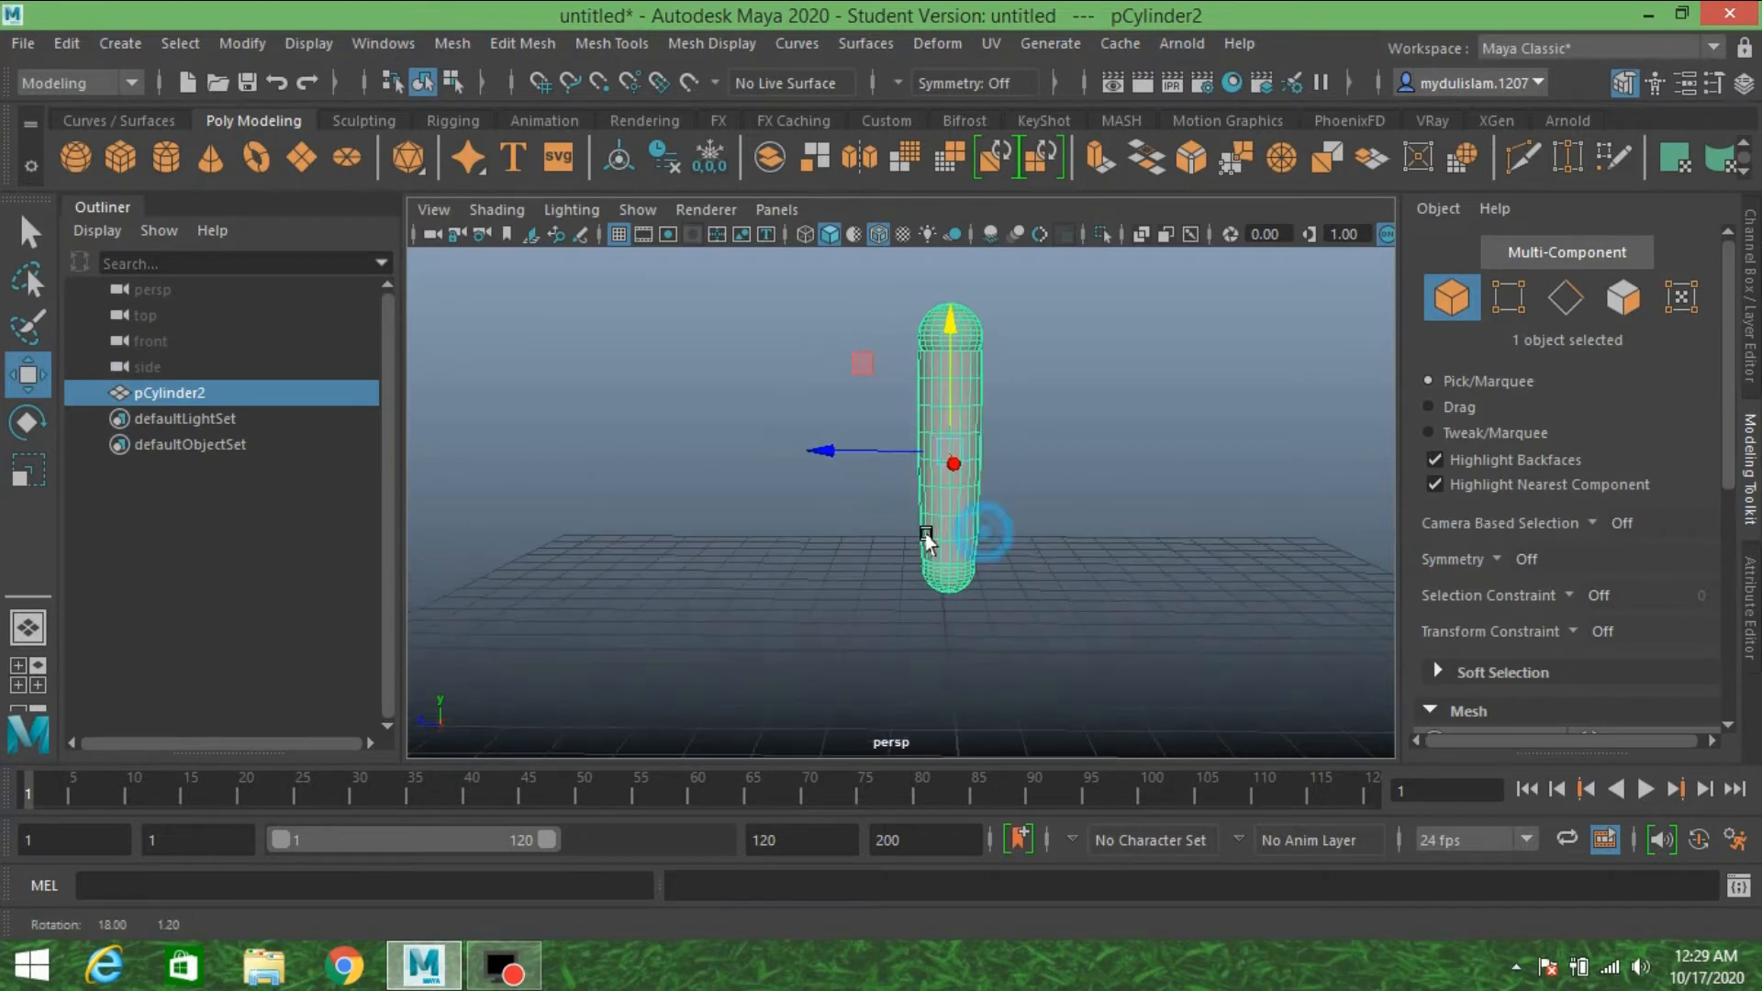
left_click(26, 424)
left_click_drag(920, 394, 967, 386, "alt")
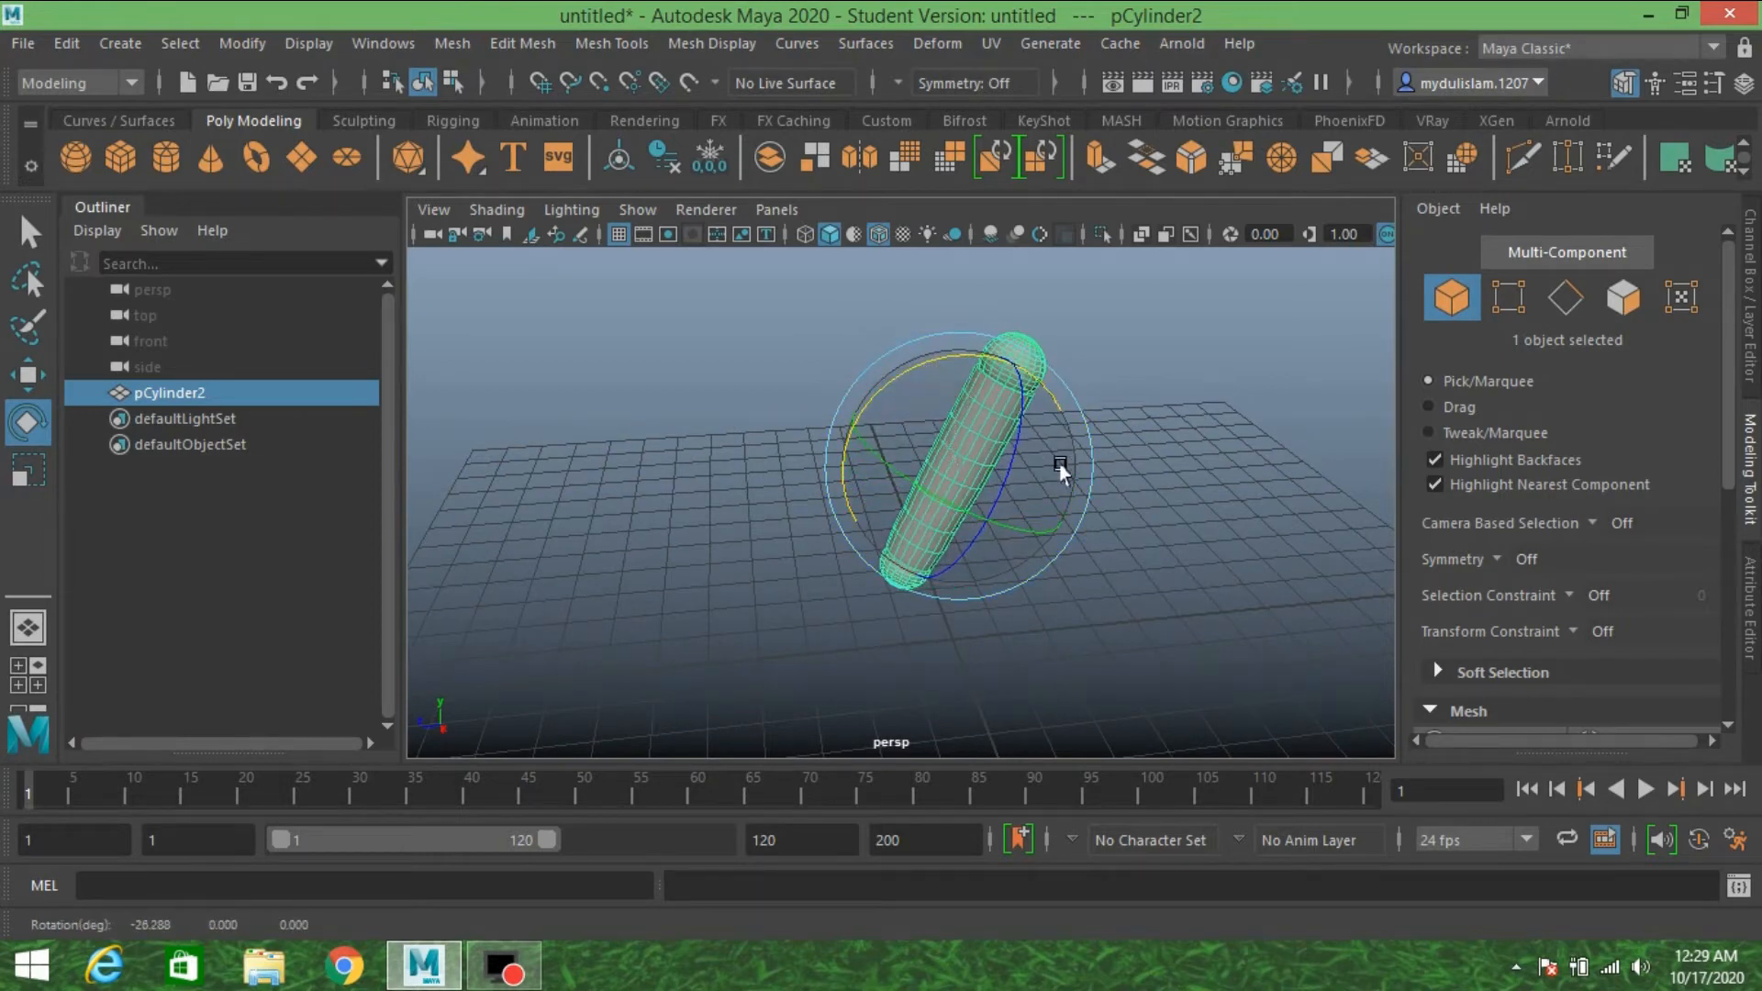
left_click_drag(1060, 470, 1030, 421, "alt")
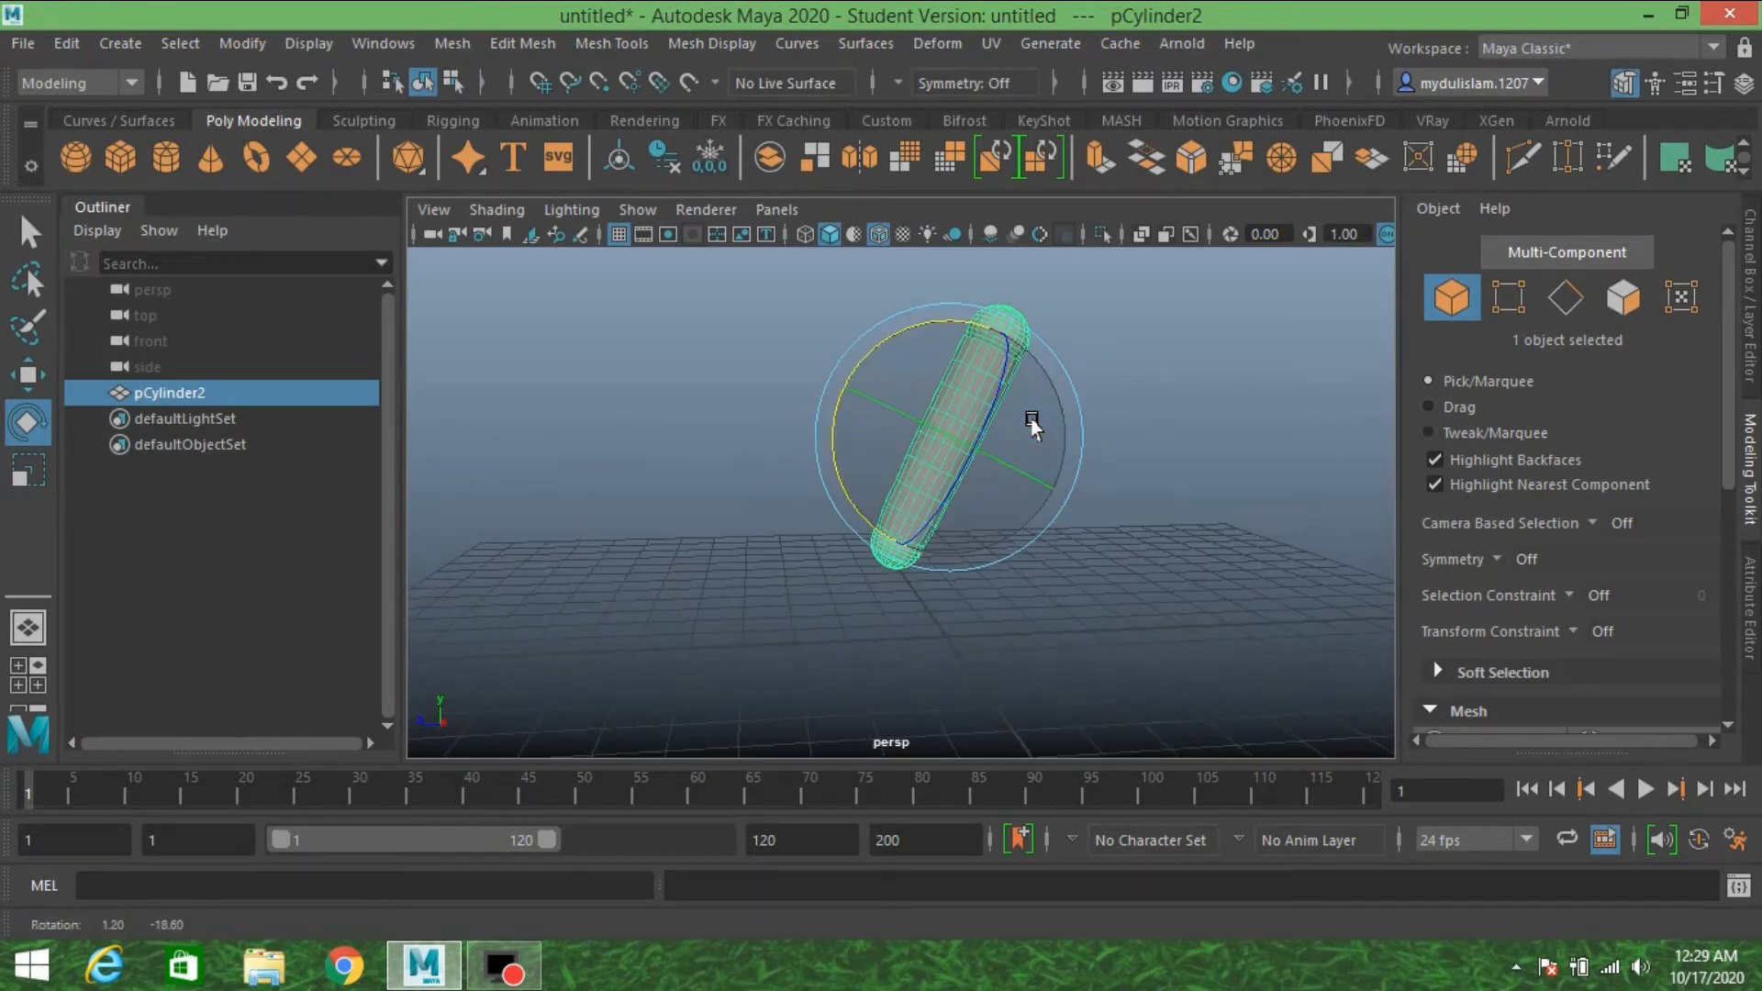
- Set the capsule's rotation around X to 15 degrees, trying 10 degrees in between
left_click(1759, 380)
double_click(1694, 344)
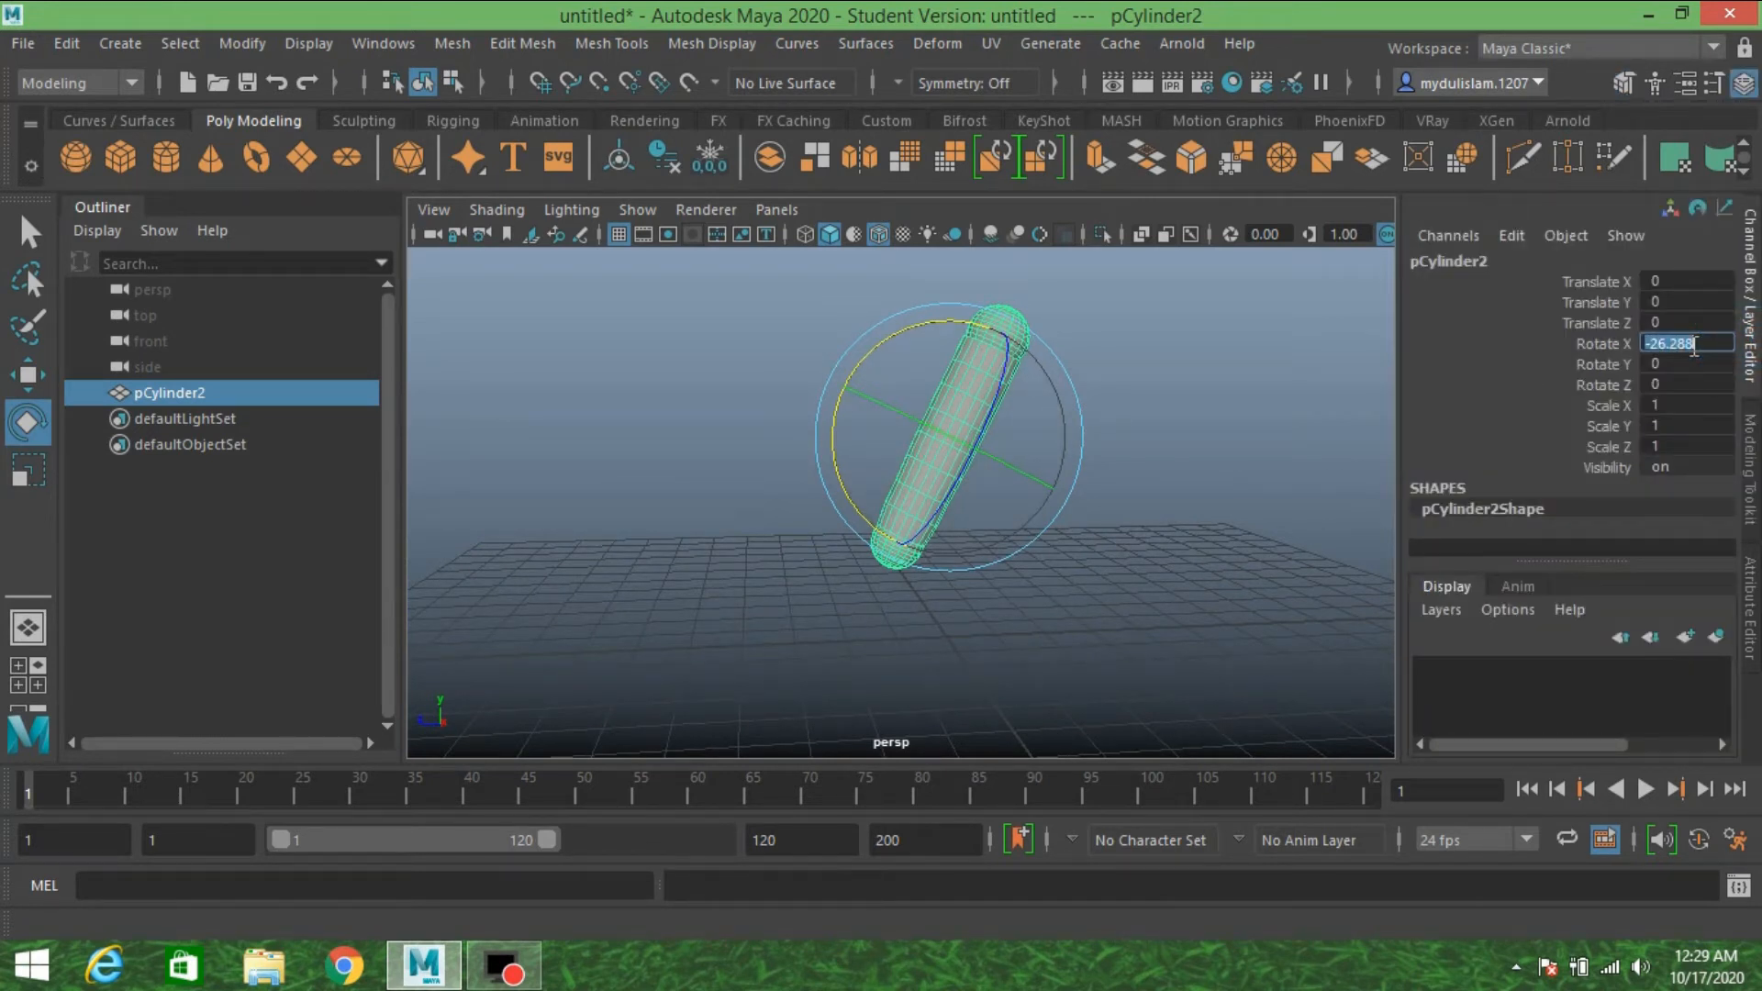
type("15")
key("Return")
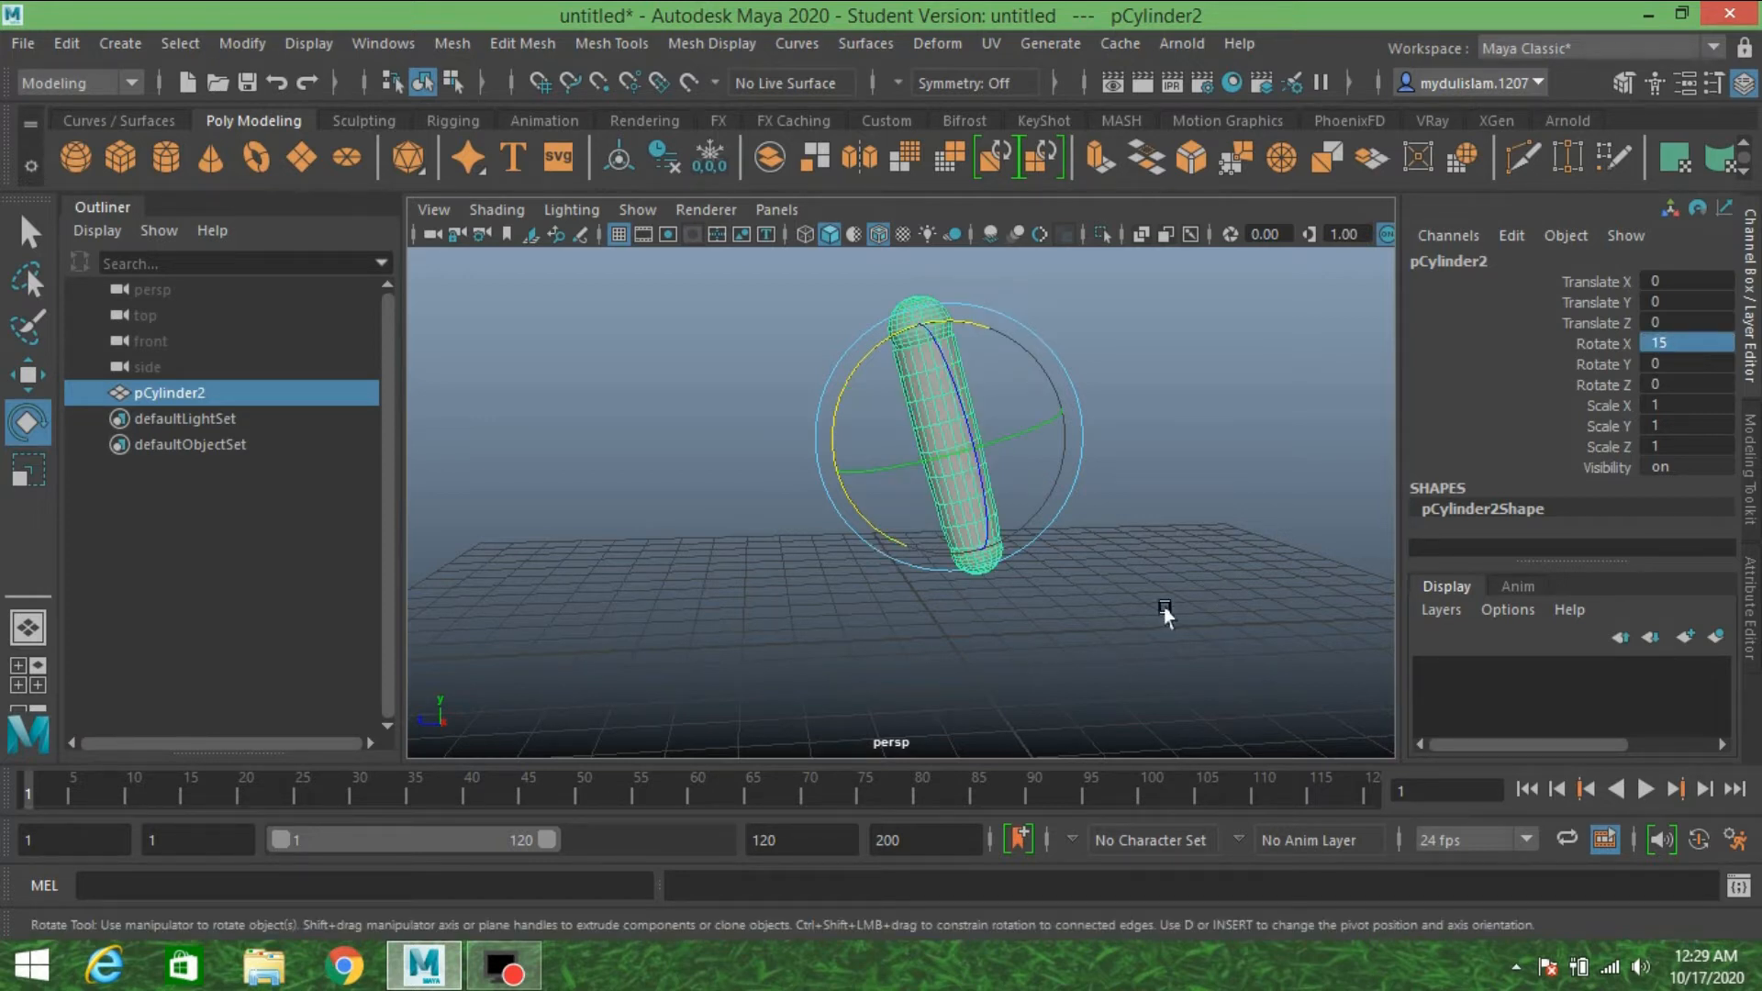
left_click(1677, 342)
key("Return")
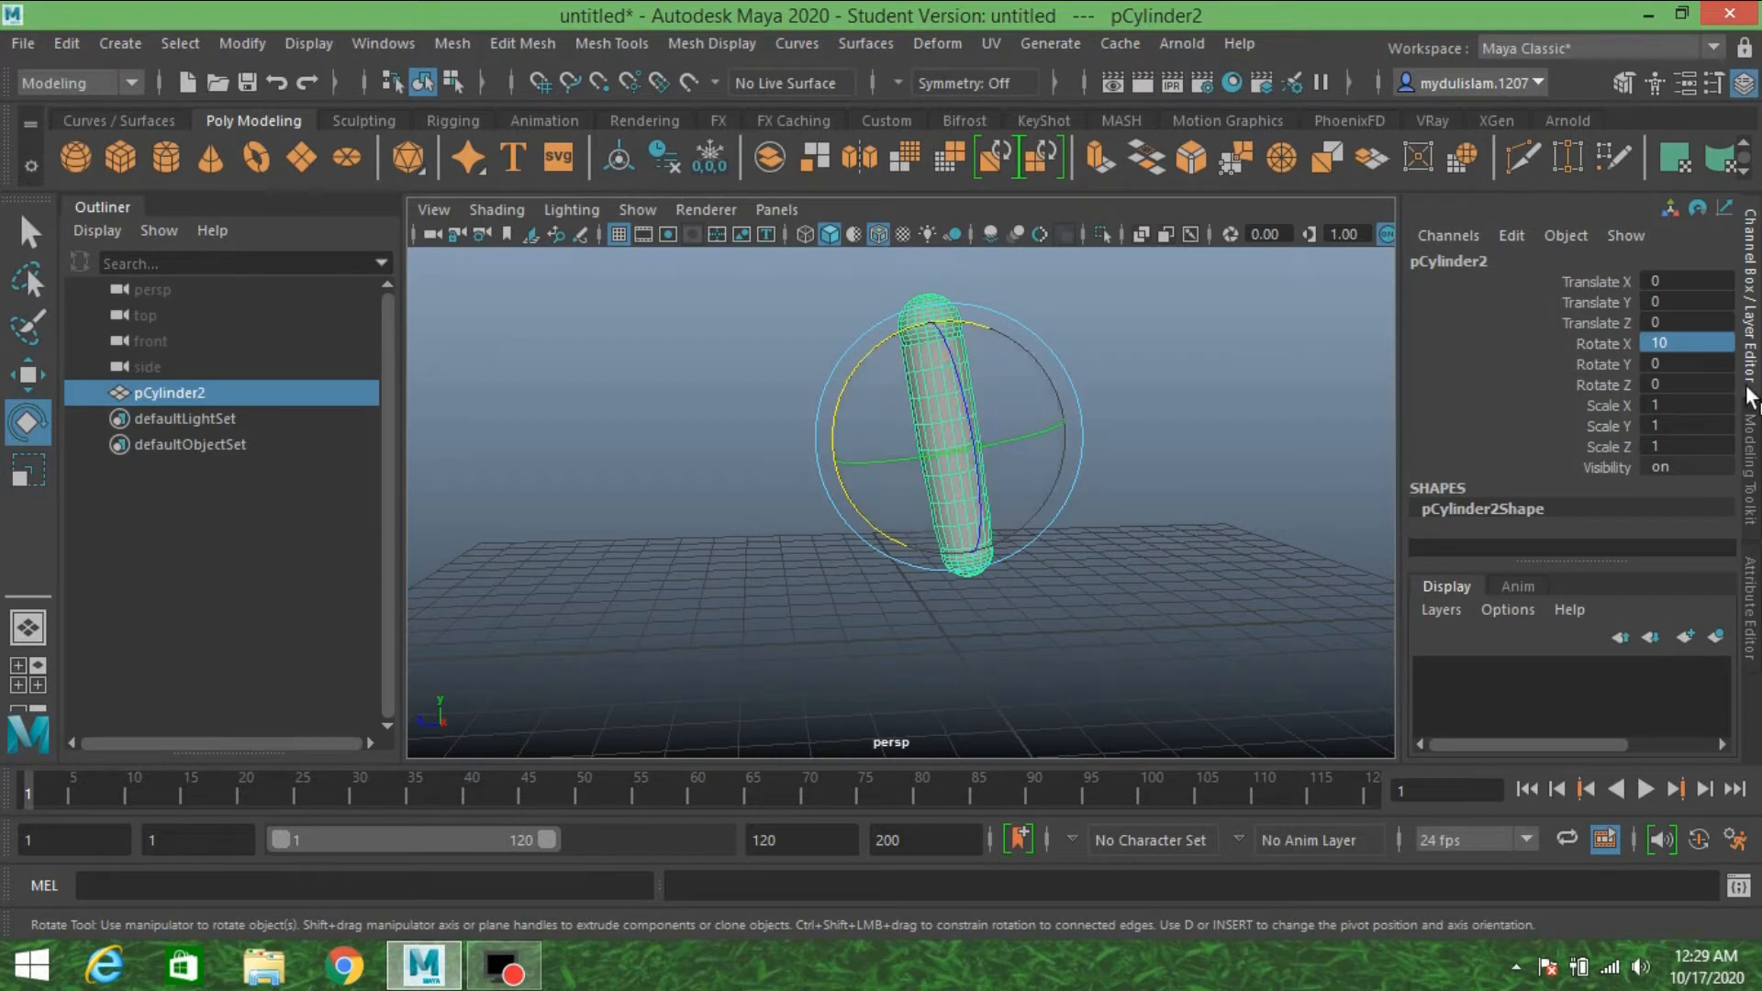
left_click(1668, 345)
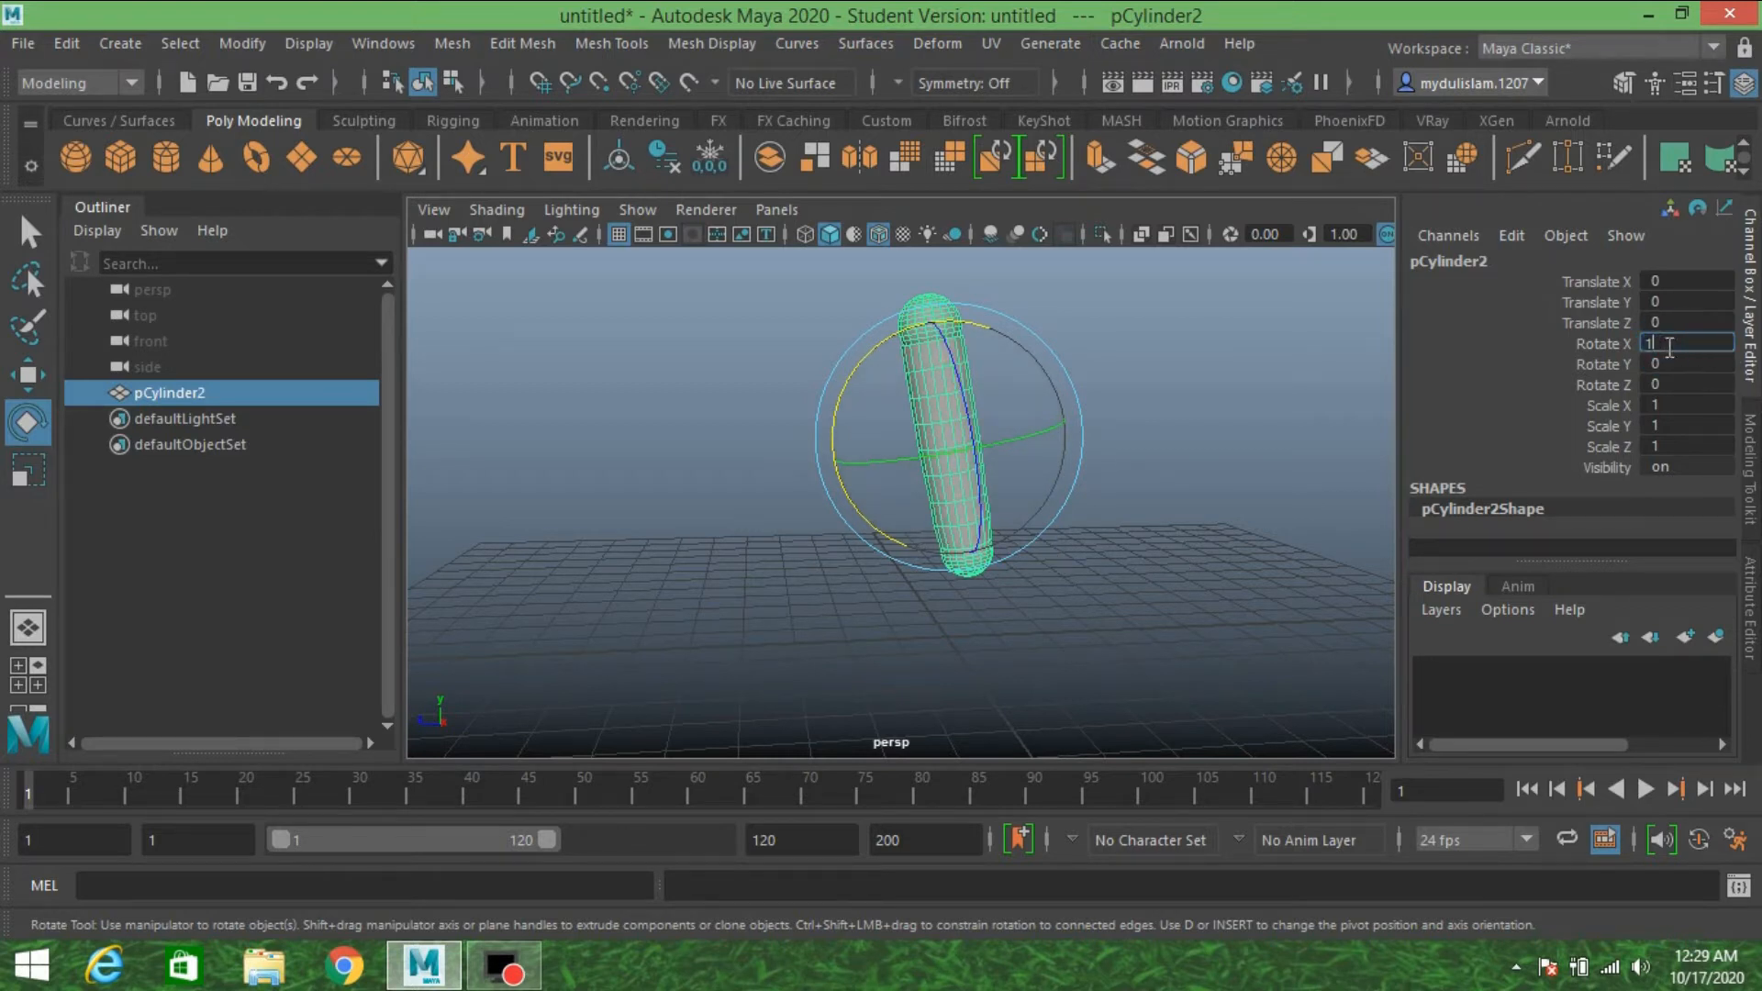
key("Return")
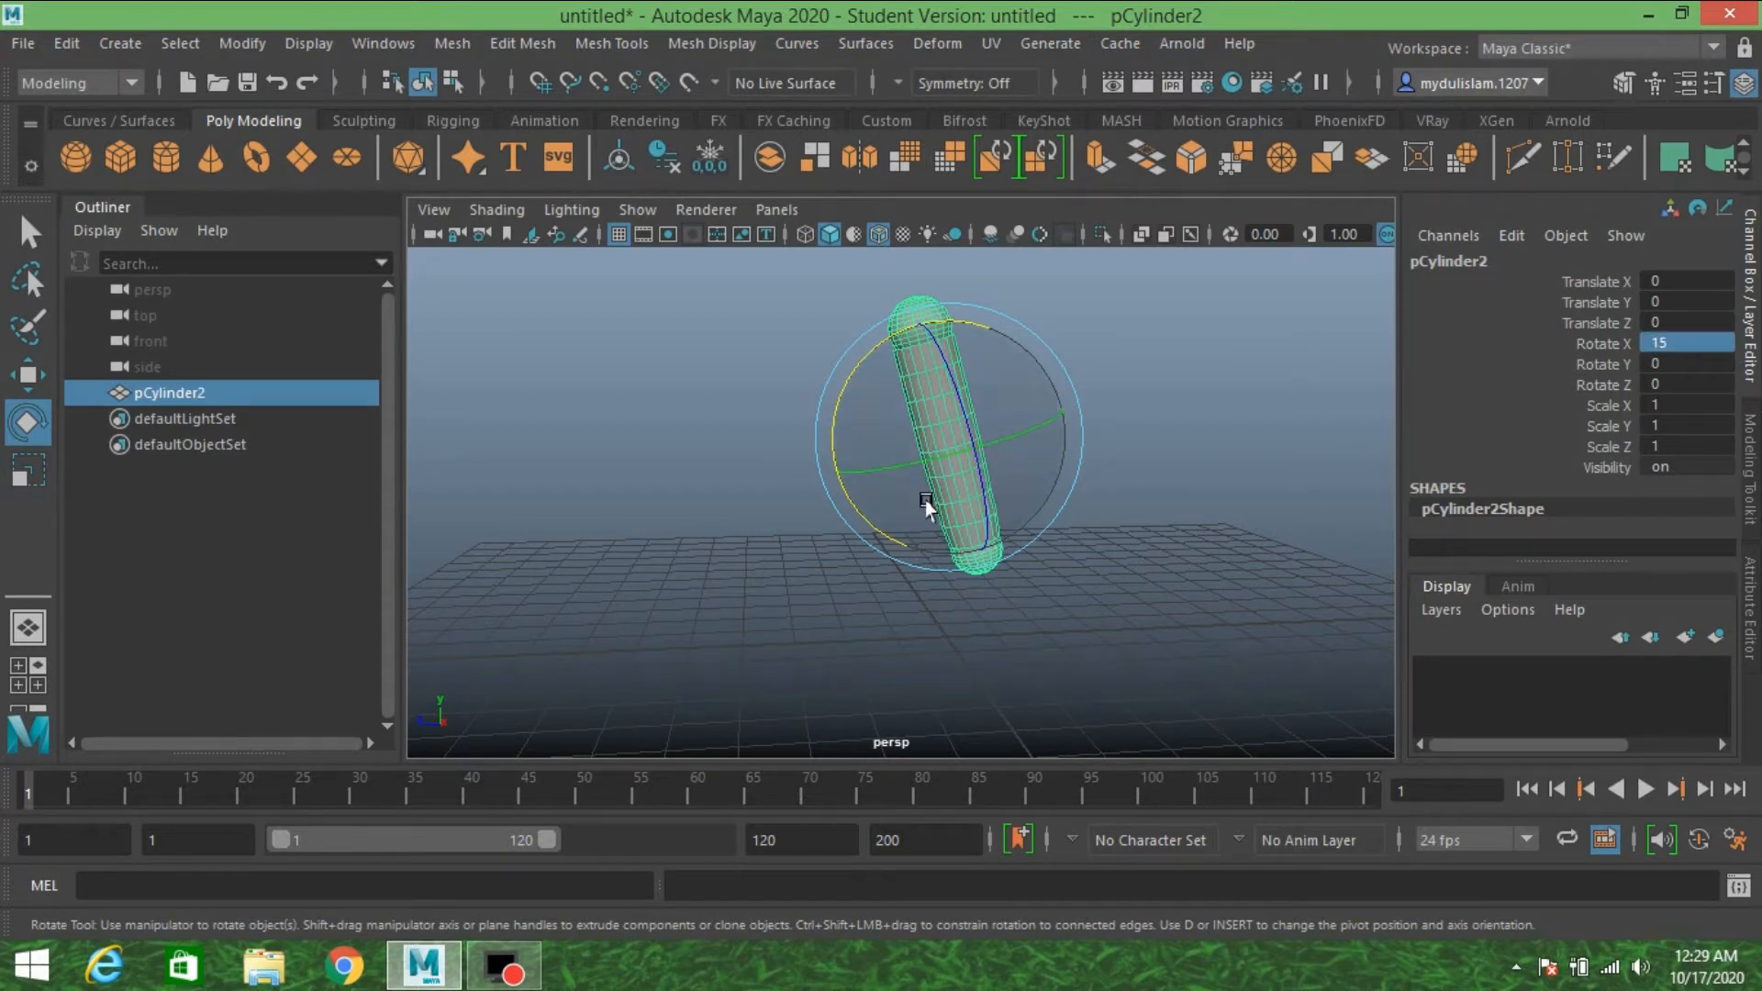
- Create a new polygon cylinder with radius 0.5 and 0 cap subdivisions
scroll(974, 540, "down", 3)
left_click_drag(975, 542, 888, 535, "alt")
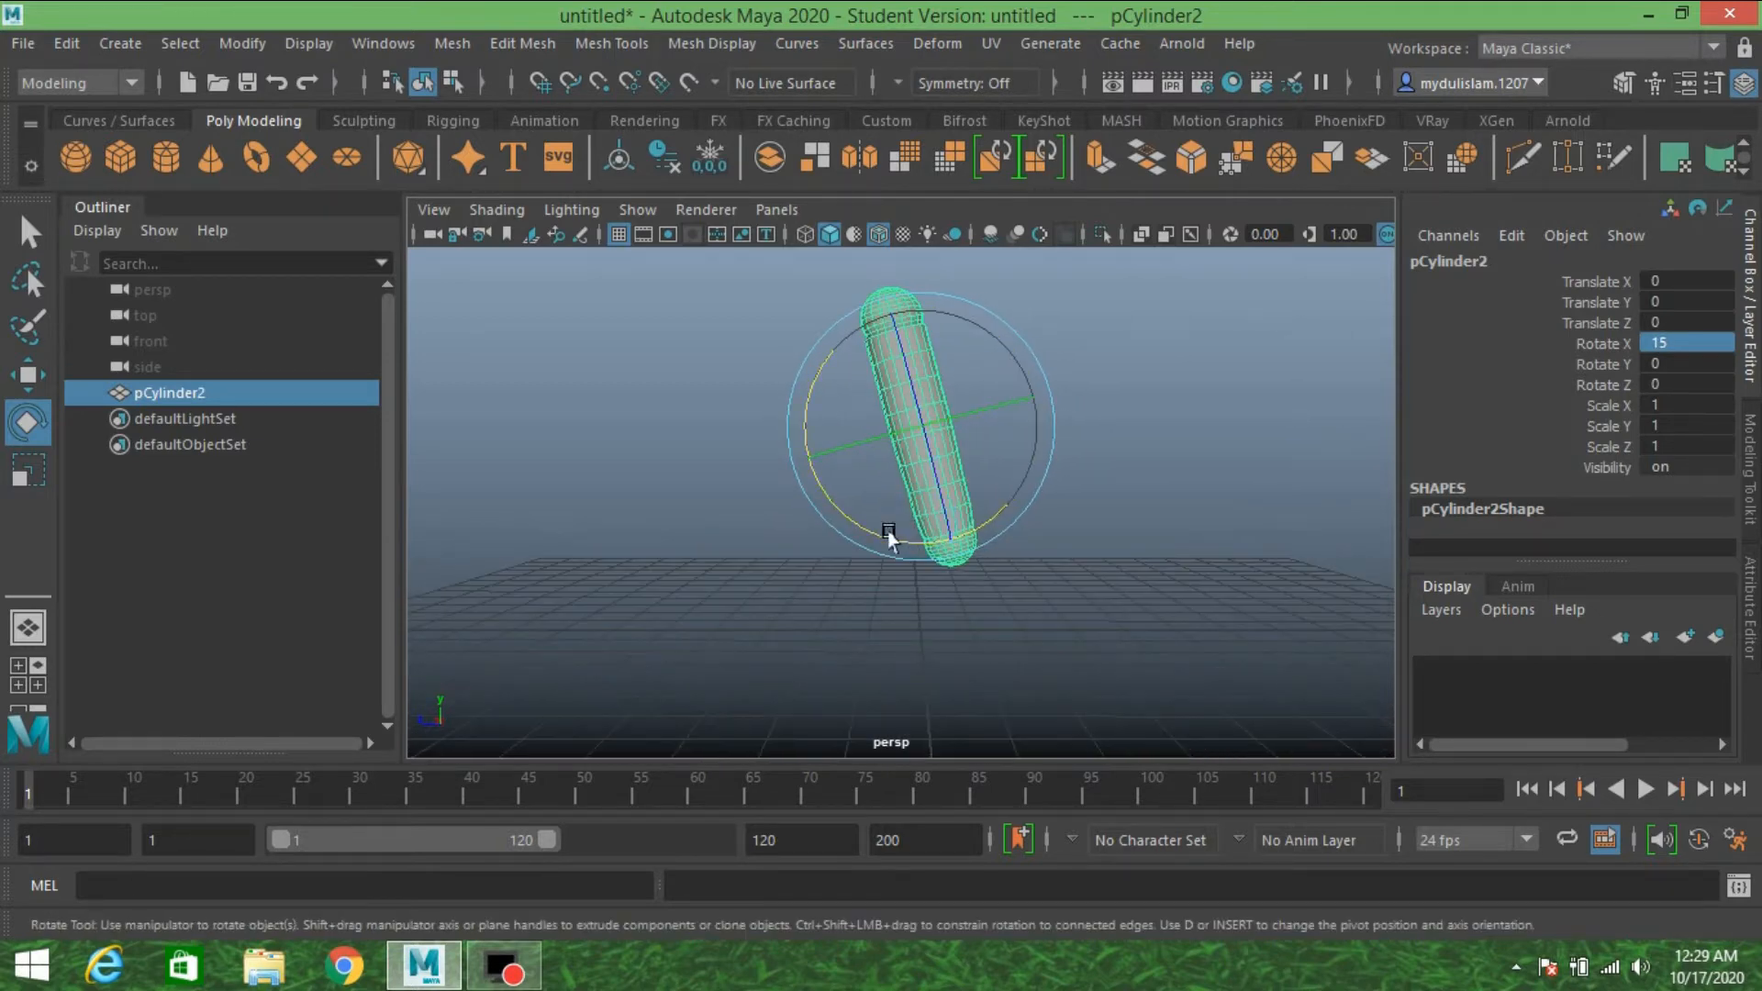
left_click(156, 156)
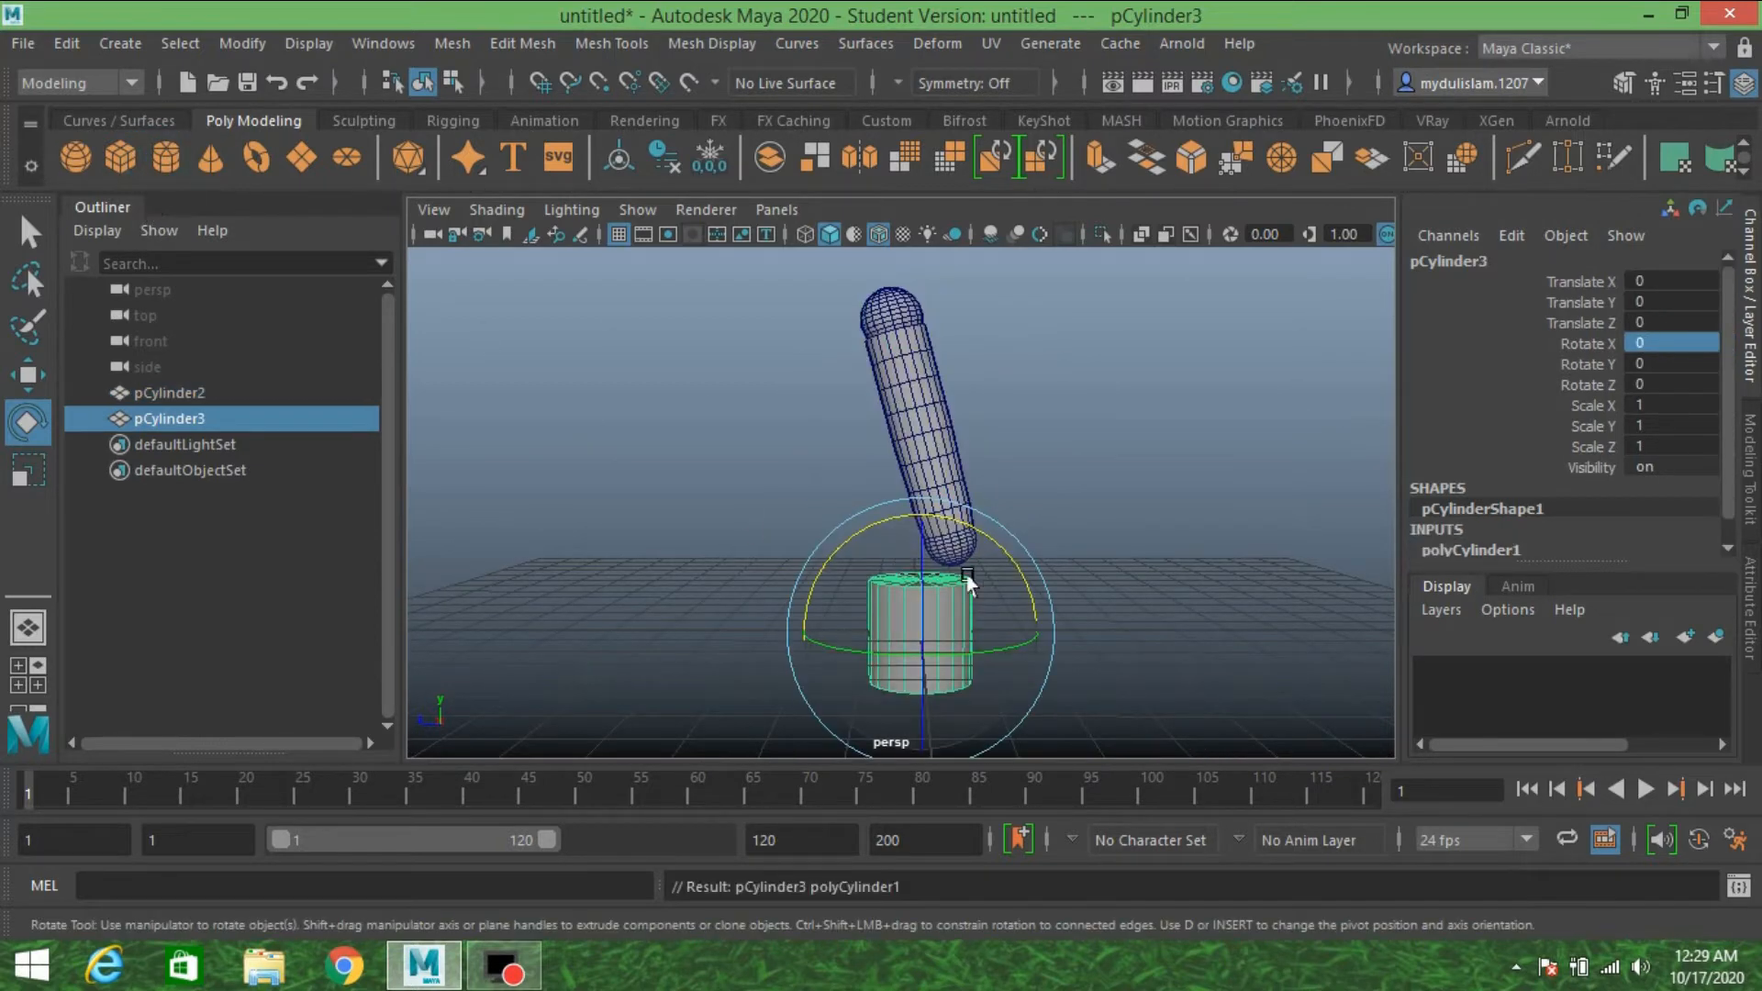
left_click(1484, 546)
scroll(1484, 541, "down", 2)
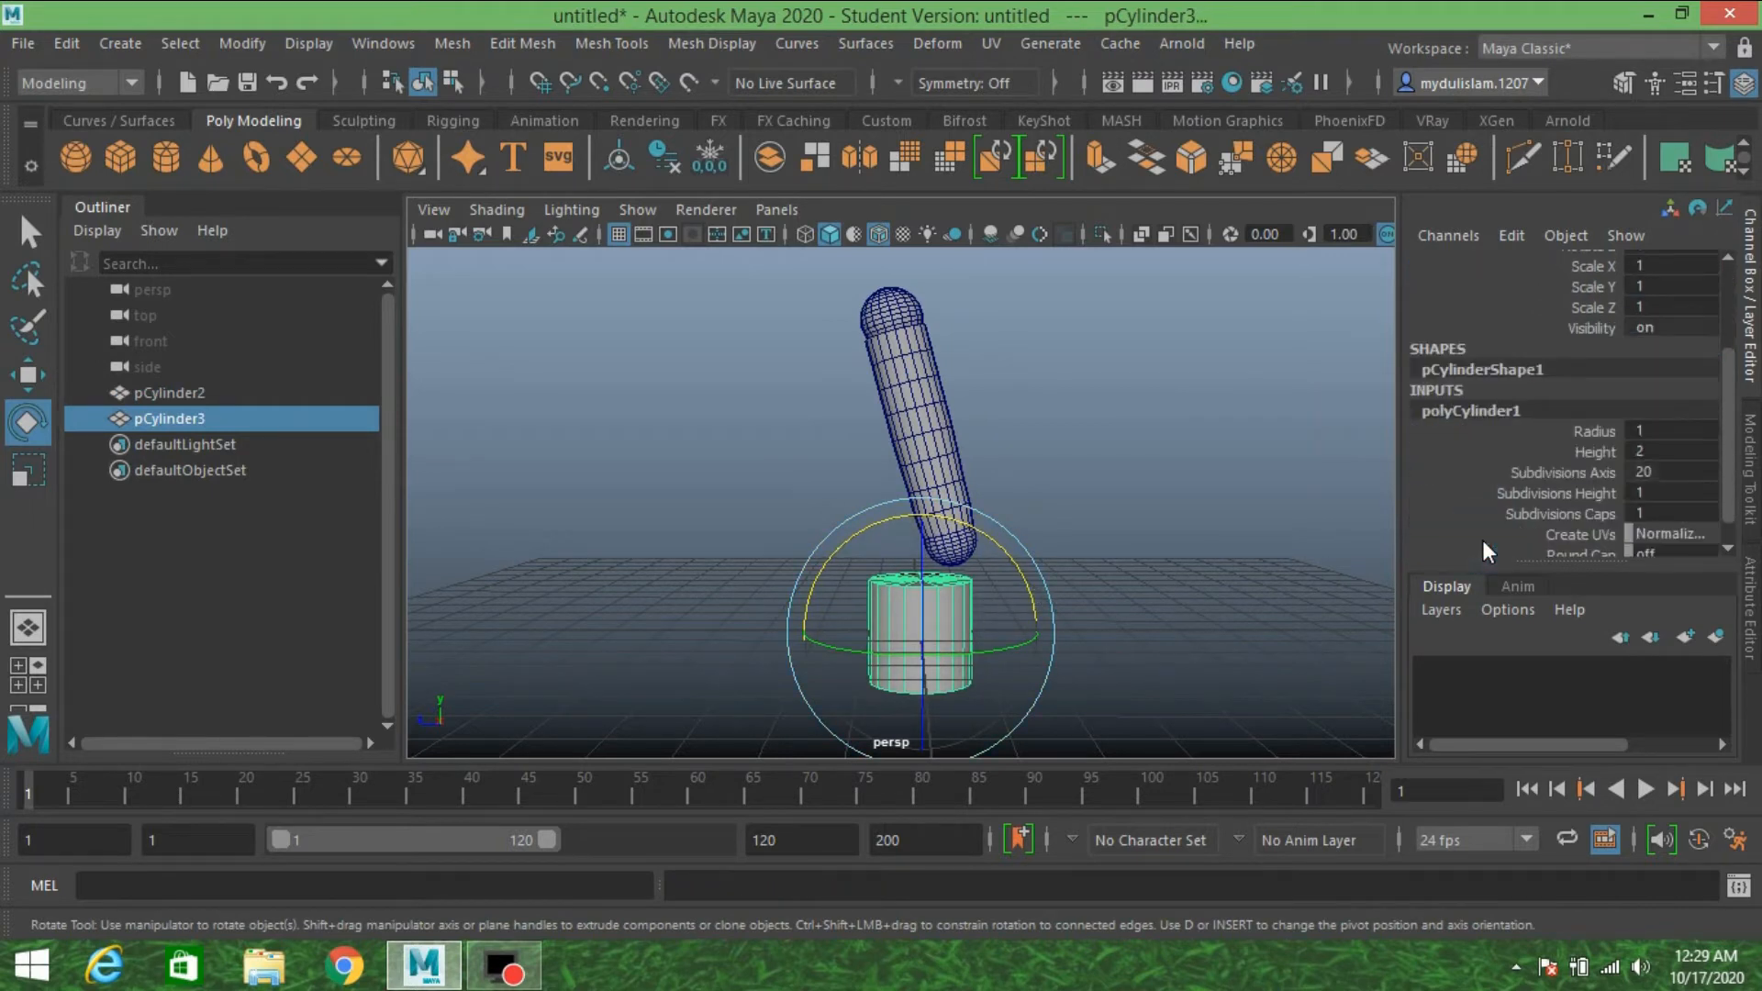
double_click(1652, 427)
key("Return")
left_click(1596, 514)
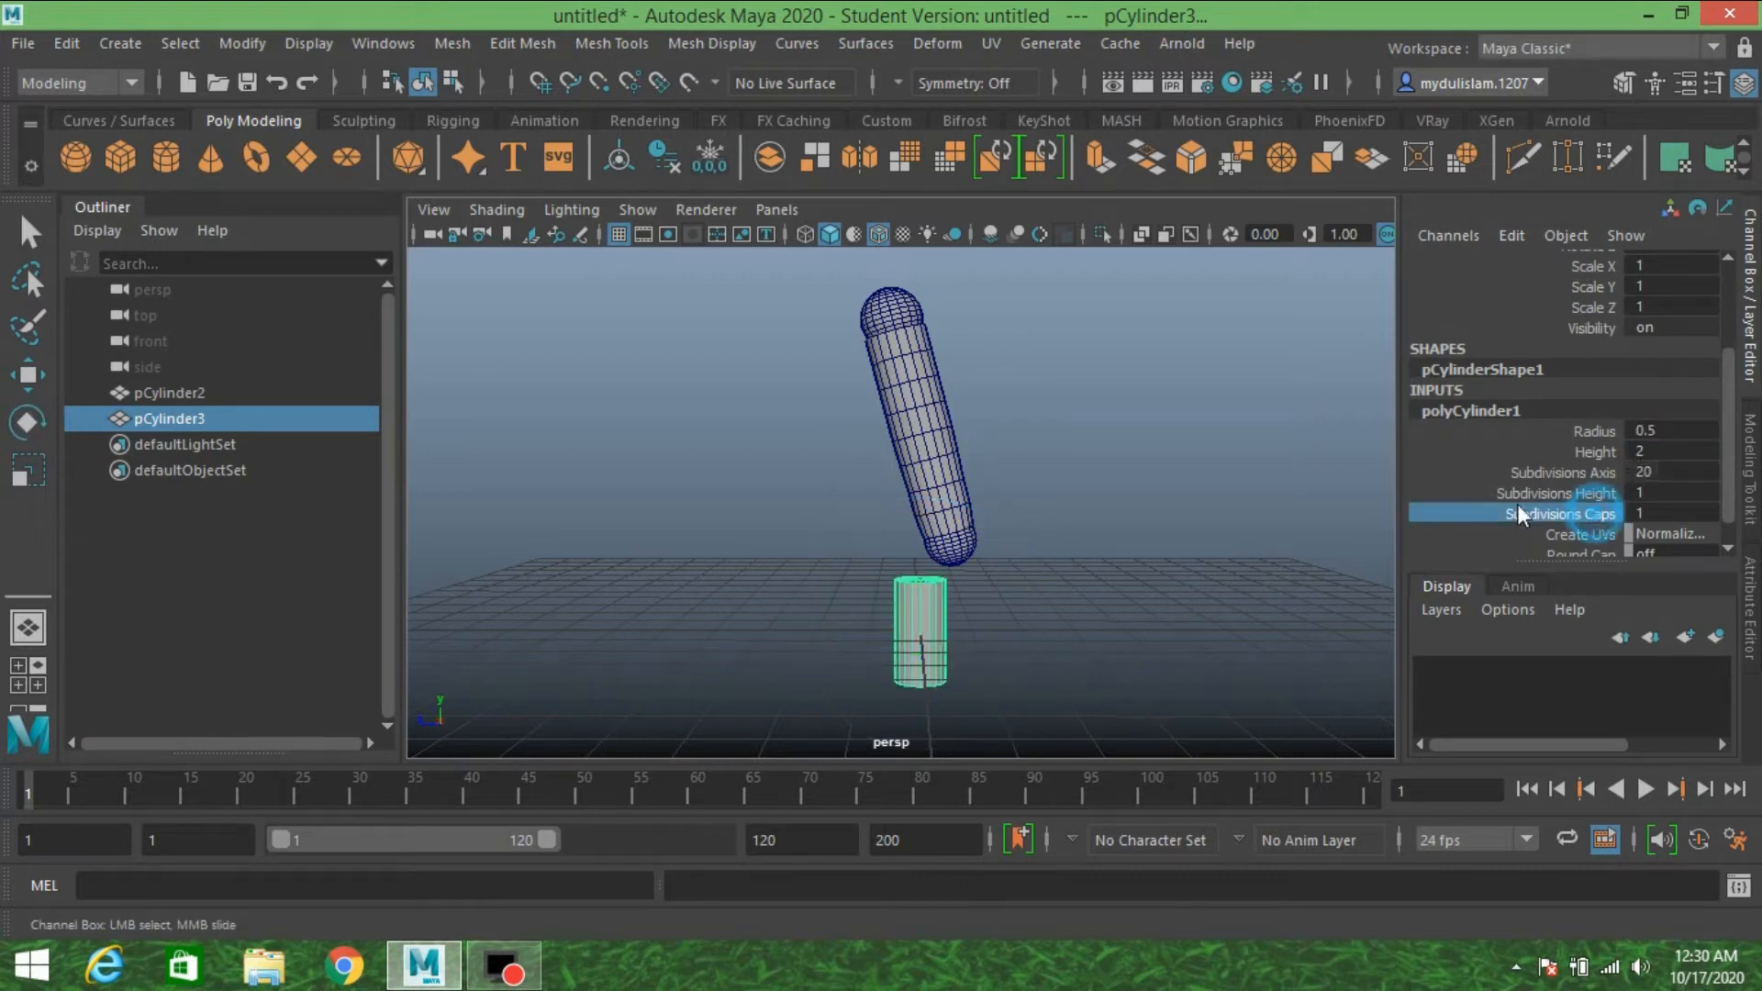
middle_click_drag(1339, 523, 1273, 520)
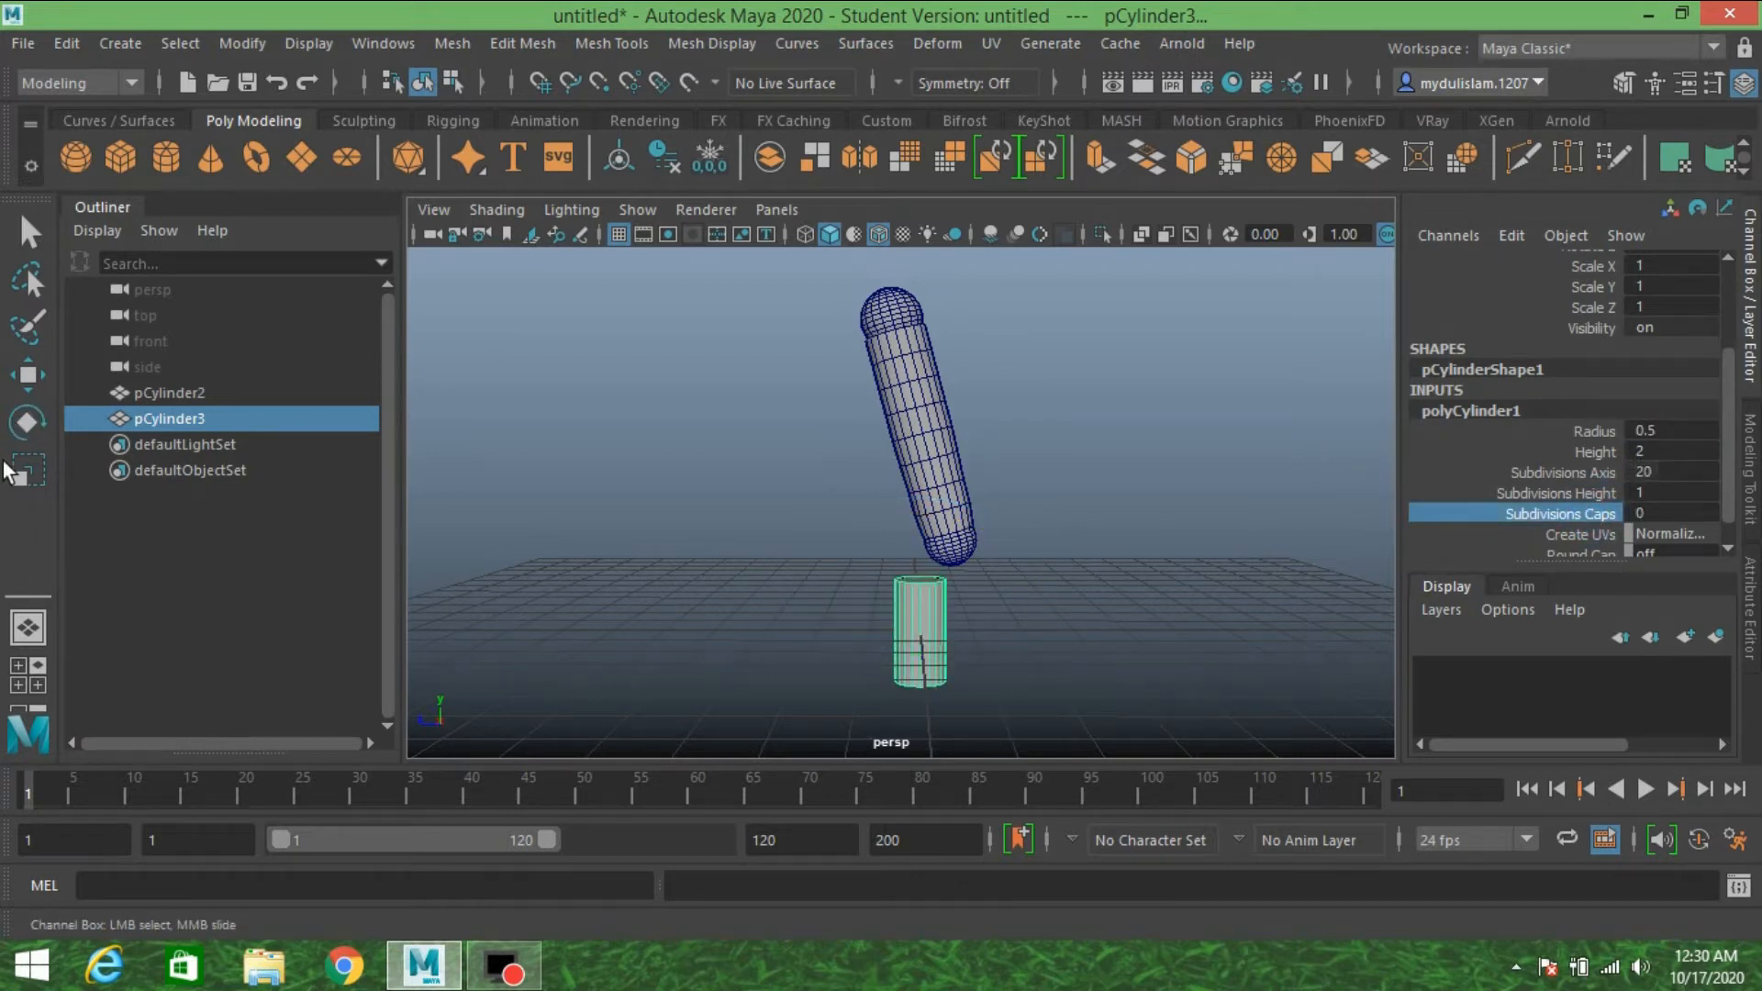
- Move the new cylinder under the capsule's lower end, to about 0.503 on Y and -0.597 on Z
left_click(27, 375)
left_click_drag(798, 630, 819, 633)
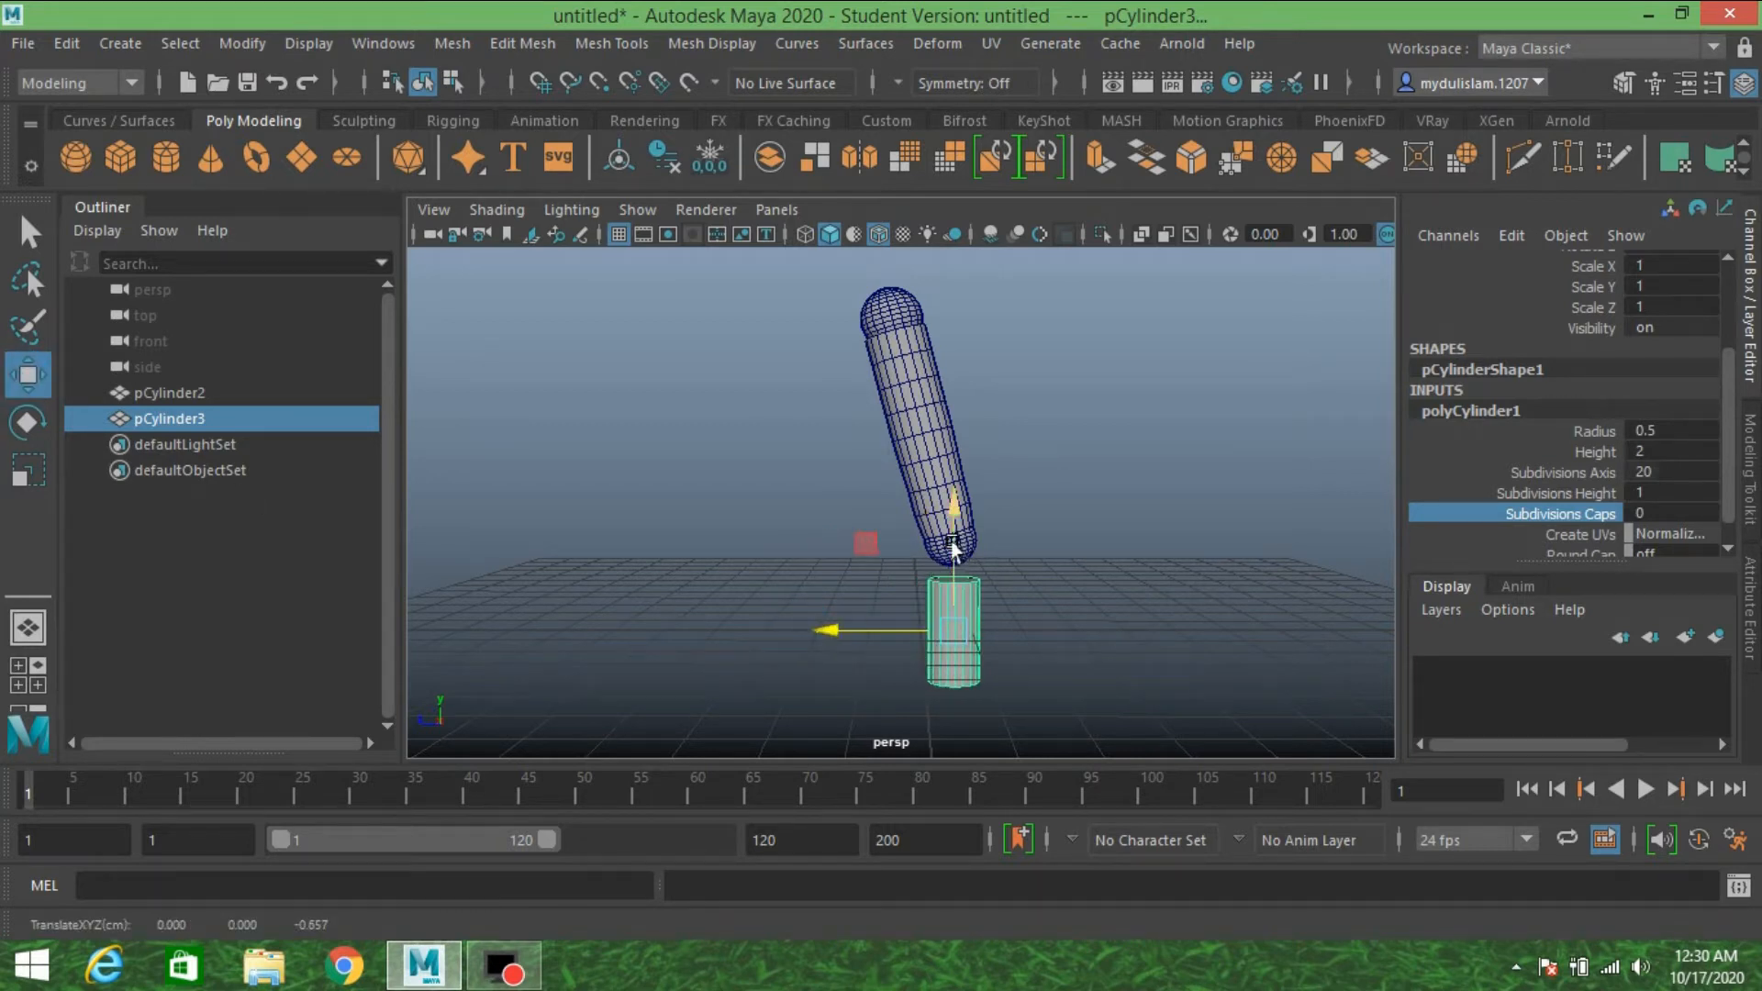
left_click_drag(952, 546, 954, 520)
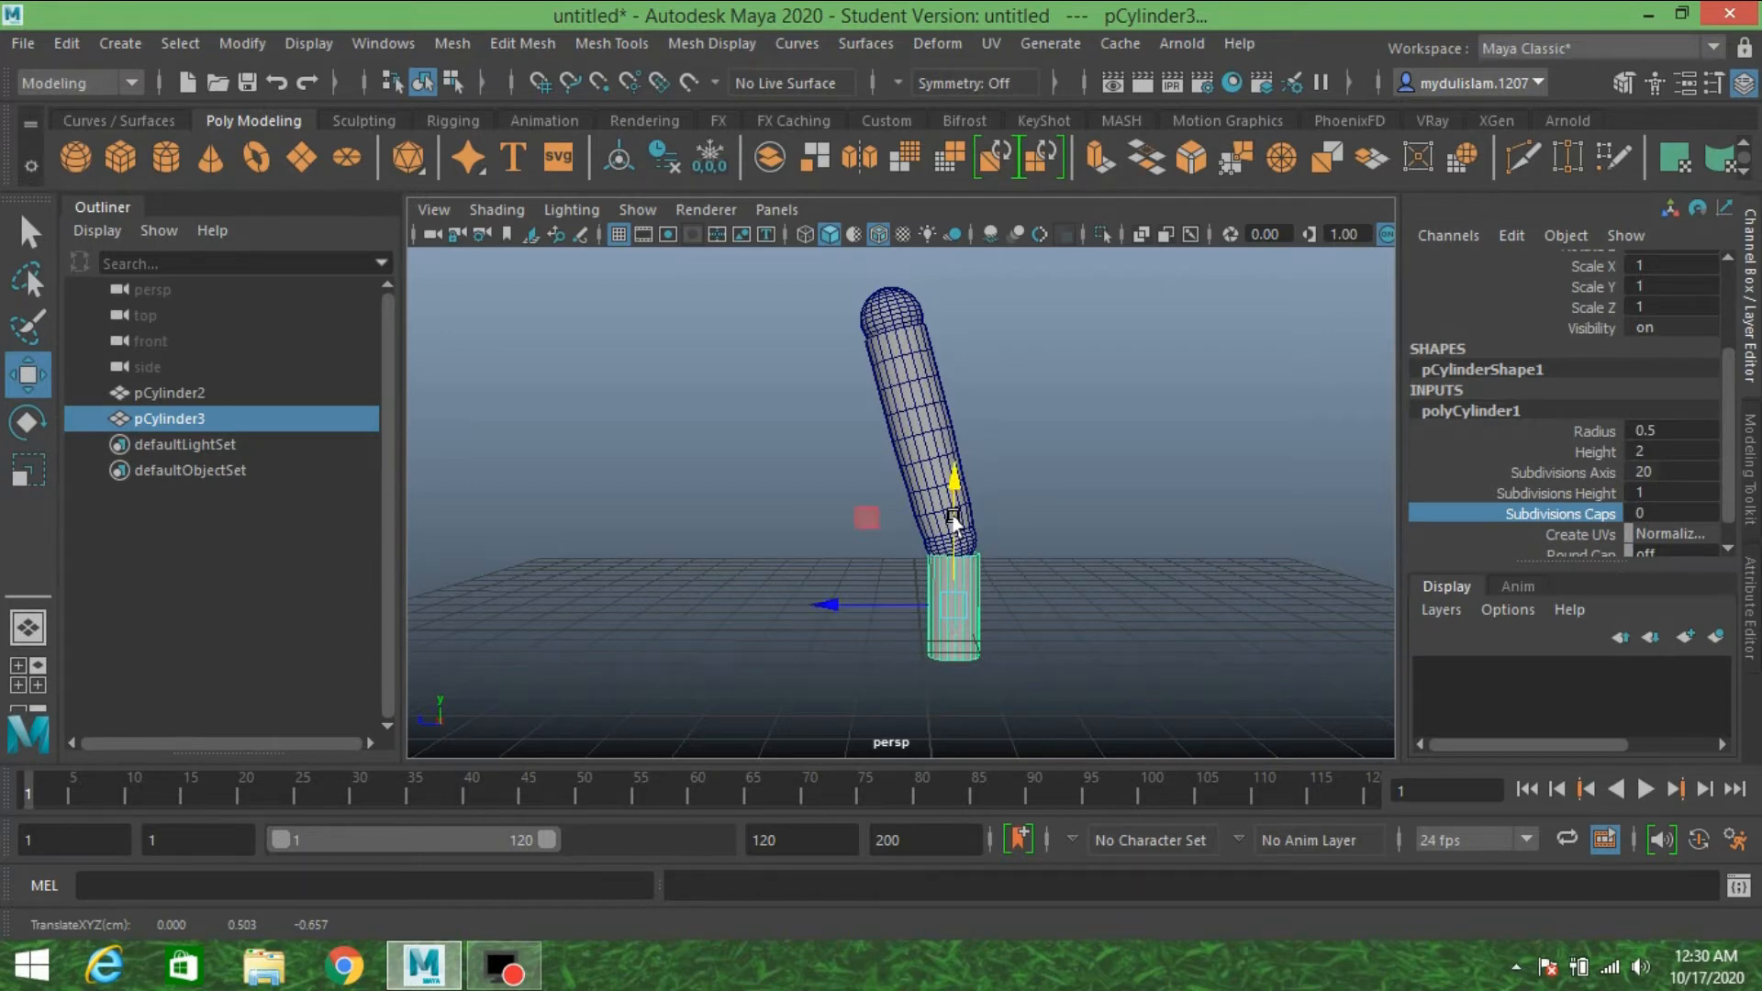
scroll(1000, 574, "up", 3)
scroll(1017, 579, "down", 2)
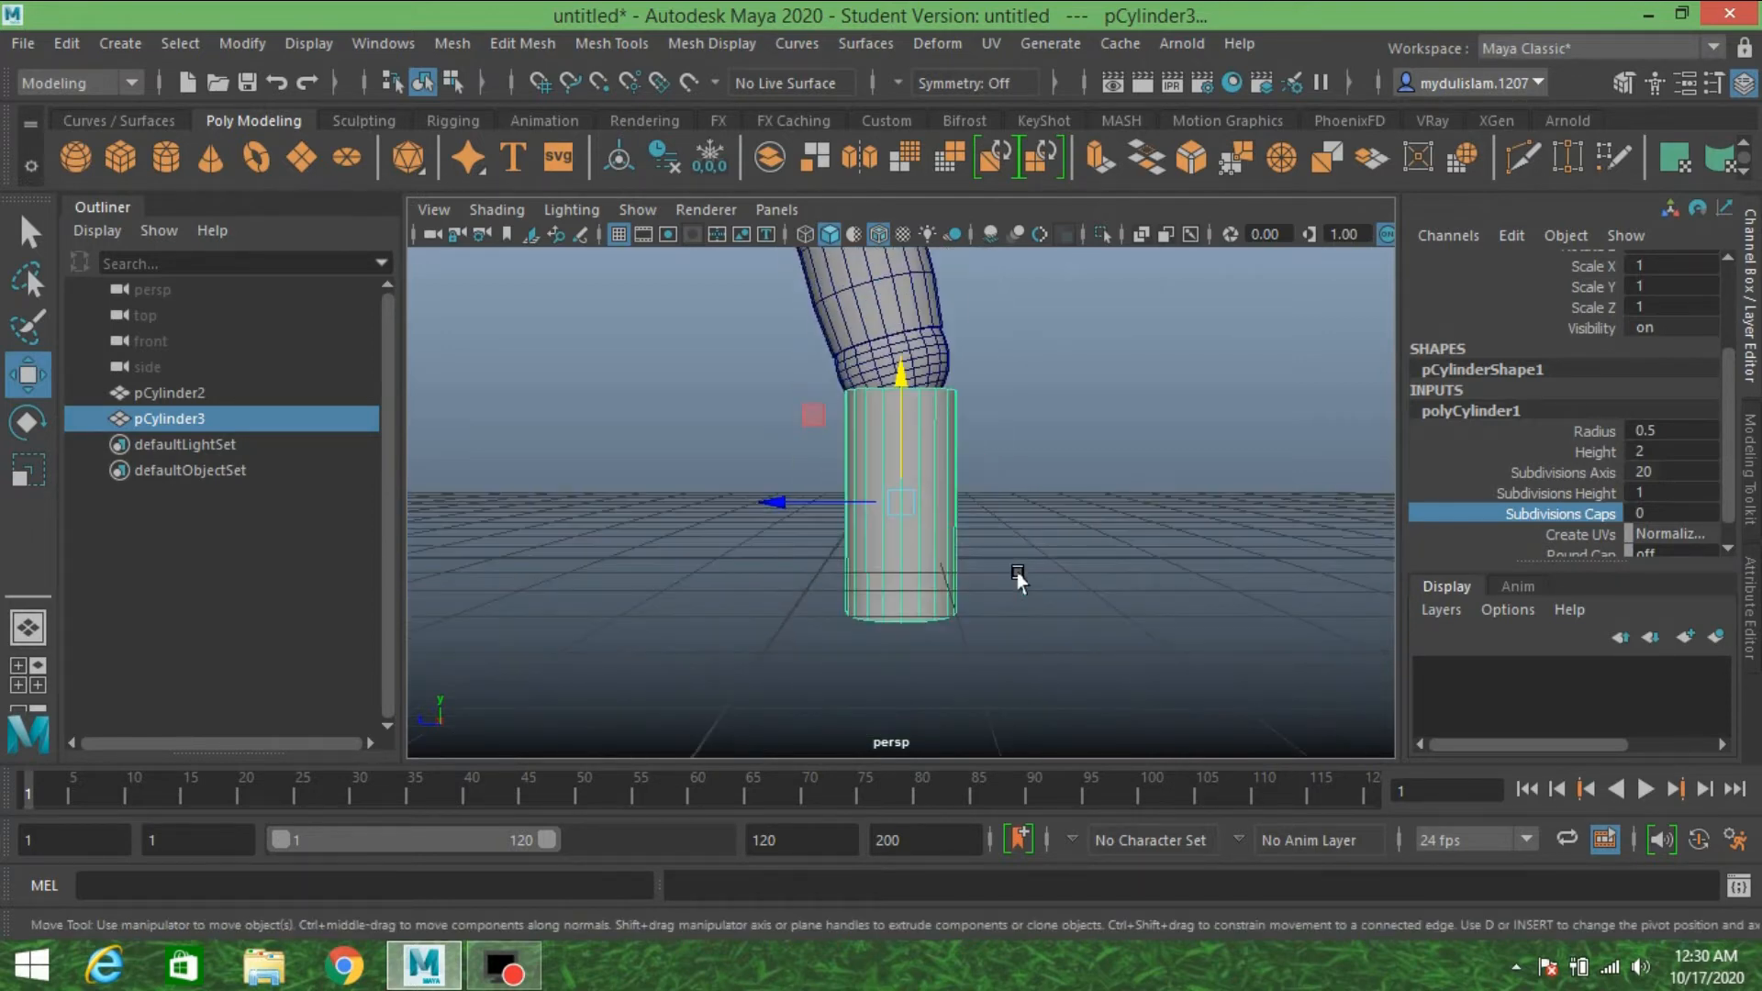
left_click_drag(1012, 538, 1042, 635, "alt")
left_click_drag(780, 581, 943, 555)
right_click_drag(944, 555, 950, 531, "alt")
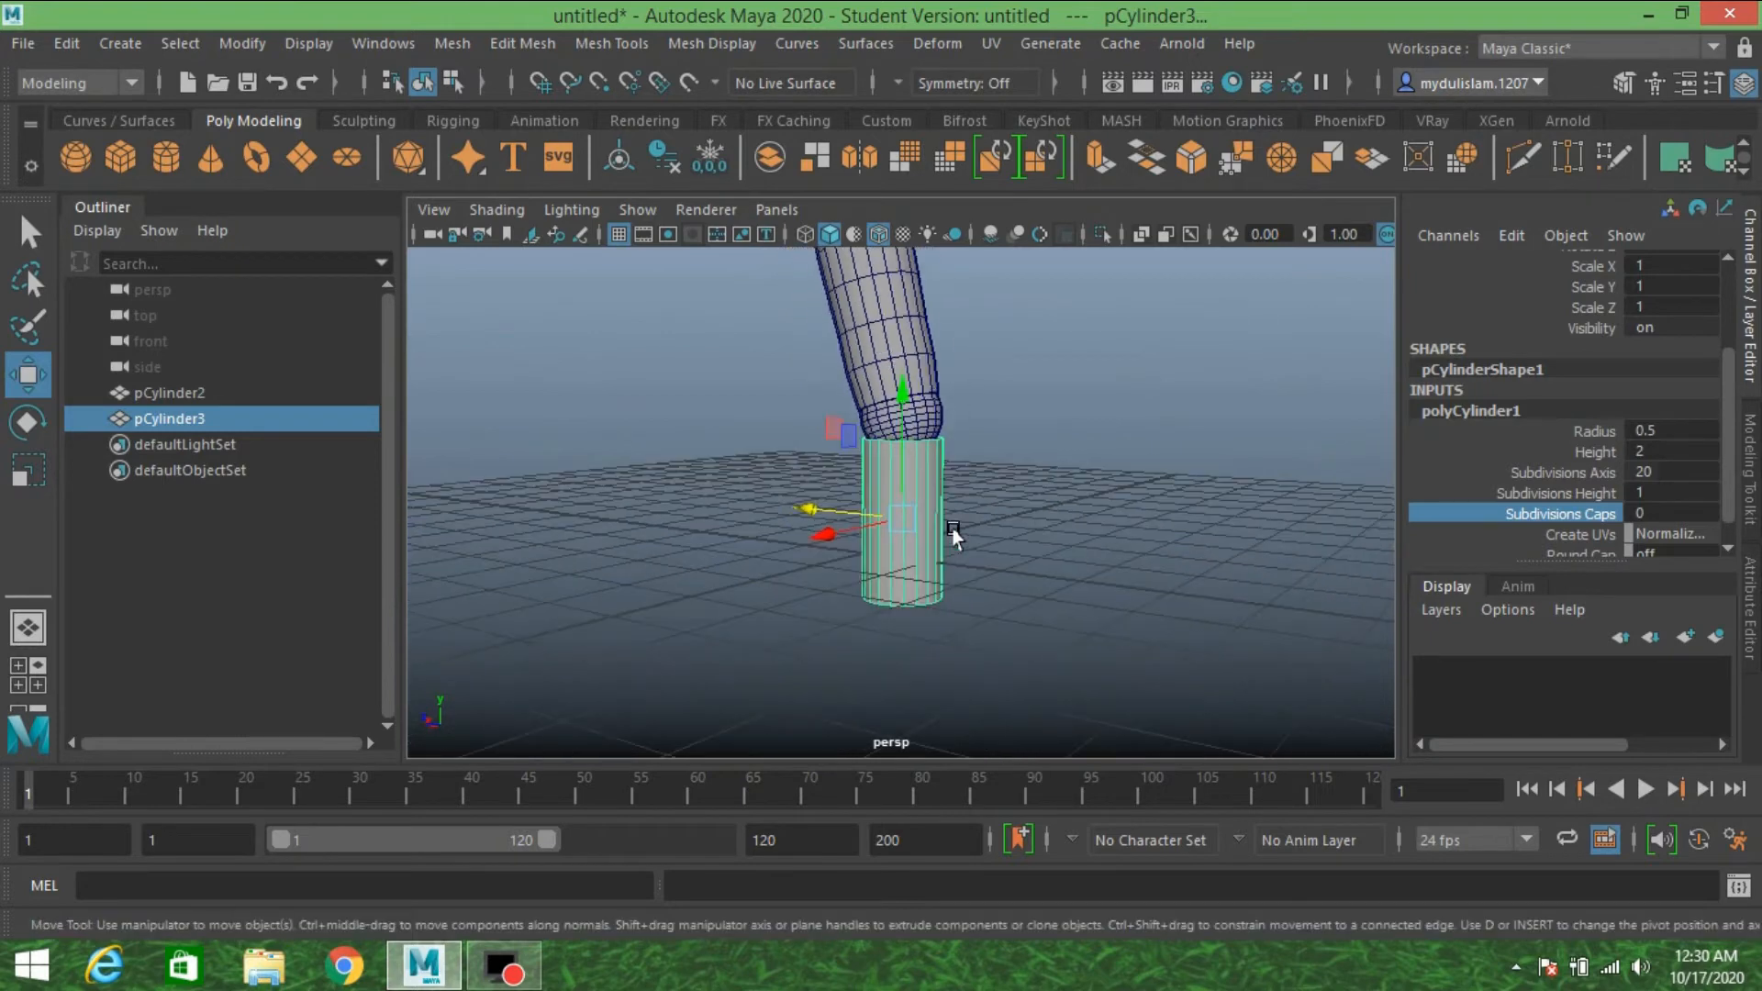
middle_click_drag(961, 547, 964, 550, "alt")
- Divide the lower cylinder into 5 height subdivisions and lower it to about 0.153 on Y
left_click(1567, 493)
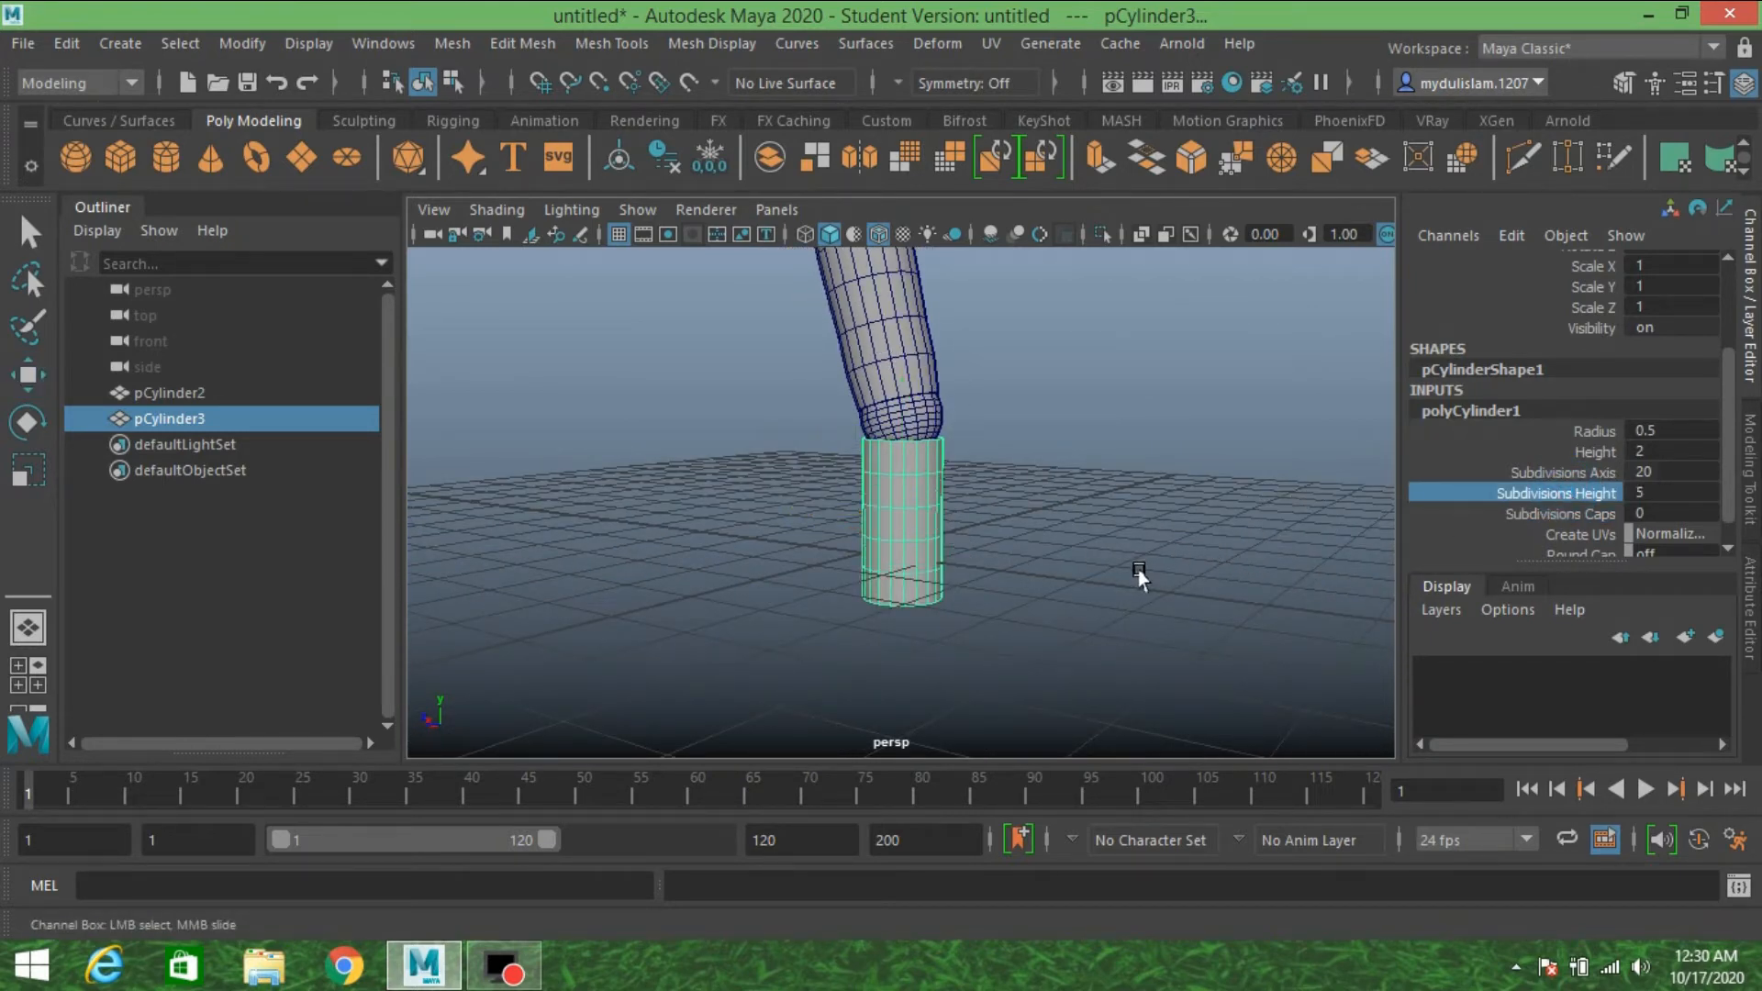
left_click_drag(1139, 573, 1154, 566, "alt")
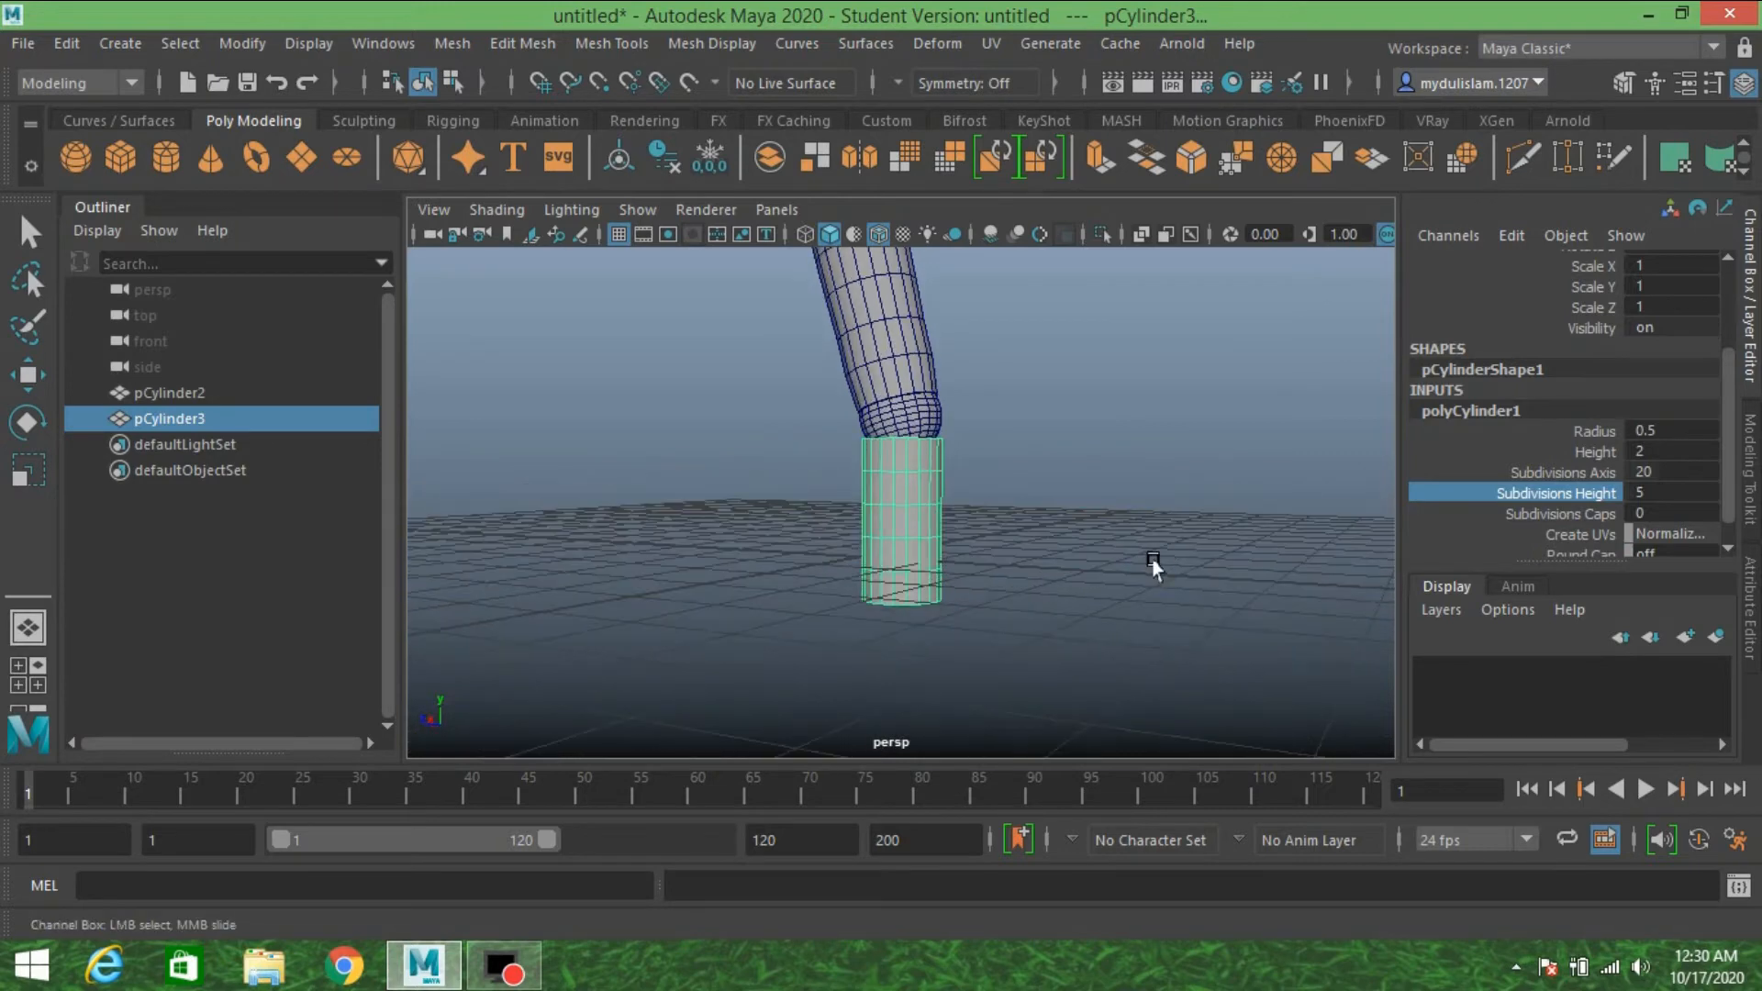
left_click(1578, 453)
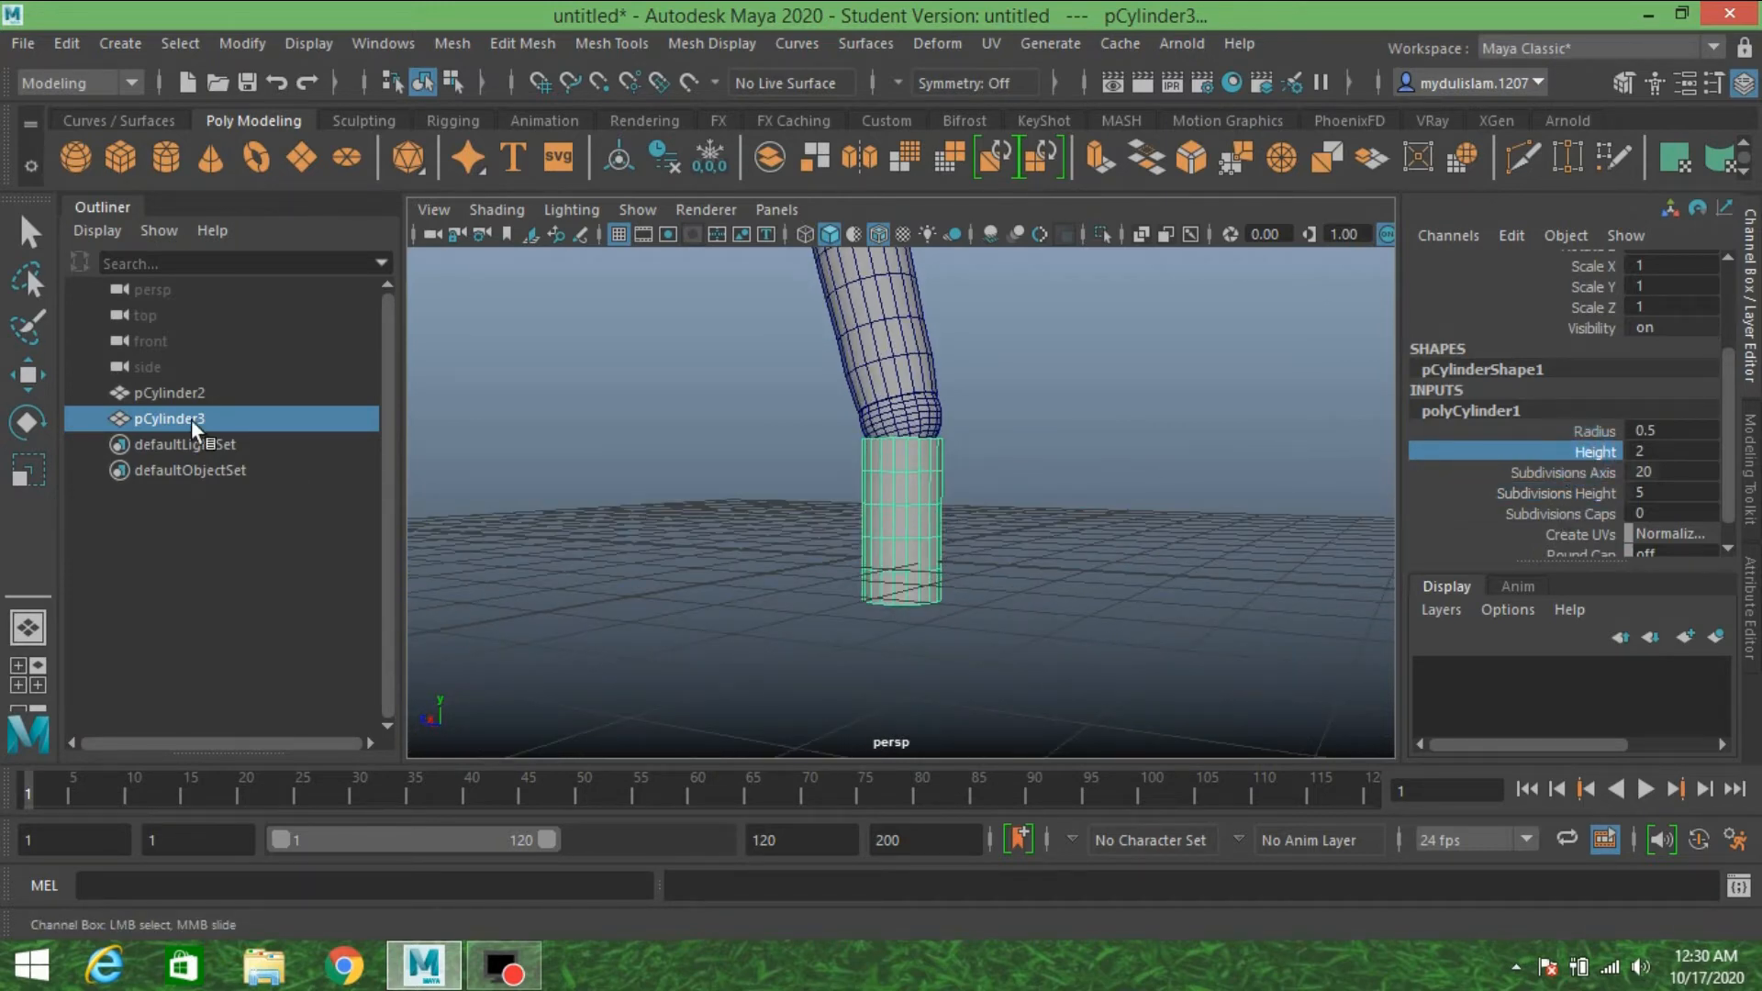
left_click(25, 376)
left_click_drag(902, 415, 901, 438)
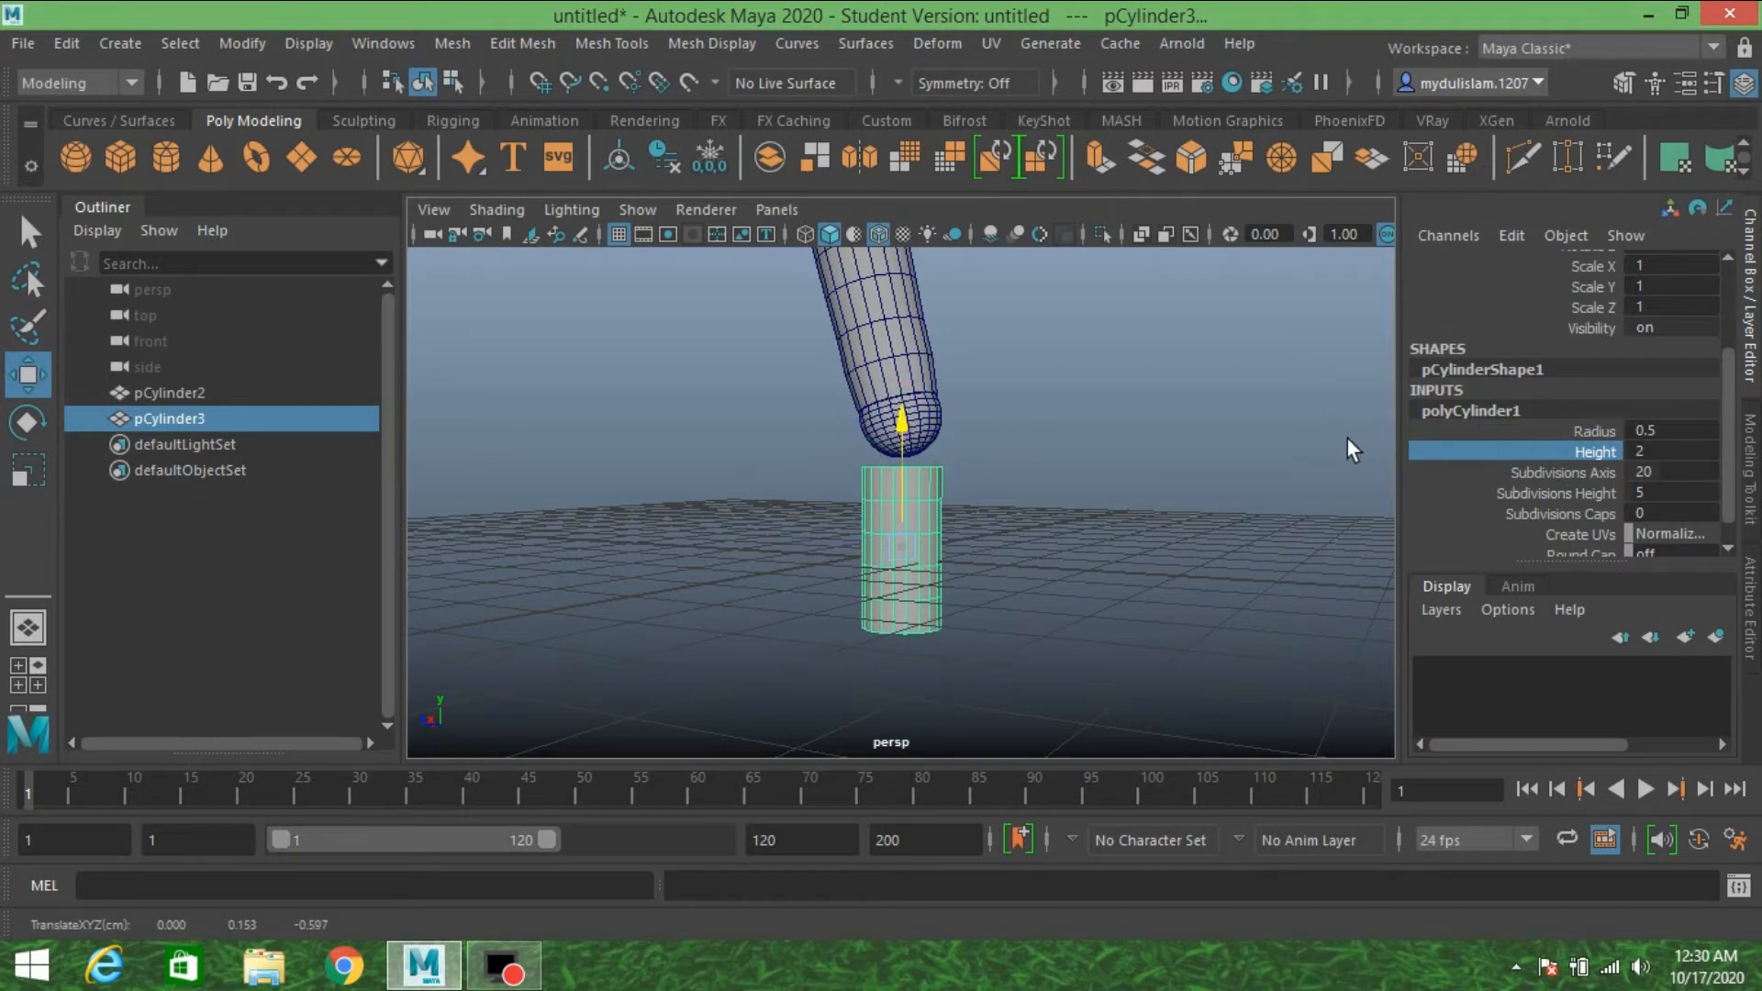
- Set the lower cylinder's height to 2.8
left_click(1417, 450)
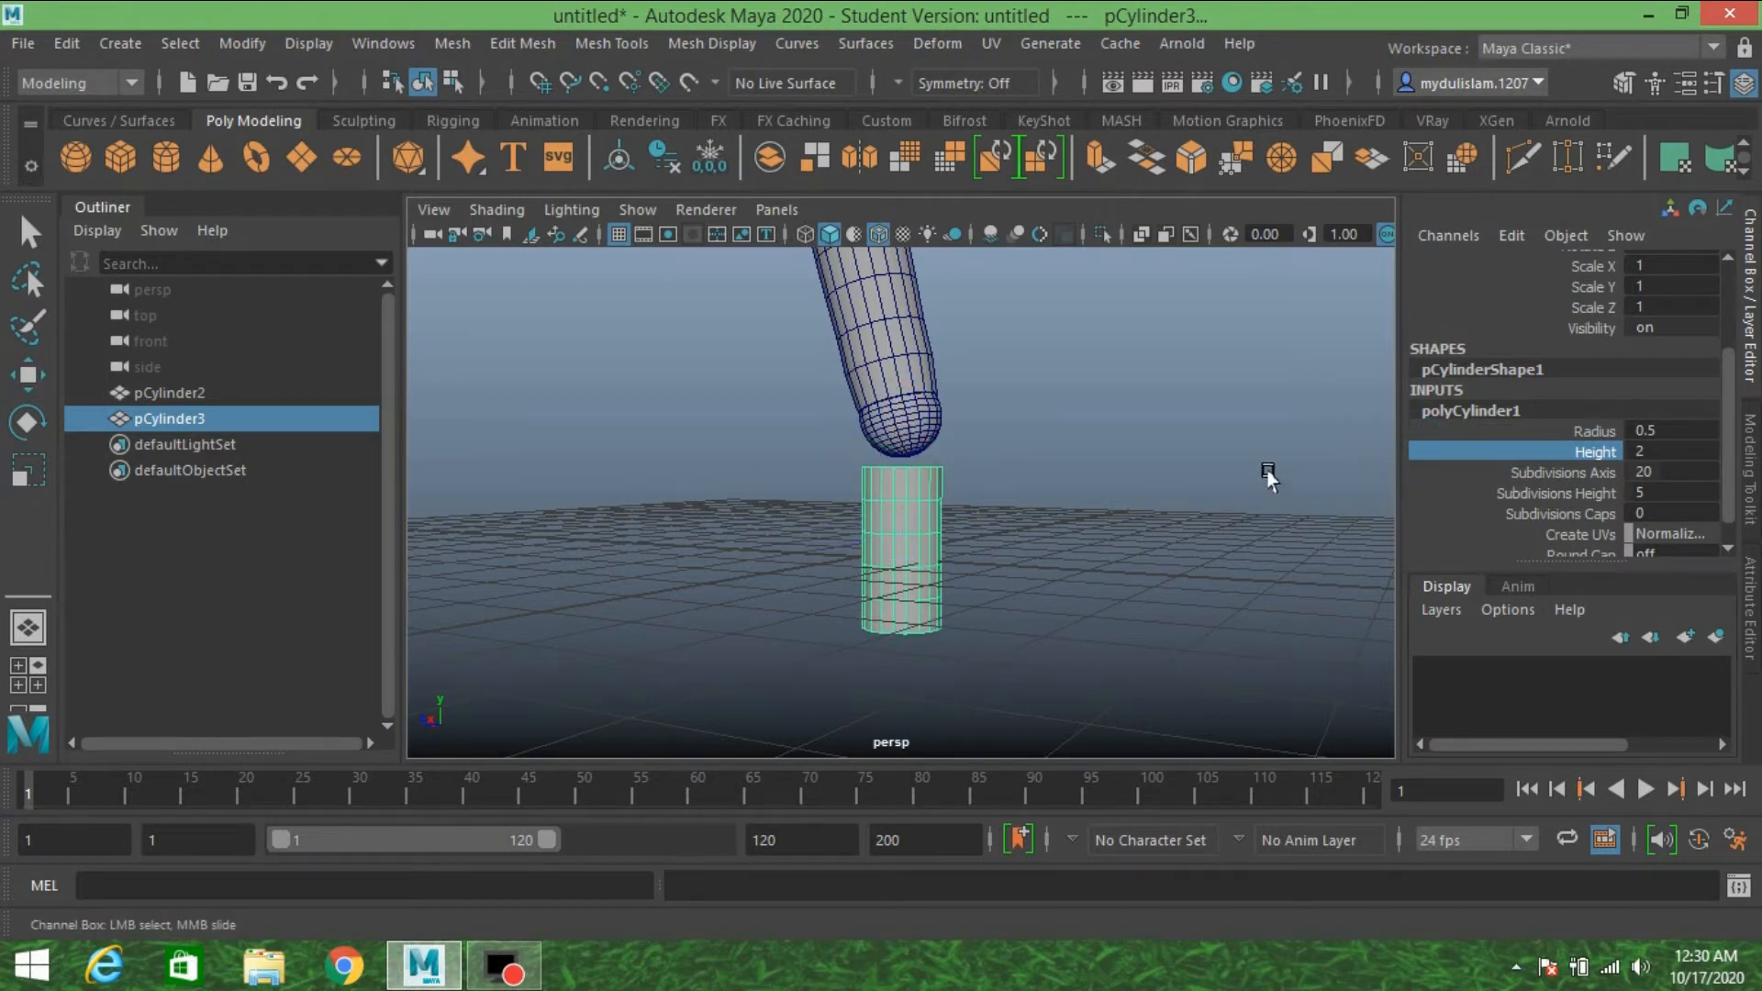
middle_click_drag(1260, 475, 1282, 471)
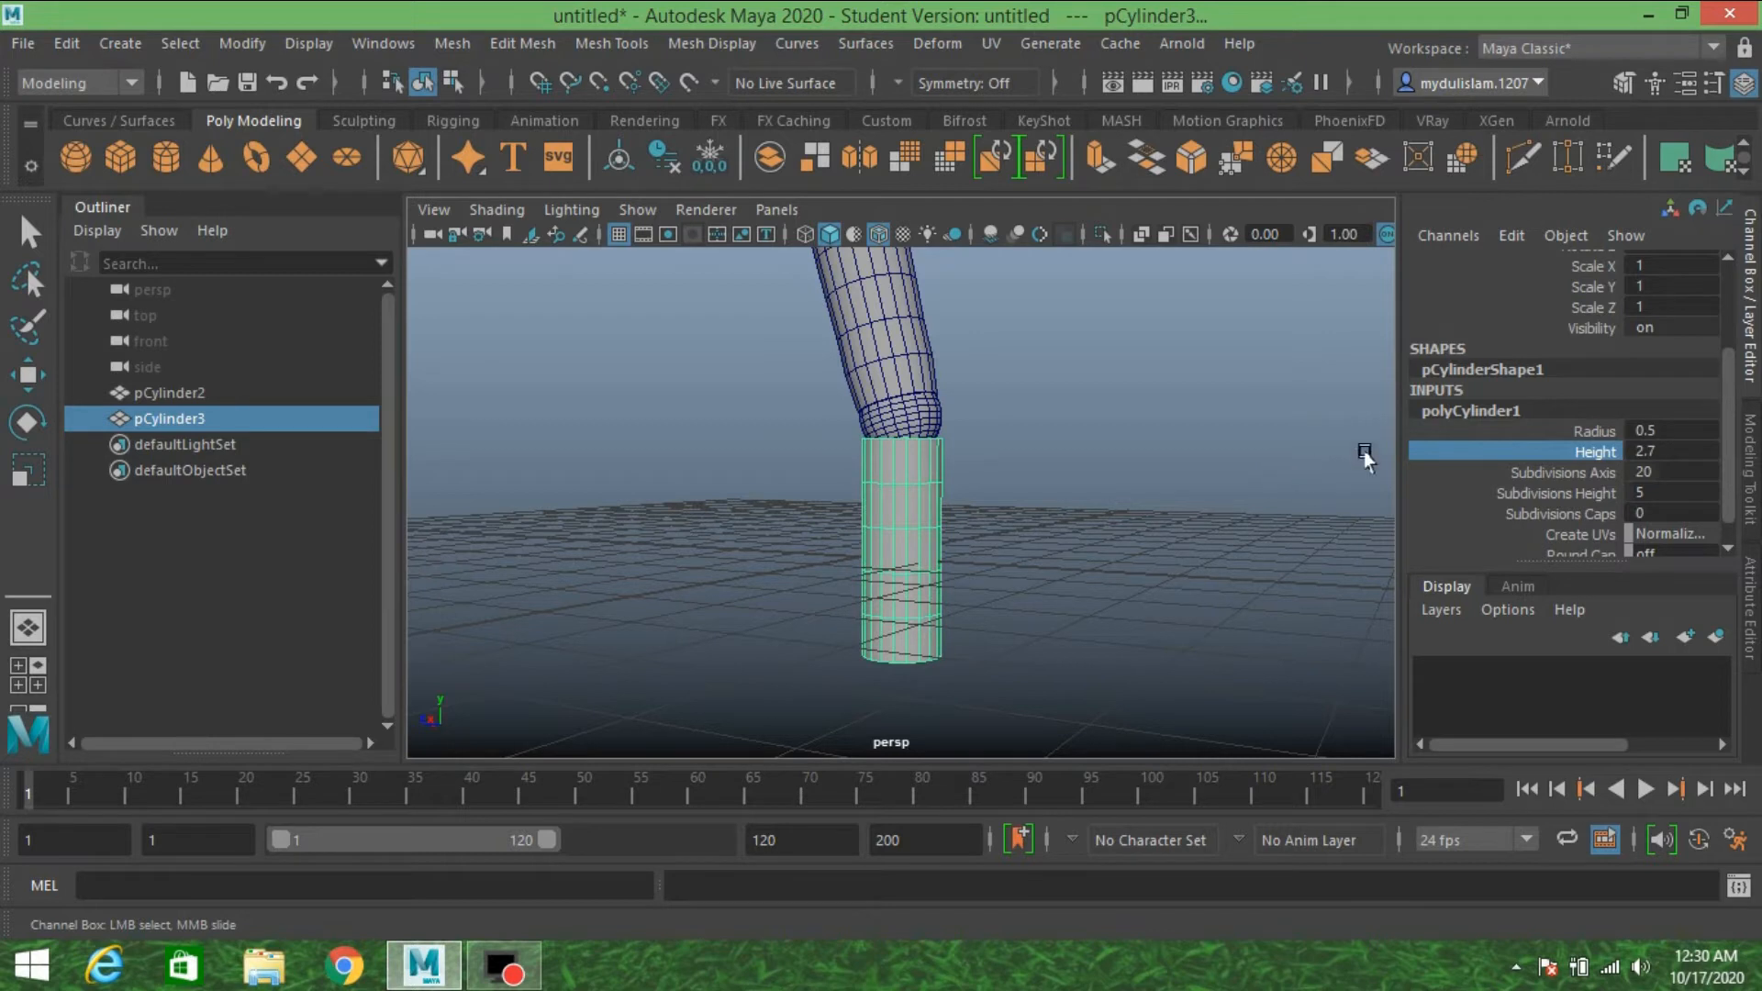
left_click(1640, 453)
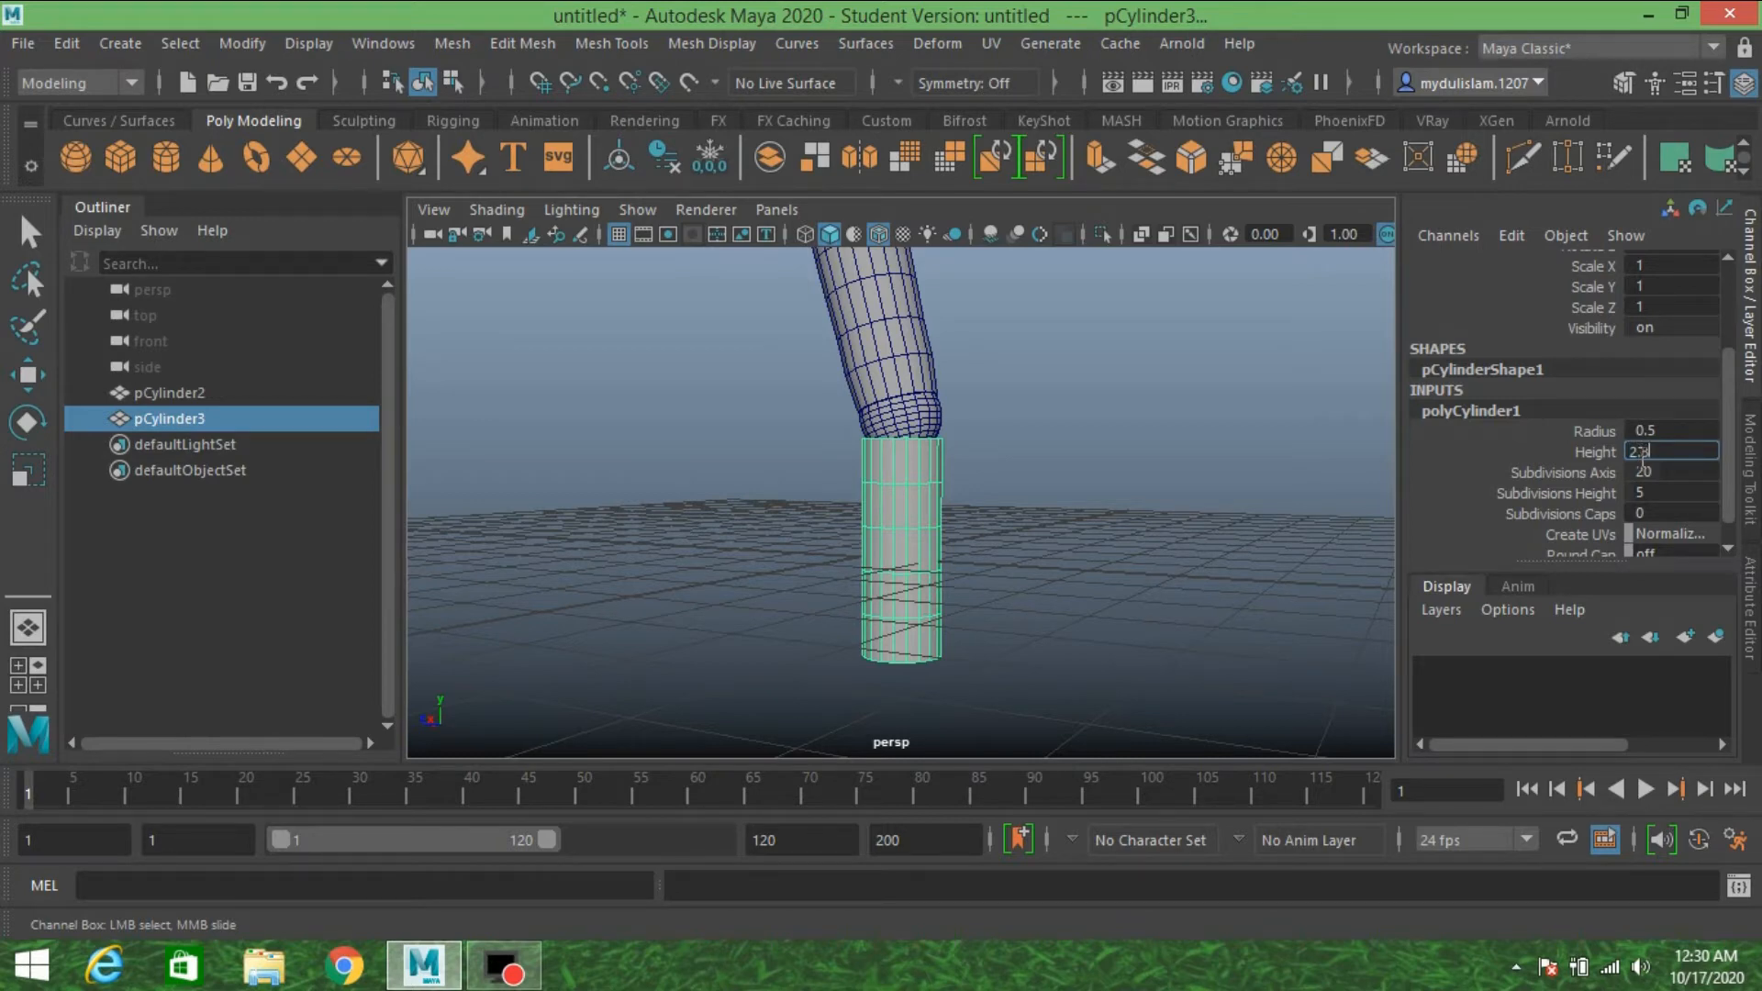
type("2.8")
key("Return")
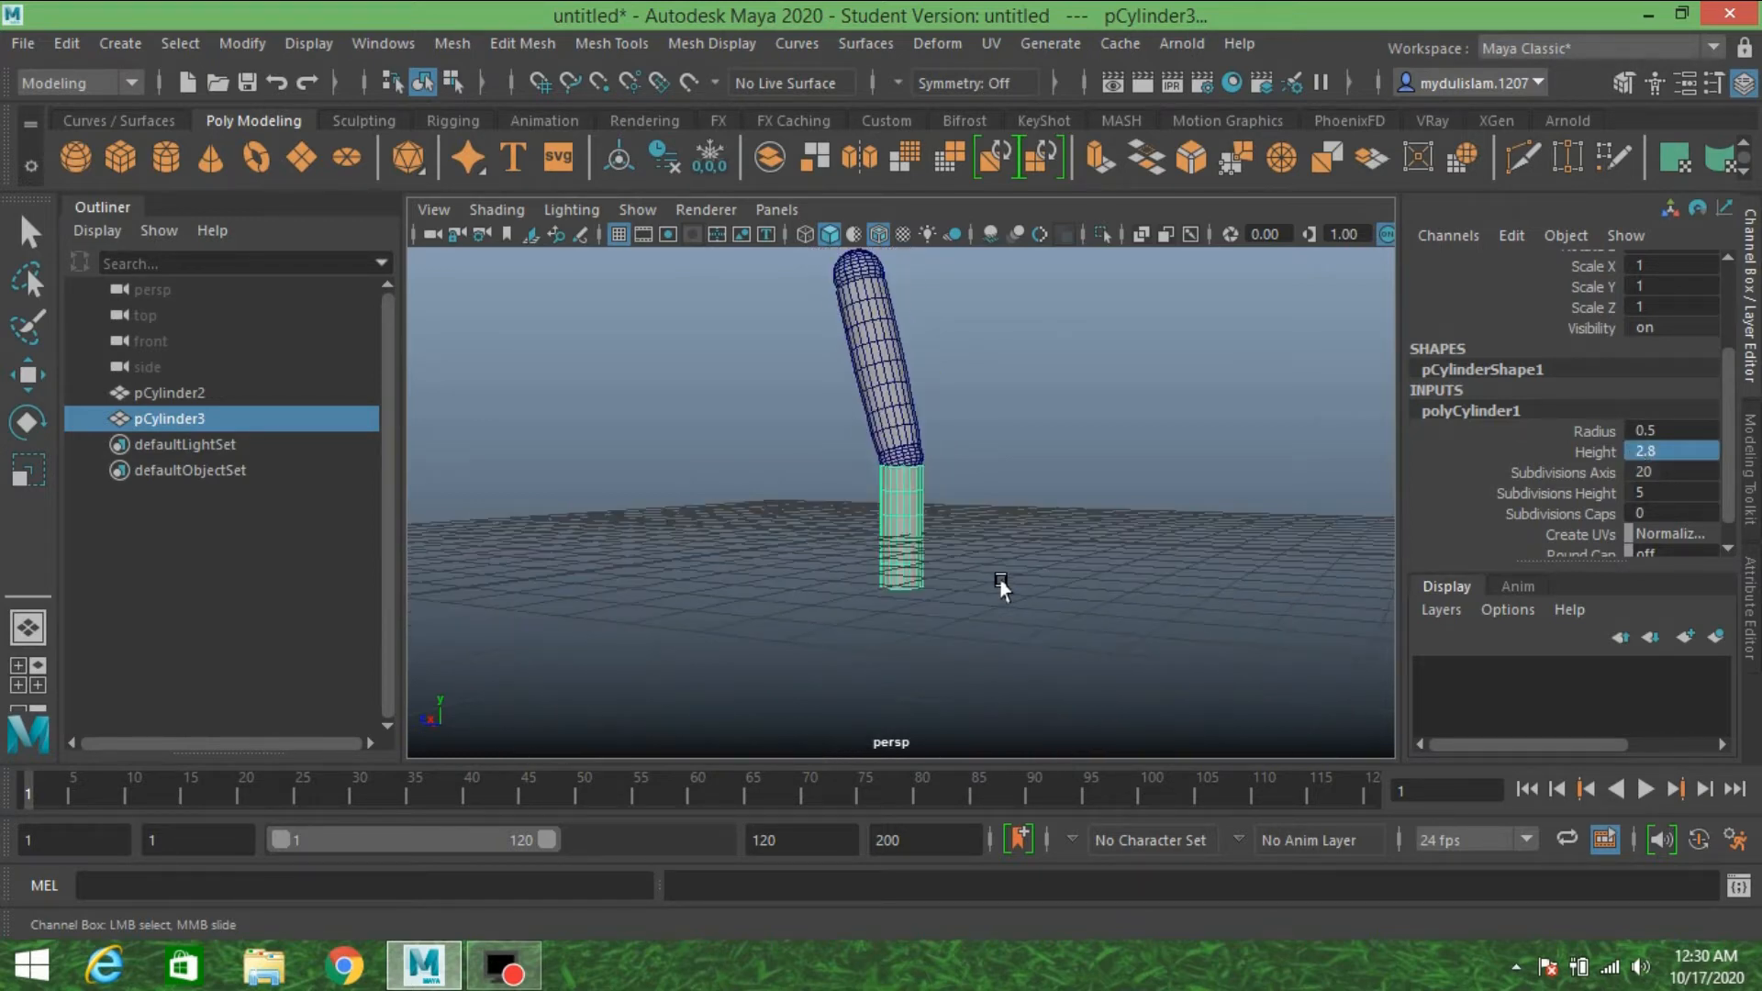
- Tilt the capsule further by rotating it to about 25 degrees around X
left_click_drag(1011, 559, 1089, 549, "alt")
scroll(1010, 534, "down", 4)
middle_click_drag(1010, 534, 1014, 573, "alt")
scroll(1010, 574, "up", 5)
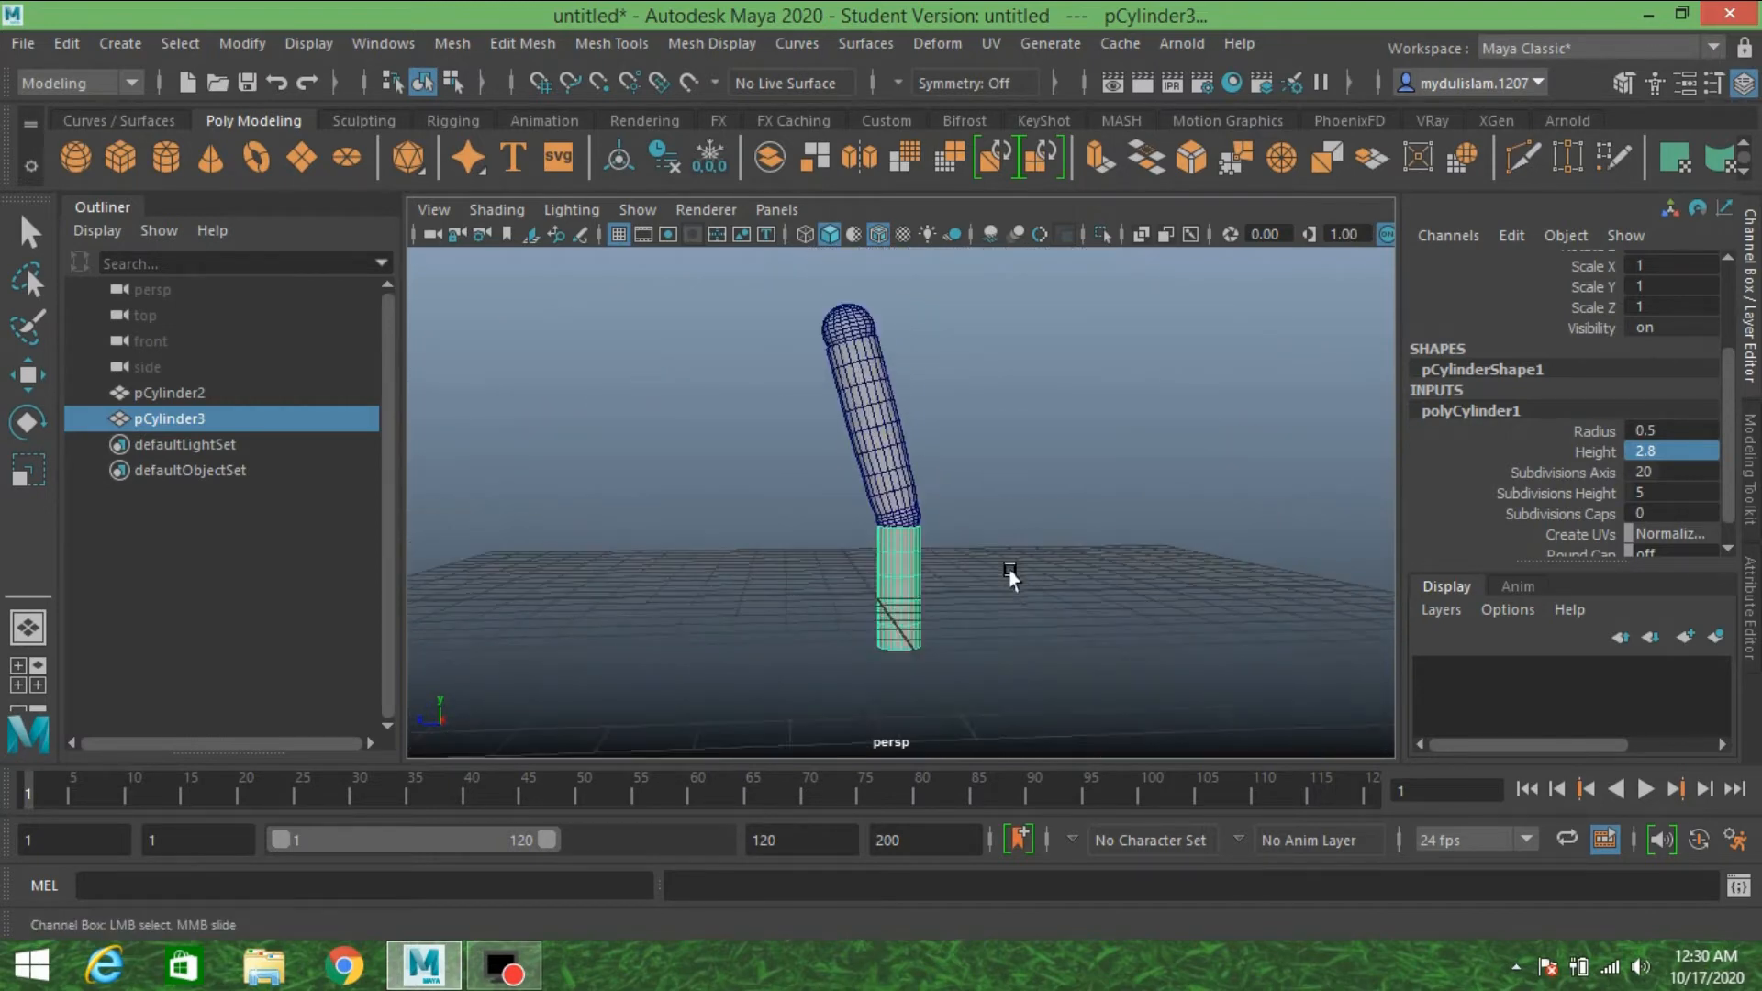
left_click(897, 489)
key("w")
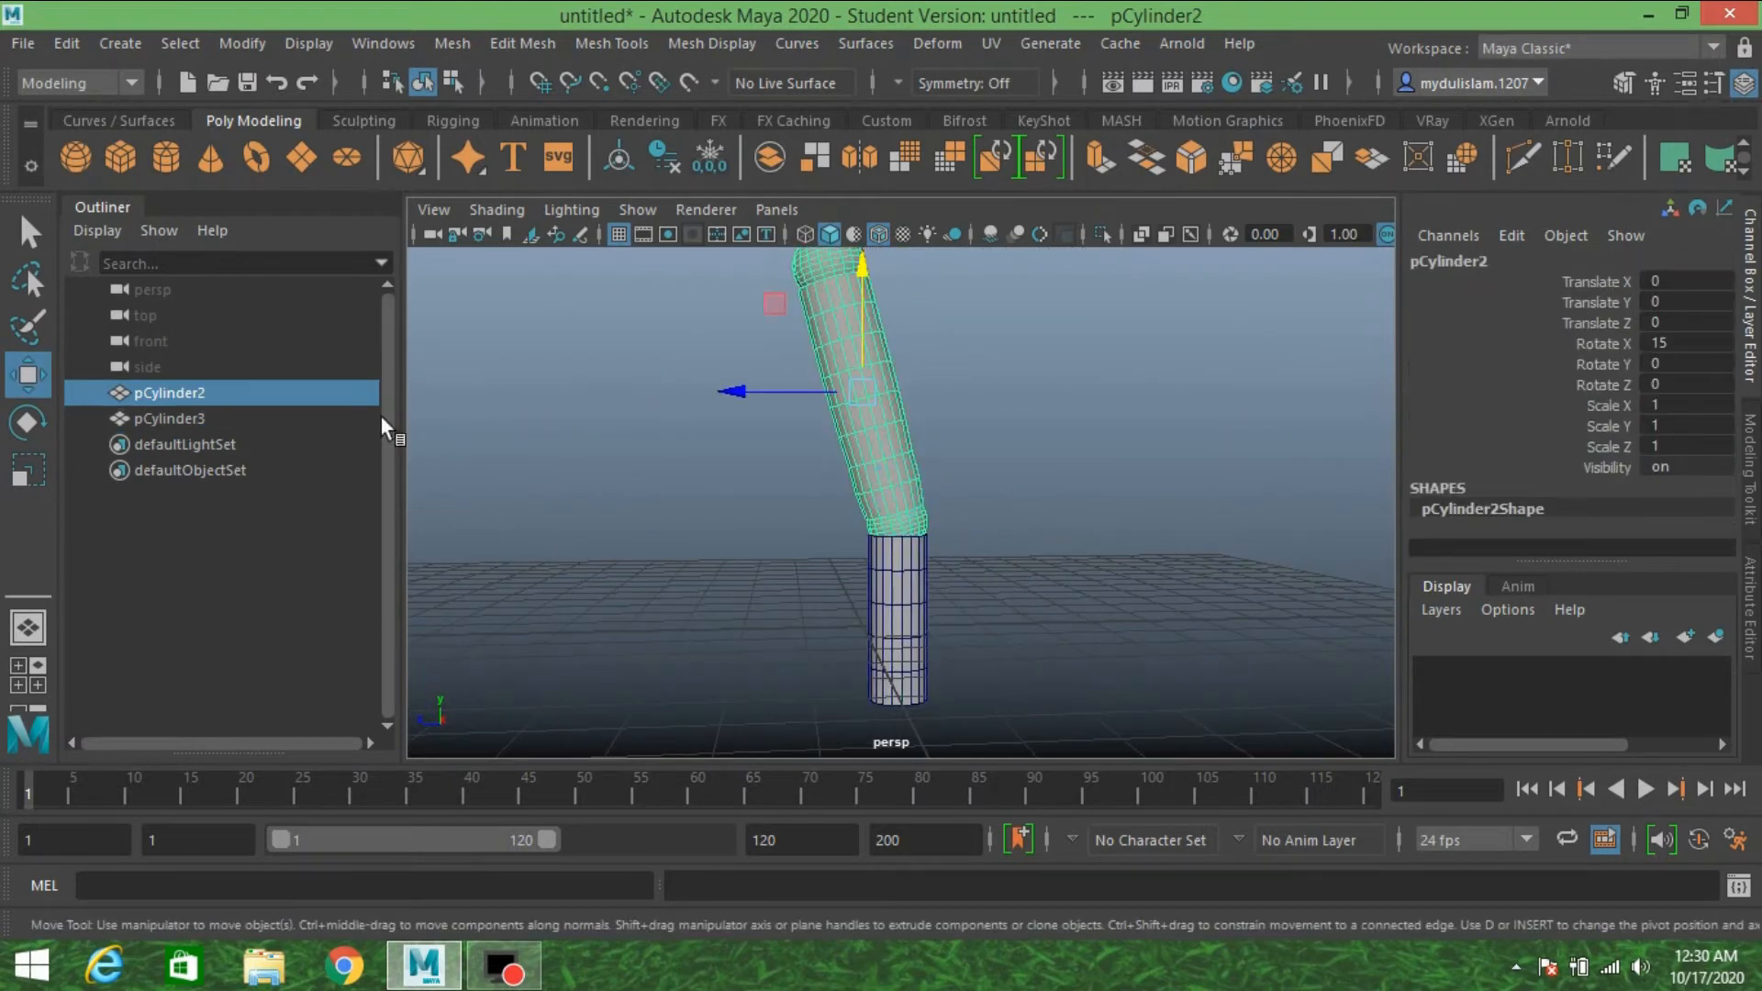
left_click(27, 422)
left_click_drag(763, 328, 744, 381, "alt")
mouse_move(896, 327)
left_mouse_down()
mouse_move(917, 295)
mouse_move(890, 314)
left_mouse_up()
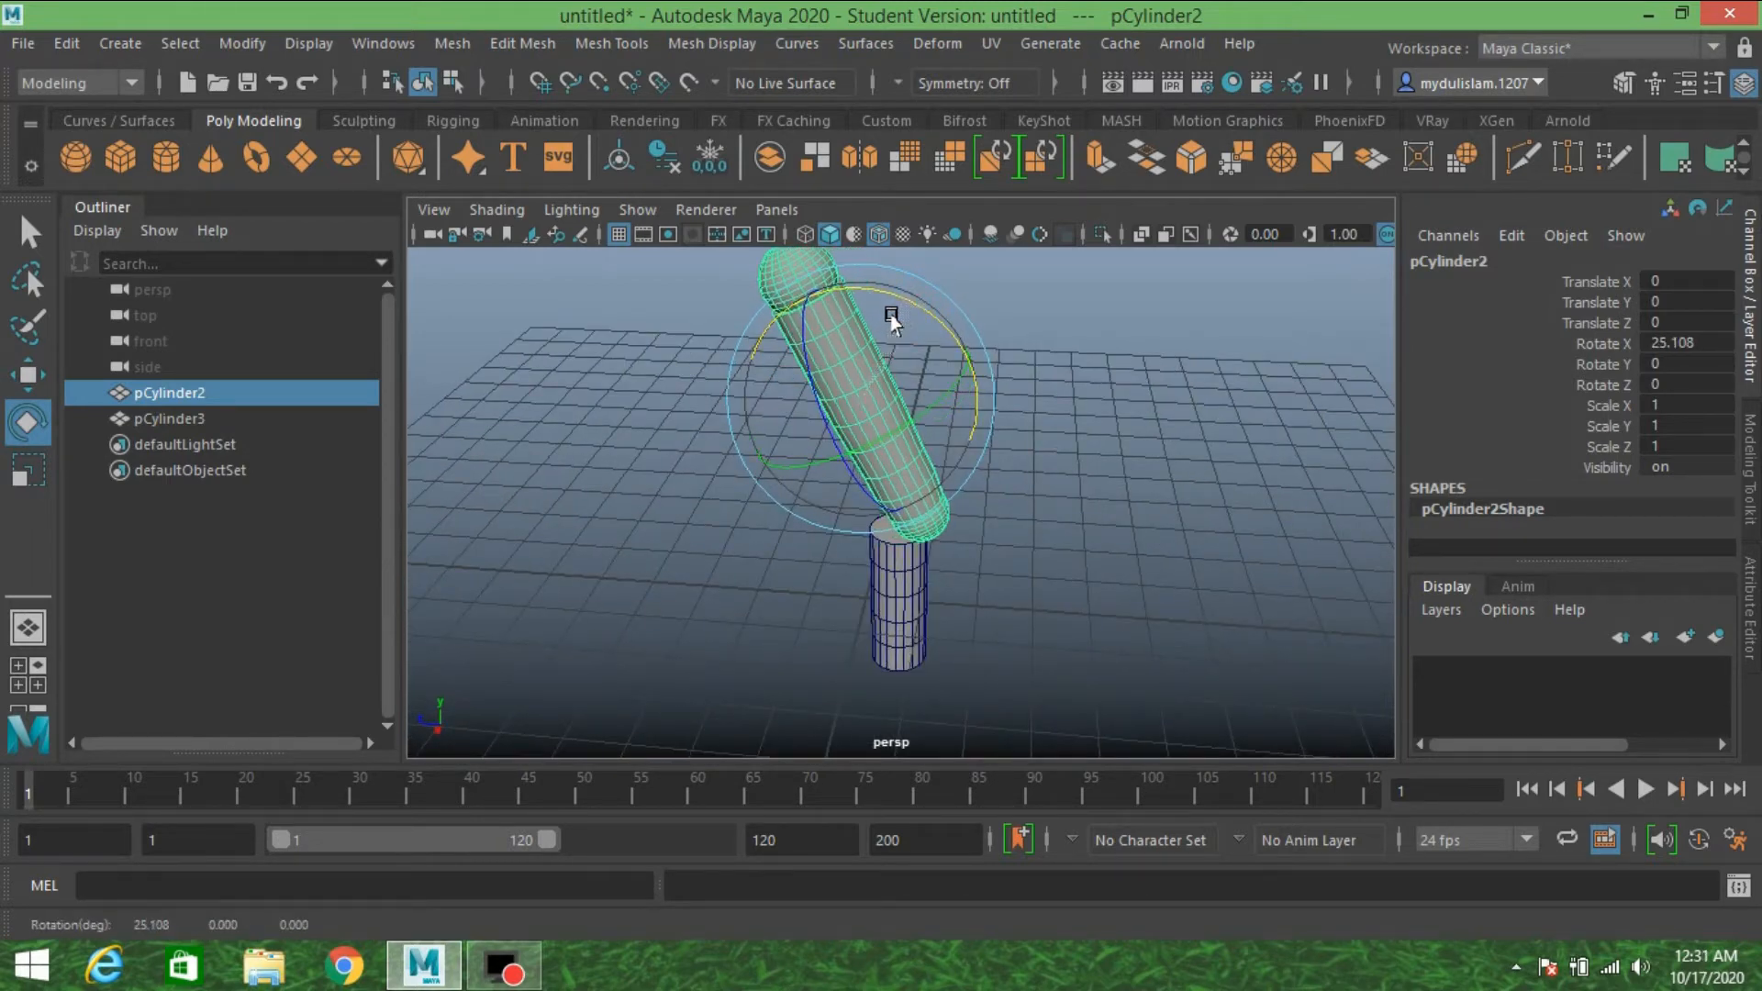
- Reposition the lower cylinder beneath the capsule's end, at about -1.008 on Z and 0.197 on Y
left_click_drag(1266, 431, 1010, 602, "alt")
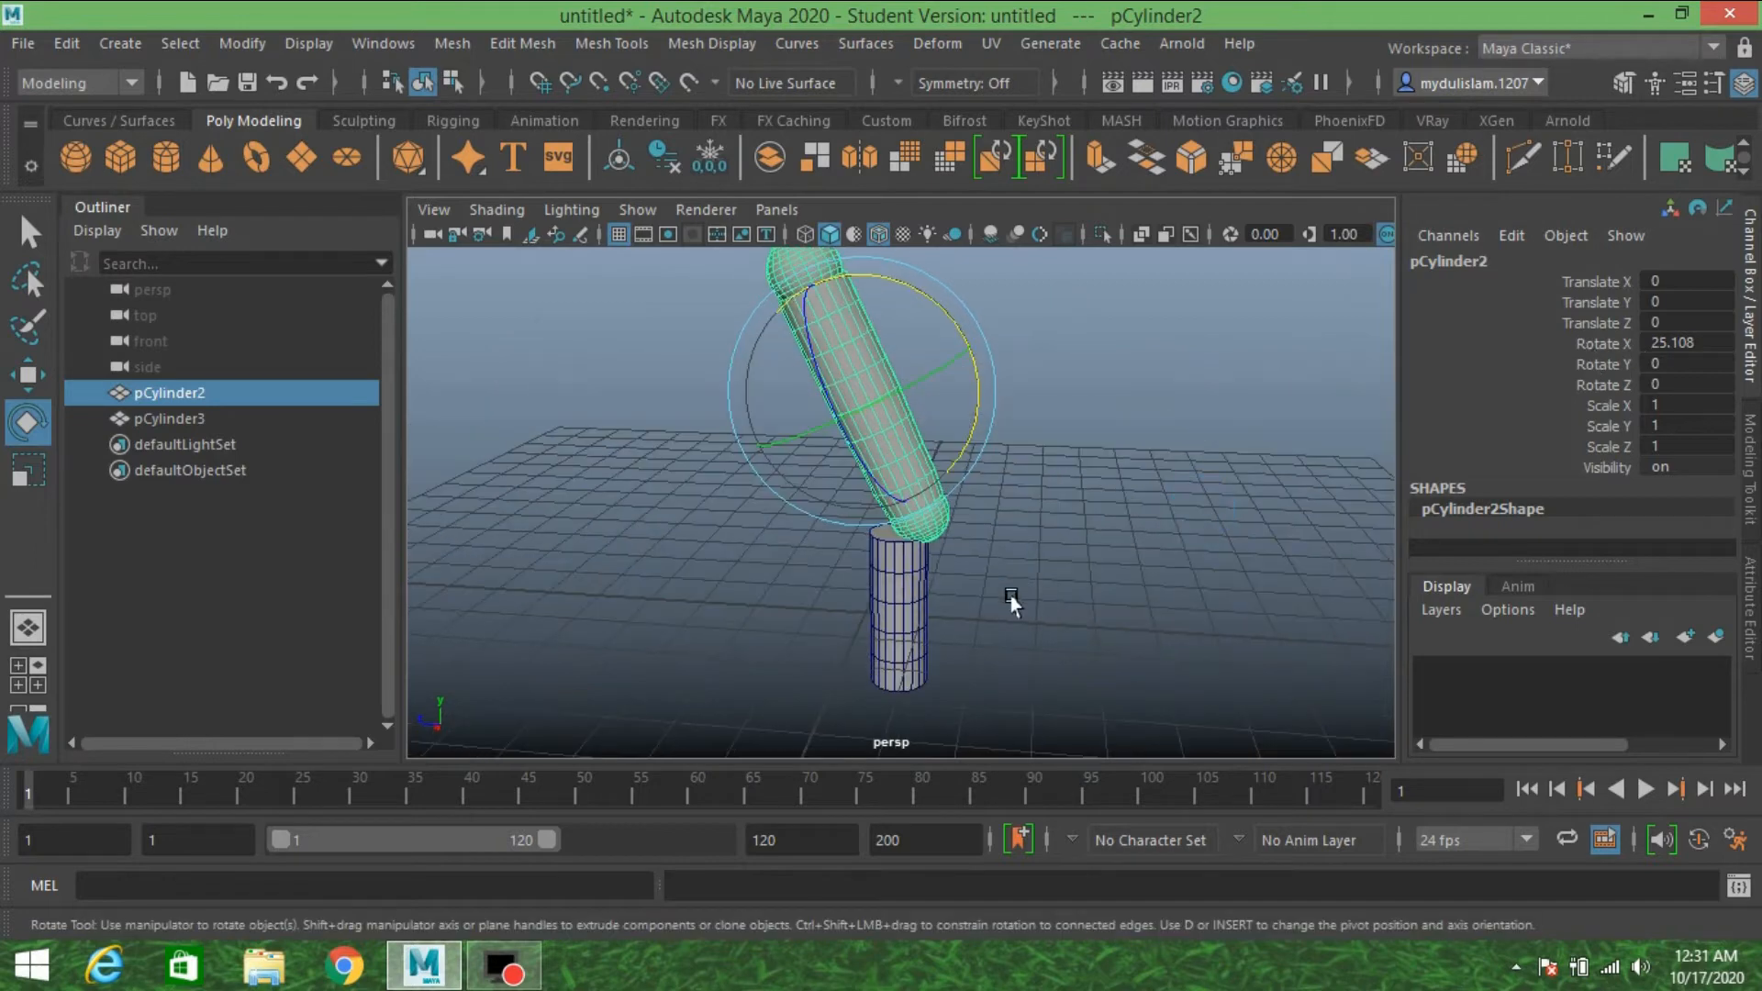
left_click(913, 609)
double_click(32, 381)
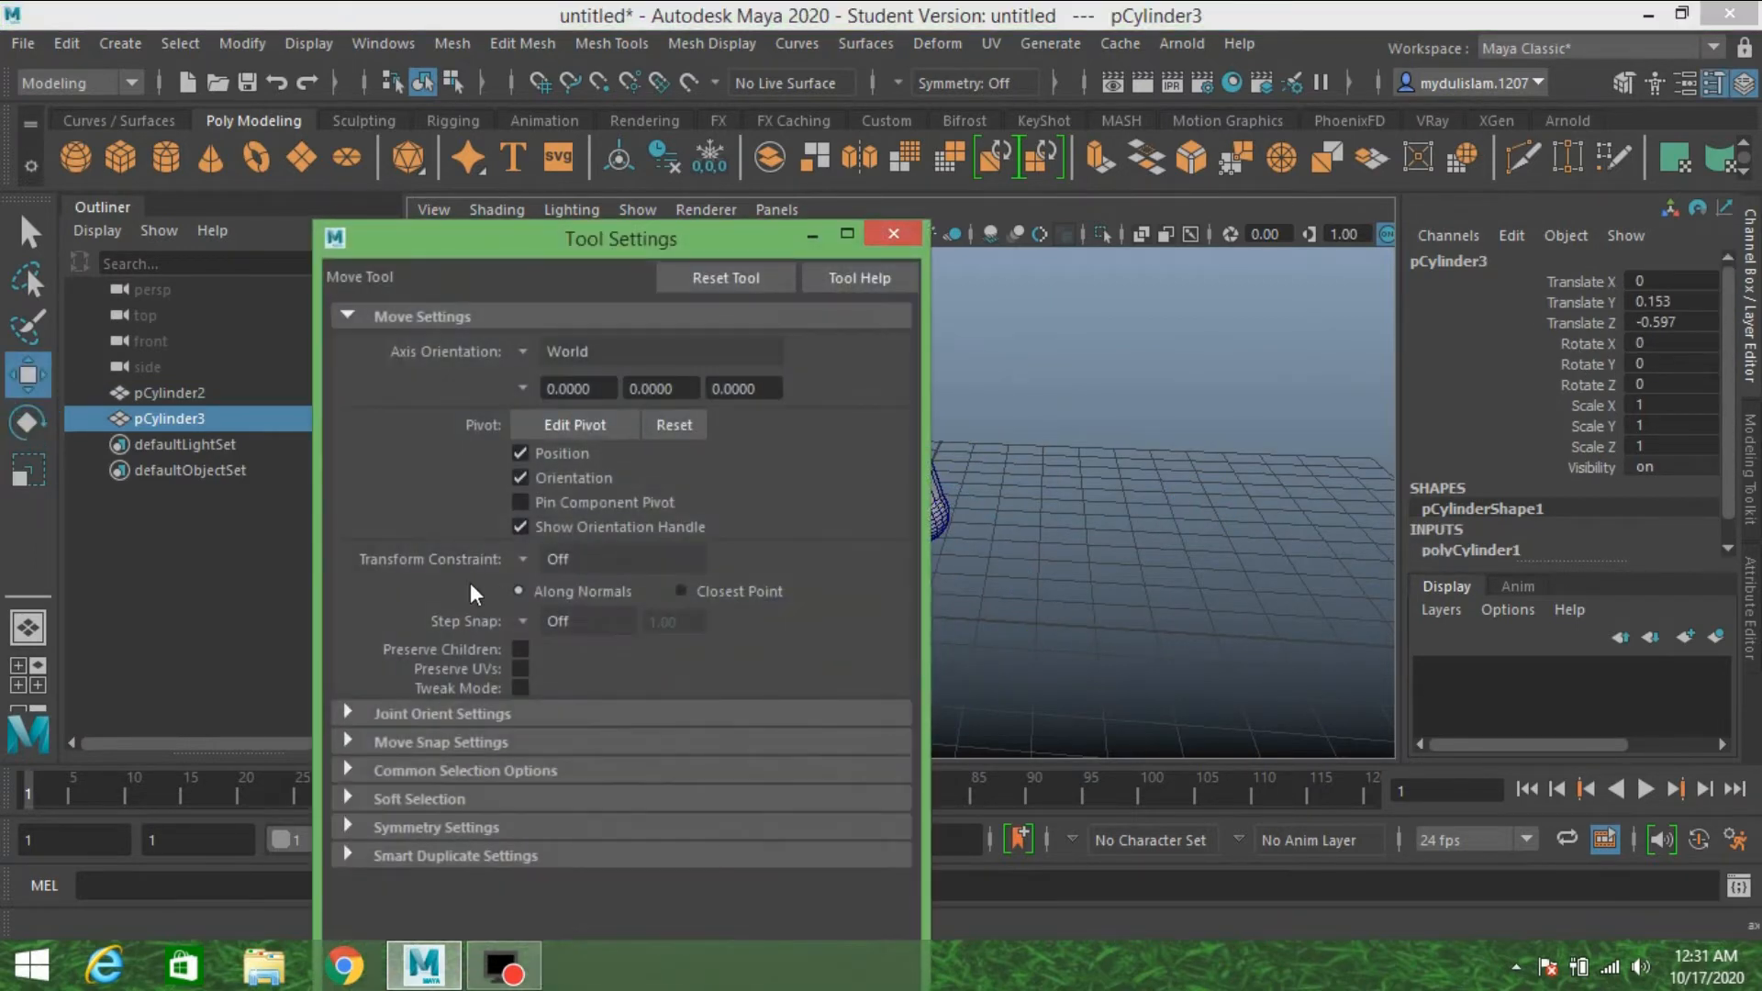
left_click(893, 233)
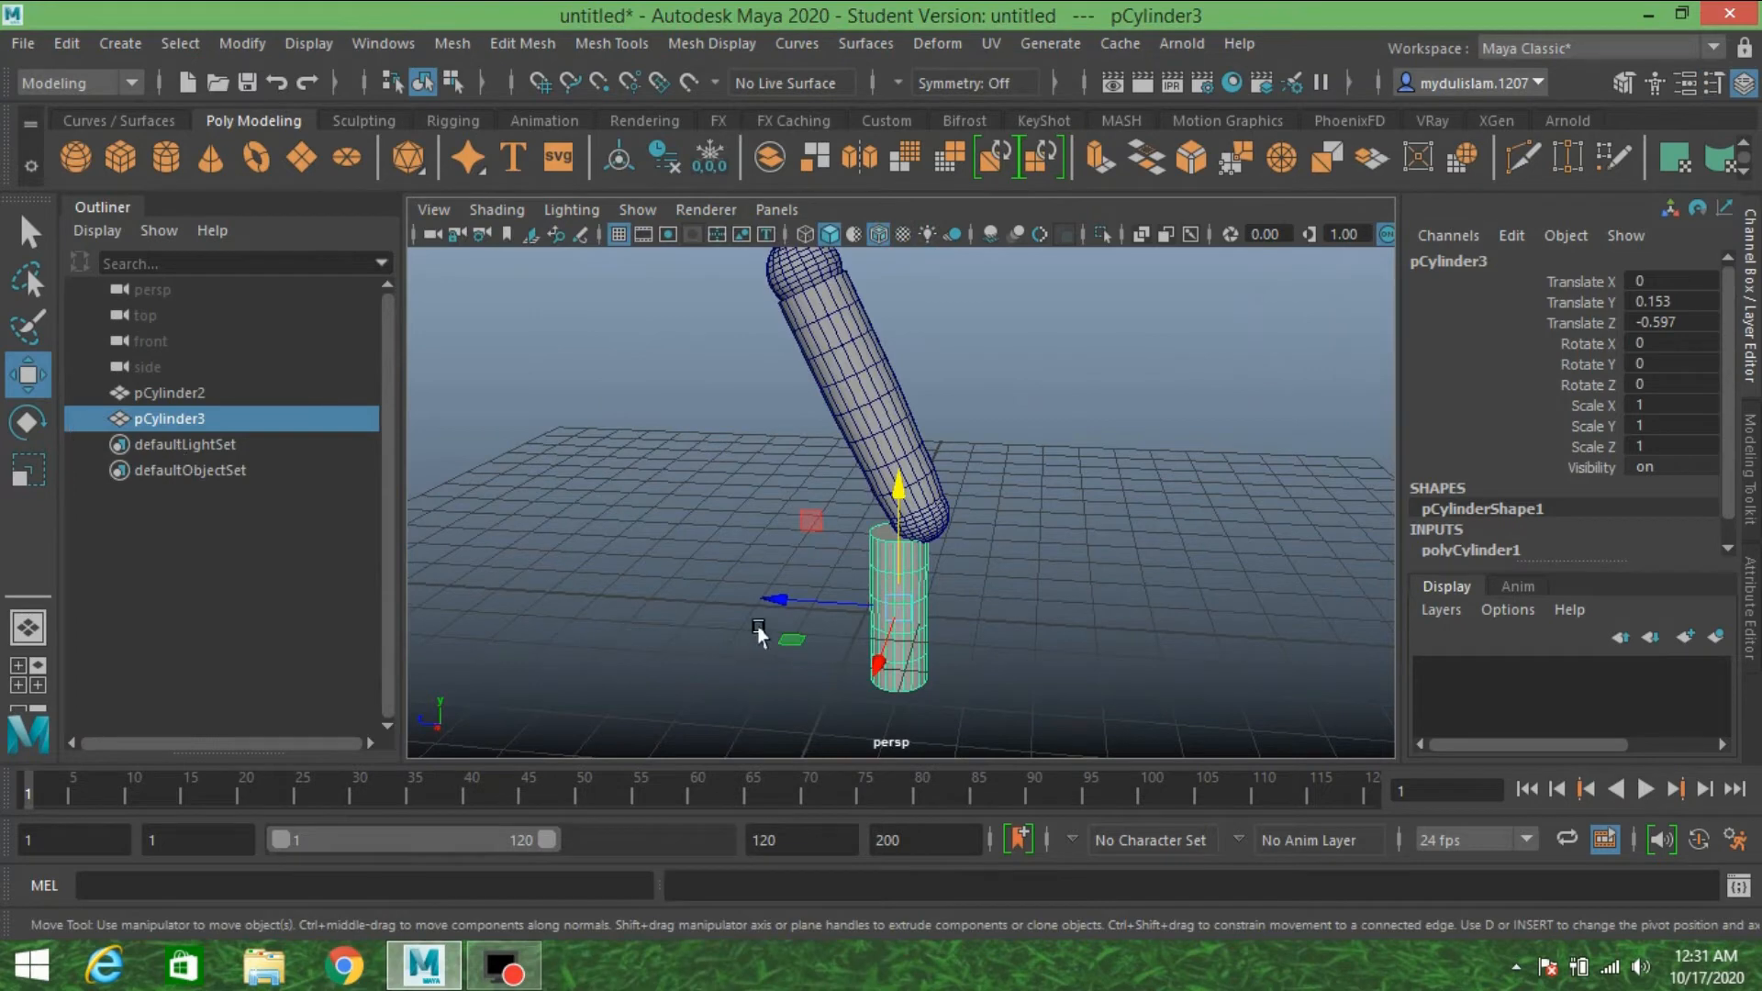
left_click_drag(767, 606, 807, 612)
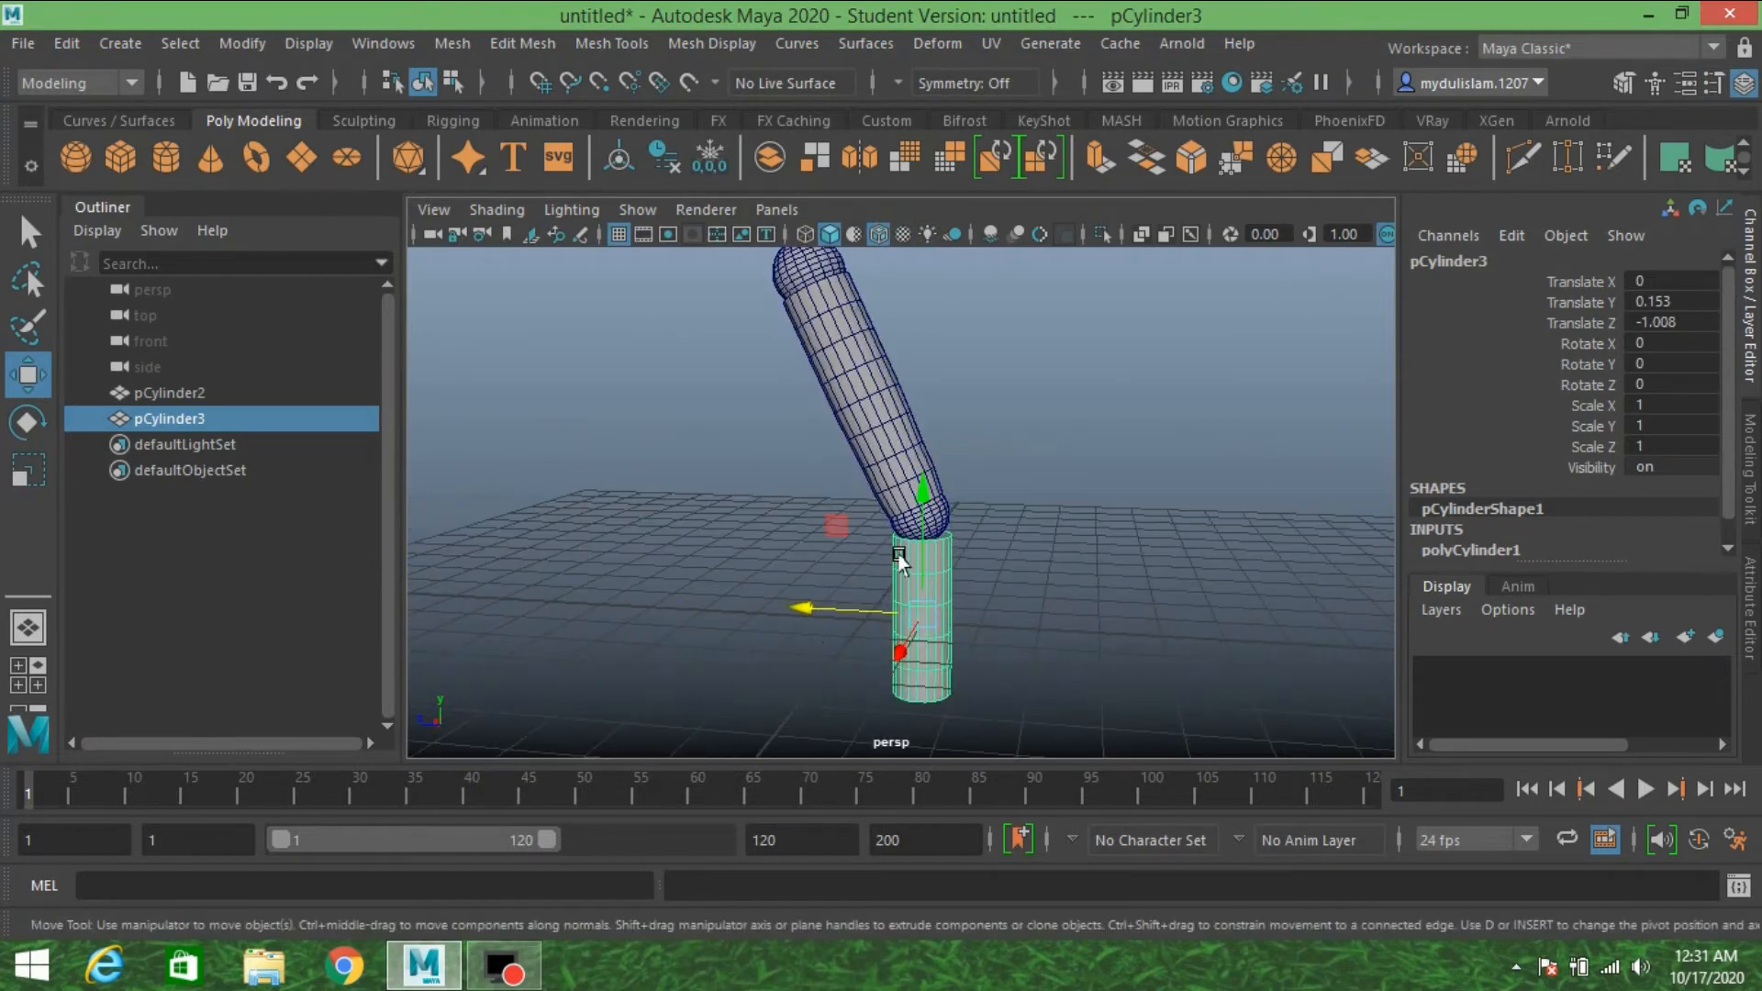
left_click(921, 503)
left_click_drag(920, 505, 921, 506)
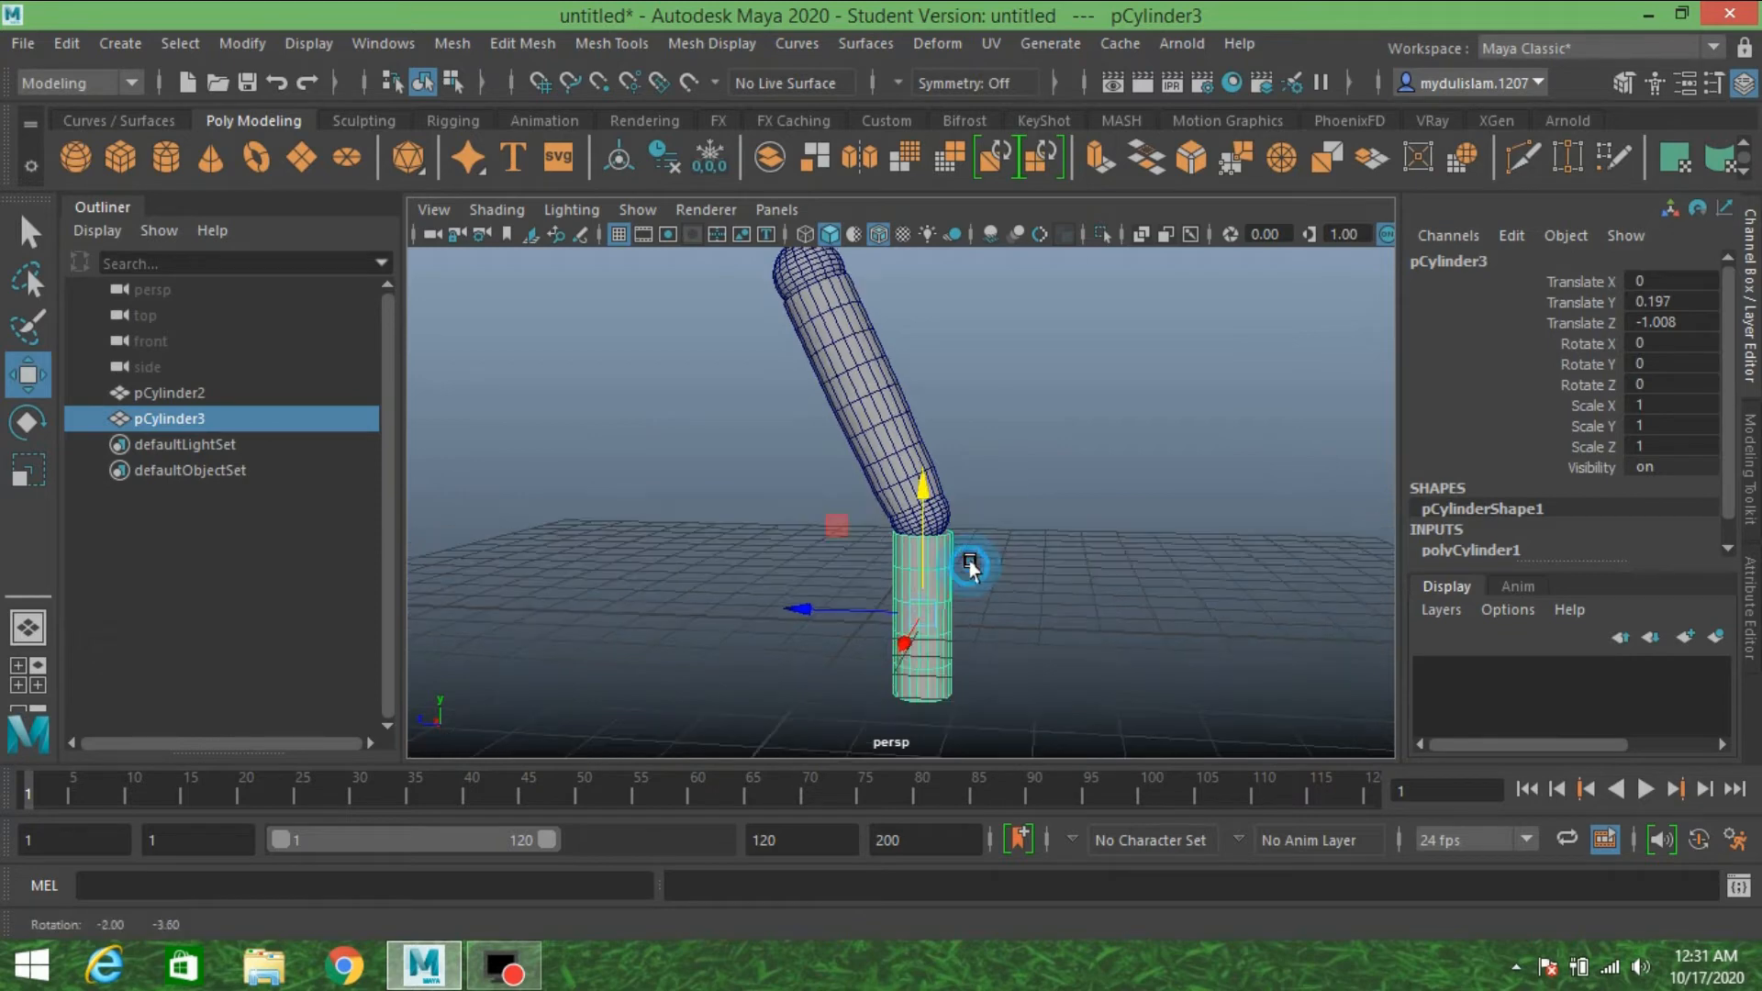
- Select the capsule and the lower cylinder and freeze their transformations
left_click_drag(771, 365, 1016, 623)
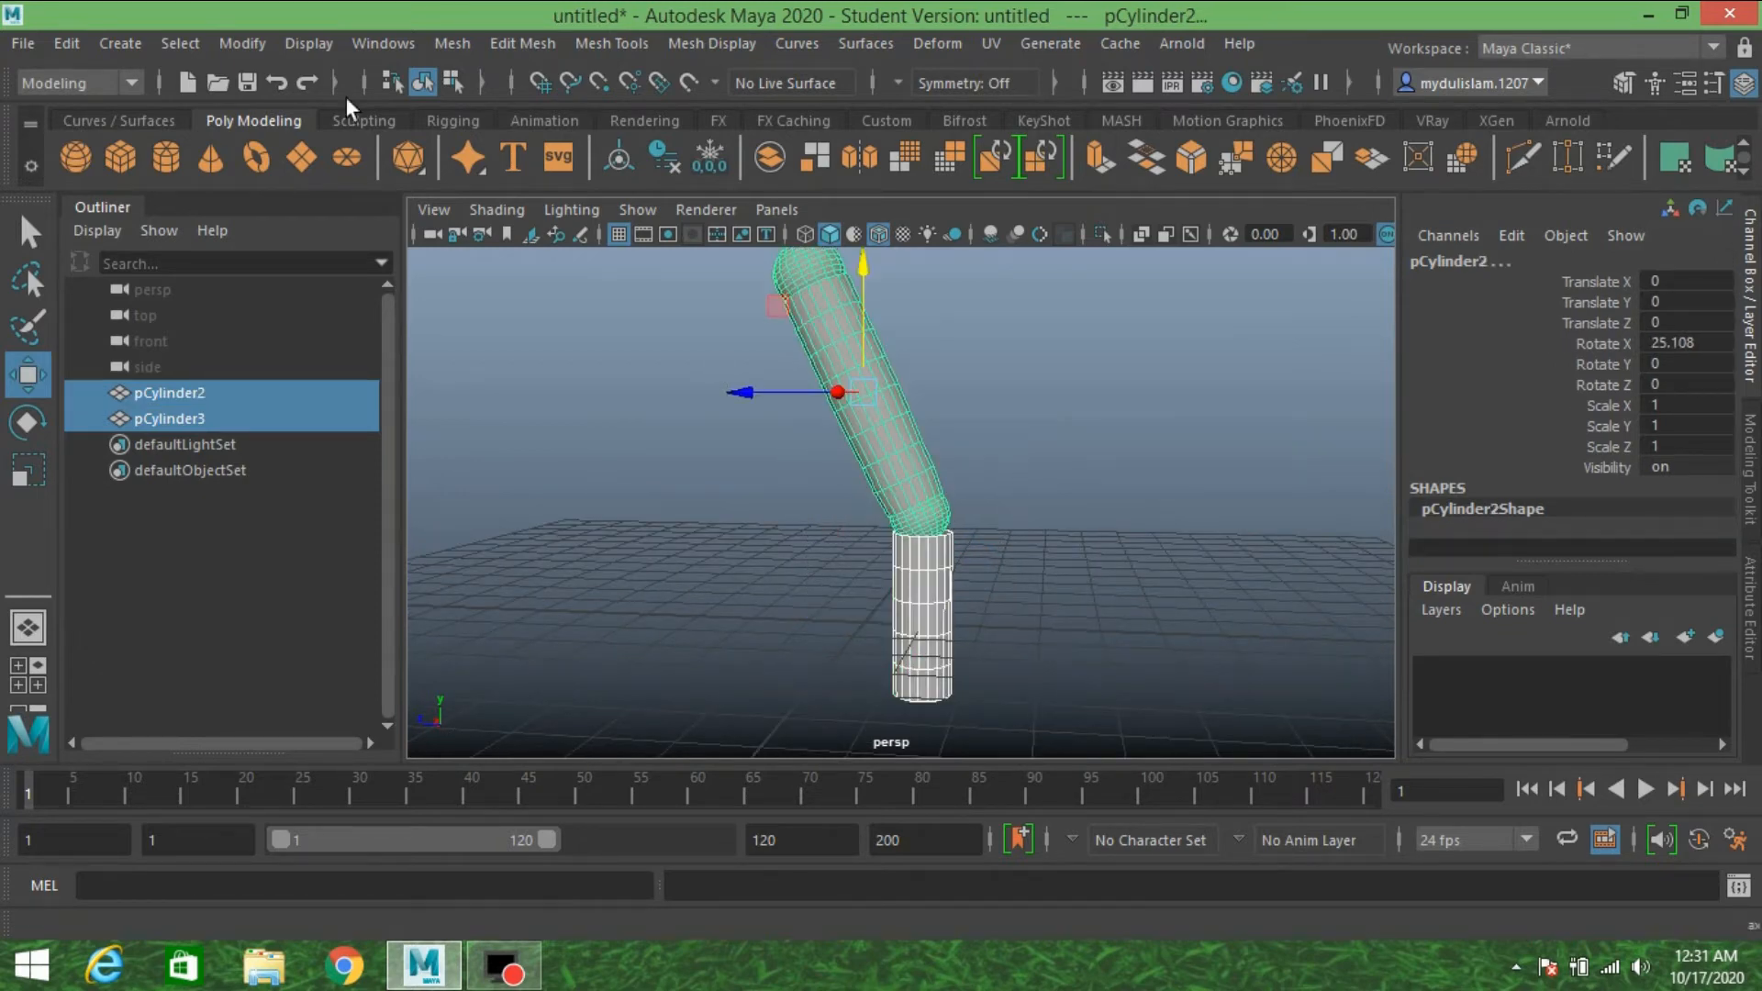
left_click(262, 46)
left_click(316, 163)
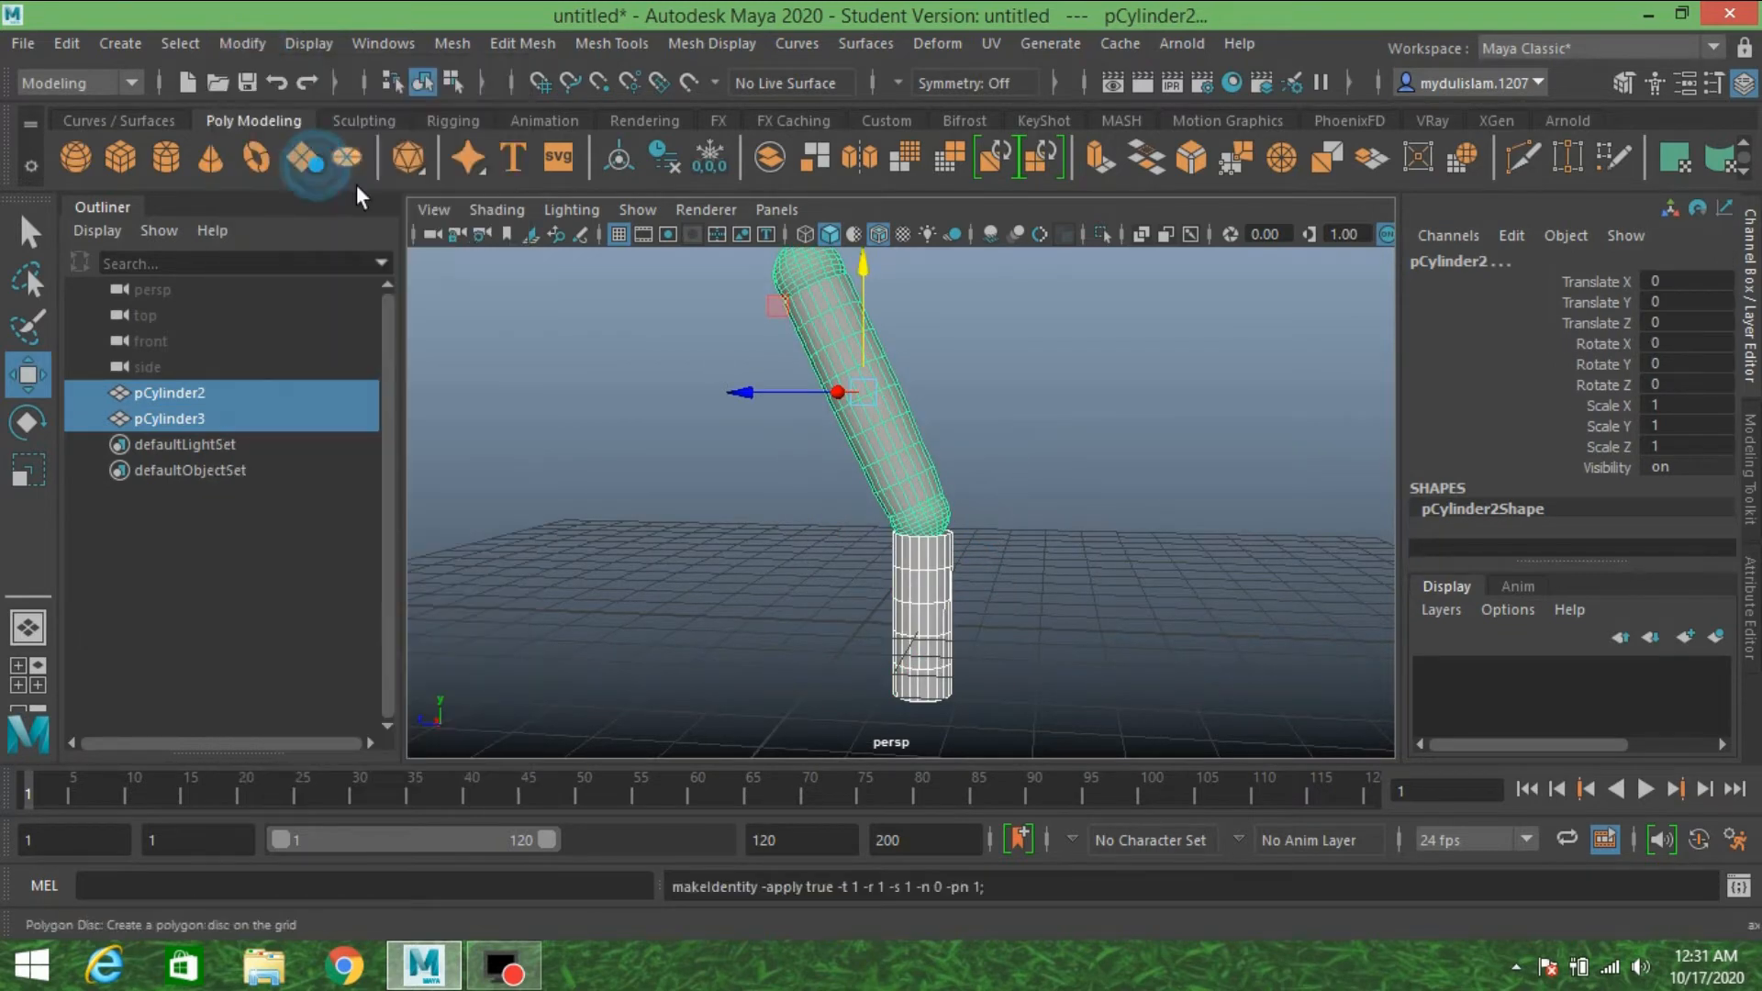
- In the side view, scale the three lowest vertex rings of the lower cylinder inward to taper its end
scroll(908, 411, "up", 5)
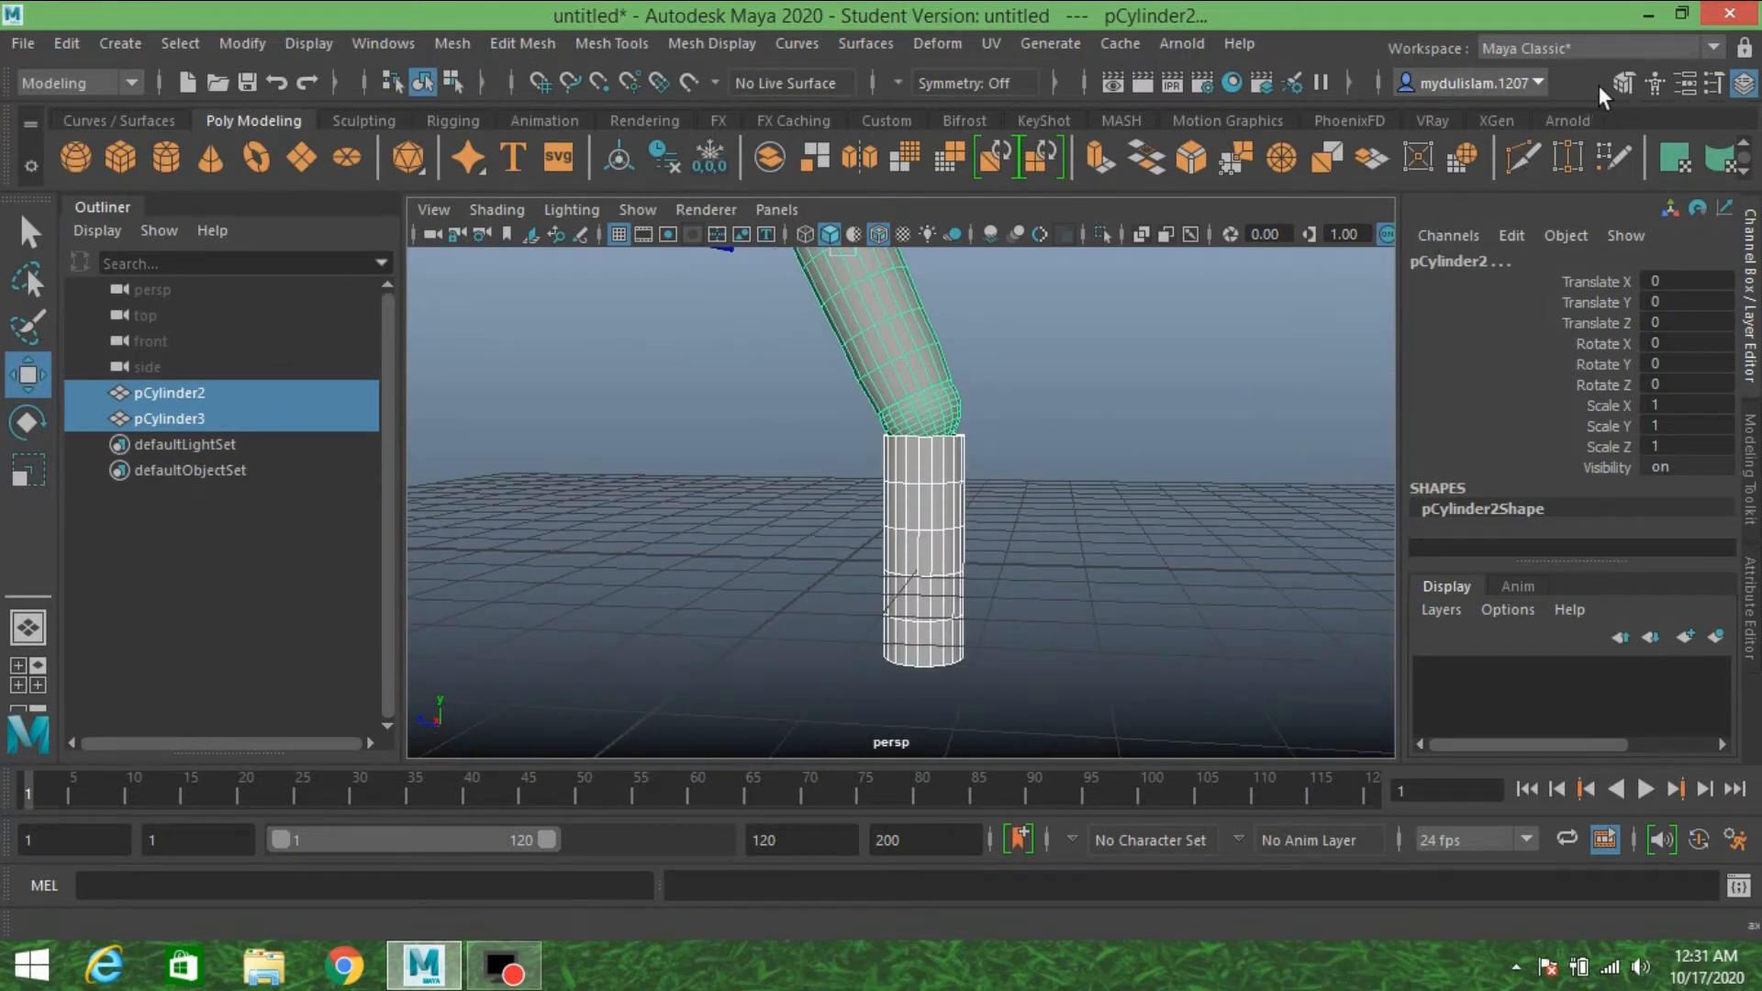
left_click(1623, 83)
left_click(1510, 298)
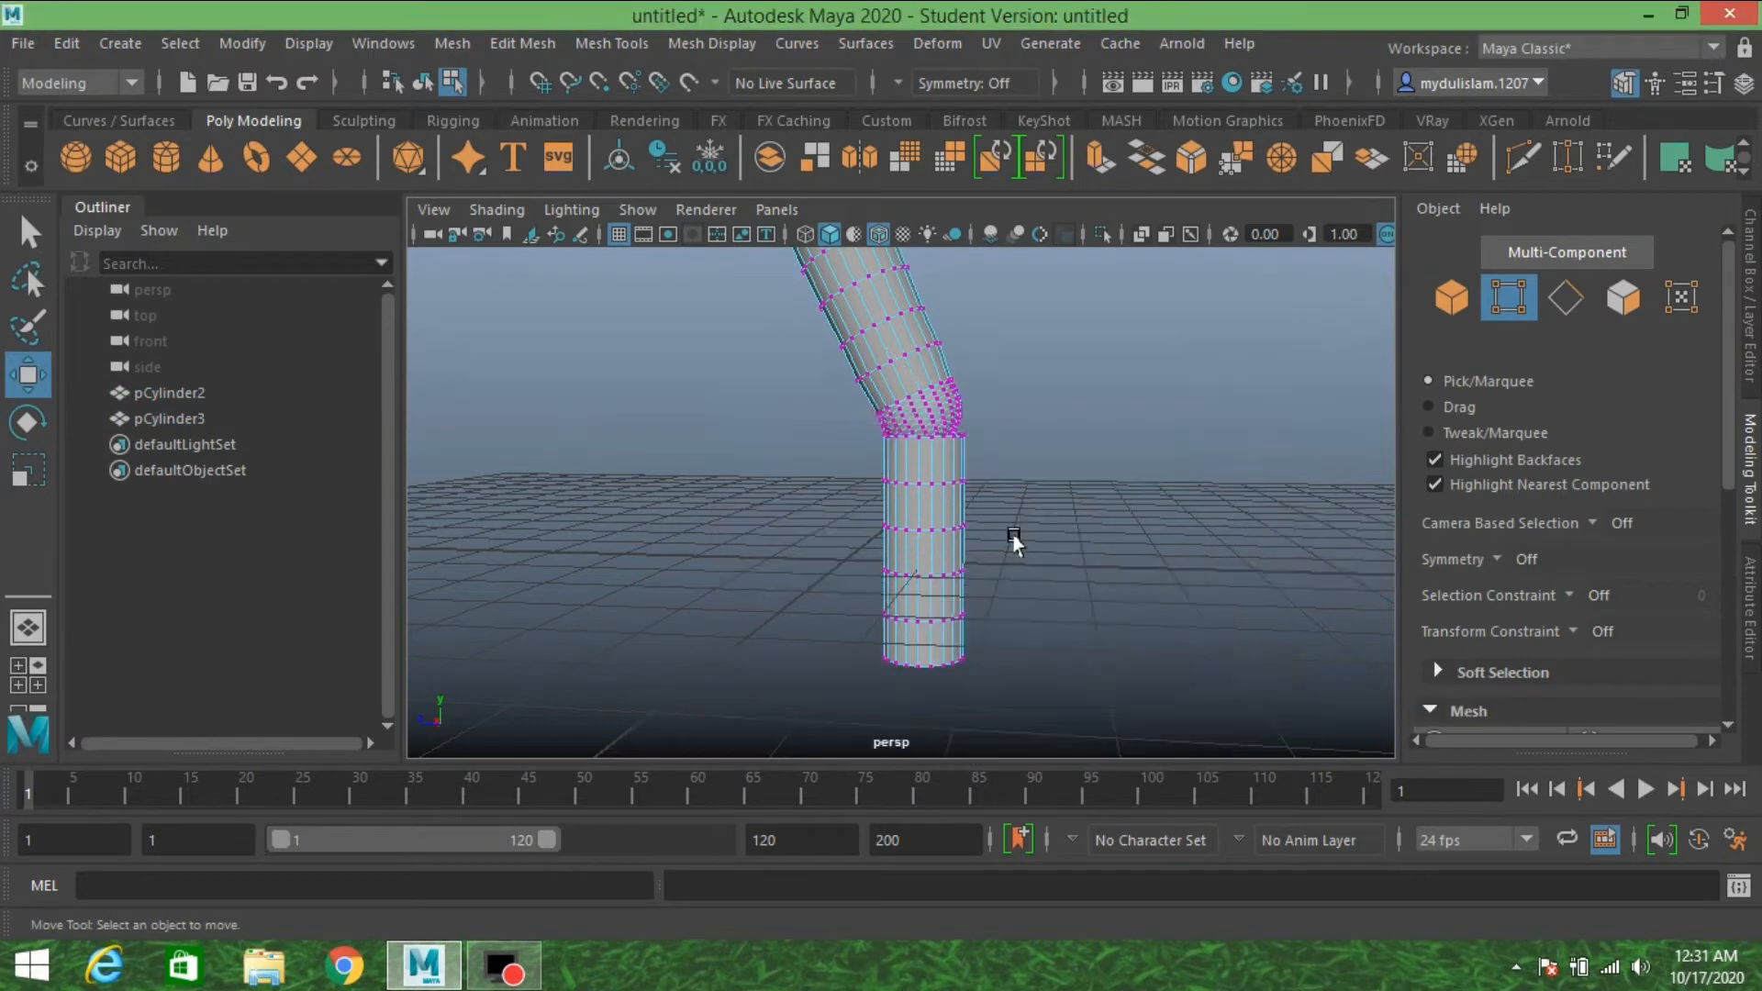
key("space")
key("space")
scroll(1056, 606, "down", 5)
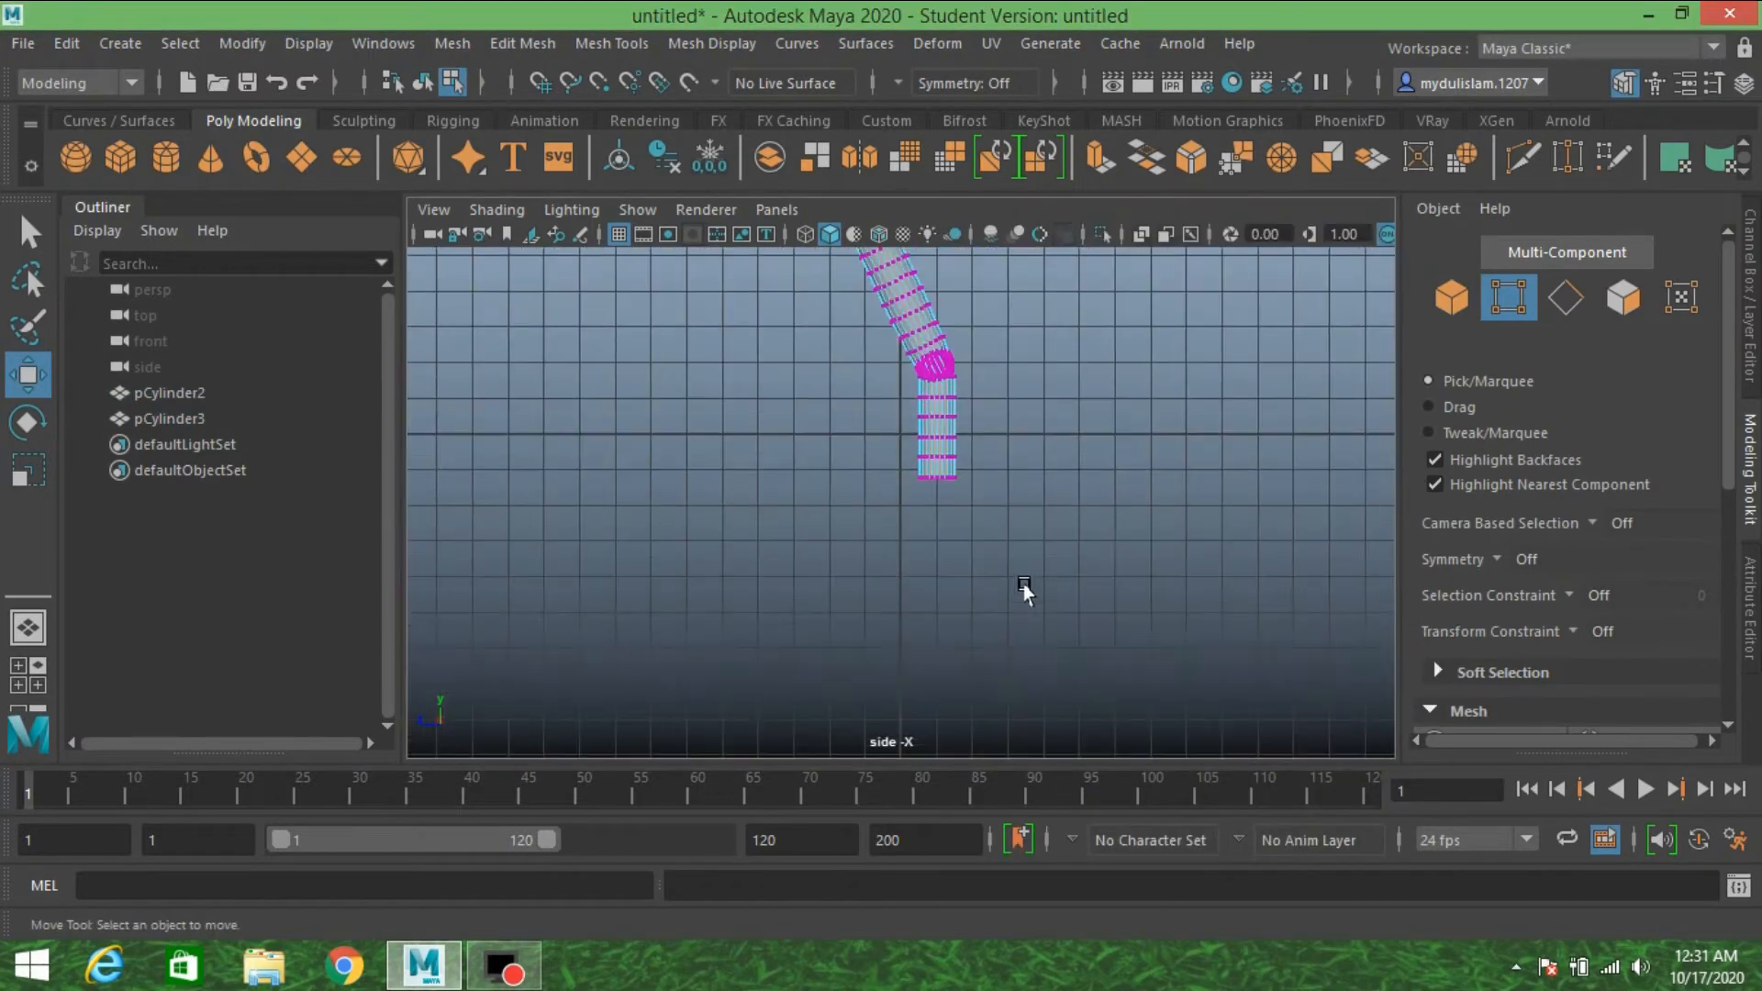
scroll(1019, 578, "up", 2)
scroll(1008, 554, "up", 3)
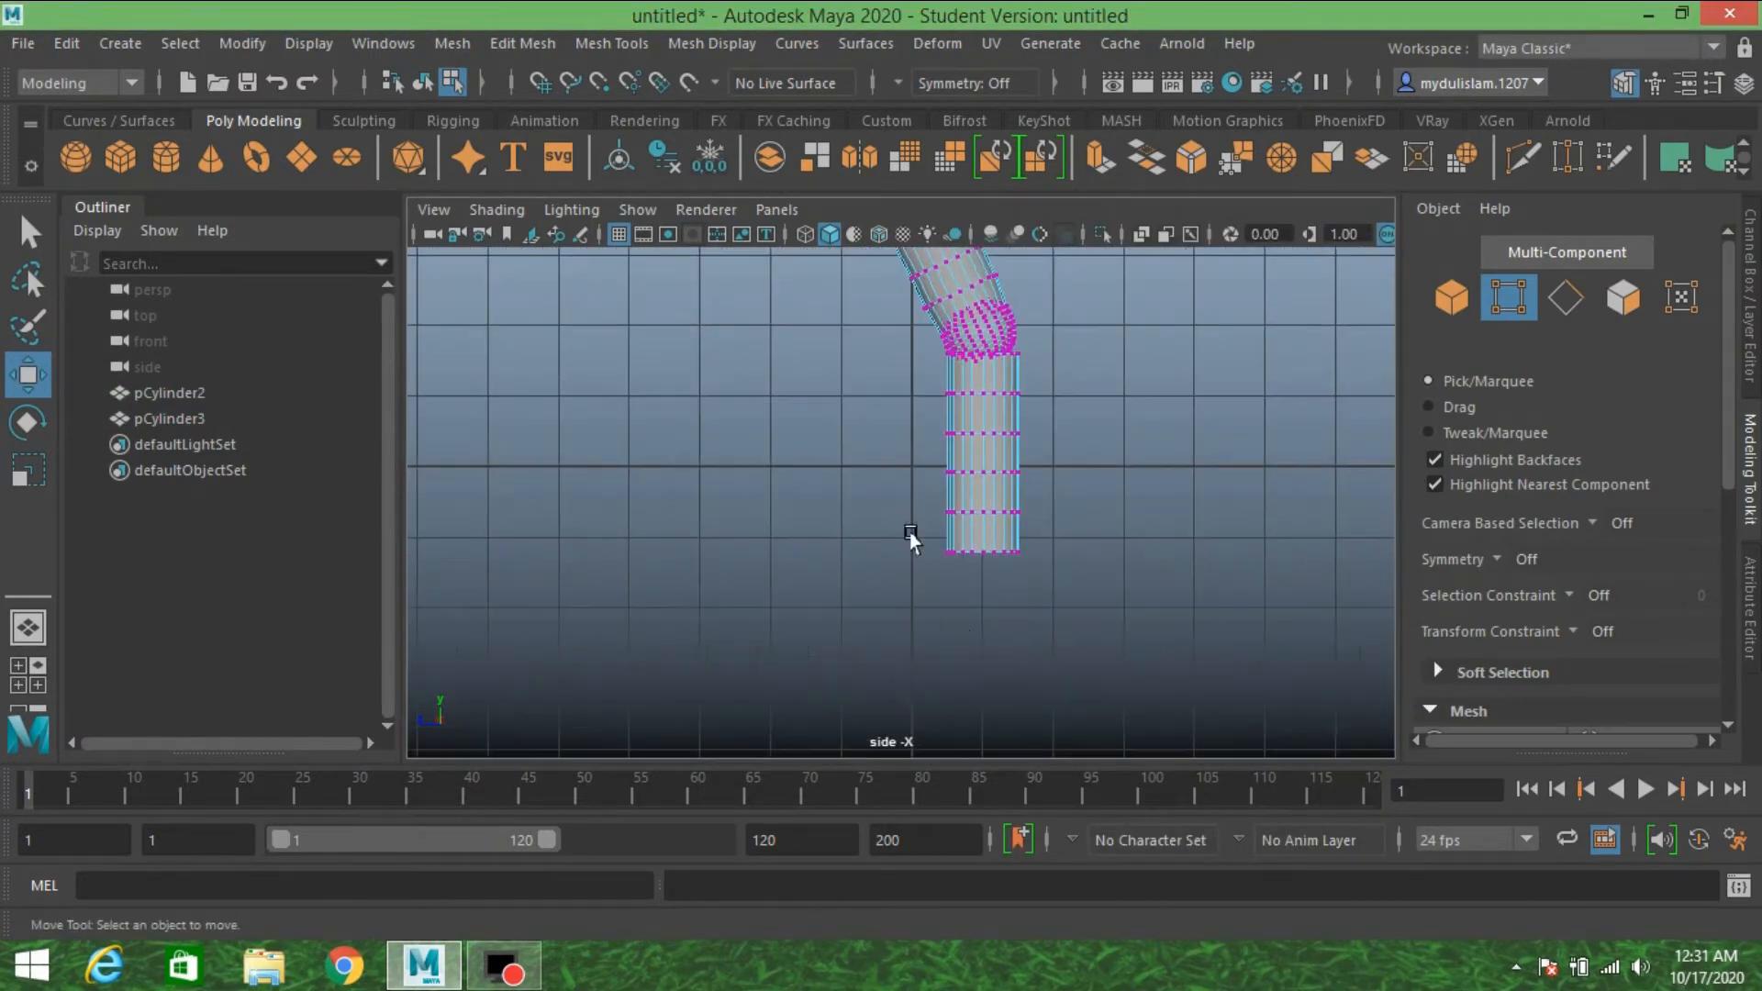
left_click_drag(900, 454, 1030, 593)
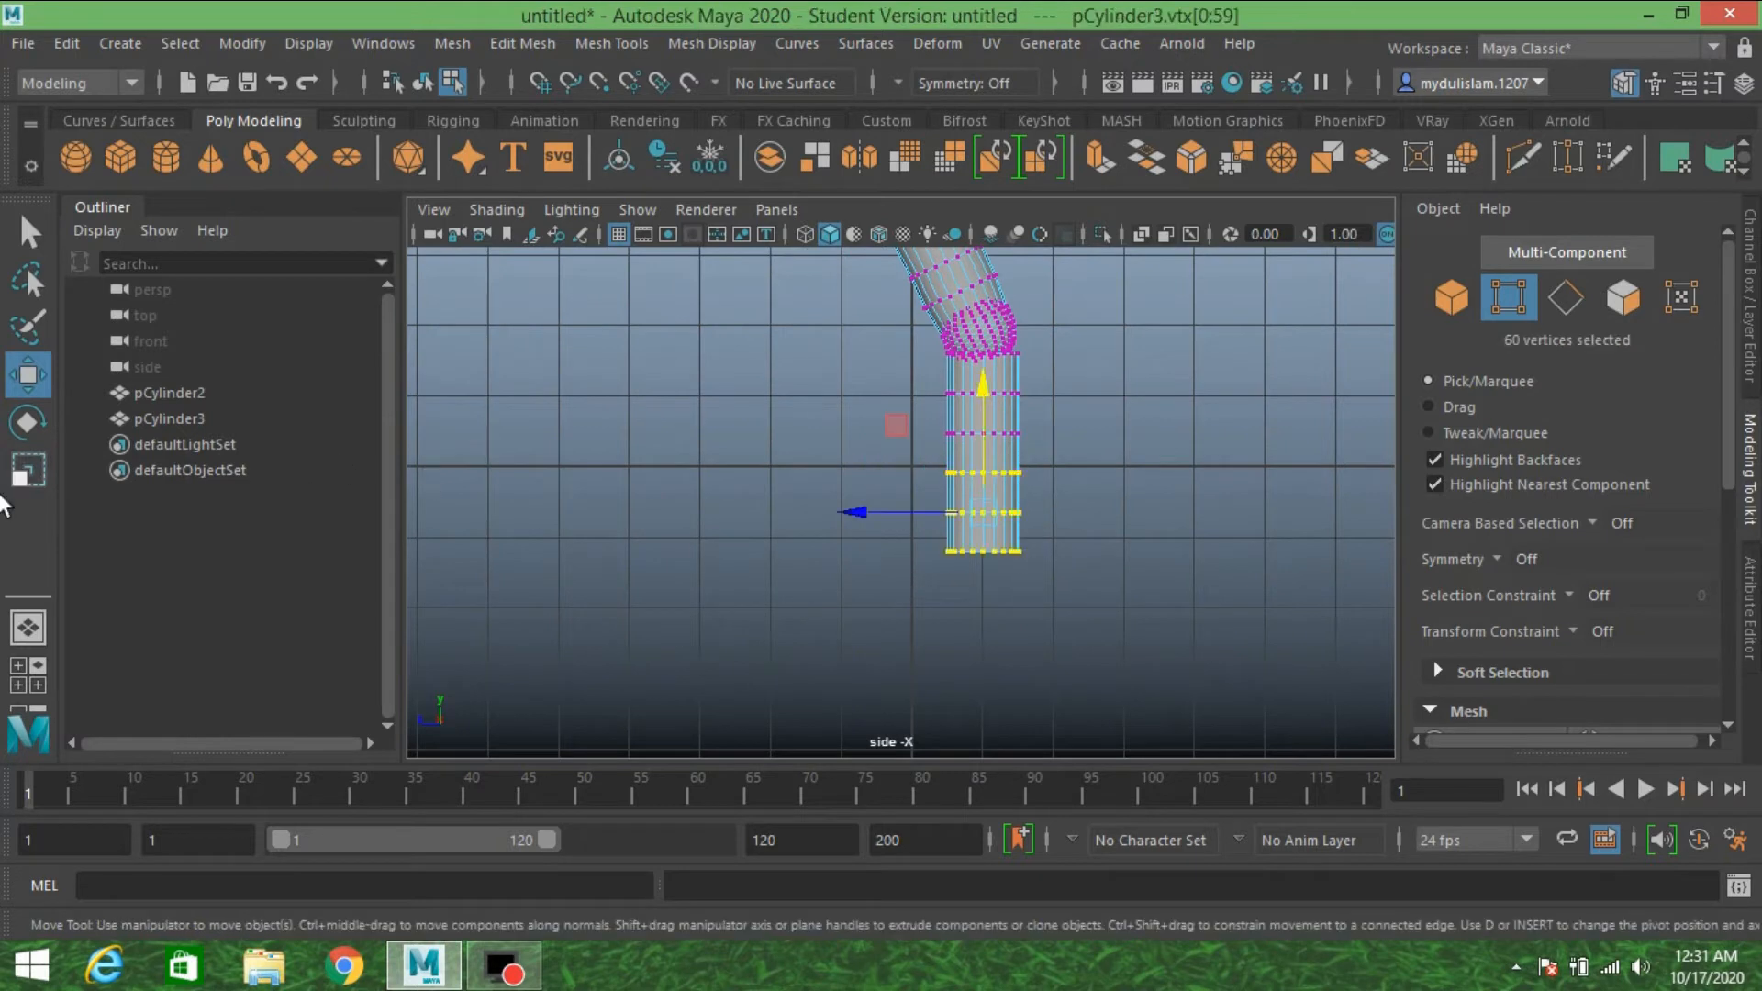
key("r")
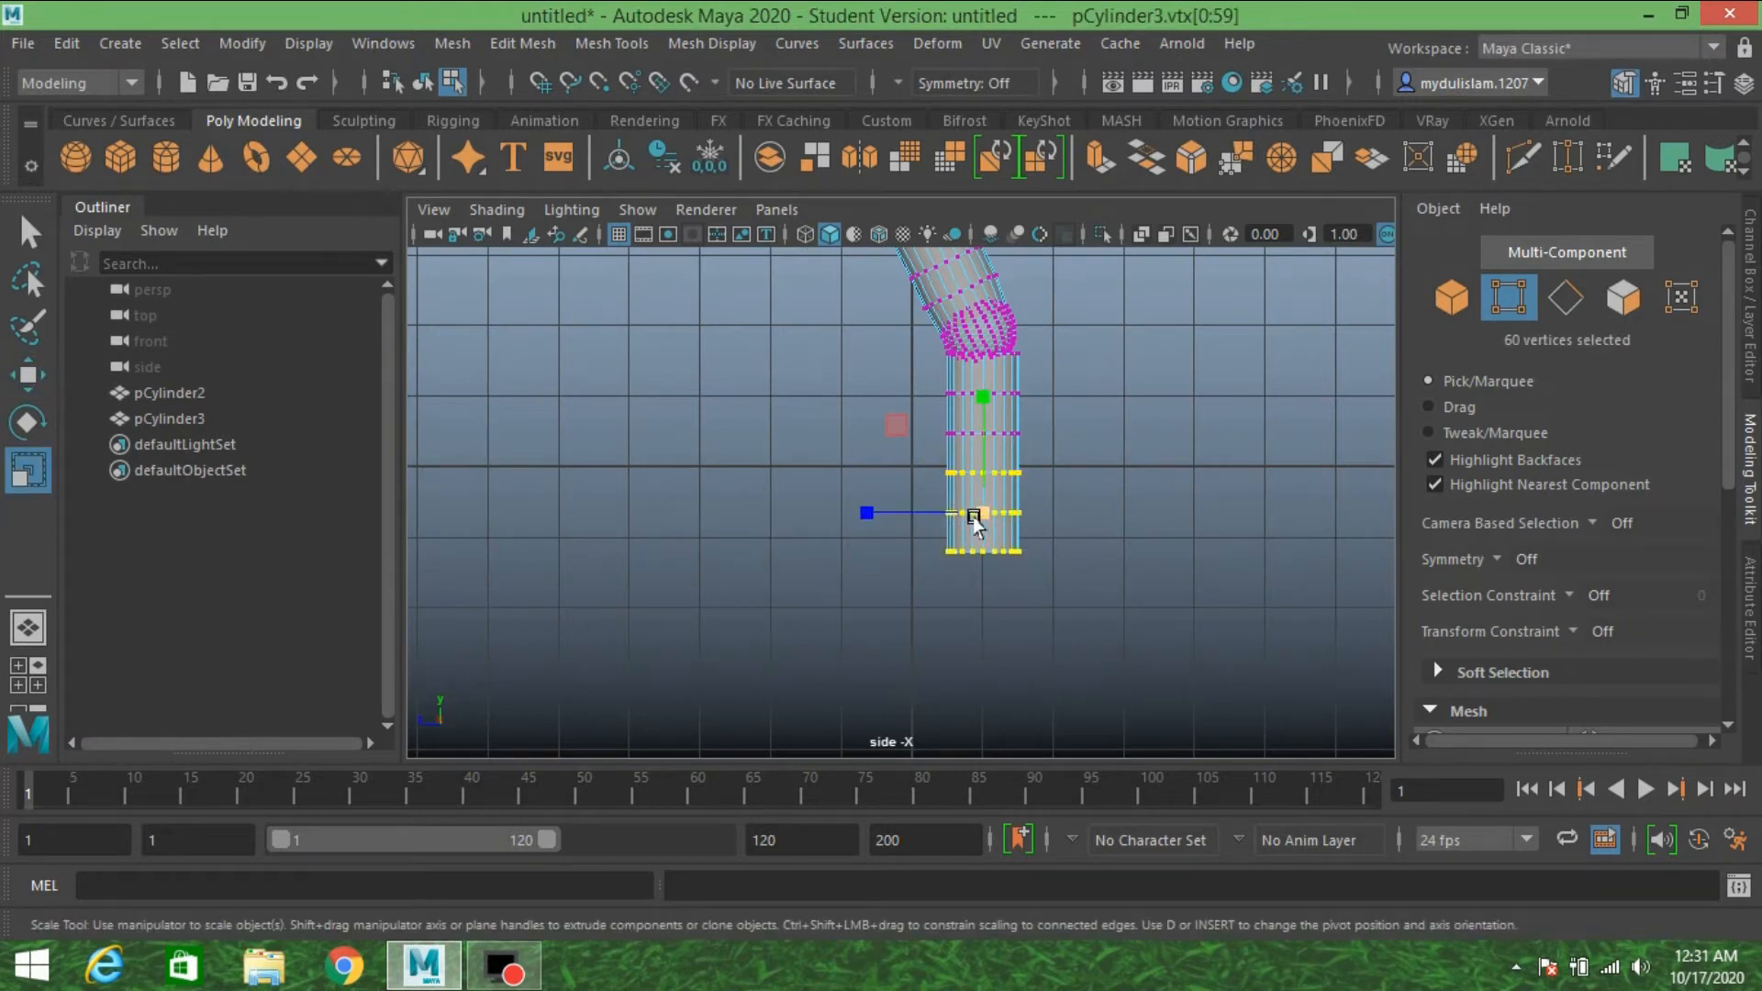
left_click_drag(980, 514, 962, 522)
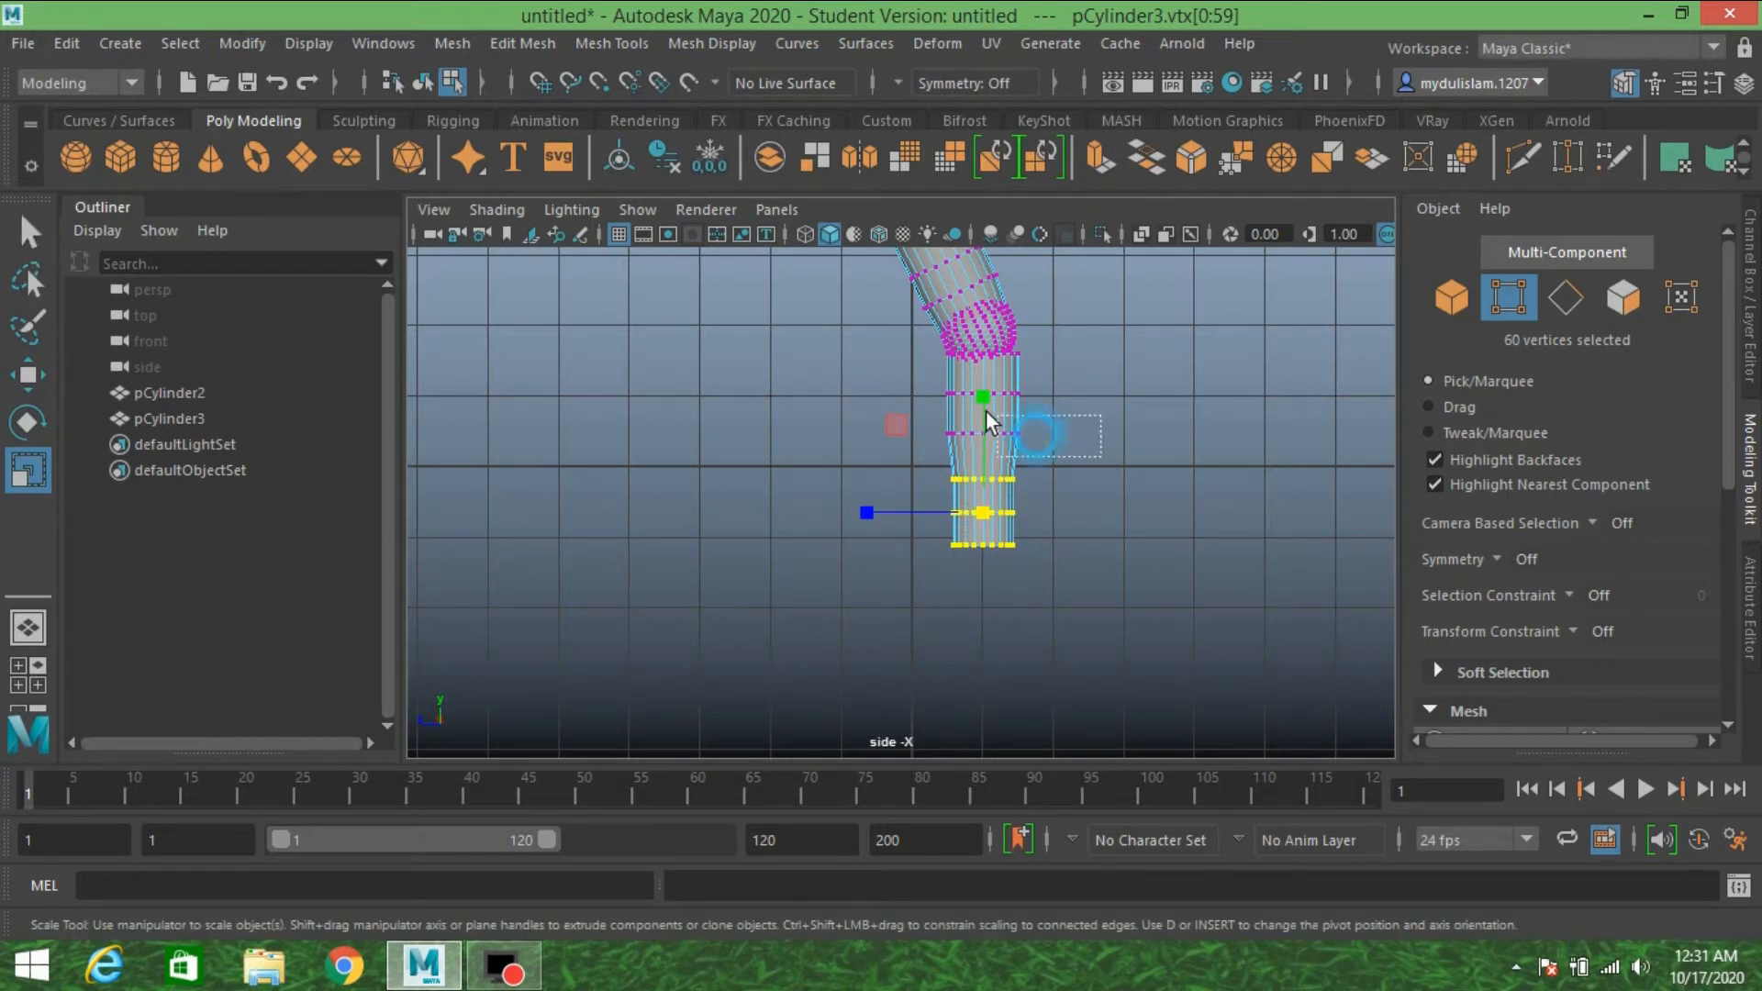
- Narrow the lower cylinder's next vertex ring up slightly and return to object selection with that cylinder selected
mouse_move(986, 410)
left_mouse_down()
mouse_move(912, 424)
mouse_move(976, 437)
left_mouse_up()
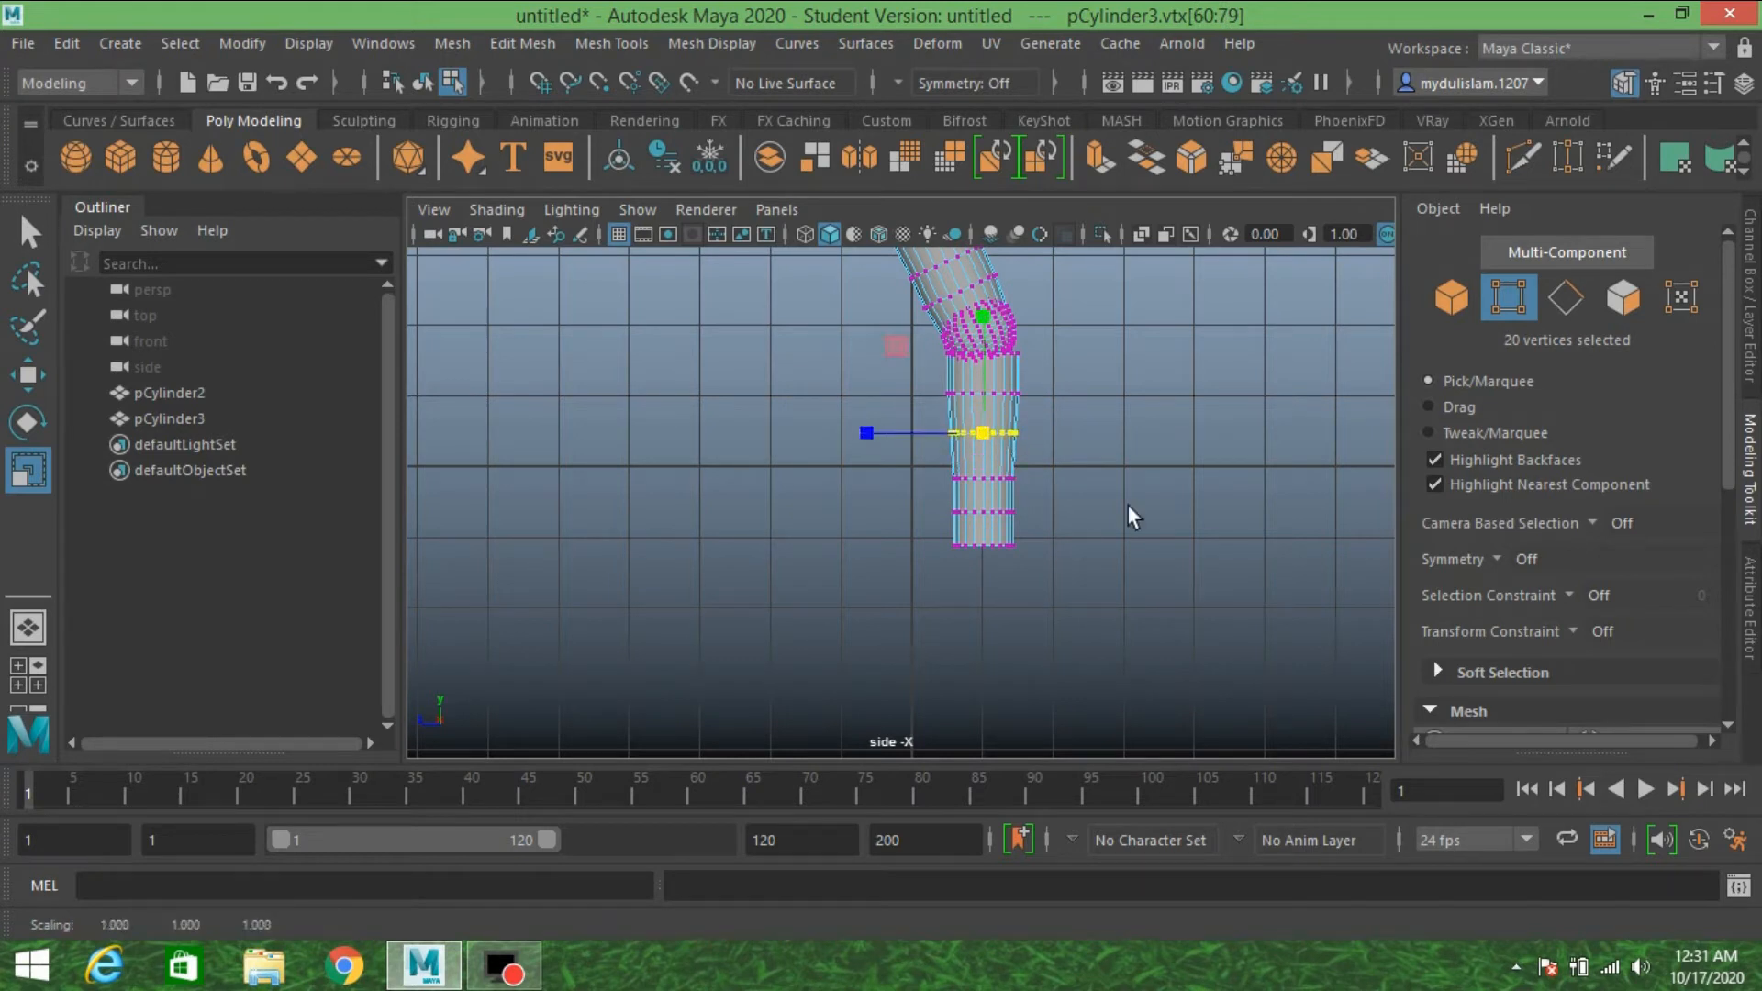
left_click(1436, 291)
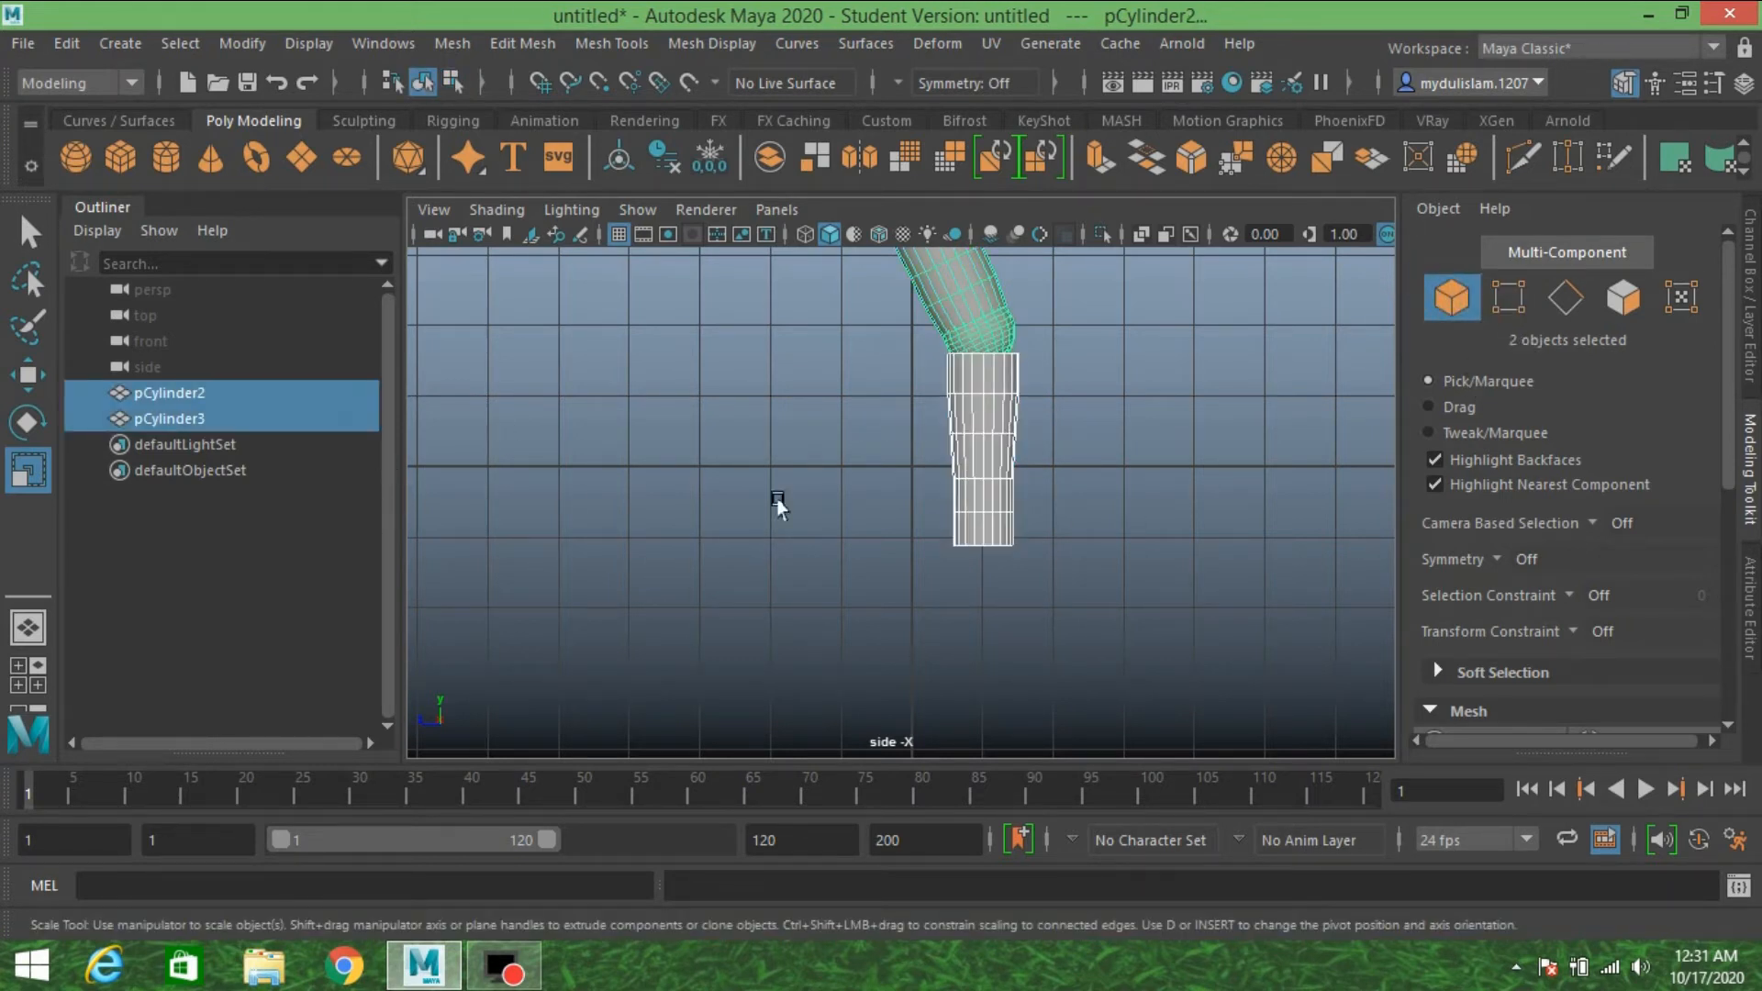
left_click(975, 470)
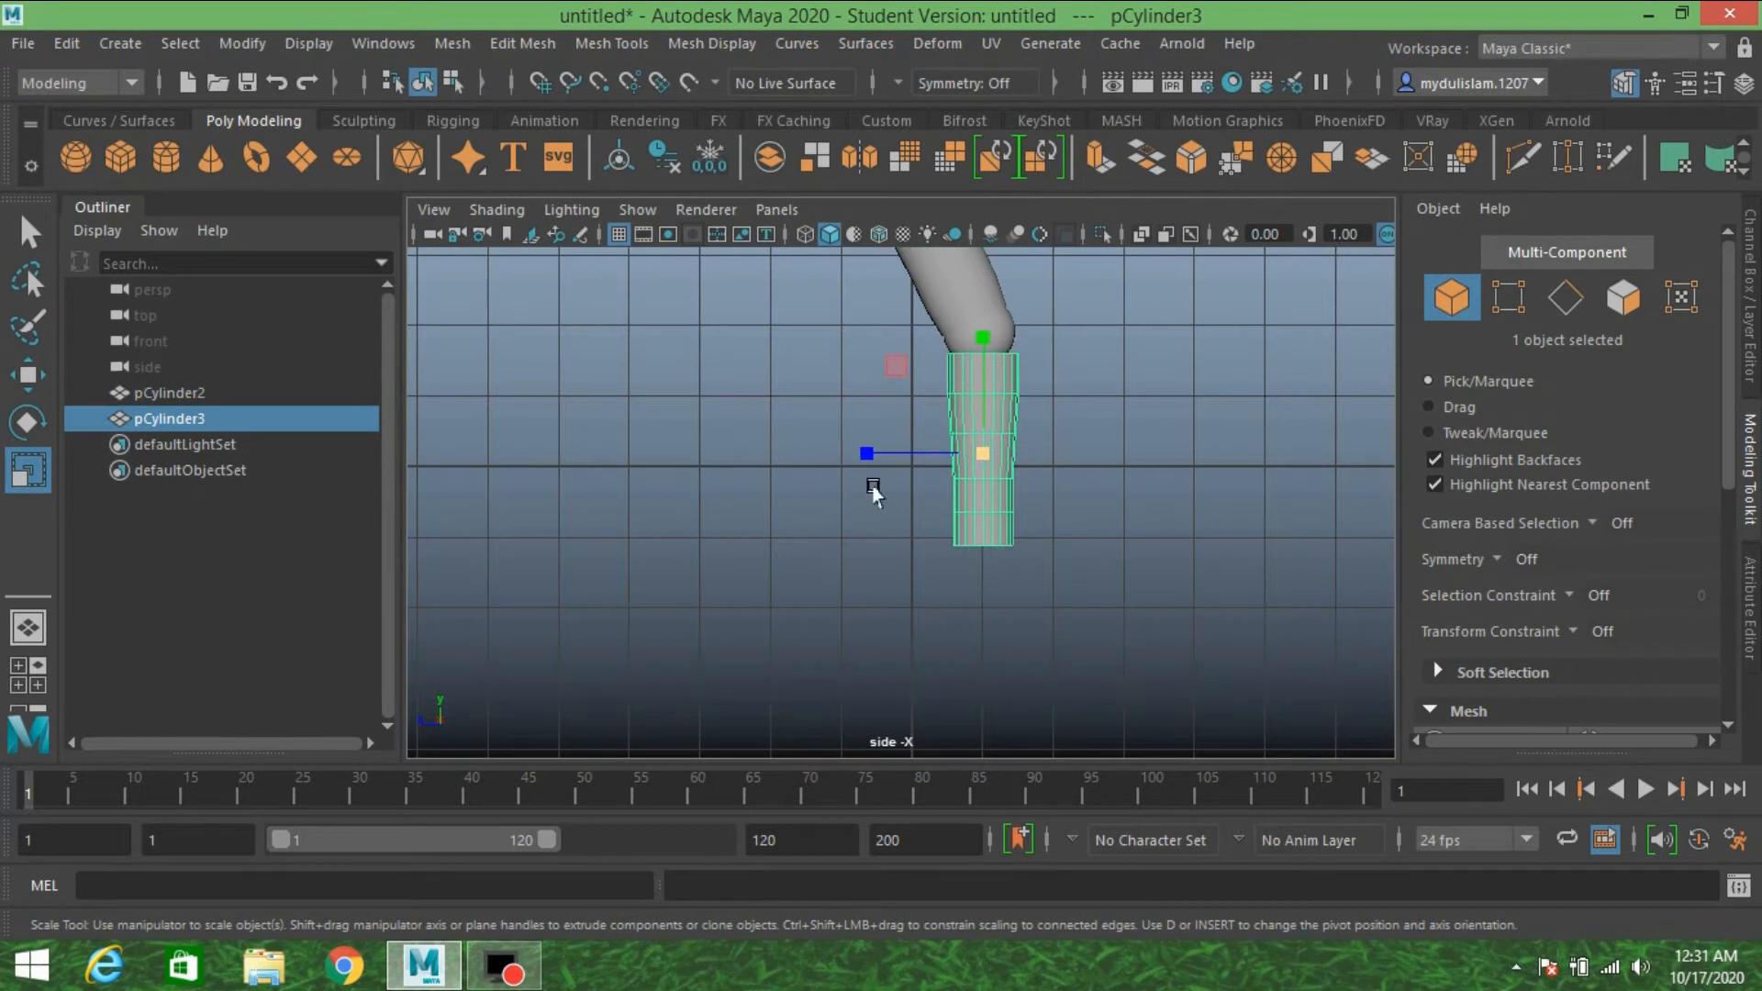
- Create a polygon sphere over the lower cylinder and set its radius to 0.4
left_click(87, 156)
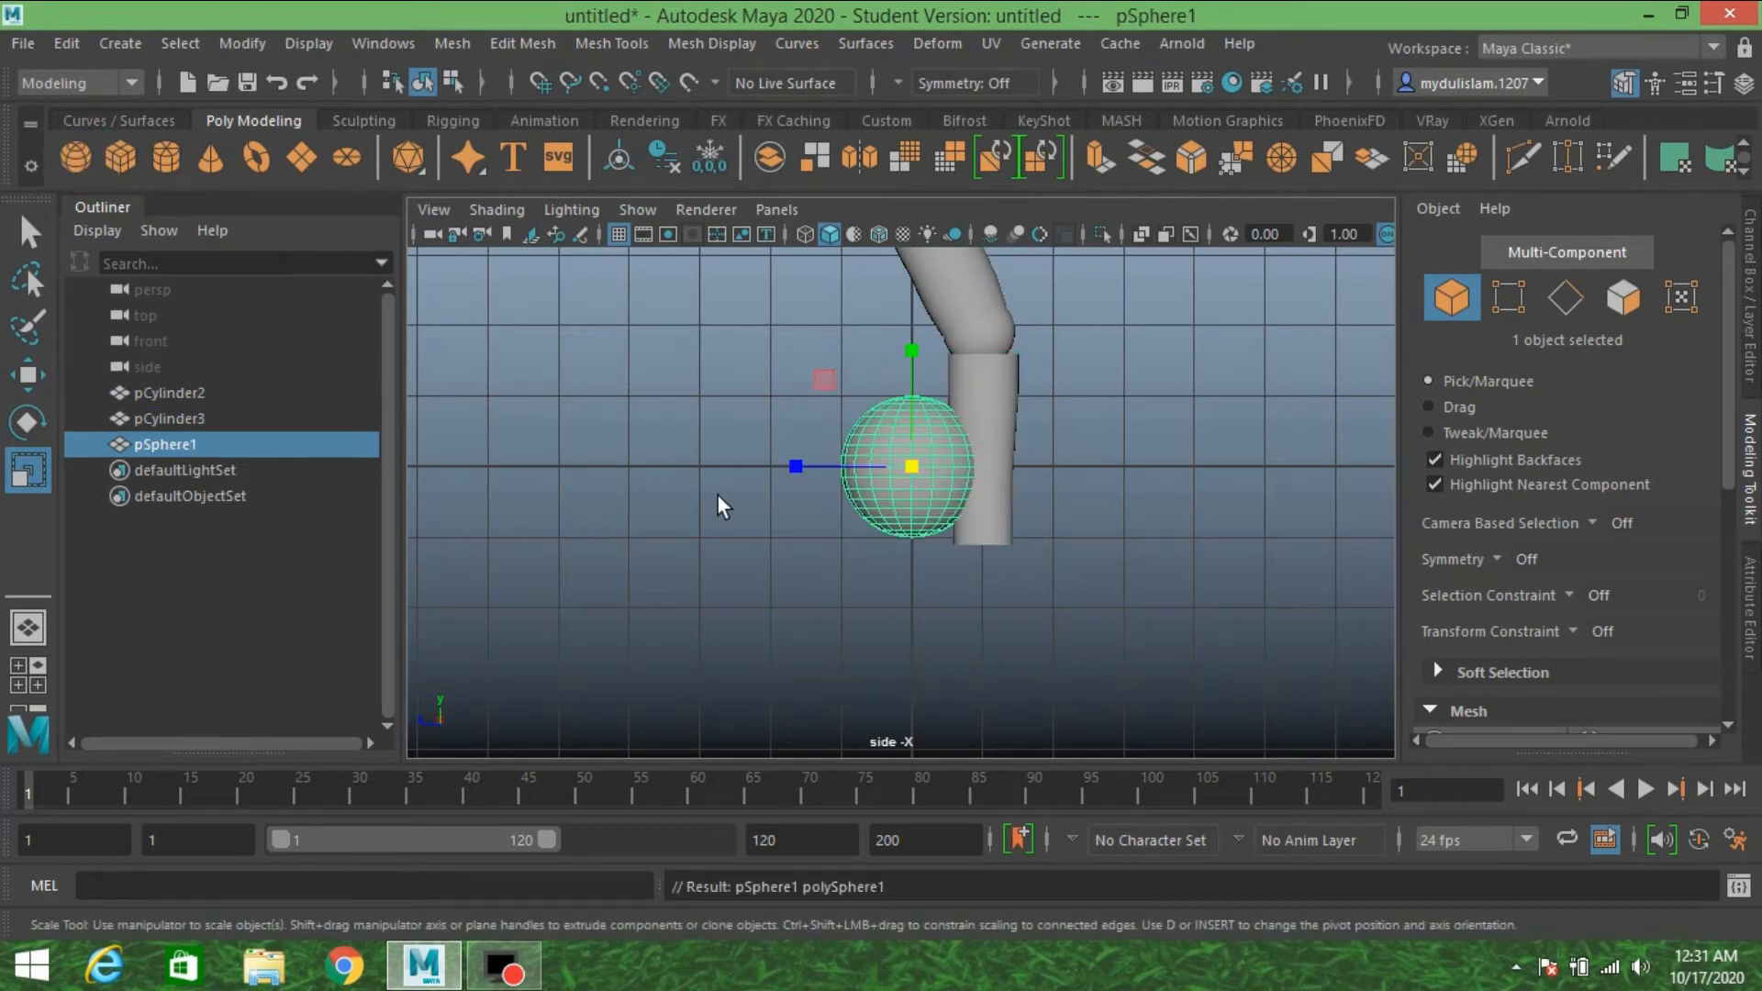
left_click(27, 374)
left_click_drag(787, 468, 831, 485)
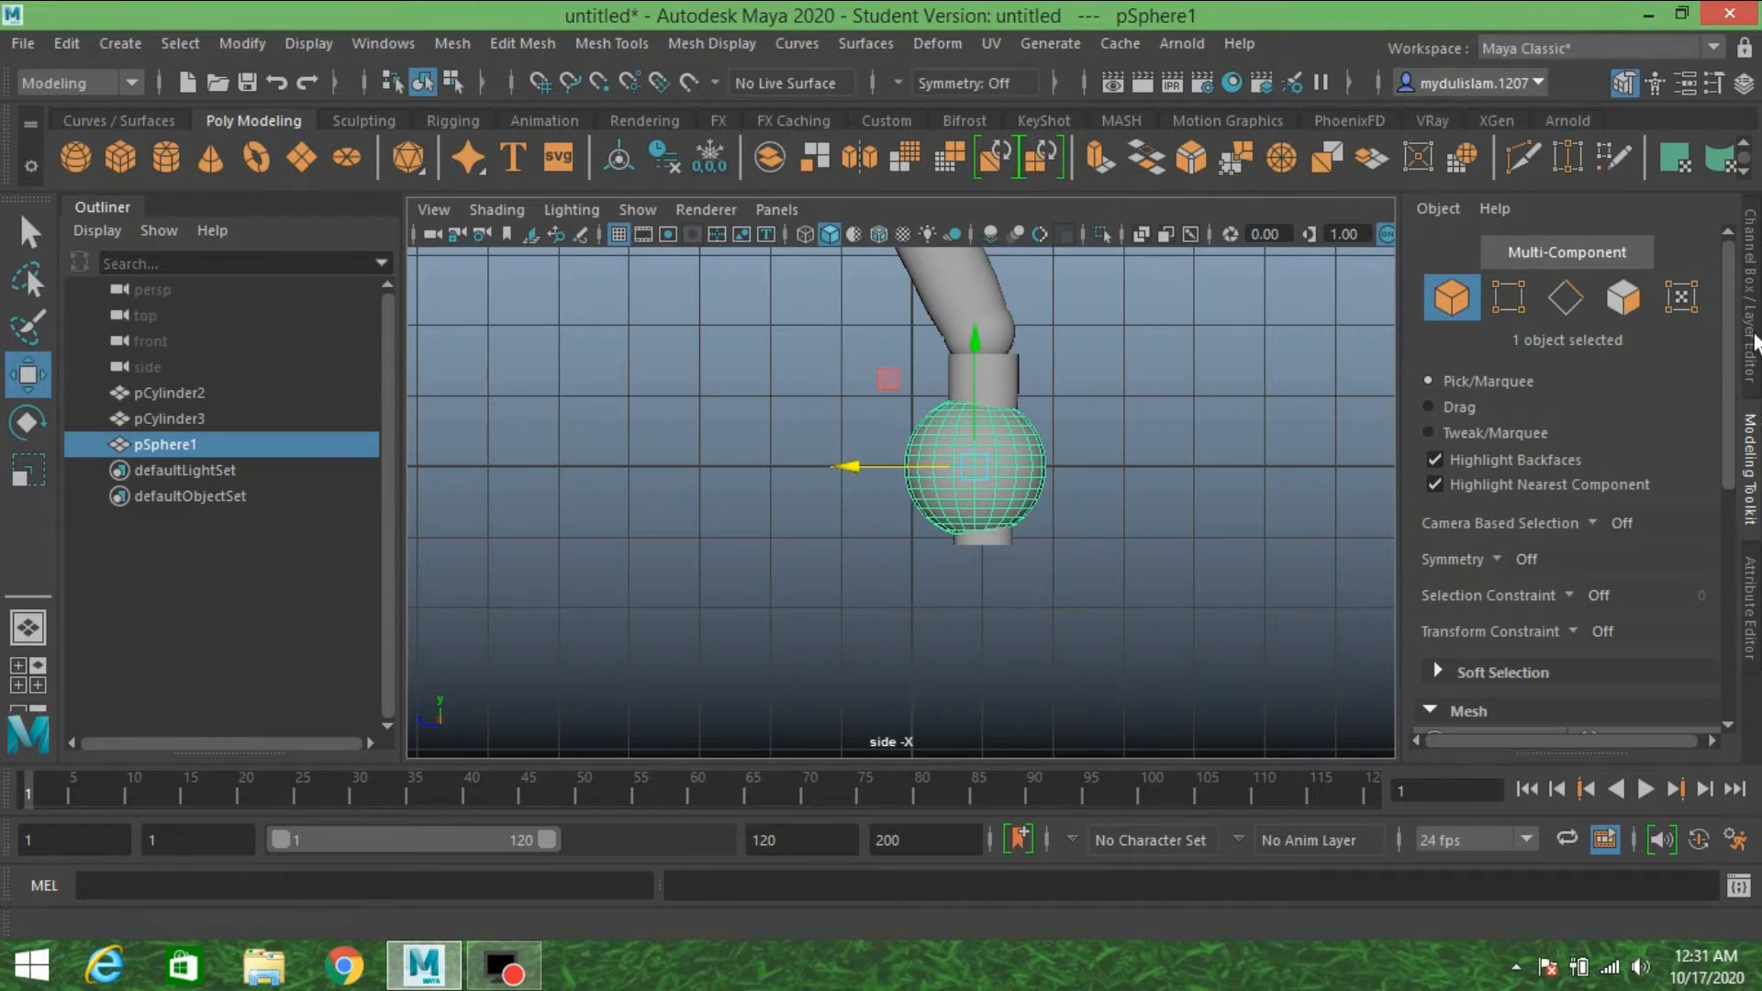
left_click(1750, 293)
scroll(1577, 471, "down", 1)
left_click(1483, 531)
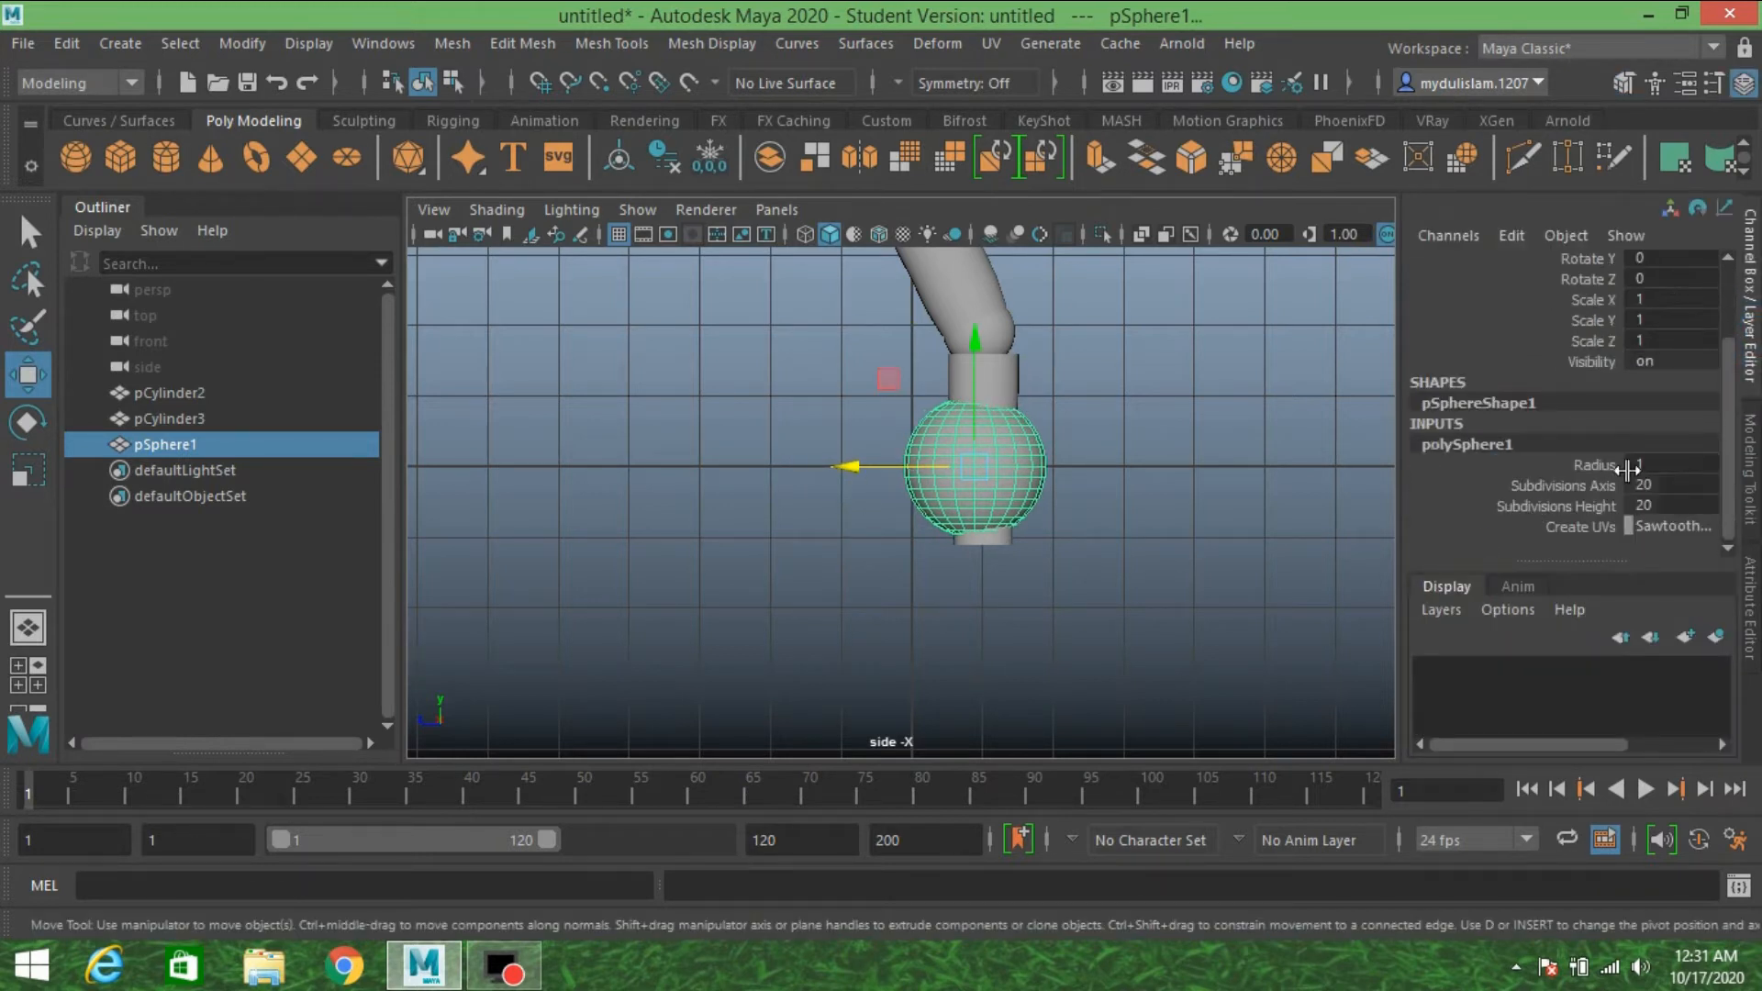
double_click(1639, 465)
key("Return")
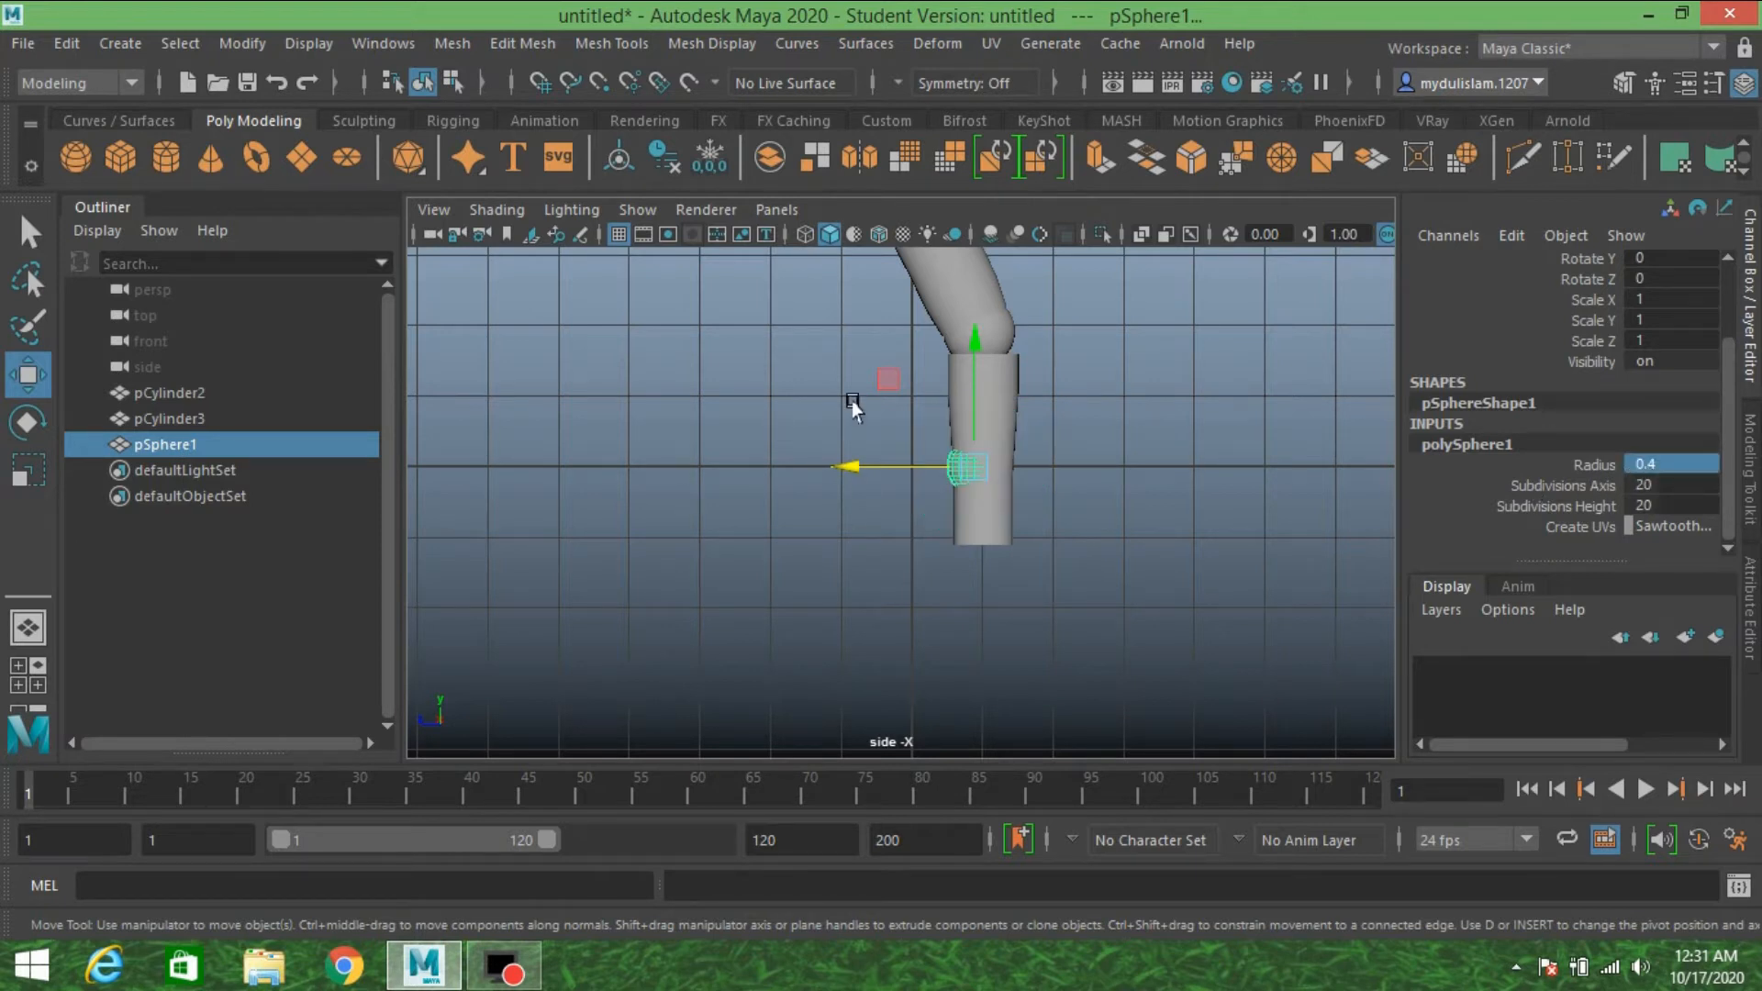
- Position the sphere at the lower cylinder's bottom end, at about -1.242 on Y and -1.004 on Z
left_click_drag(950, 360, 1009, 447)
left_click_drag(861, 556, 857, 570)
left_click(1083, 502)
left_click(981, 562)
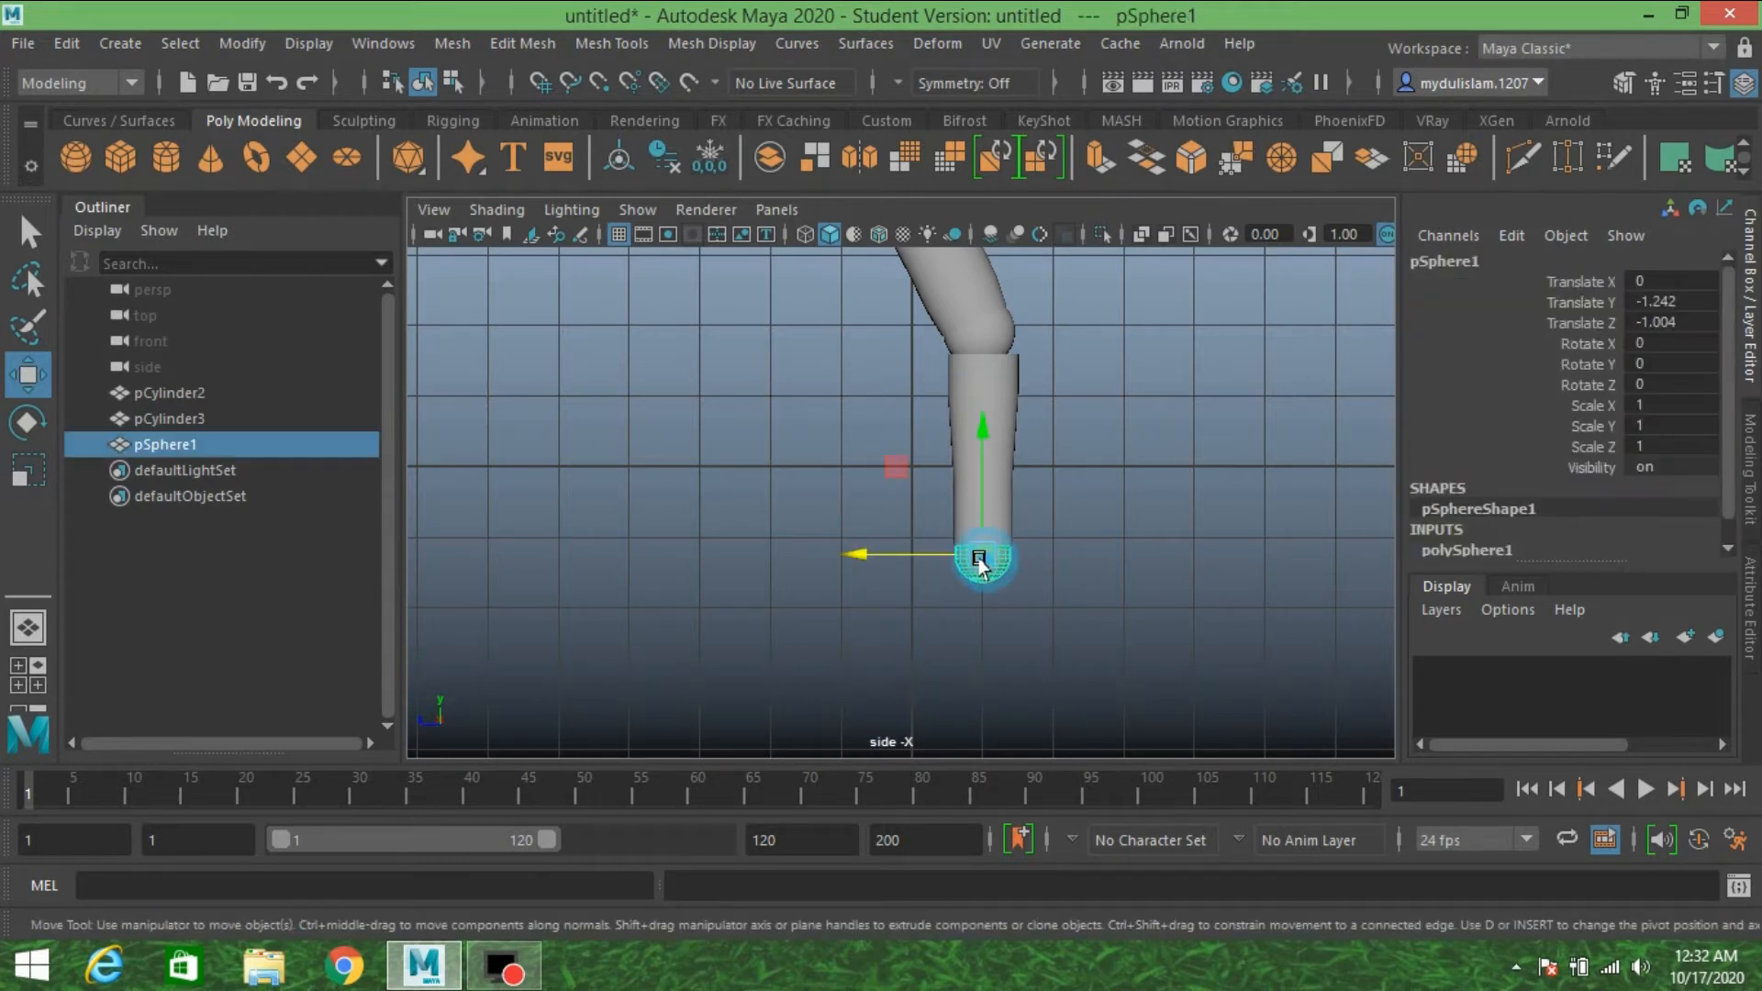
- Select the capsule, lower cylinder and sphere in the perspective view and raise them about 2.105 on Y
key("space")
key("space")
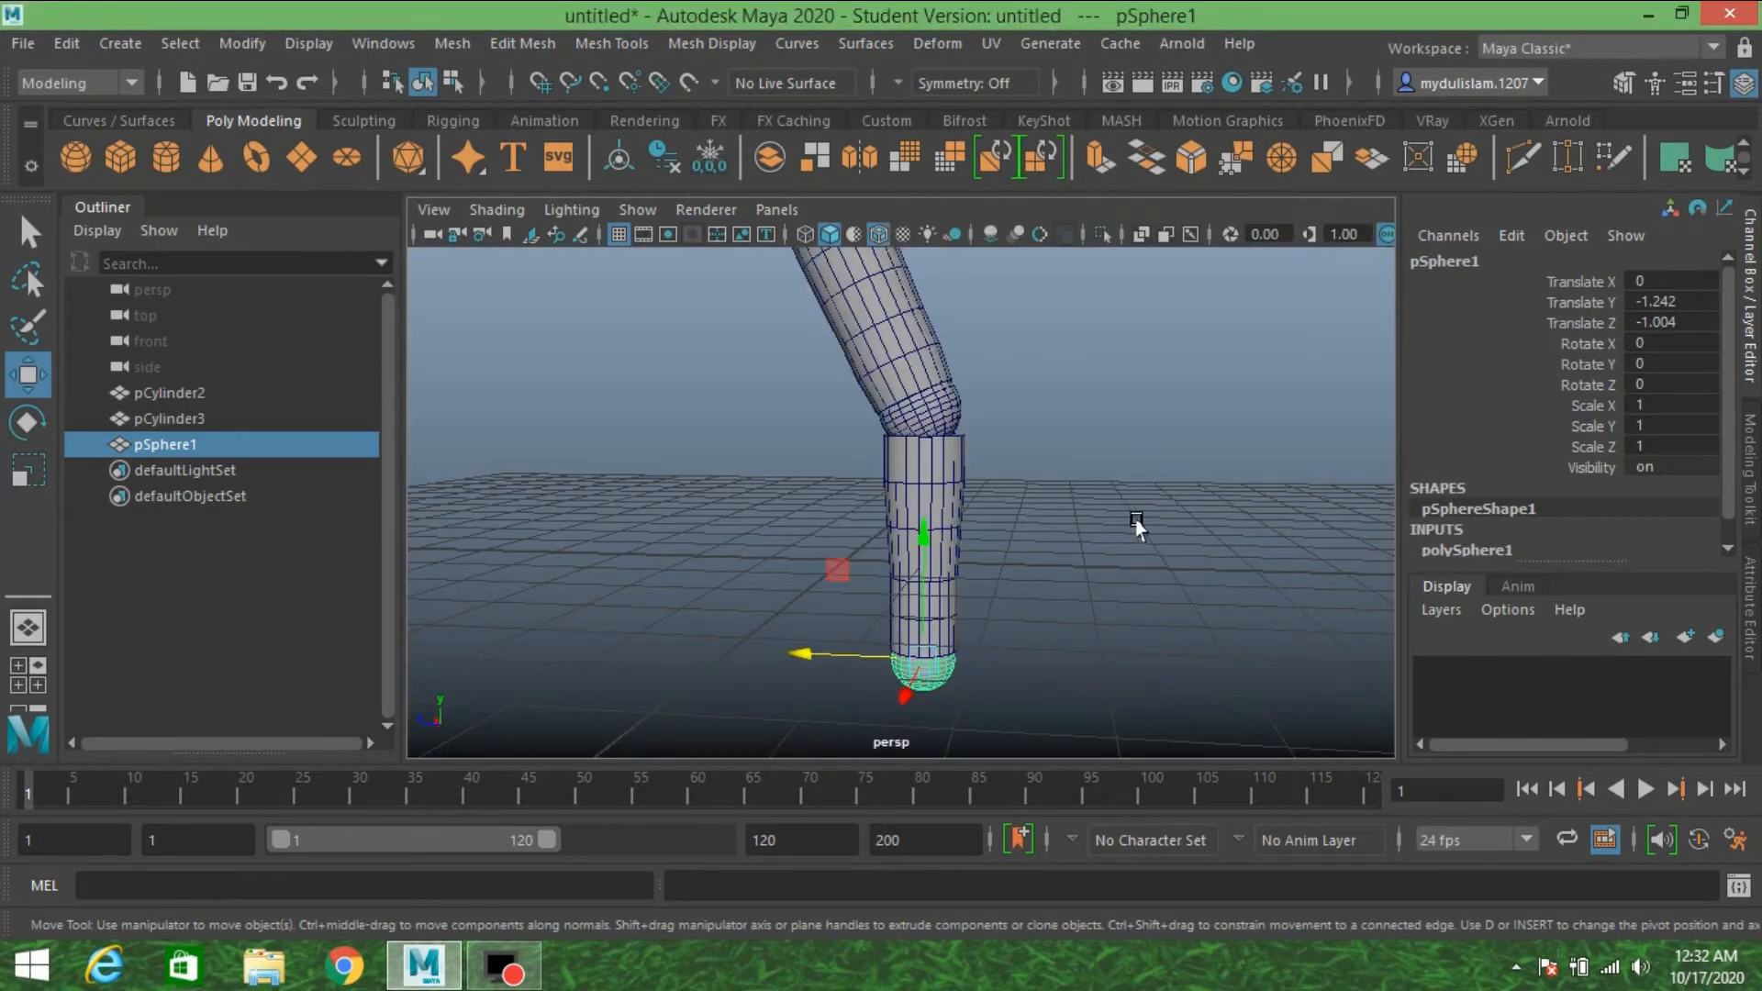
left_click_drag(1136, 525, 1038, 425, "alt")
right_click_drag(1038, 425, 1100, 567, "alt")
middle_click_drag(1083, 533, 1023, 344, "alt")
left_click_drag(1025, 521, 1069, 420, "alt")
left_click_drag(1053, 519, 770, 501, "alt")
left_click_drag(780, 326, 967, 581)
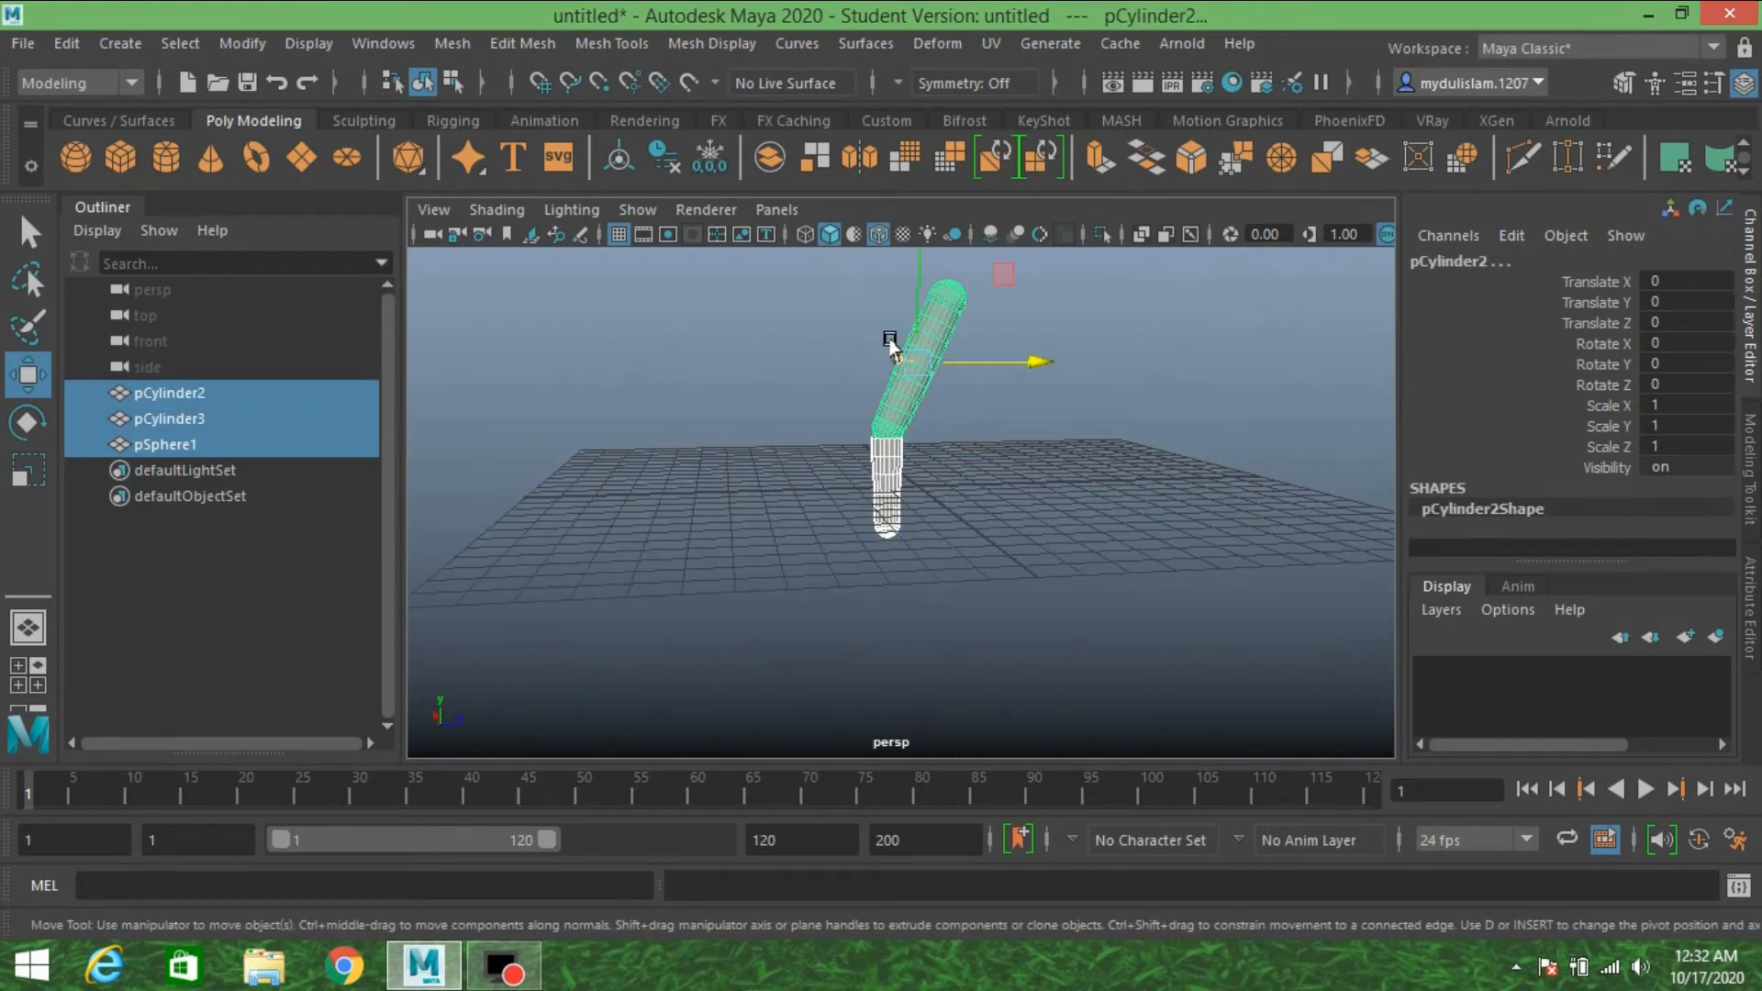
left_click_drag(917, 307, 915, 241)
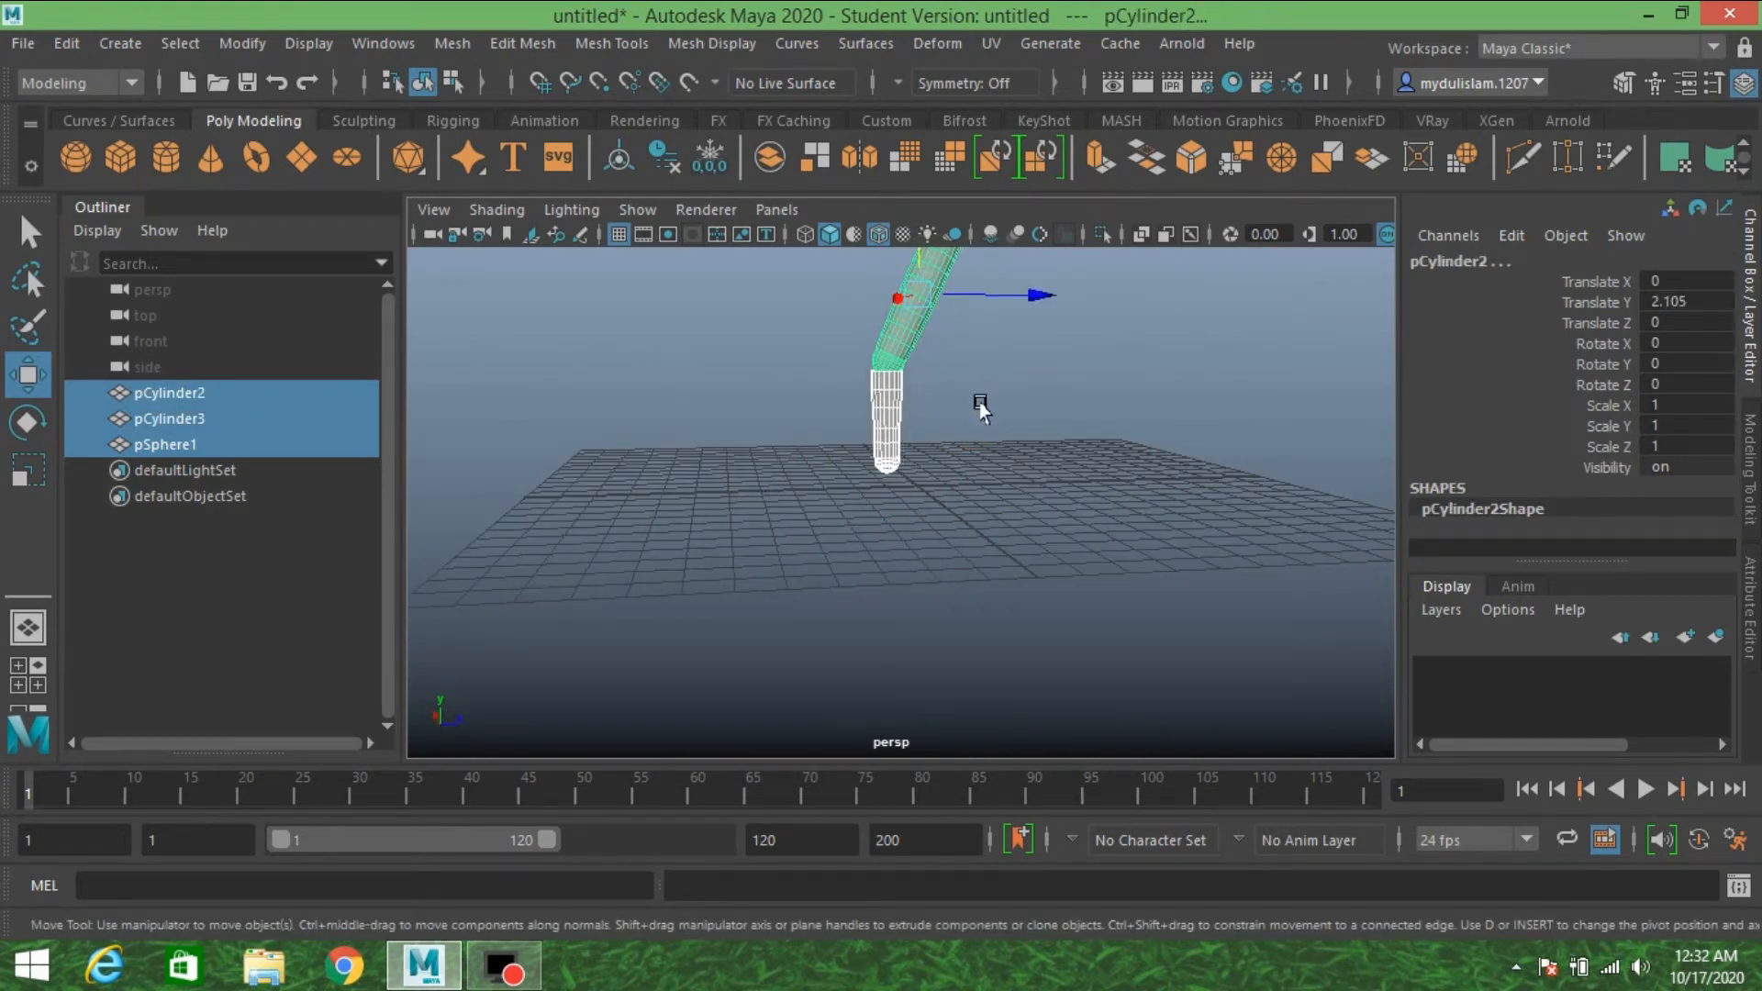
- Combine the capsule, lower cylinder and sphere into one mesh and delete its construction history
middle_click_drag(979, 401, 979, 553, "alt")
scroll(979, 552, "up", 3)
left_click_drag(980, 553, 919, 573, "alt")
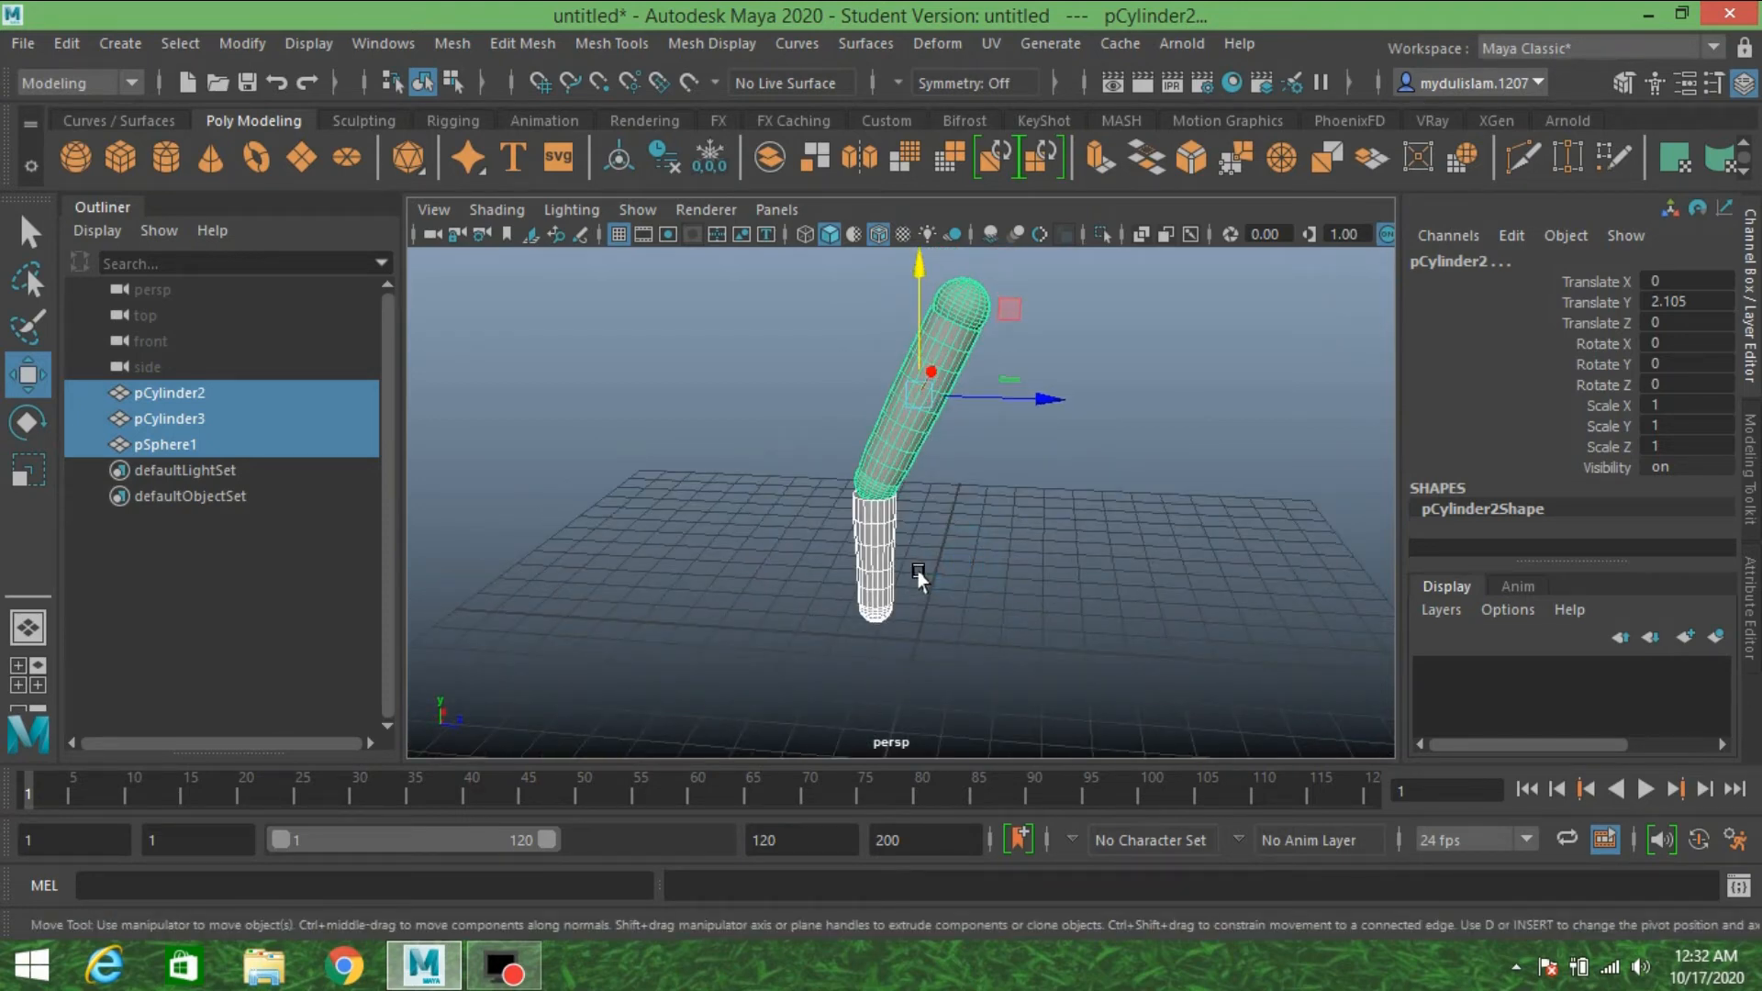
left_click_drag(915, 601, 971, 531, "alt")
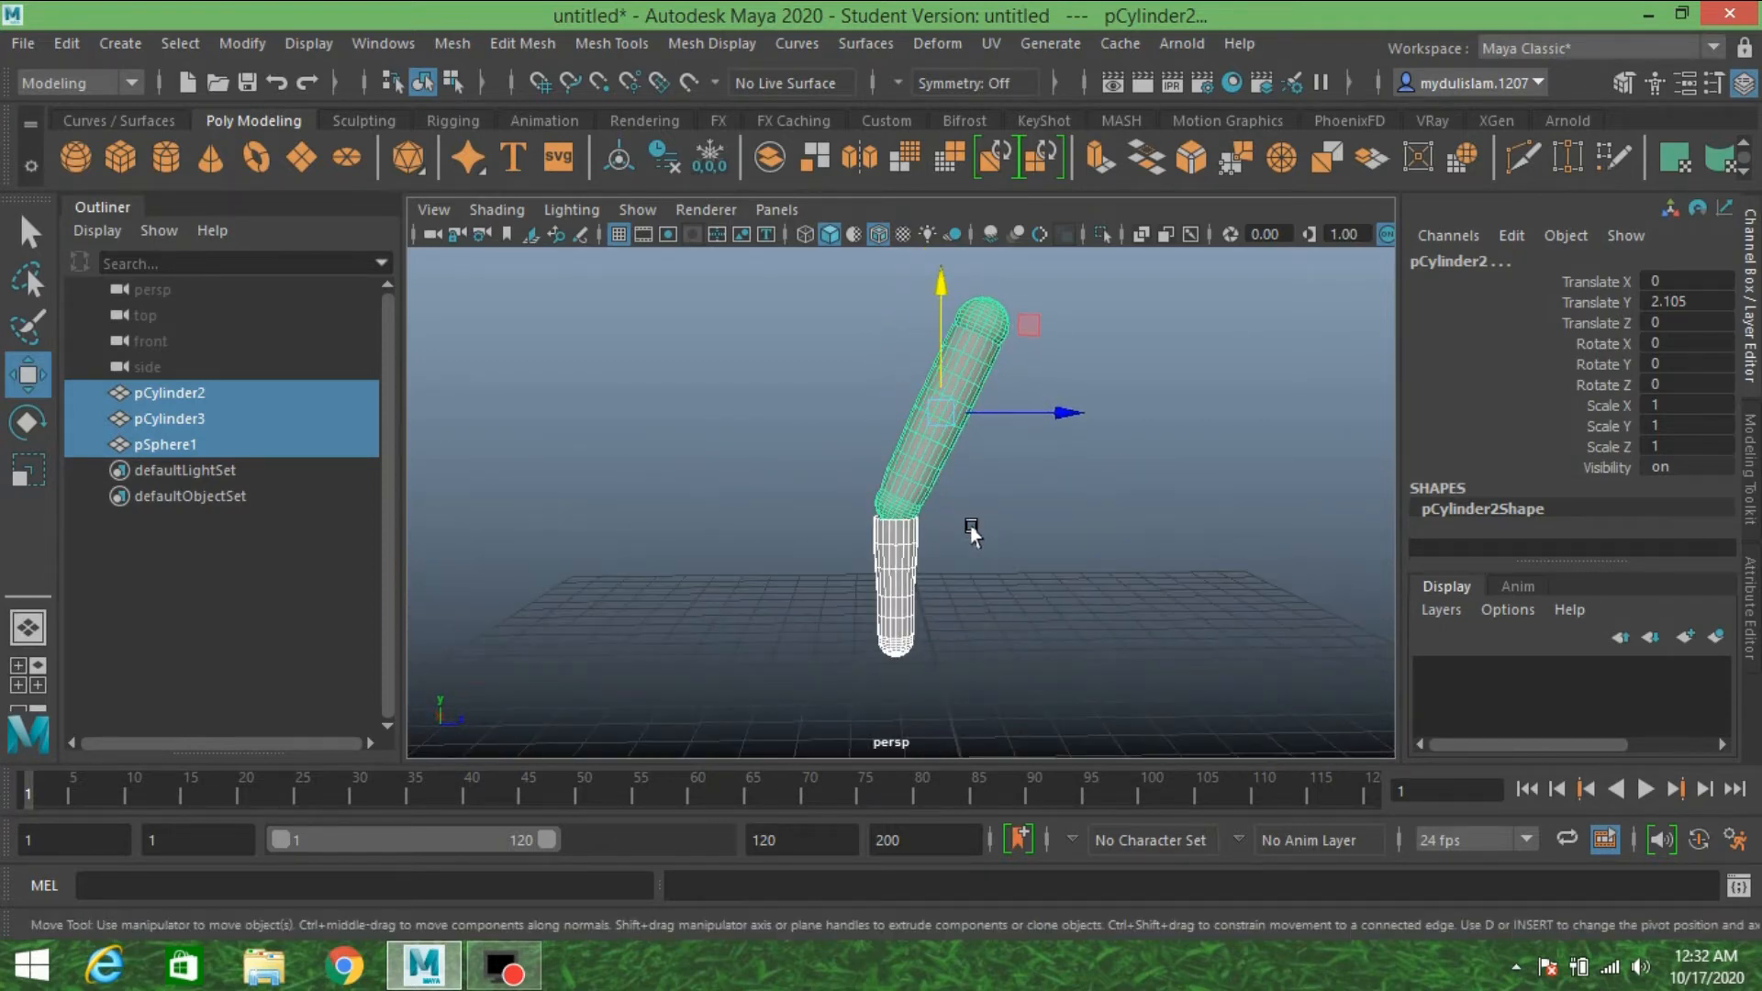
left_click_drag(804, 406, 987, 711)
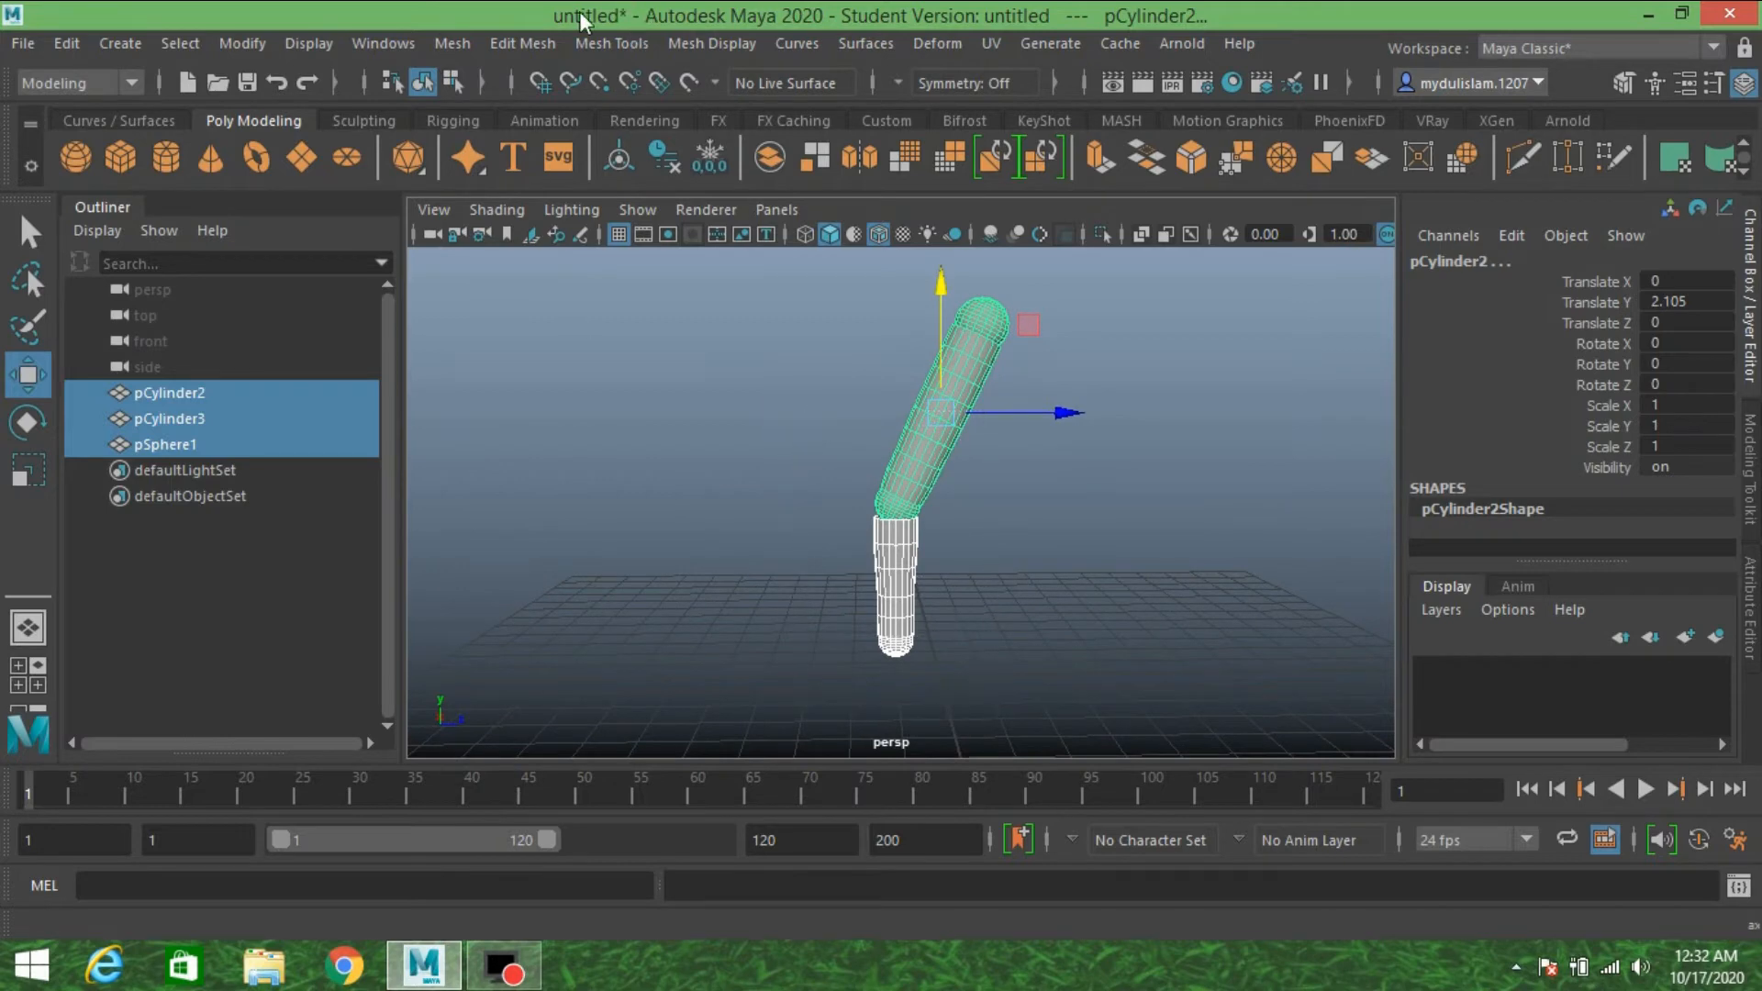
left_click(460, 44)
left_click(488, 135)
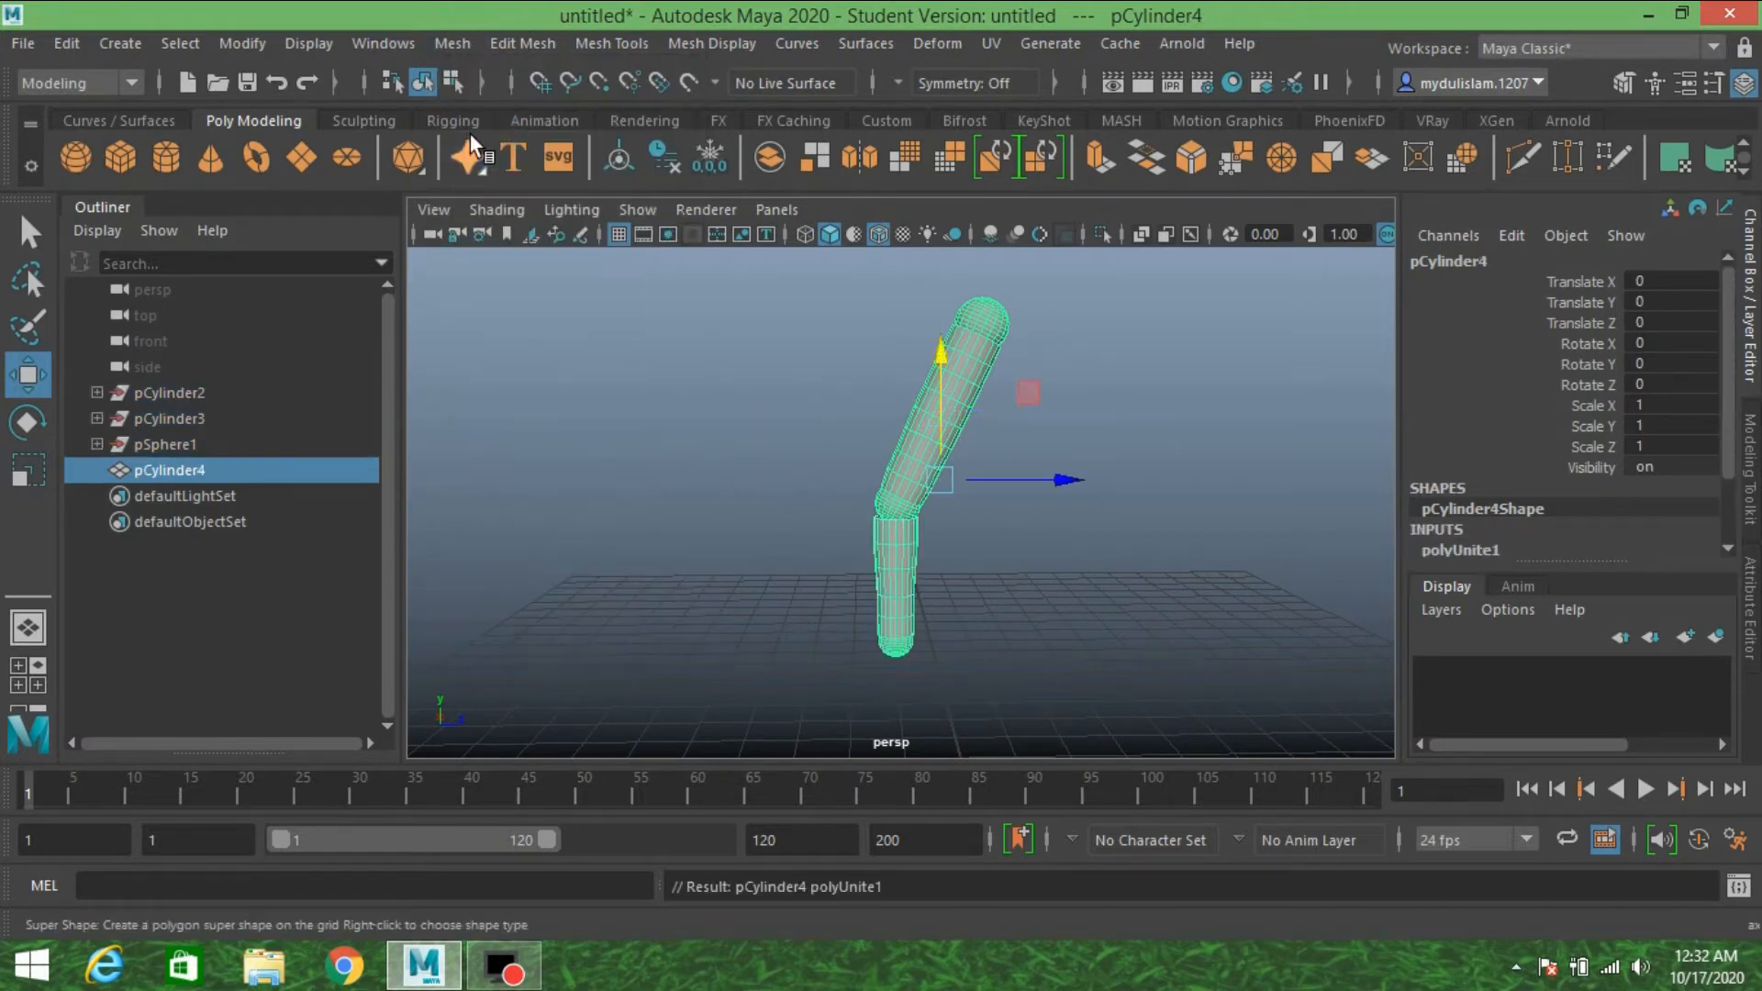
left_click(61, 43)
mouse_move(229, 341)
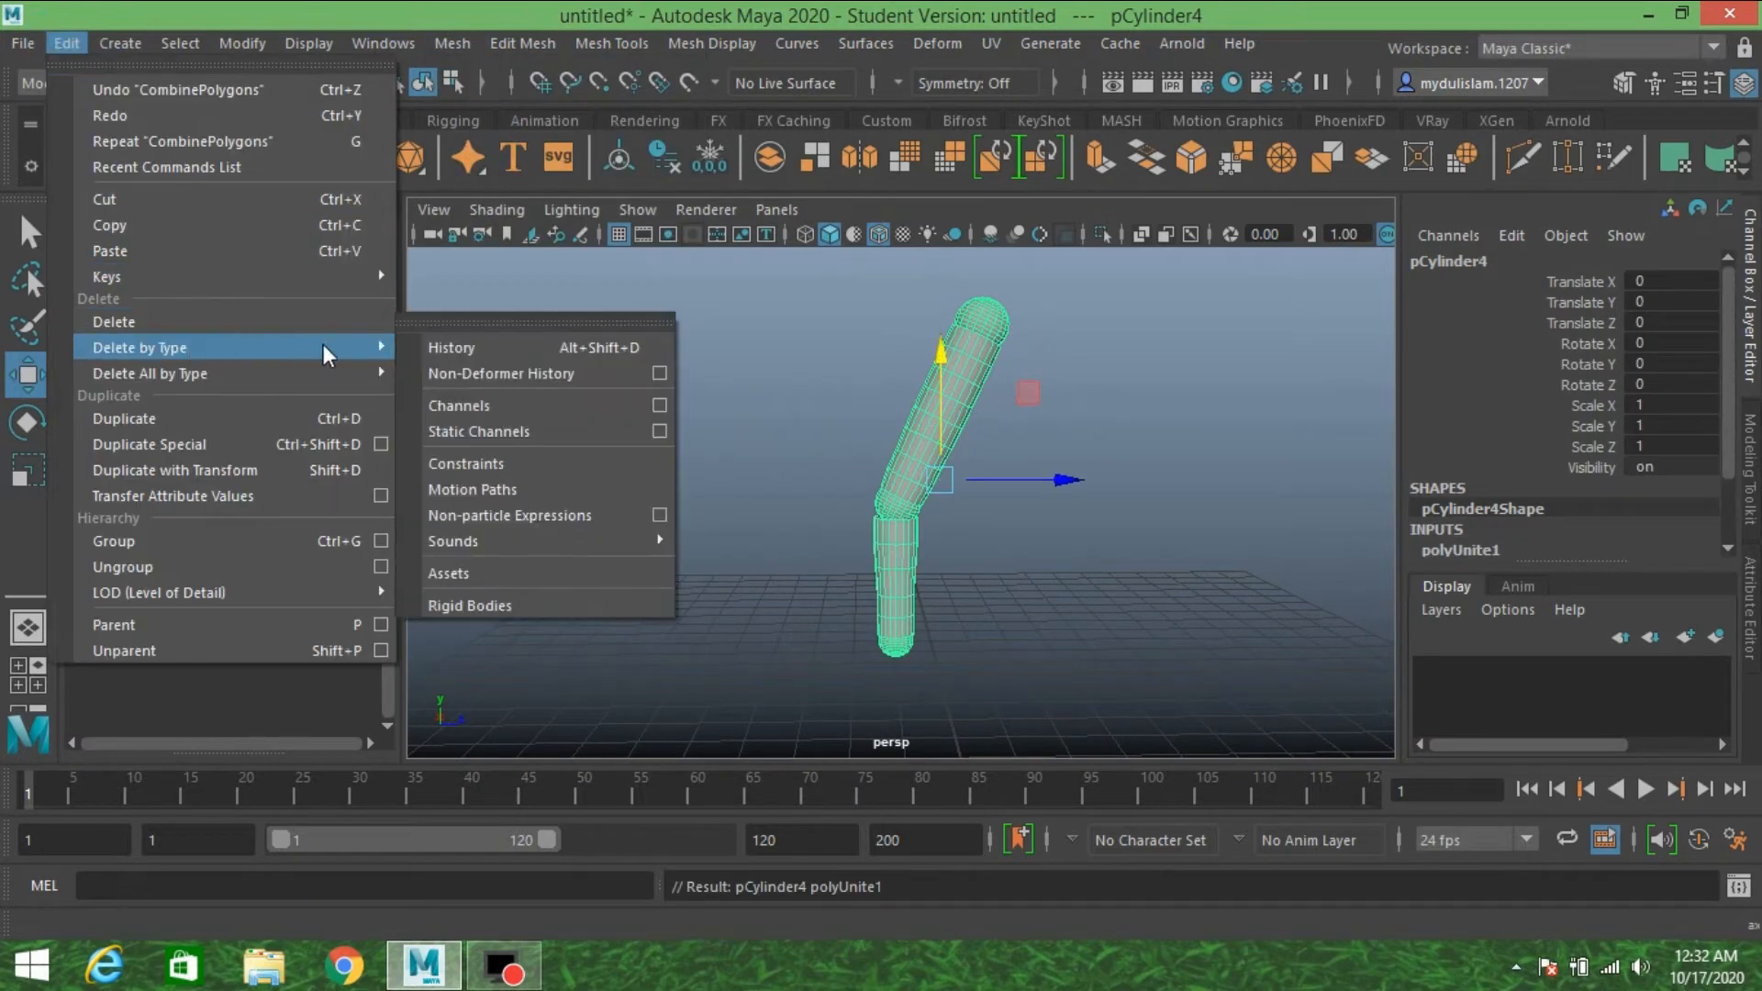
left_click(446, 346)
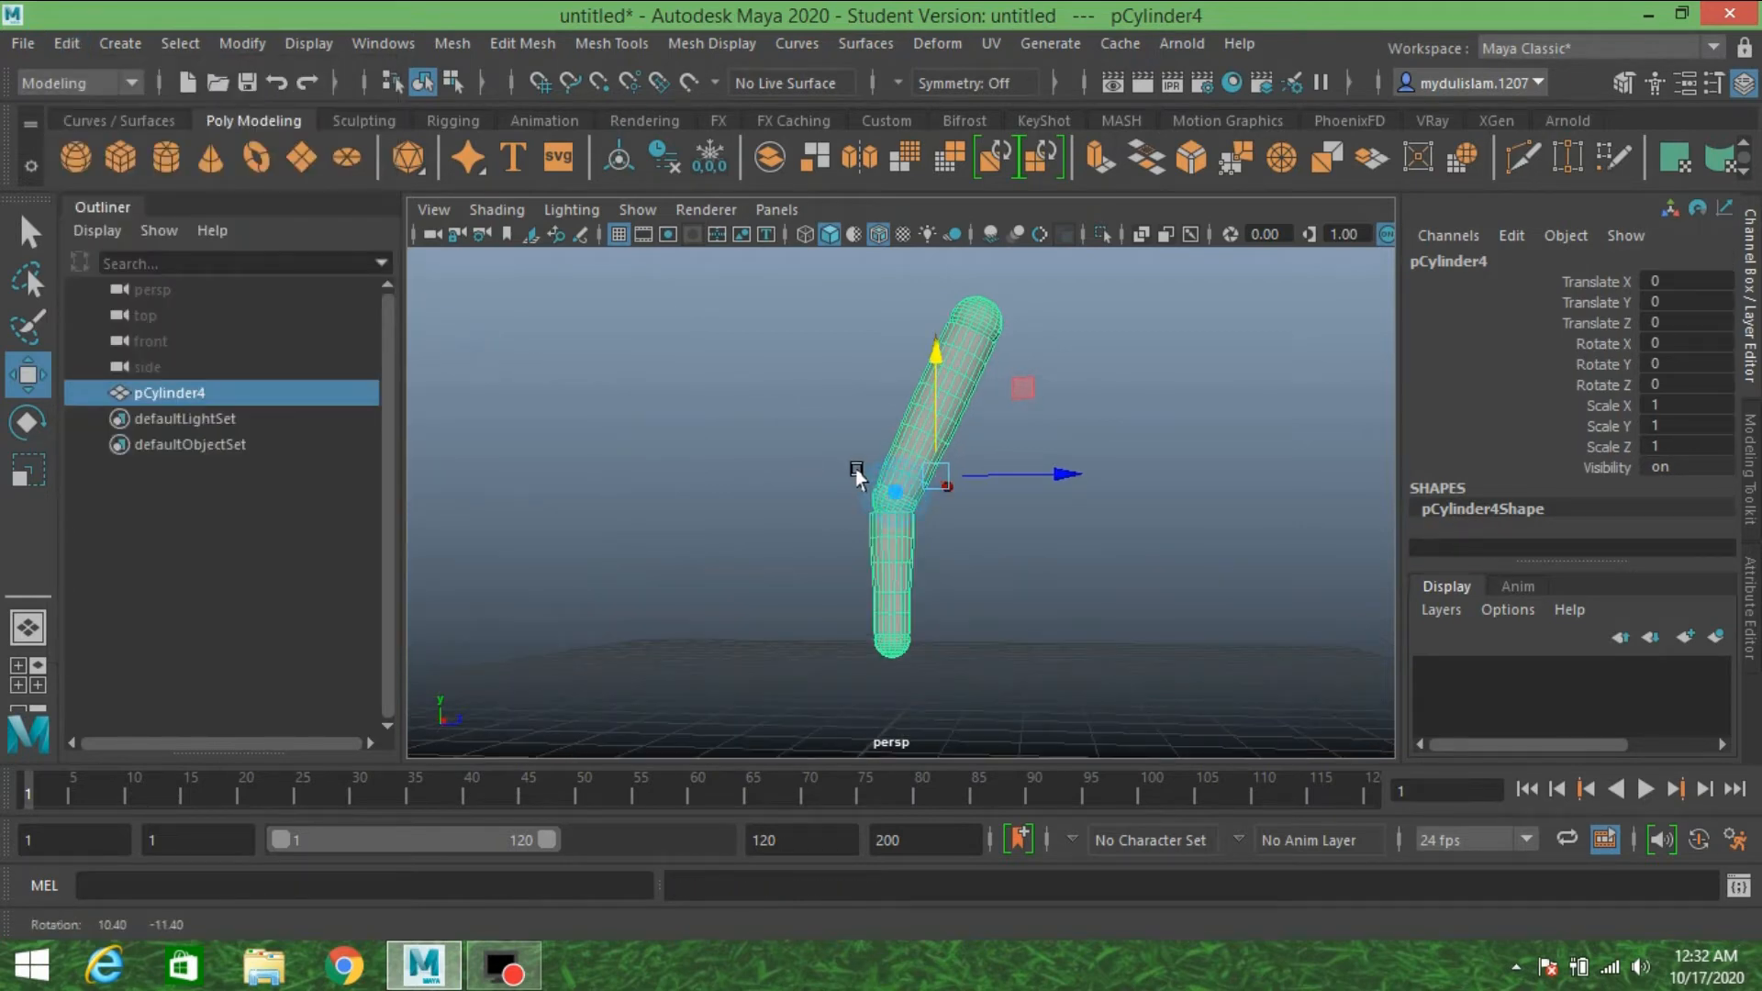
- Create a polygon cube near the limb's lower end and raise it to about 0.337 on Y
left_click_drag(856, 475, 821, 468, "alt")
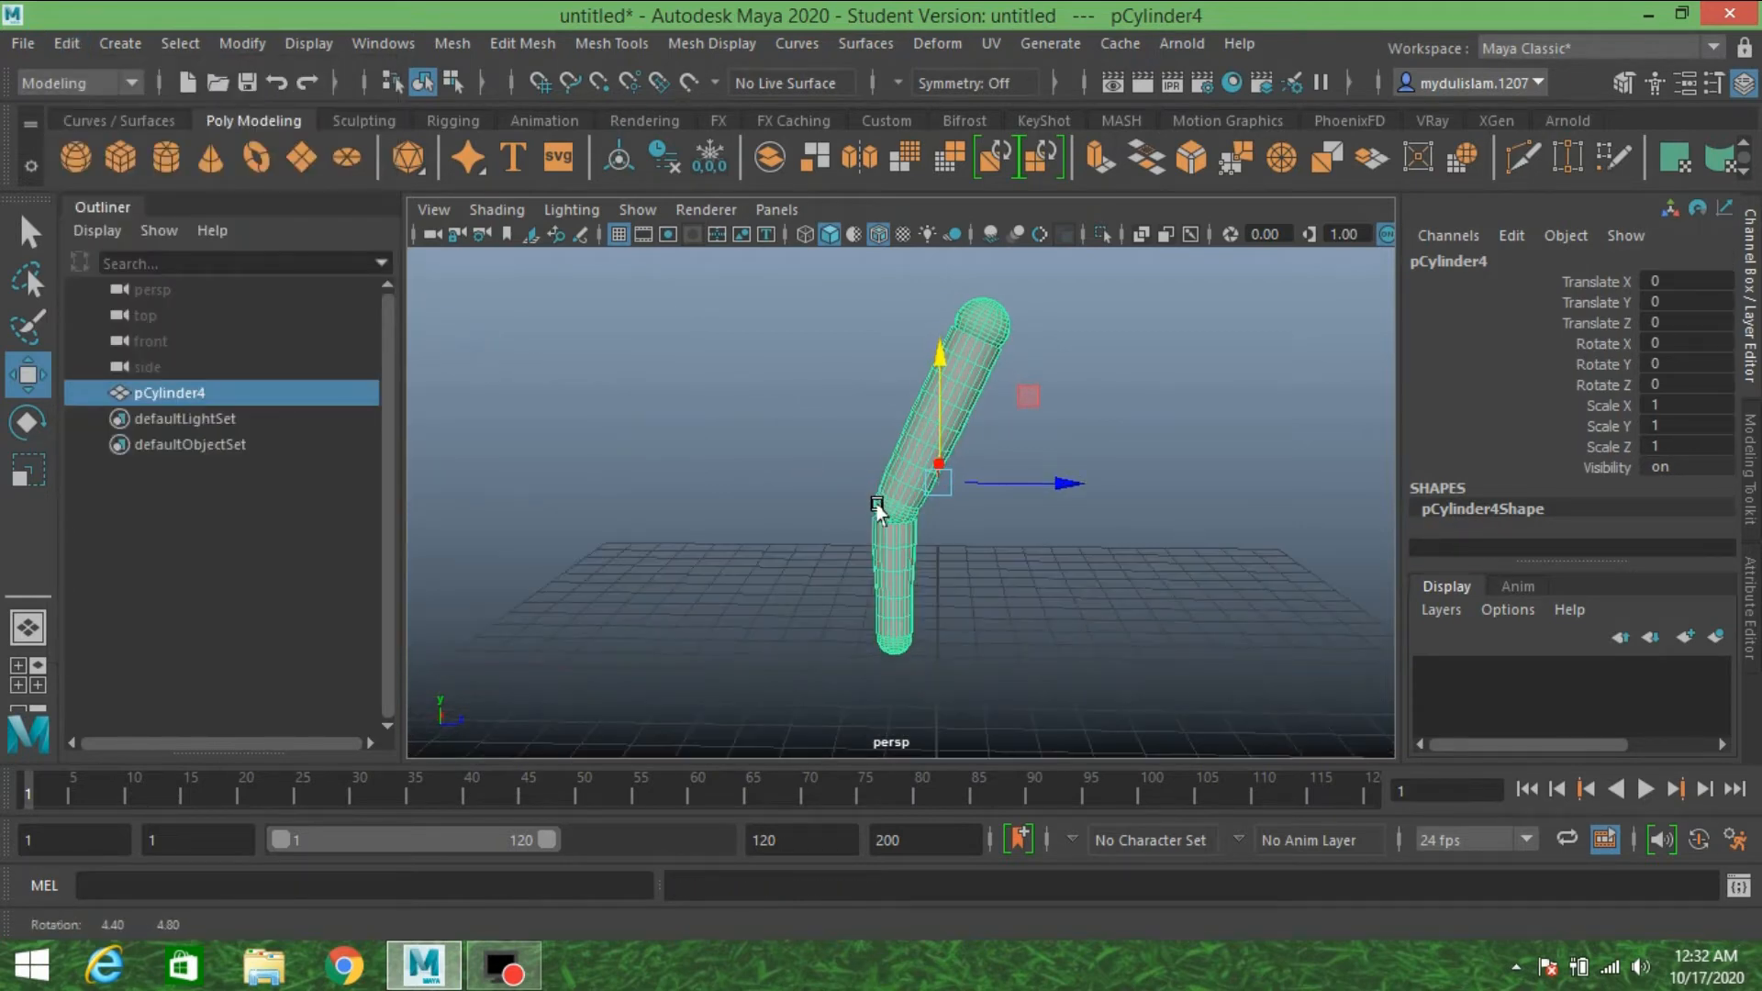
left_click(130, 162)
left_click_drag(976, 542, 965, 518, "alt")
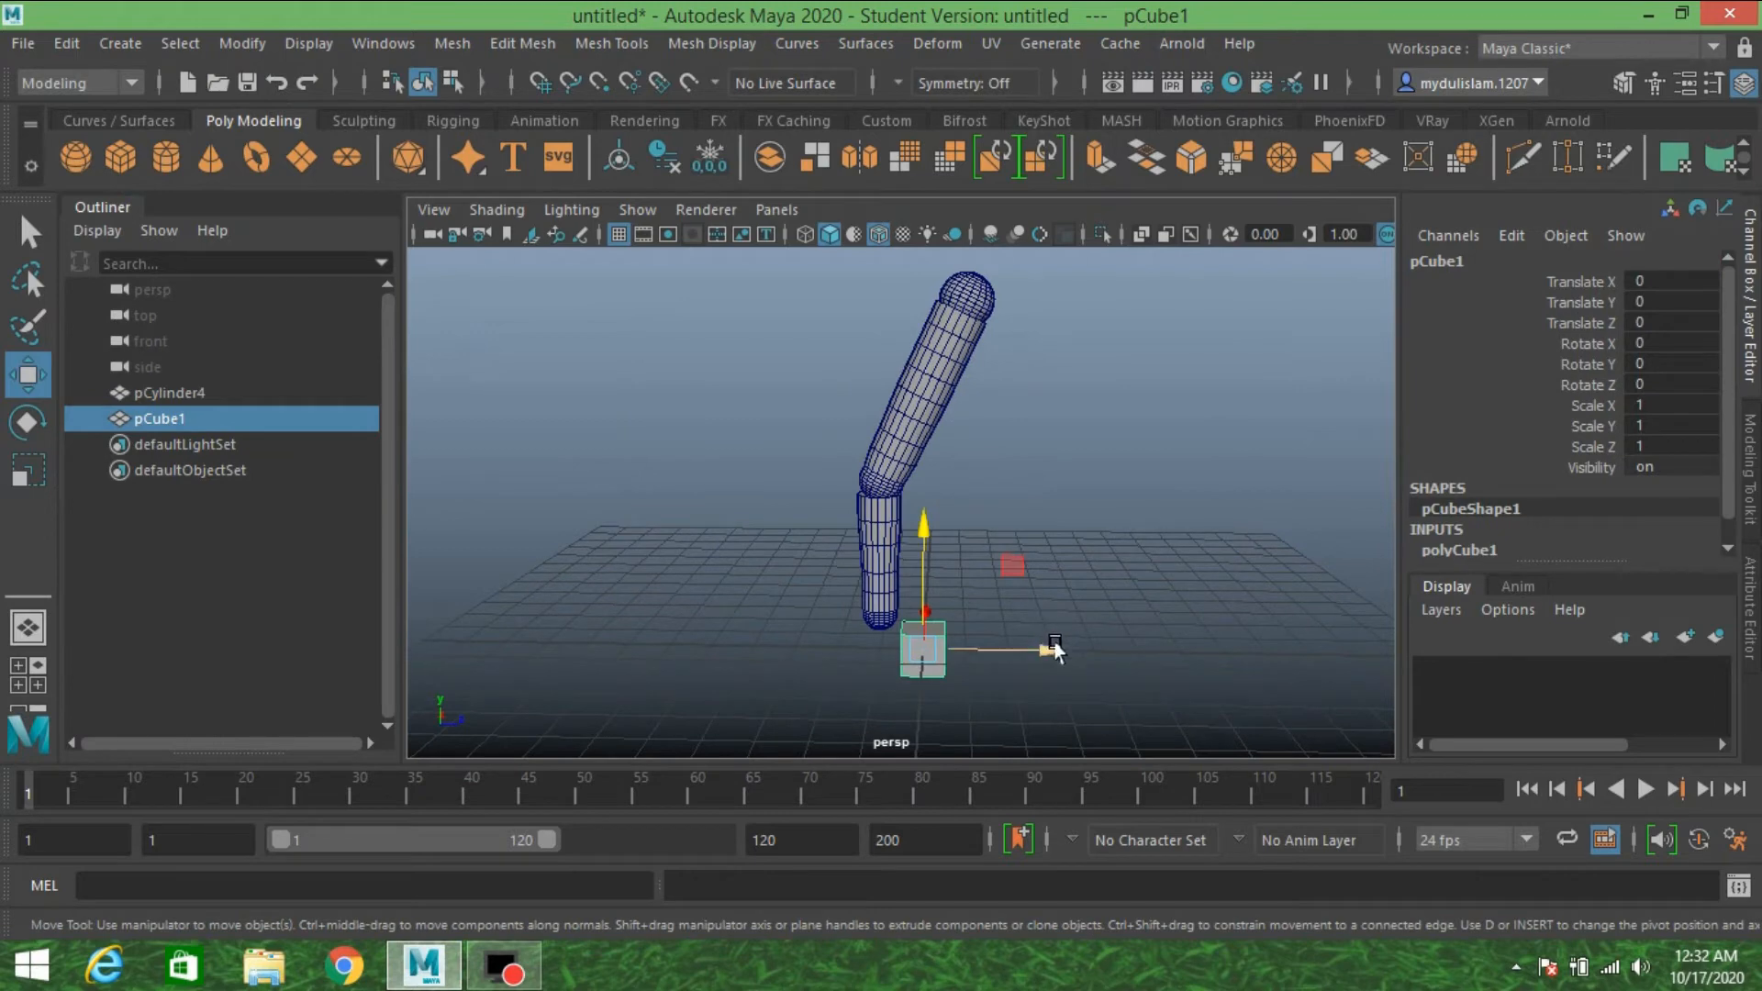
middle_click_drag(1040, 635, 1034, 595, "alt")
scroll(947, 570, "up", 3)
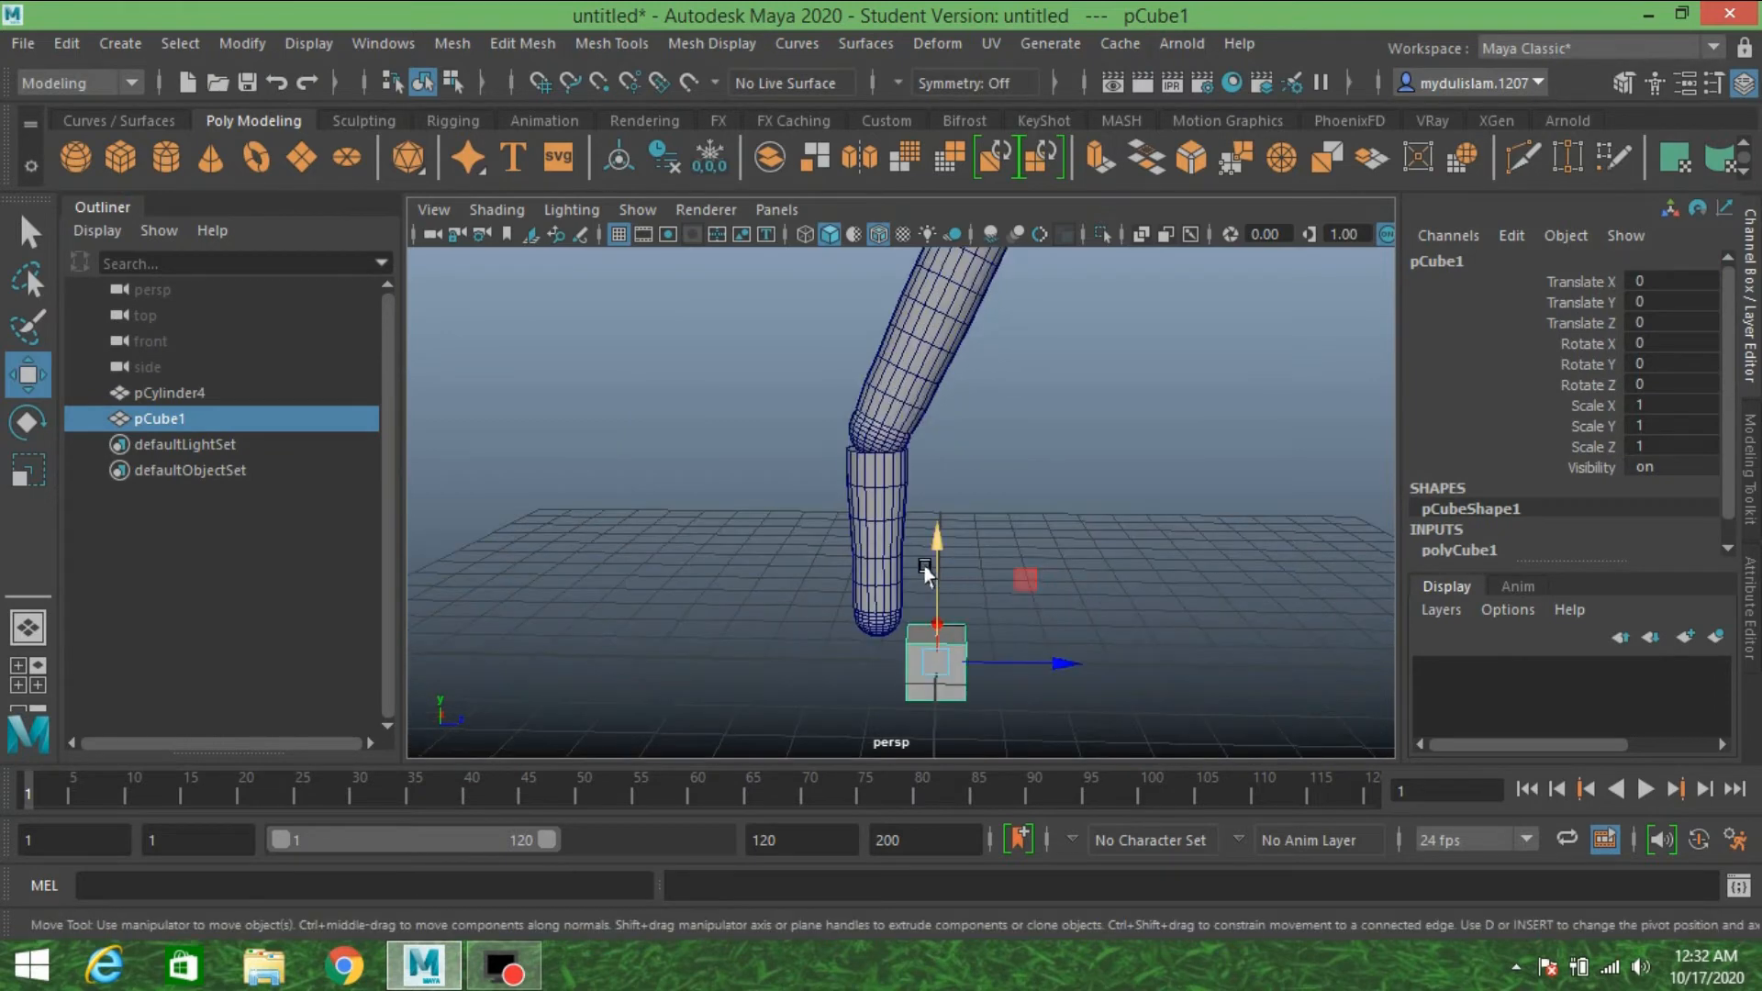
left_click_drag(926, 568, 925, 552)
middle_click_drag(944, 587, 949, 570, "alt")
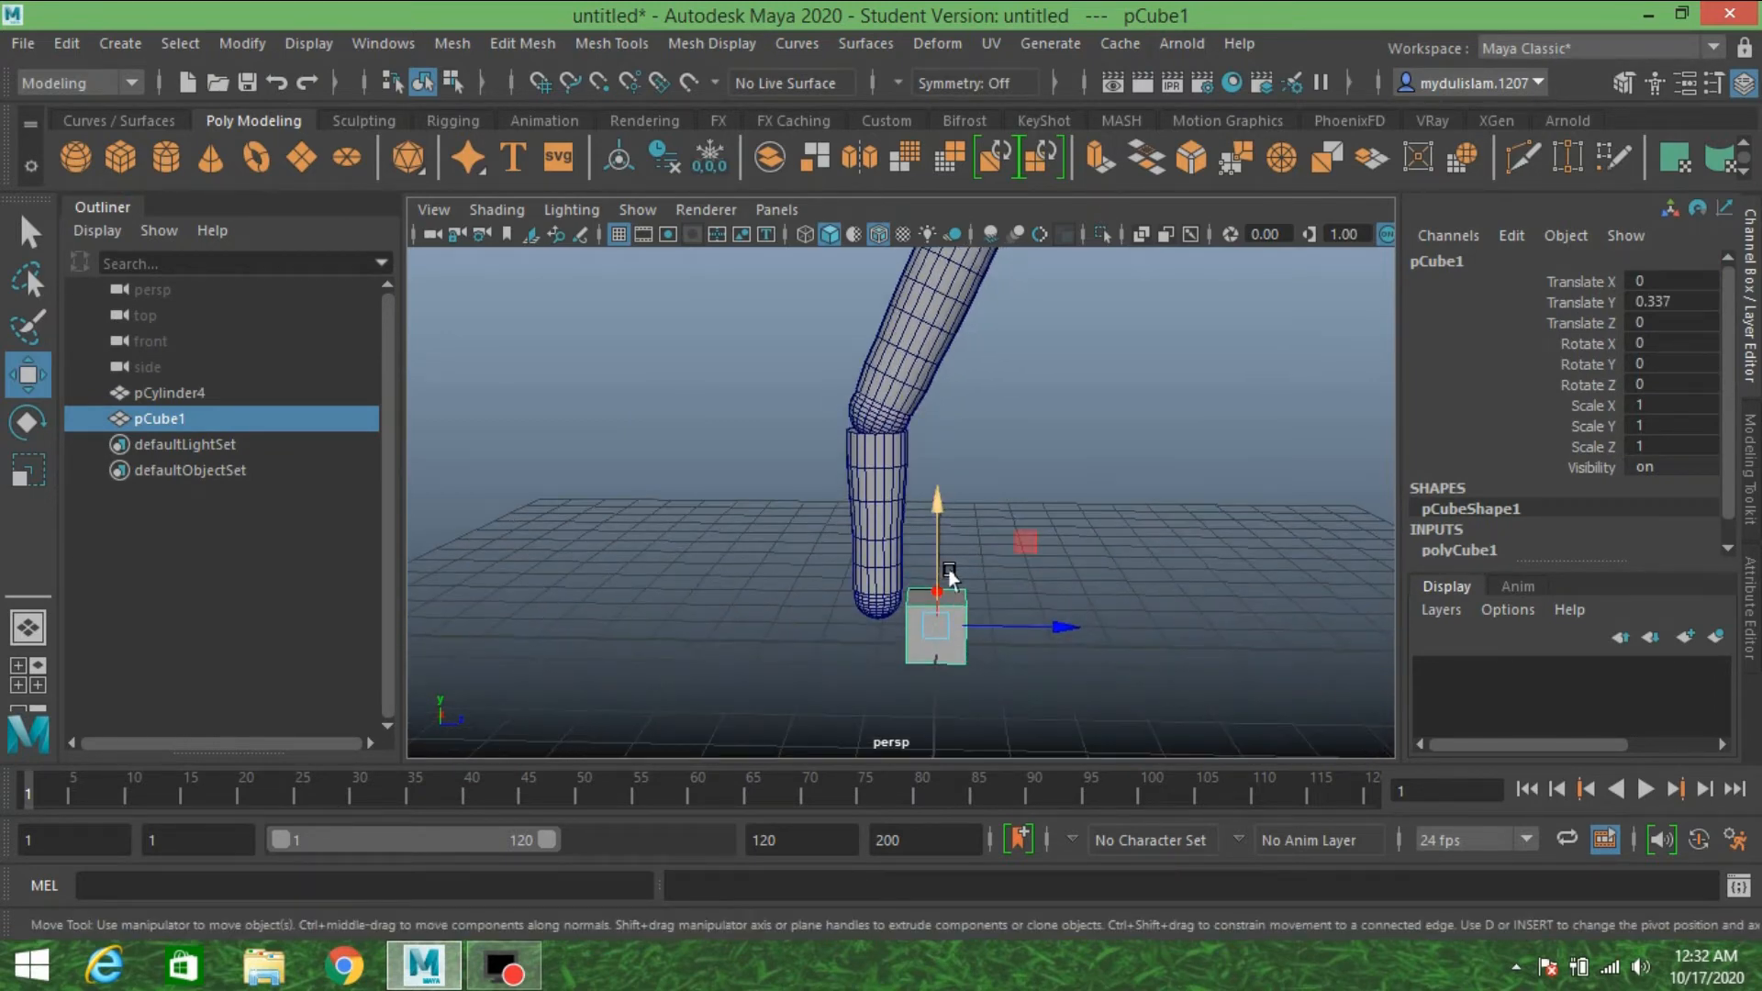
- Flatten the cube to a Y scale of about 0.767 and continue past the student version notice
left_click_drag(949, 571, 996, 592, "alt")
left_click(35, 467)
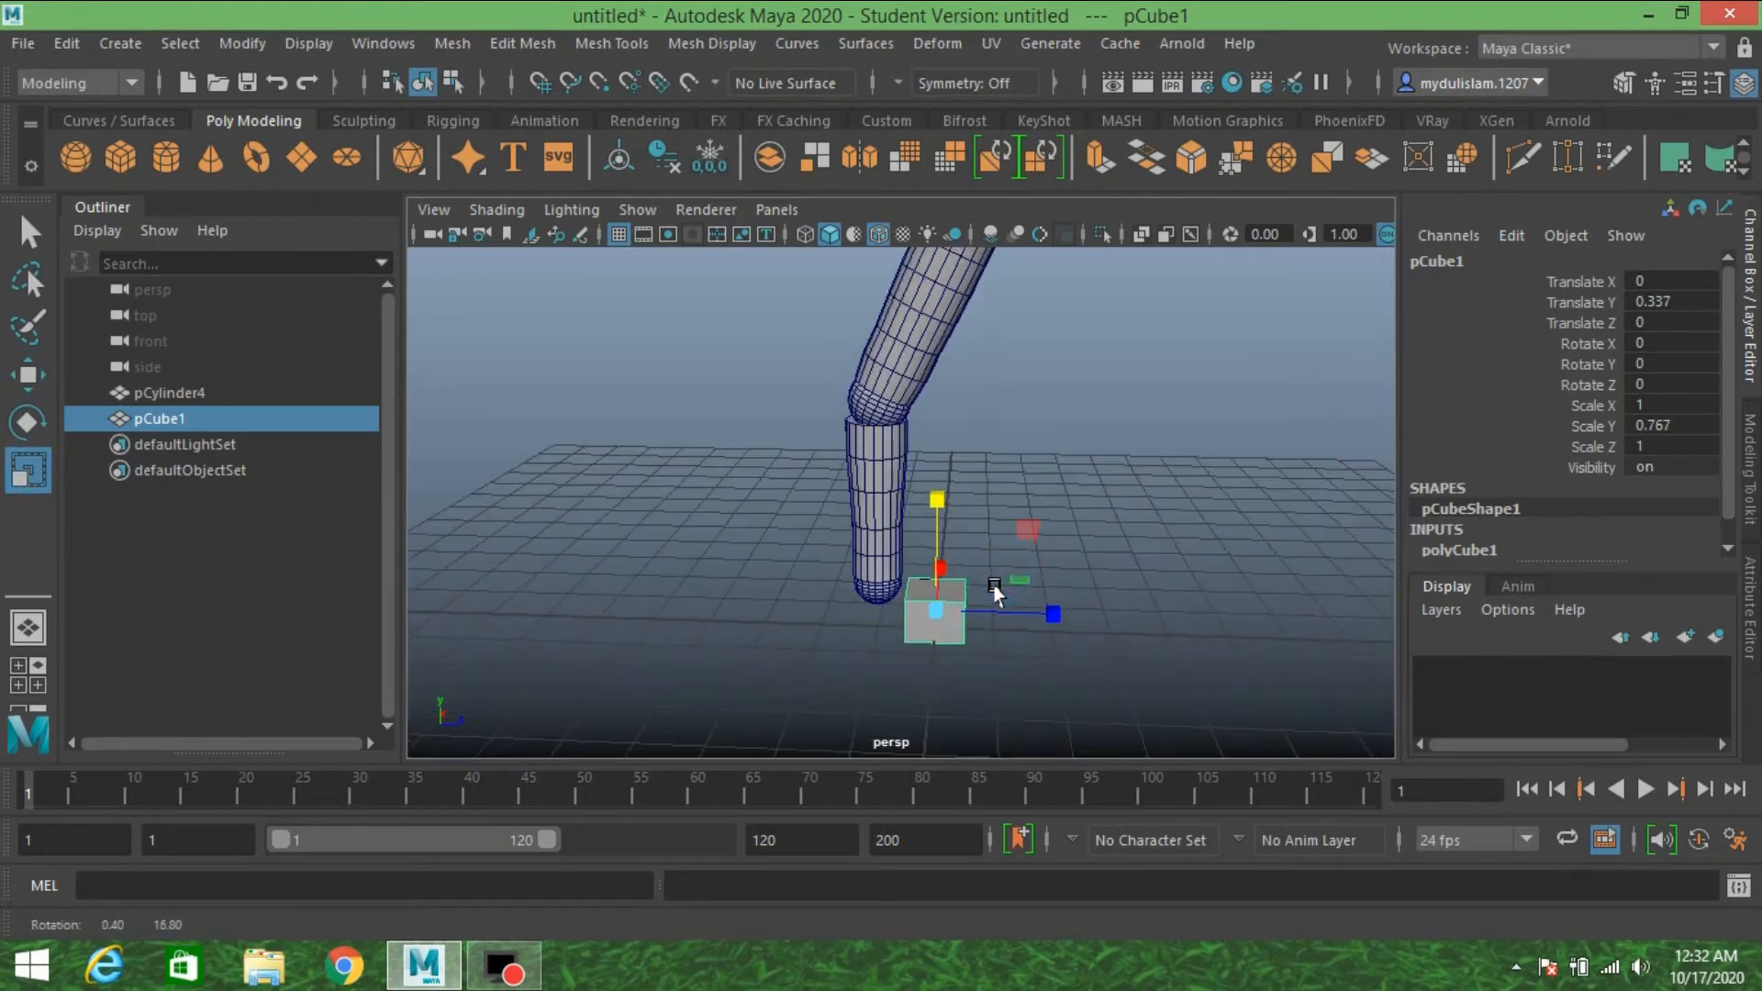
left_click(22, 383)
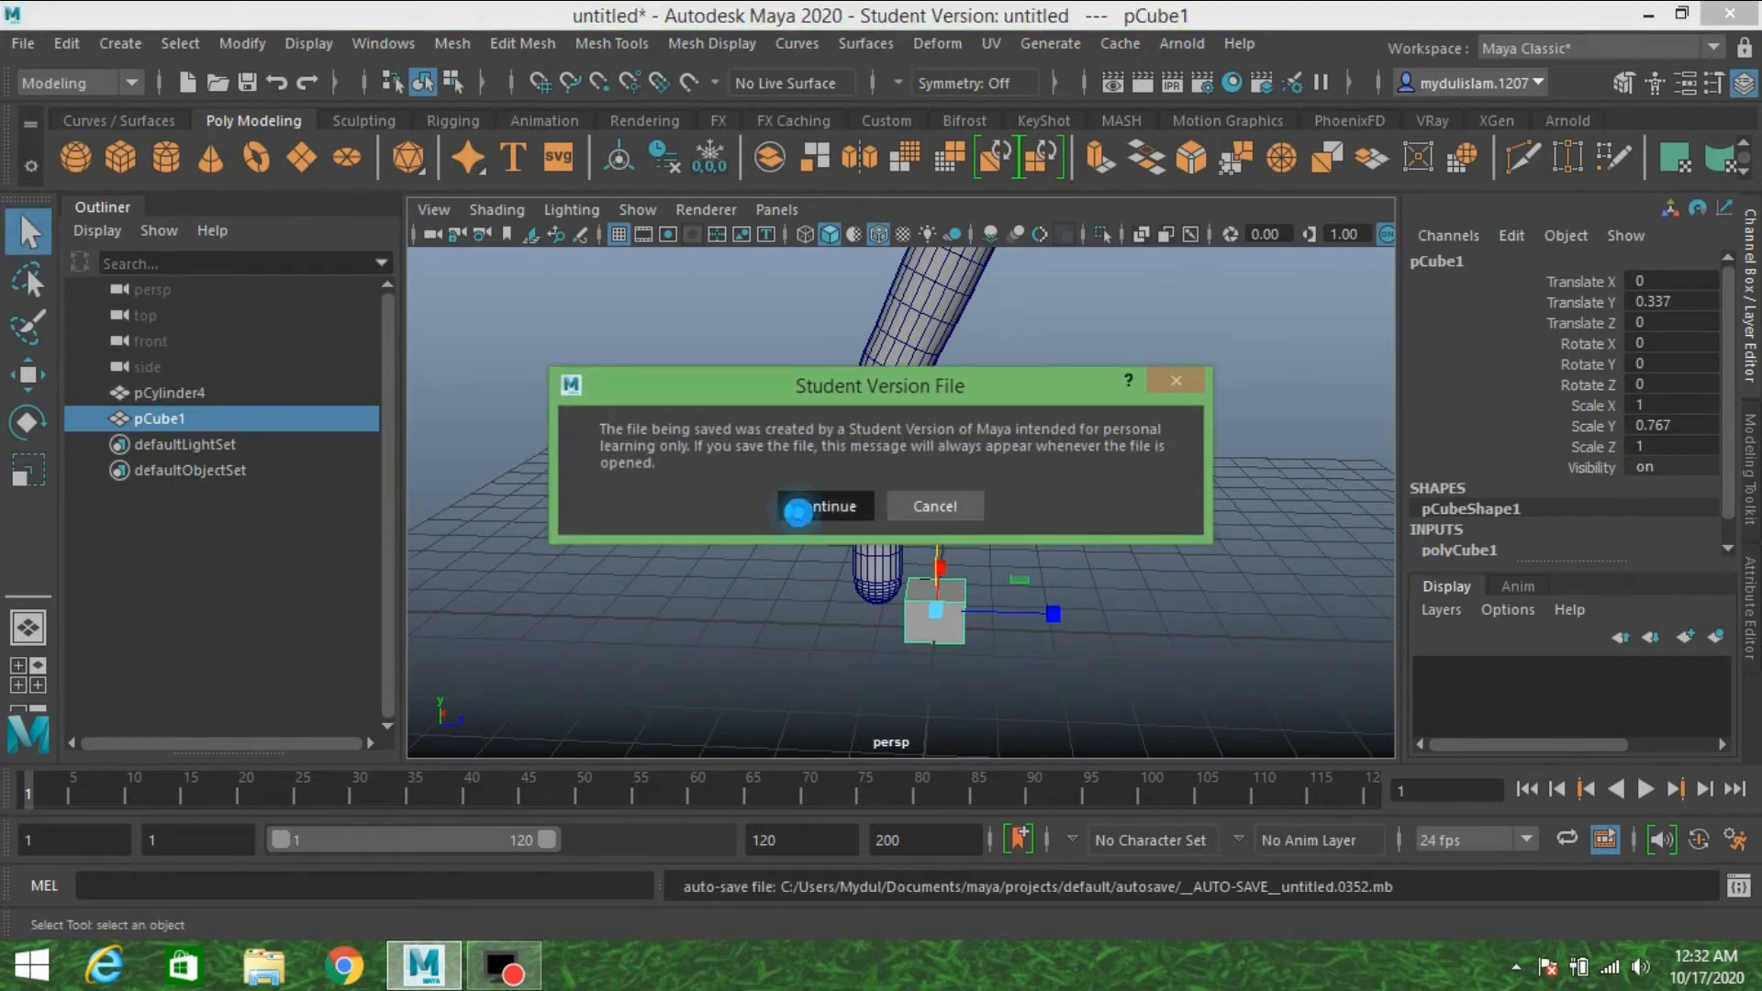
left_click(812, 507)
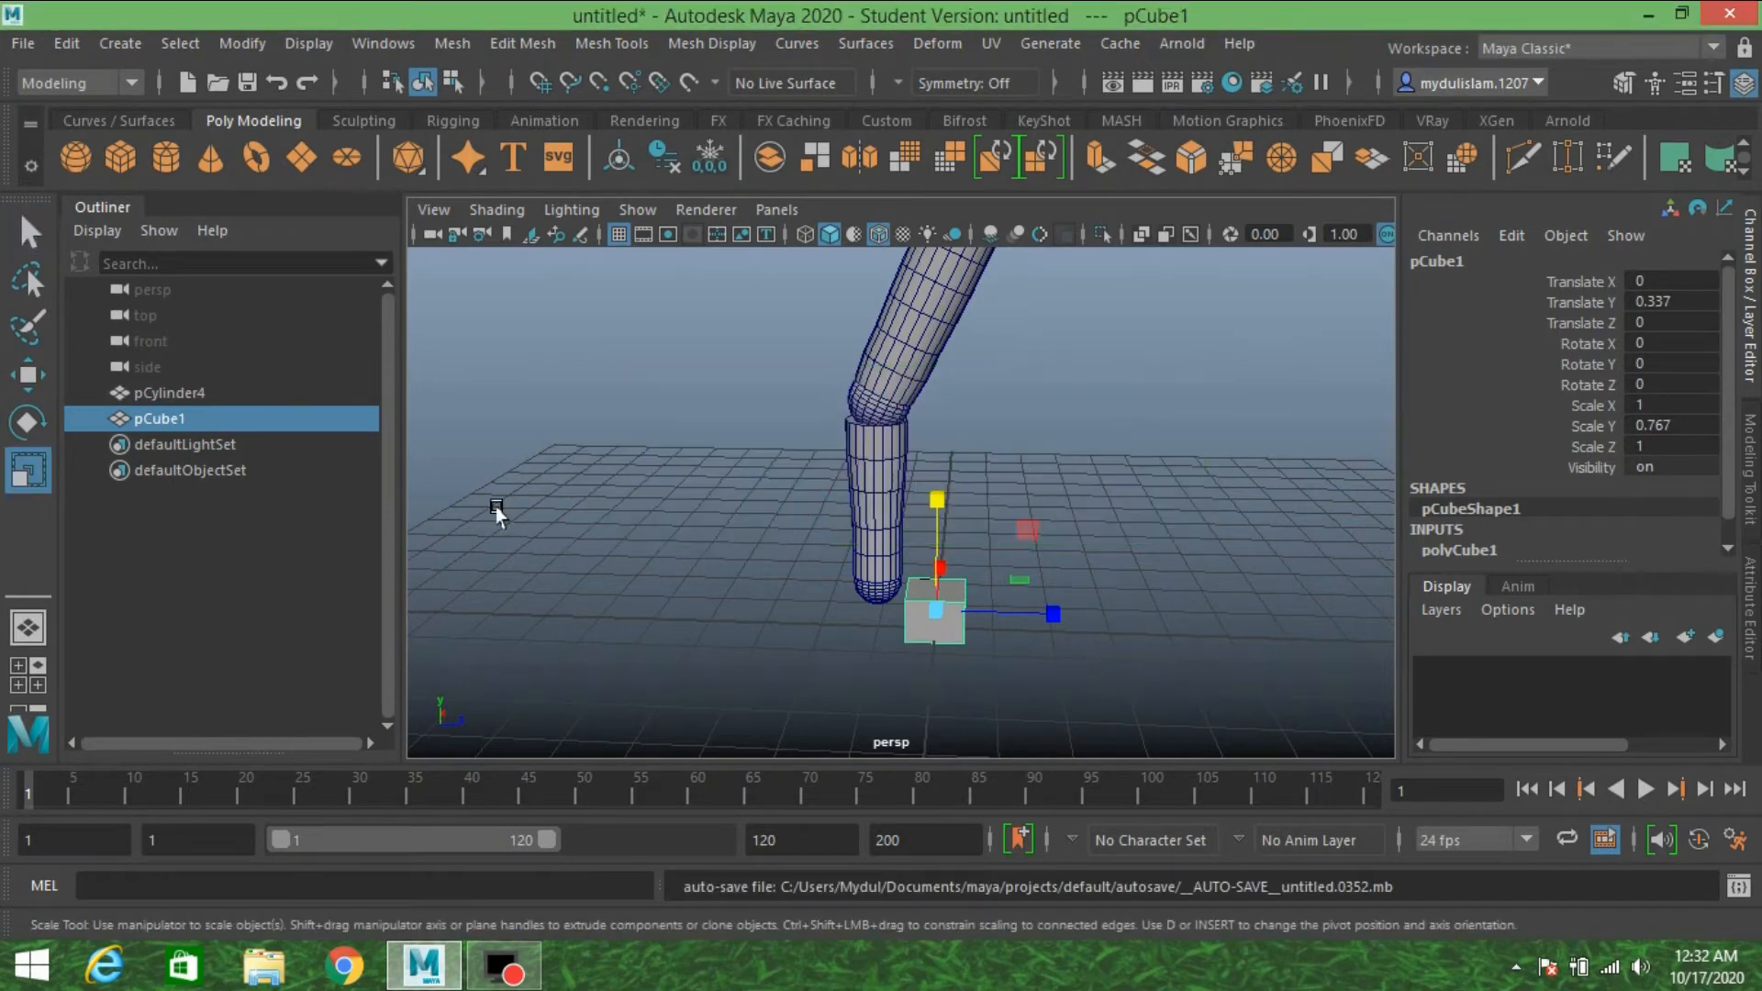
- Move the cube under the limb's rounded end, at about 0.154 on Y and -1.077 on Z
left_click(25, 380)
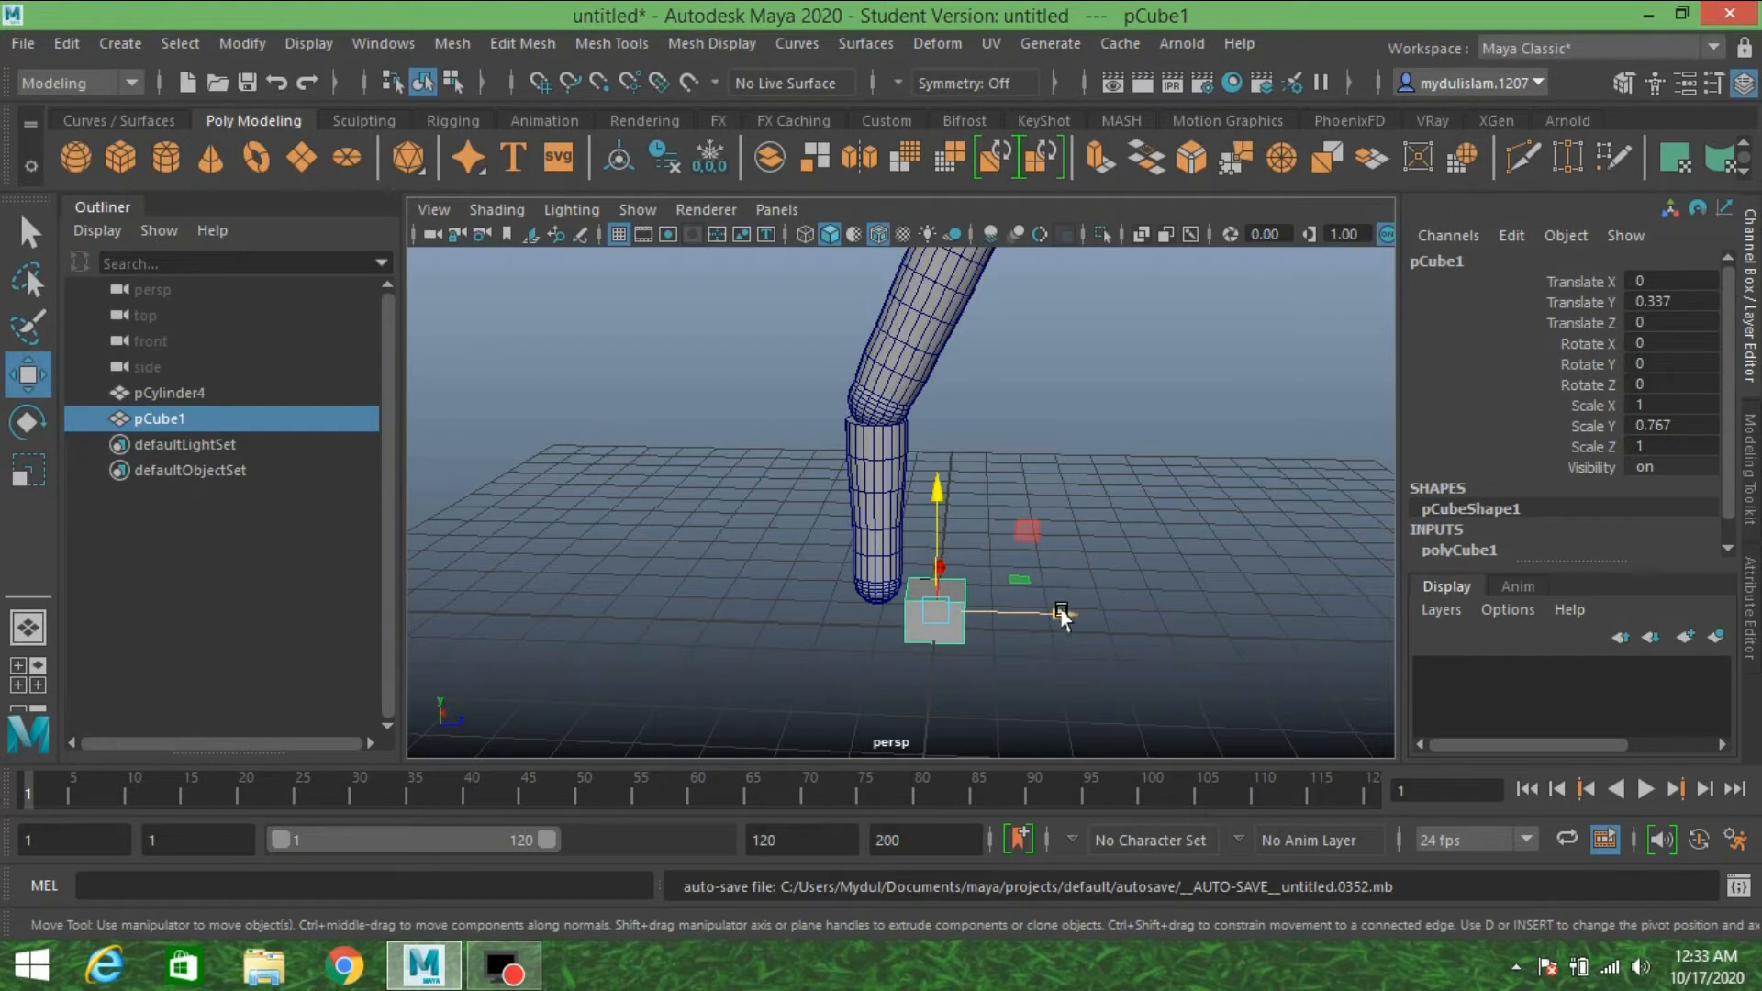
left_click_drag(1060, 614, 986, 642)
scroll(956, 606, "up", 5)
scroll(964, 608, "down", 3)
left_click_drag(890, 403, 892, 426)
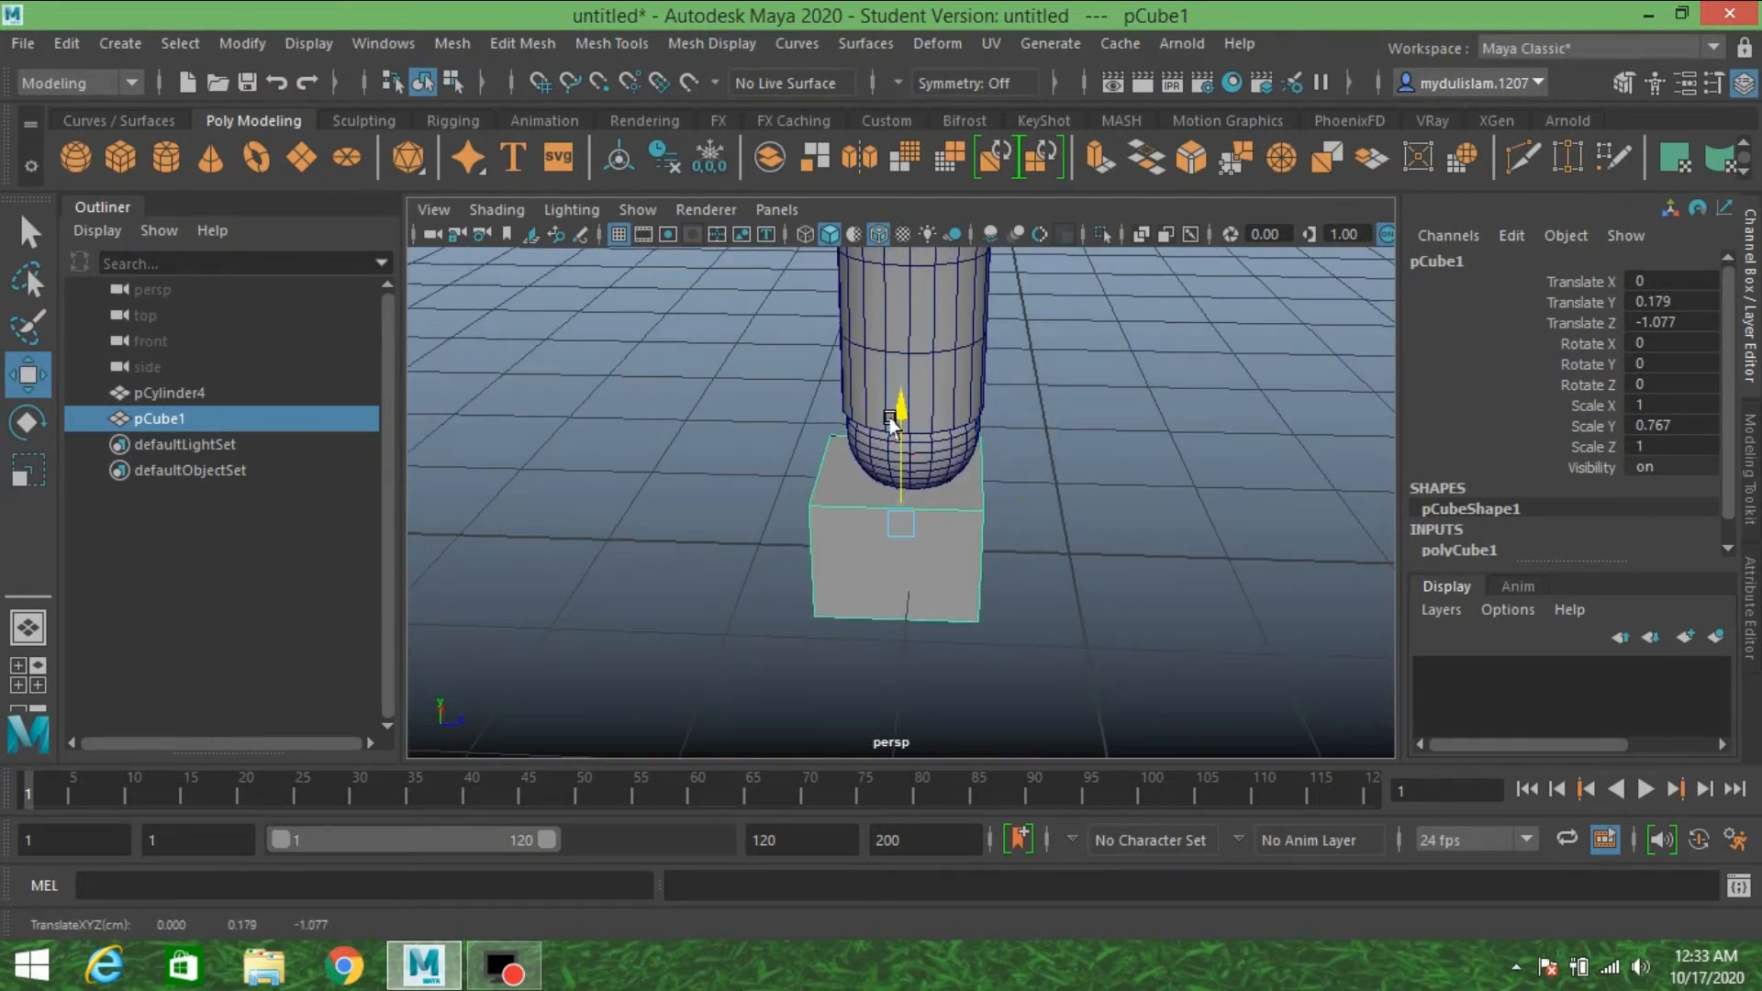
left_click_drag(950, 516, 943, 498, "alt")
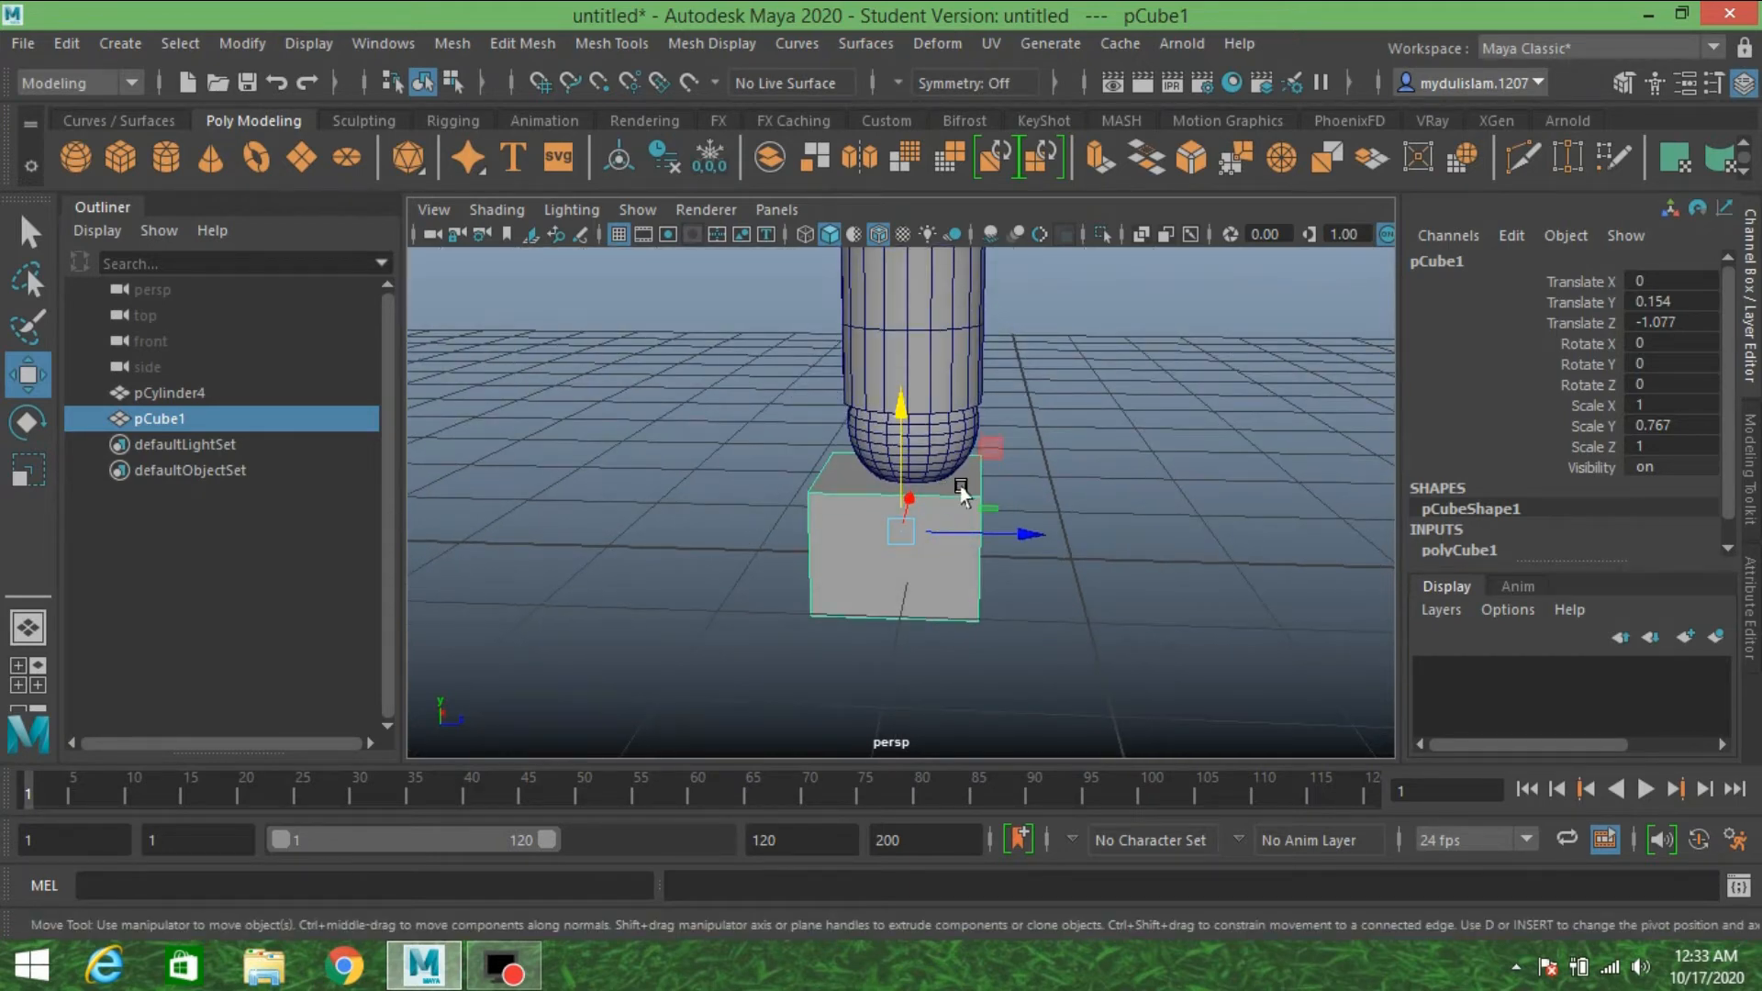
- Lengthen the cube into a foot block by pulling its four front-end vertices forward to about 0.642 on Z
left_click(1623, 84)
left_click(1509, 296)
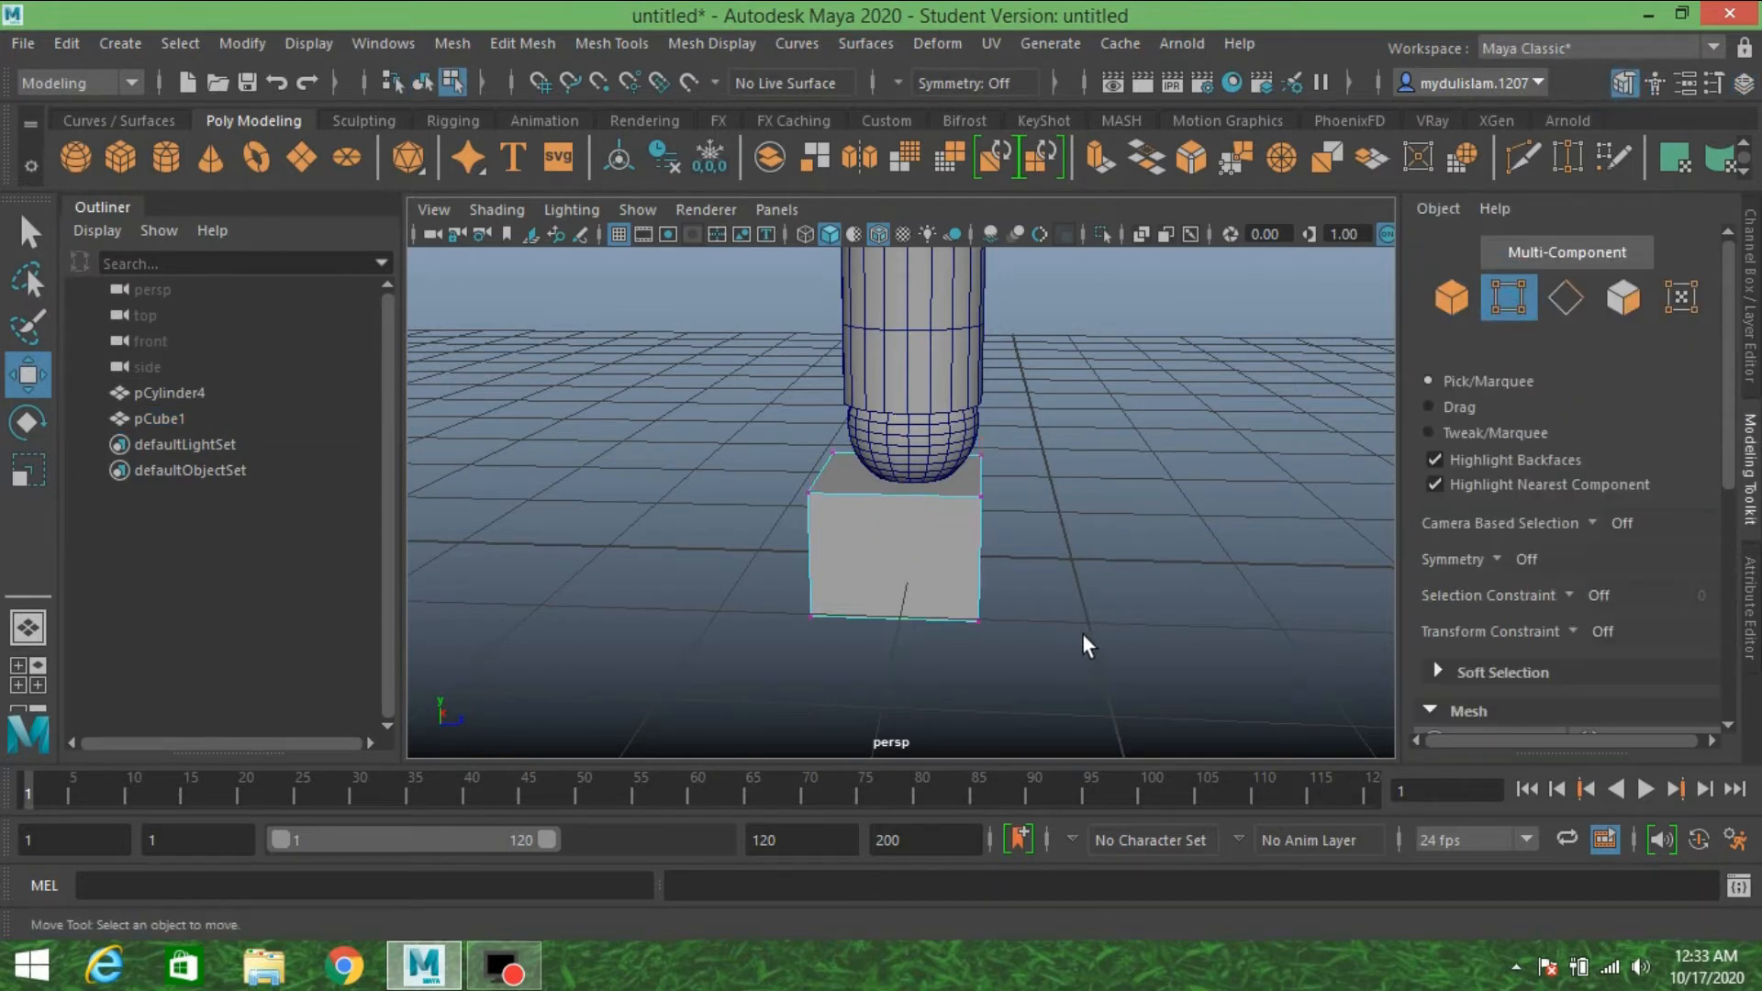
left_click_drag(1085, 645, 1105, 617, "alt")
left_click_drag(1117, 708, 955, 382)
left_click_drag(1050, 480, 1263, 543, "alt")
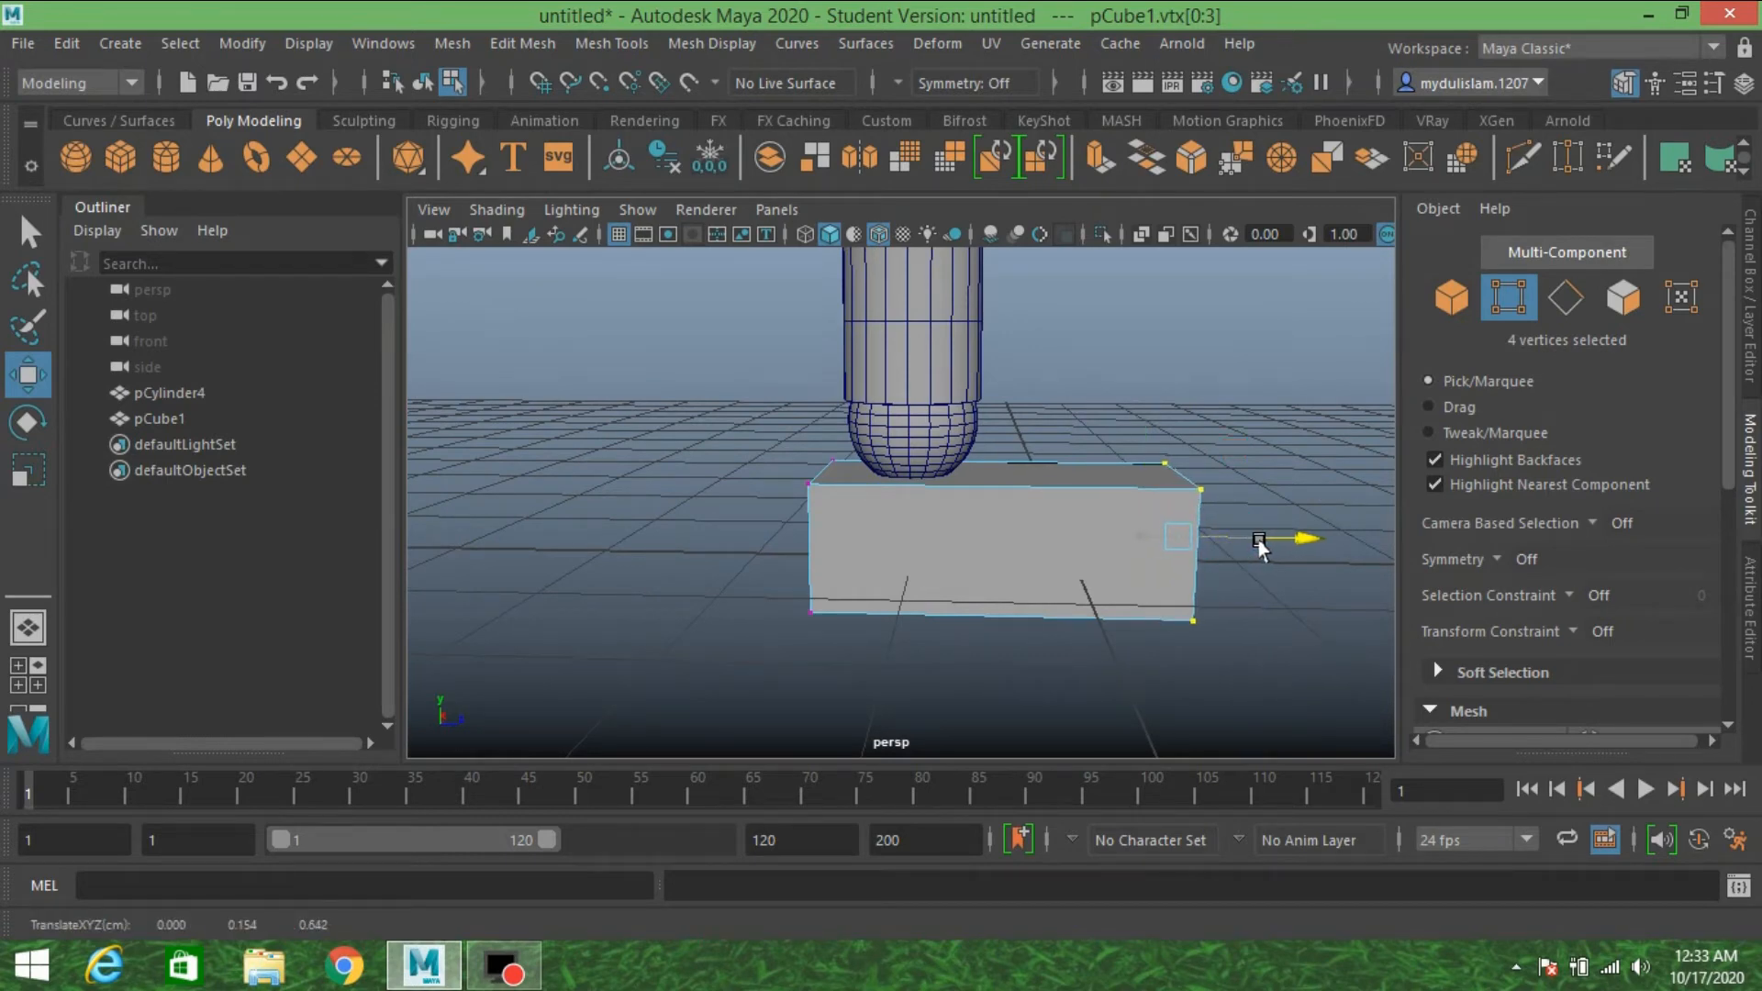
left_click_drag(1093, 563, 1156, 575, "alt")
- Reset the Insert Edge Loop tool and insert three crosswise edge loops in the front half of the foot block
left_click(1566, 298)
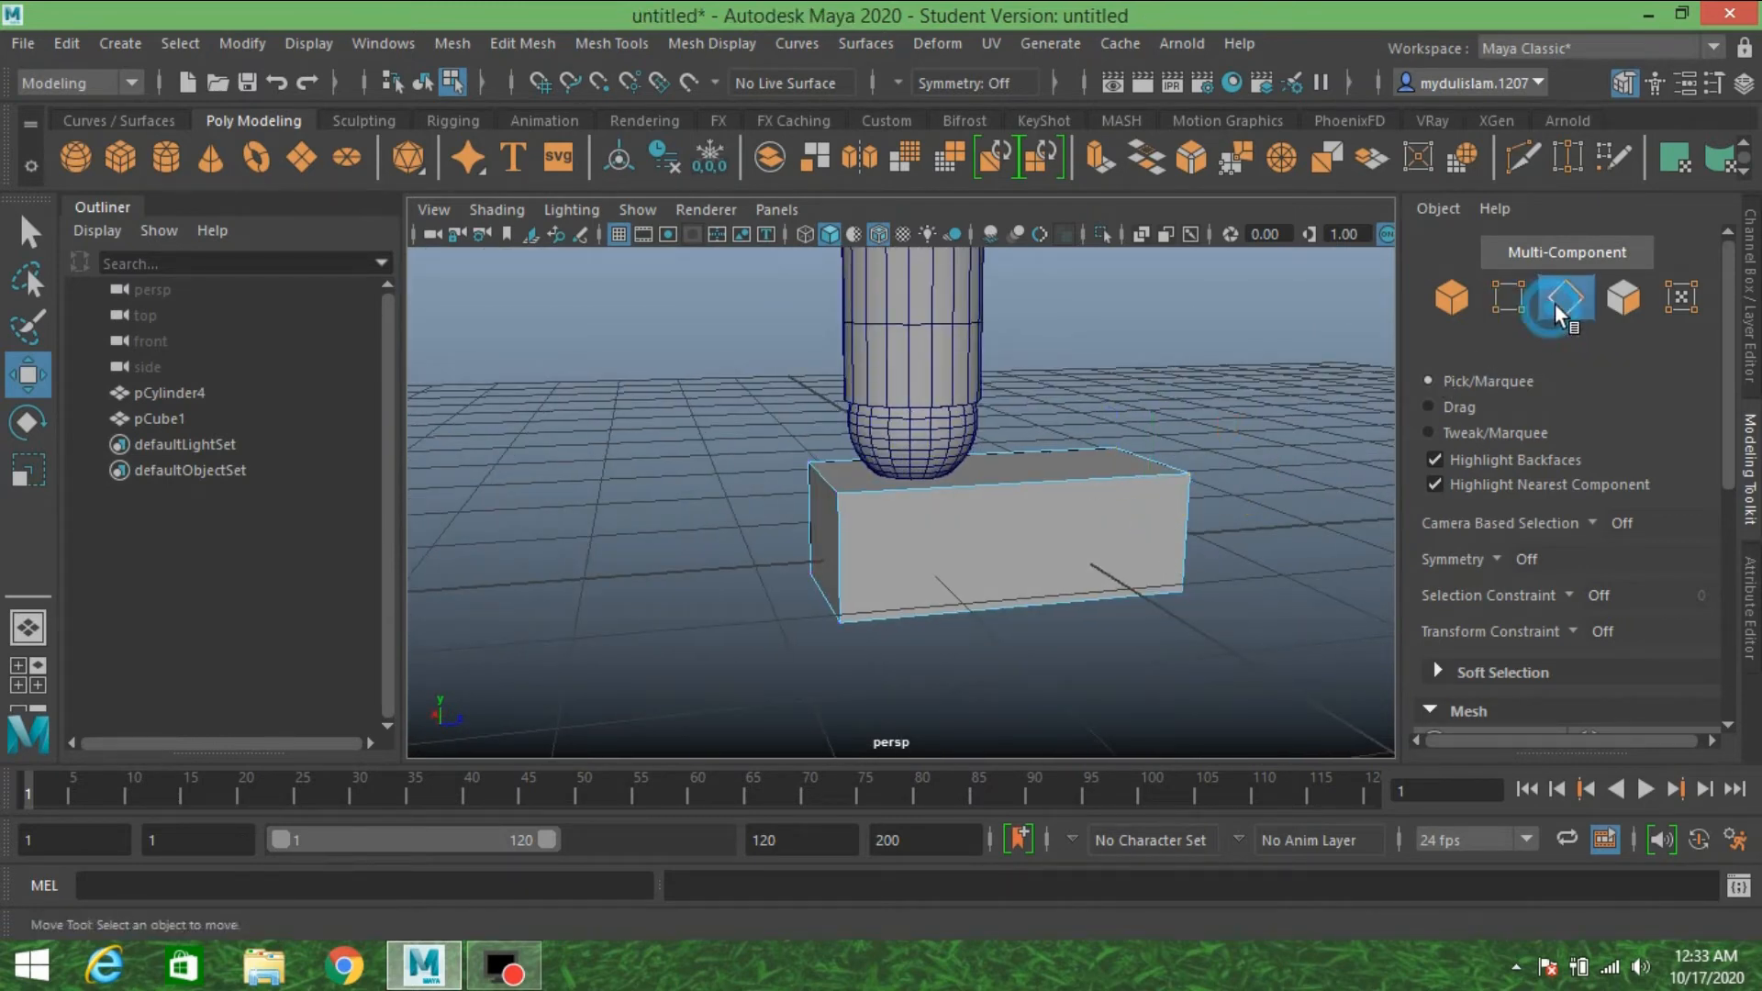
left_click_drag(703, 501, 678, 540, "alt")
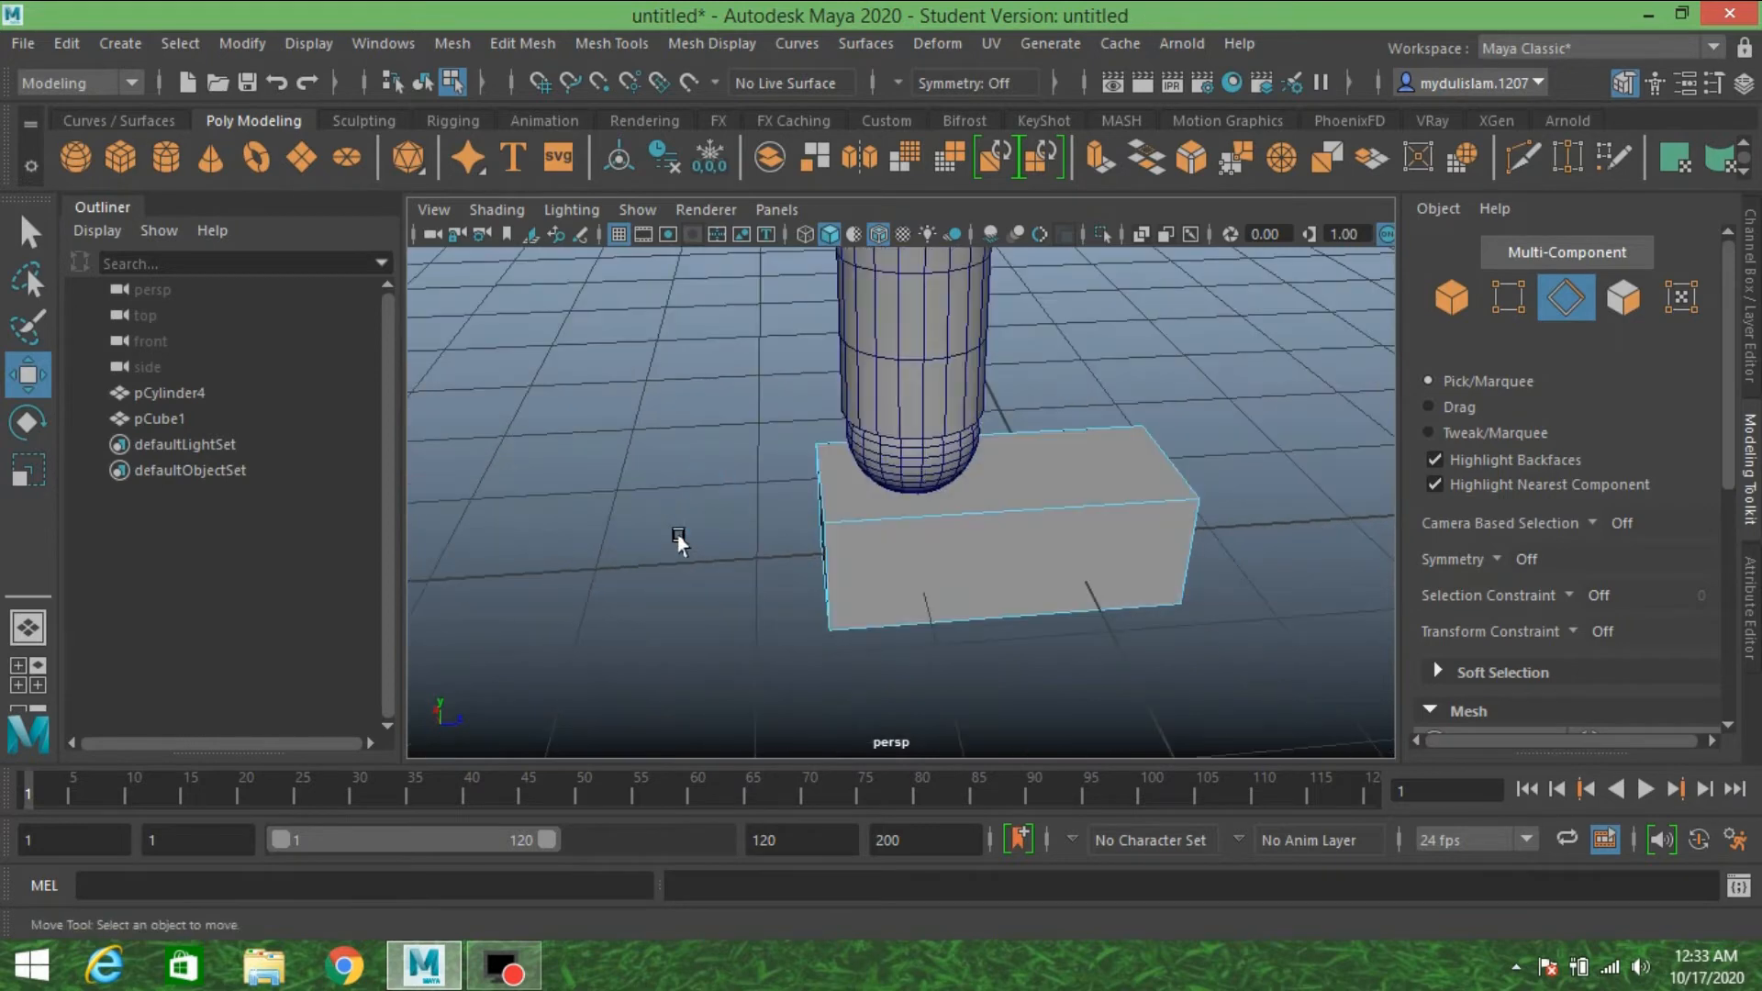
left_click_drag(963, 515, 962, 537, "alt")
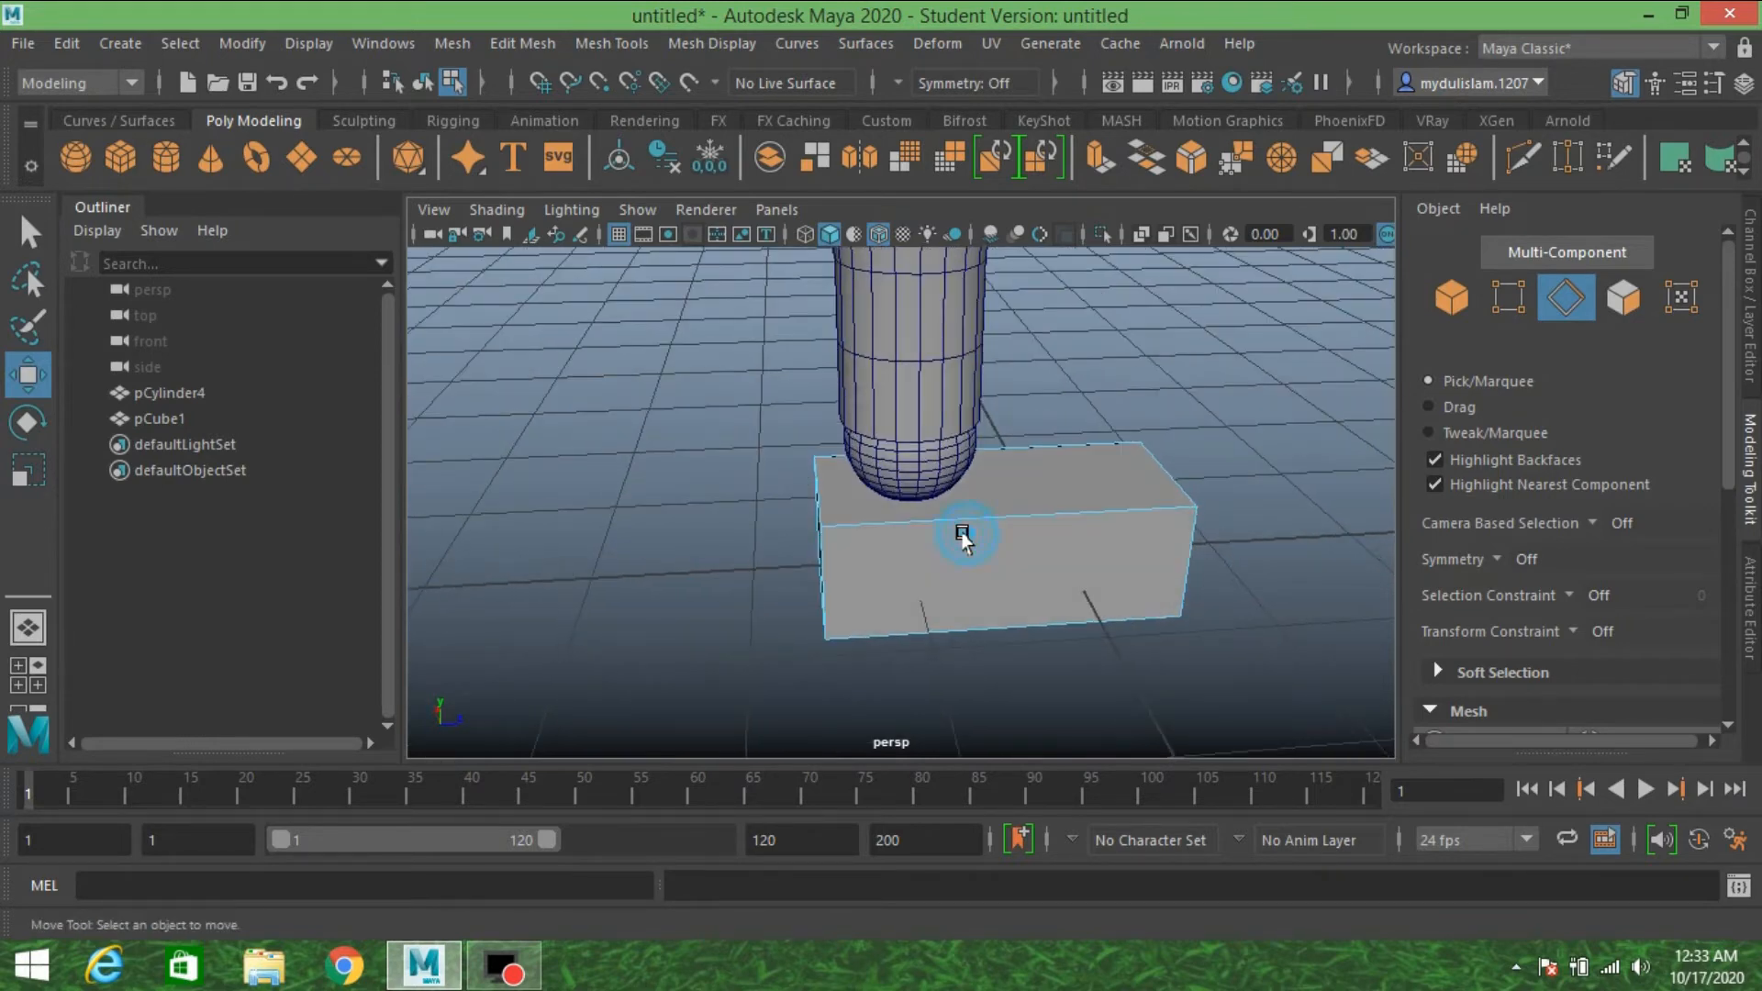
left_click(592, 43)
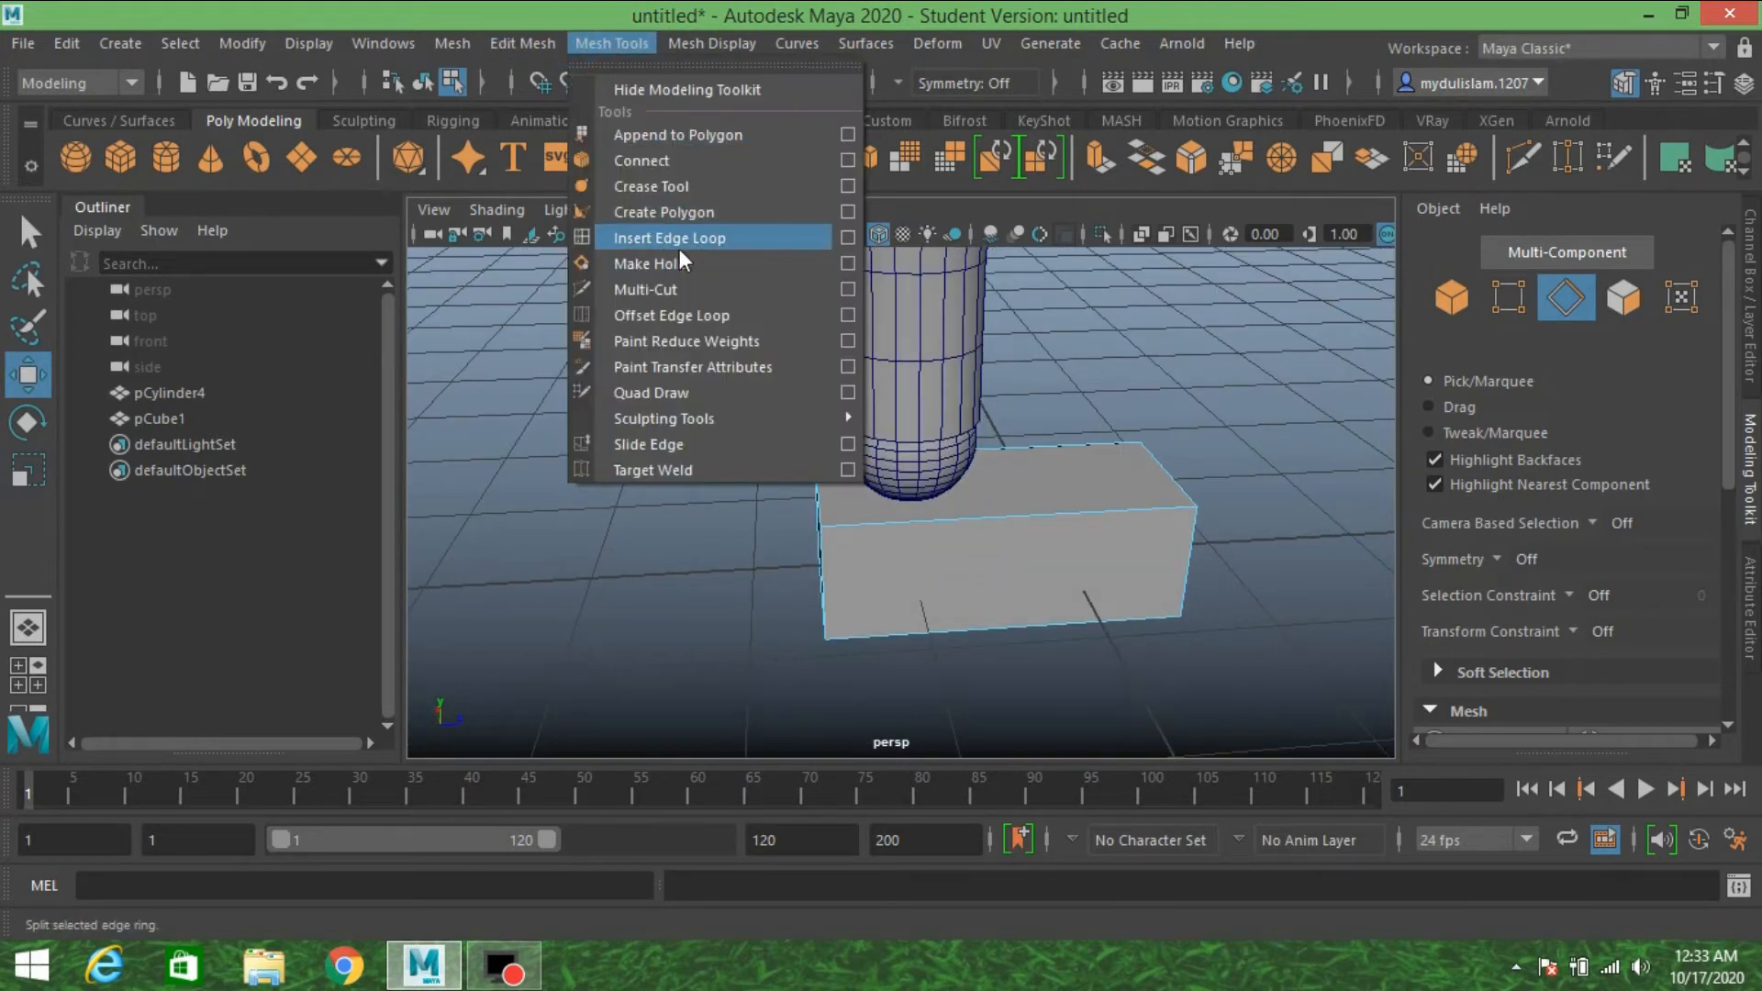
left_click(848, 238)
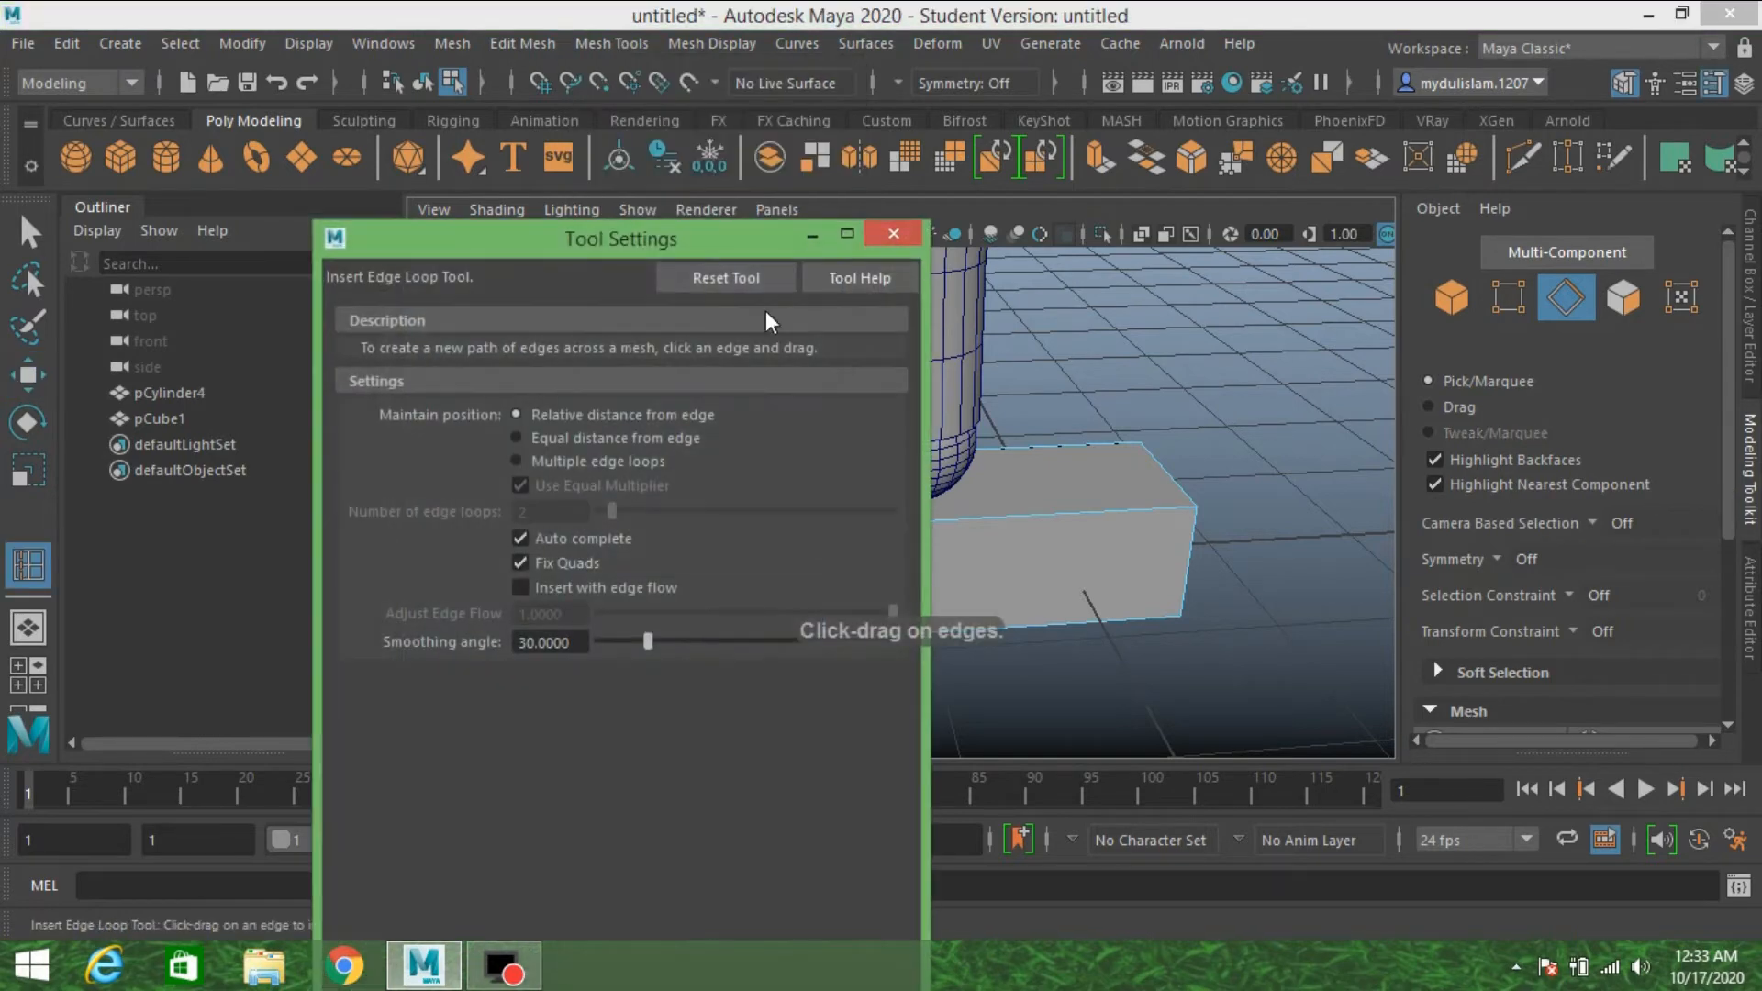
left_click(744, 289)
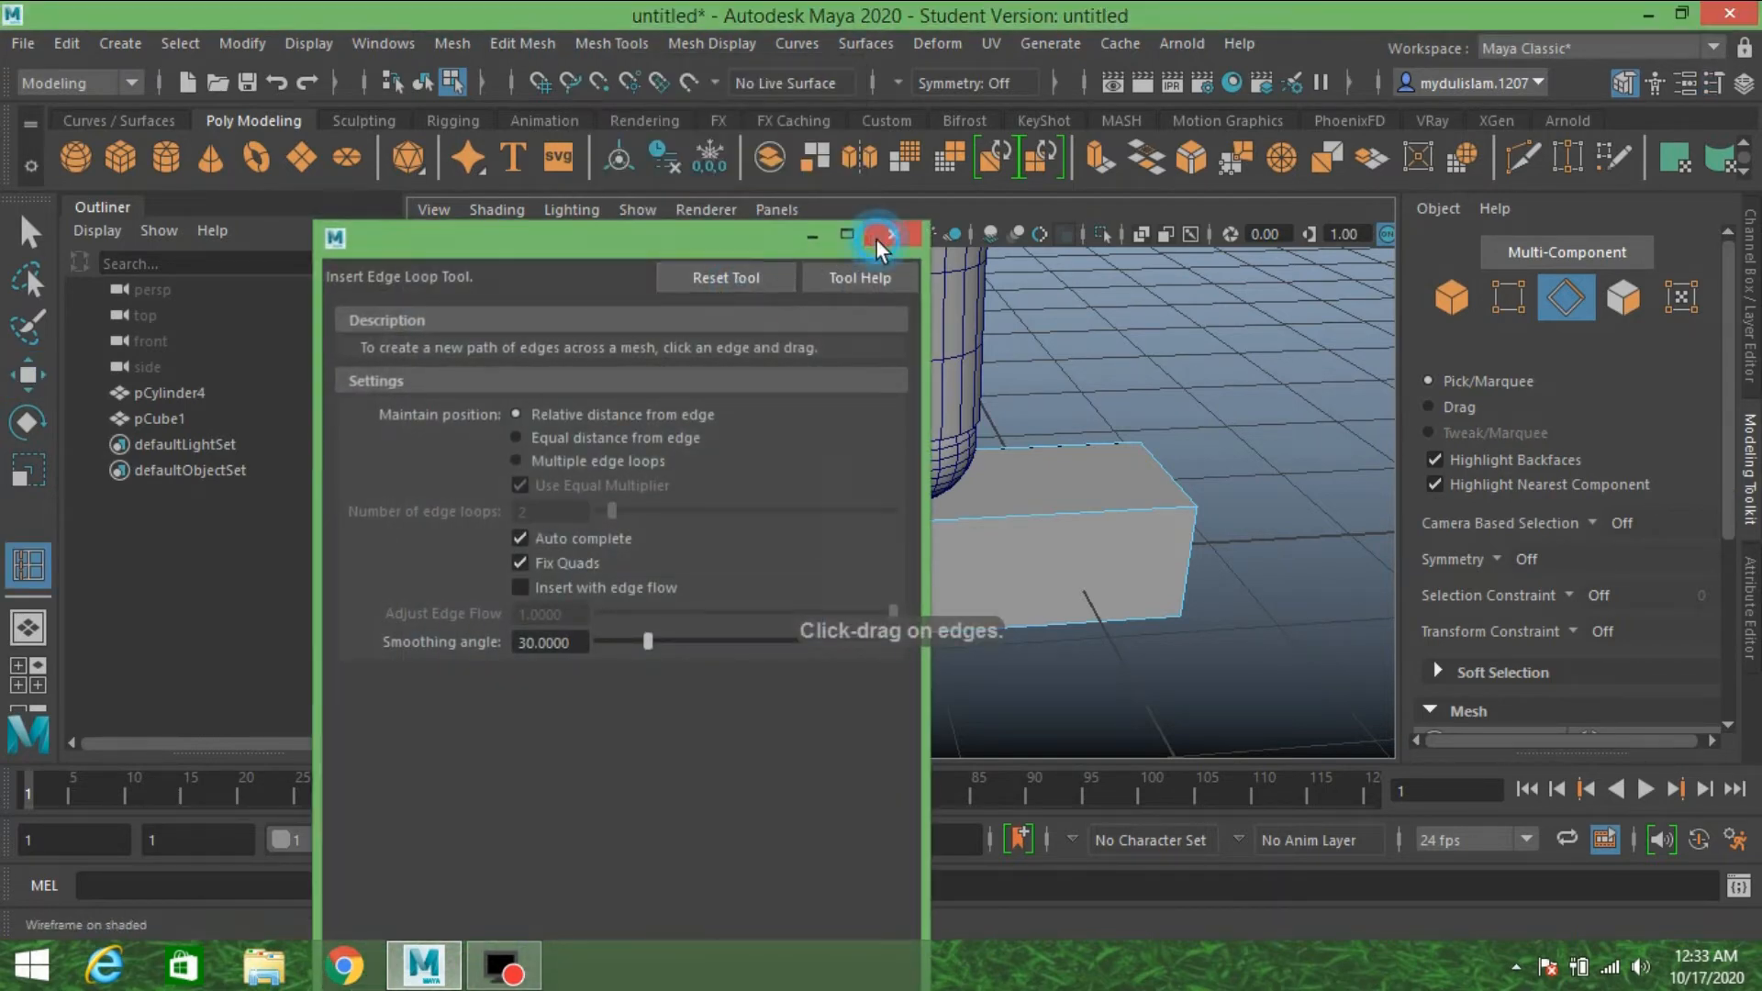
left_click(892, 234)
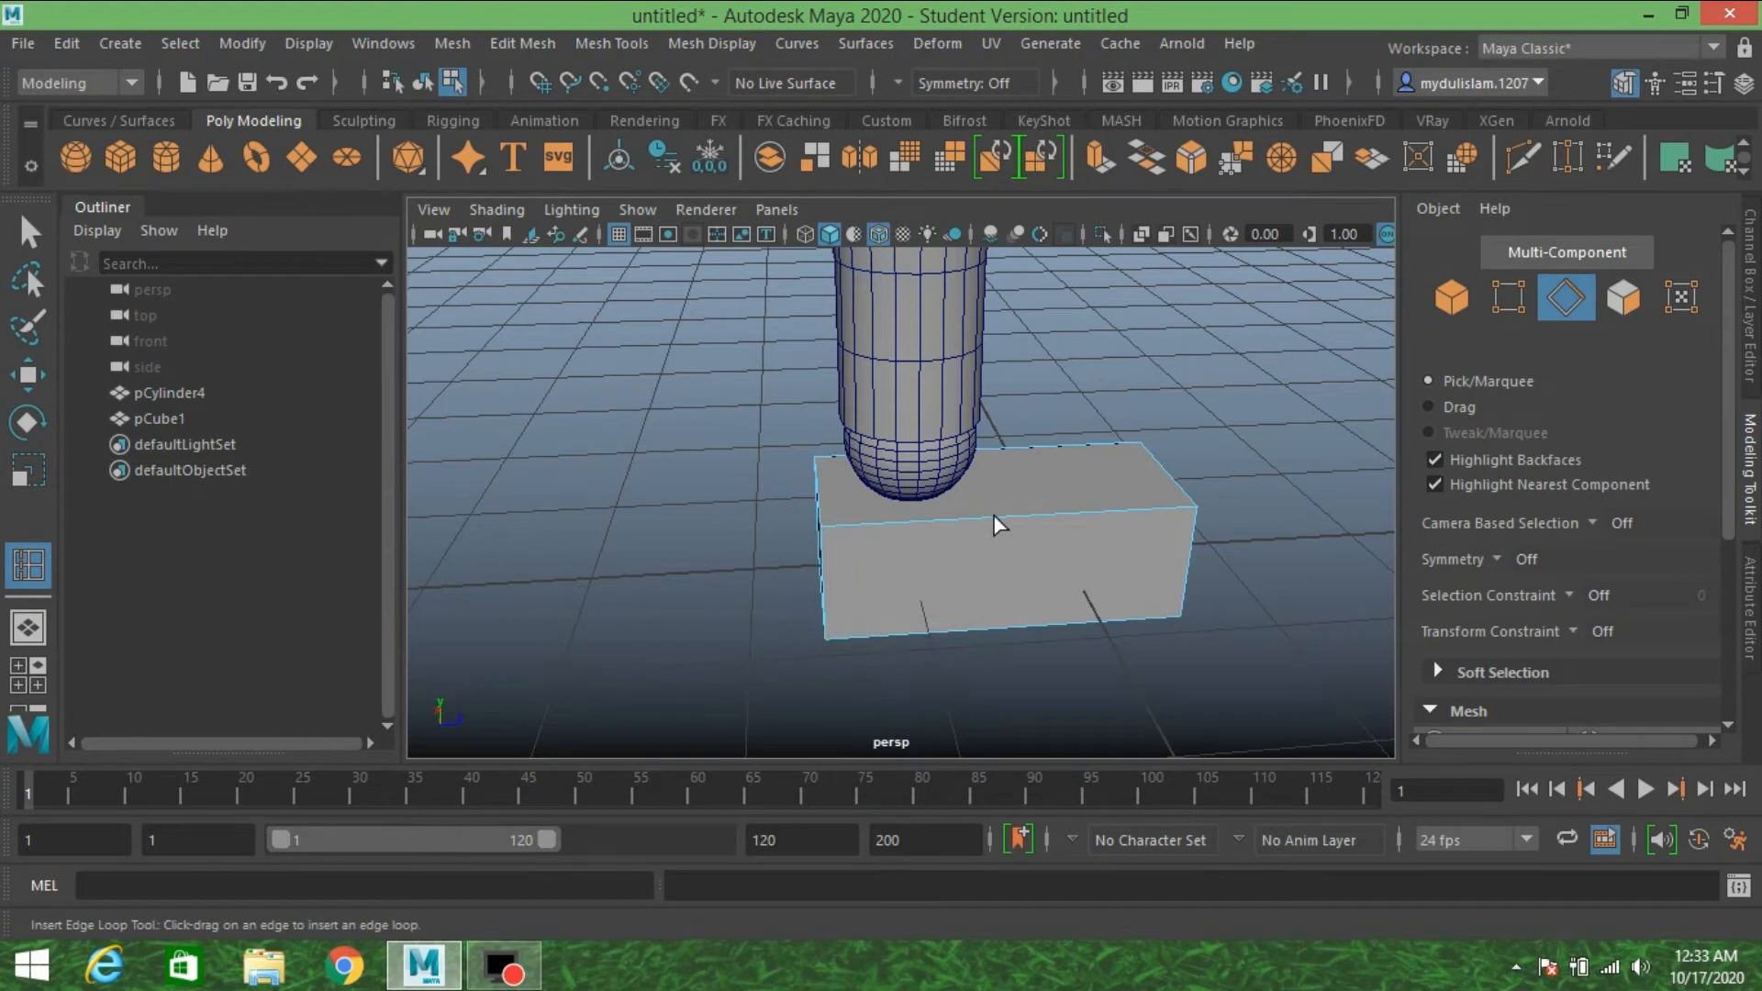
left_click_drag(988, 516, 1014, 515)
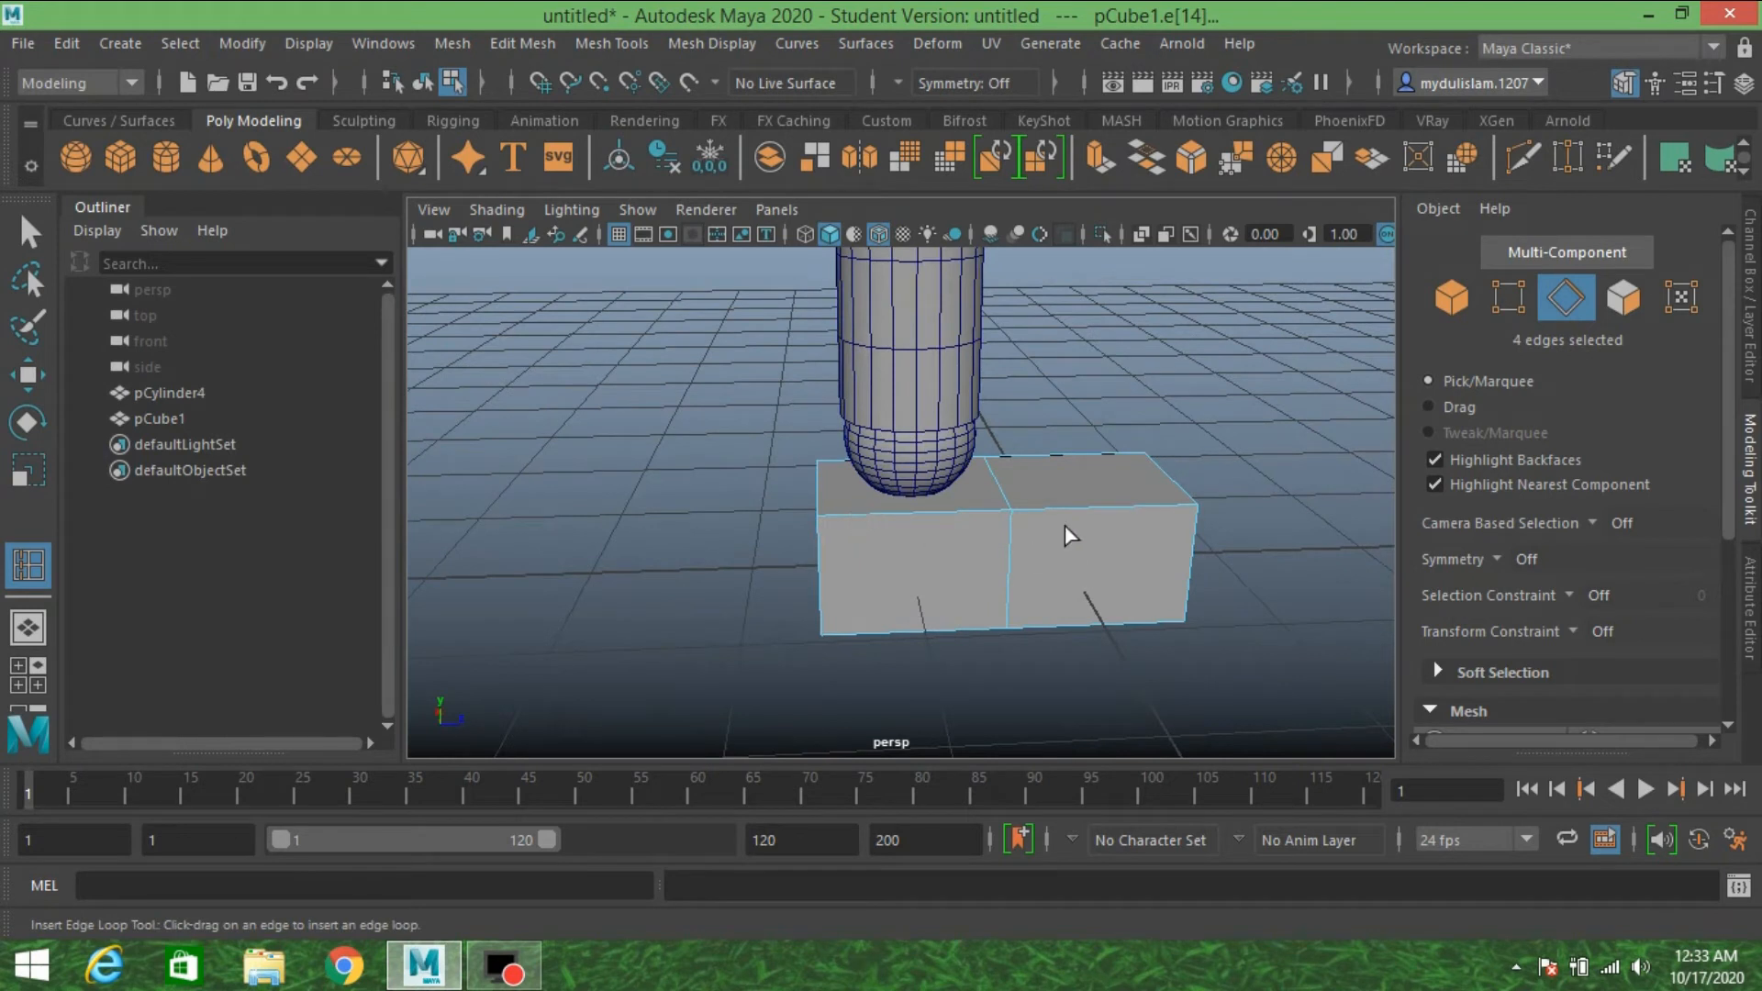
left_click_drag(1067, 521, 1134, 562)
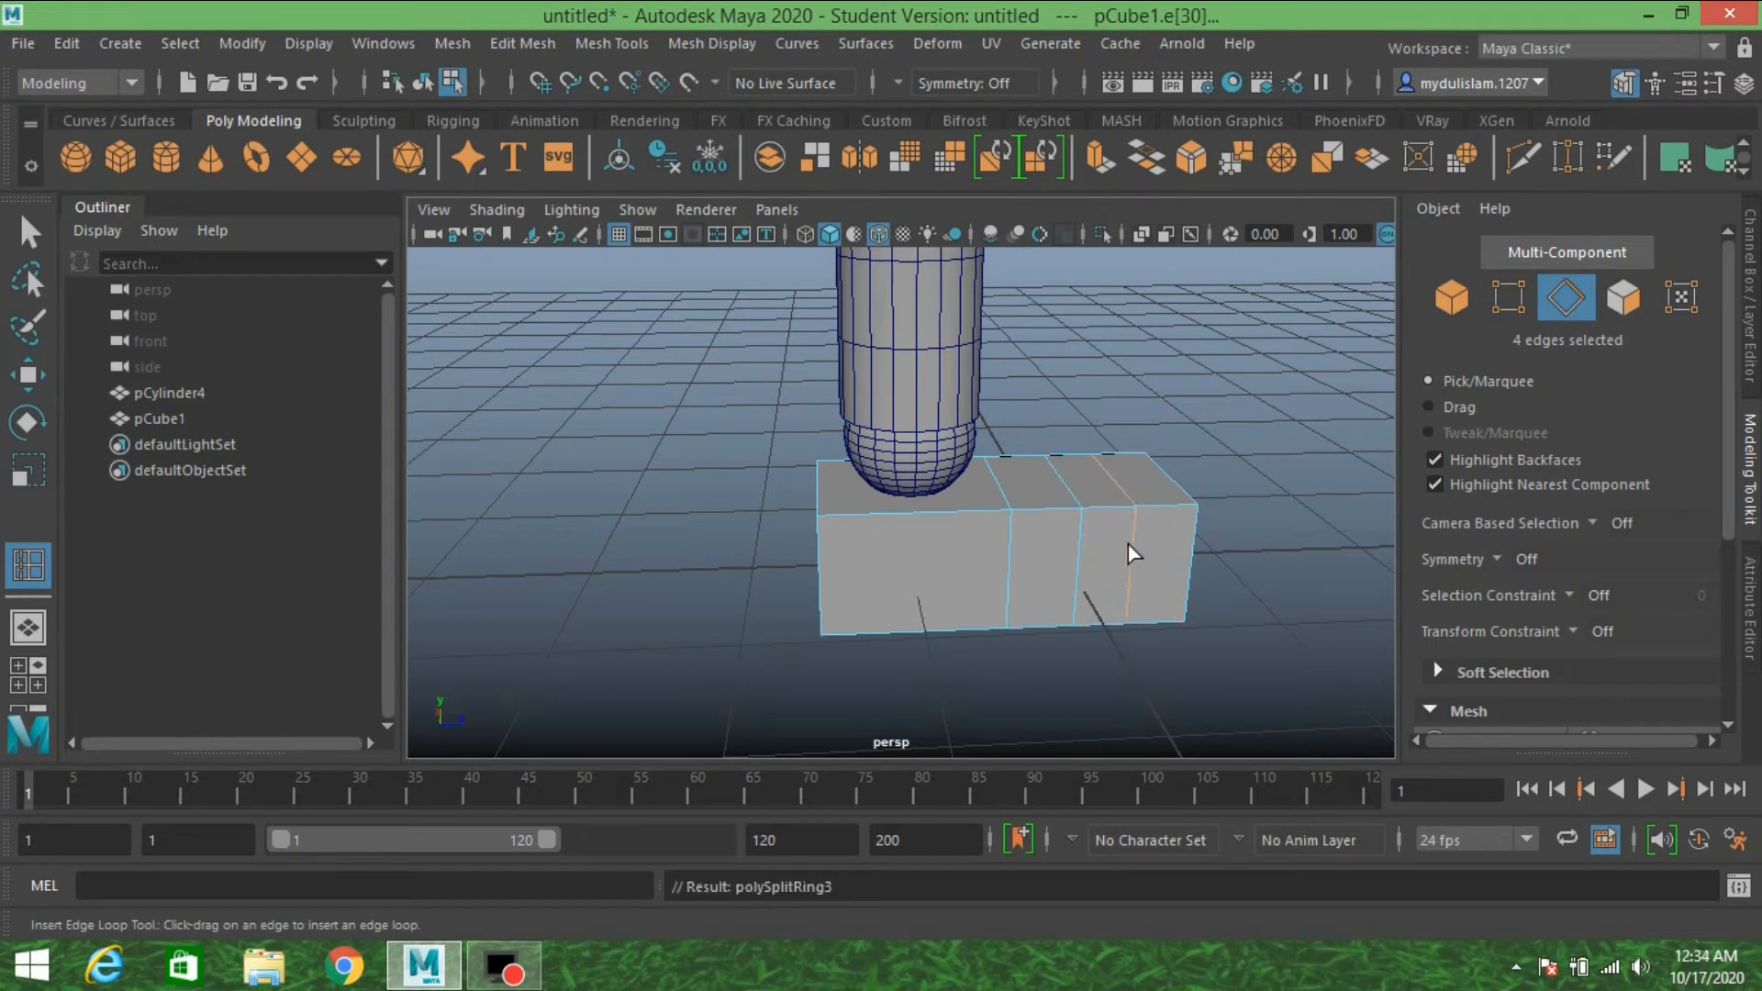
- Insert 6 evenly spaced edge loops through both the height and the width of the foot block with the multiple edge loops option
double_click(27, 566)
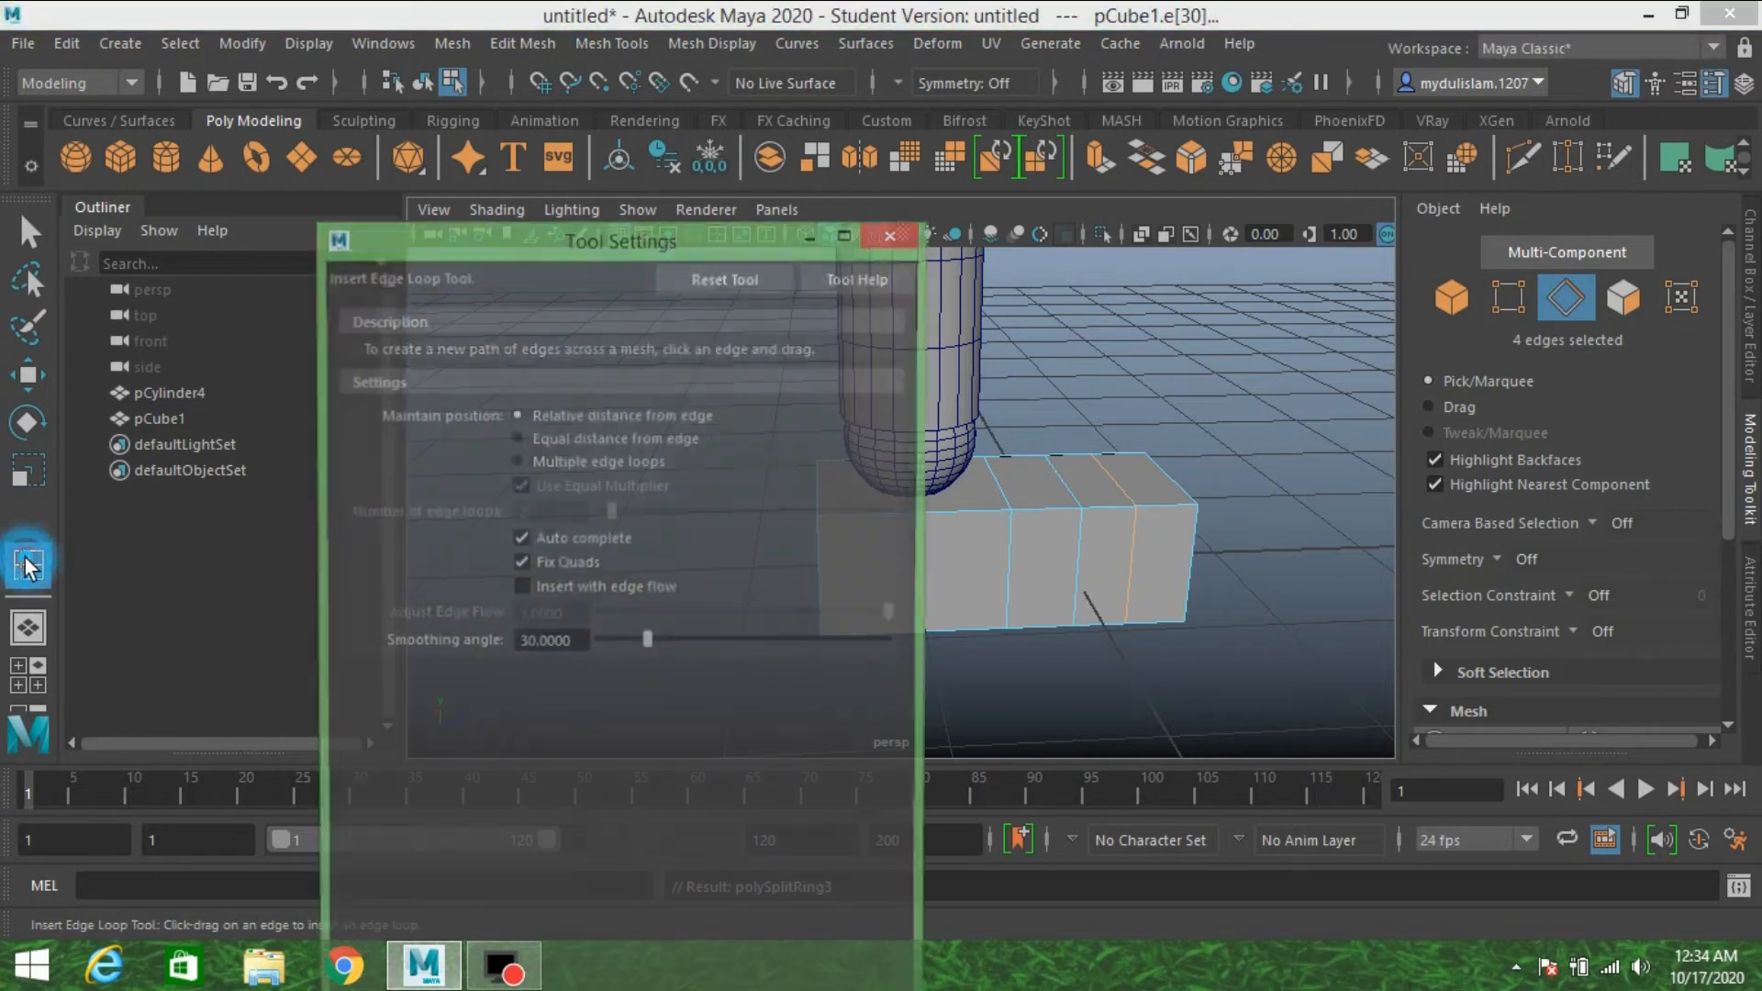
left_click(578, 460)
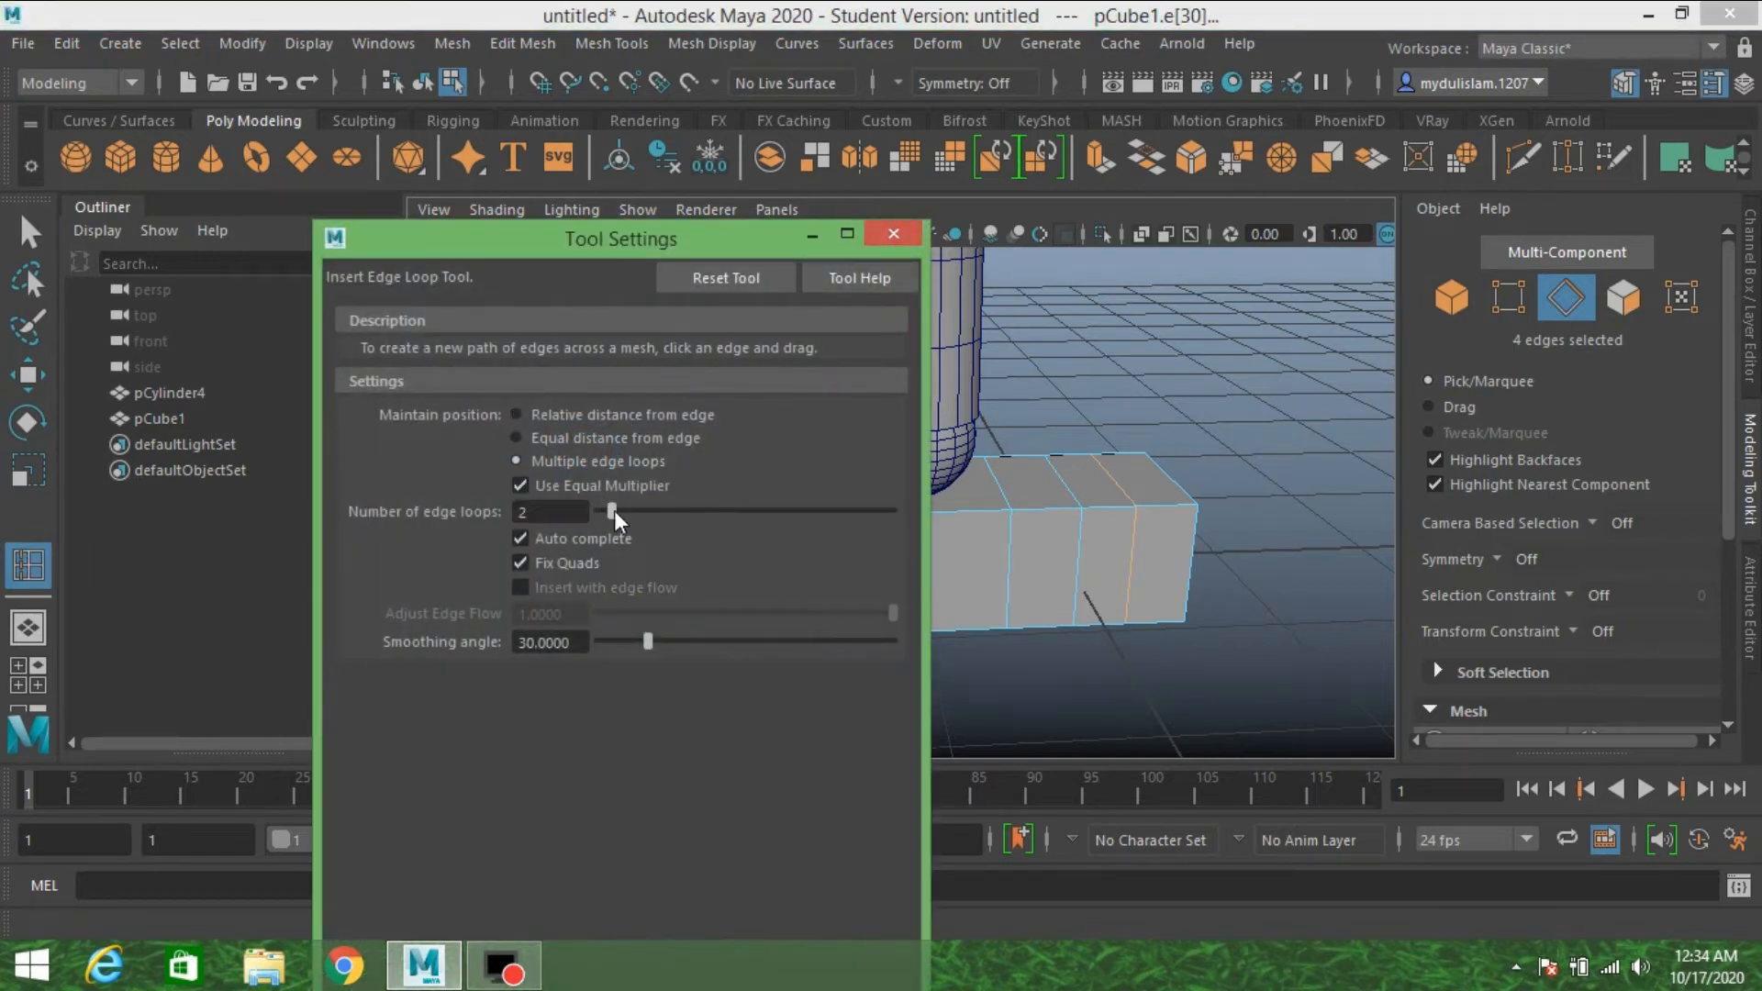
left_click_drag(611, 511, 633, 511)
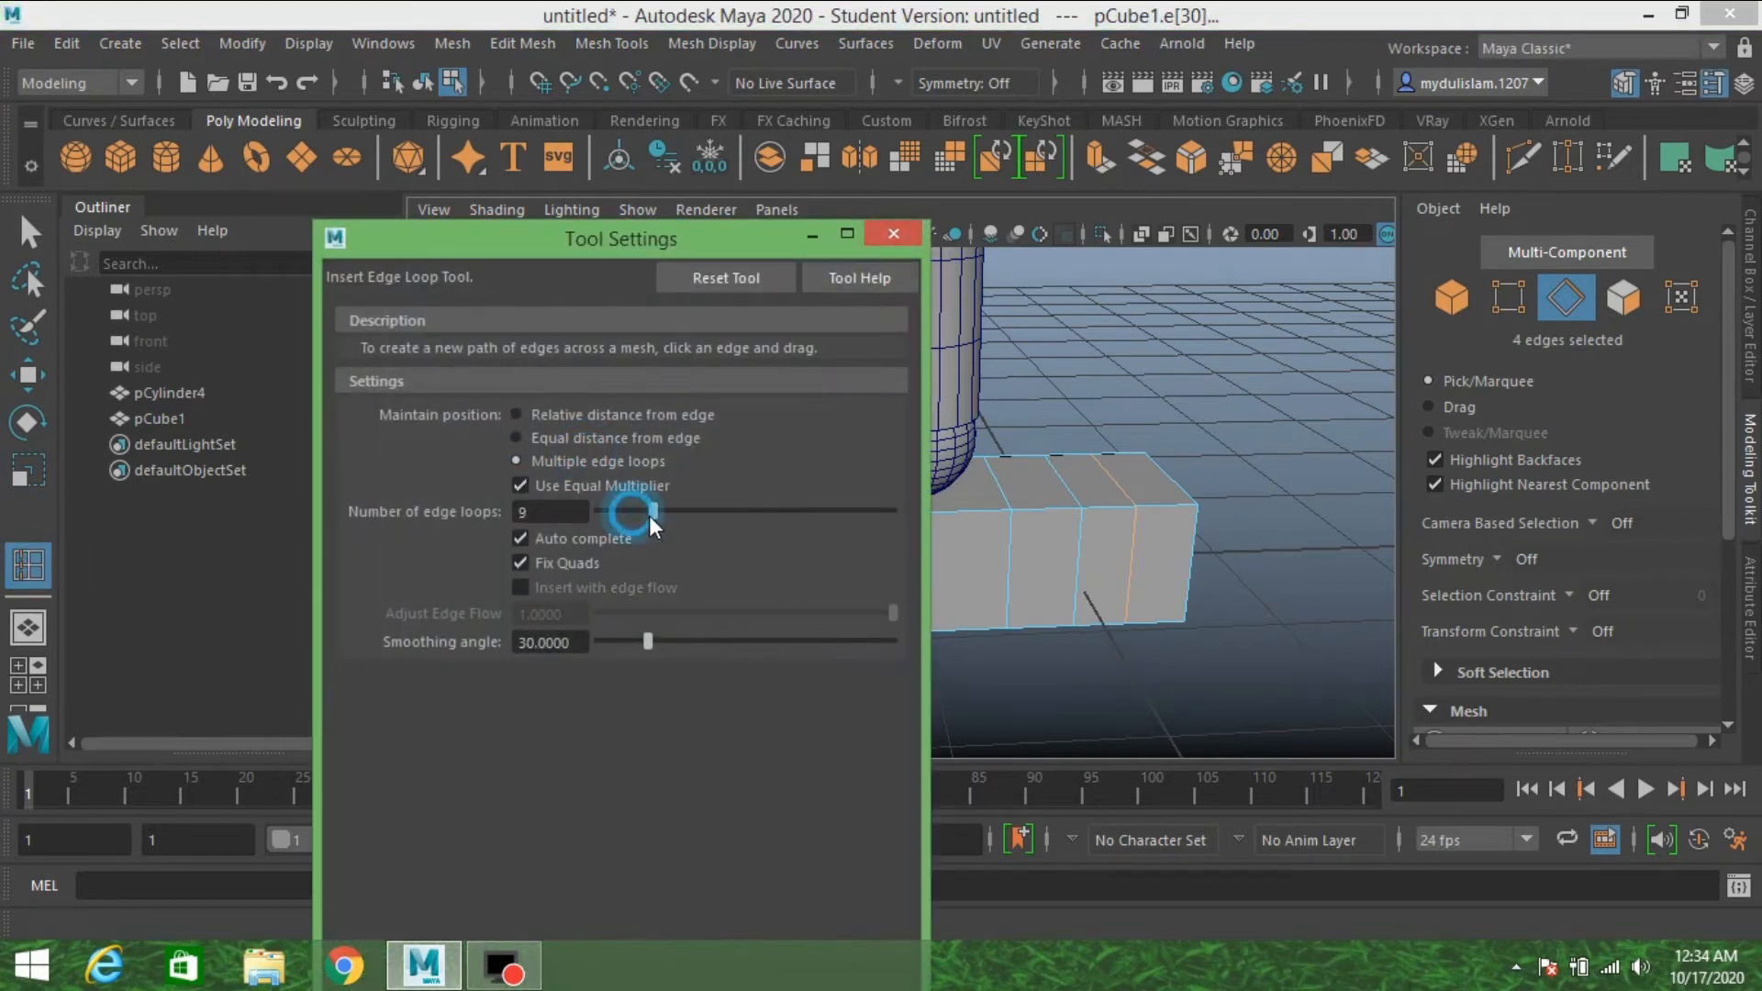
left_click(893, 233)
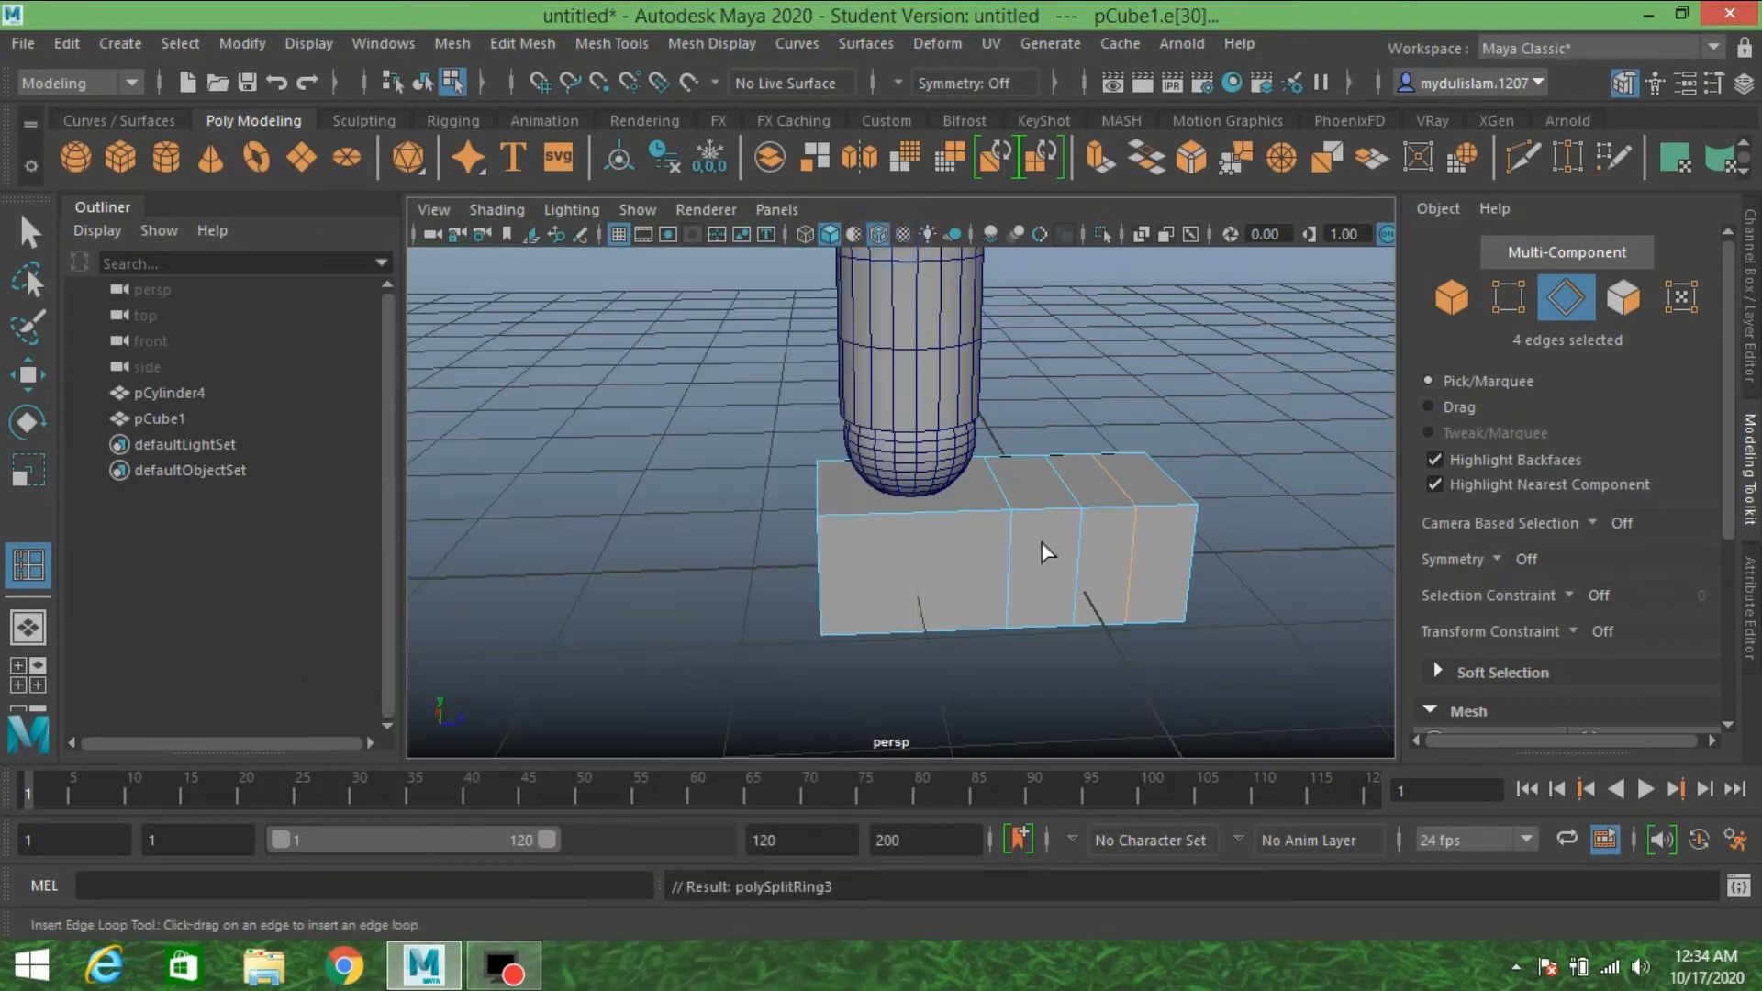
left_click(1078, 584)
left_click_drag(1077, 581, 1150, 540, "alt")
left_click(1070, 560)
- Reset the Insert Edge Loop tool to its default settings and return to the Select tool
double_click(28, 564)
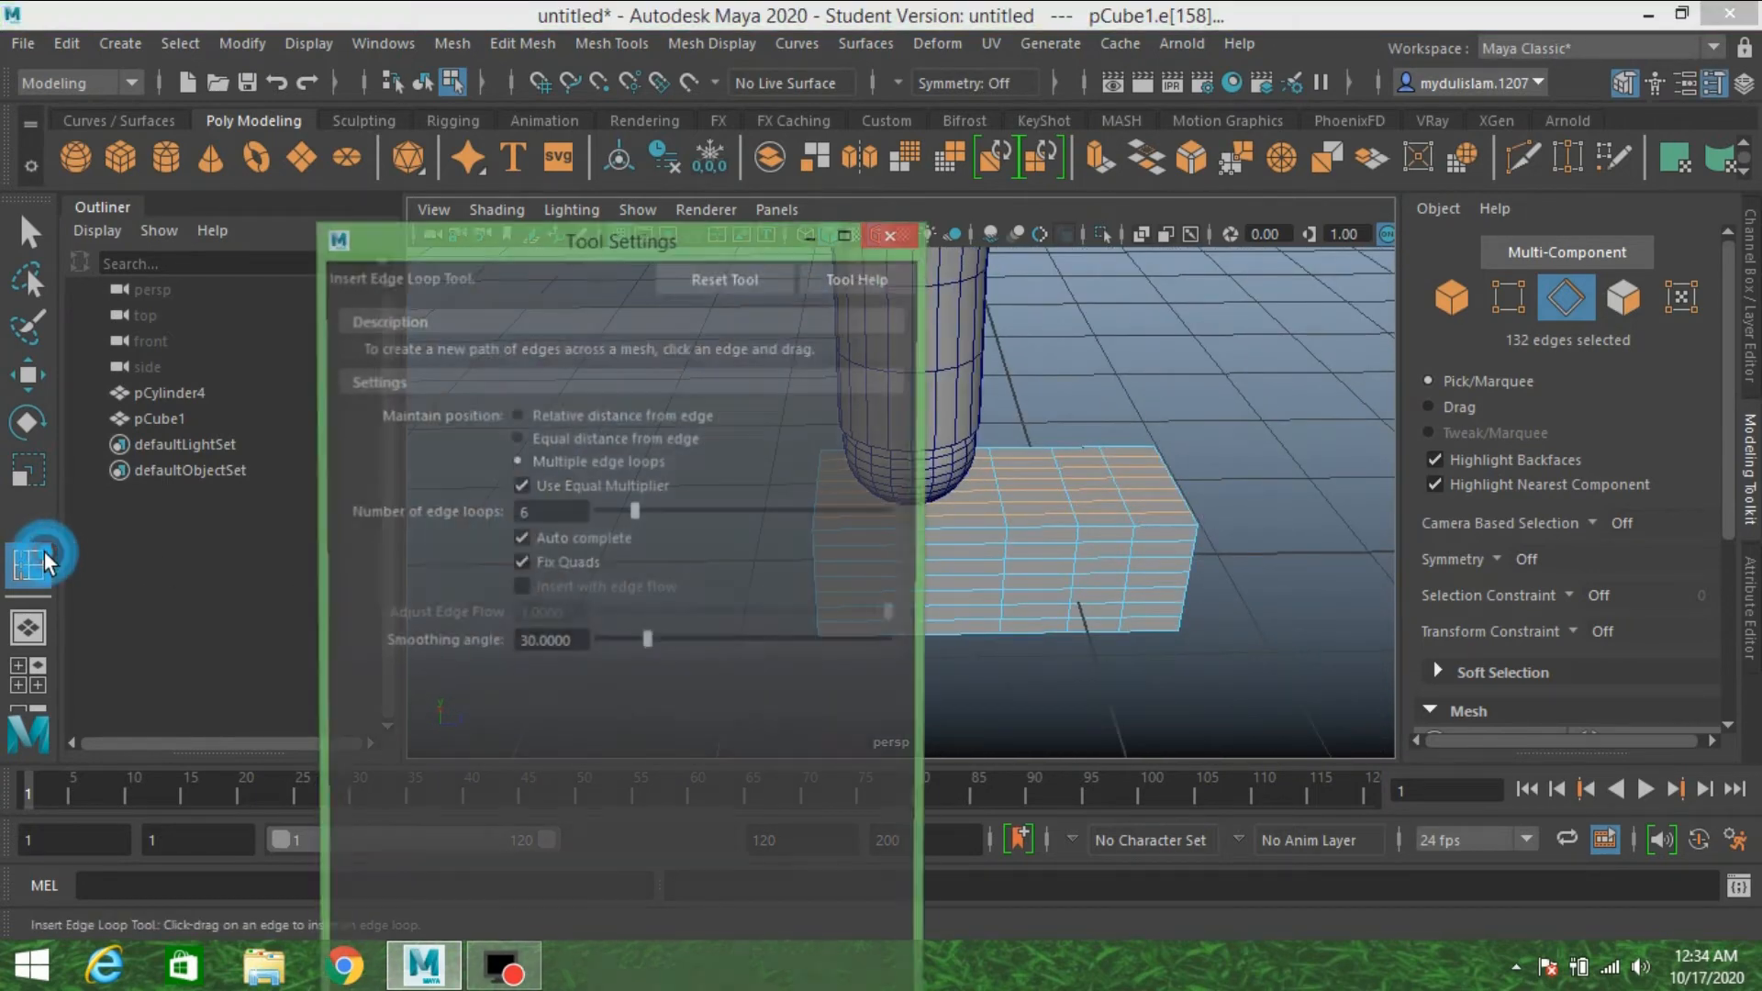
left_click(711, 277)
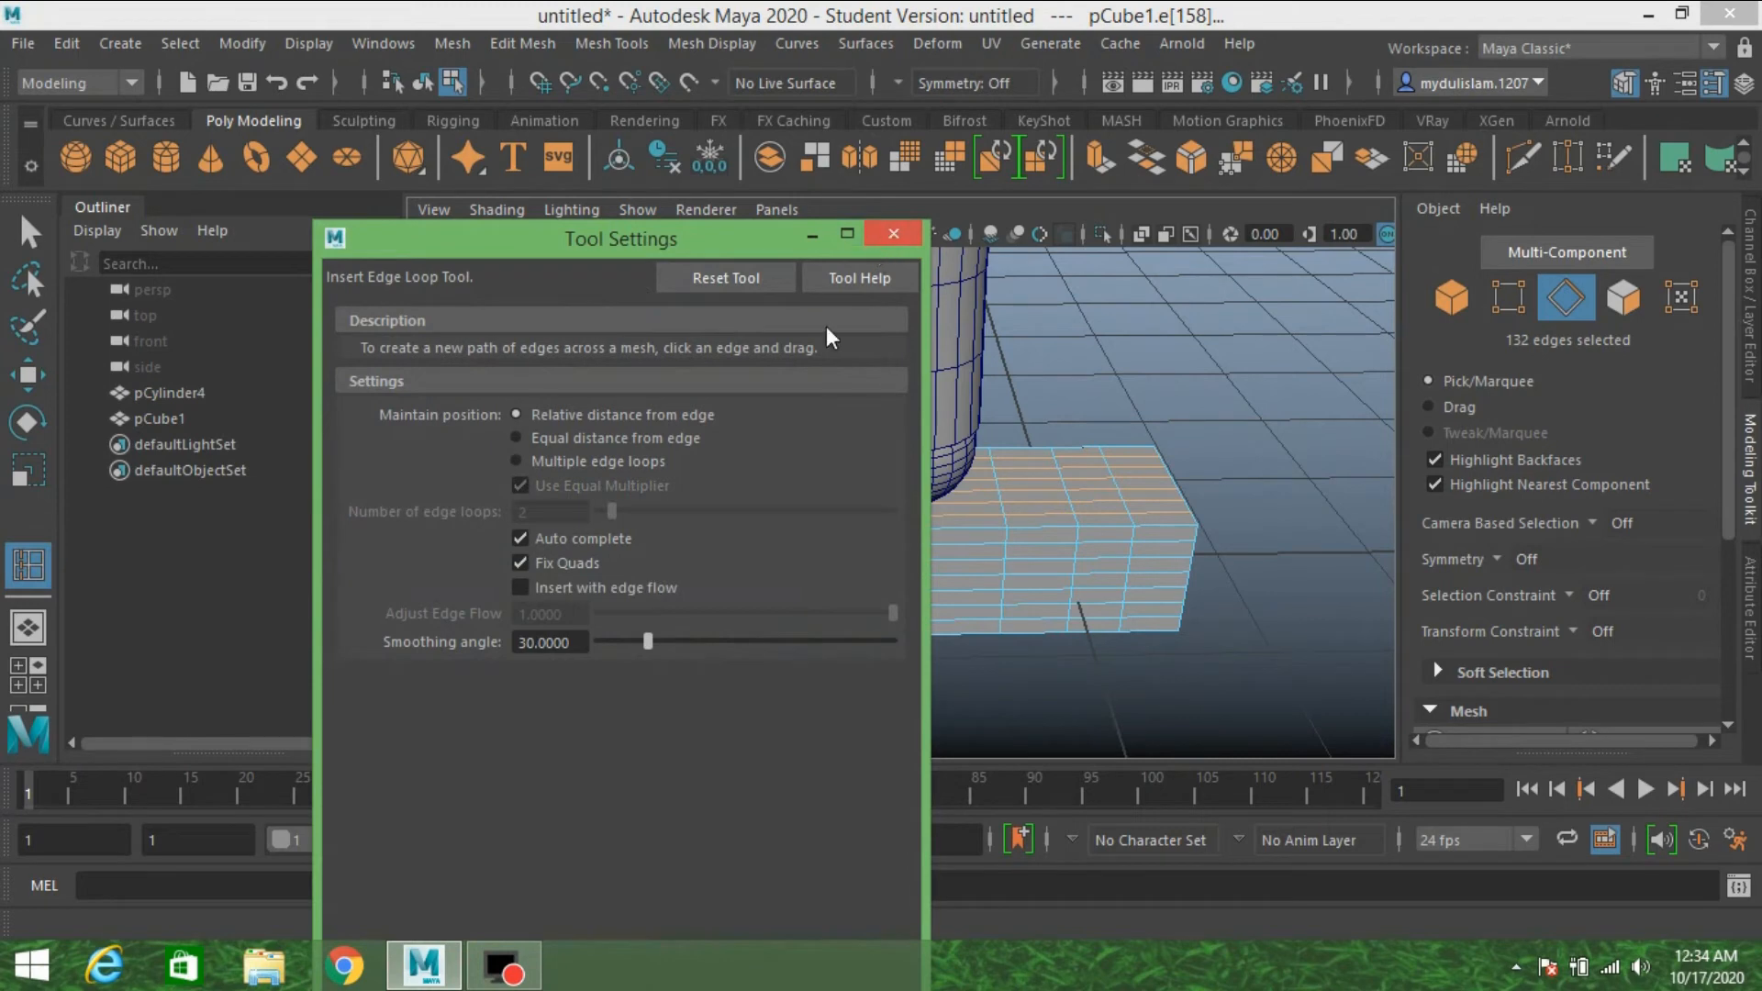
left_click(893, 233)
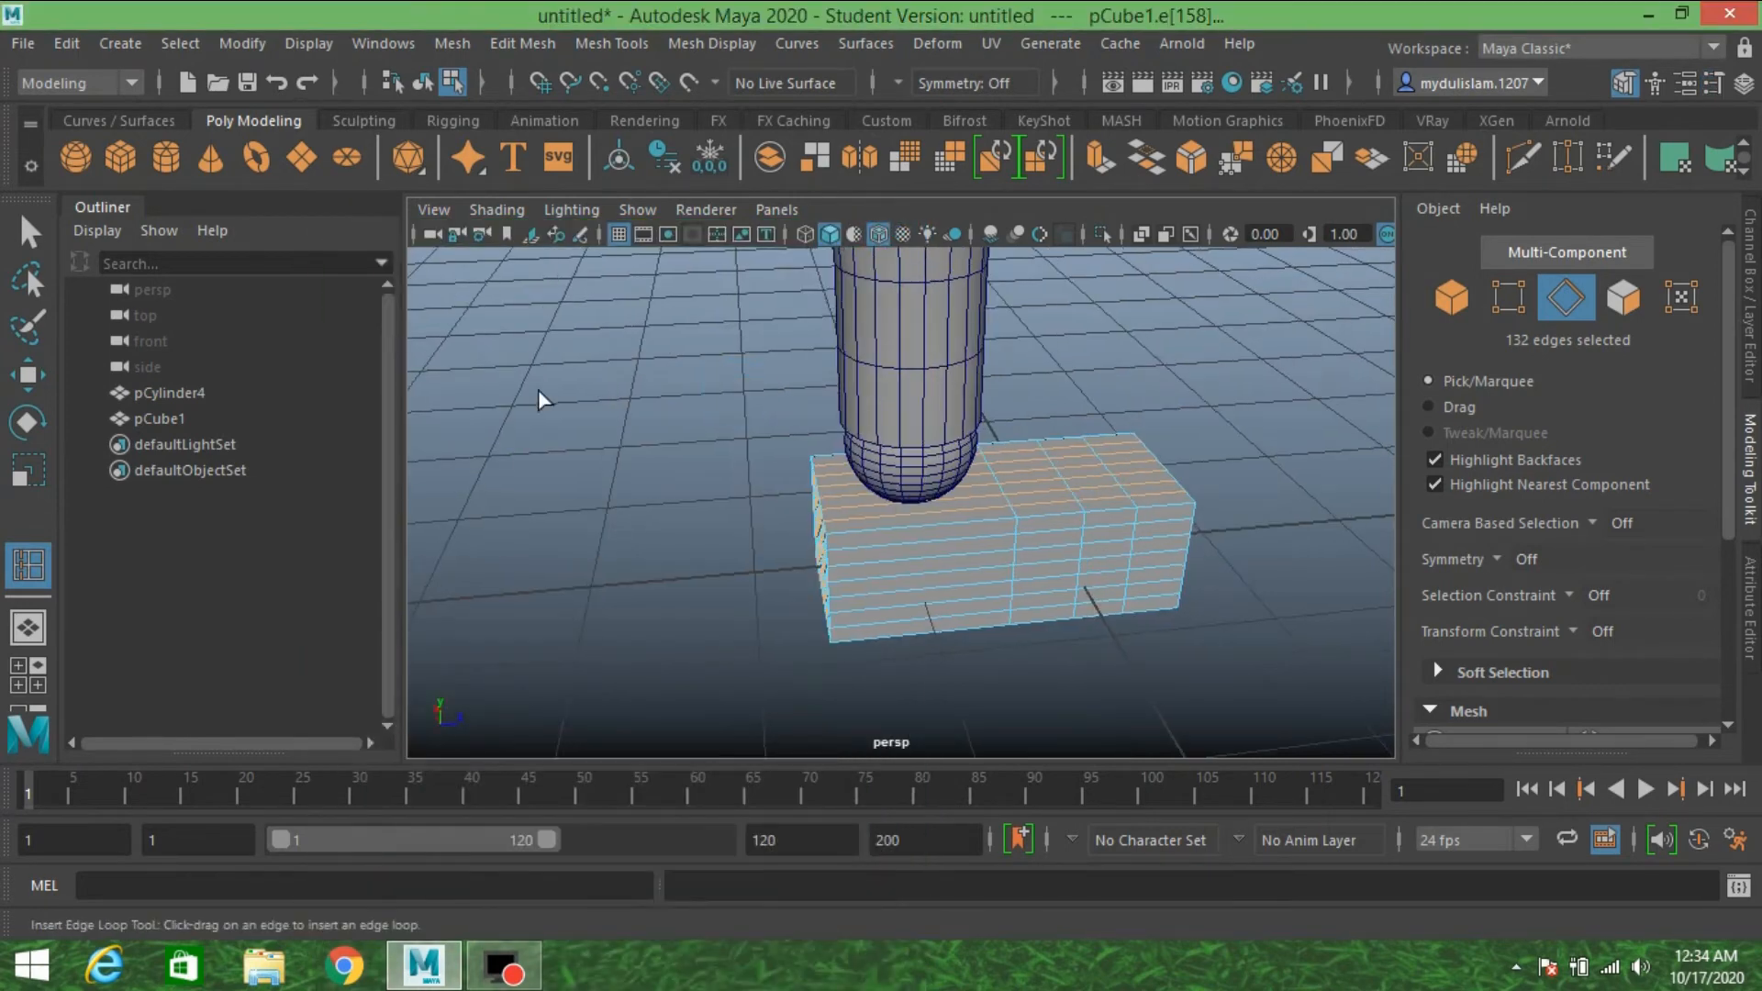
left_click(28, 232)
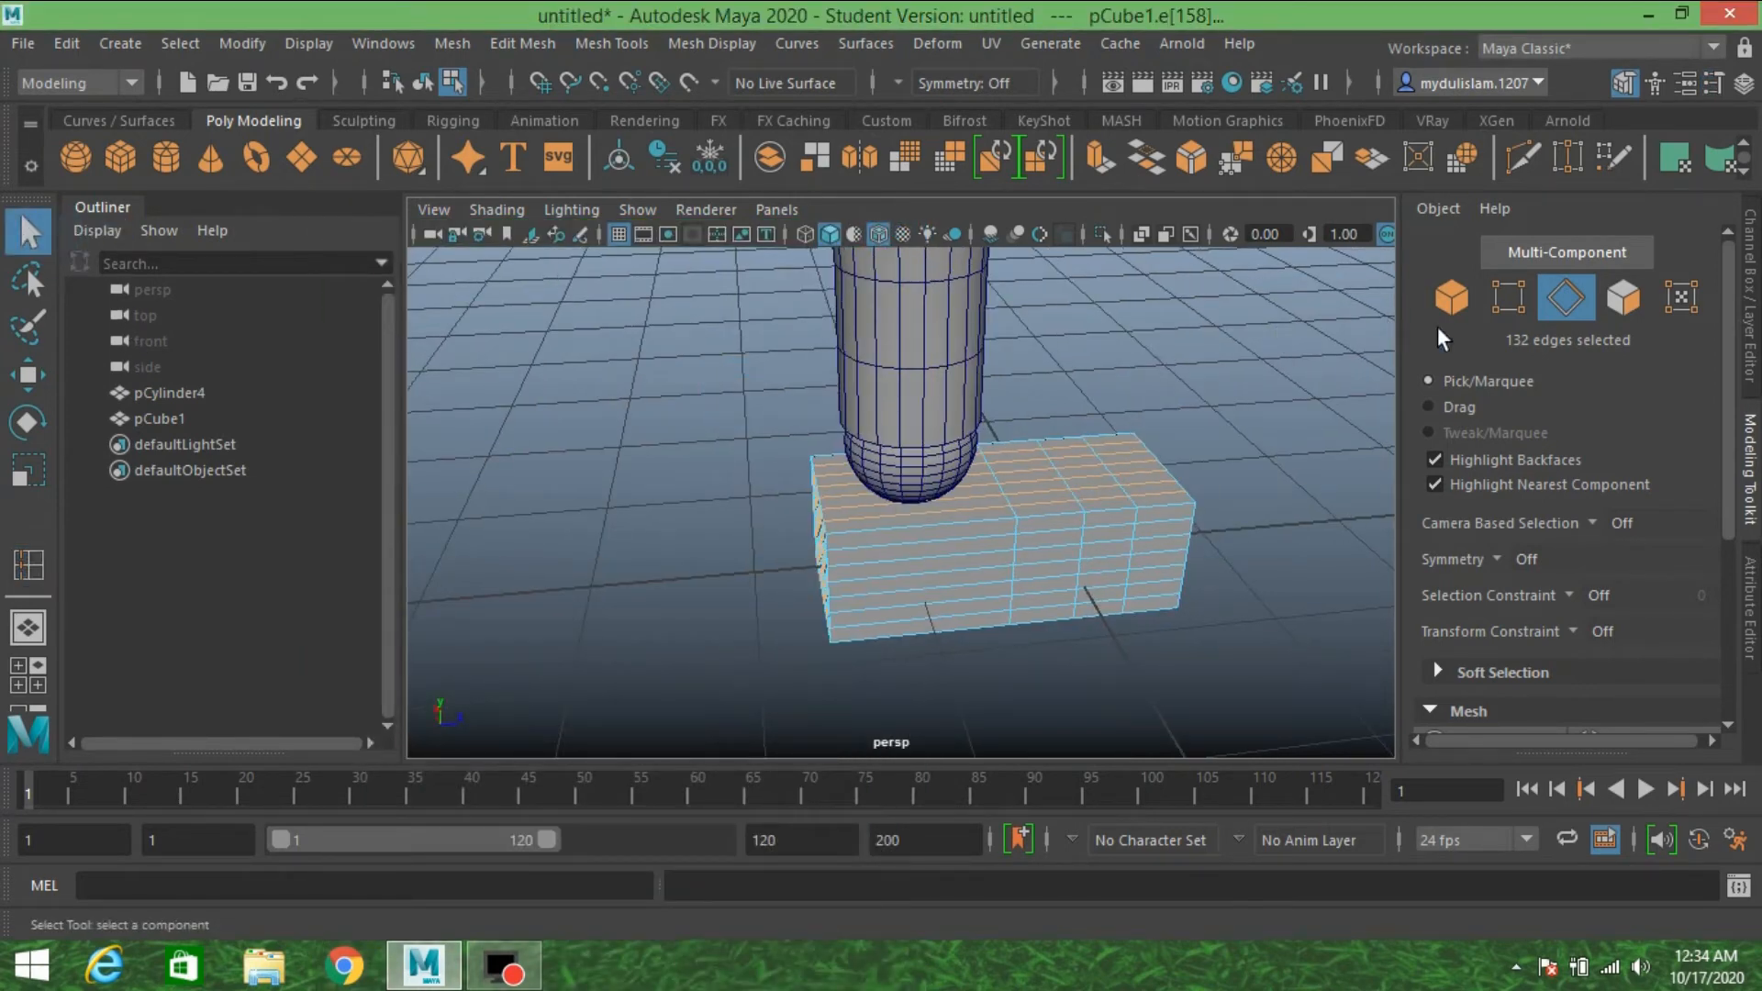
- Bevel the full row of edges along the foot block's upper heel edge with a fraction of 1
left_click_drag(763, 516, 1049, 573, "alt")
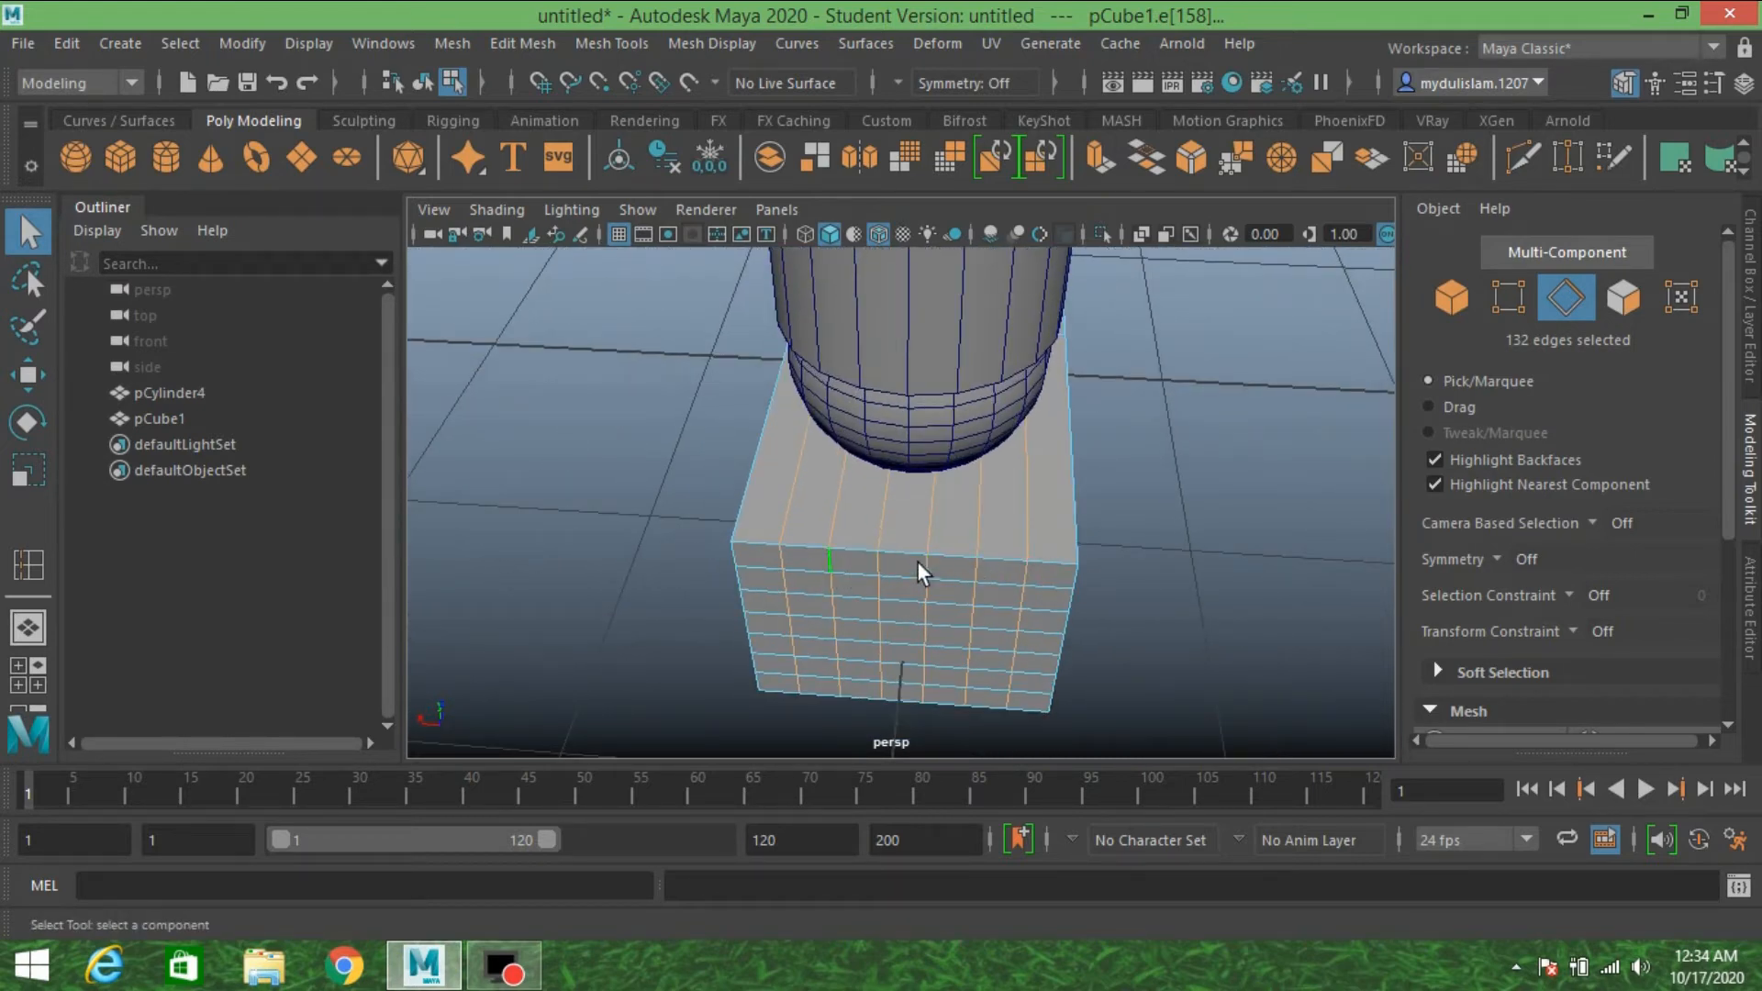
left_click(1042, 561)
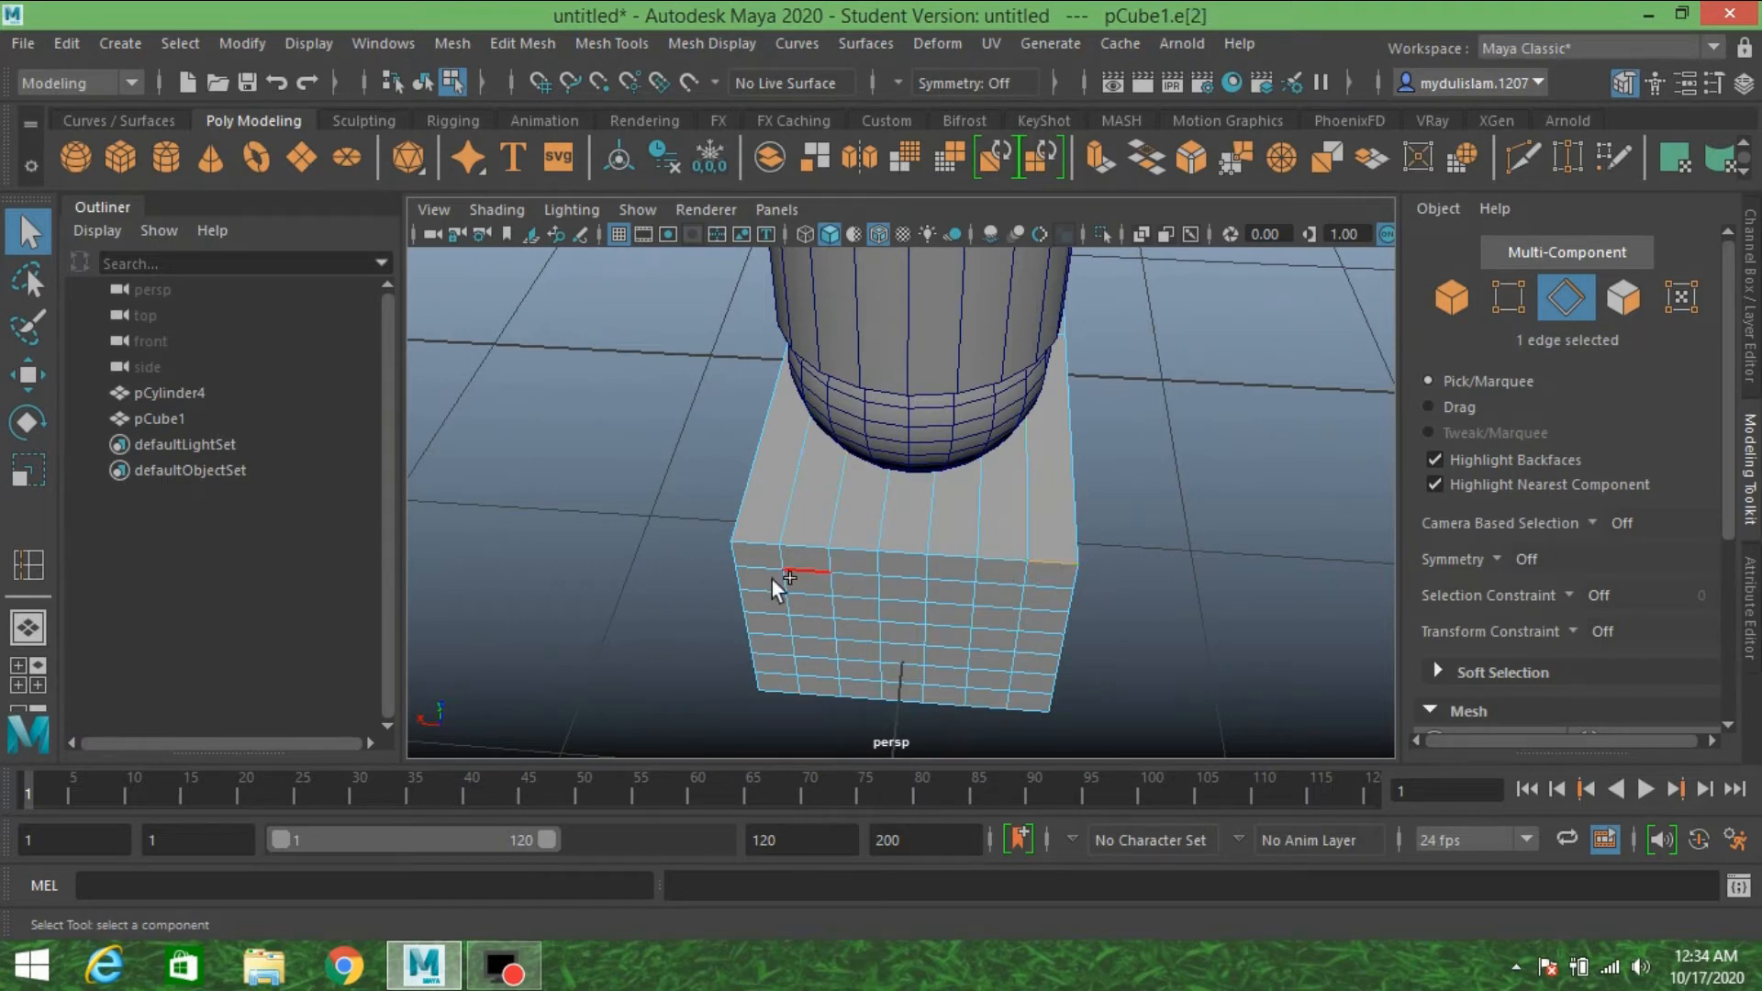
double_click(751, 548, "shift")
scroll(1131, 612, "down", 3)
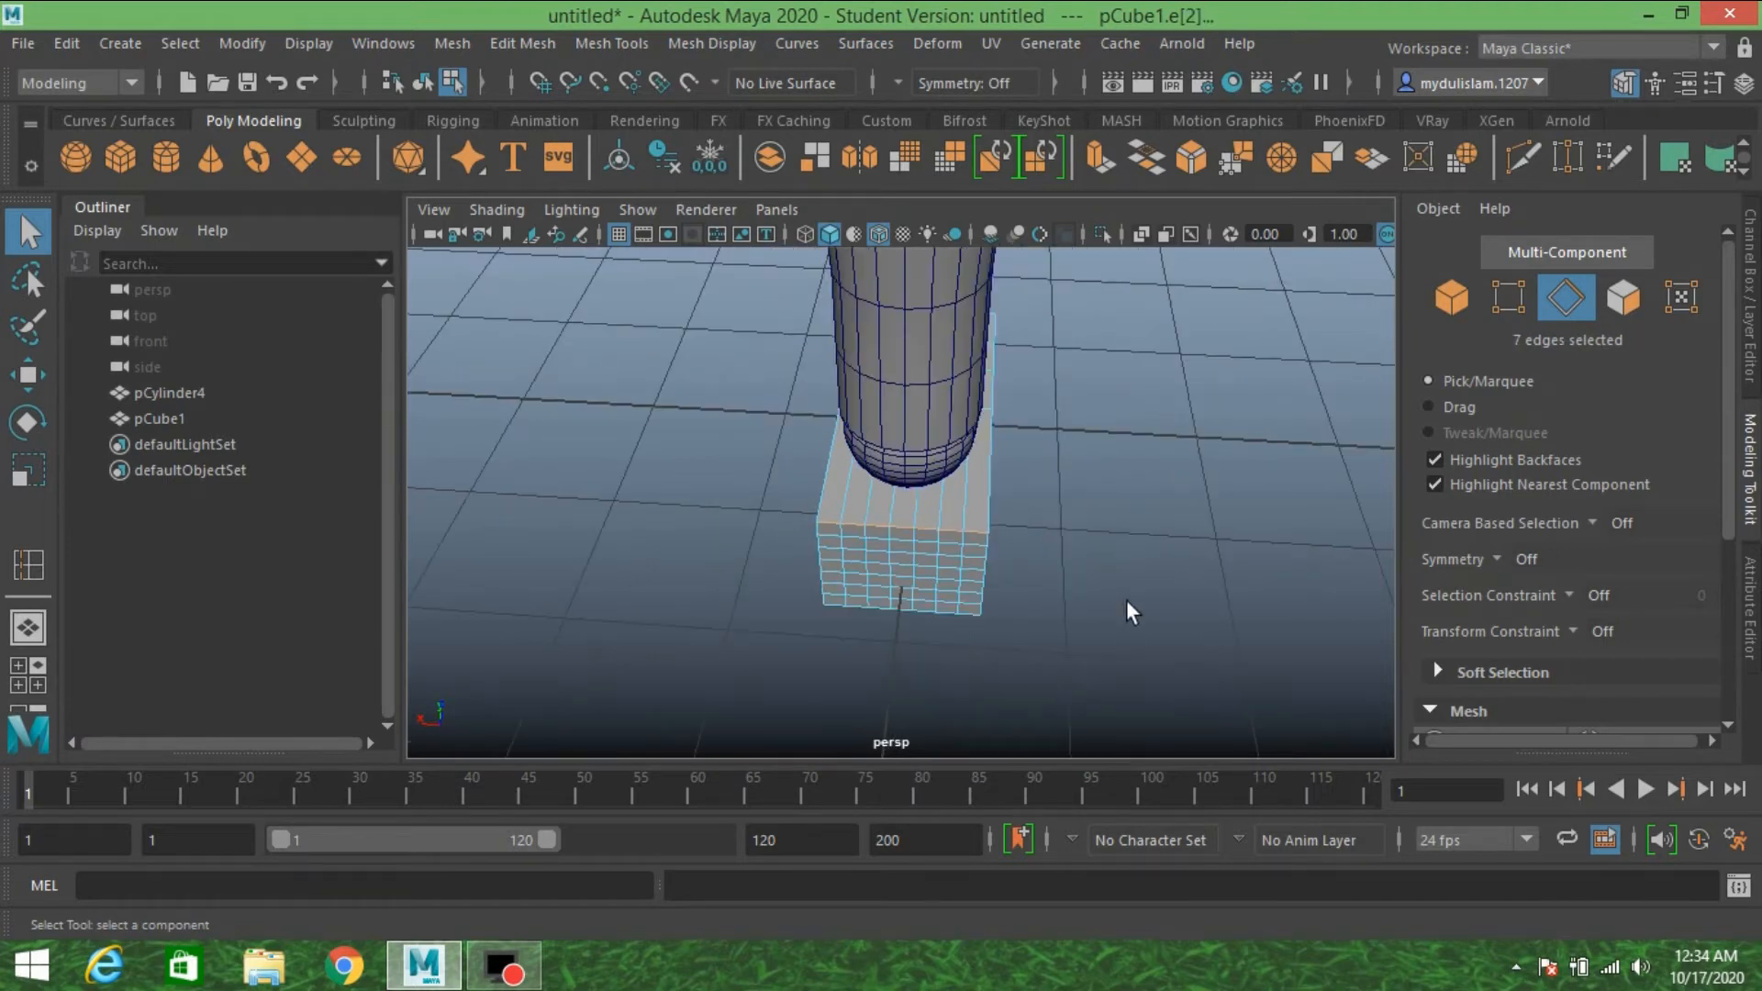
left_click_drag(1141, 612, 842, 556, "alt")
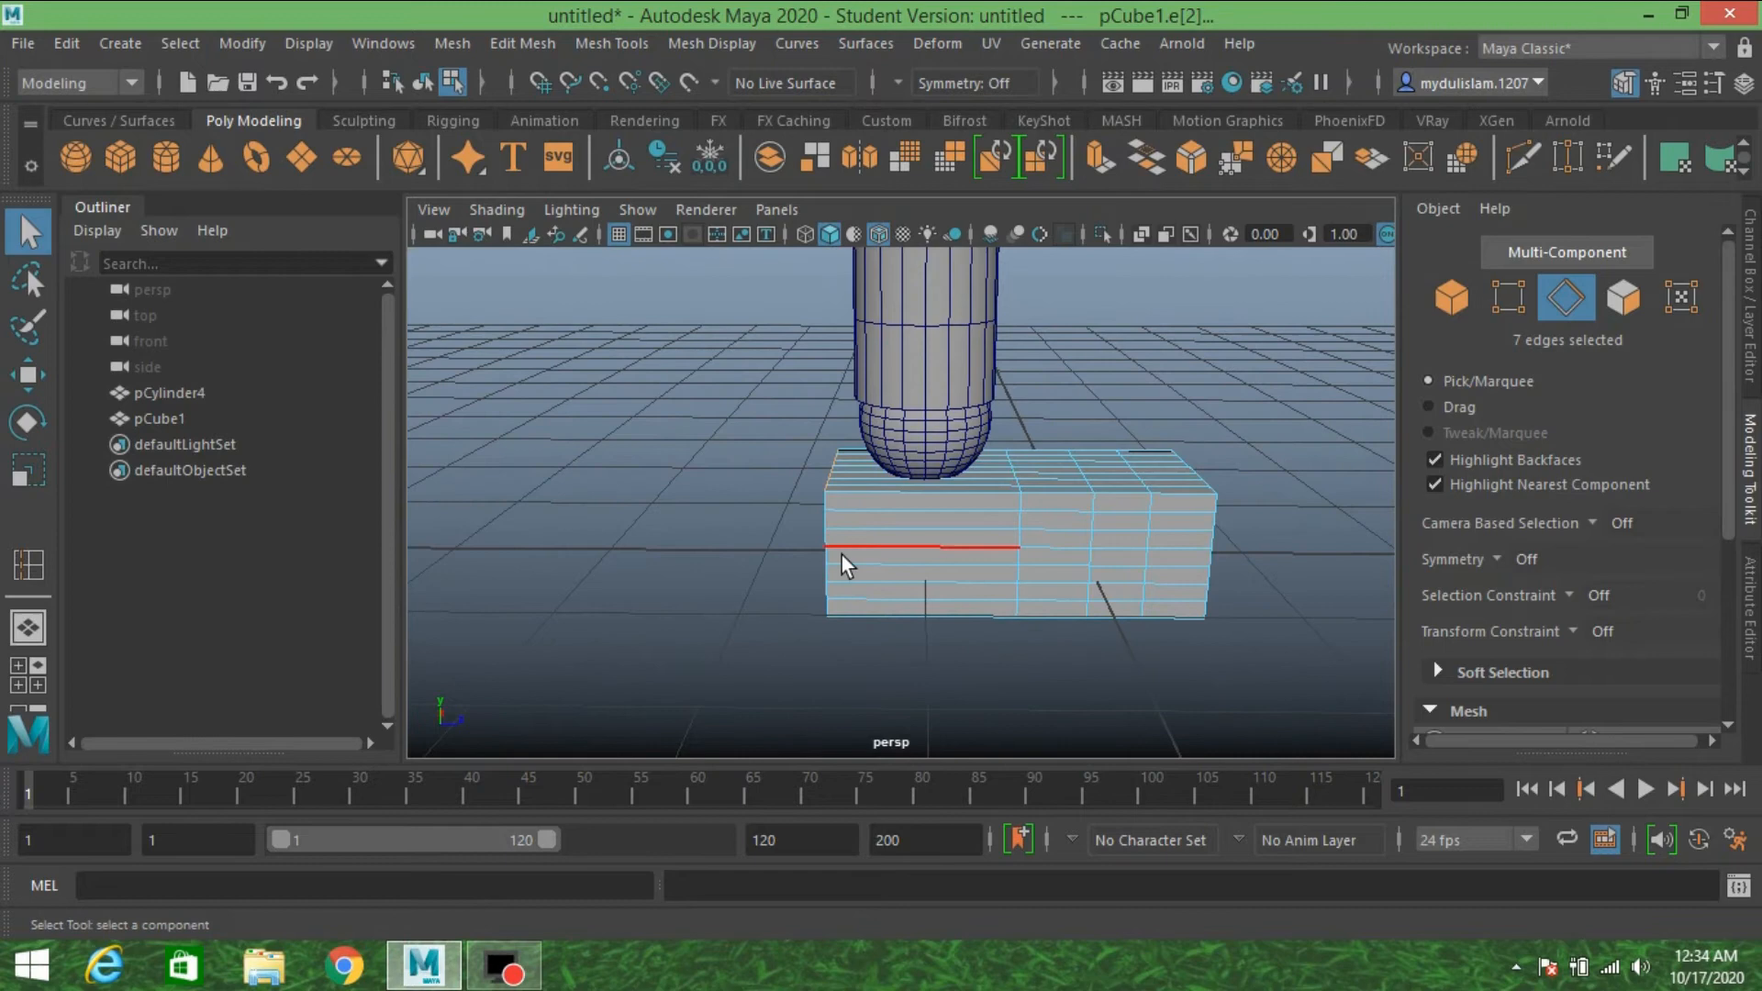
left_click(517, 46)
left_click(551, 135)
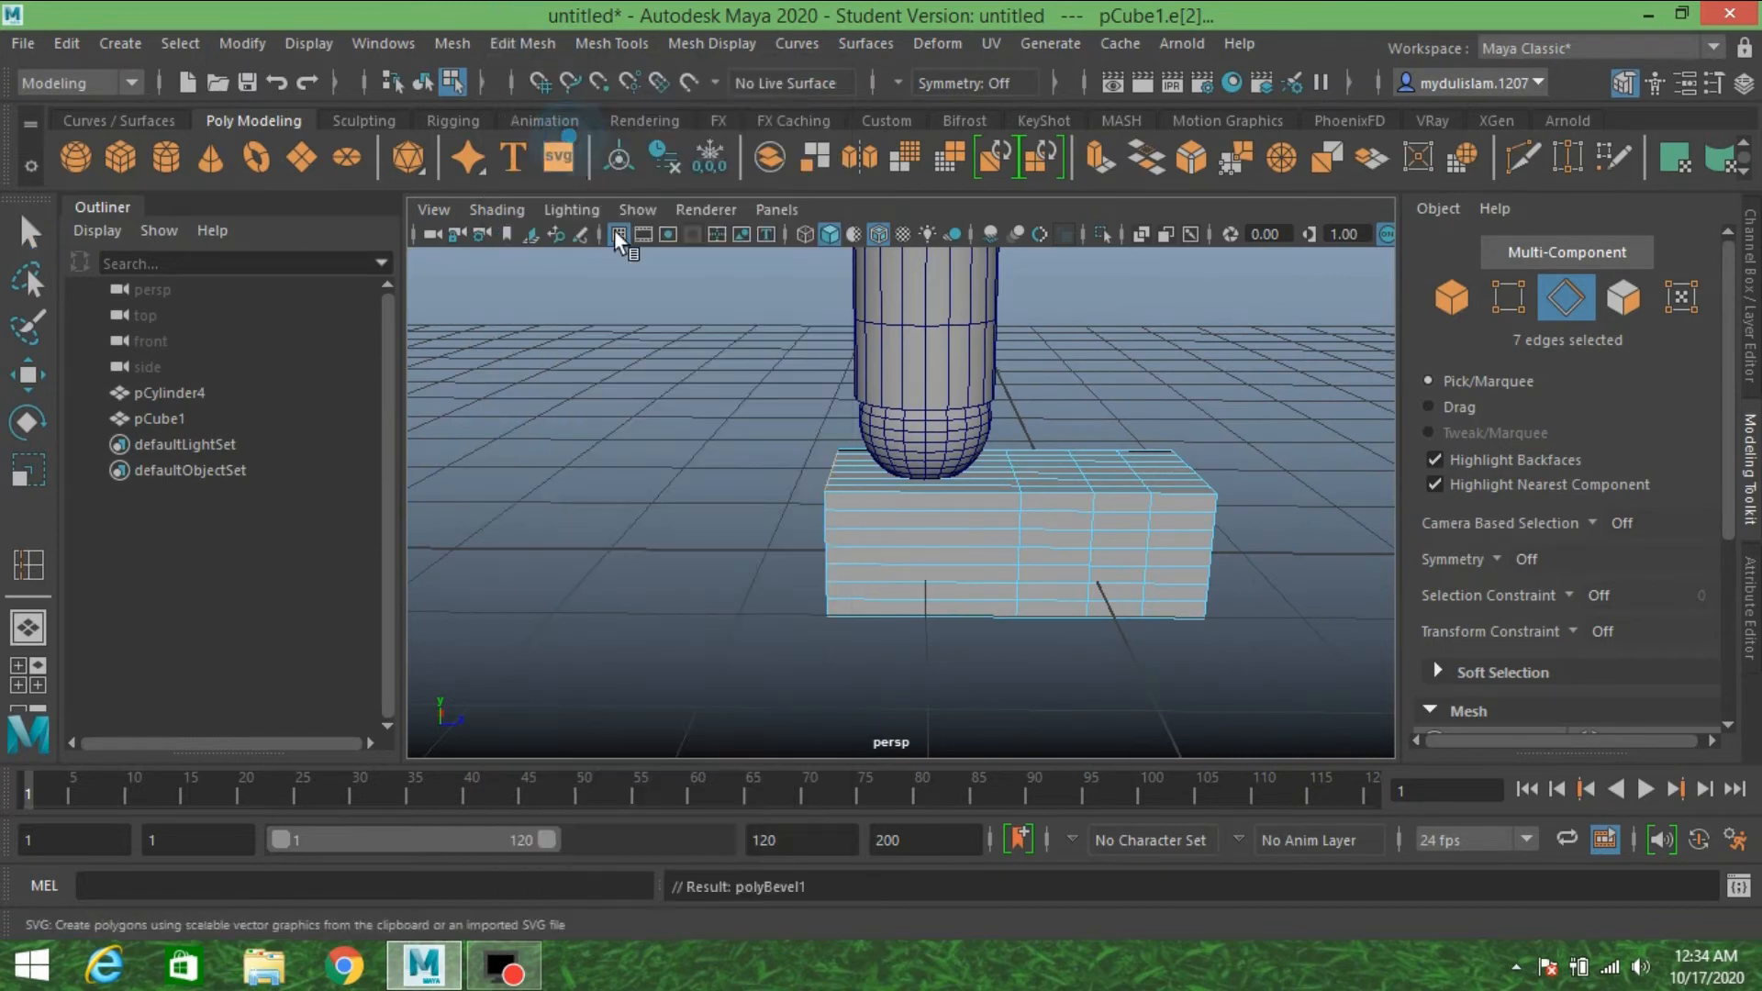
left_click_drag(688, 370, 734, 413, "alt")
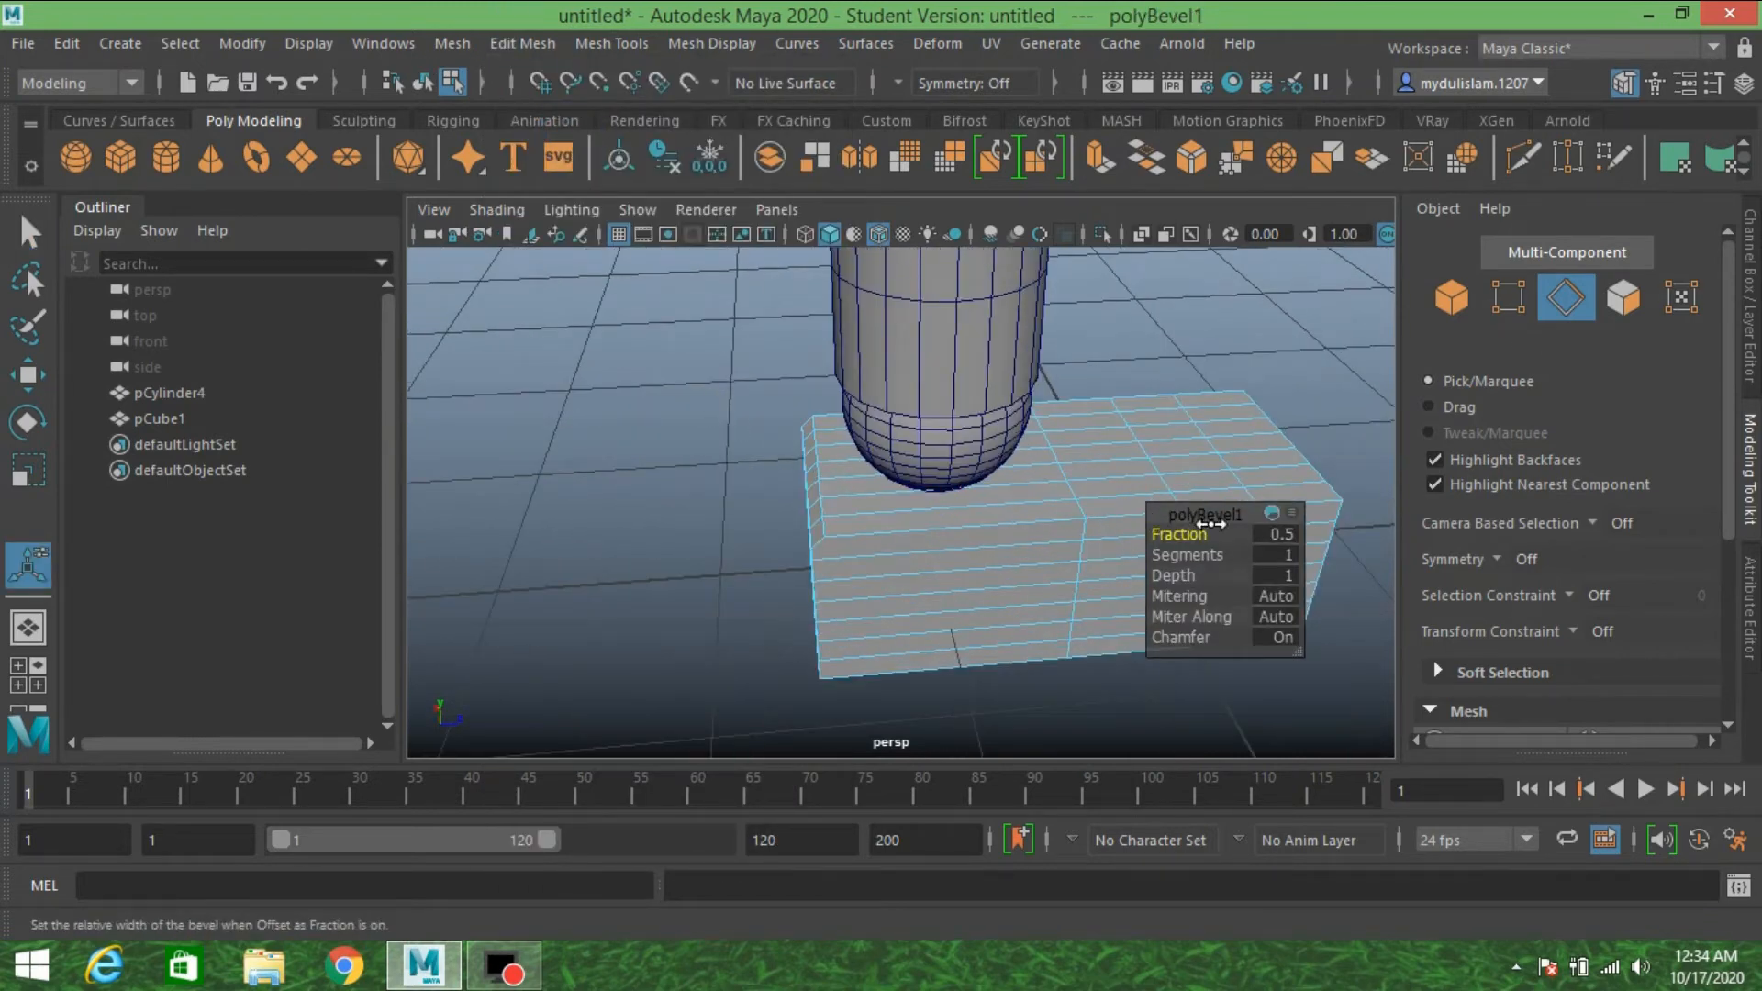
left_click_drag(1181, 529, 1187, 532)
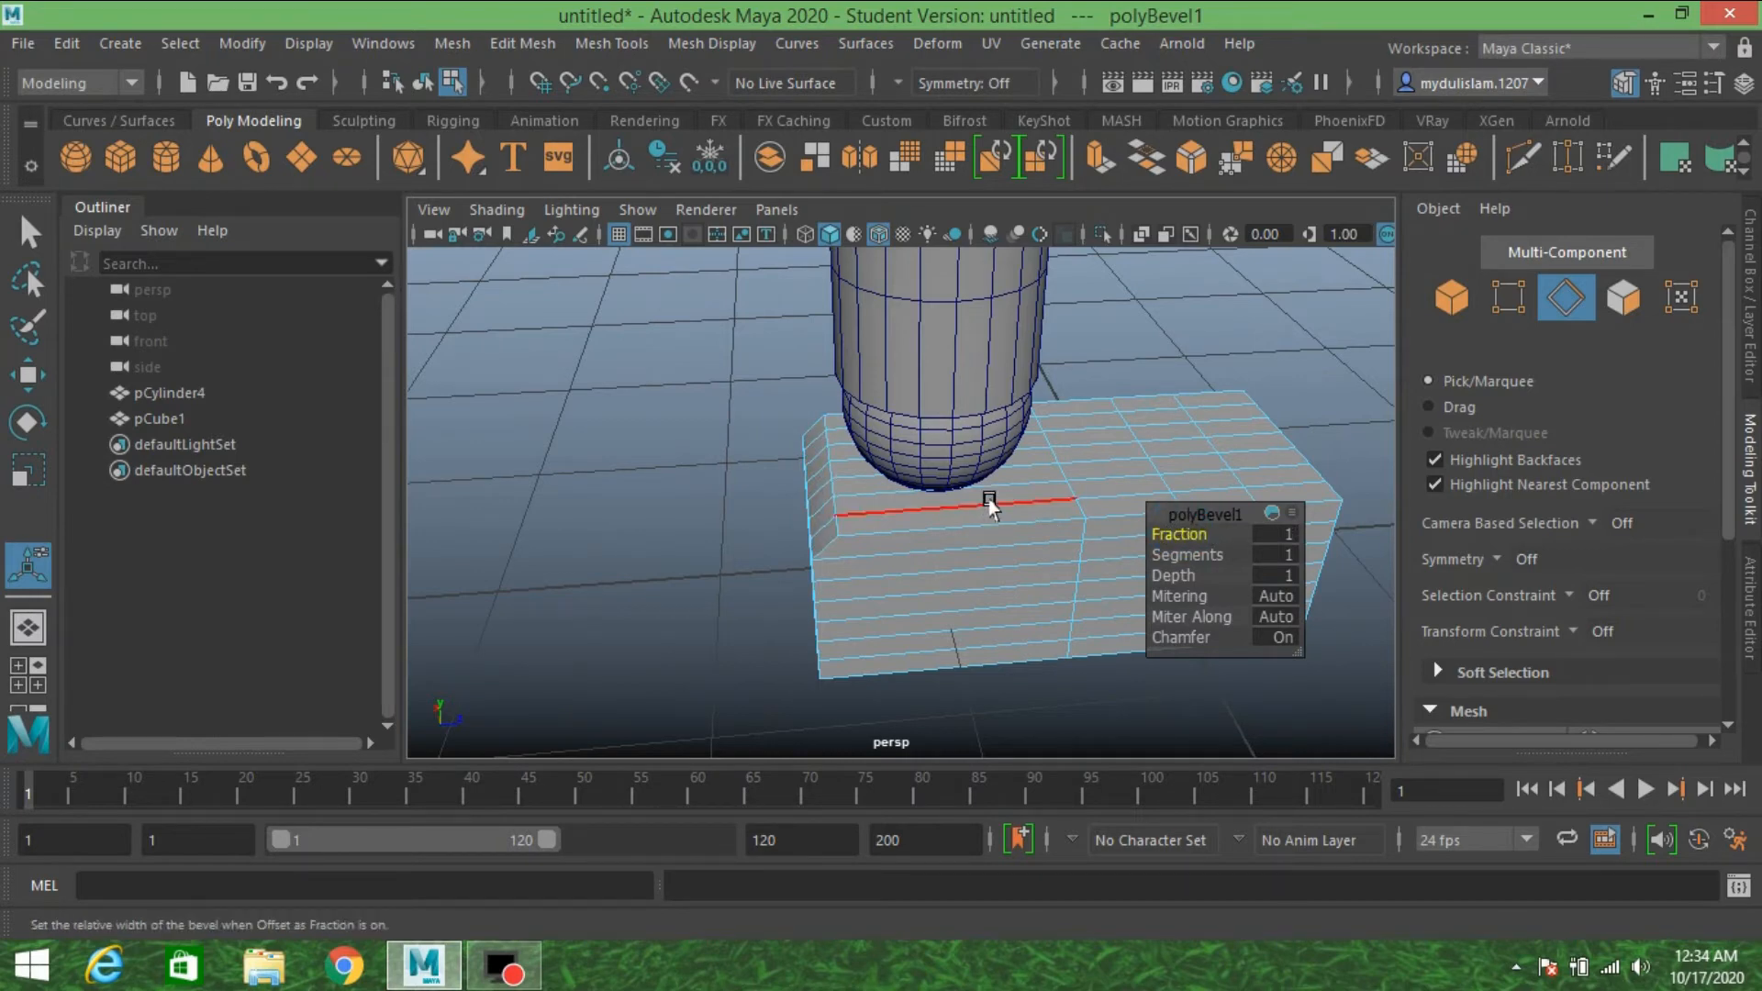
left_click_drag(991, 499, 968, 449, "alt")
key("q")
- Select the upper five rows of vertices in the three columns at the toe end of the foot block, in the side view
left_click_drag(975, 344, 933, 346, "alt")
left_click(1522, 310)
left_click_drag(1285, 395, 1234, 352, "alt")
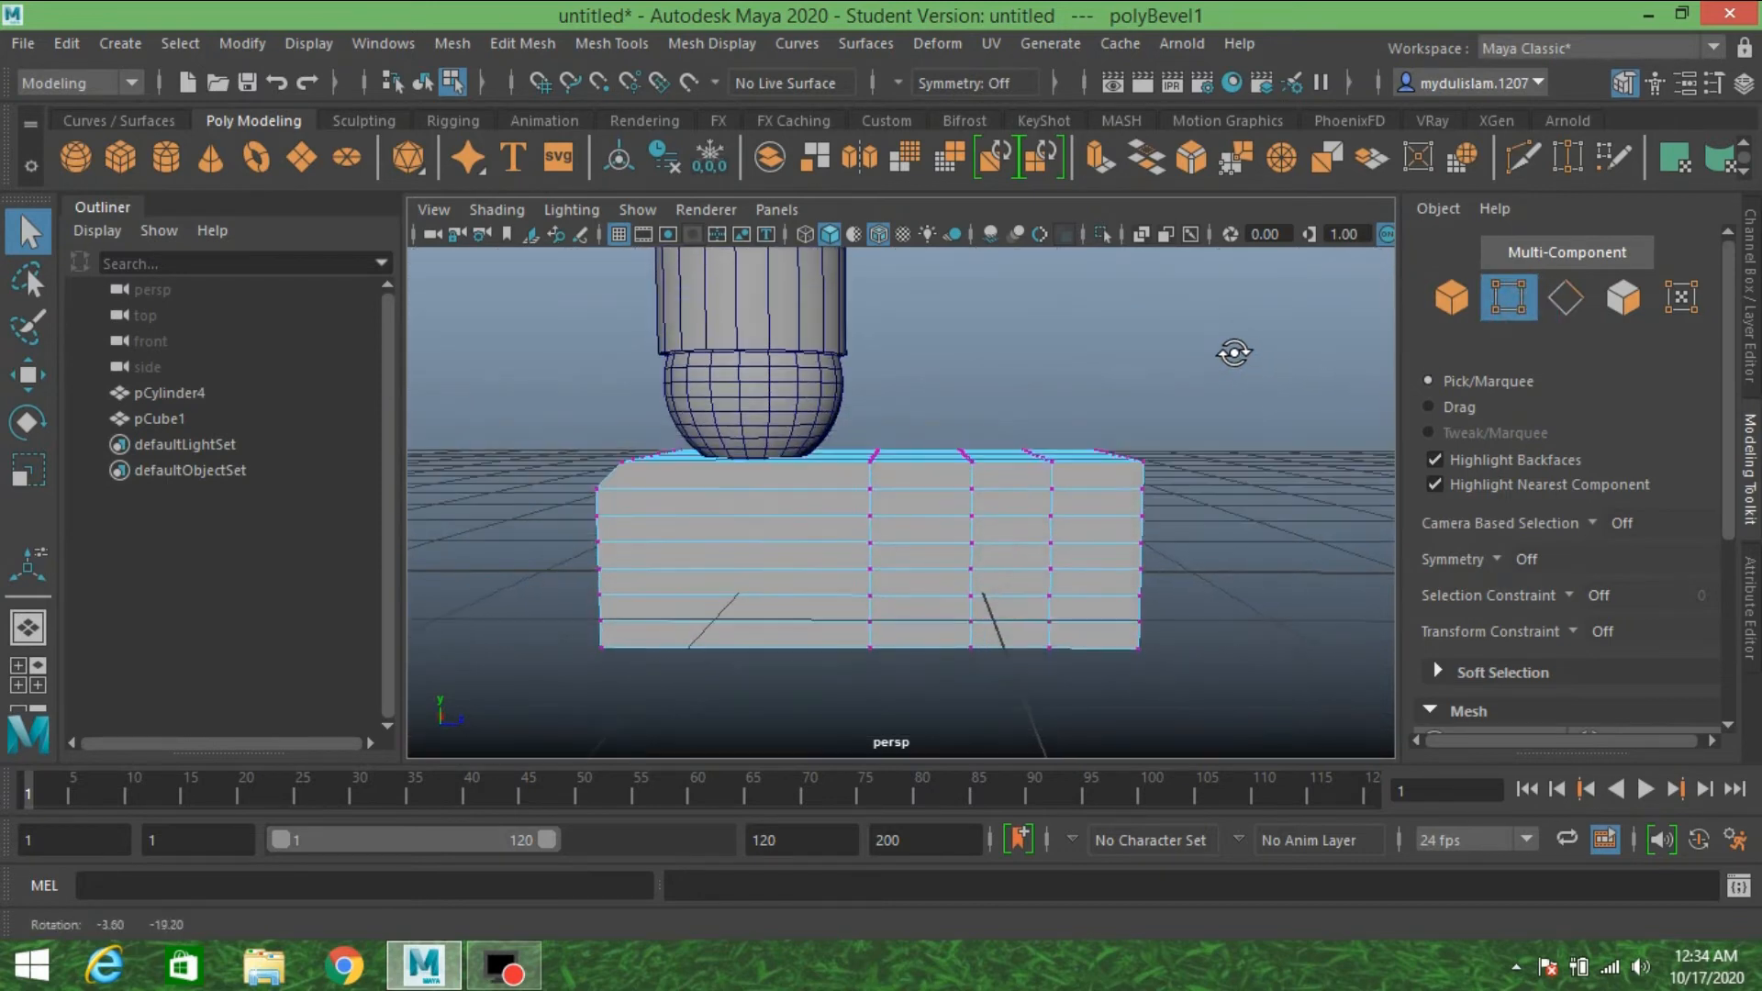
key("space")
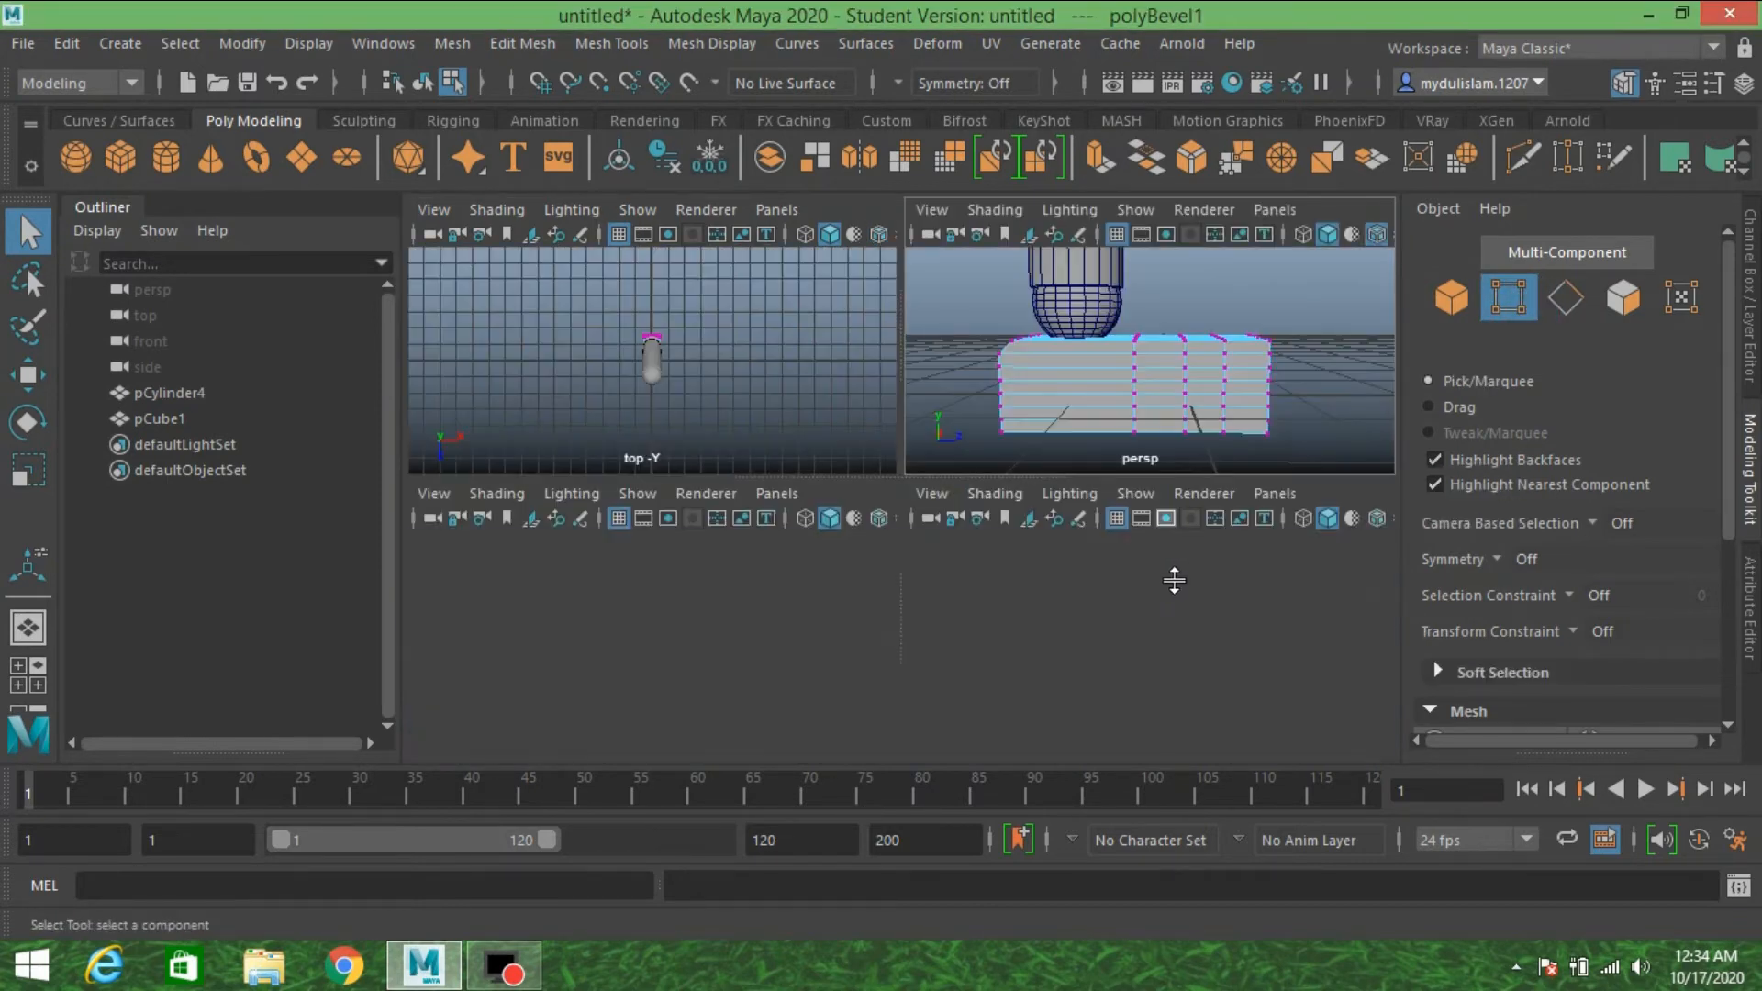
key("space")
scroll(899, 507, "up", 3)
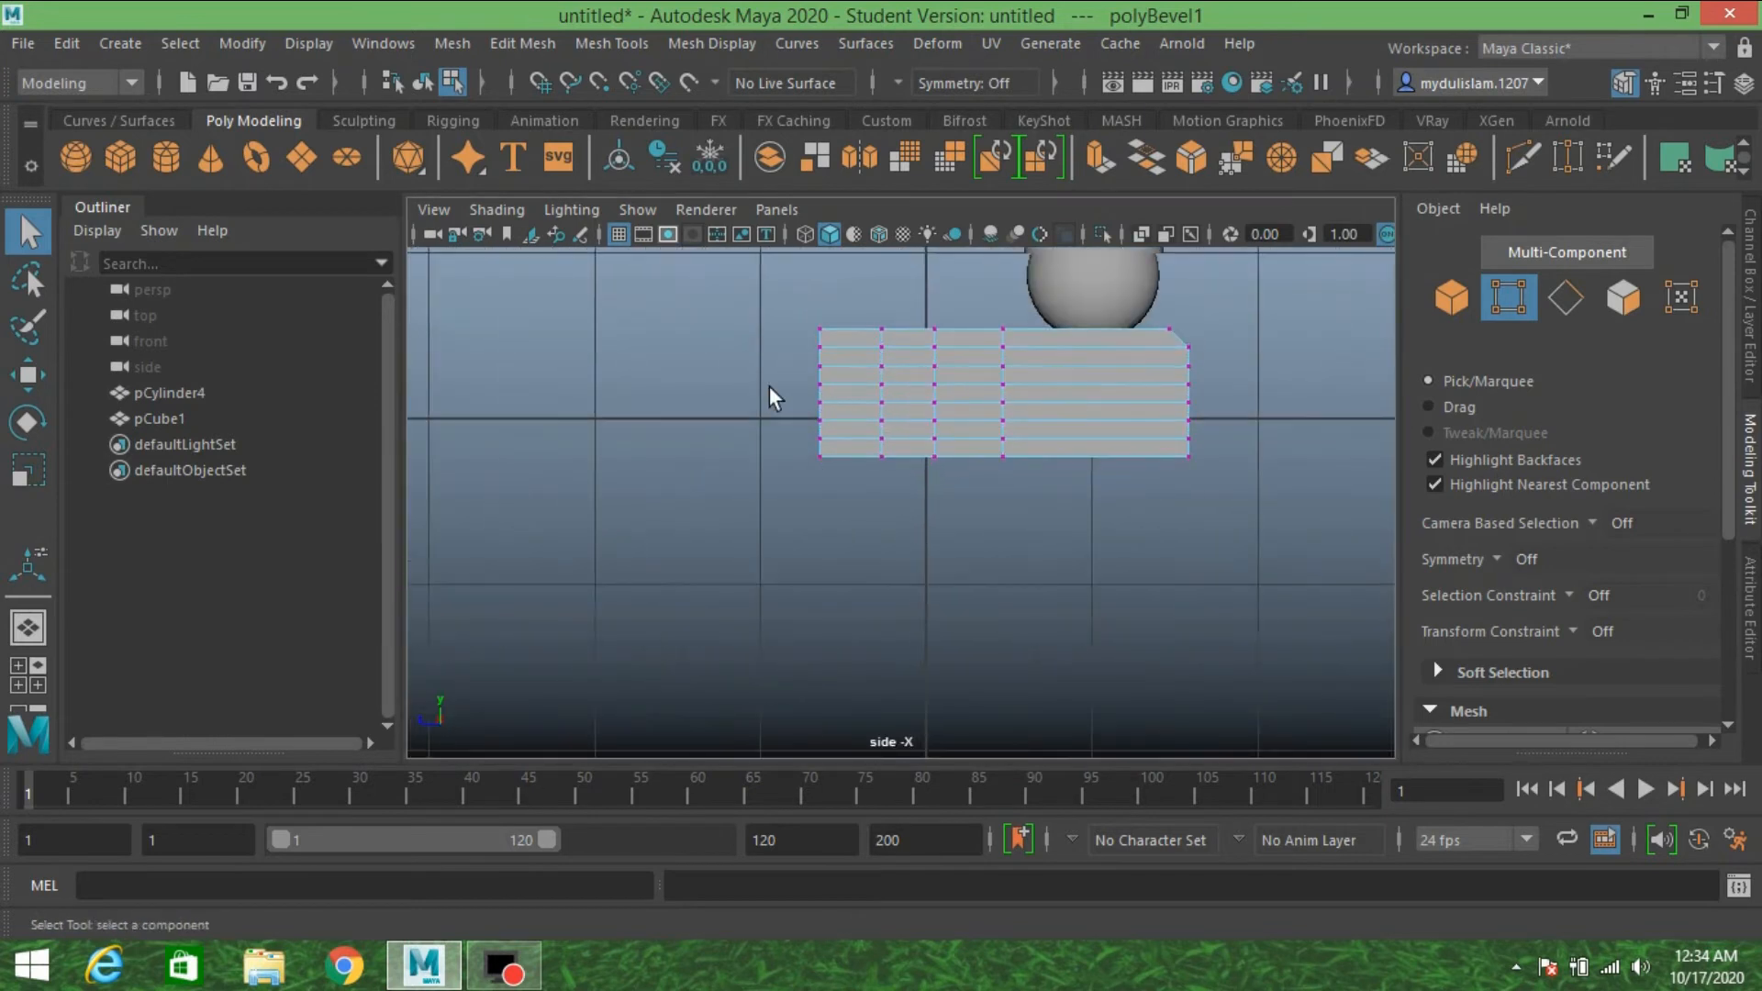
mouse_move(964, 401)
left_mouse_down()
mouse_move(1005, 404)
mouse_move(992, 409)
left_mouse_up()
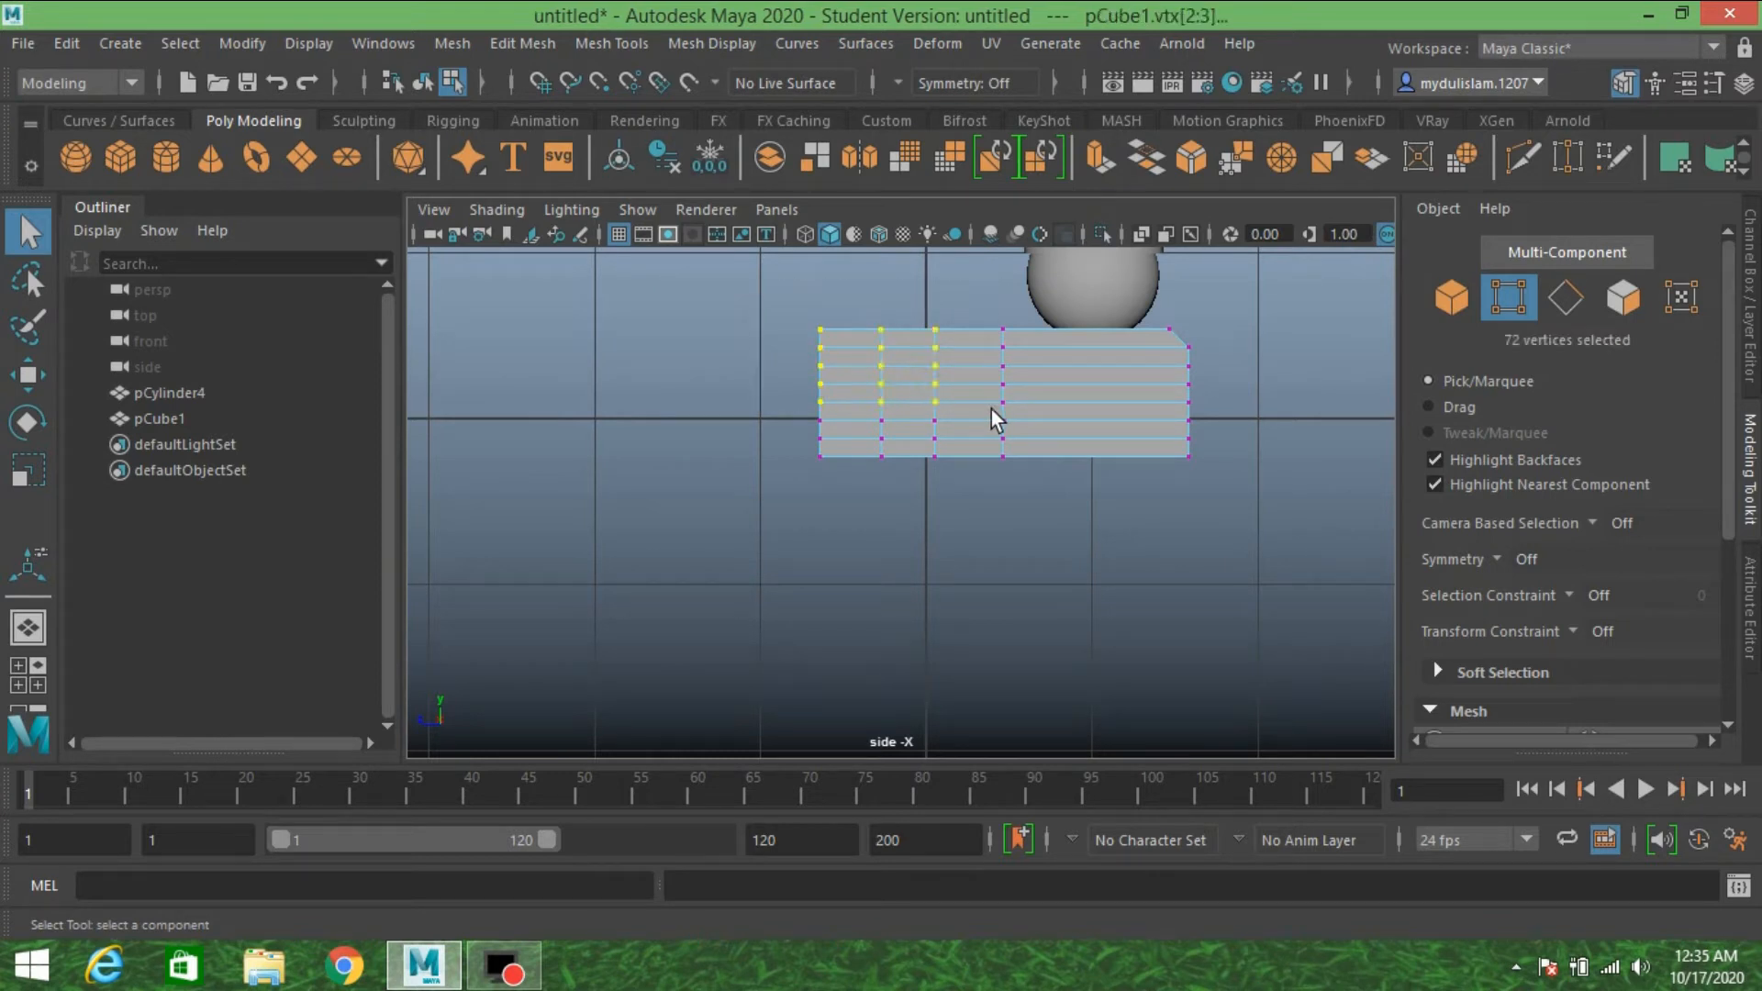
left_click(37, 375)
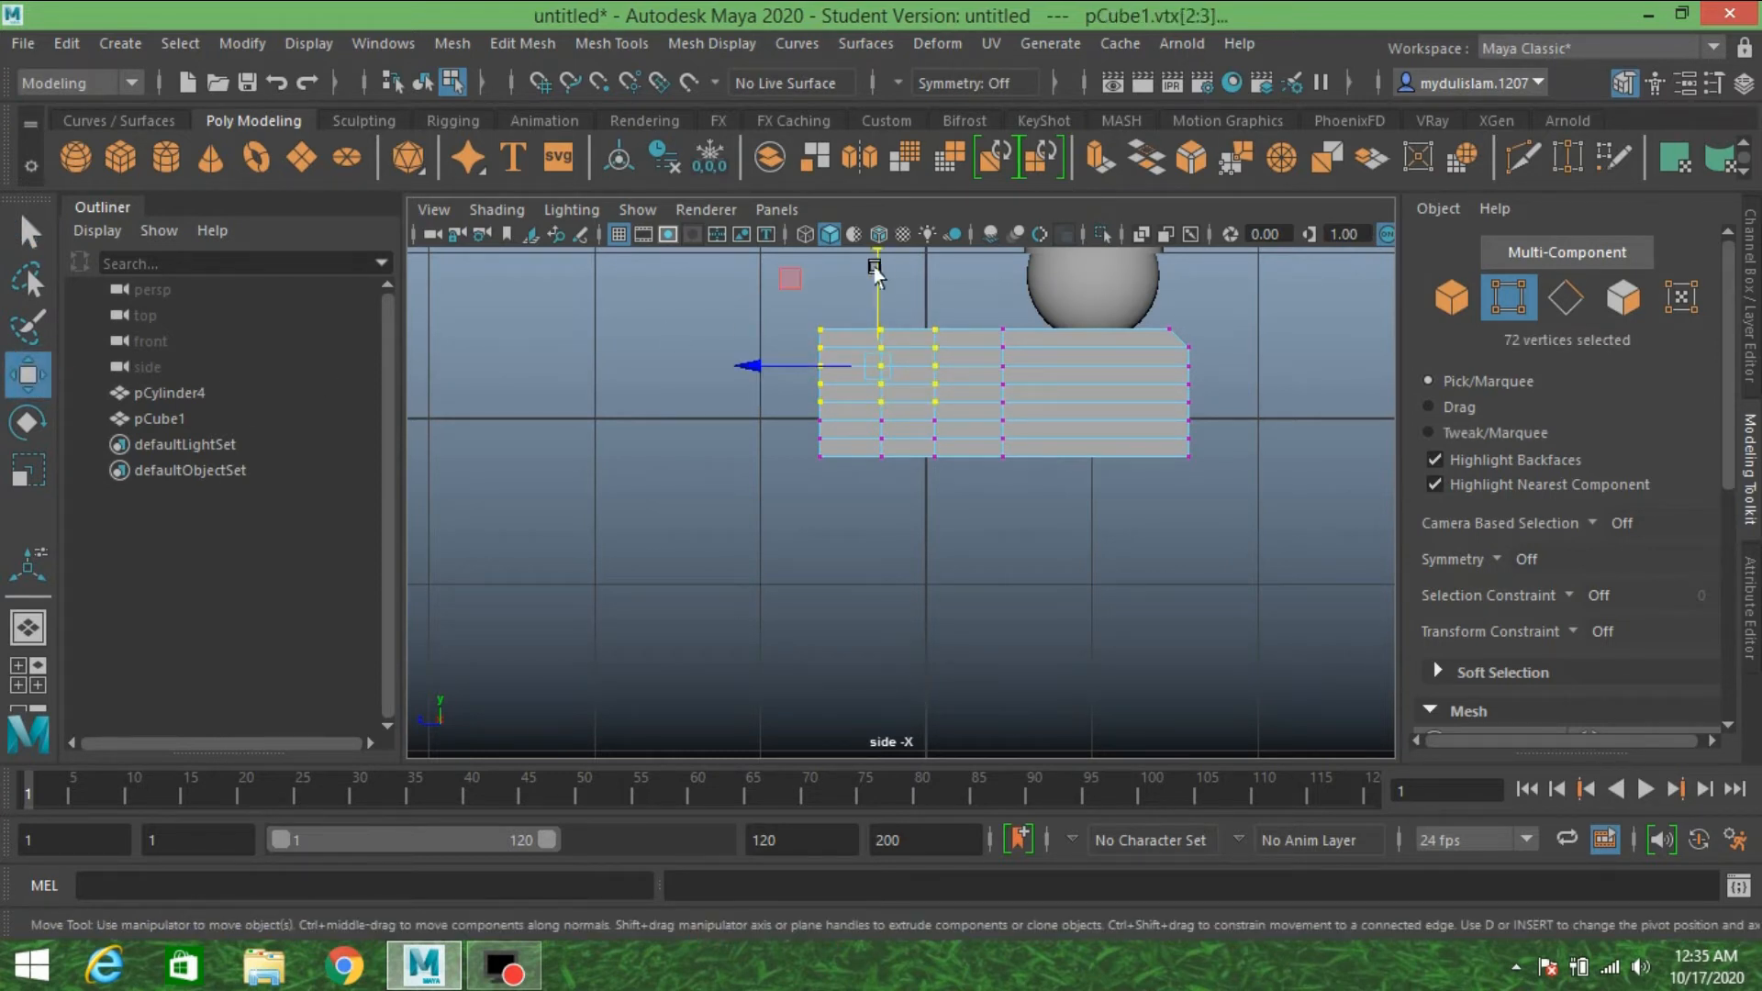
left_click_drag(871, 272, 868, 297)
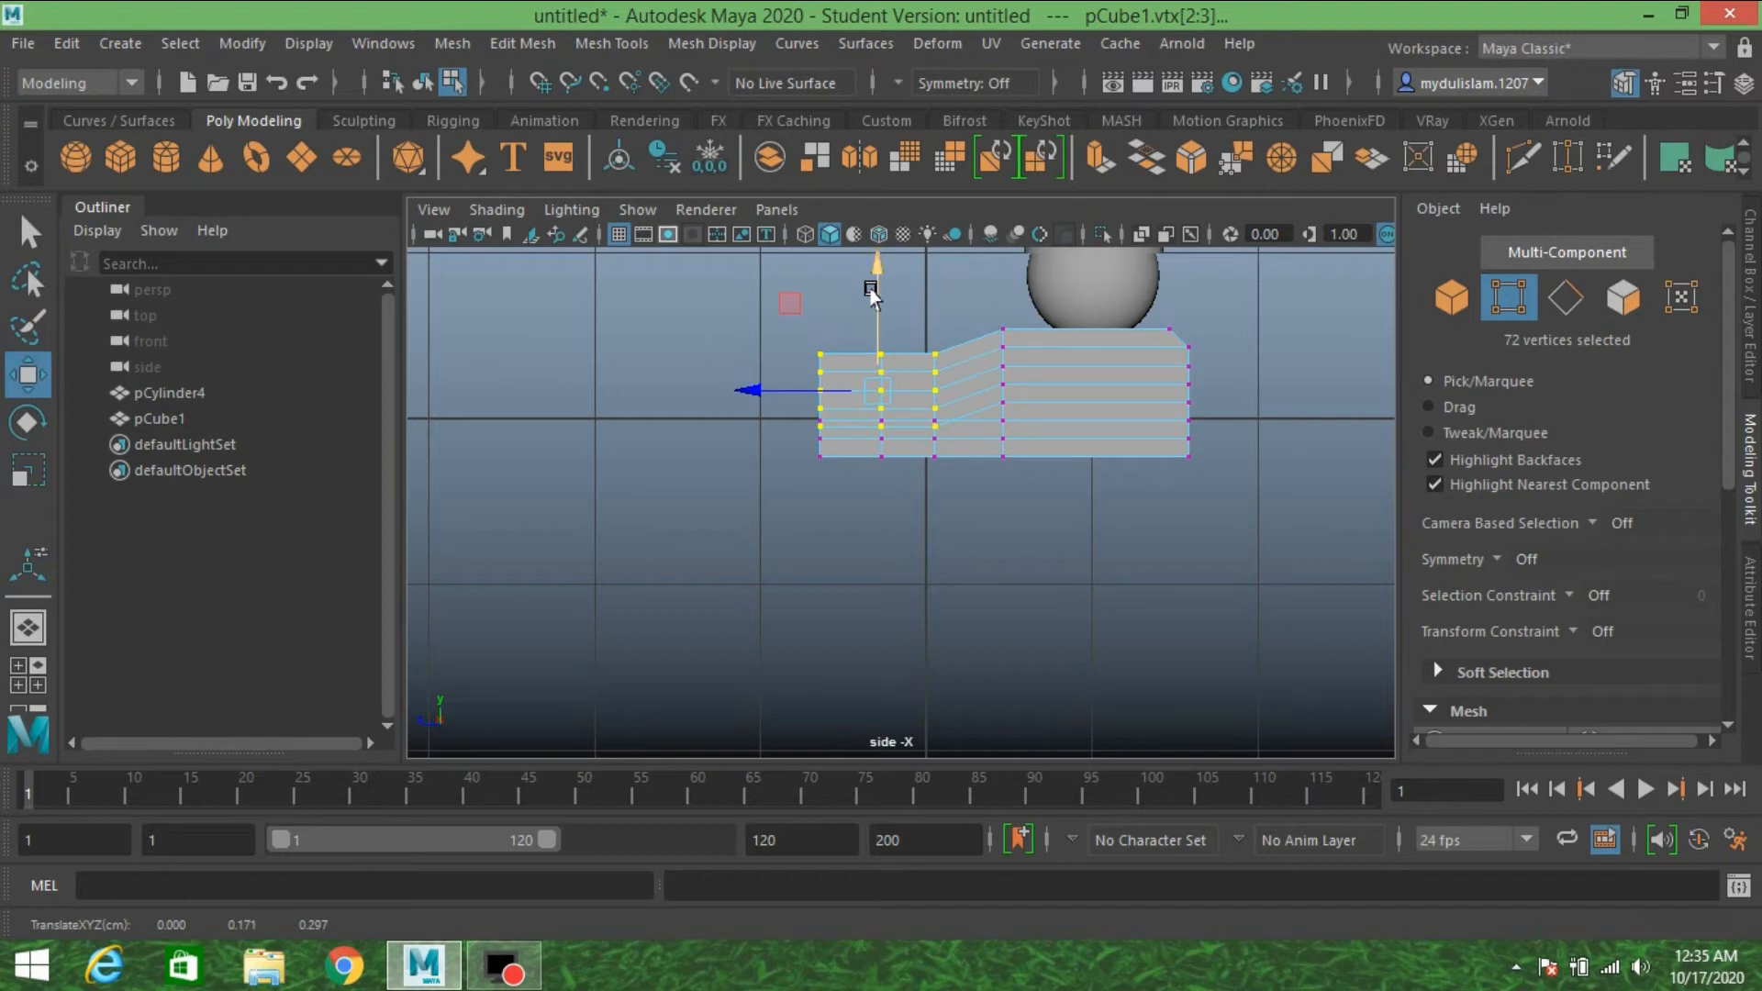
key("ctrl+z")
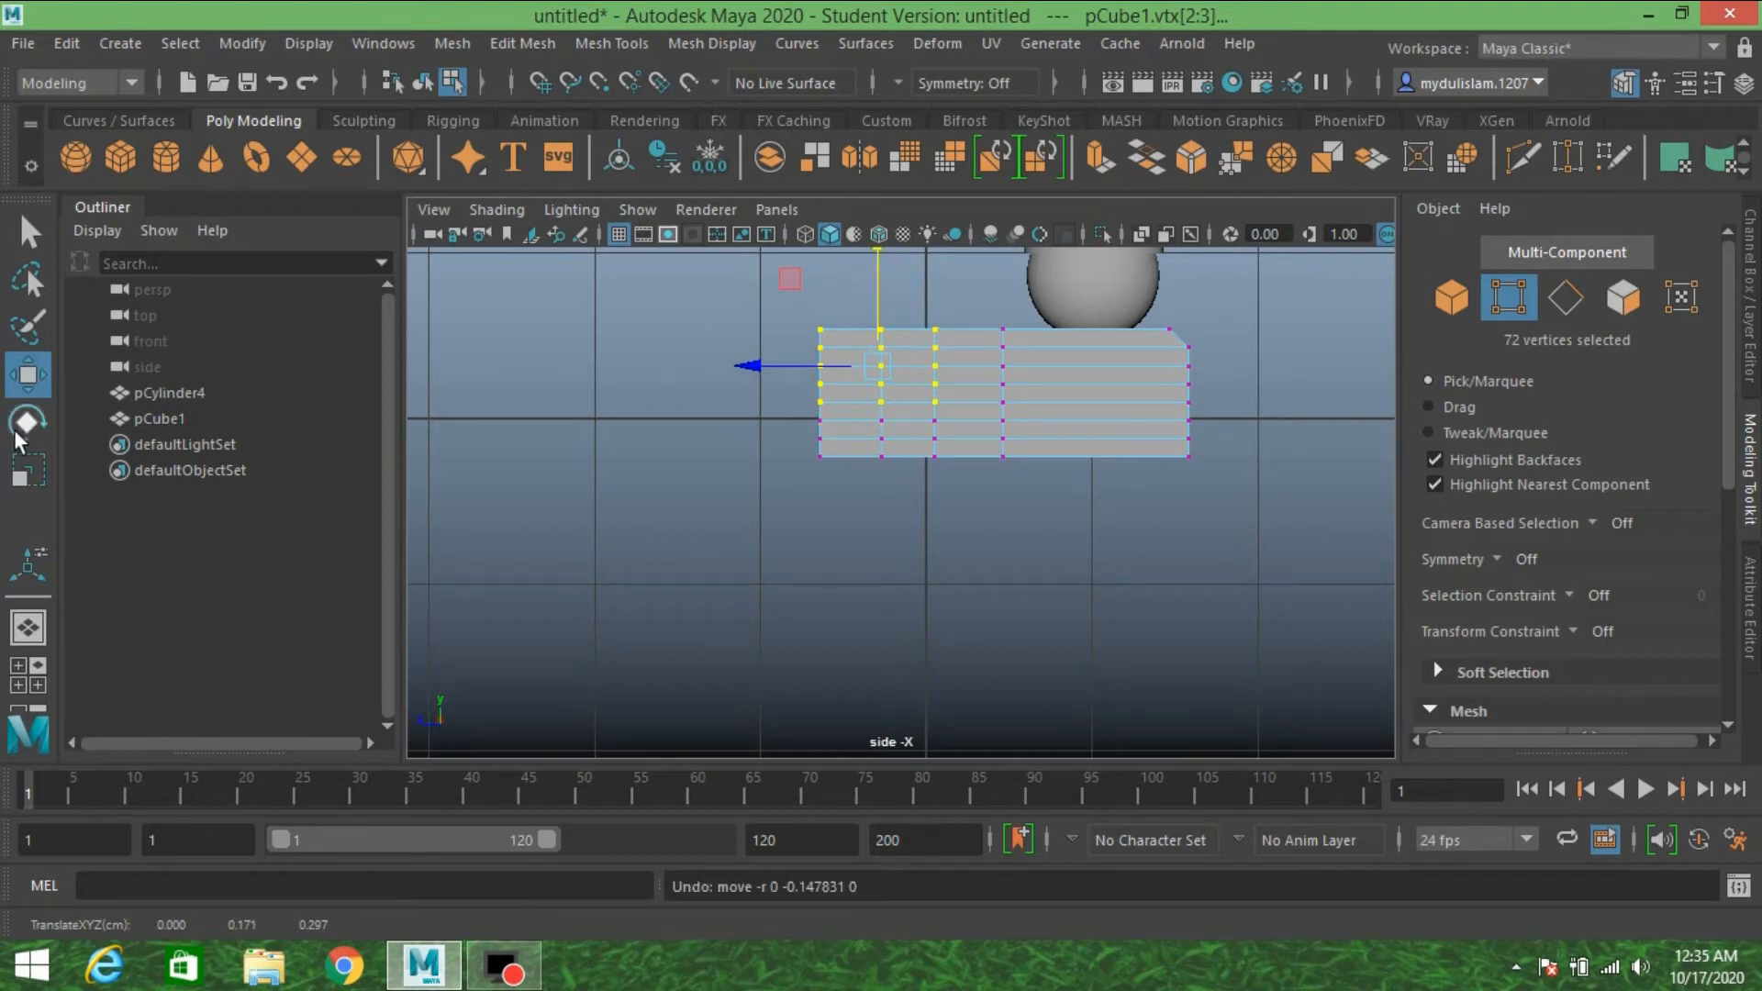
- Scale the selected toe-end vertices down vertically to about 0.544 on Y
double_click(27, 470)
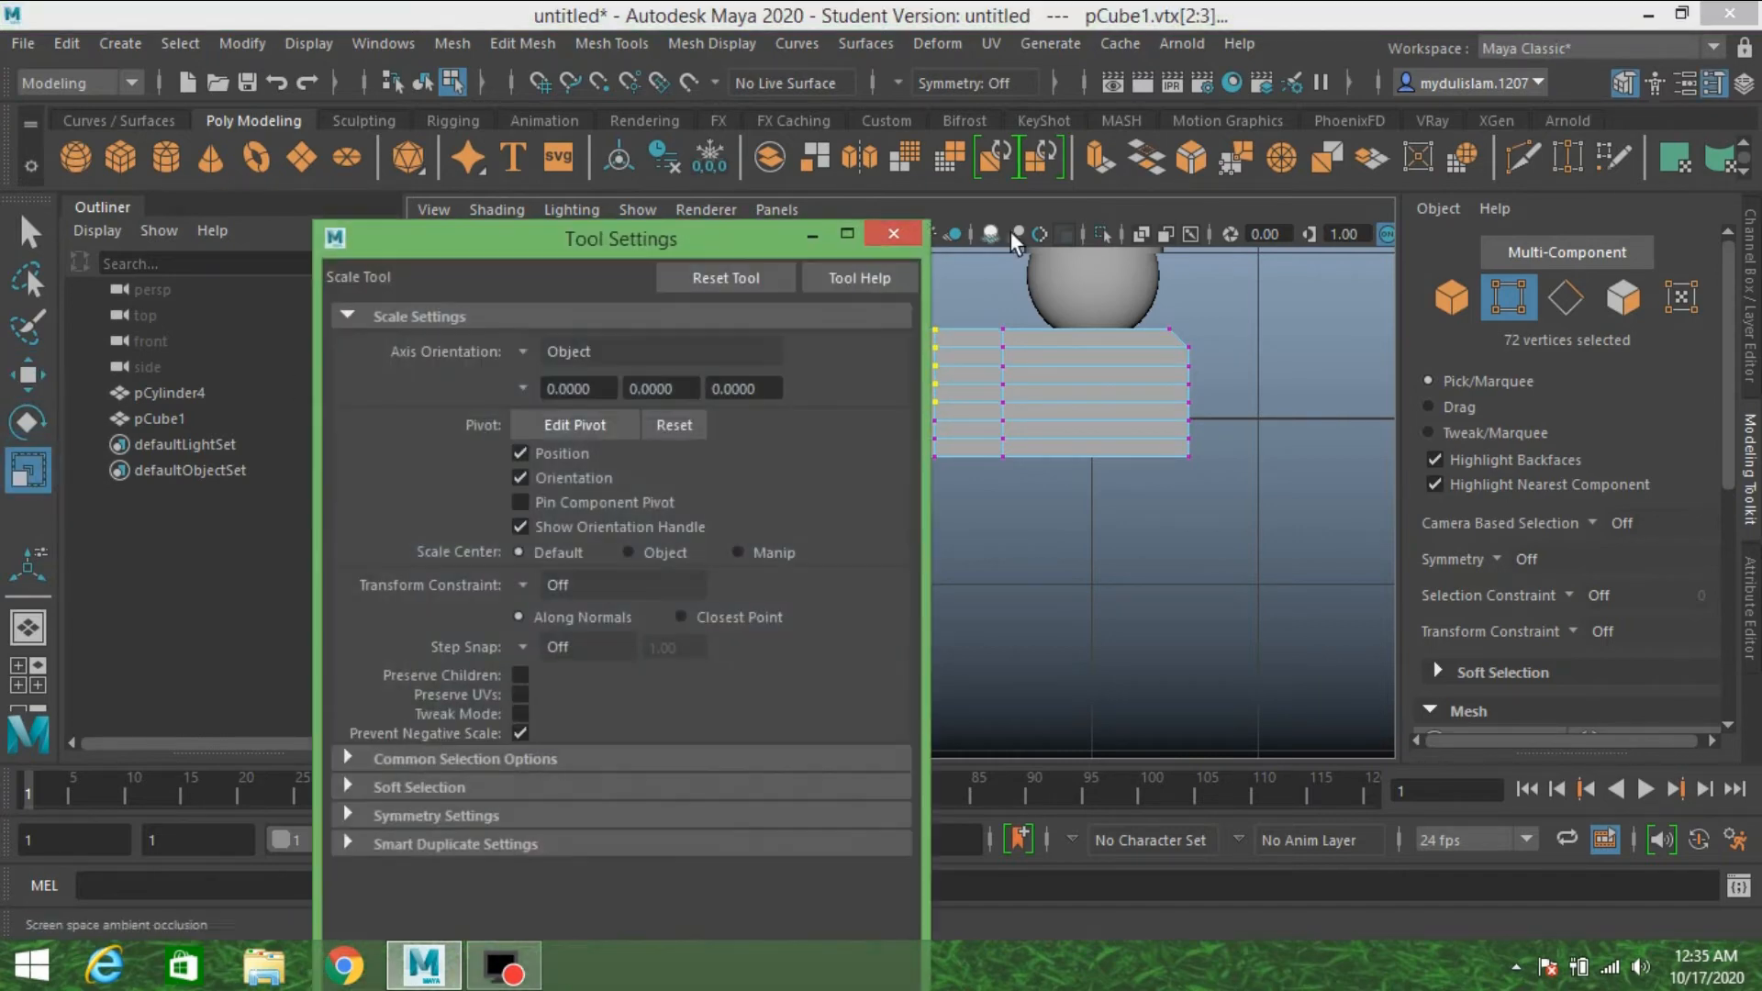
left_click(891, 236)
left_click_drag(870, 253, 879, 300)
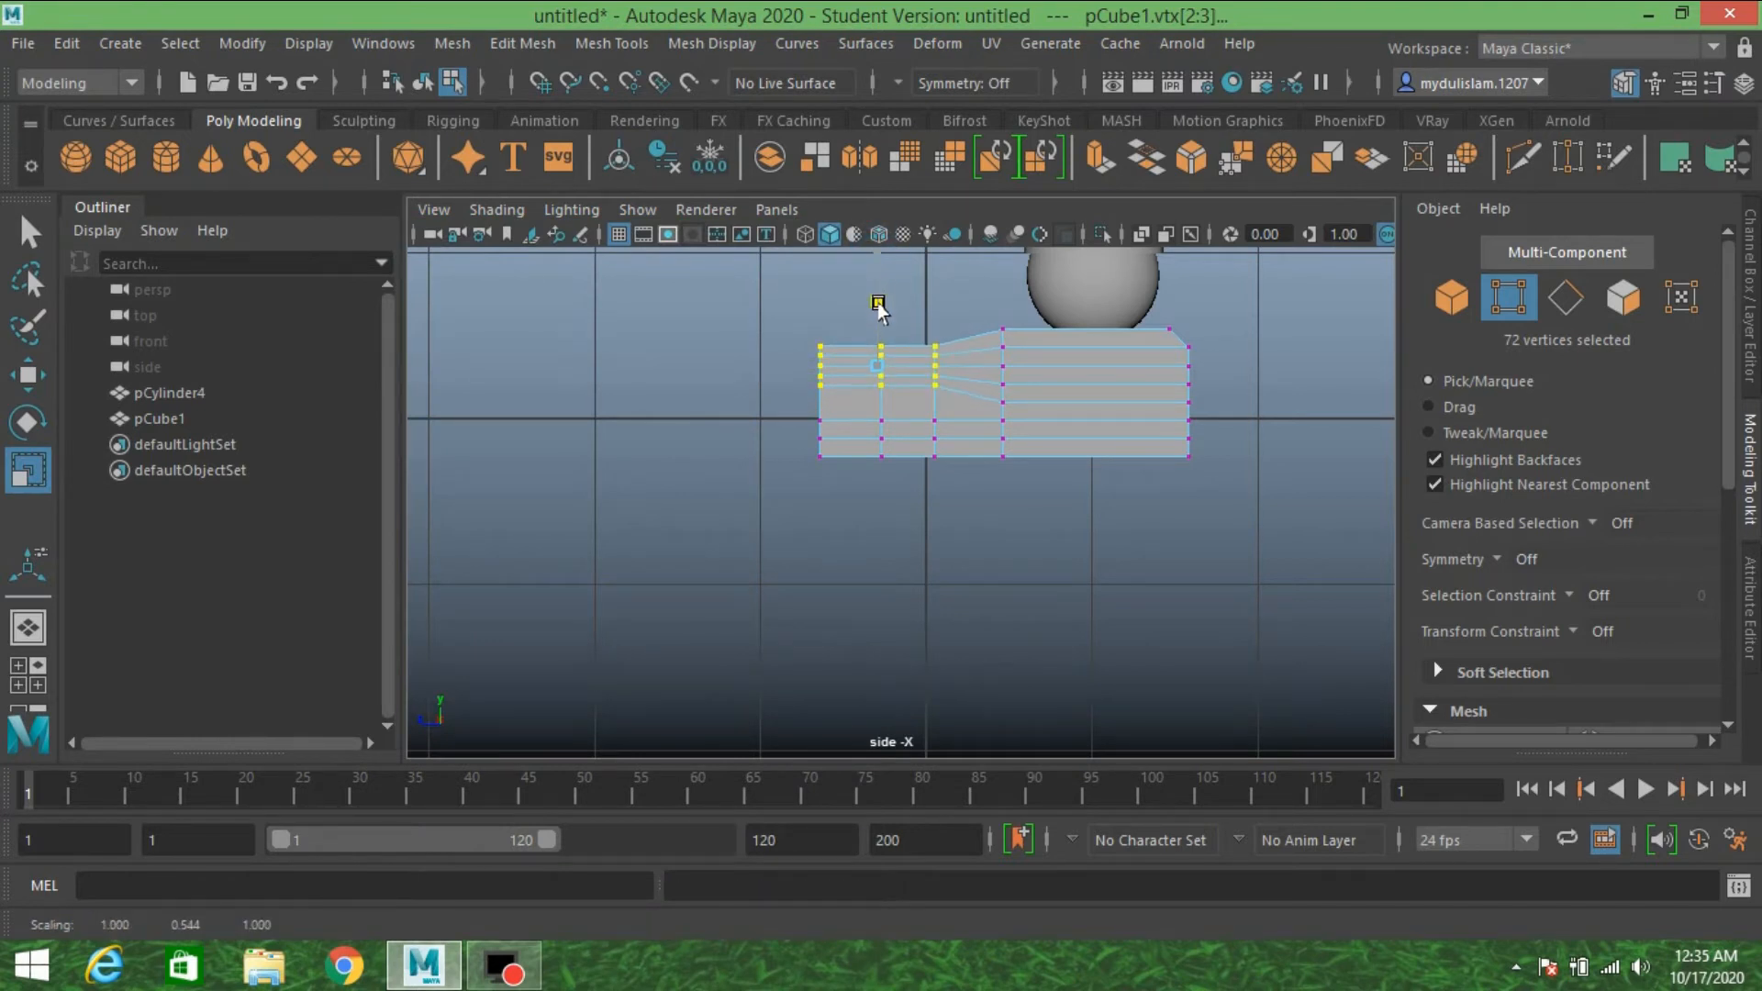
- Finish flattening the selected toe-end vertices and move them down vertically, so the toe sits well below the top of the heel block
left_click_drag(879, 312, 879, 314)
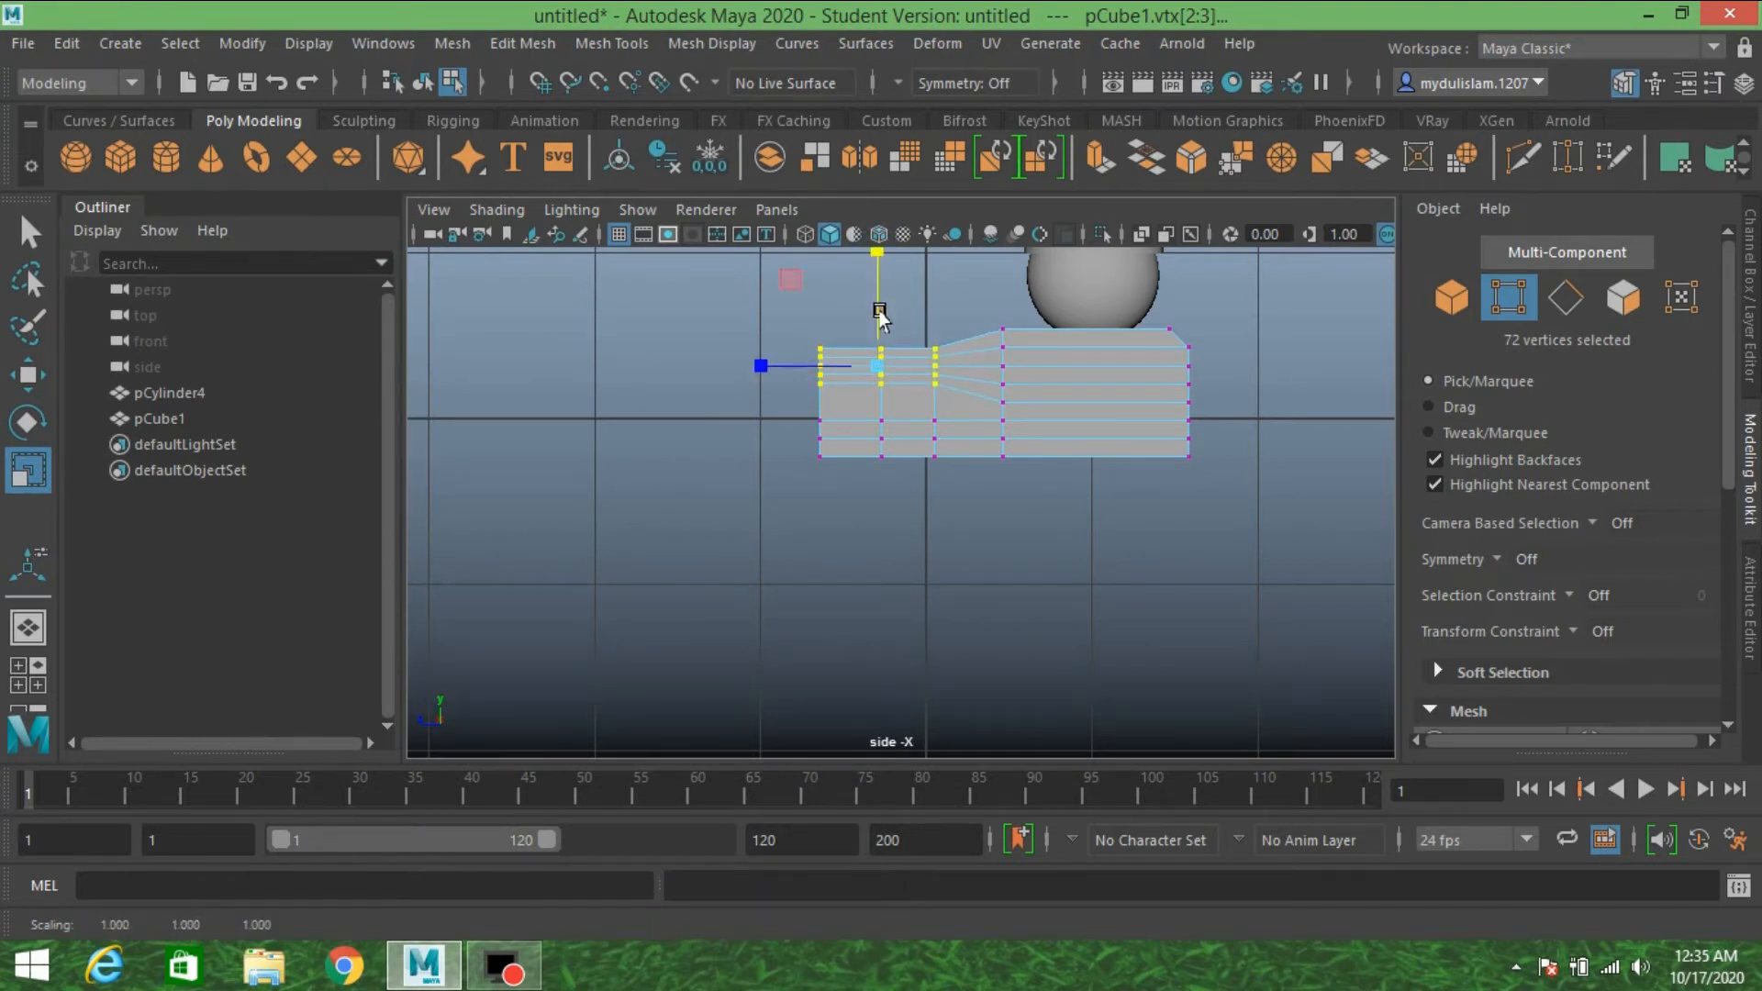
left_click(27, 375)
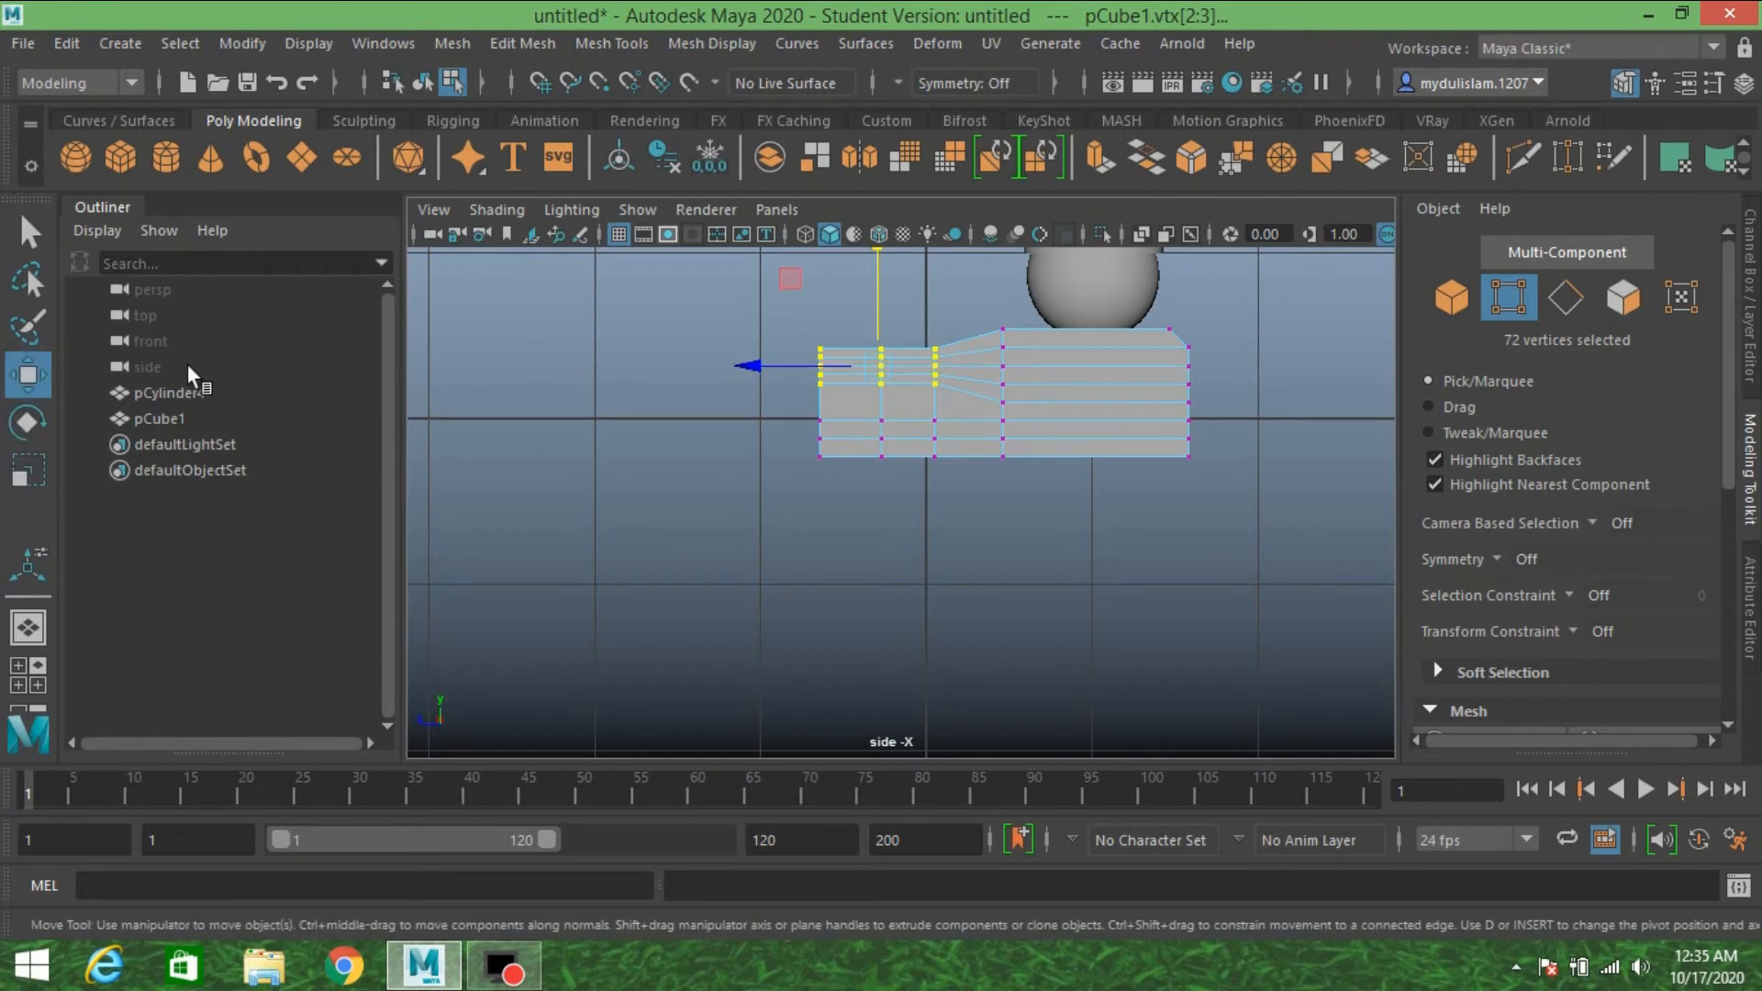
left_click_drag(882, 289, 870, 312)
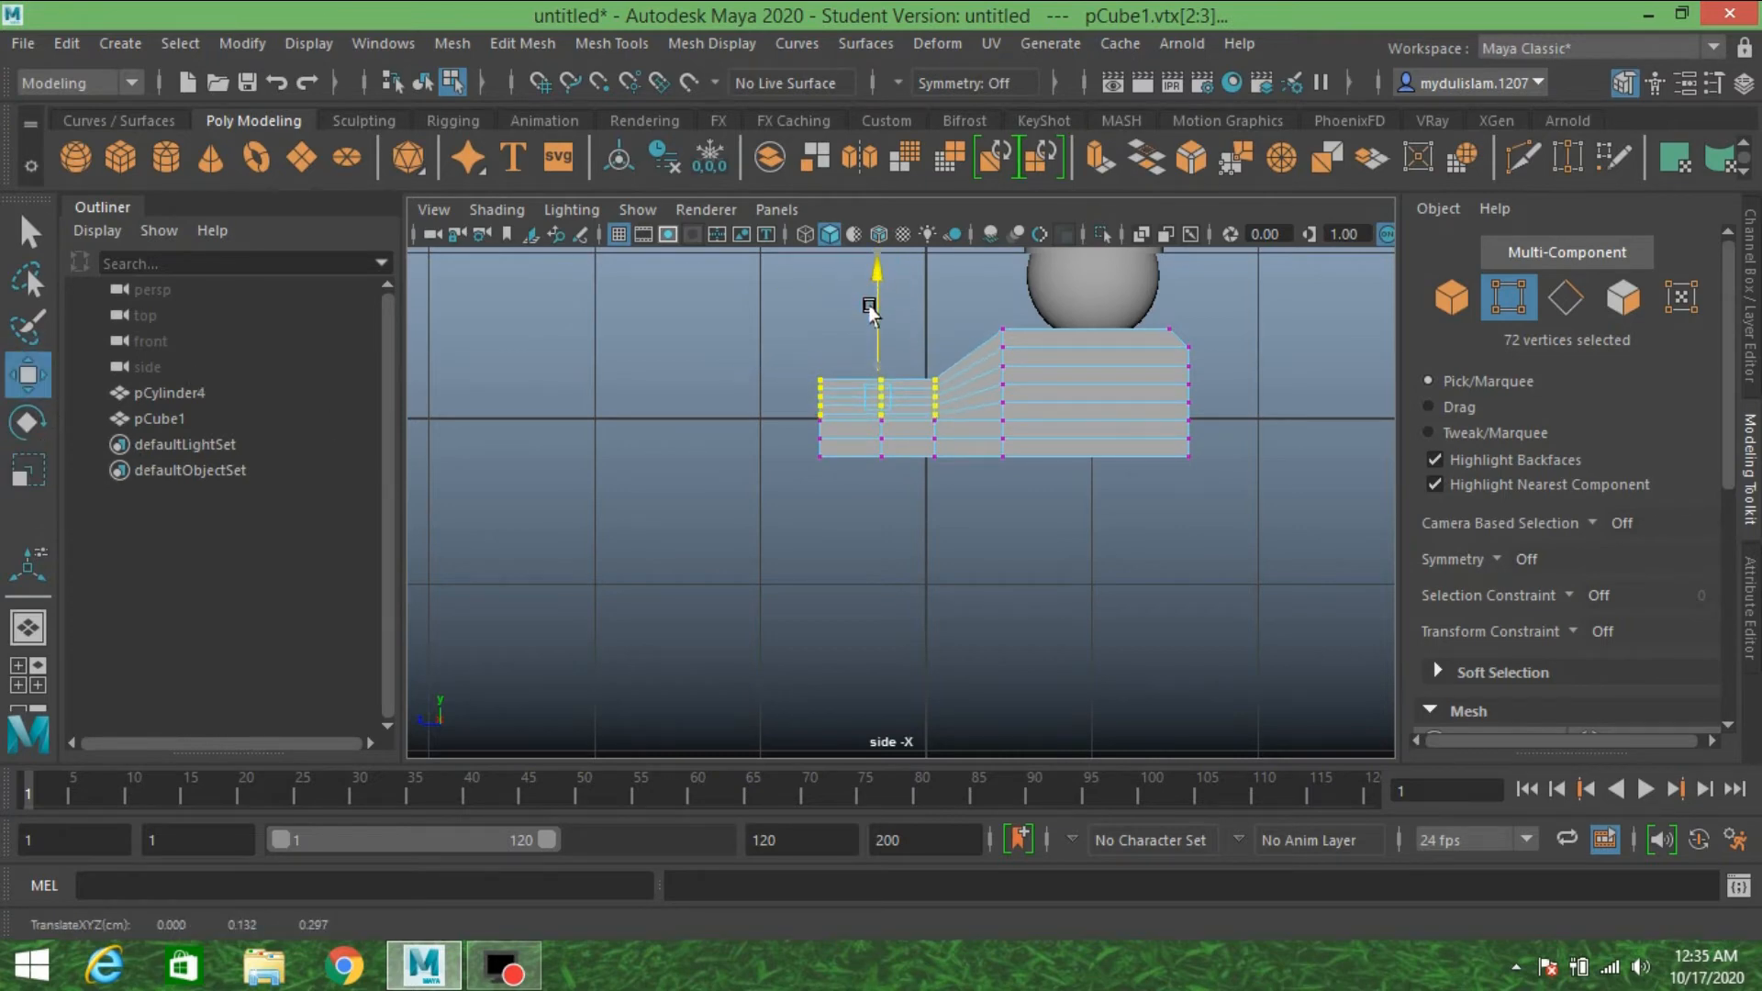
- Try to lower the upper vertices along the heel block's front edge in the perspective view, and undo the move
key("space")
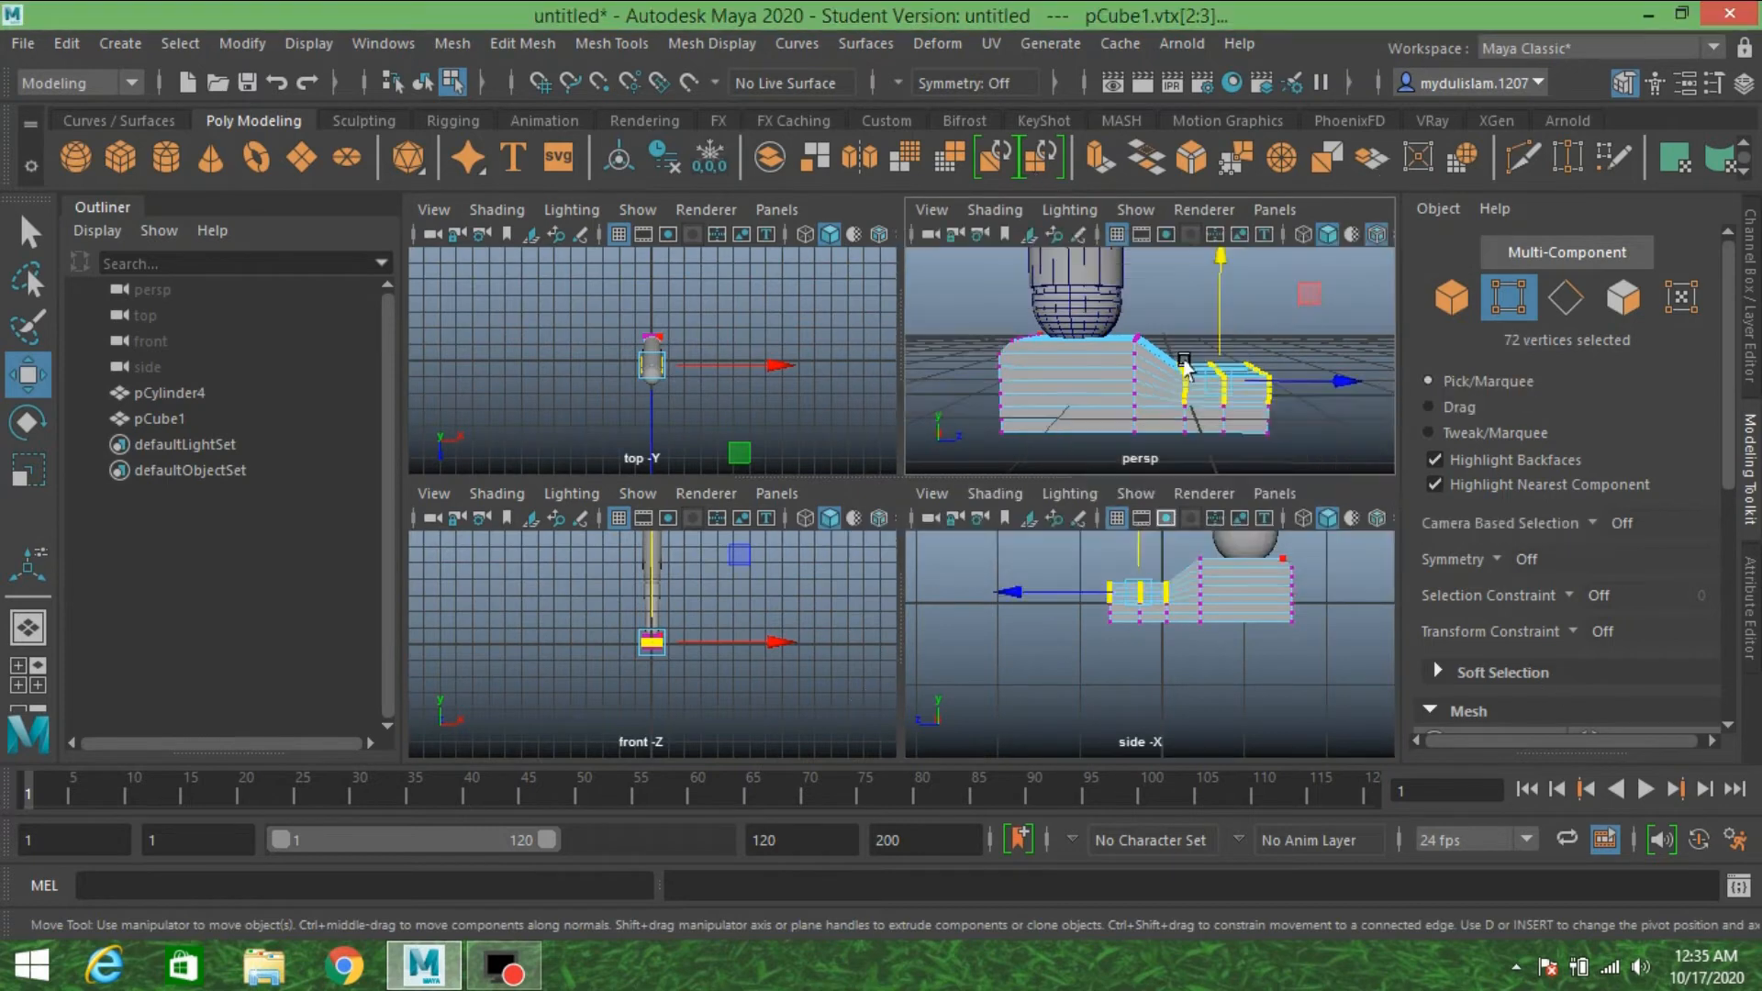
key("space")
left_click_drag(1141, 373, 1143, 445, "alt")
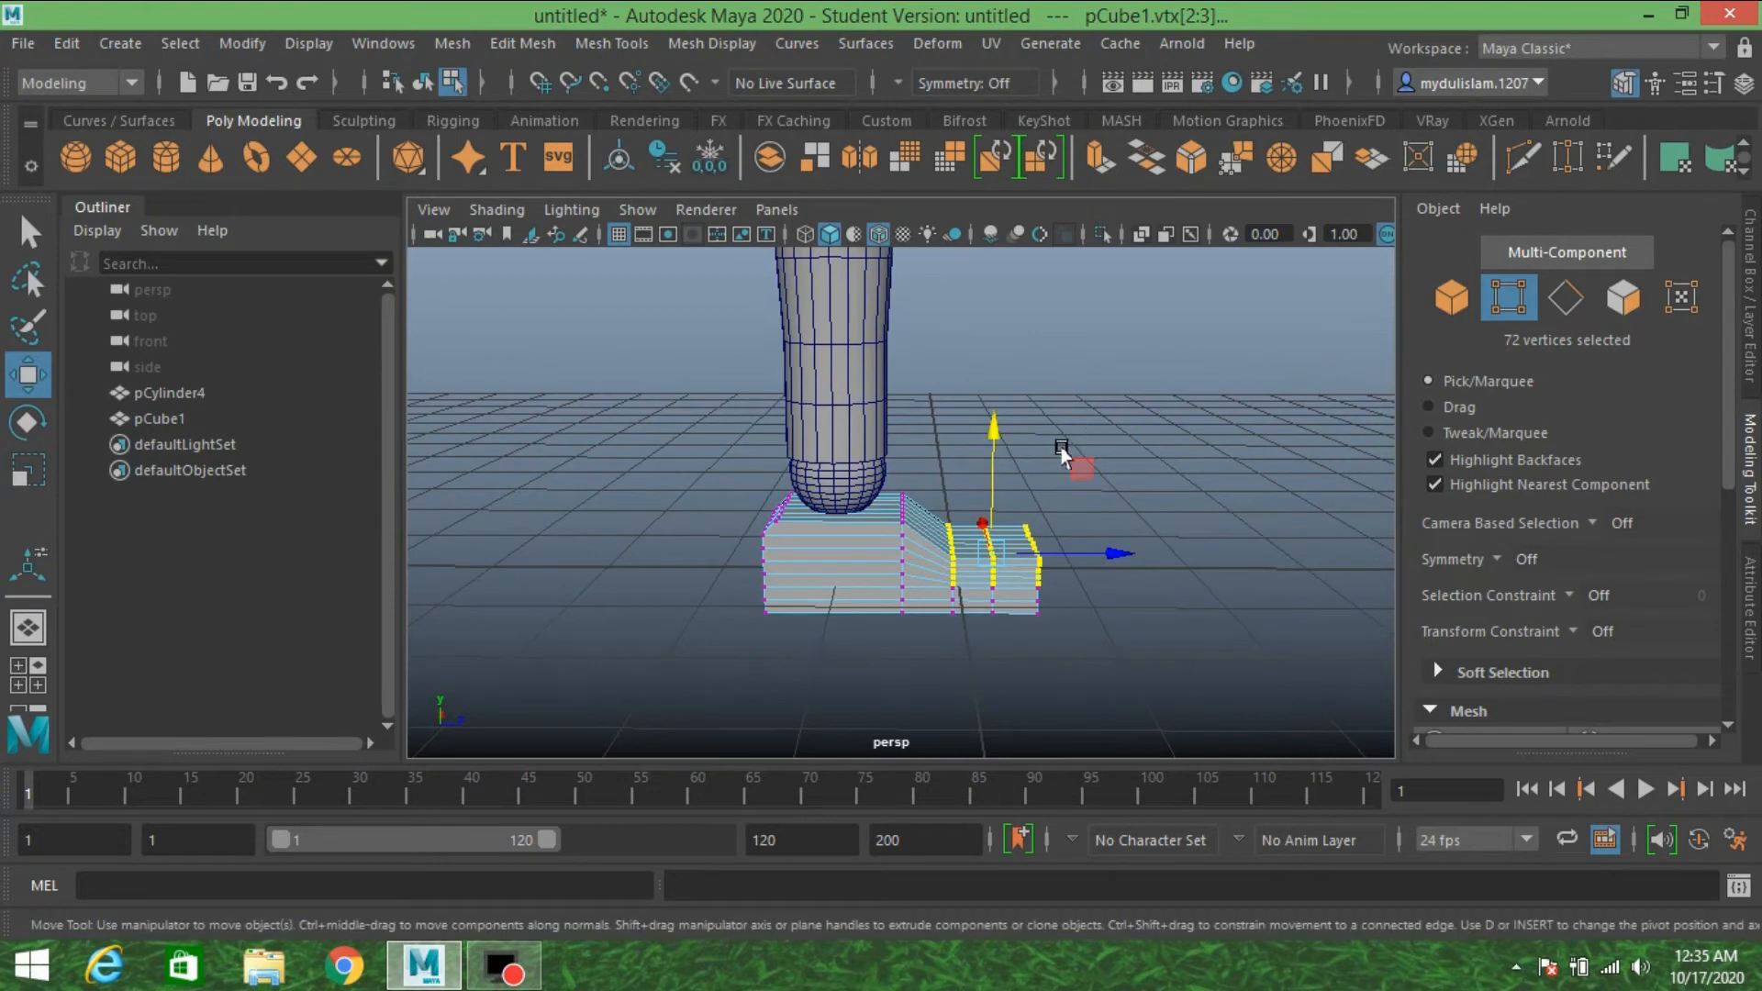
left_click_drag(931, 497, 952, 478, "alt")
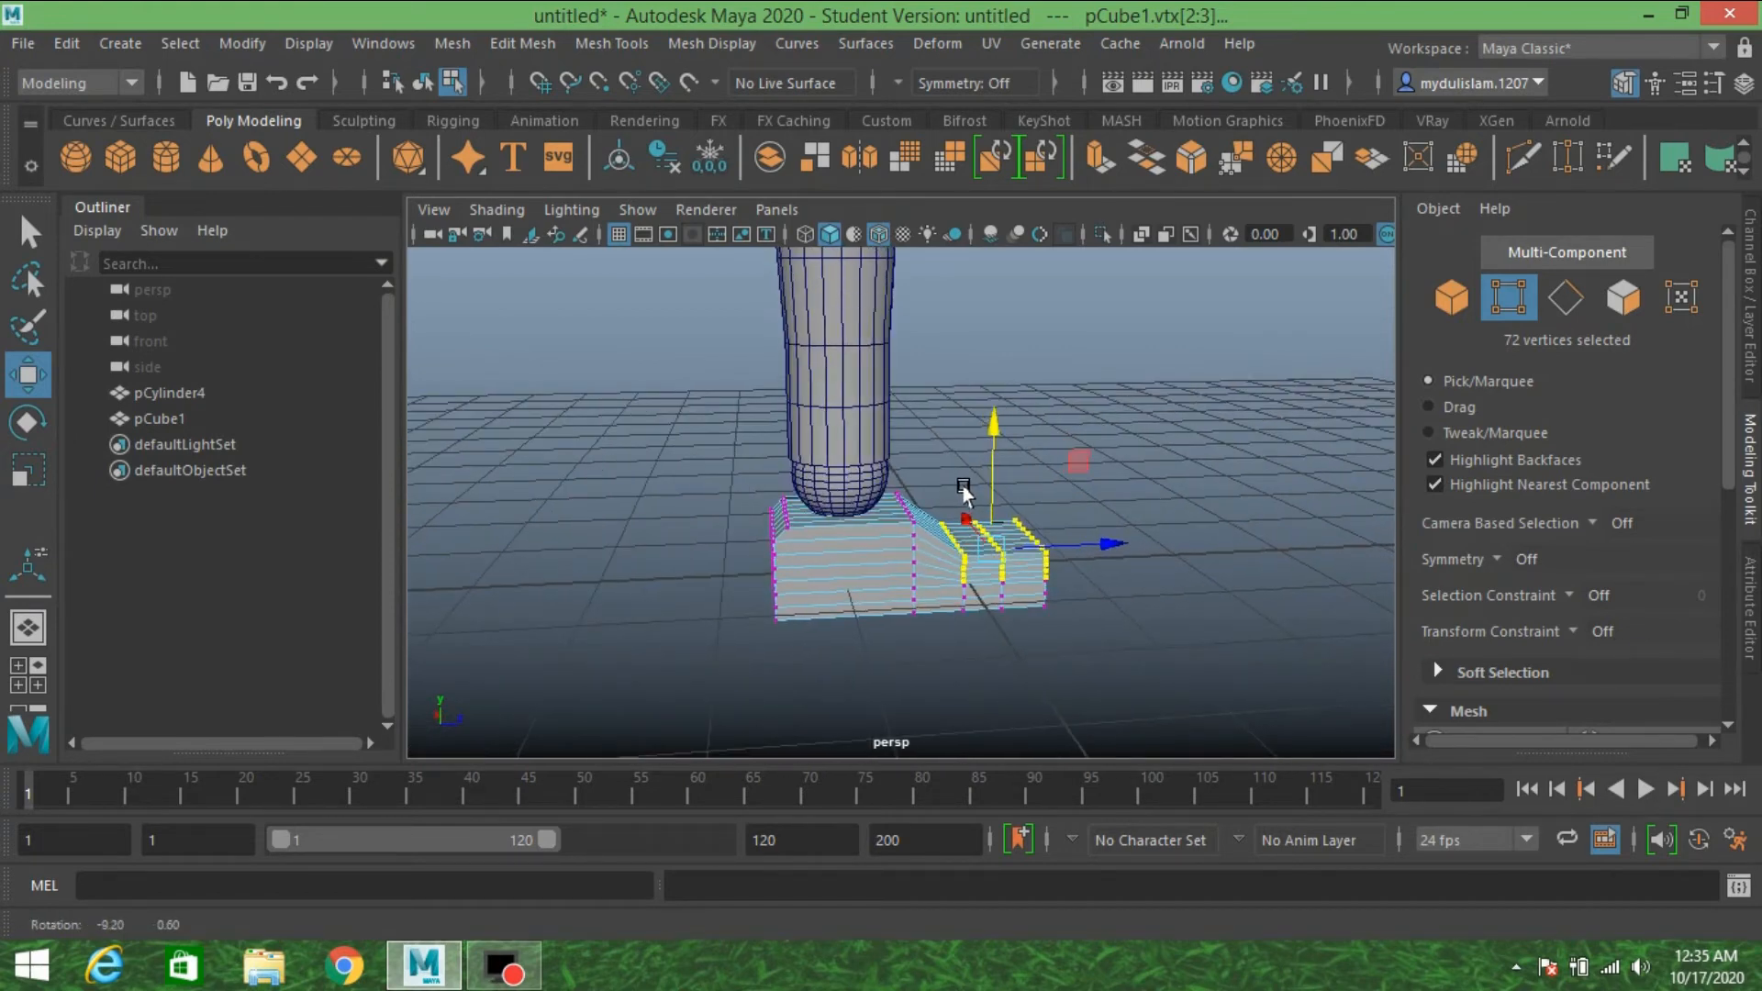
left_click_drag(961, 491, 913, 480, "alt")
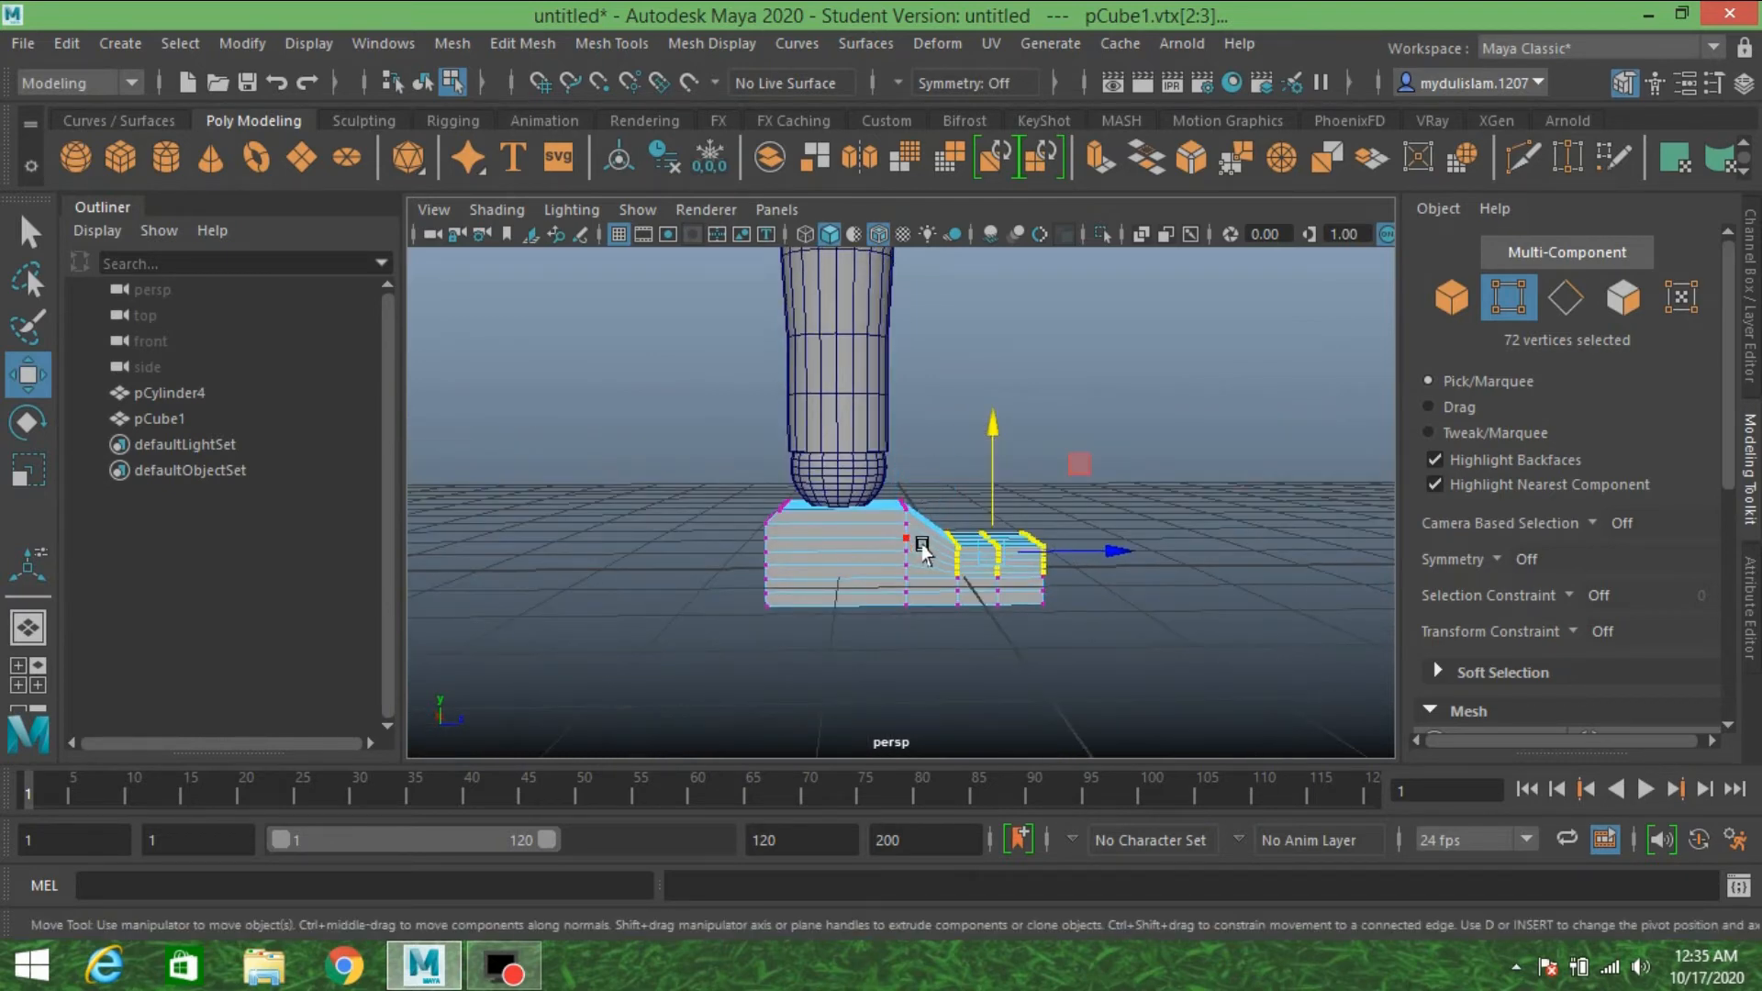
left_click_drag(878, 470, 875, 468)
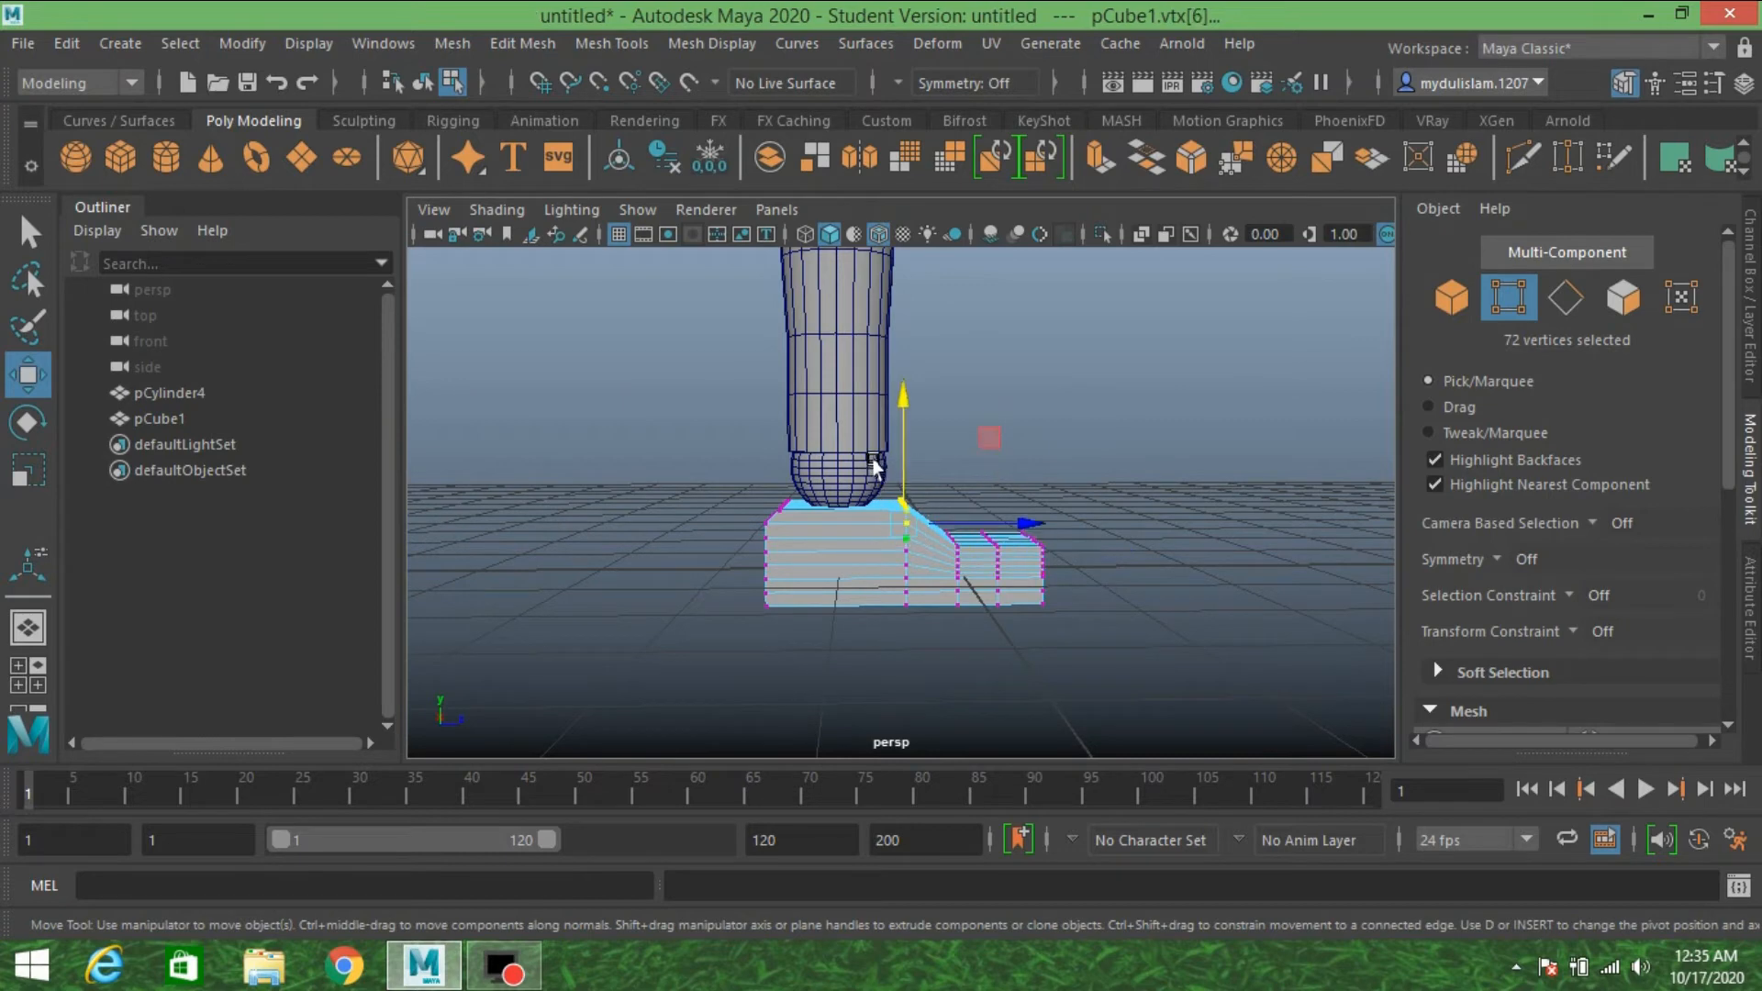
left_click_drag(981, 422, 895, 435, "alt")
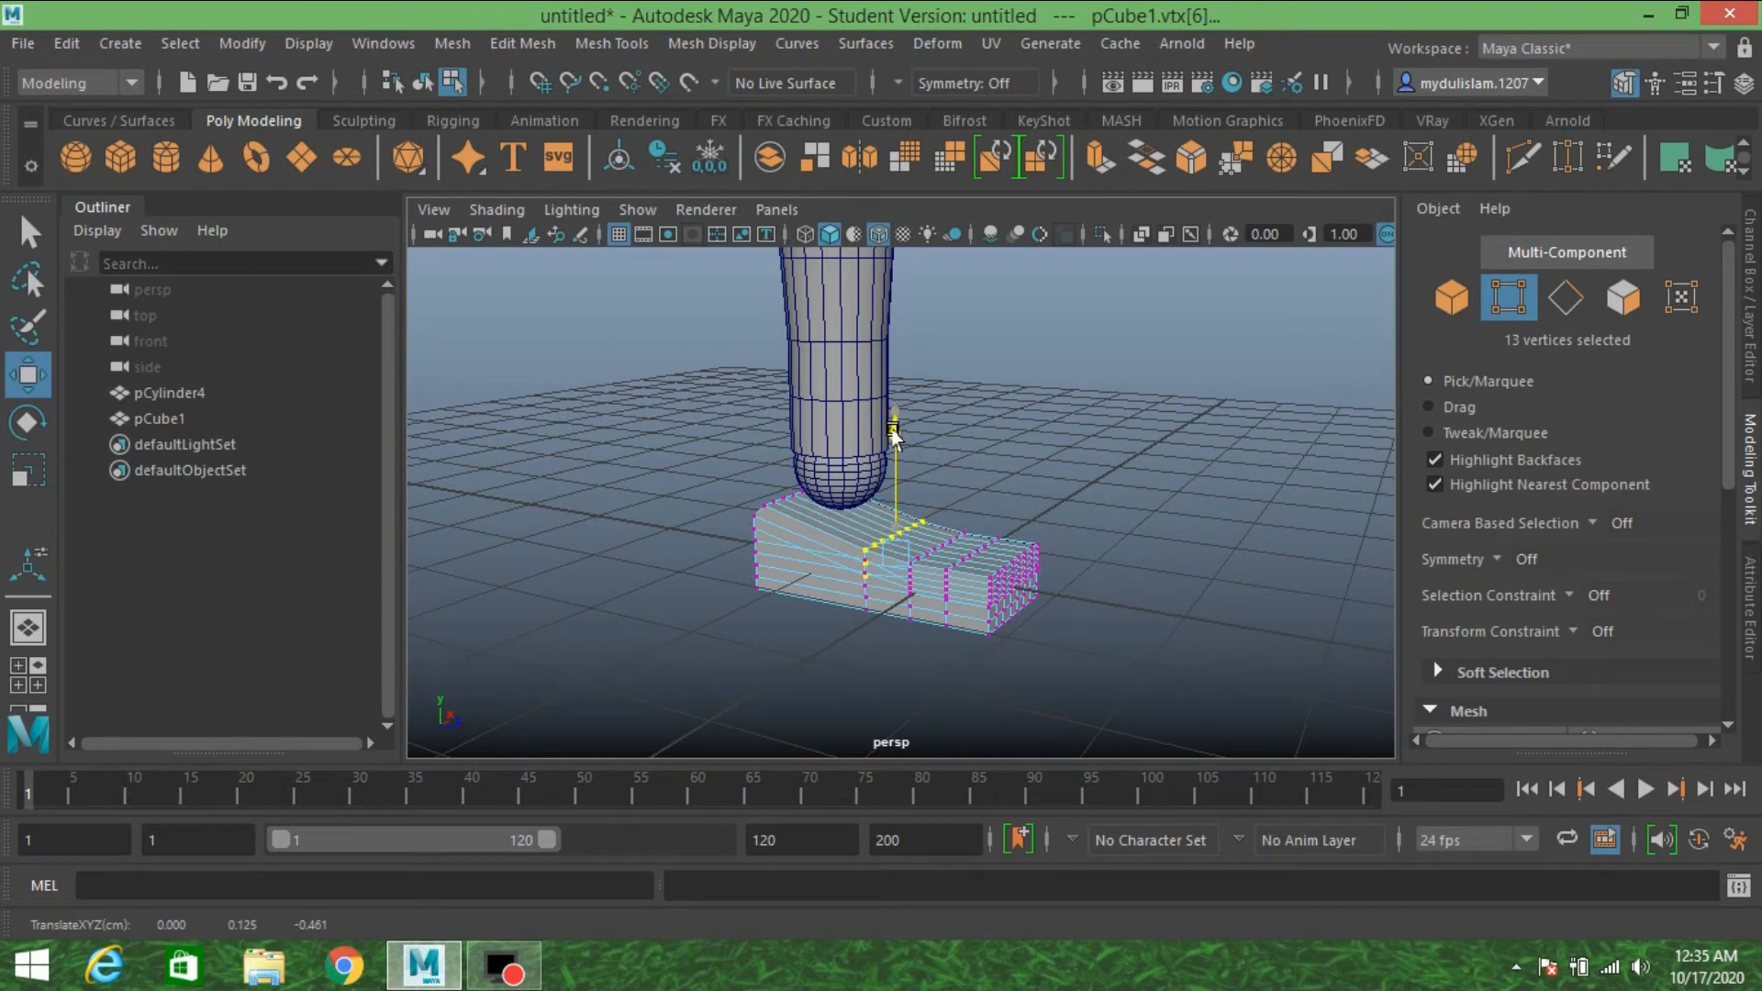
left_click(904, 404)
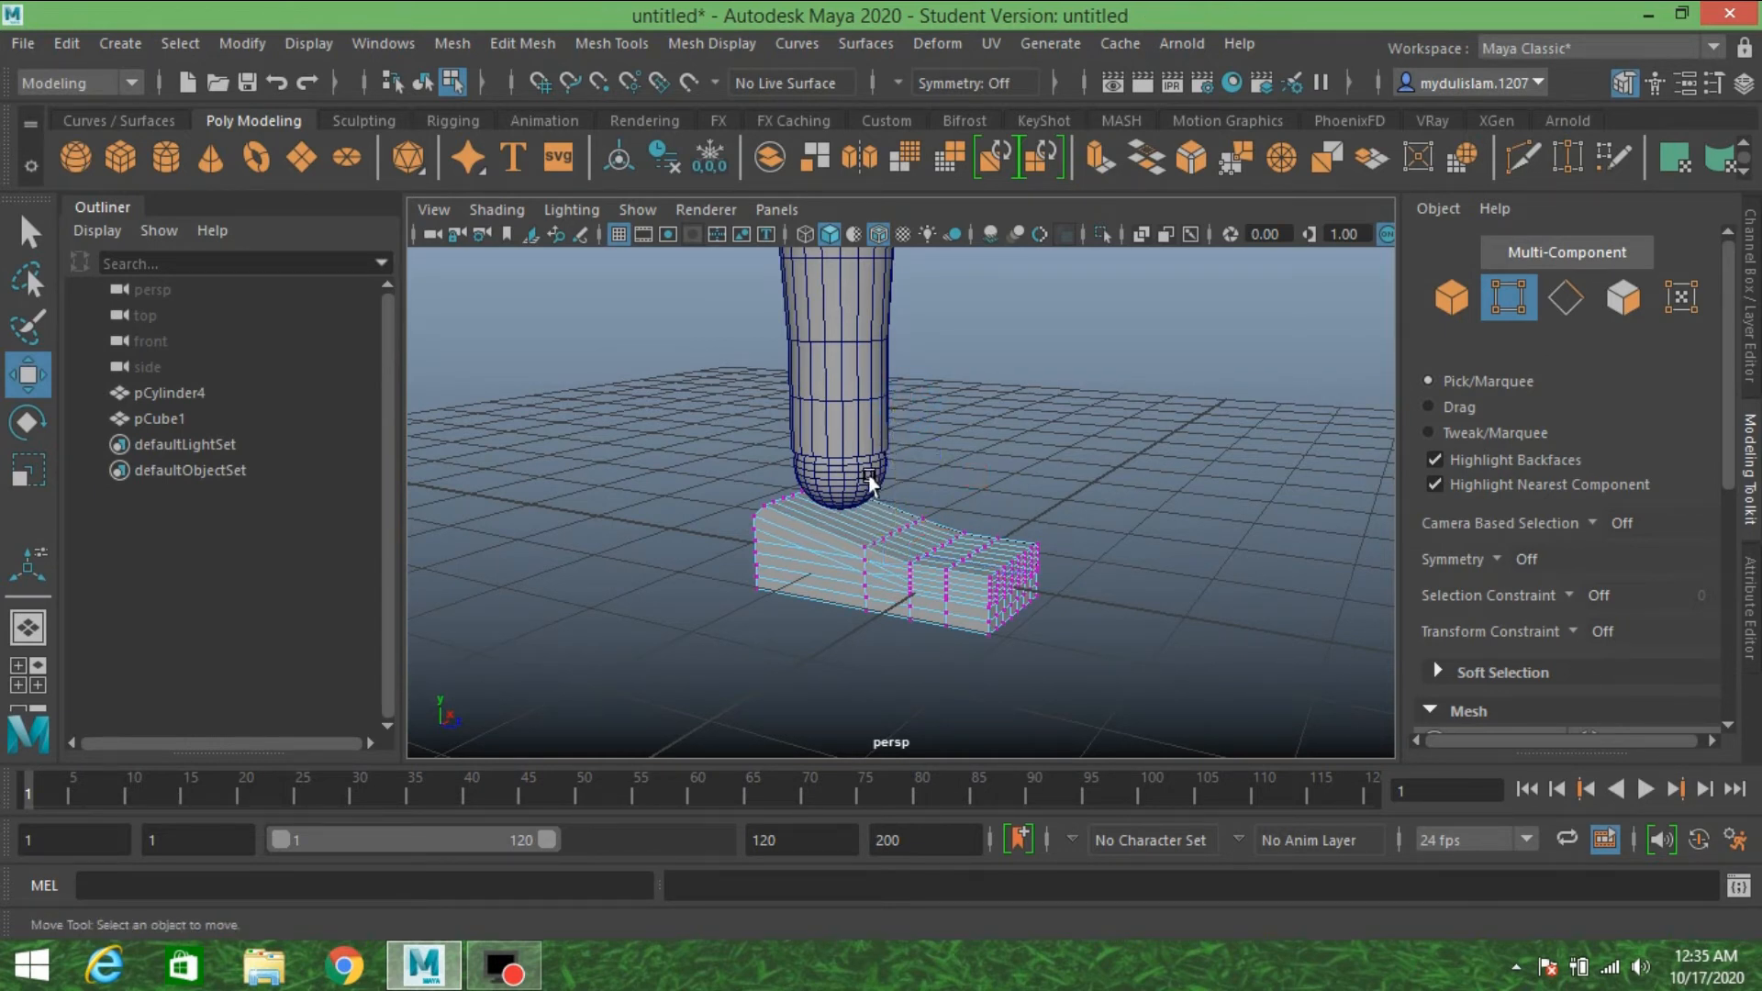
left_click_drag(870, 484, 1056, 445, "alt")
key("ctrl+z")
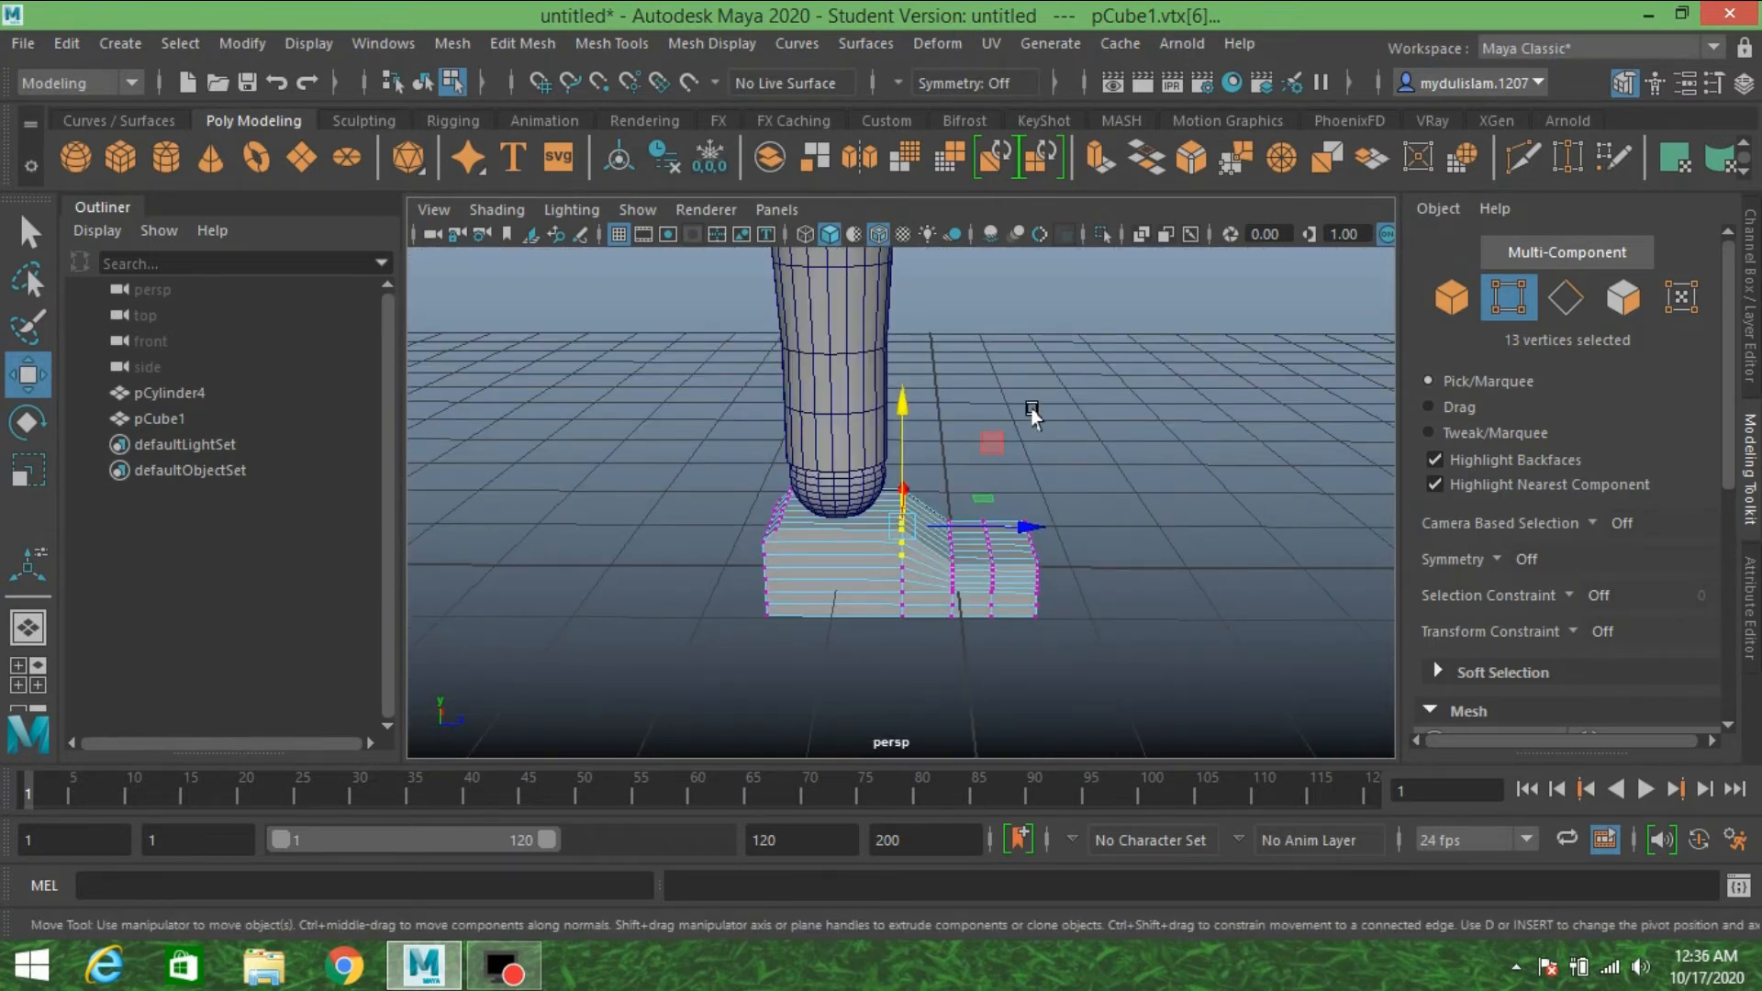
- Insert an edge loop around the foot midway along the sloped instep between the heel block and the toe section
left_click(602, 44)
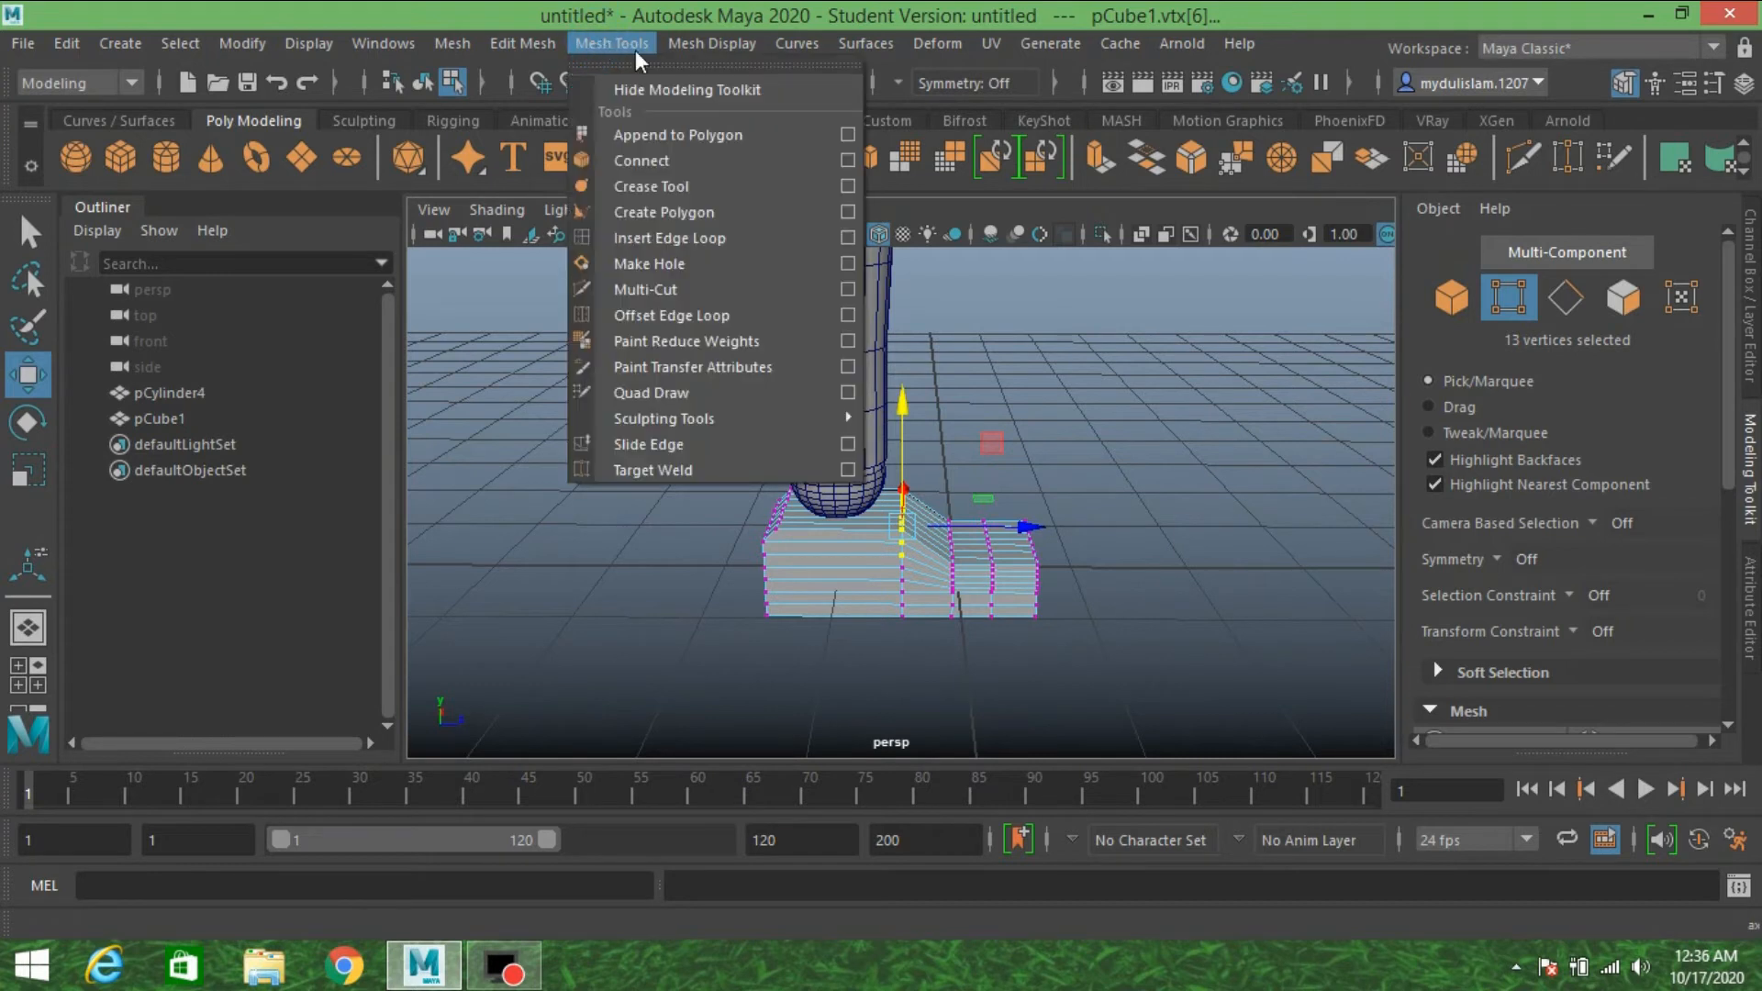
left_click(647, 240)
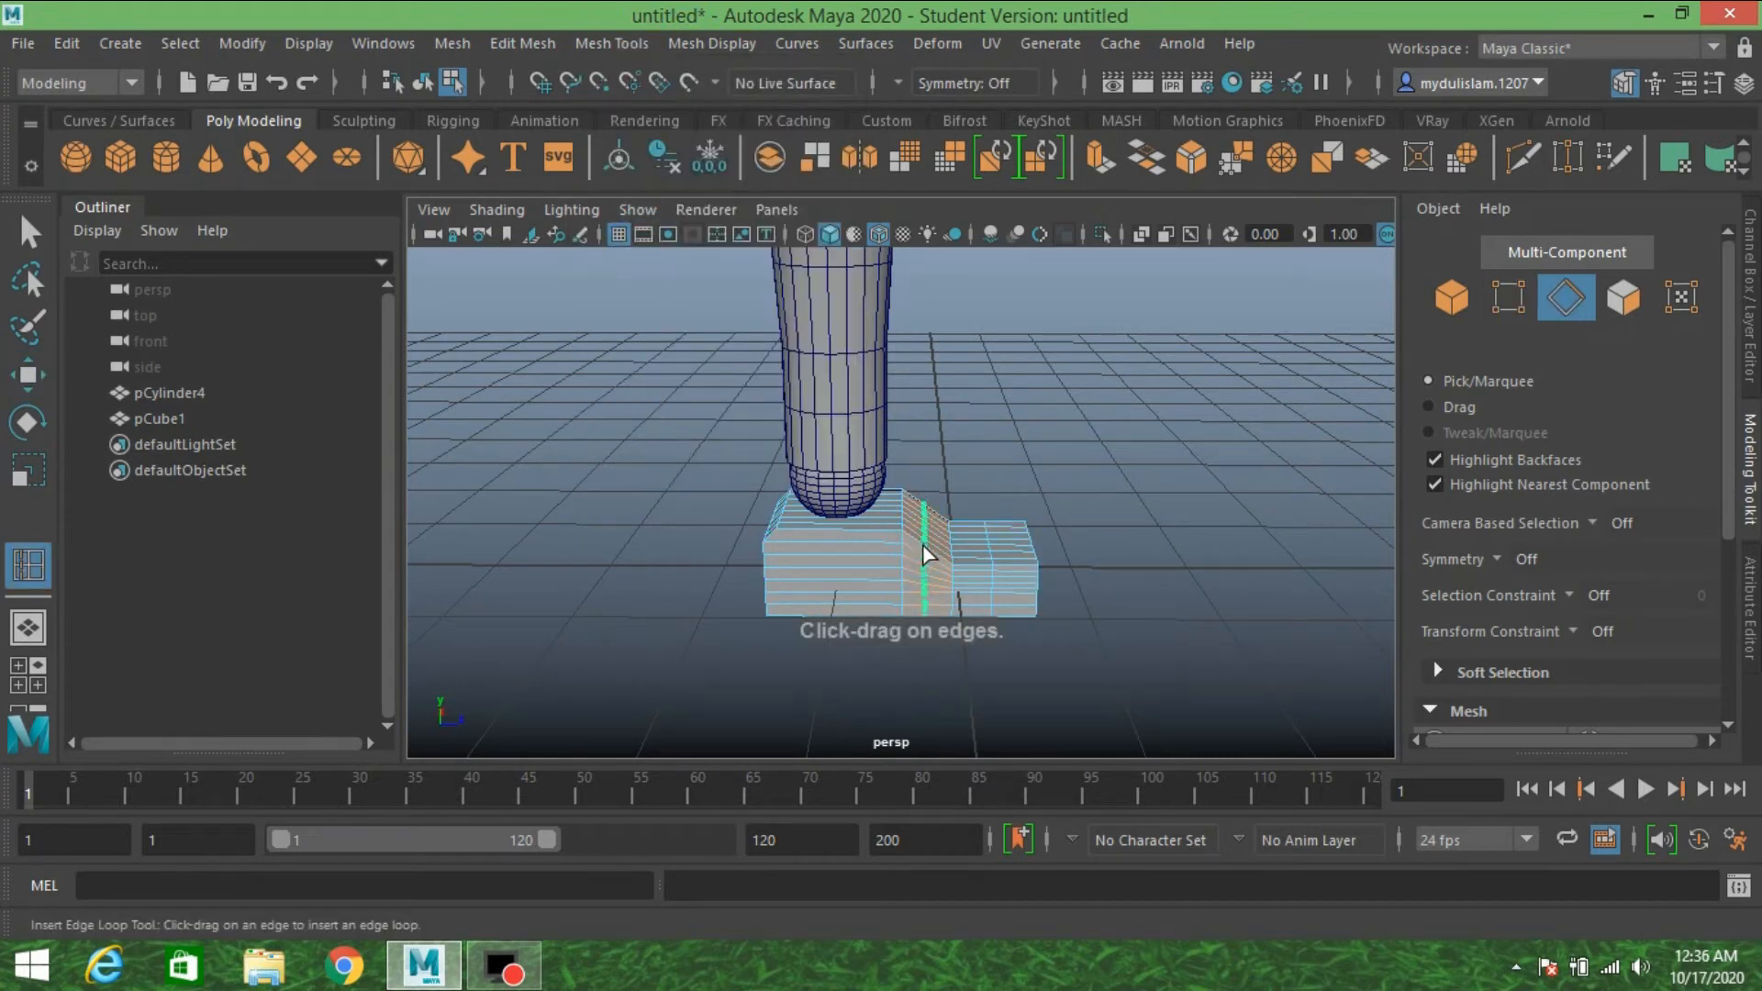
left_click(924, 555)
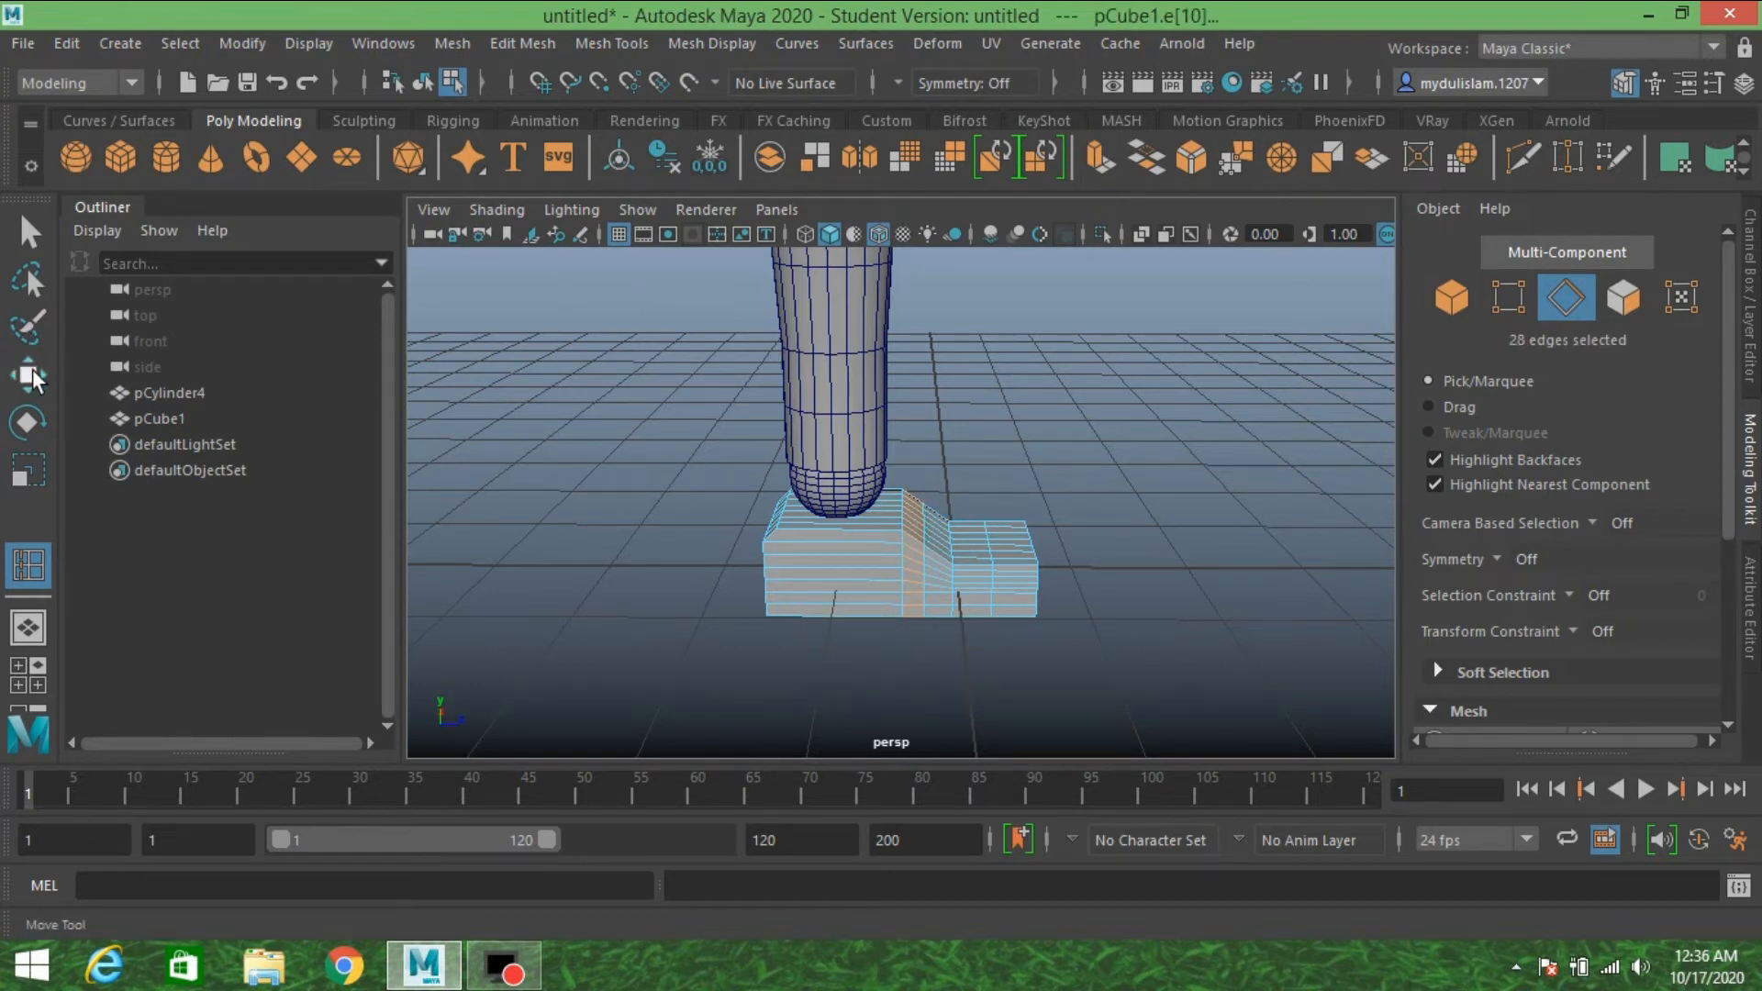
- Select the new instep loop's full column of vertices in the side view and scale it down uniformly
left_click(1507, 296)
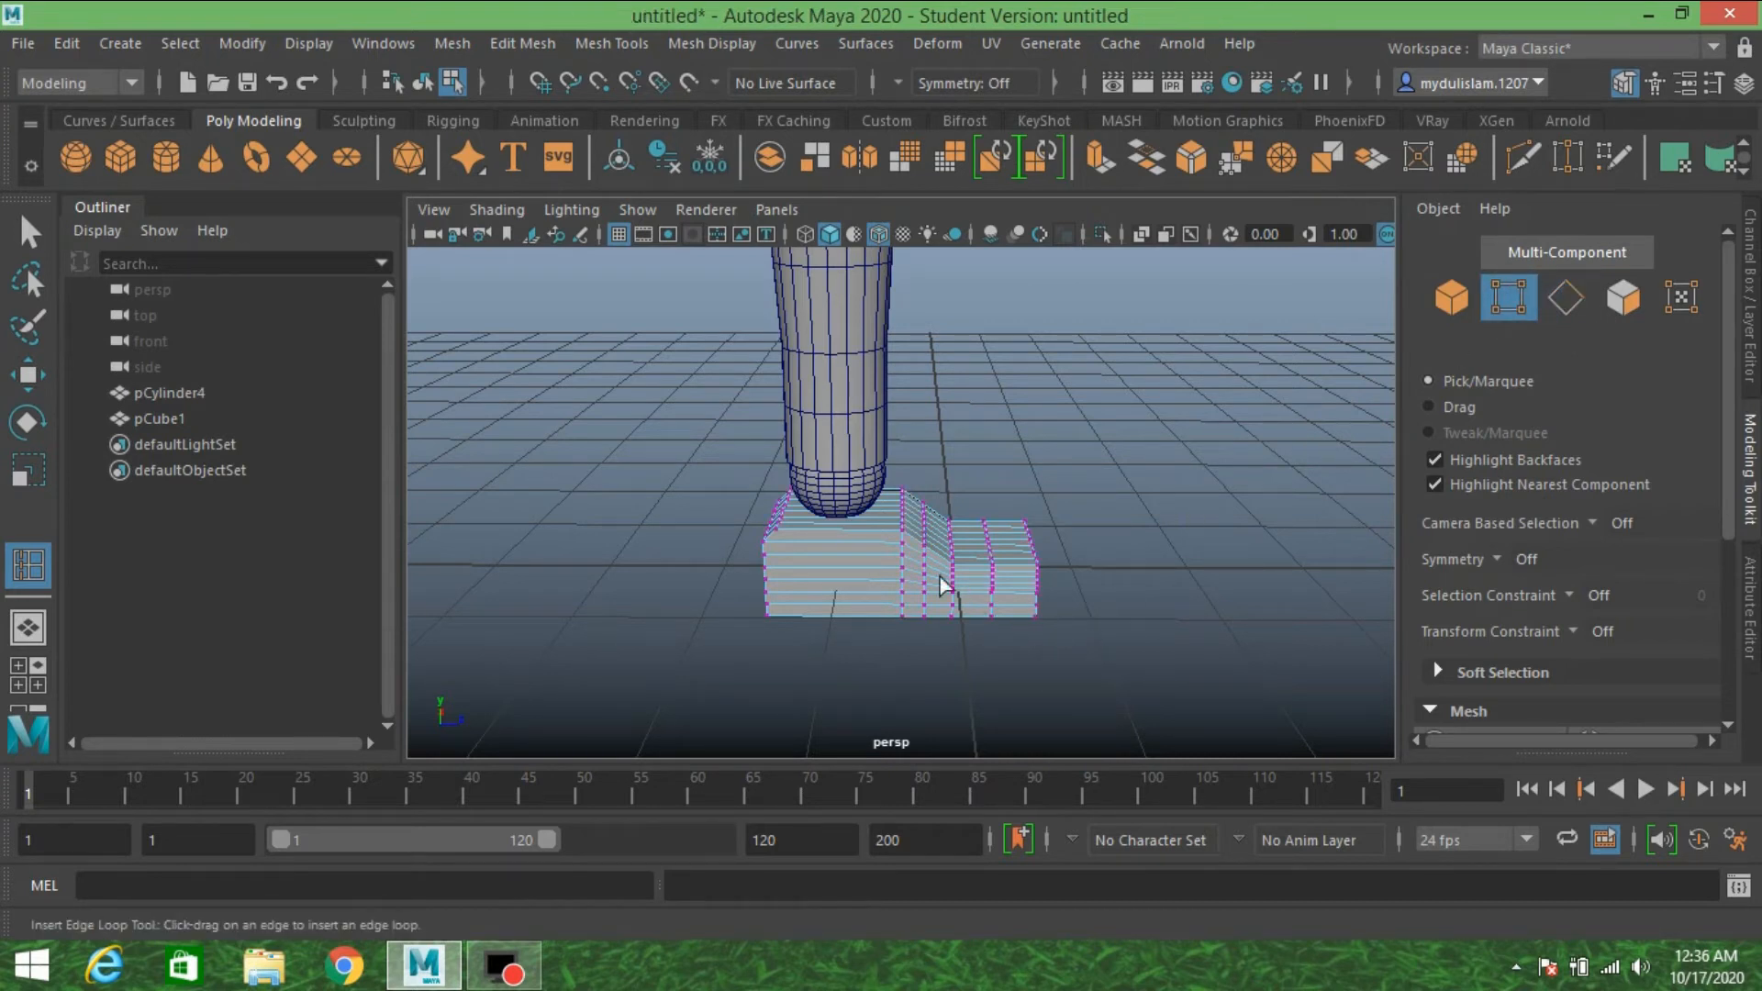
key("q")
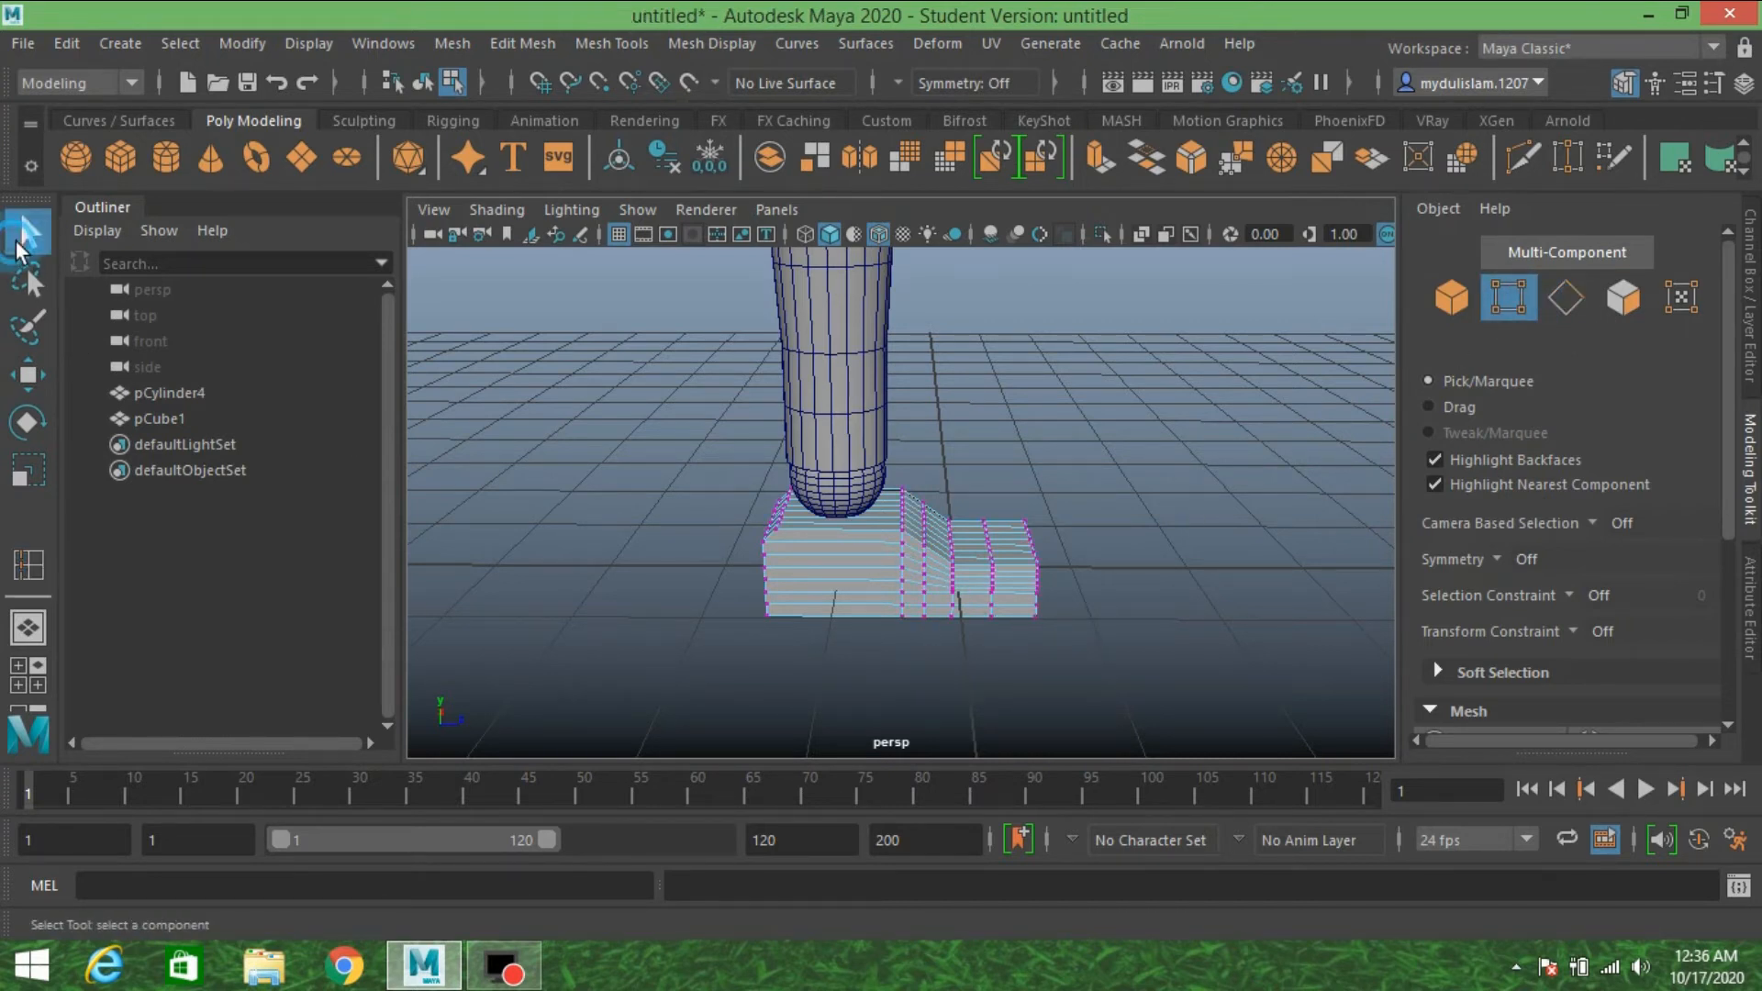
key("space")
key("space")
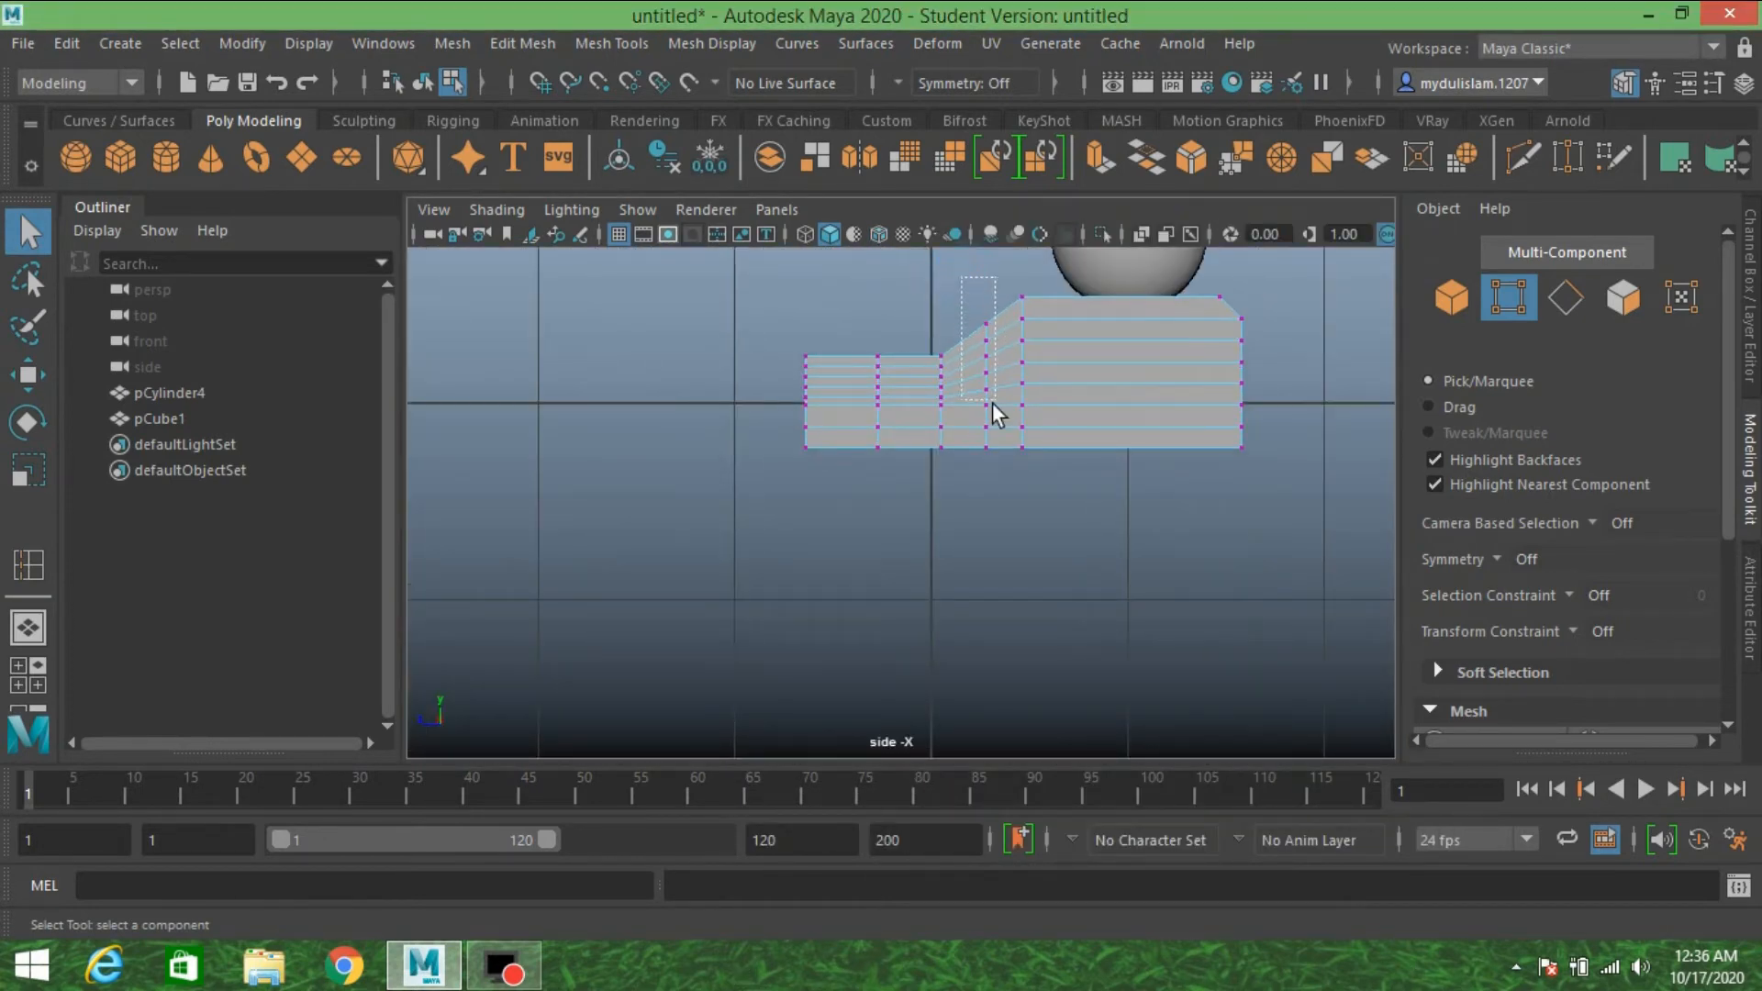
left_click_drag(1003, 462, 1004, 464)
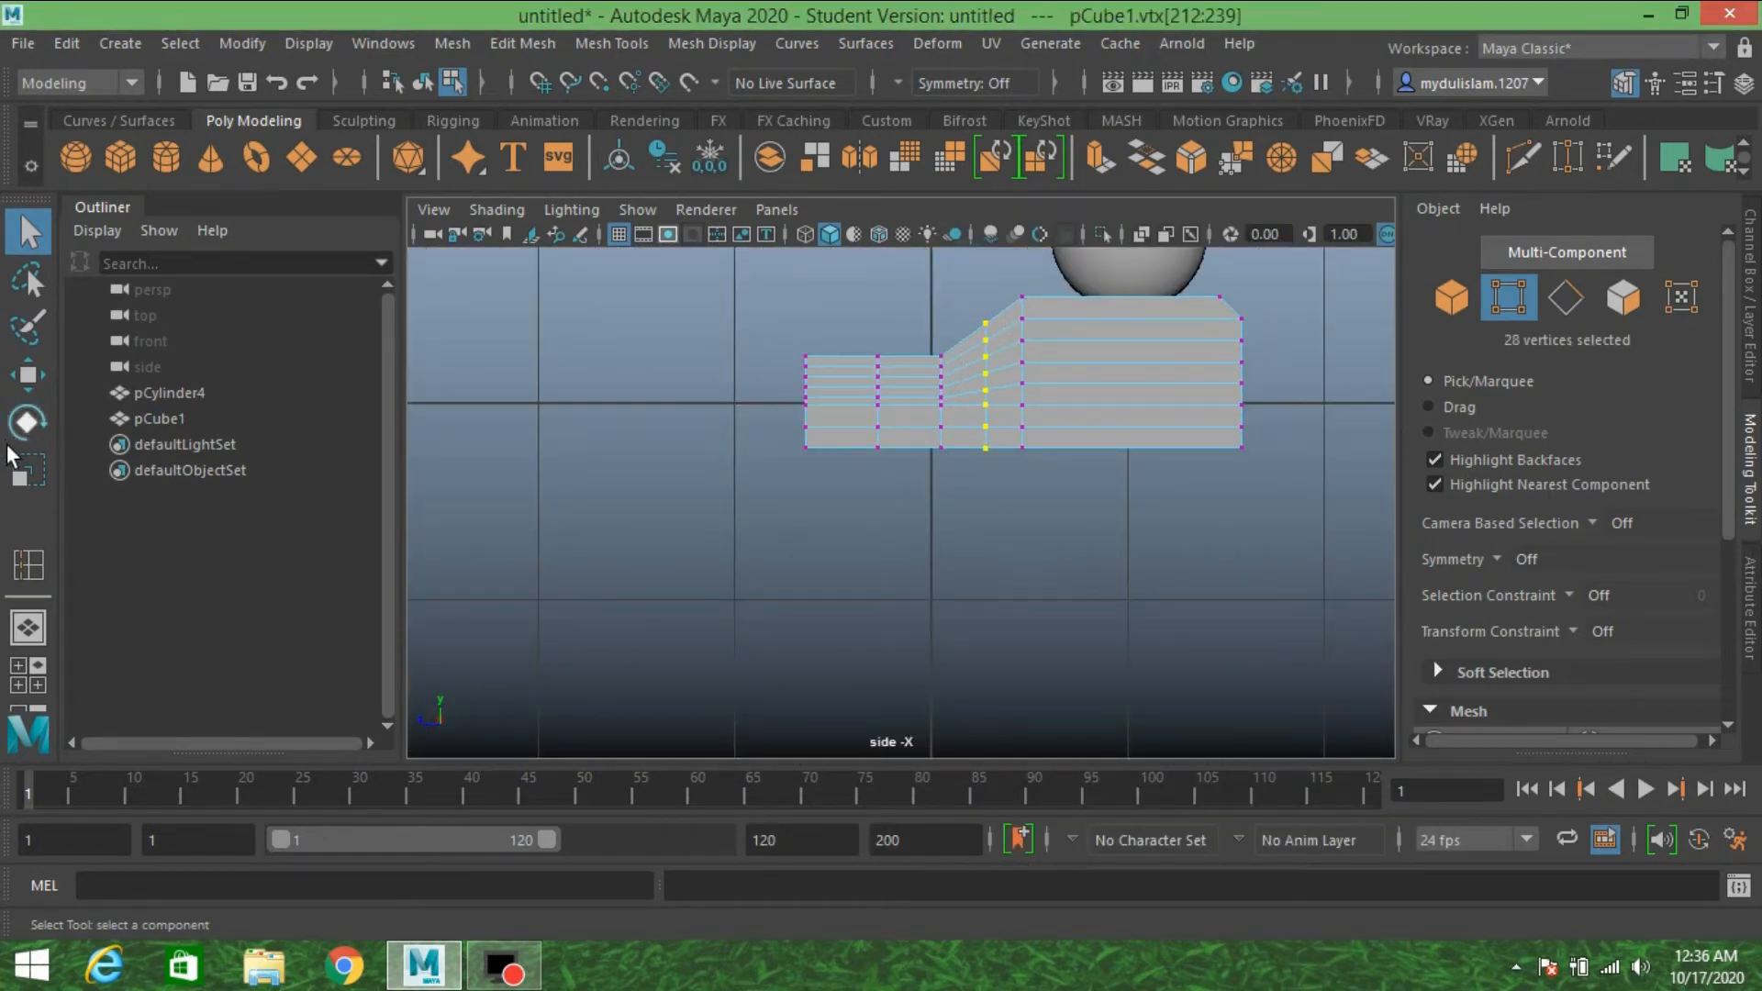
left_click(26, 468)
left_click_drag(981, 386, 946, 405)
- Move the instep loop's vertices down vertically toward the sole of the foot in the perspective view
key("space")
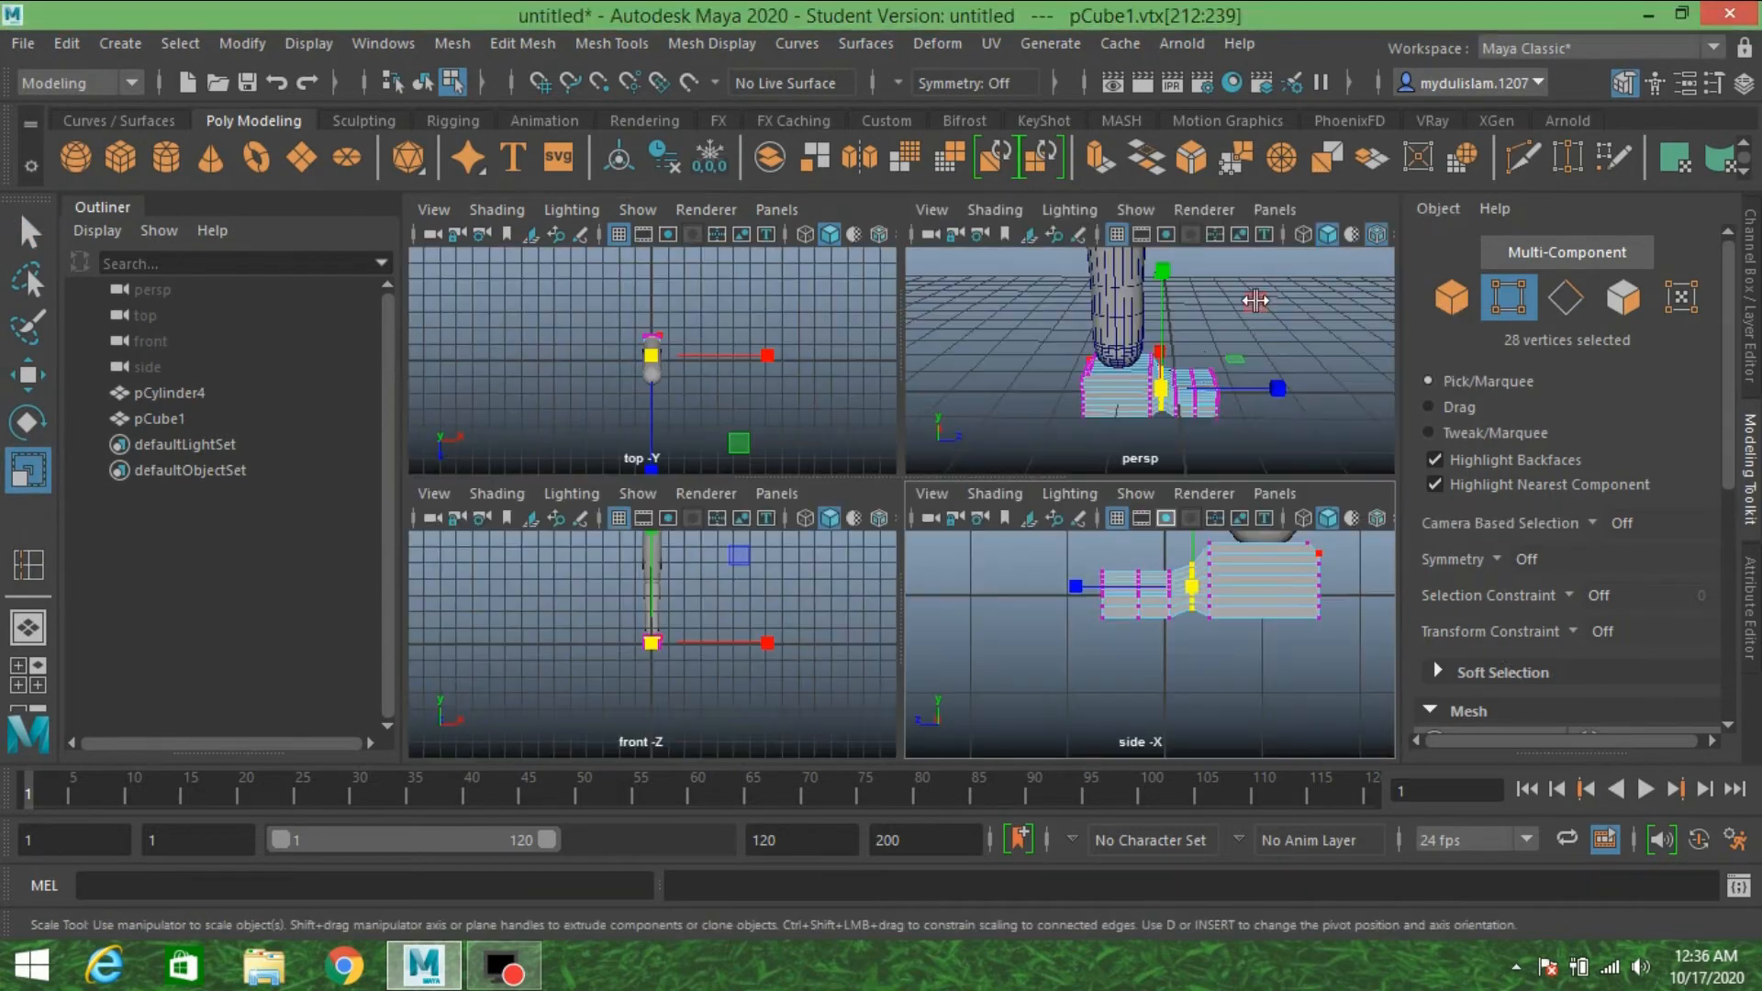
key("space")
mouse_move(1153, 482)
left_mouse_down("alt")
mouse_move(1148, 432)
mouse_move(1151, 464)
left_mouse_up("alt")
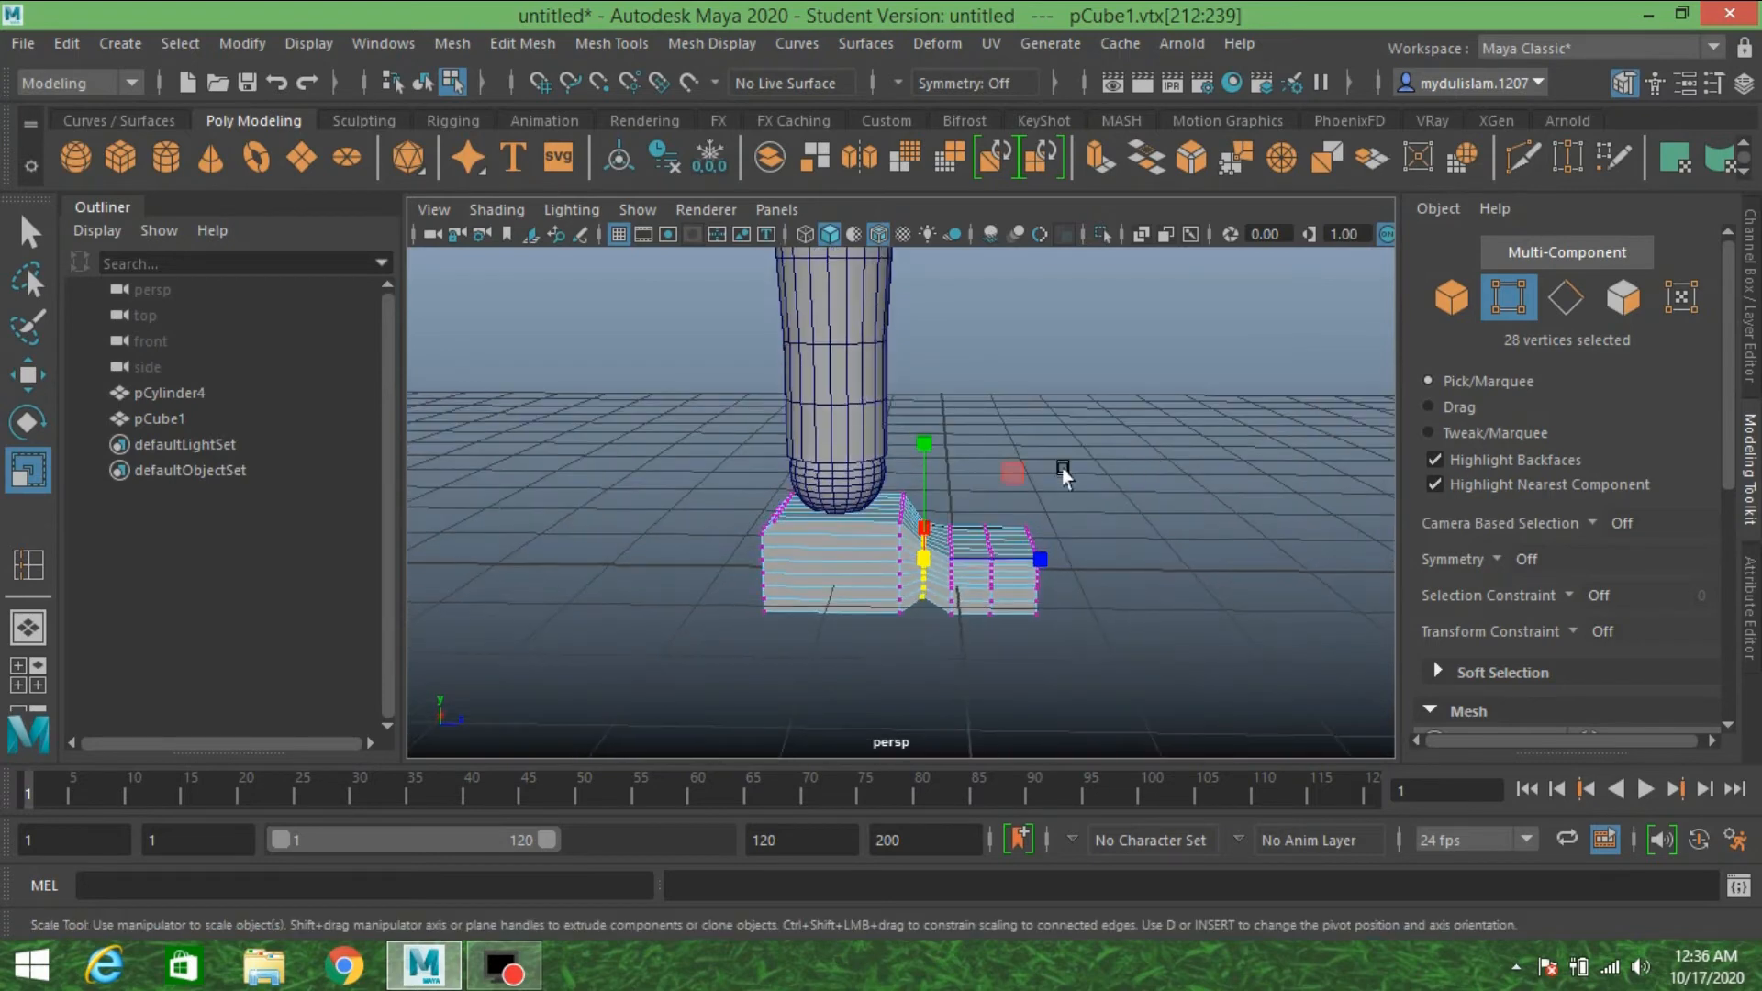
left_click(27, 376)
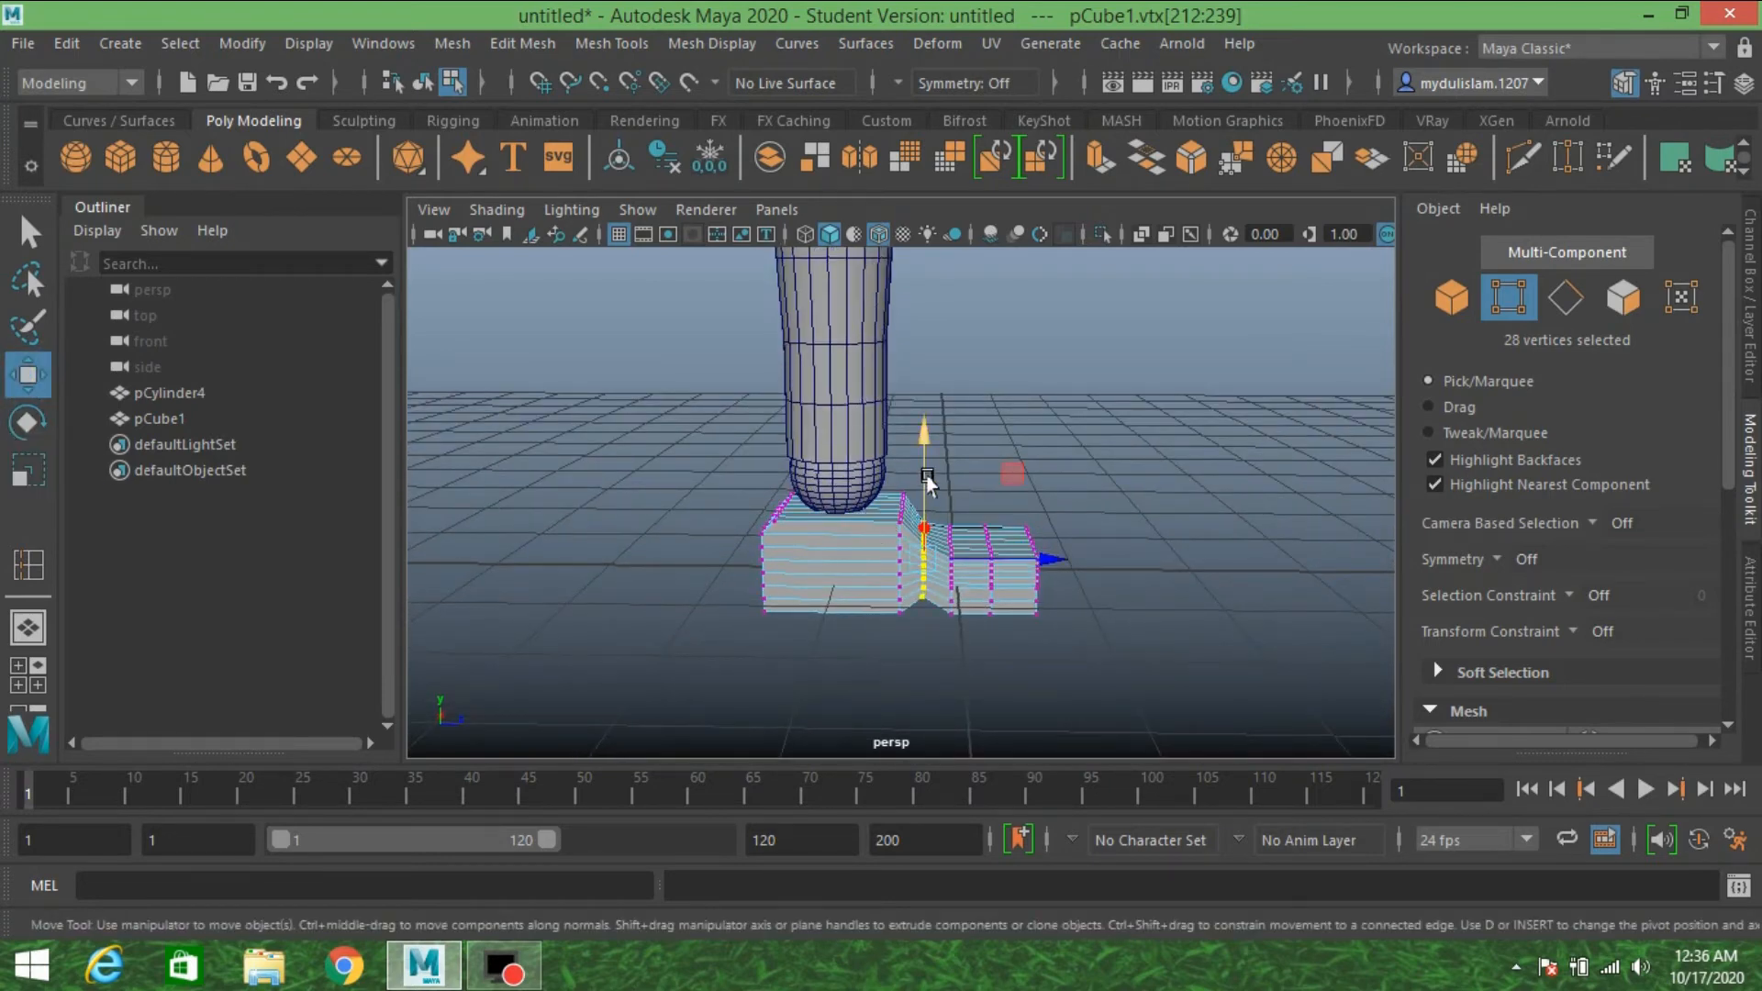
left_click_drag(925, 450, 774, 576)
- Widen the instep loop's vertices to about 1.2 on X and keep them selected
left_click(27, 470)
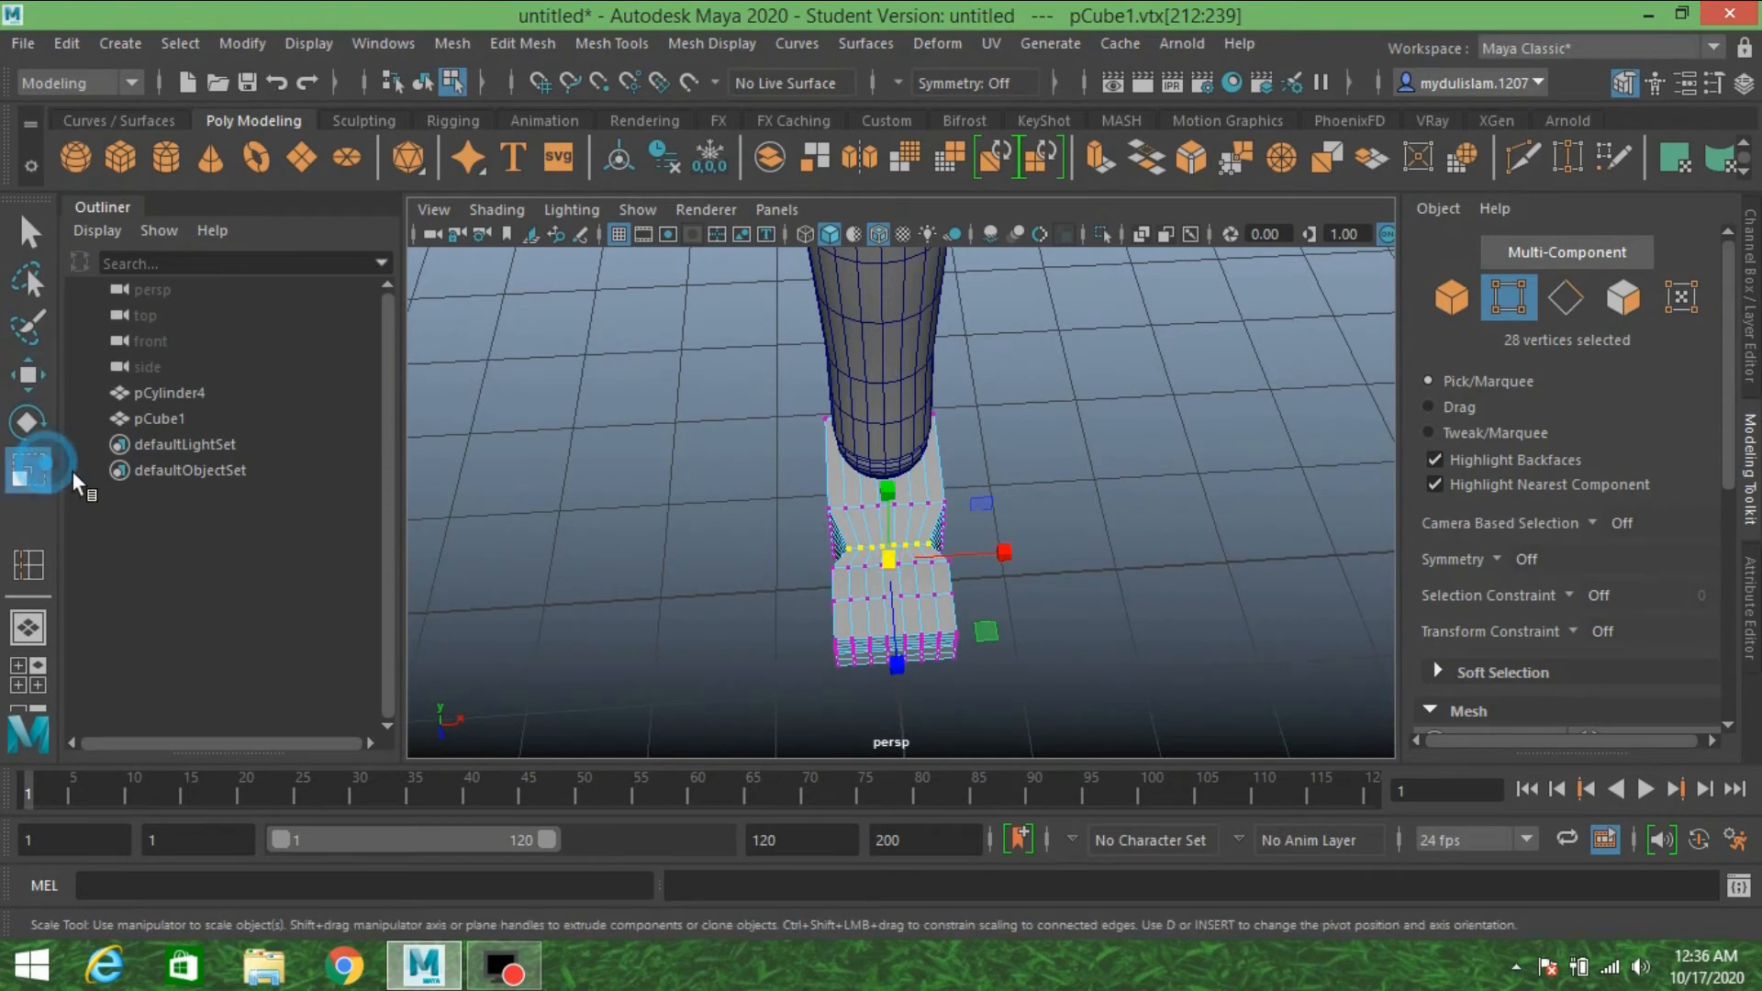
left_click_drag(1000, 550, 1010, 549)
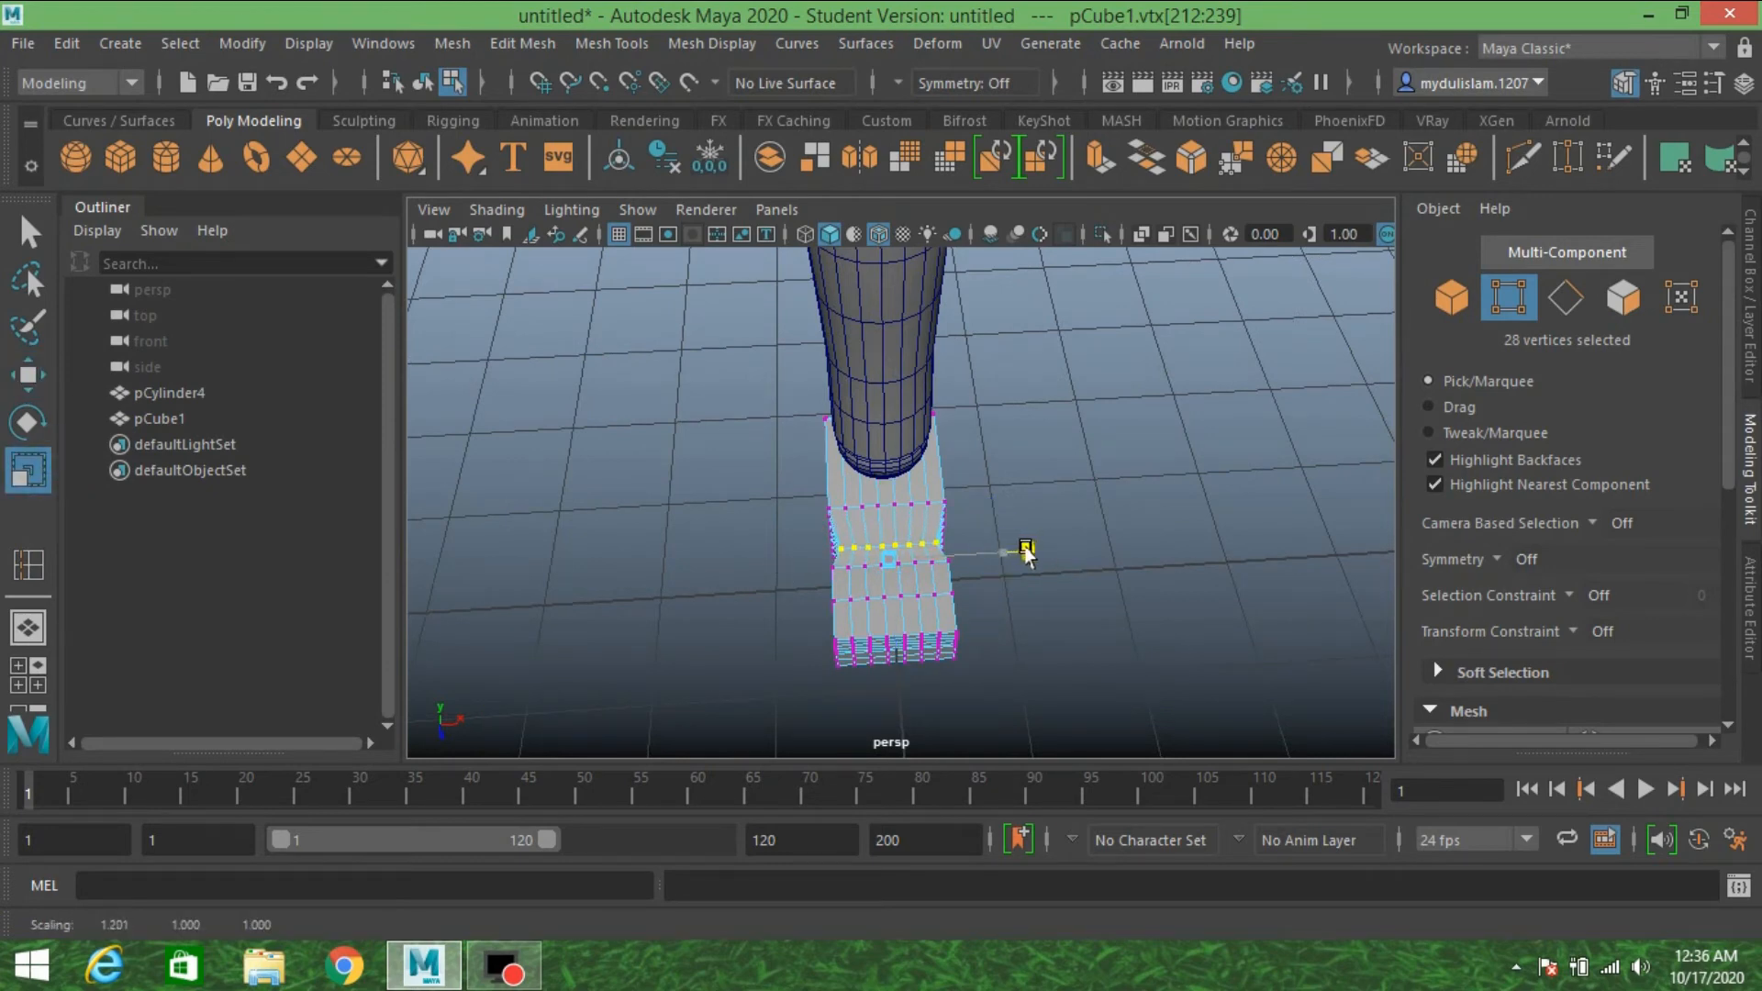
left_click(1030, 590)
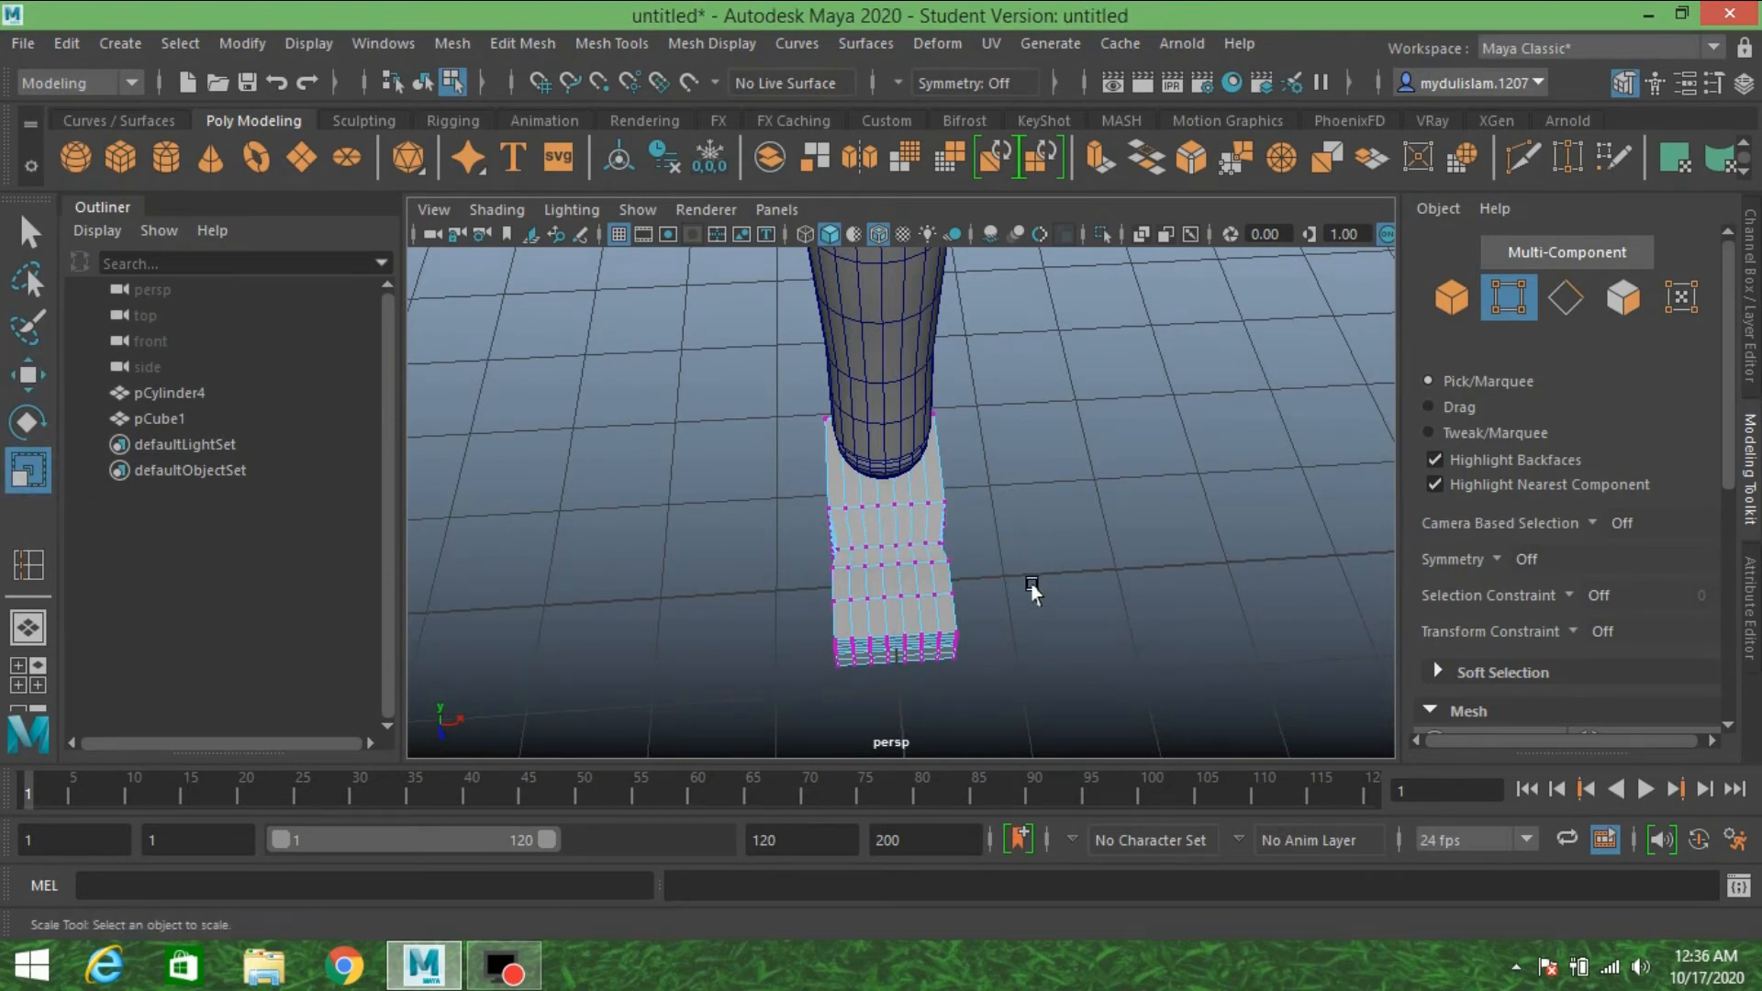
left_click_drag(1031, 590, 1012, 553, "alt")
key("ctrl+z")
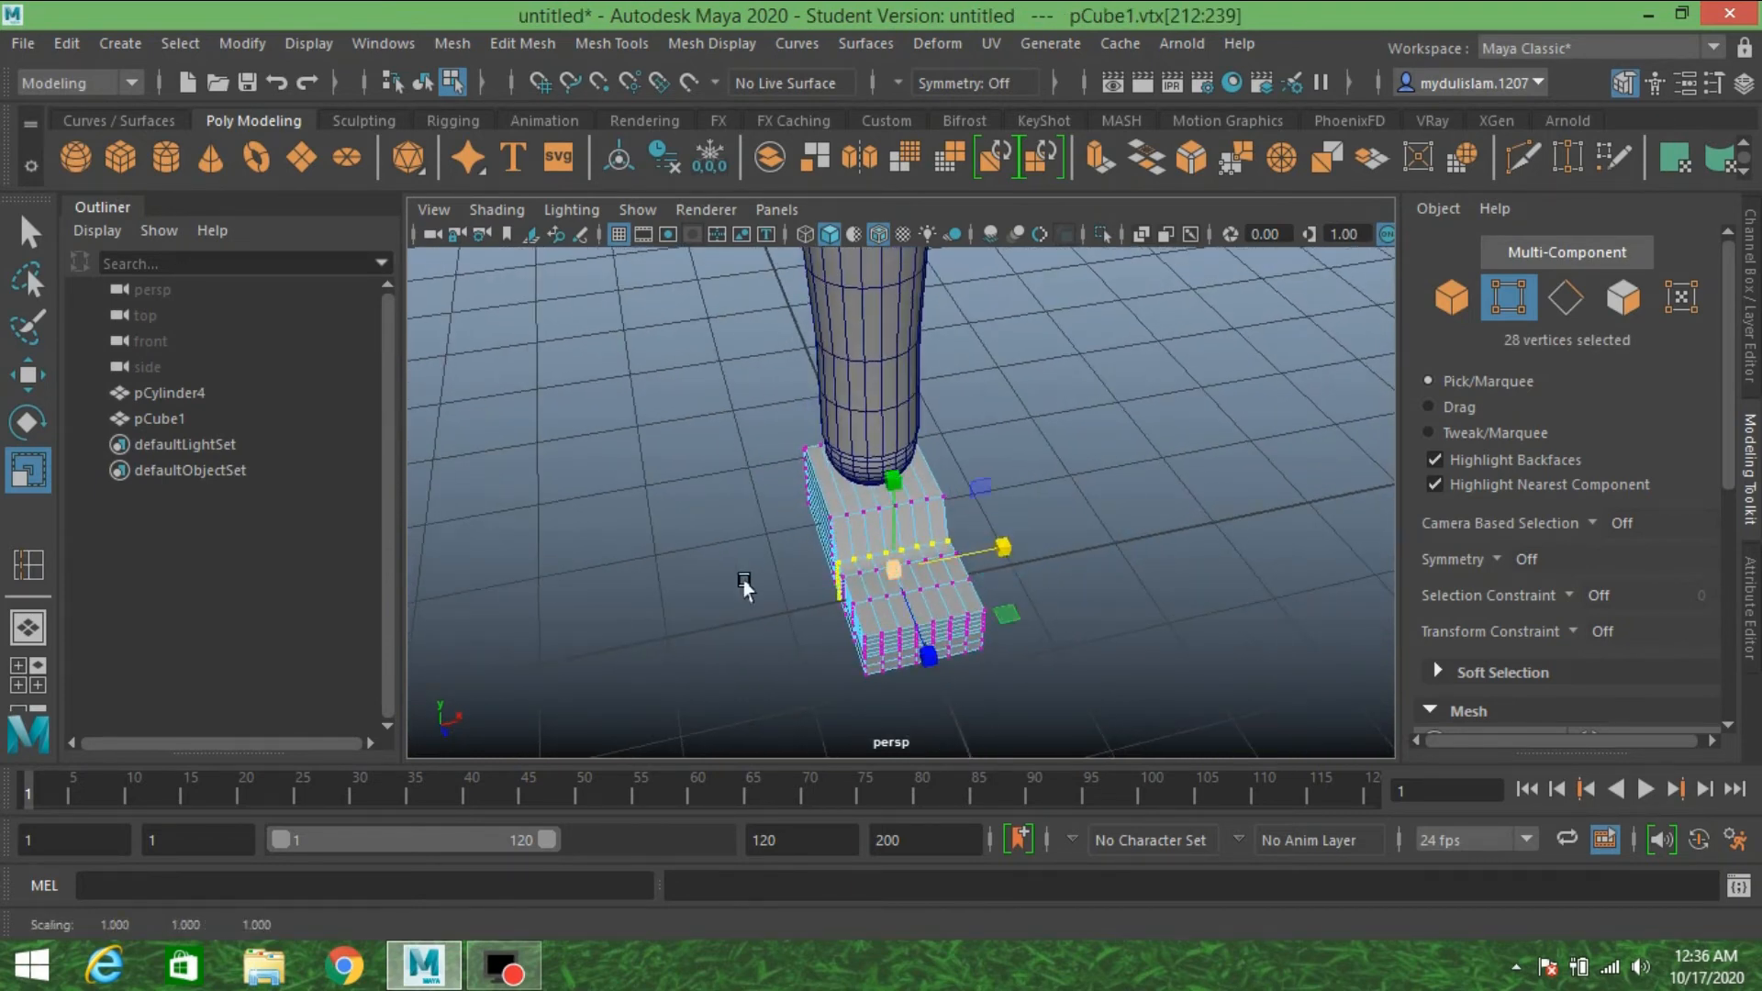
- Fine-tune the vertical position of the instep loop's vertices to line up with the sole of the foot
left_click_drag(740, 582, 948, 502, "alt")
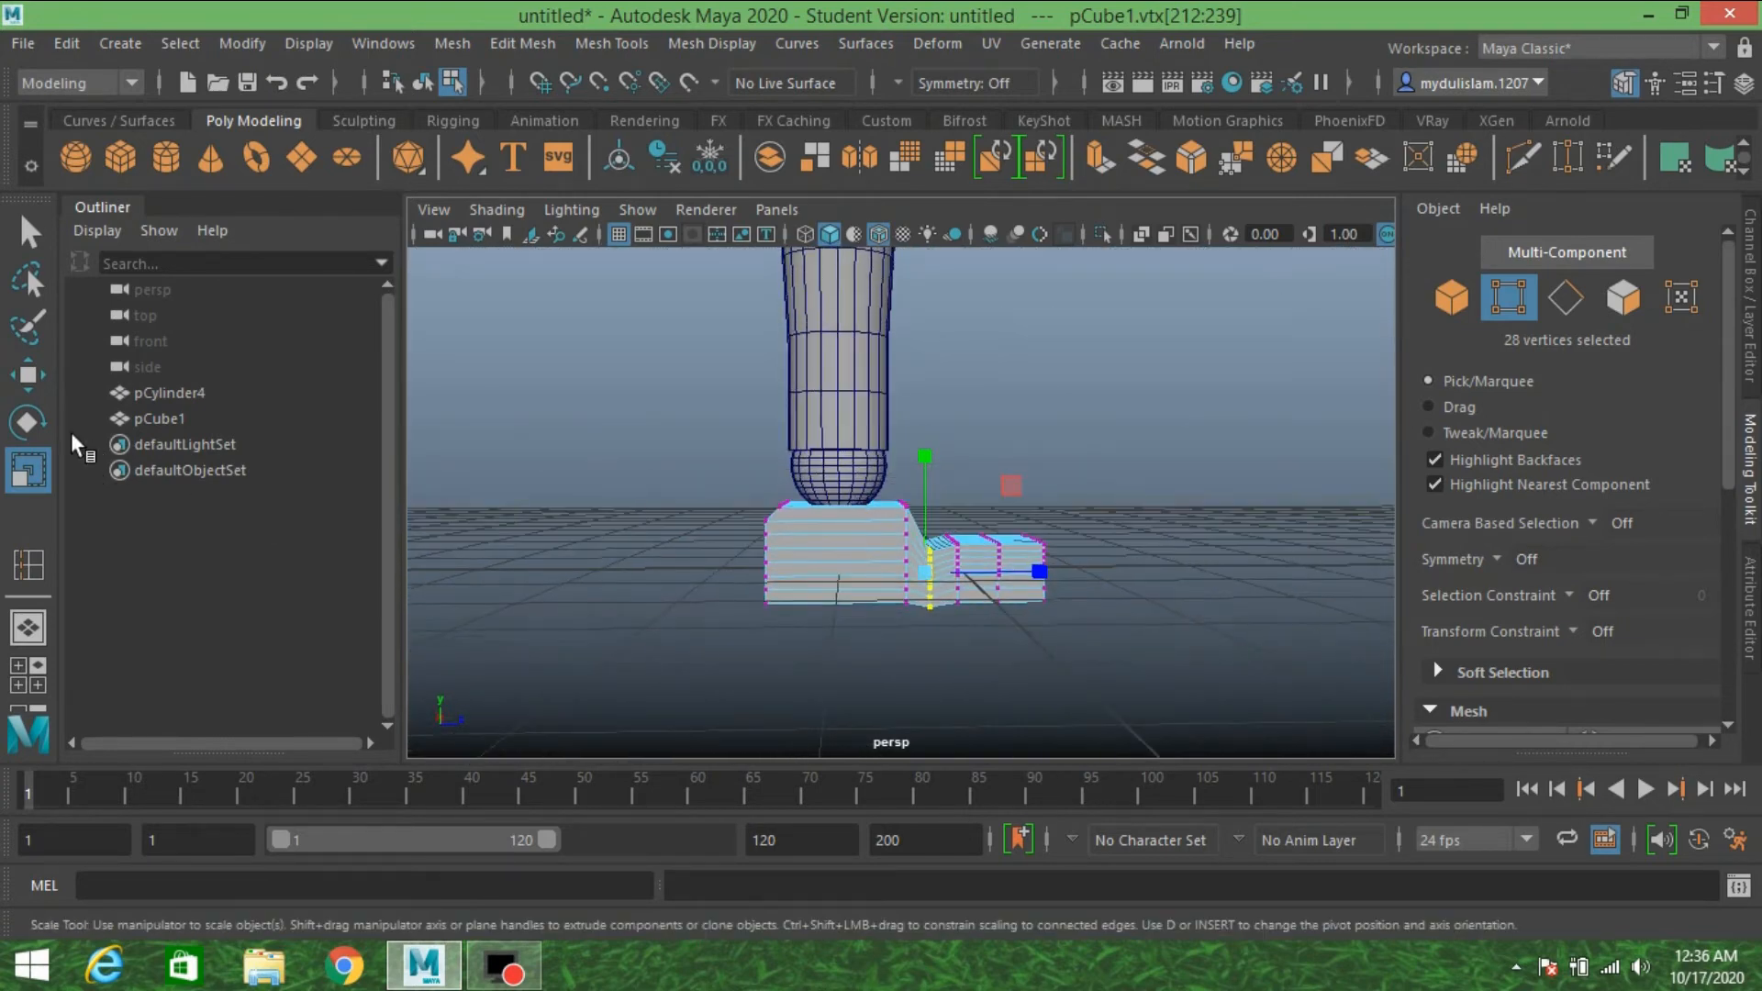
left_click(28, 375)
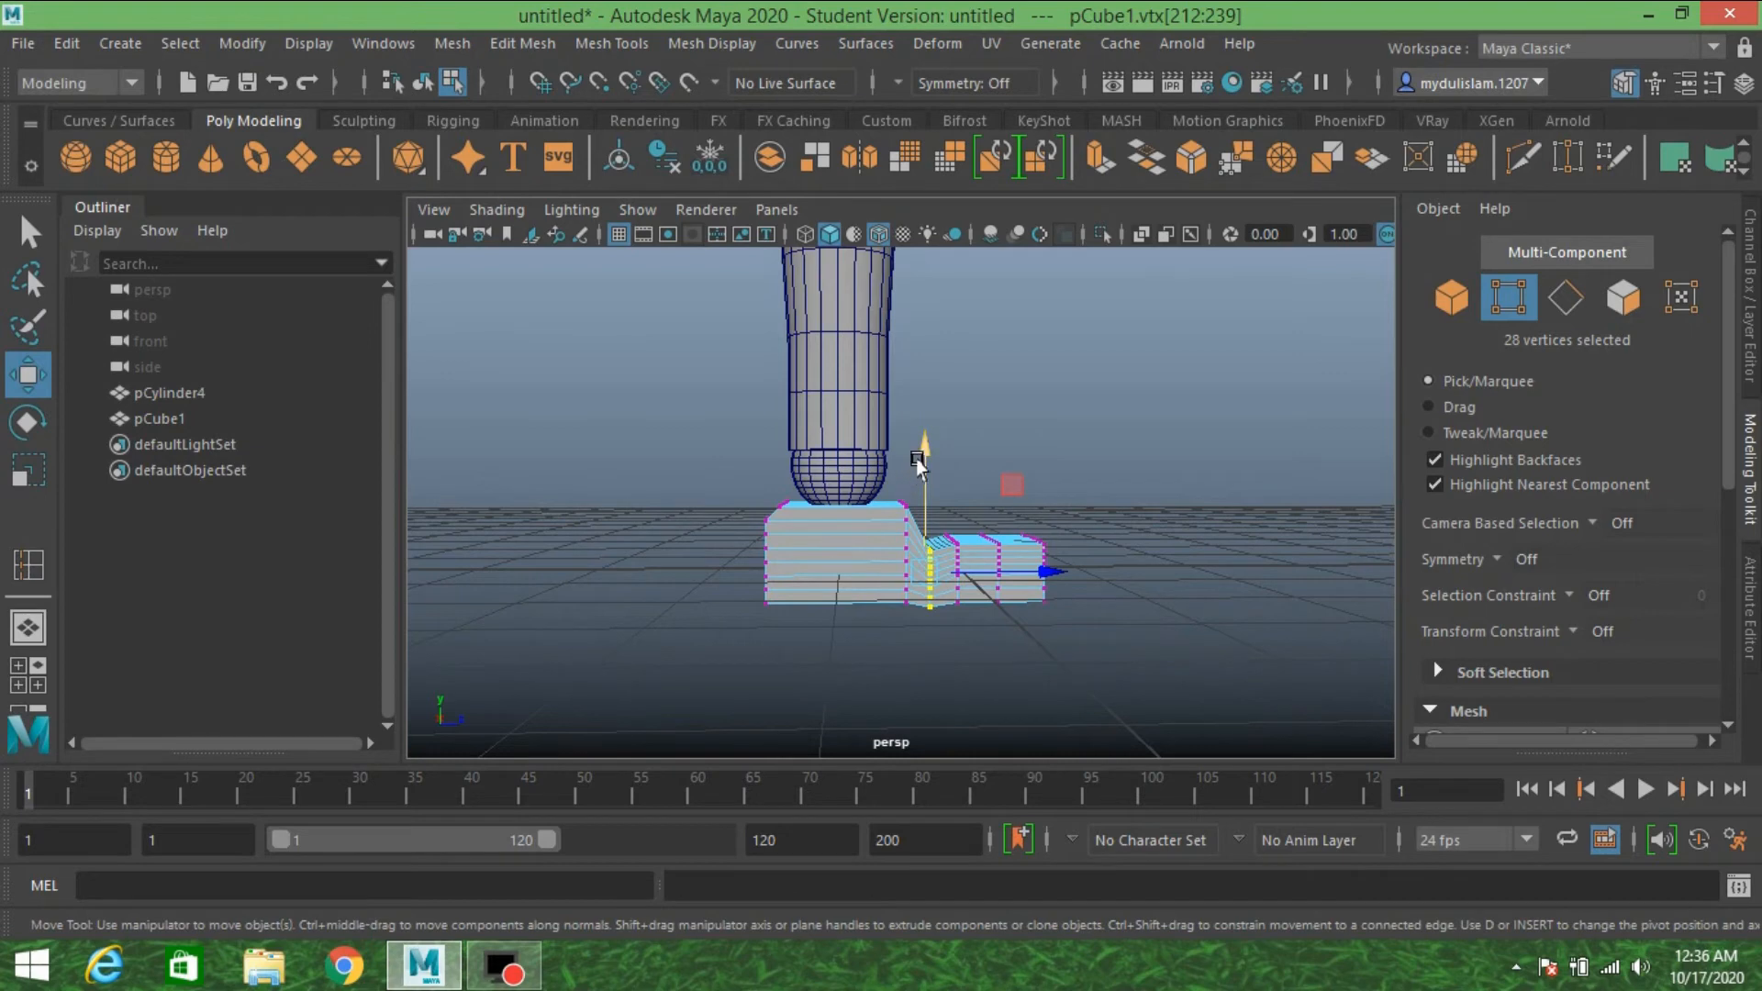
left_click_drag(918, 463, 853, 555)
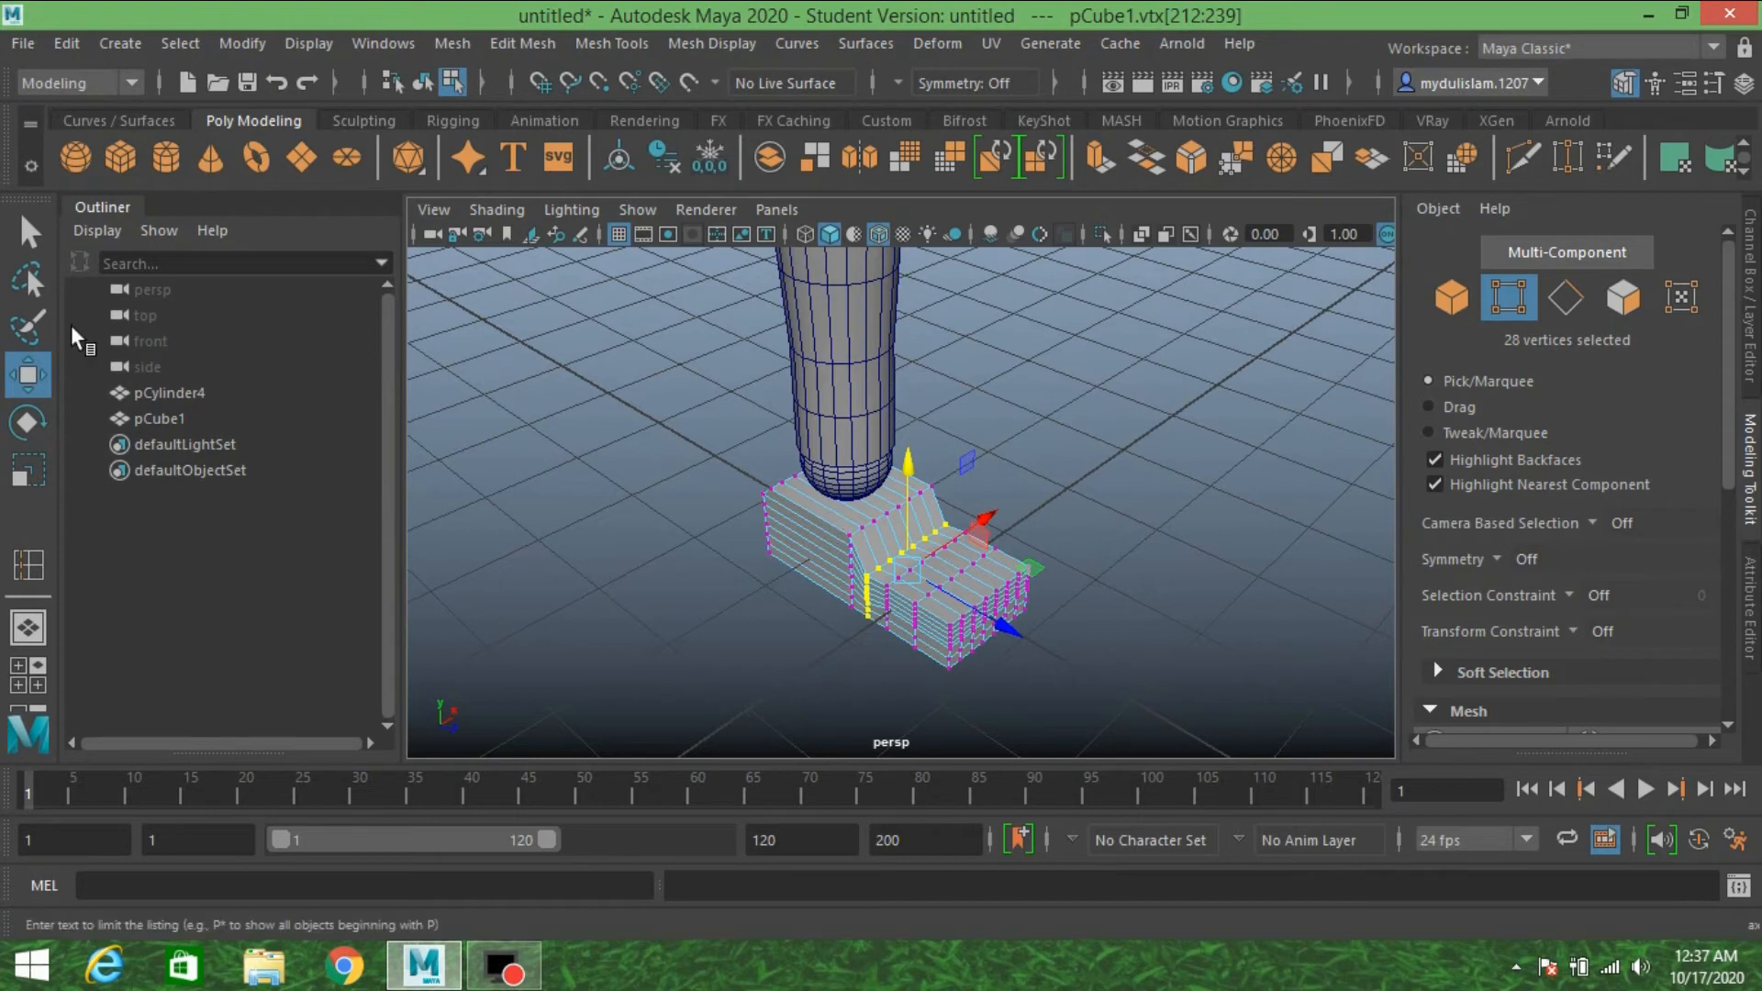
- Insert a vertical edge loop around the heel block and scale it to about 0.931 on Z
left_click(27, 567)
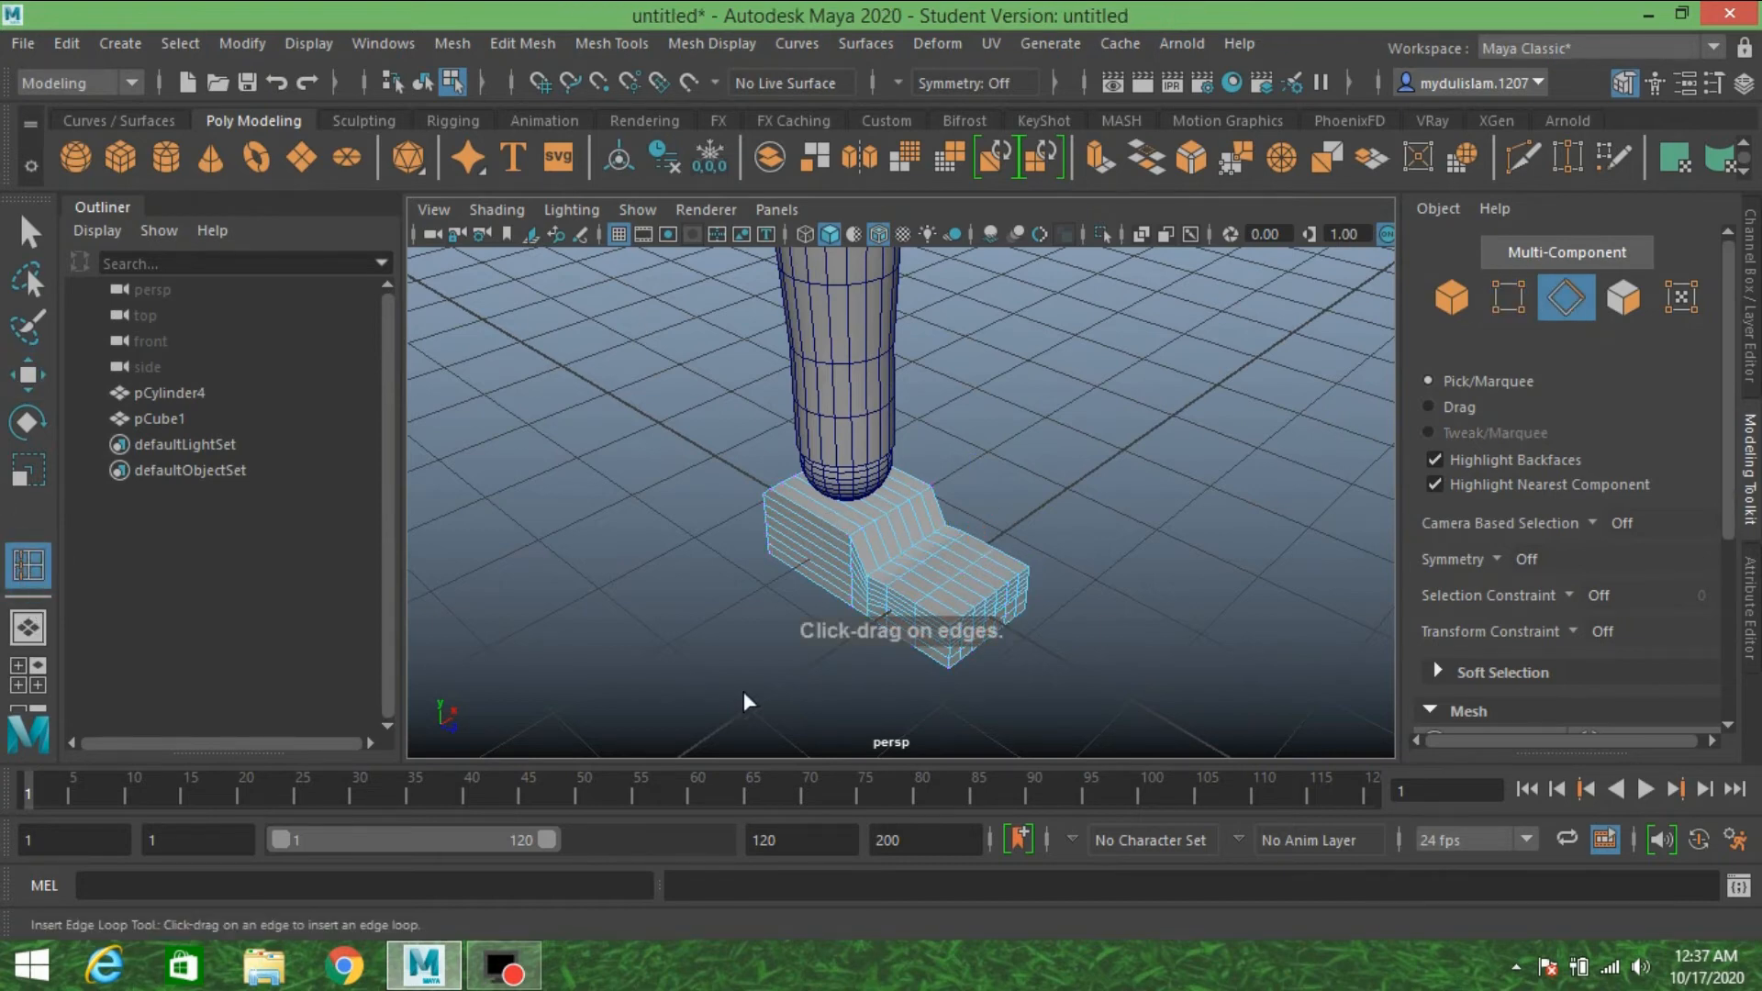
left_click_drag(702, 614, 826, 562, "alt")
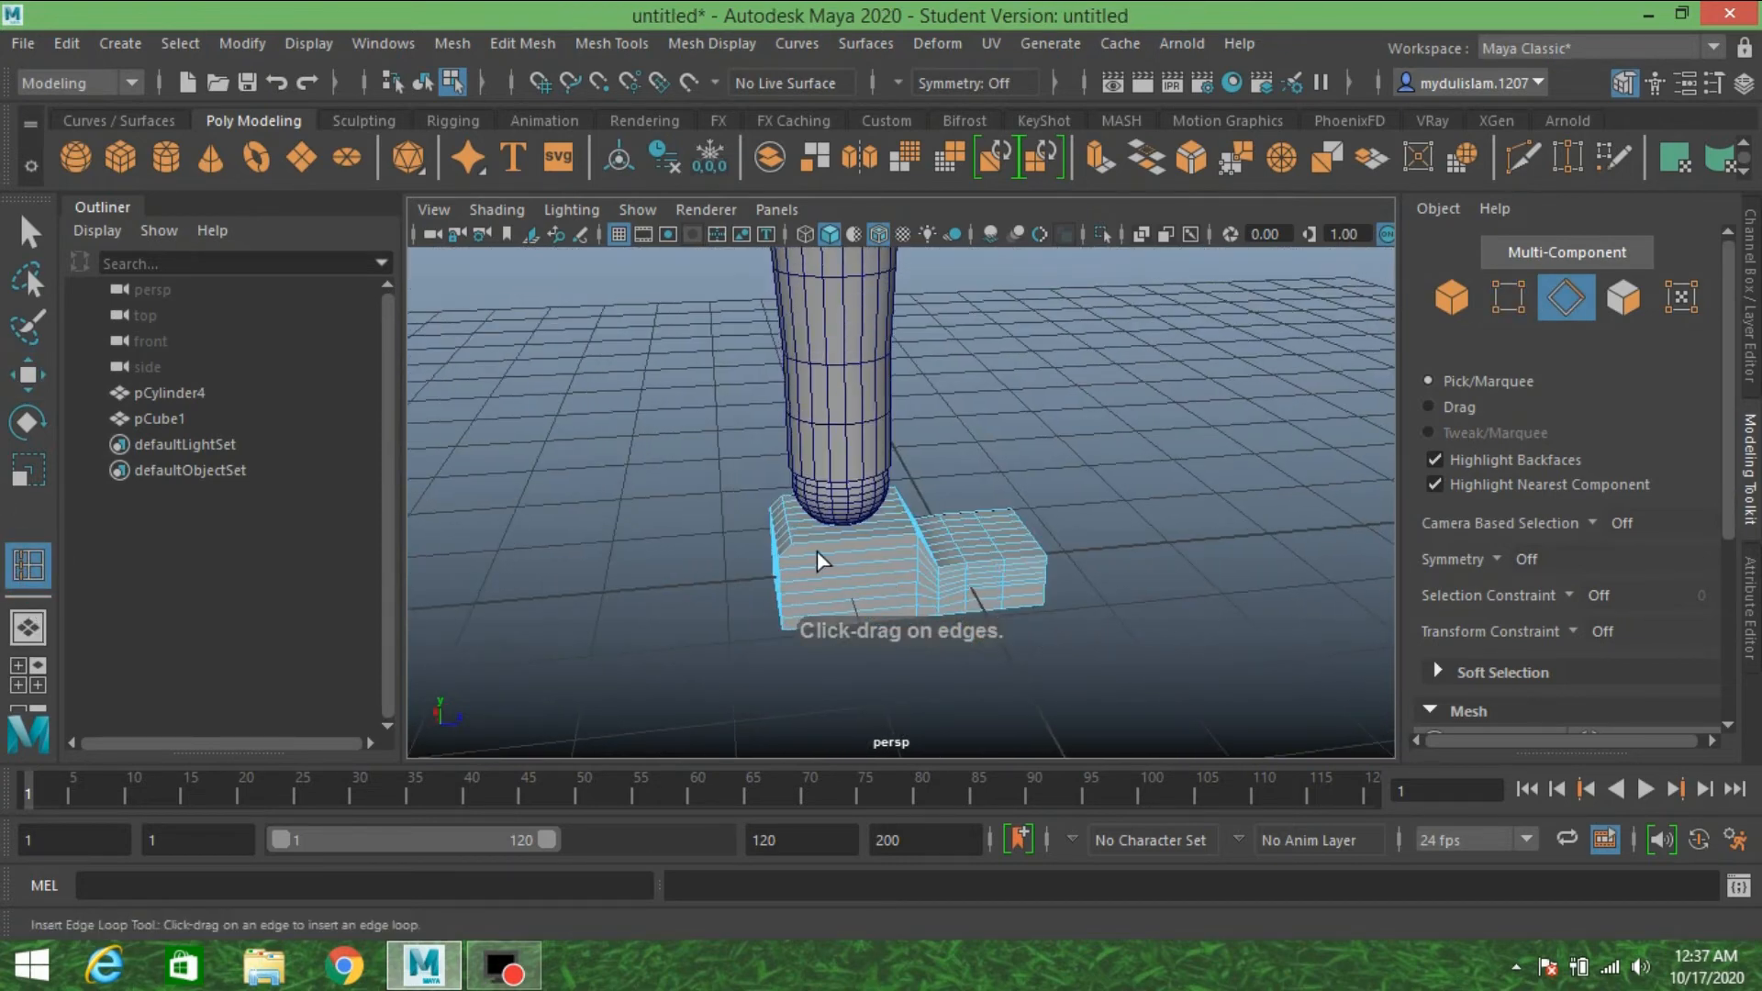
left_click(819, 561)
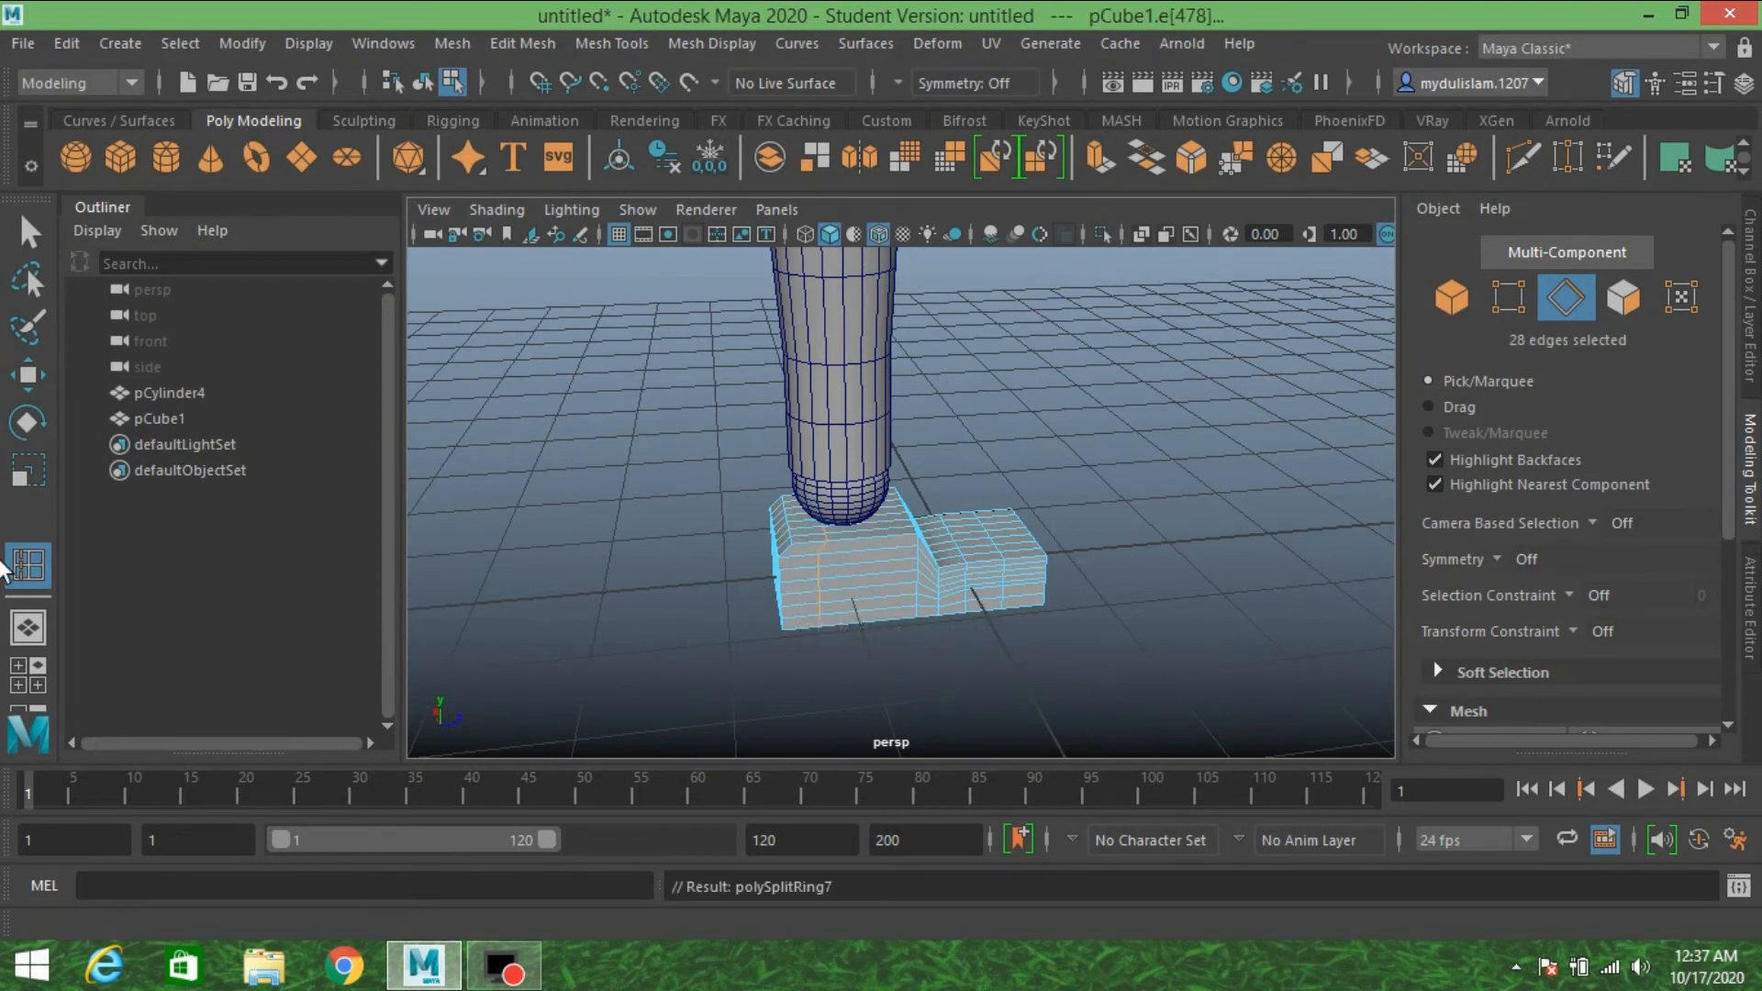
left_click(28, 470)
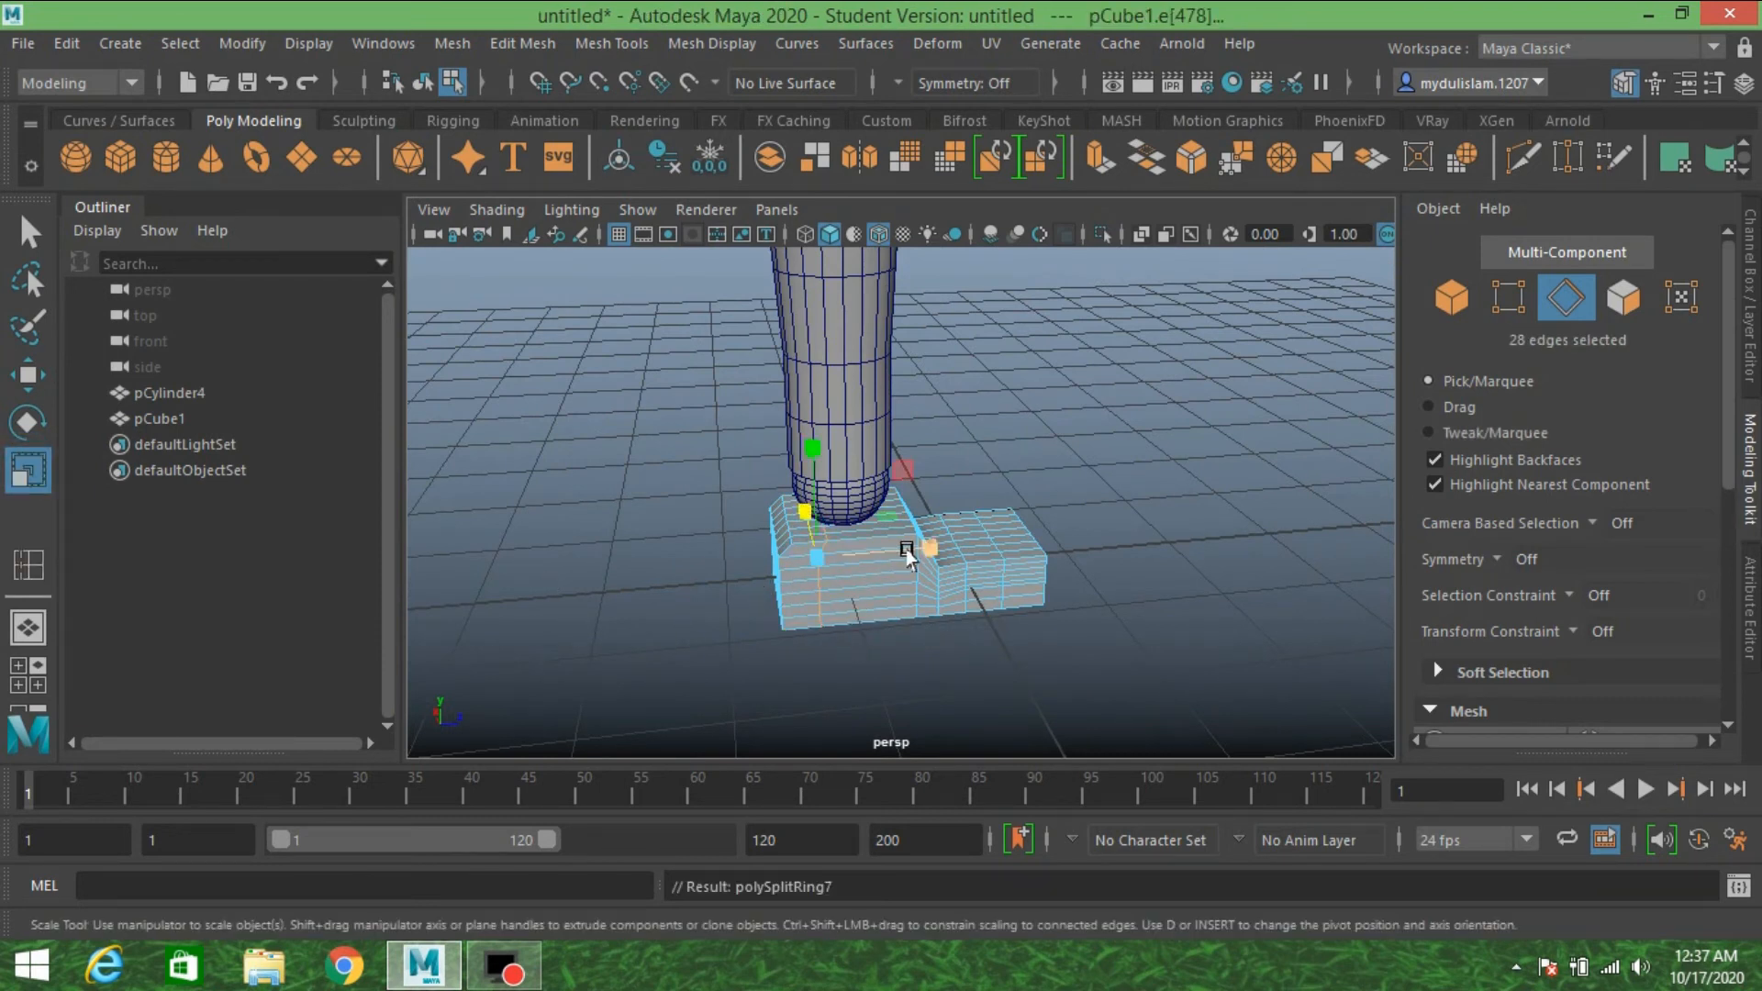
left_click(930, 548)
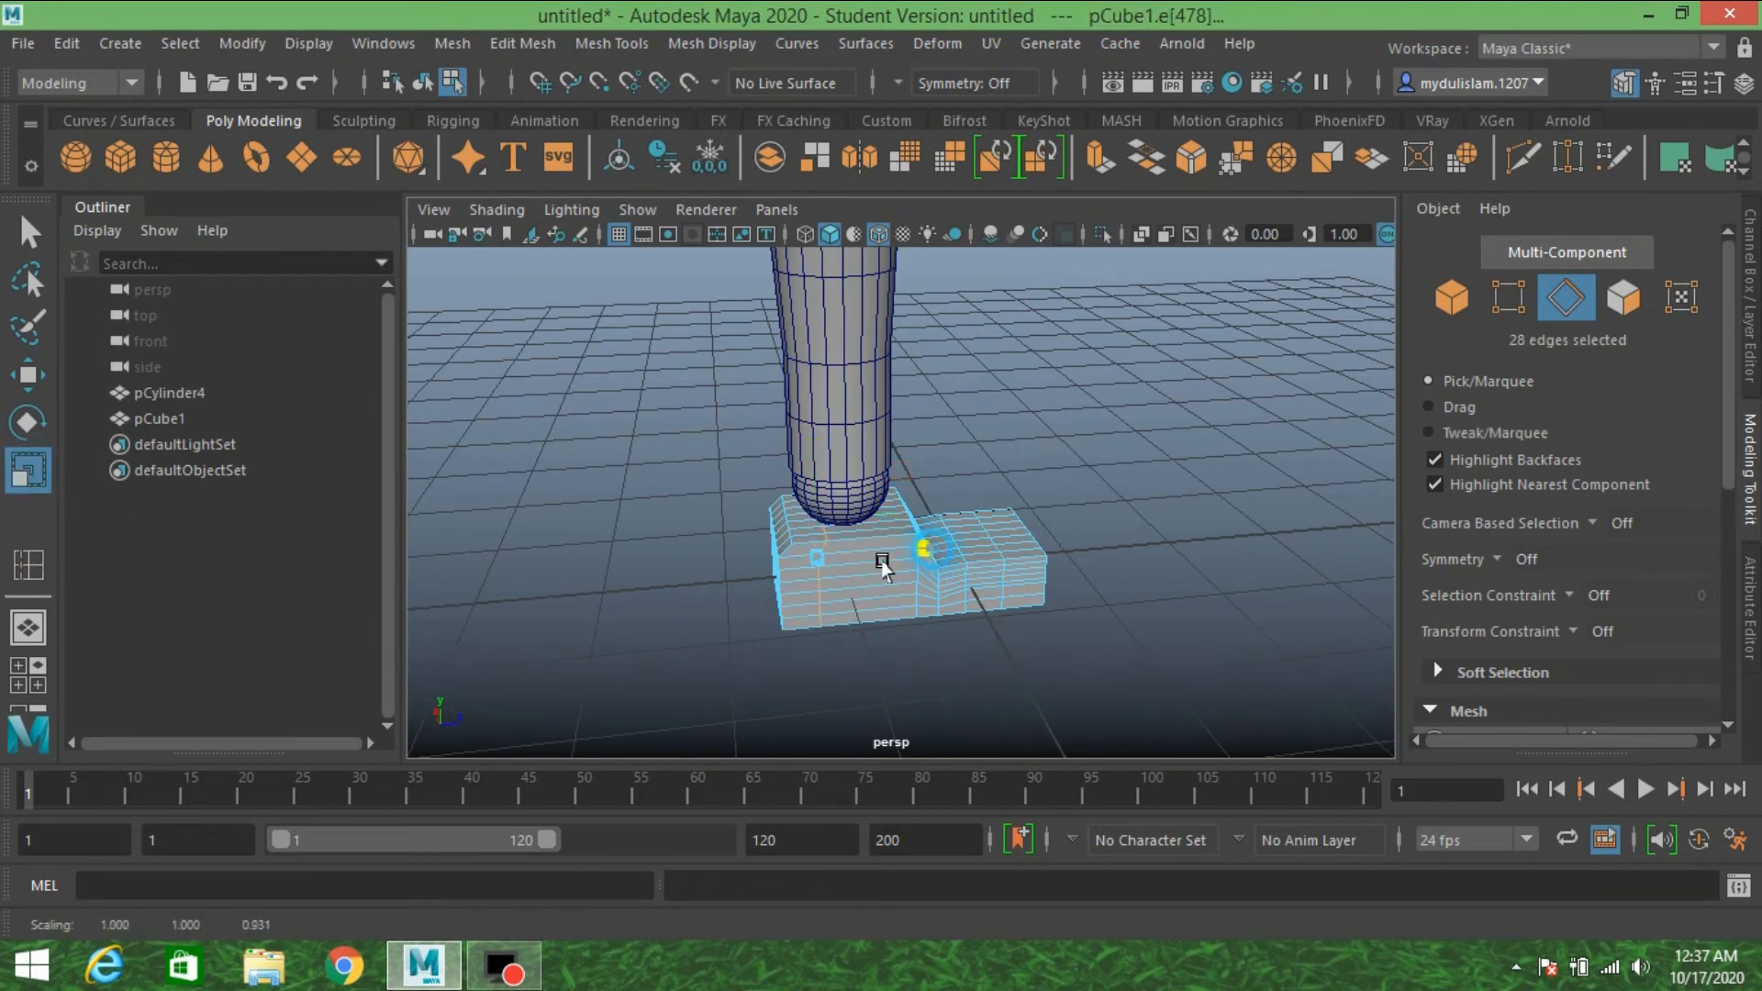
- Insert three more vertical edge loops around the heel block, spaced on both sides of the first one
left_click(27, 234)
left_click(28, 563)
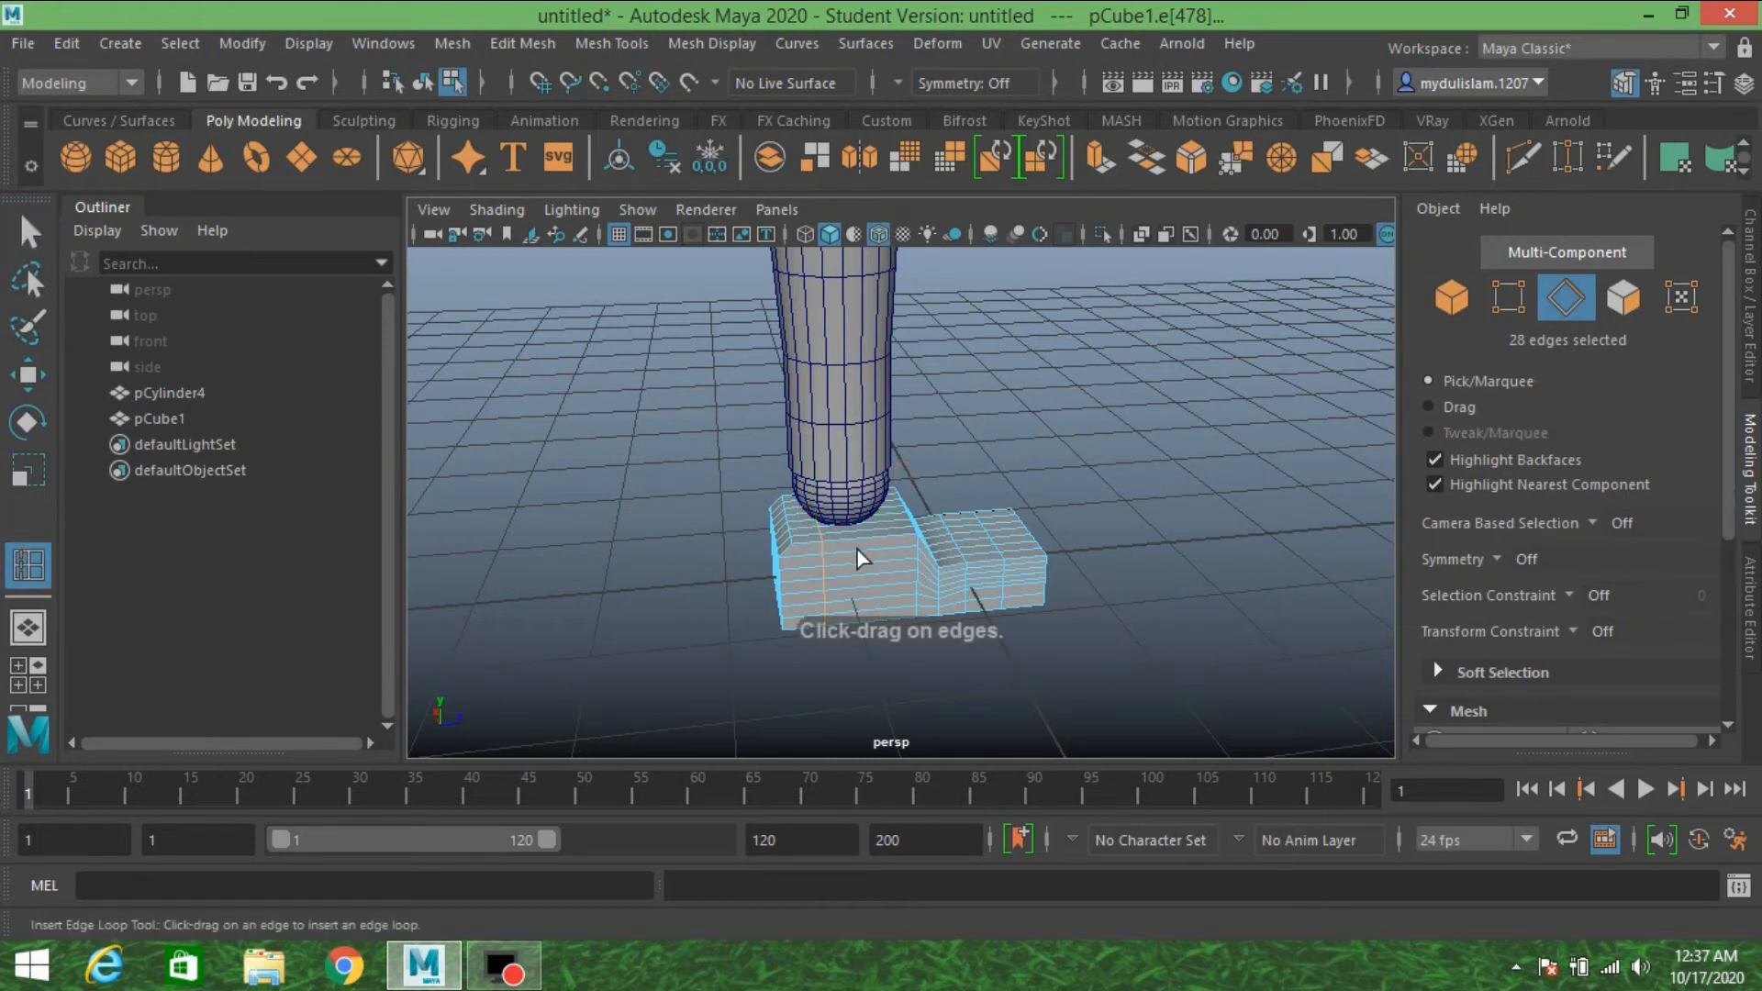
left_click(895, 558)
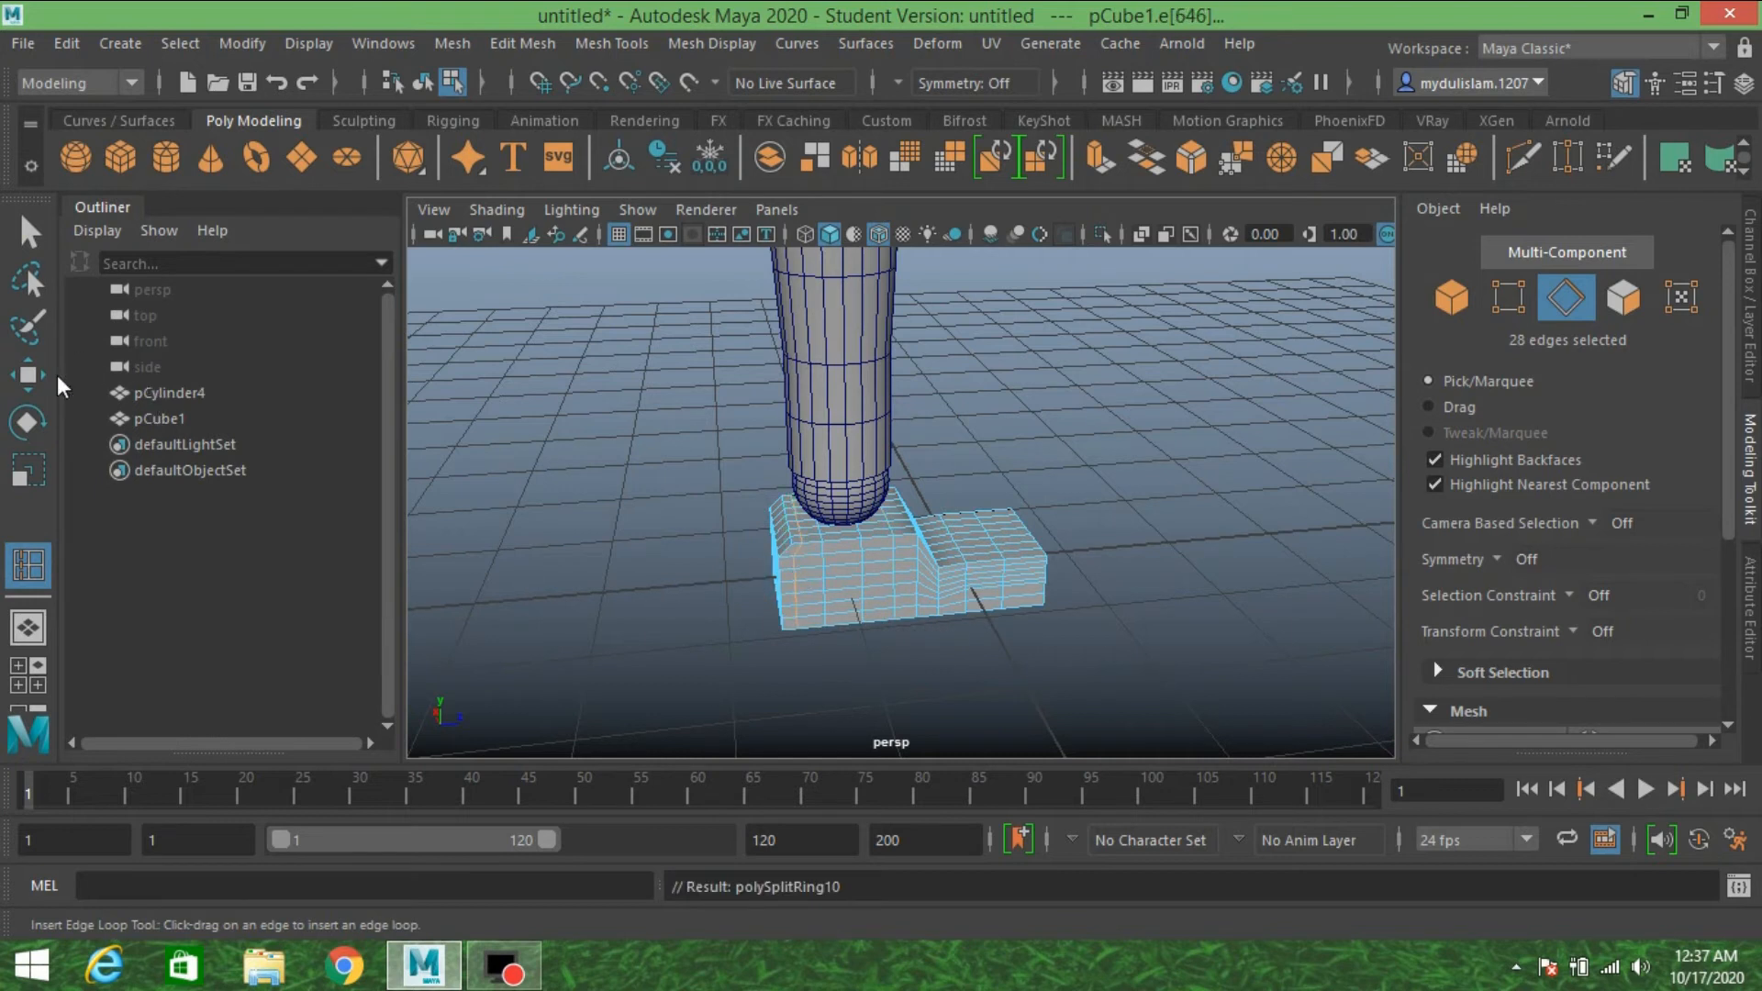
- Scale the selected edge loop around the heel block along Z and nudge it slightly along Z
left_click(27, 470)
left_click_drag(904, 550, 765, 561)
left_click(37, 386)
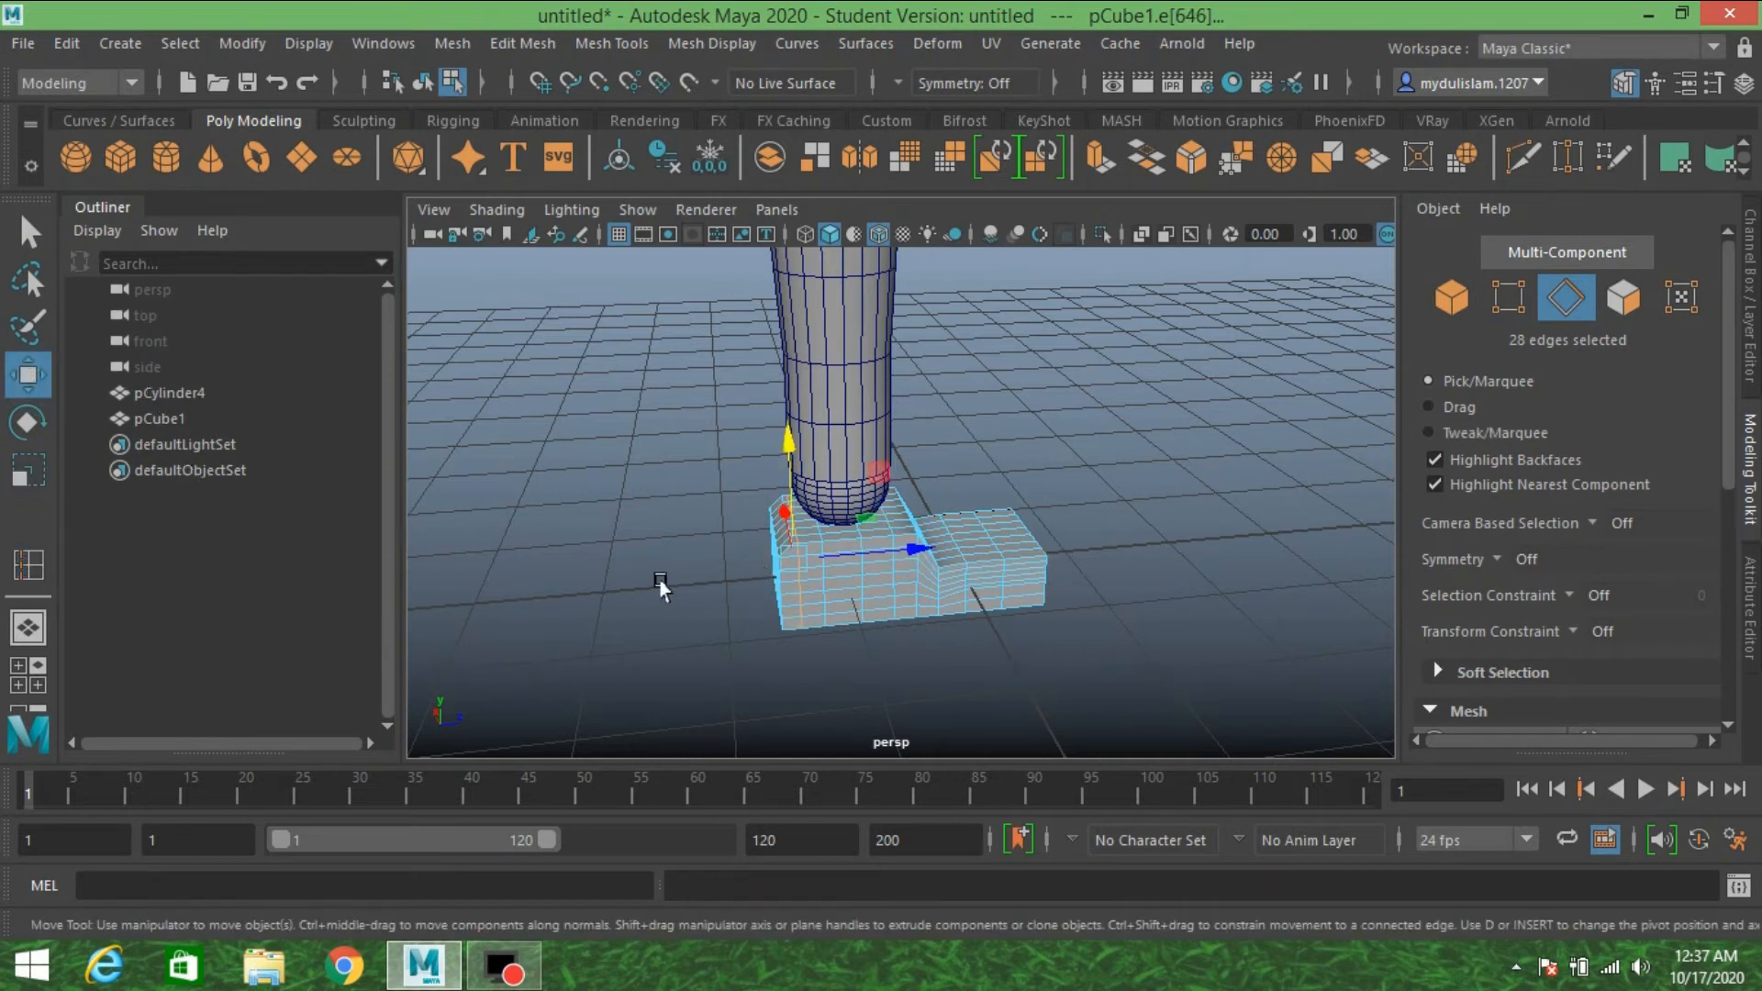
left_click_drag(934, 549, 920, 553)
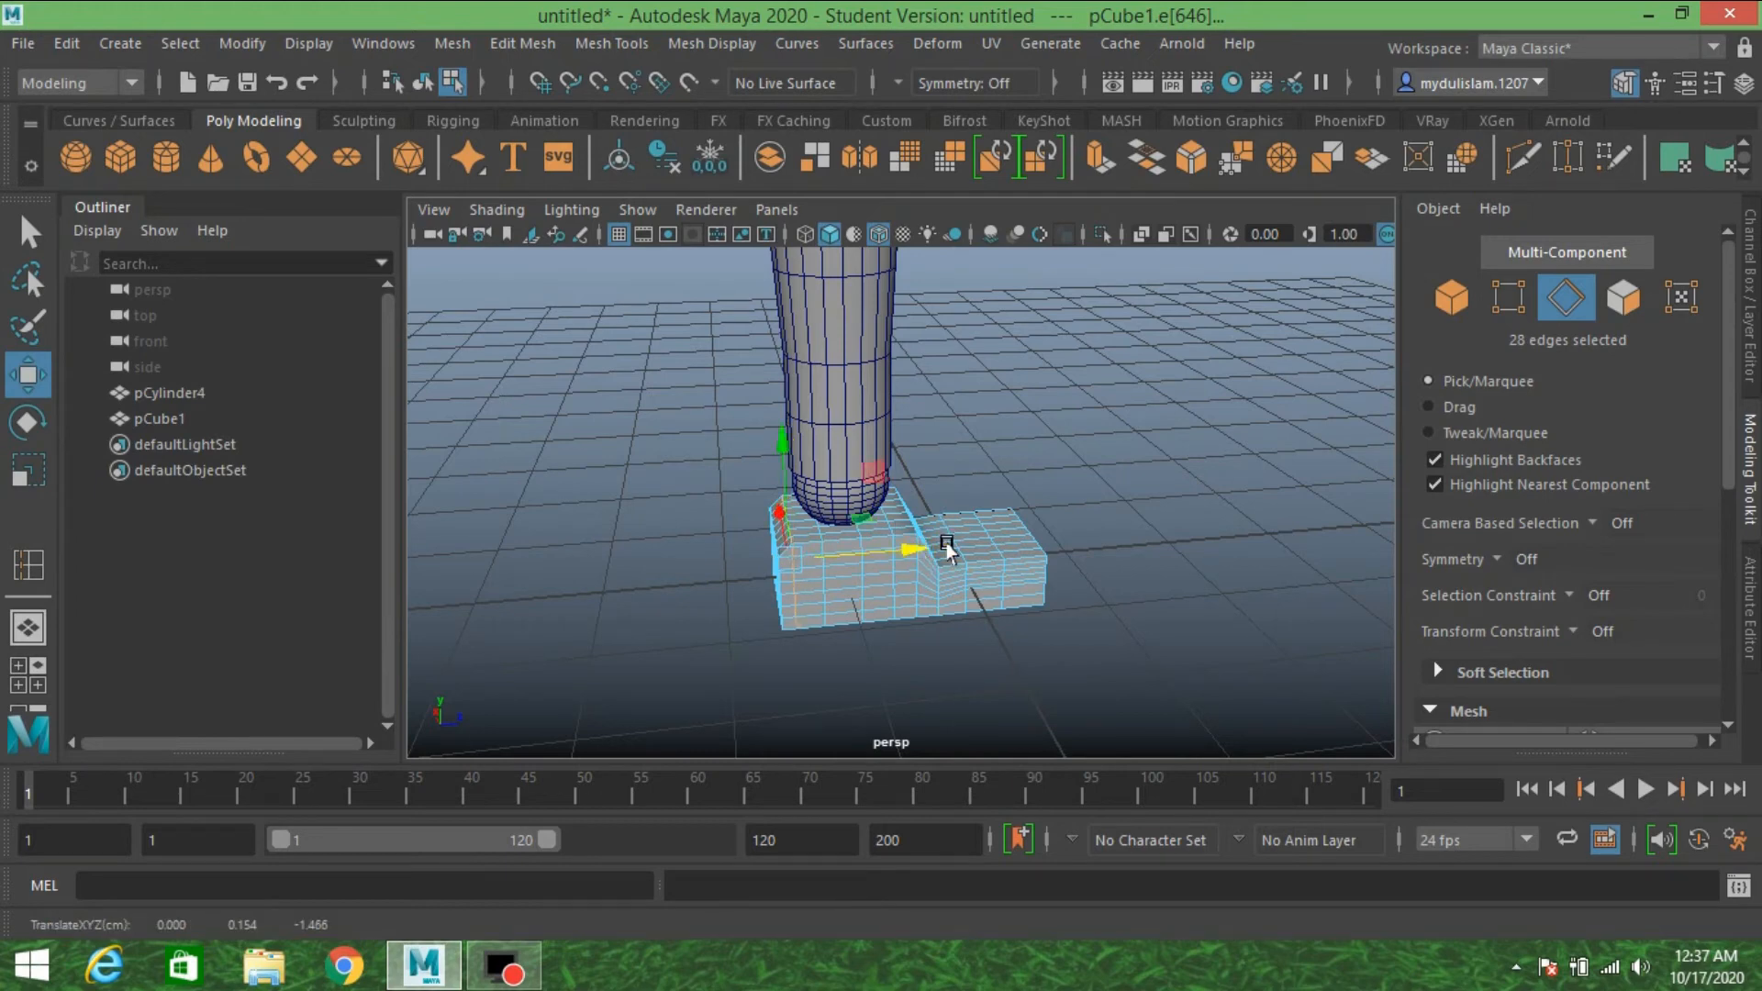
- Return to object mode, select both the limb and the foot, and freeze their transformations
left_click(1442, 309)
scroll(1041, 496, "down", 5)
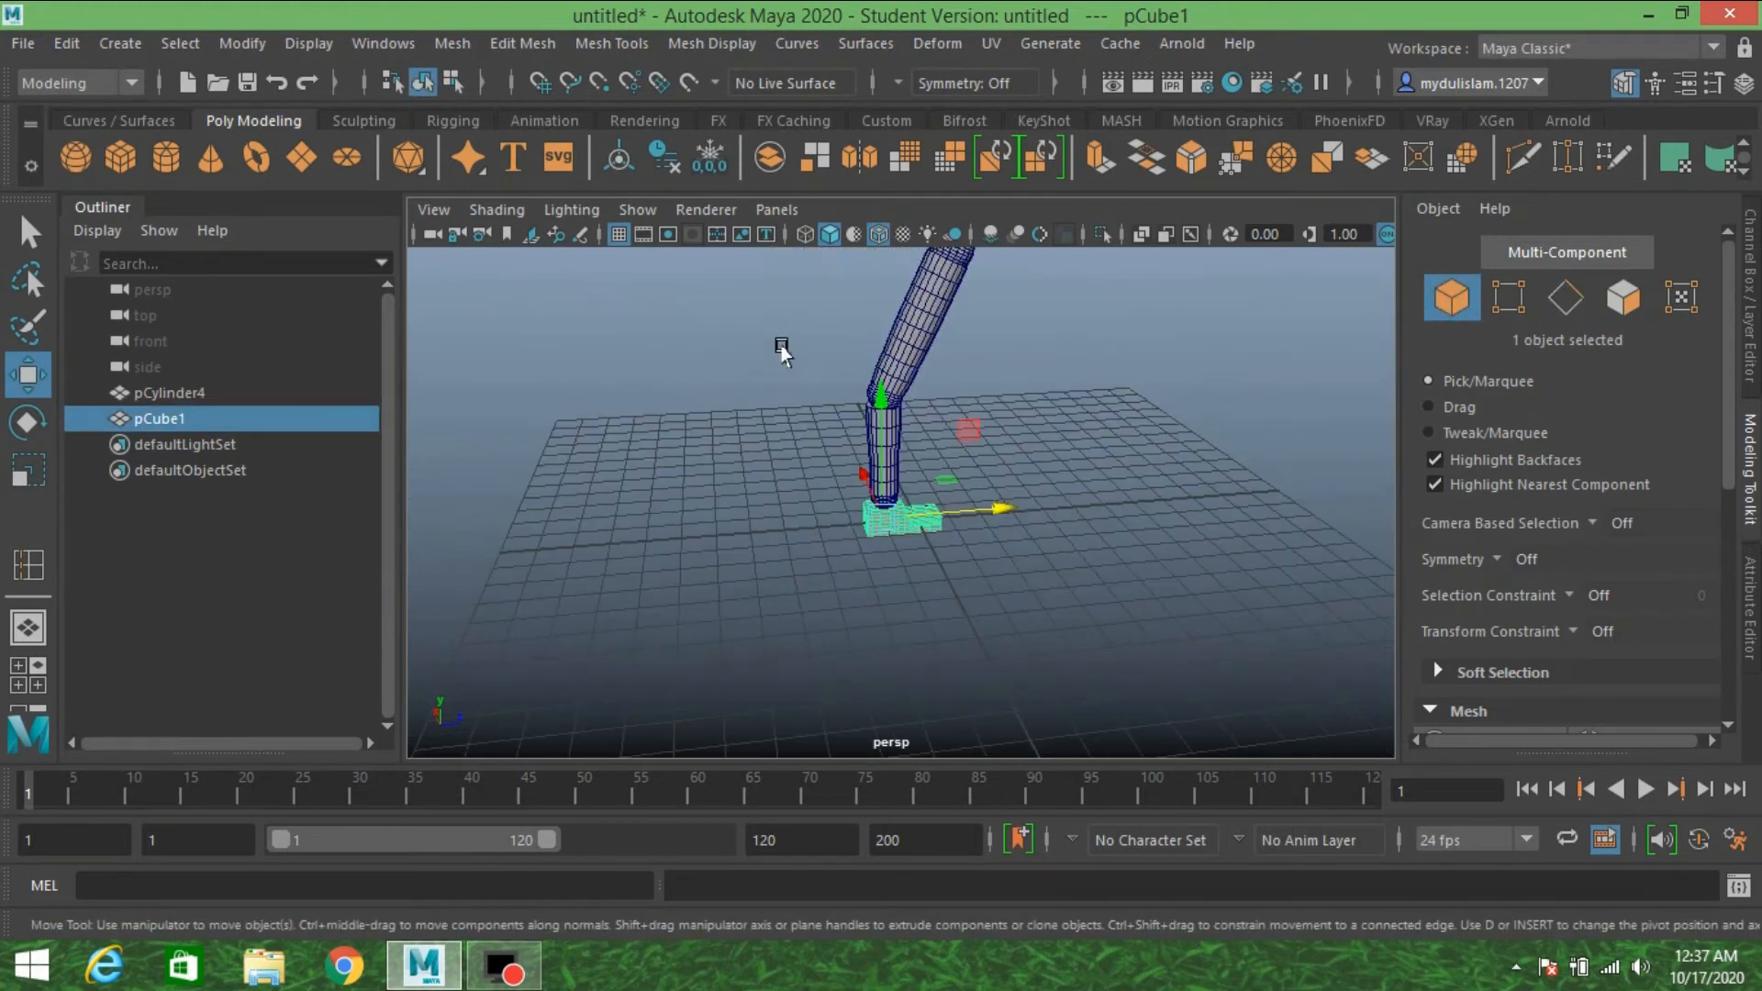
scroll(854, 441, "down", 1)
scroll(853, 445, "down", 2)
left_click_drag(809, 347, 975, 590)
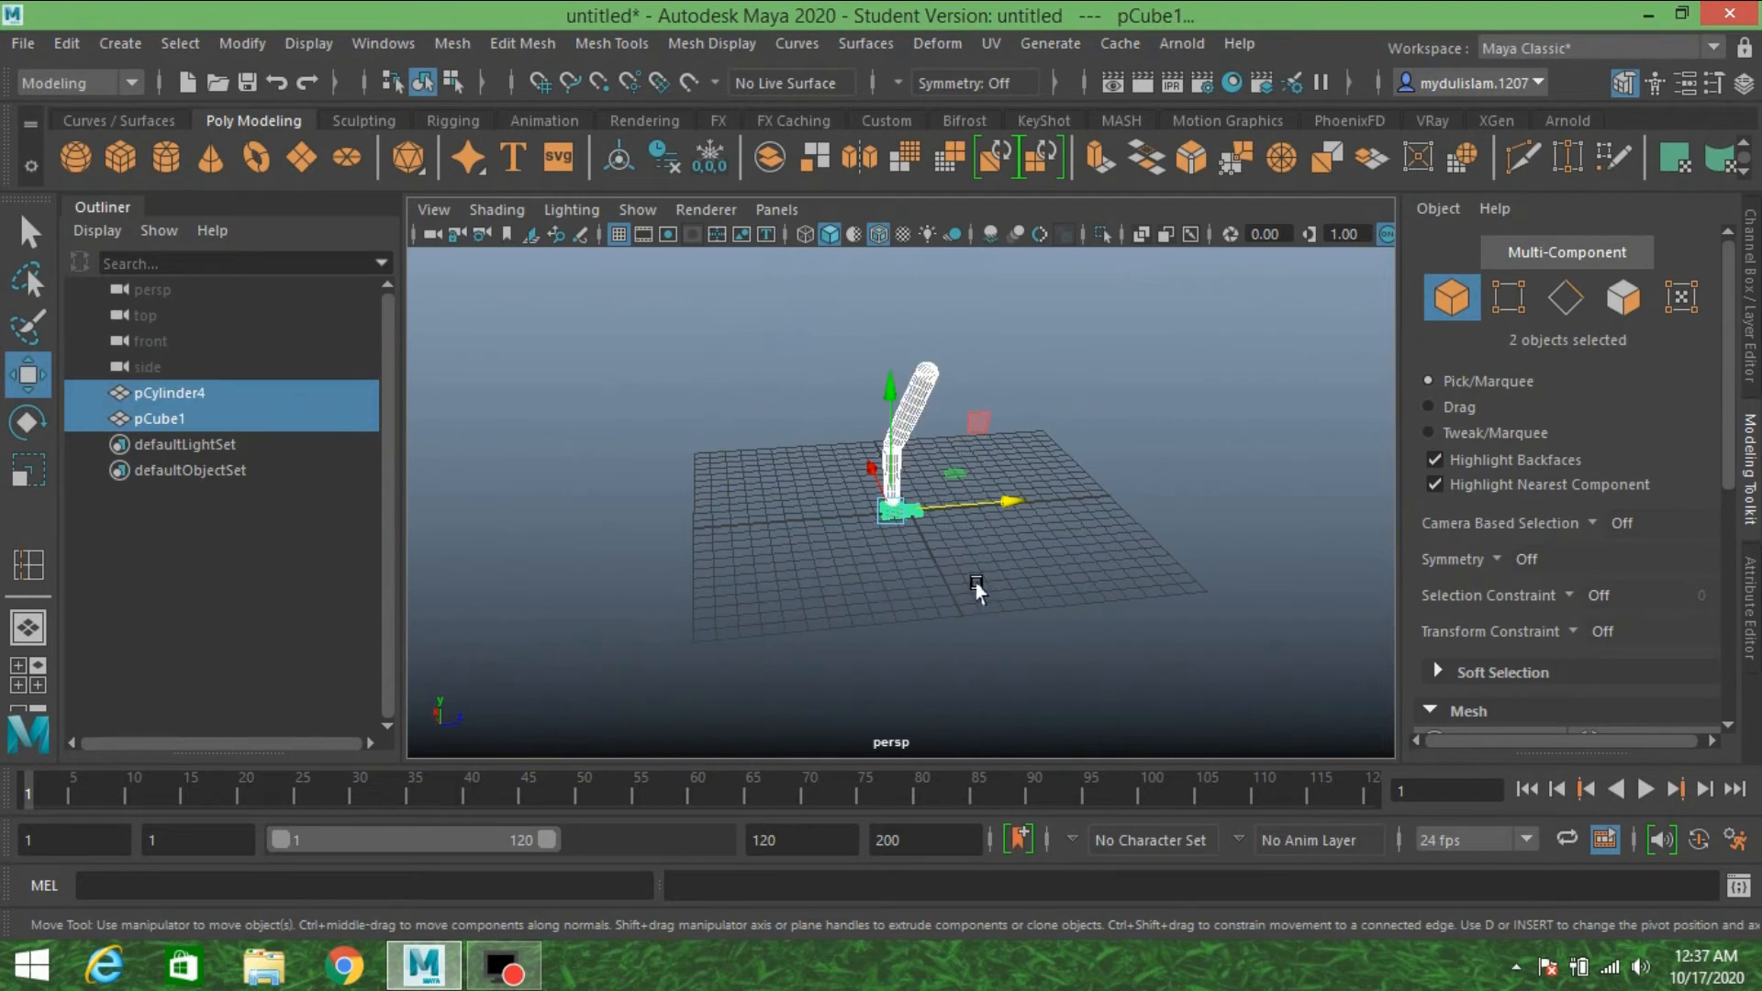
left_click(242, 44)
left_click(280, 162)
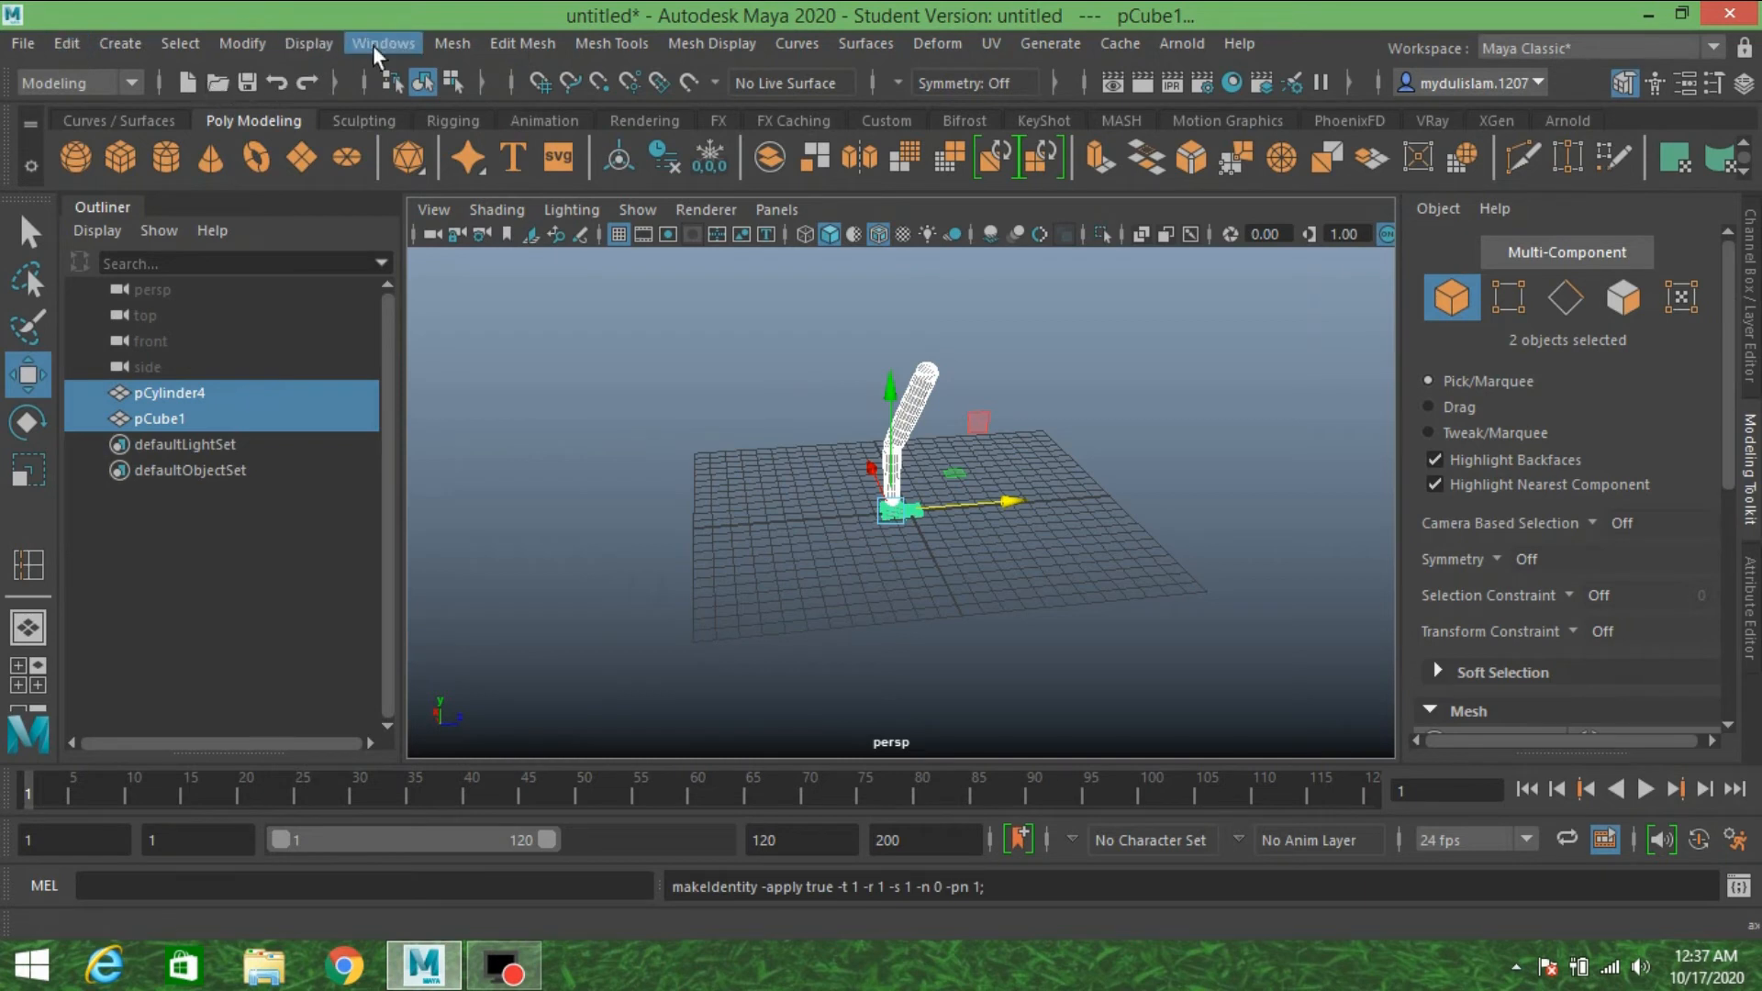
- Combine the limb and the foot into one mesh and delete its construction history
left_click(452, 43)
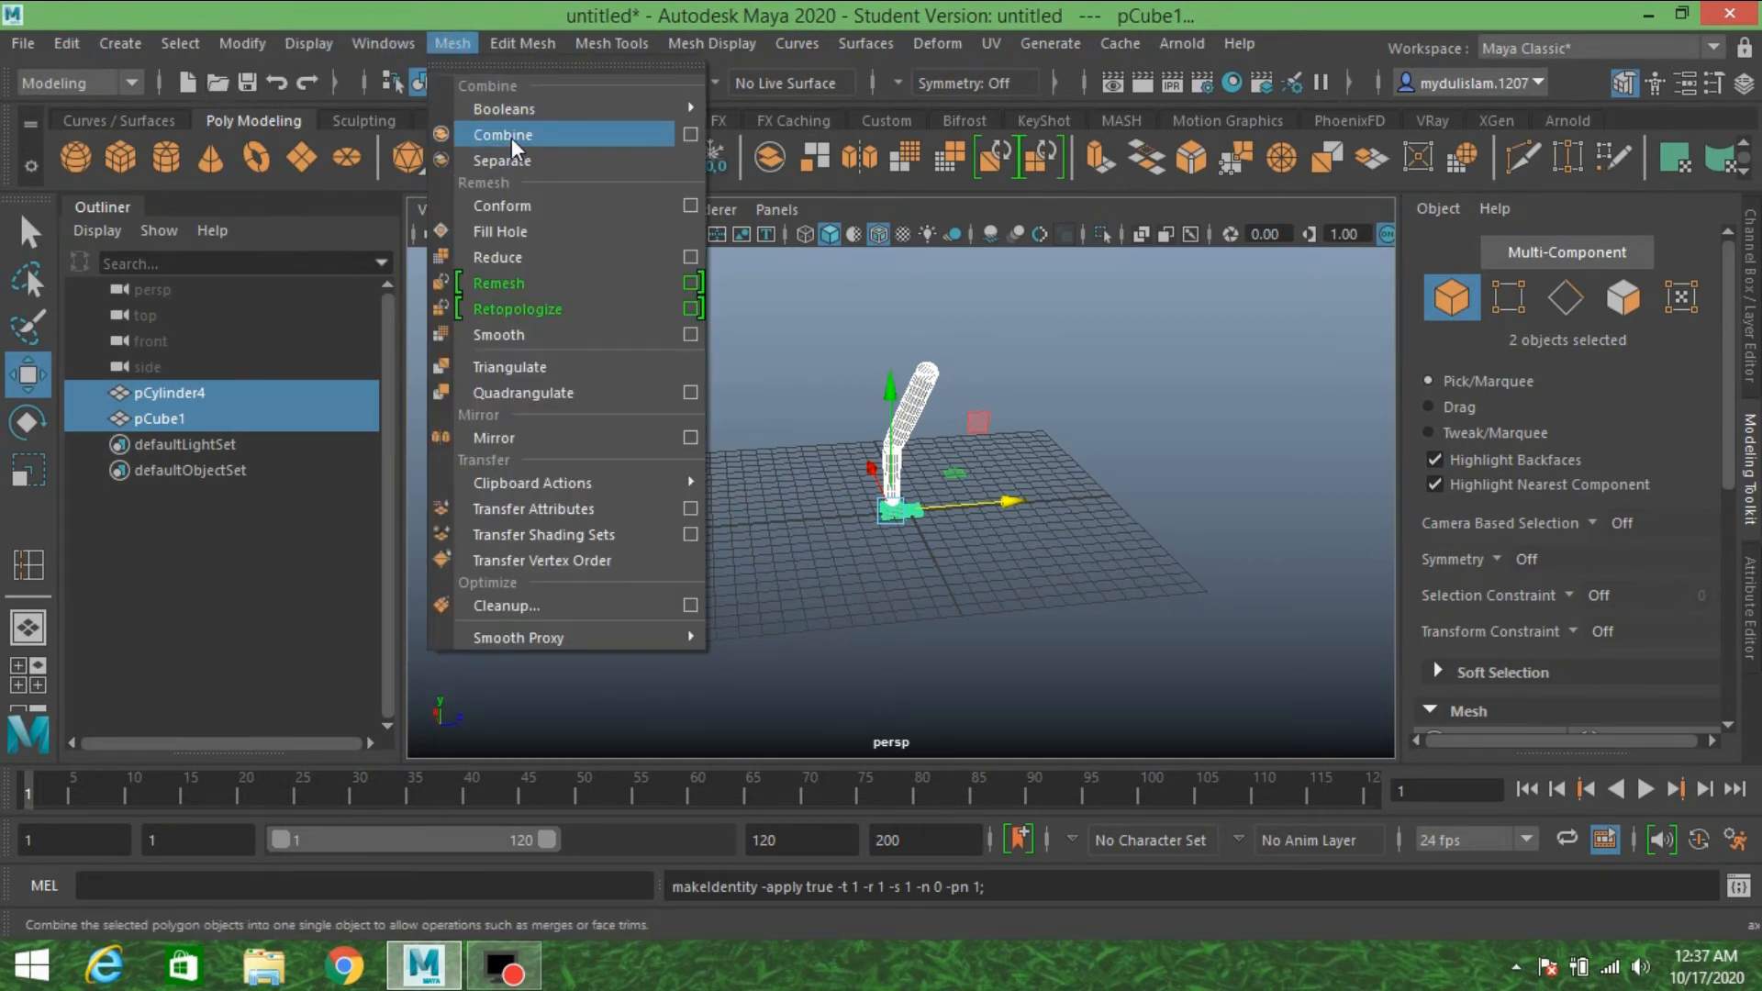
left_click(503, 135)
left_click(66, 44)
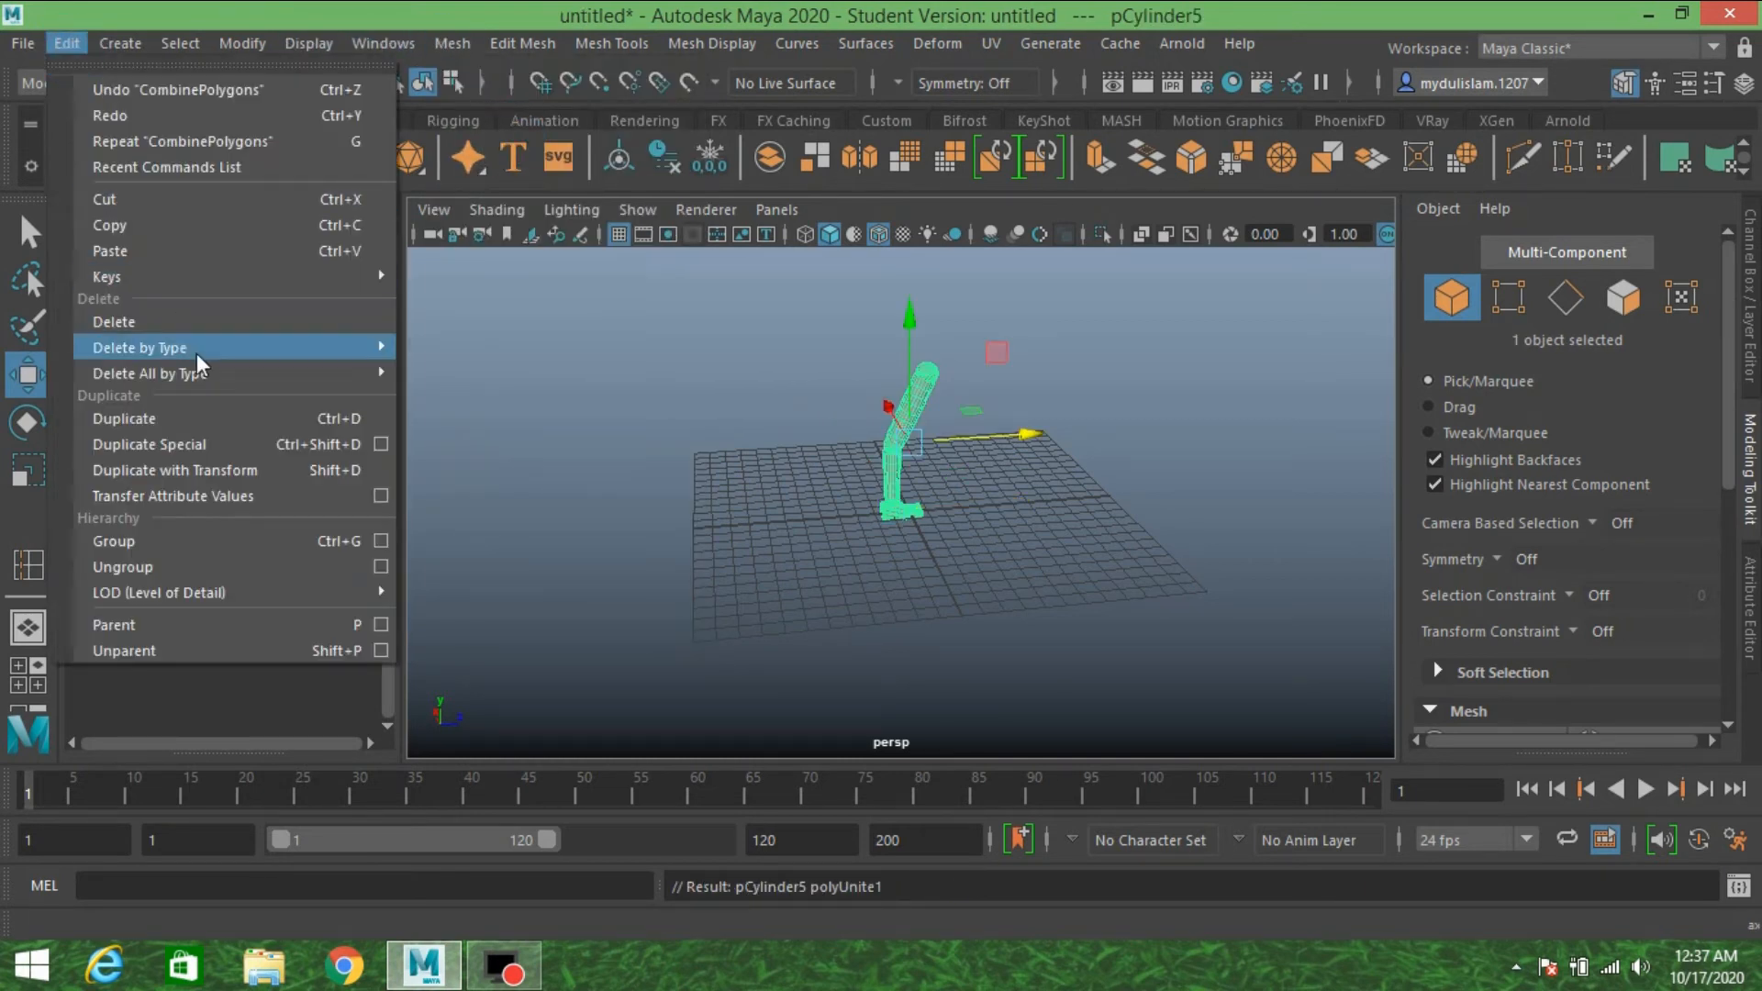
mouse_move(285, 349)
left_click(426, 347)
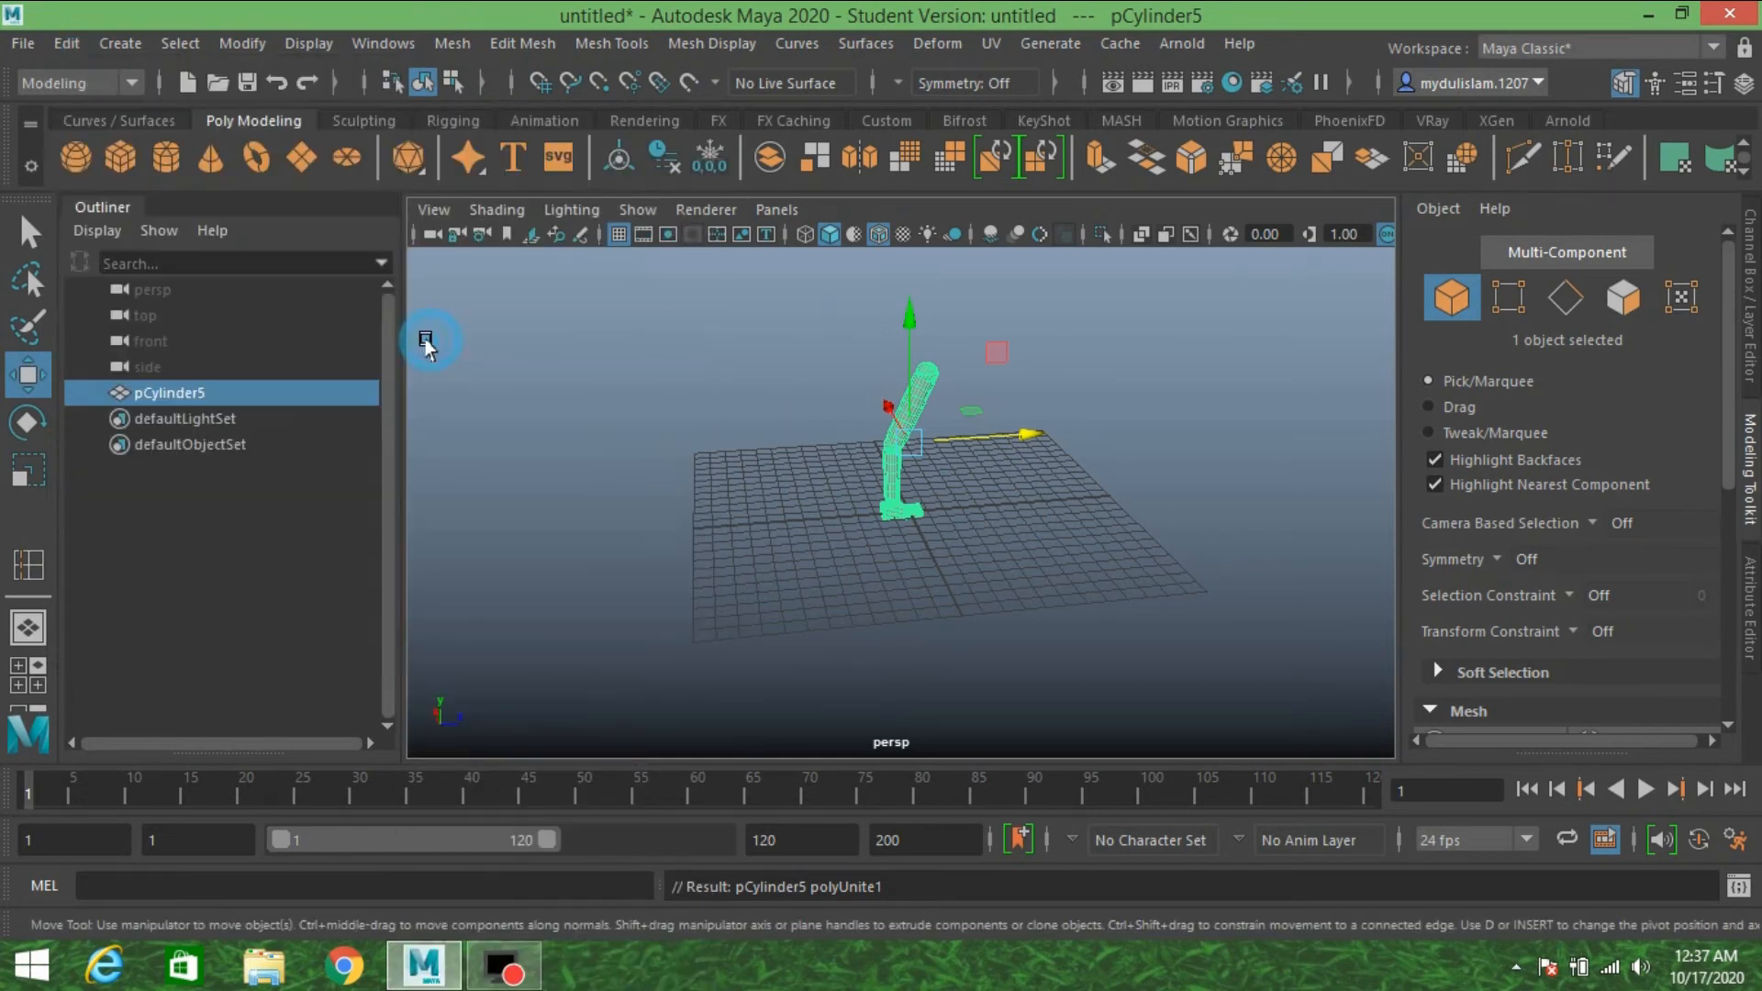
- Move the combined leg sideways along X to about 2.437
left_click_drag(989, 542, 829, 538, "alt")
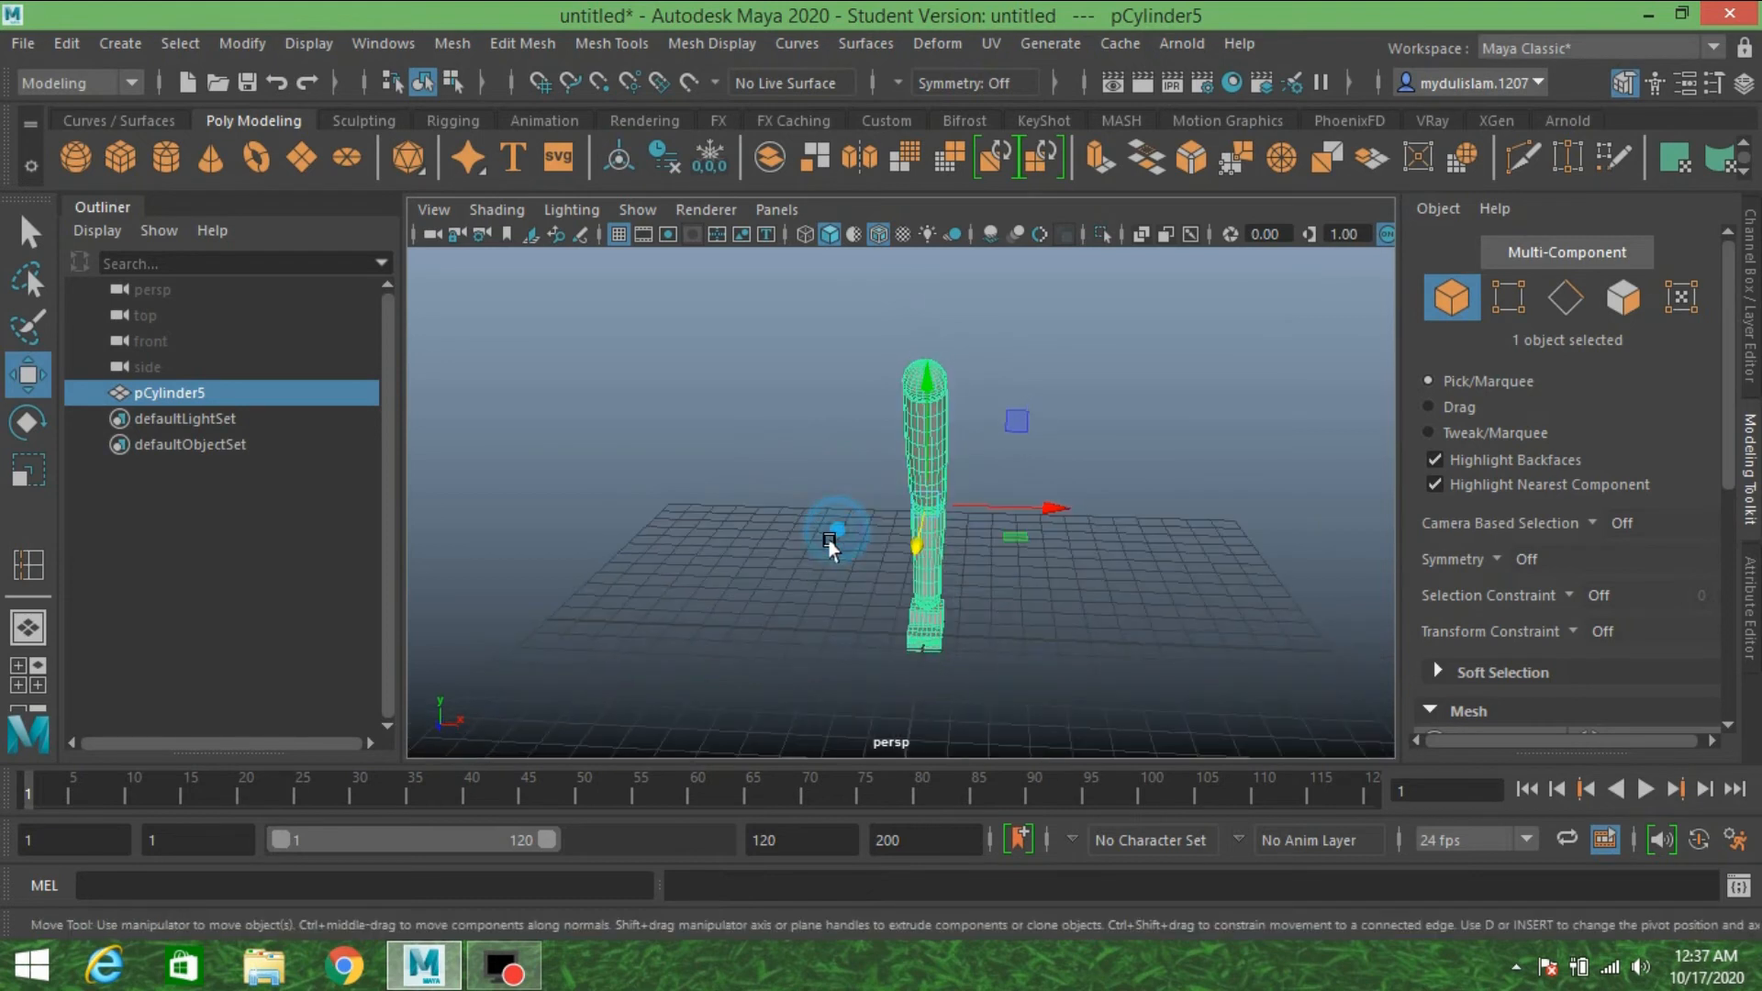
left_click_drag(1047, 508, 1118, 518)
left_click_drag(964, 584, 951, 556, "alt")
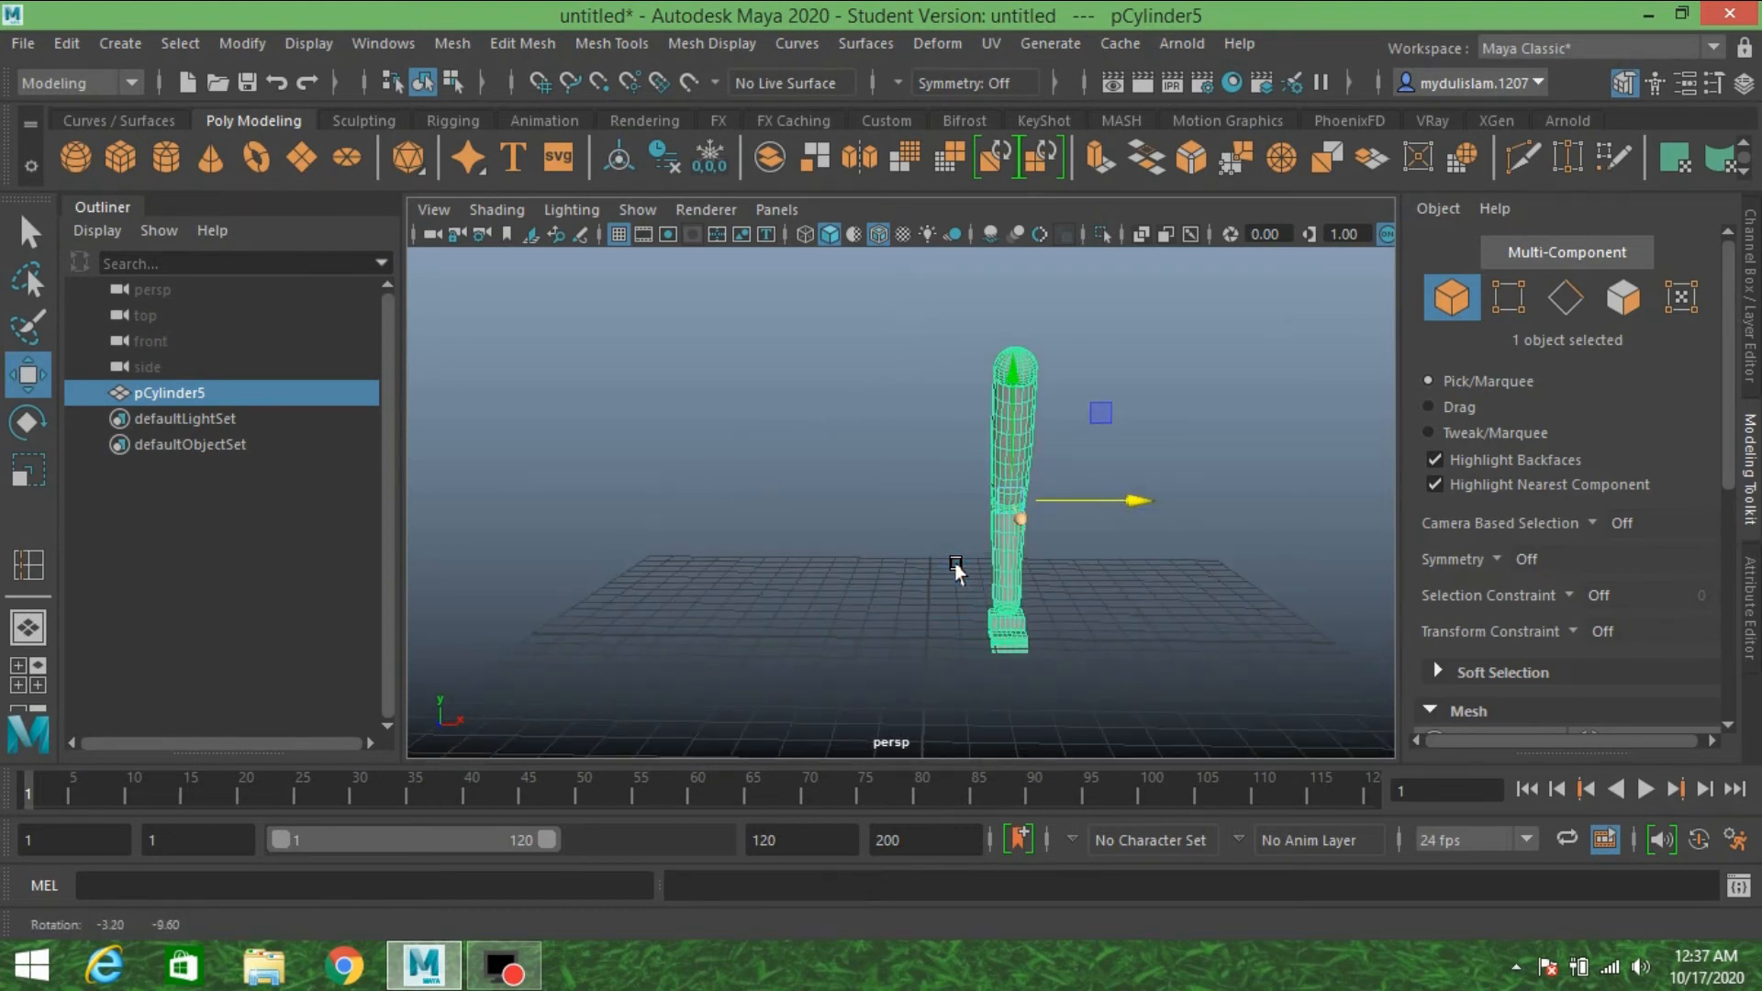
- Create a polygon sphere raised to about 8.484 on Y and set its radius to 3.1
left_click(77, 159)
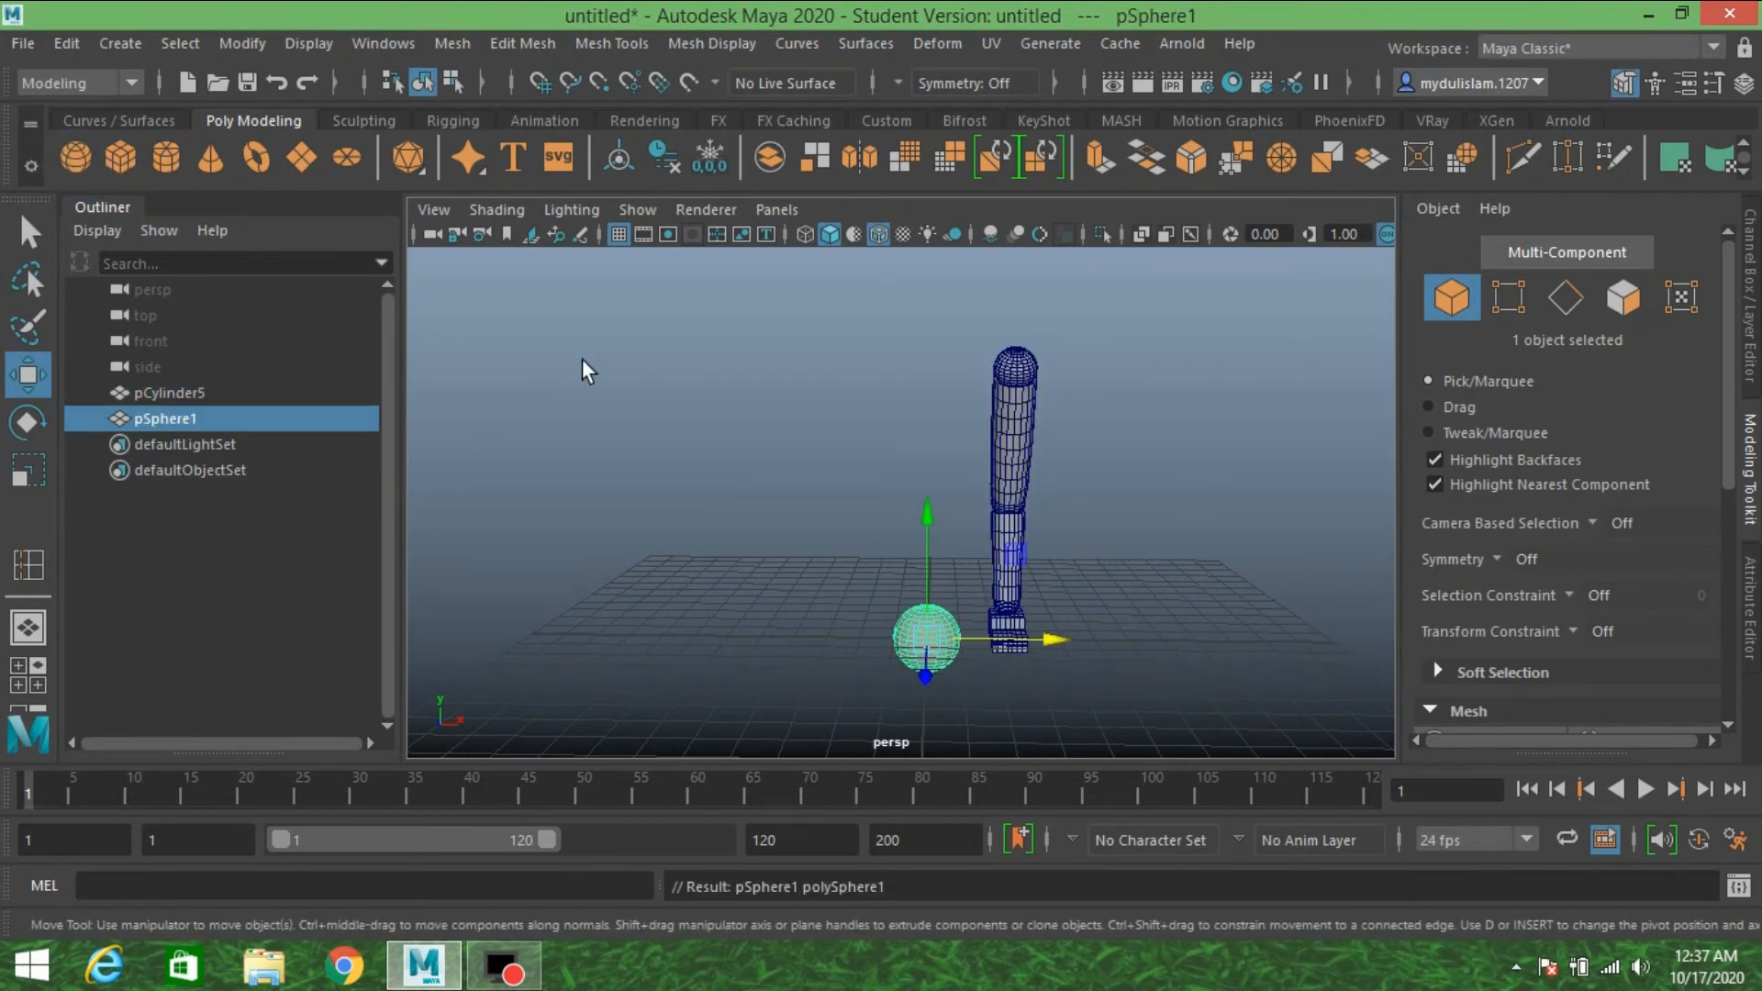
left_click_drag(920, 540, 963, 236)
left_click(1751, 303)
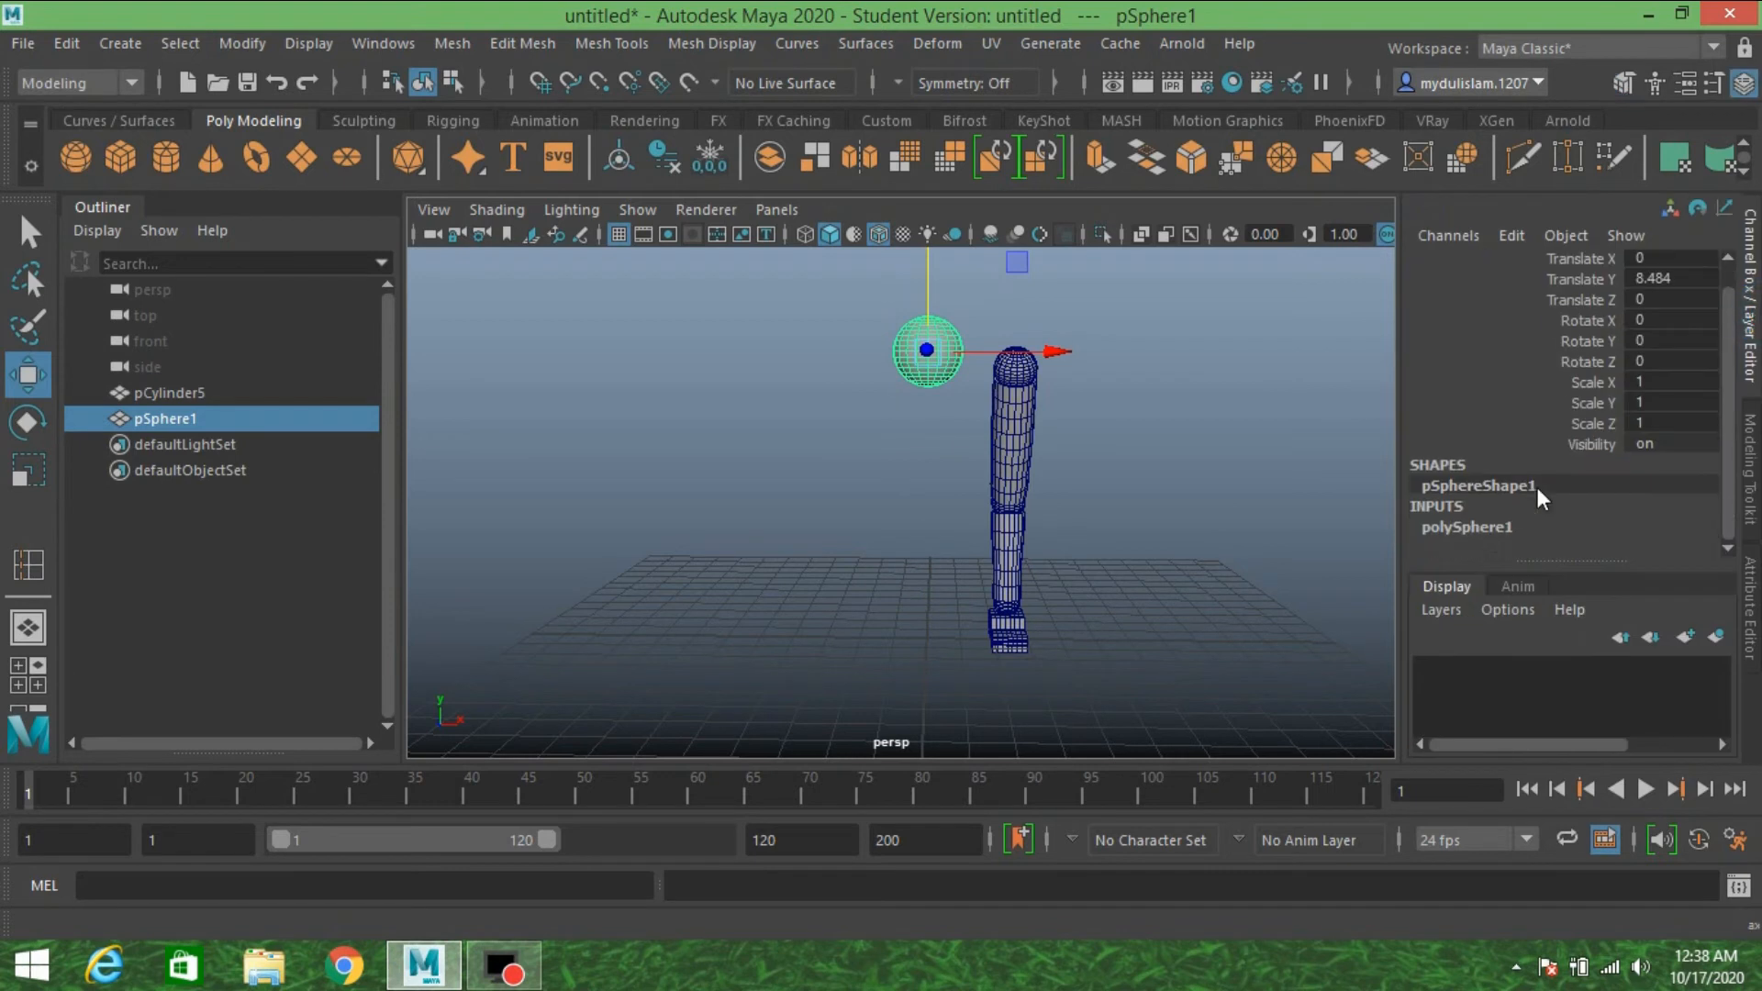
left_click(1482, 527)
left_click(1558, 466)
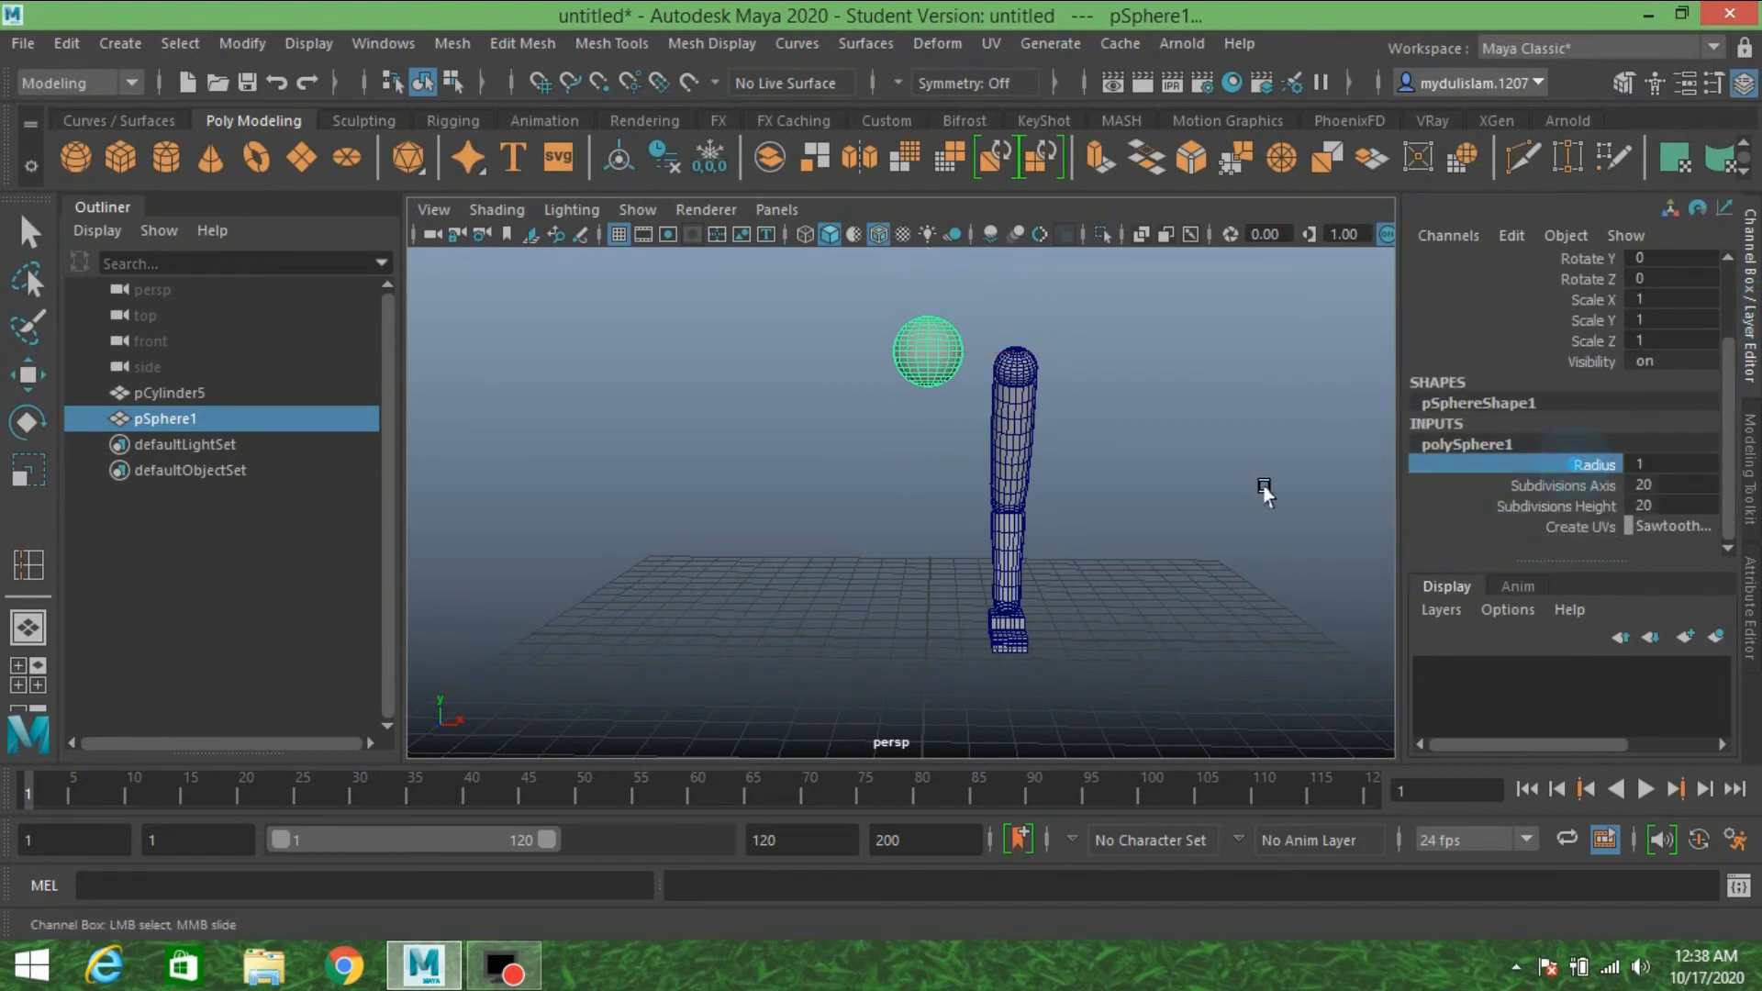
middle_click_drag(1285, 465, 1322, 465)
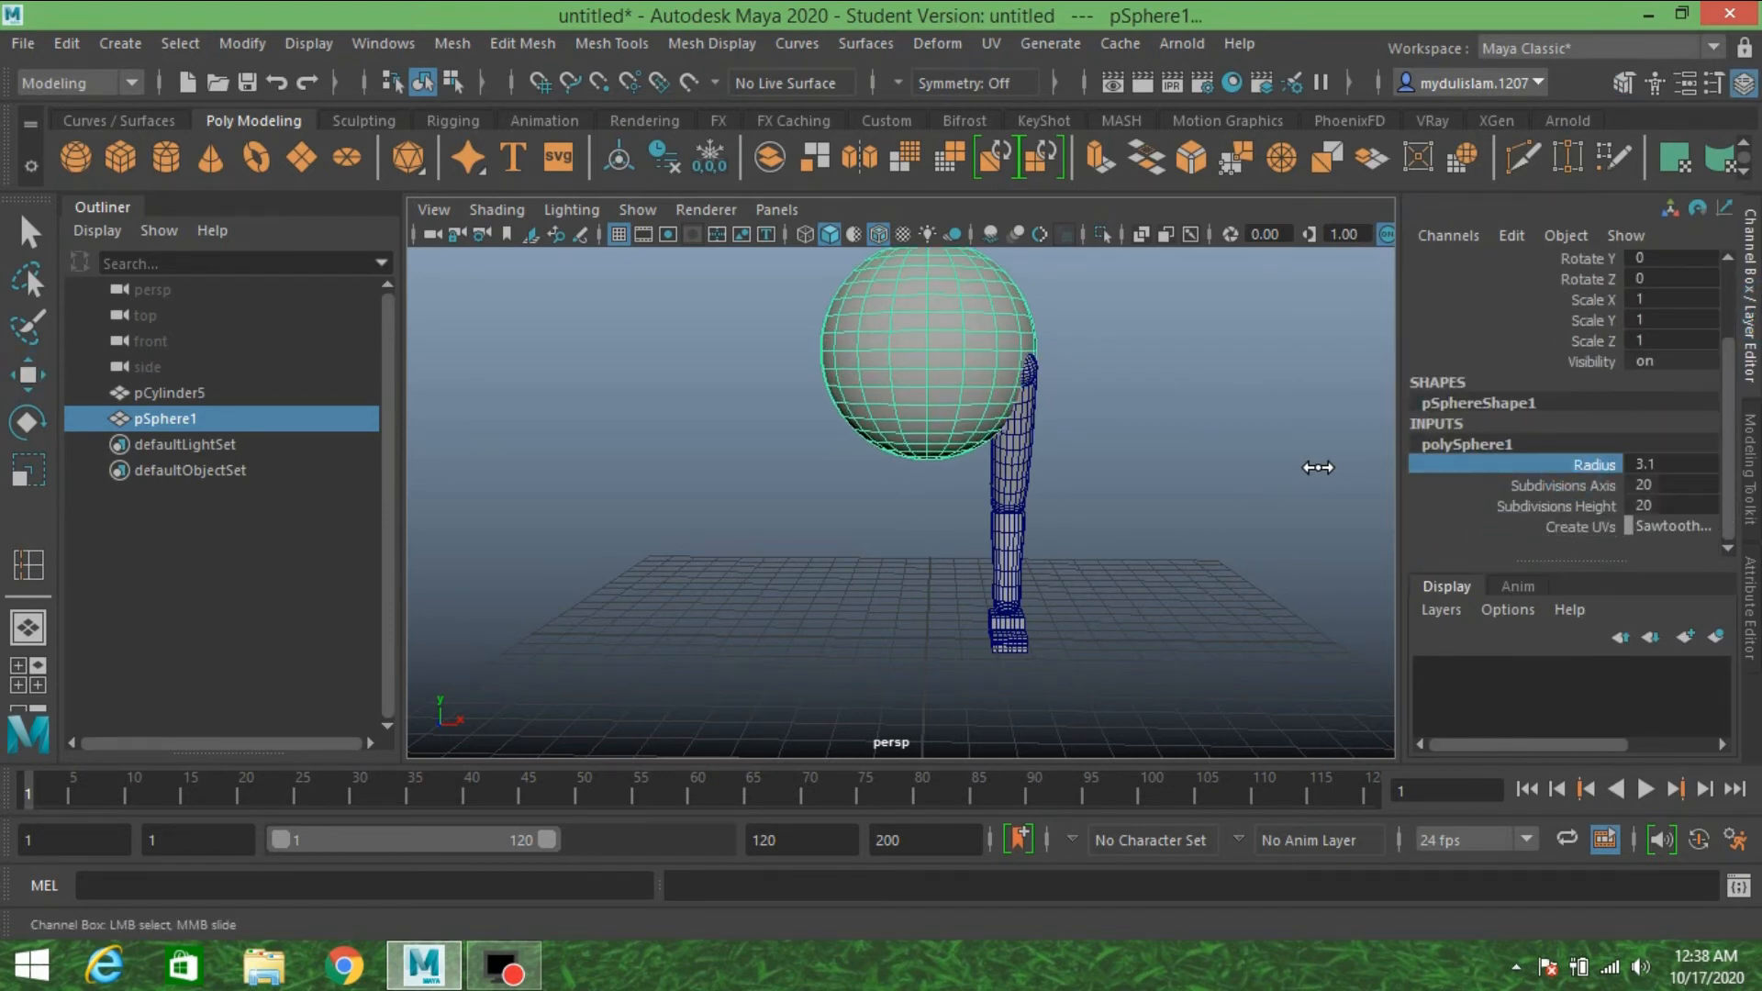
right_click_drag(1322, 465, 1154, 520, "alt")
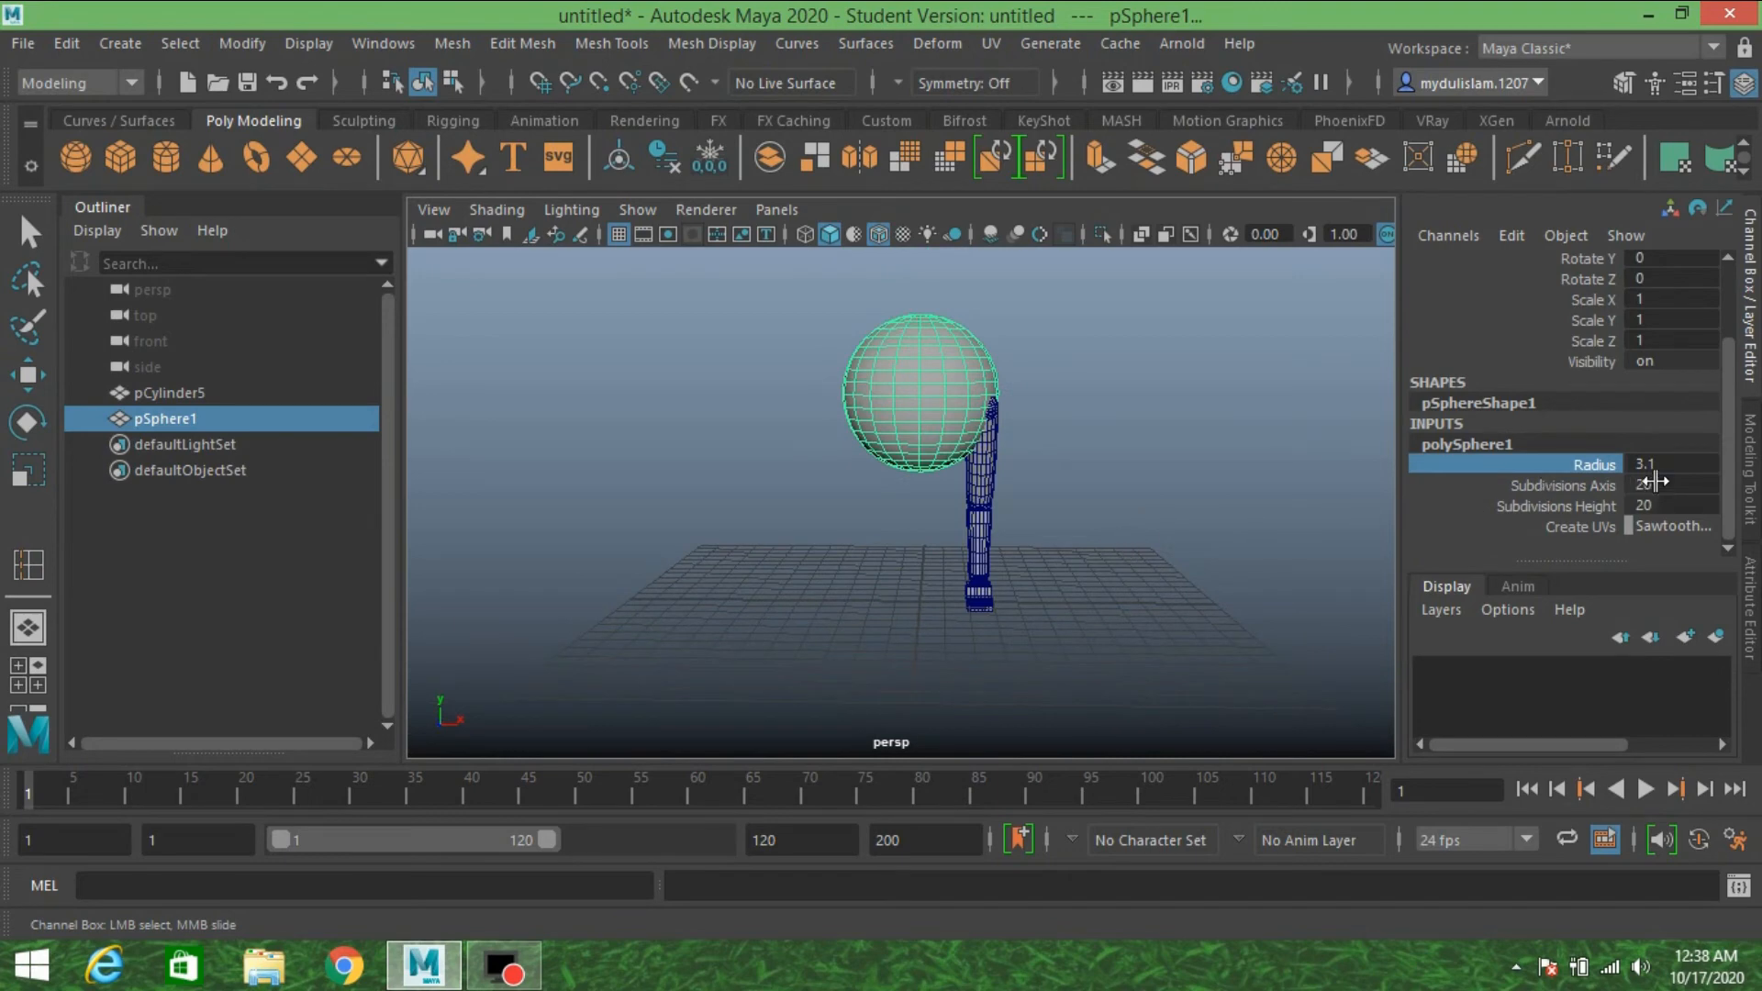
- Raise the sphere to about 10.644 on Y so its underside meets the top of the leg
left_click_drag(1227, 495, 1148, 508, "alt")
key("w")
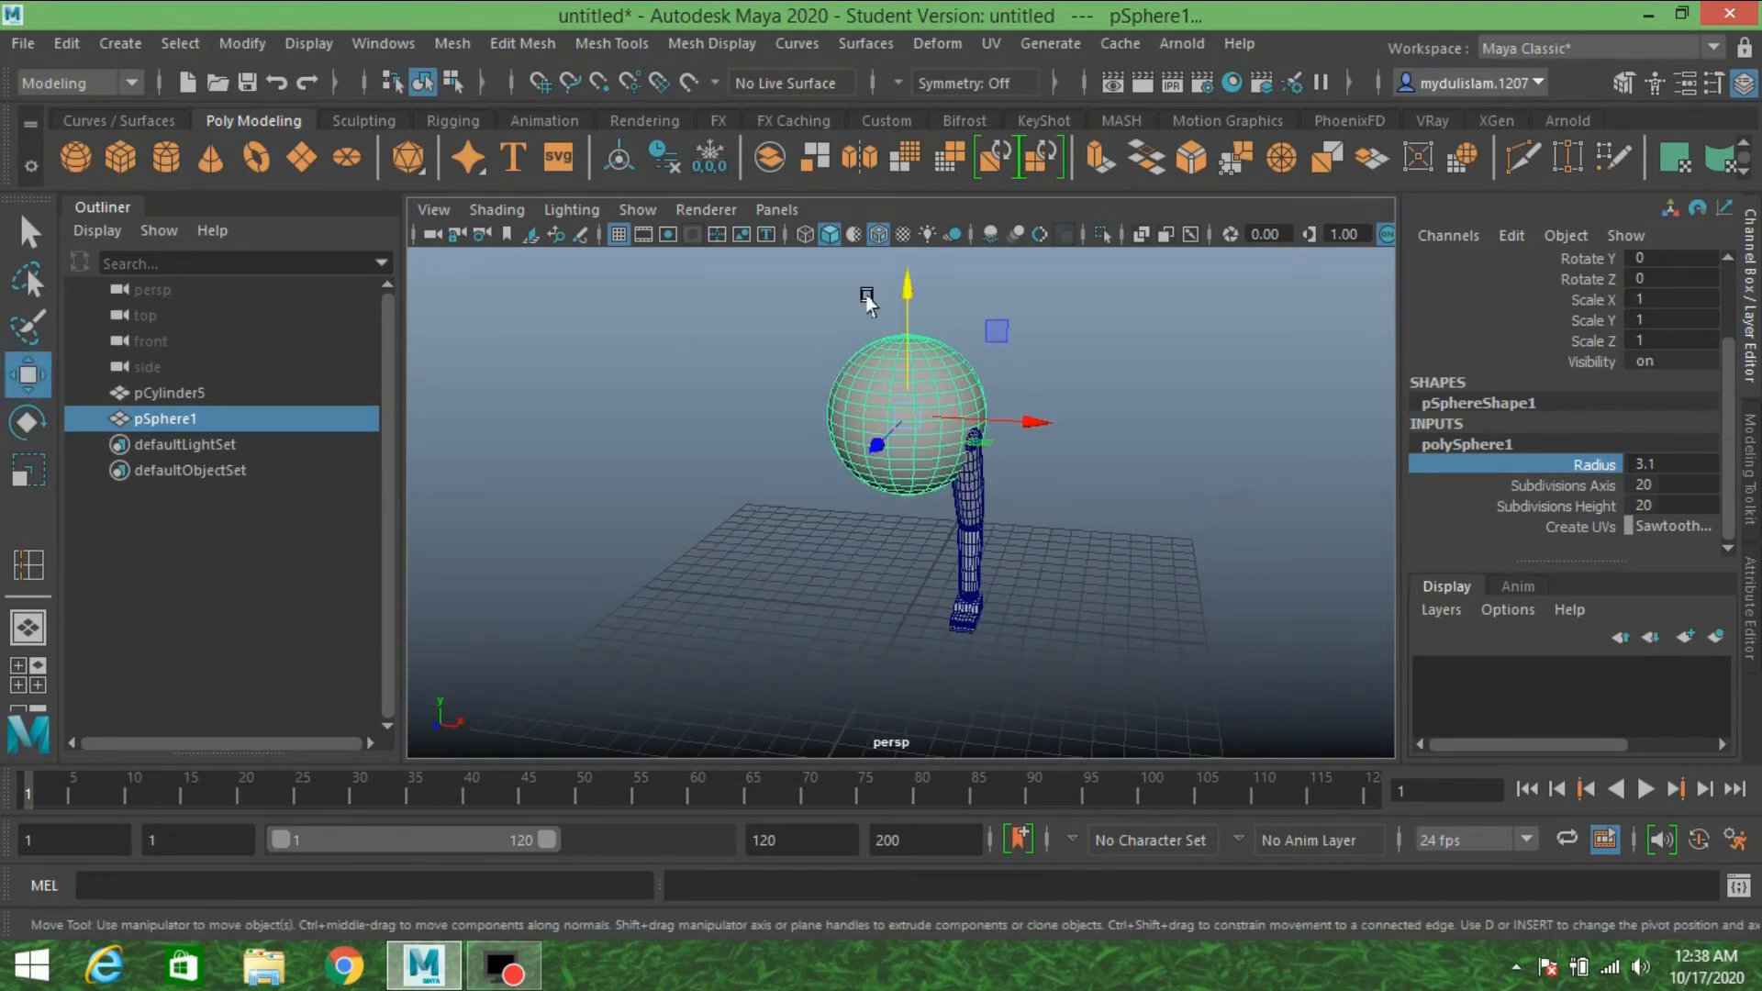
left_click_drag(898, 298, 916, 330)
left_click_drag(1010, 370, 911, 405, "alt")
left_click_drag(879, 332, 889, 295)
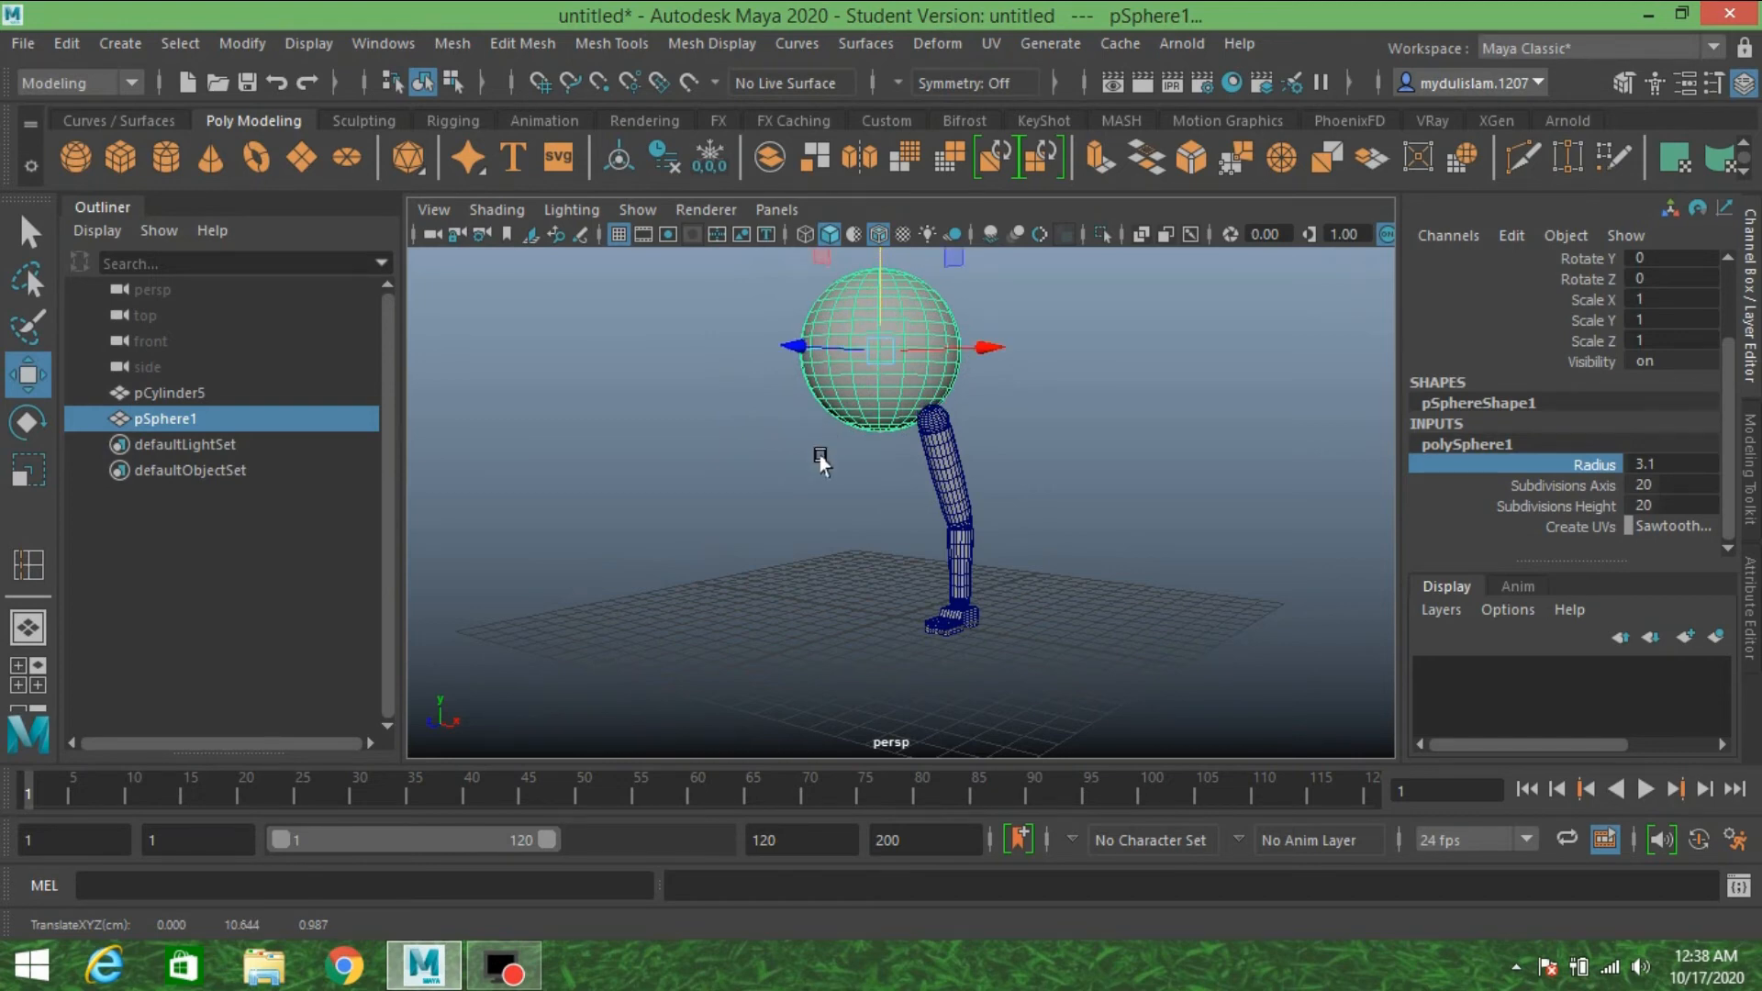
left_click_drag(818, 456, 912, 470, "alt")
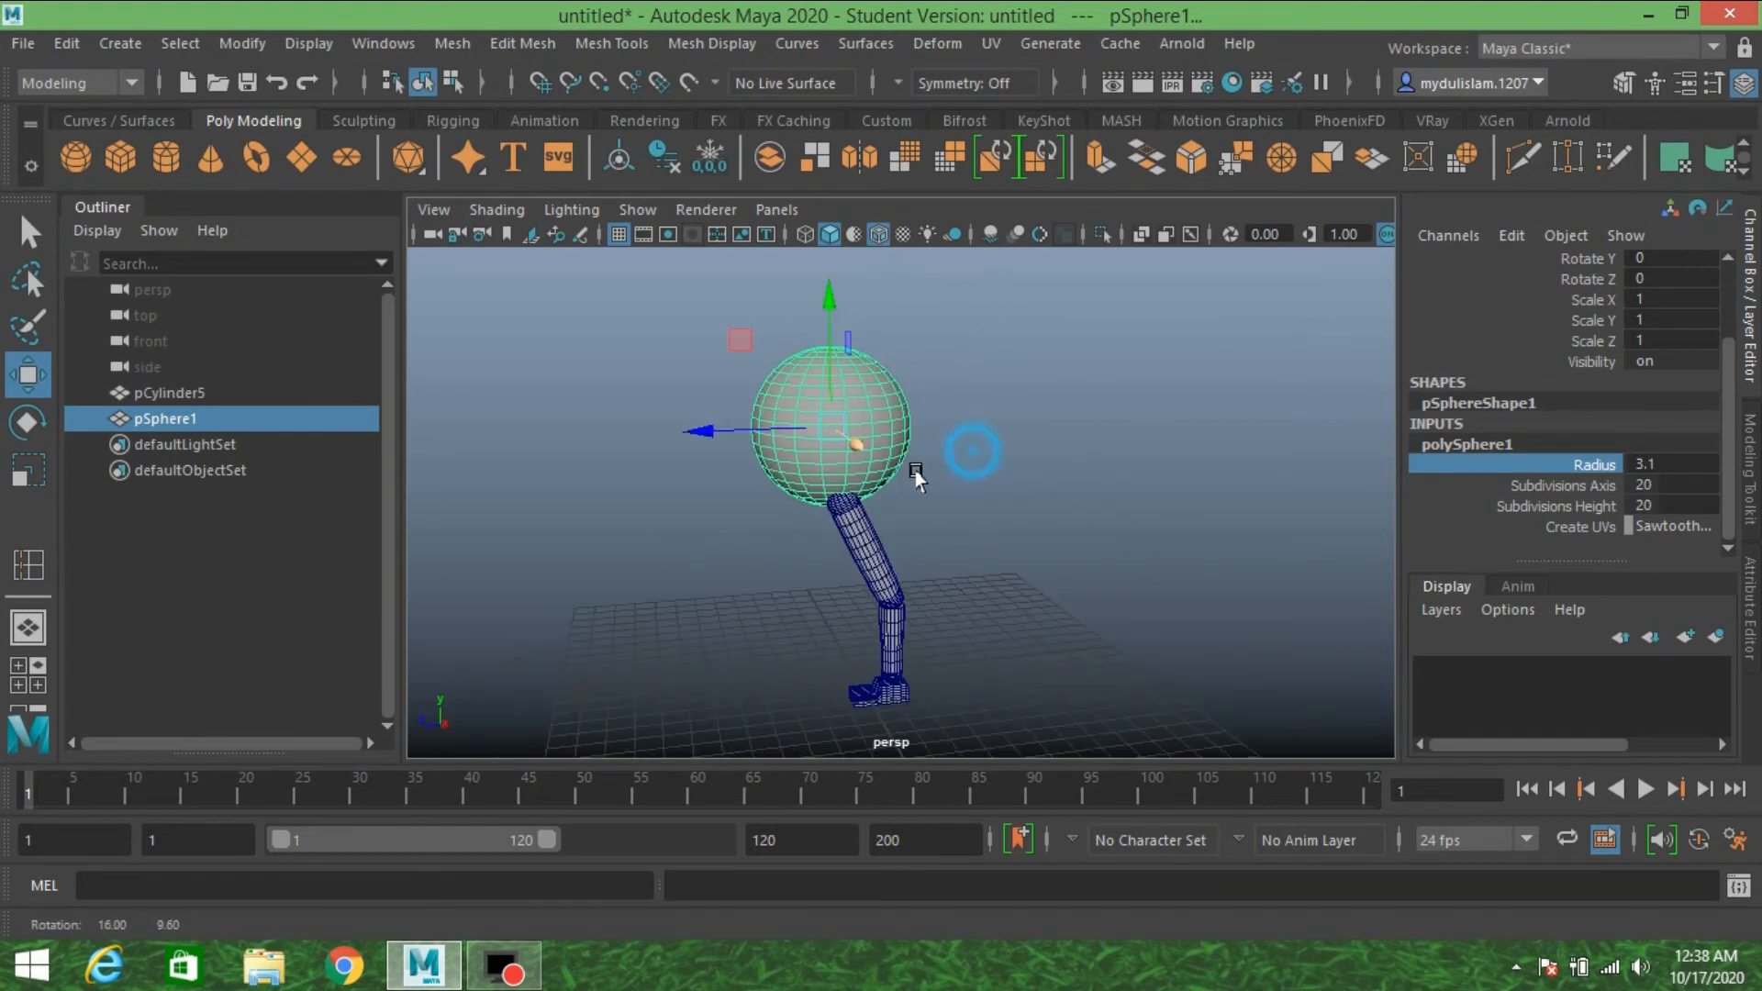
- Fine-tune the sphere's horizontal position along Z and X over the upper end of the leg
scroll(912, 470, "up", 5)
middle_click_drag(912, 470, 951, 458, "alt")
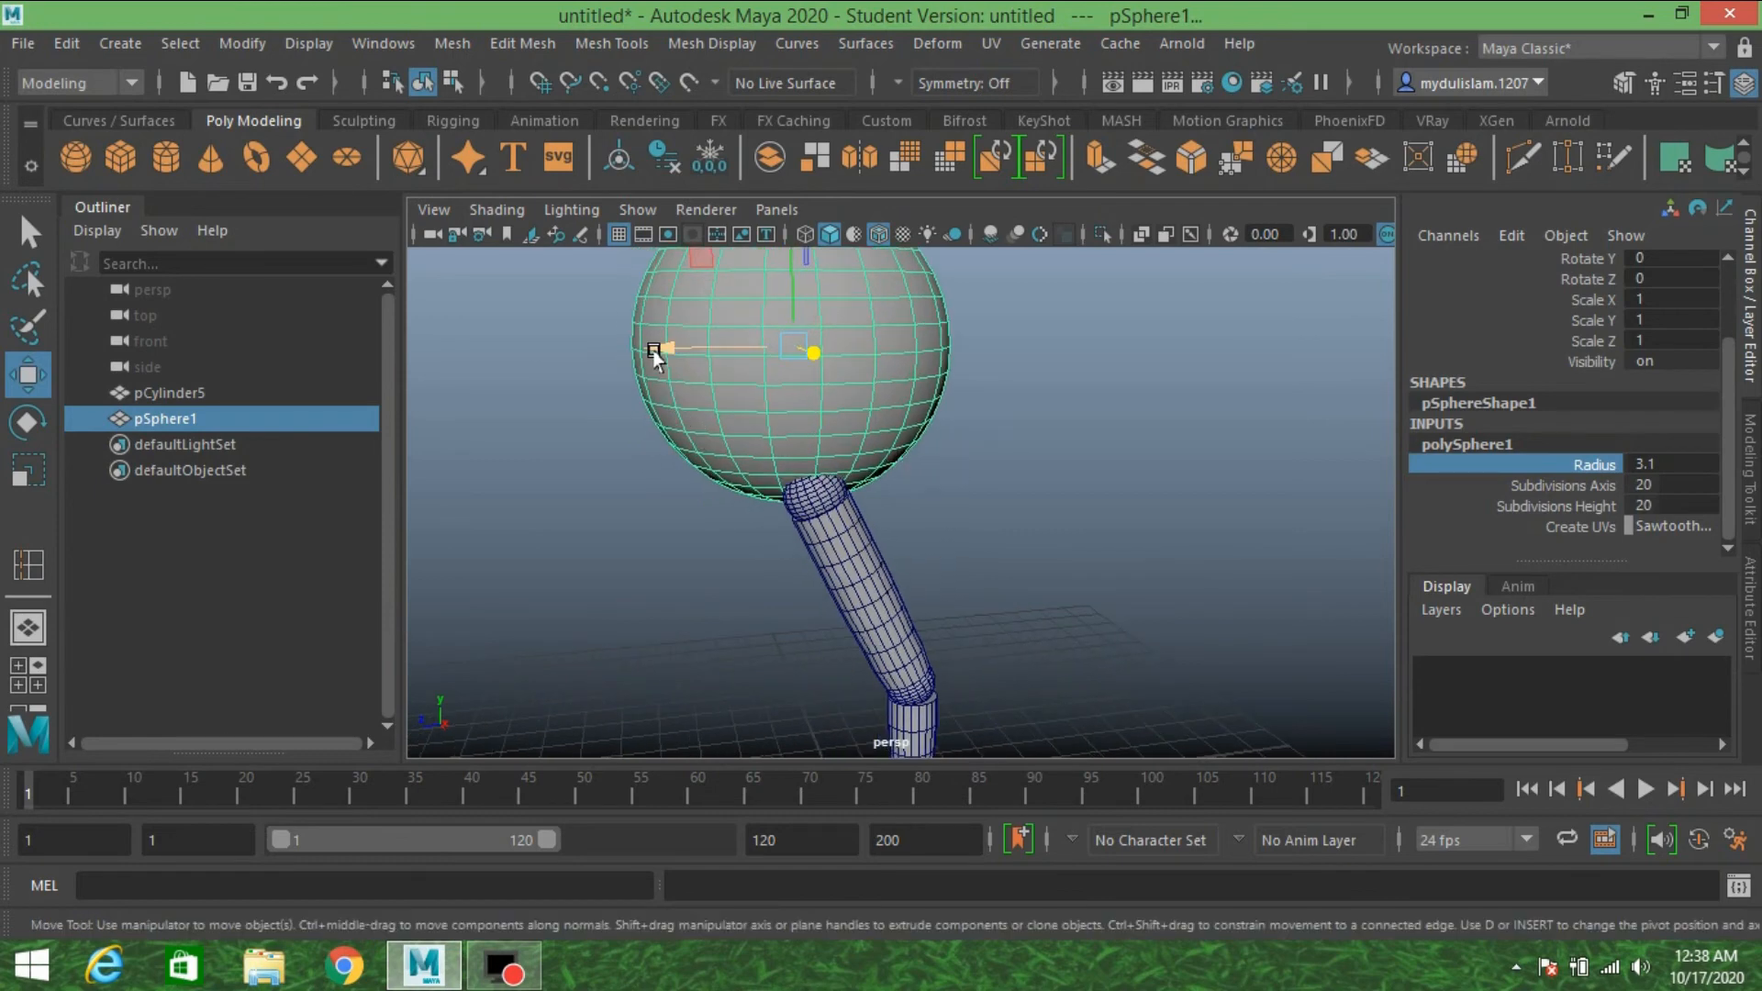
left_click_drag(656, 356, 679, 360)
scroll(652, 444, "down", 8)
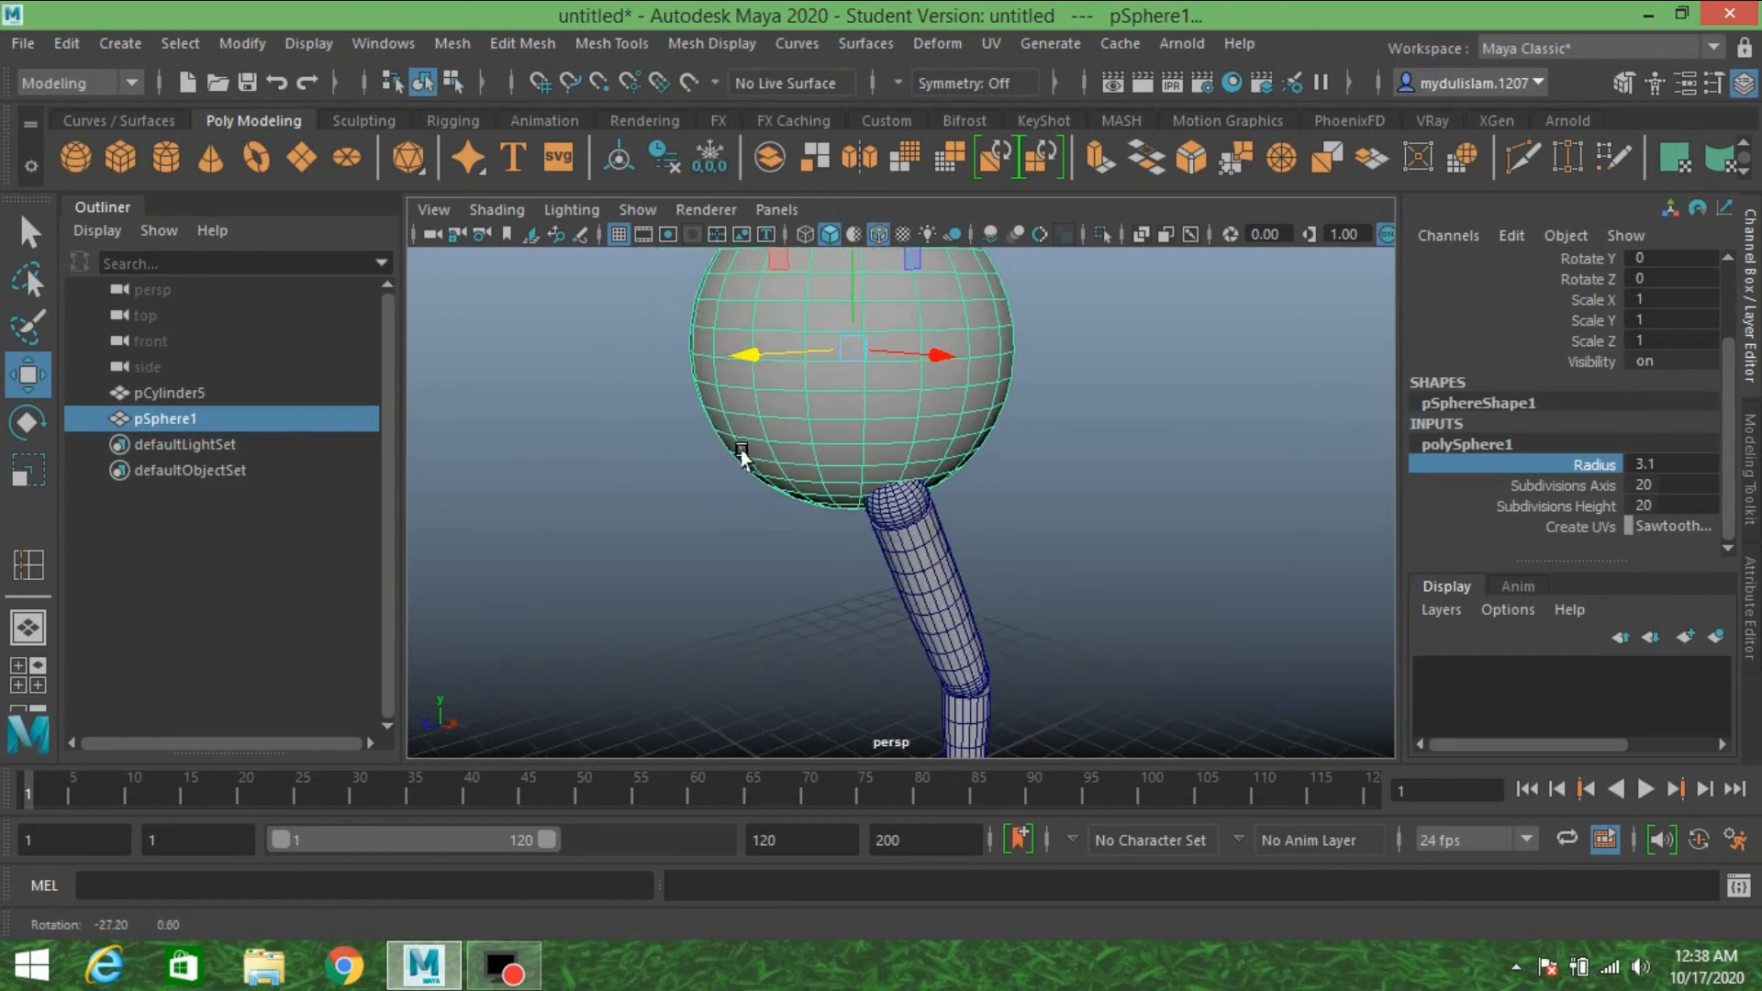
left_click_drag(766, 449, 652, 468, "alt")
left_click_drag(652, 458, 881, 460, "alt")
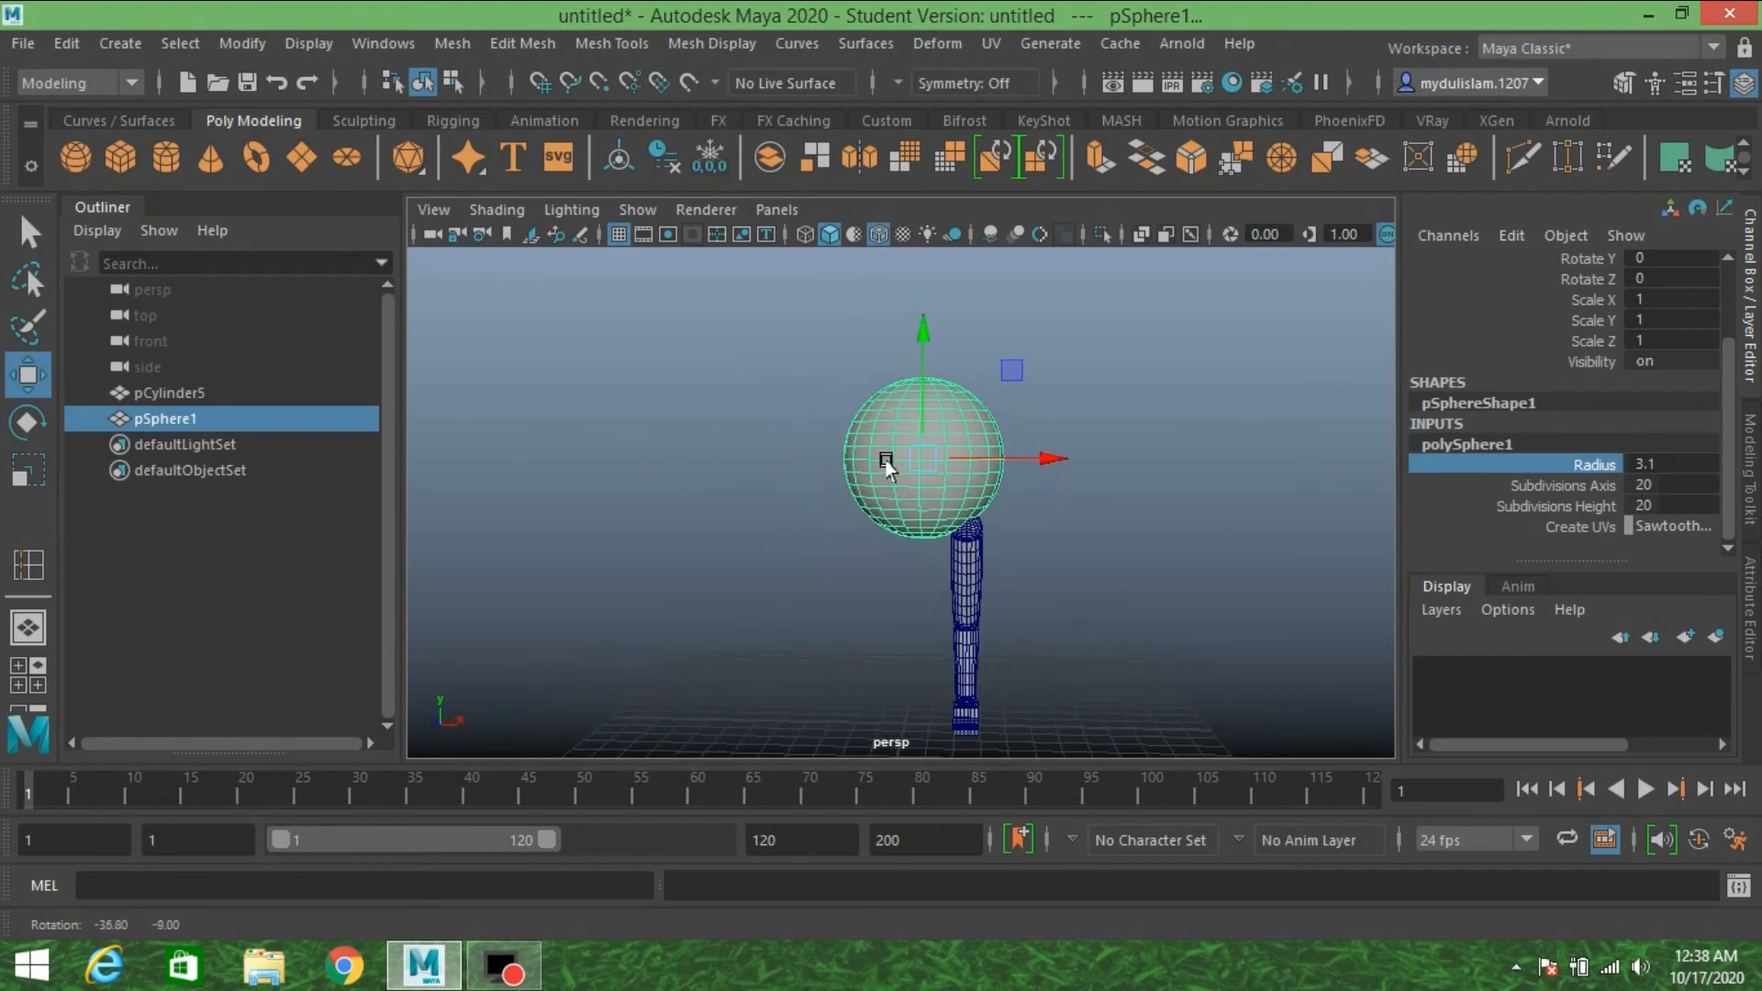
left_click(1052, 448)
left_click_drag(1052, 448, 1057, 454)
middle_click_drag(1128, 496, 1082, 468, "alt")
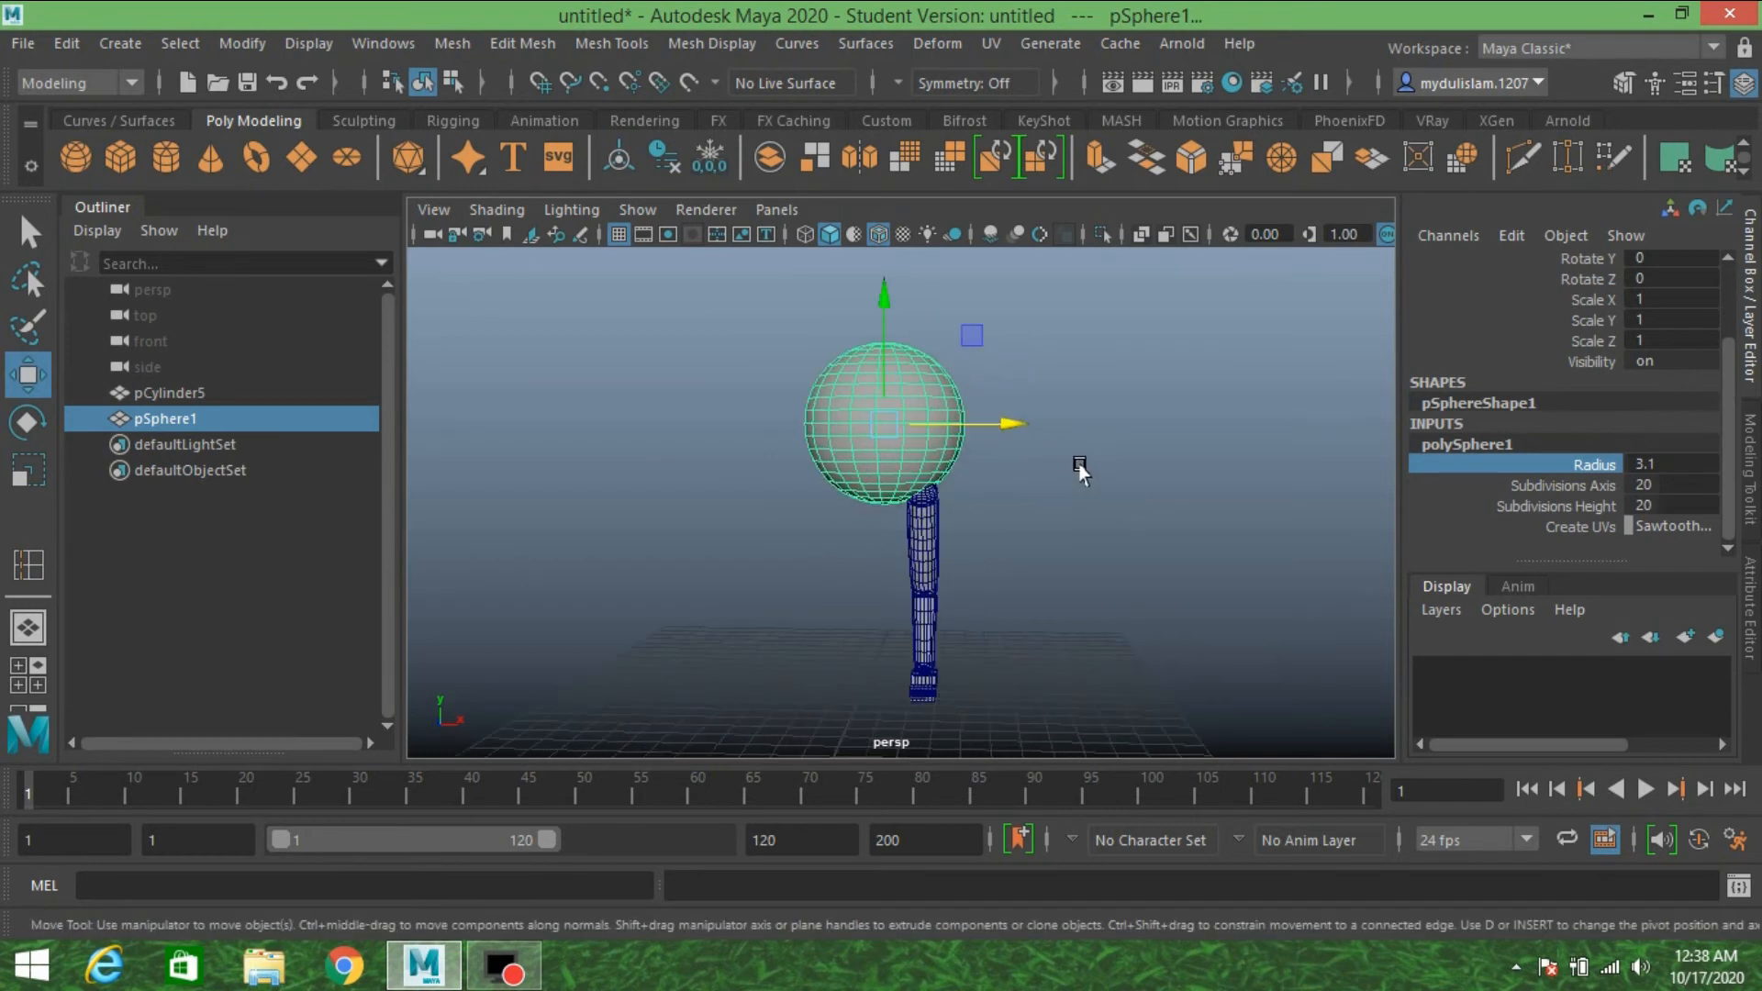
- Rename the combined leg mesh to L_Leg
left_click(921, 551)
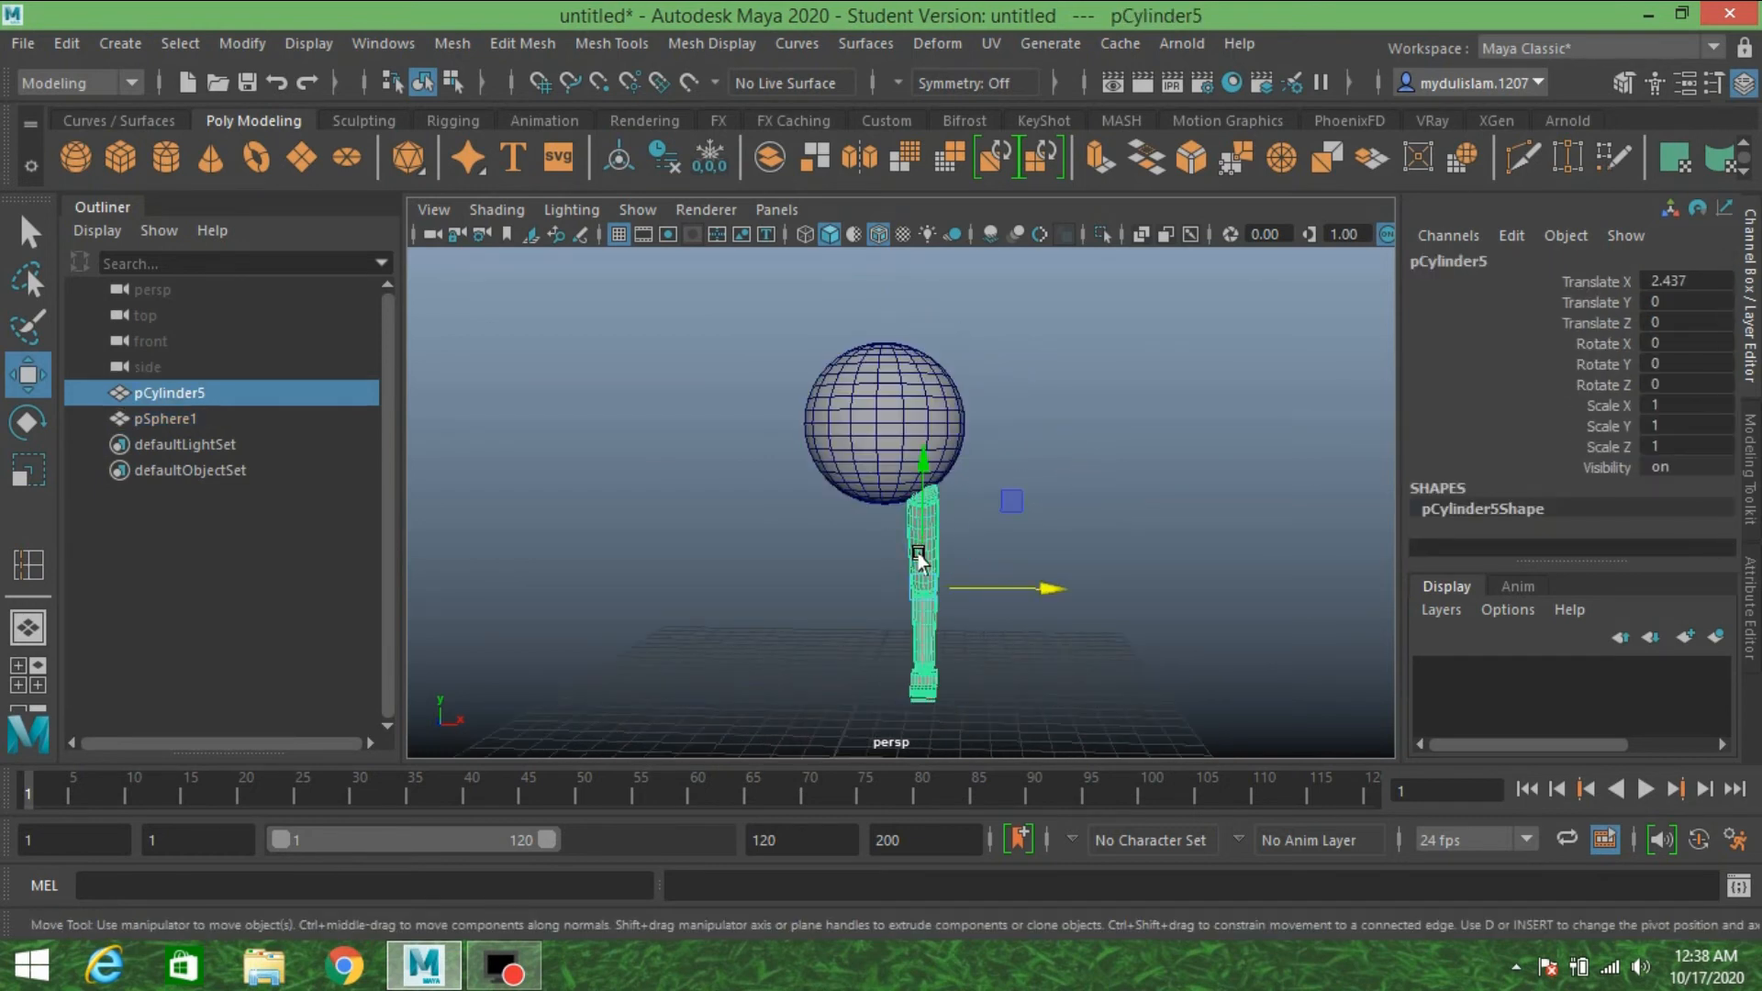
double_click(195, 393)
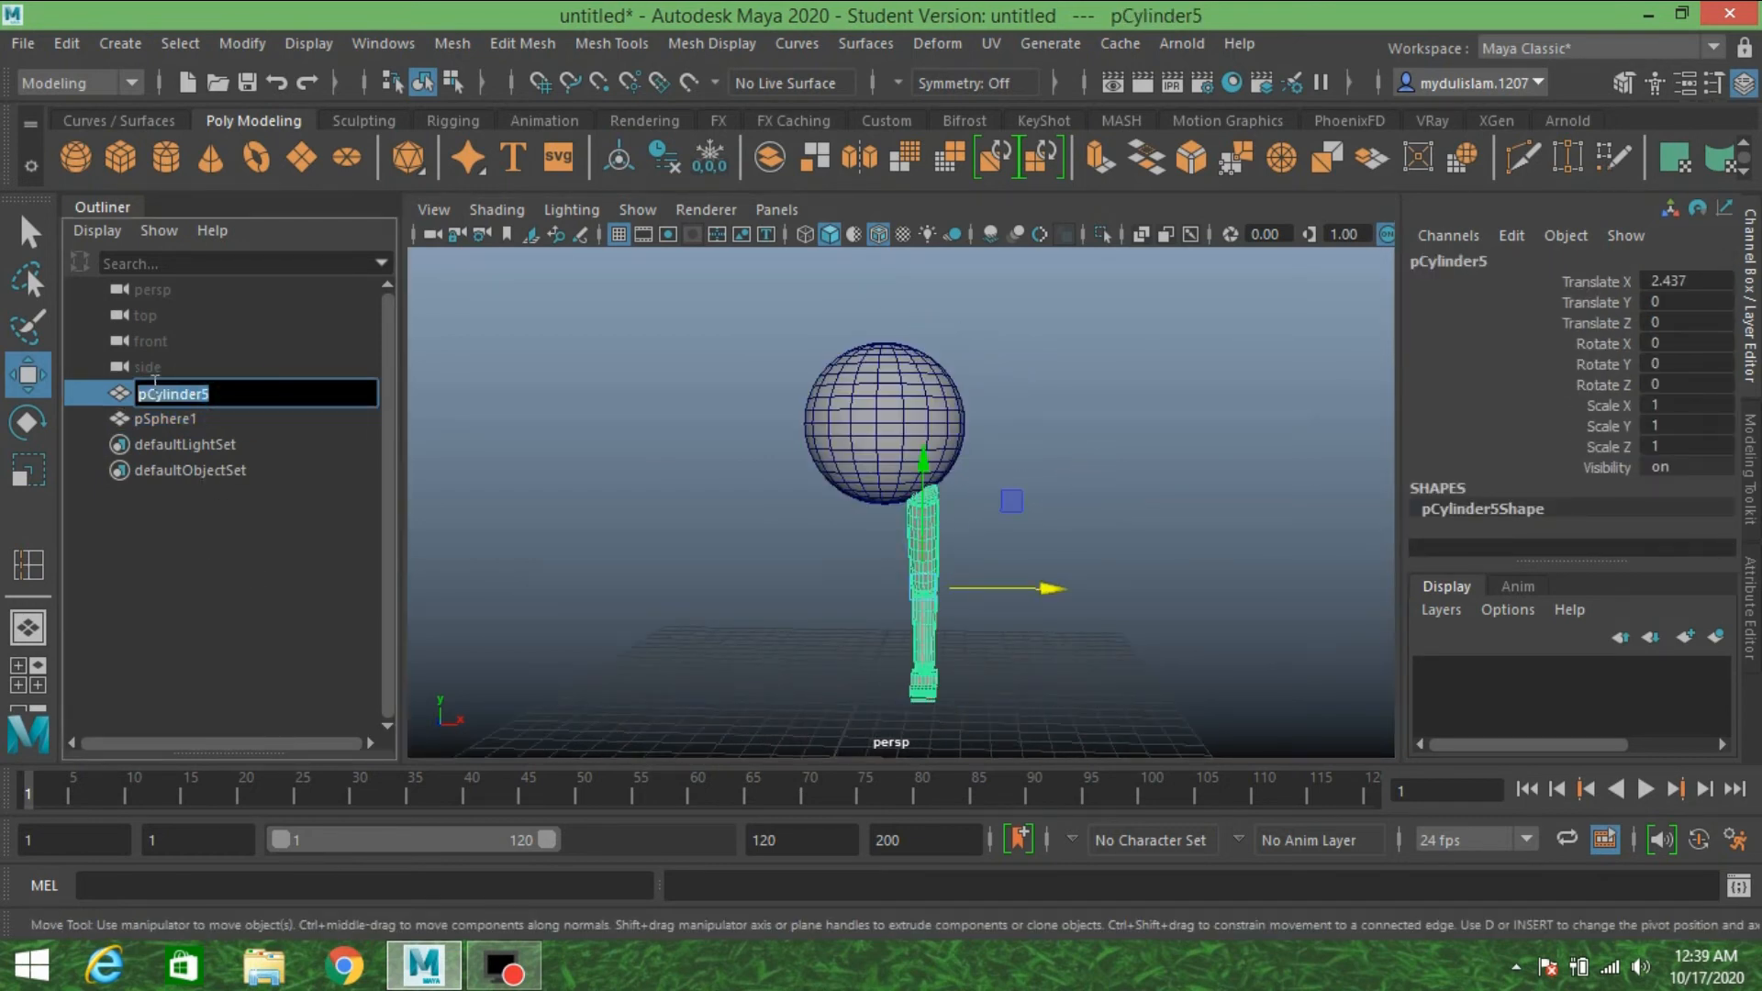
key("BackSpace")
type("Le")
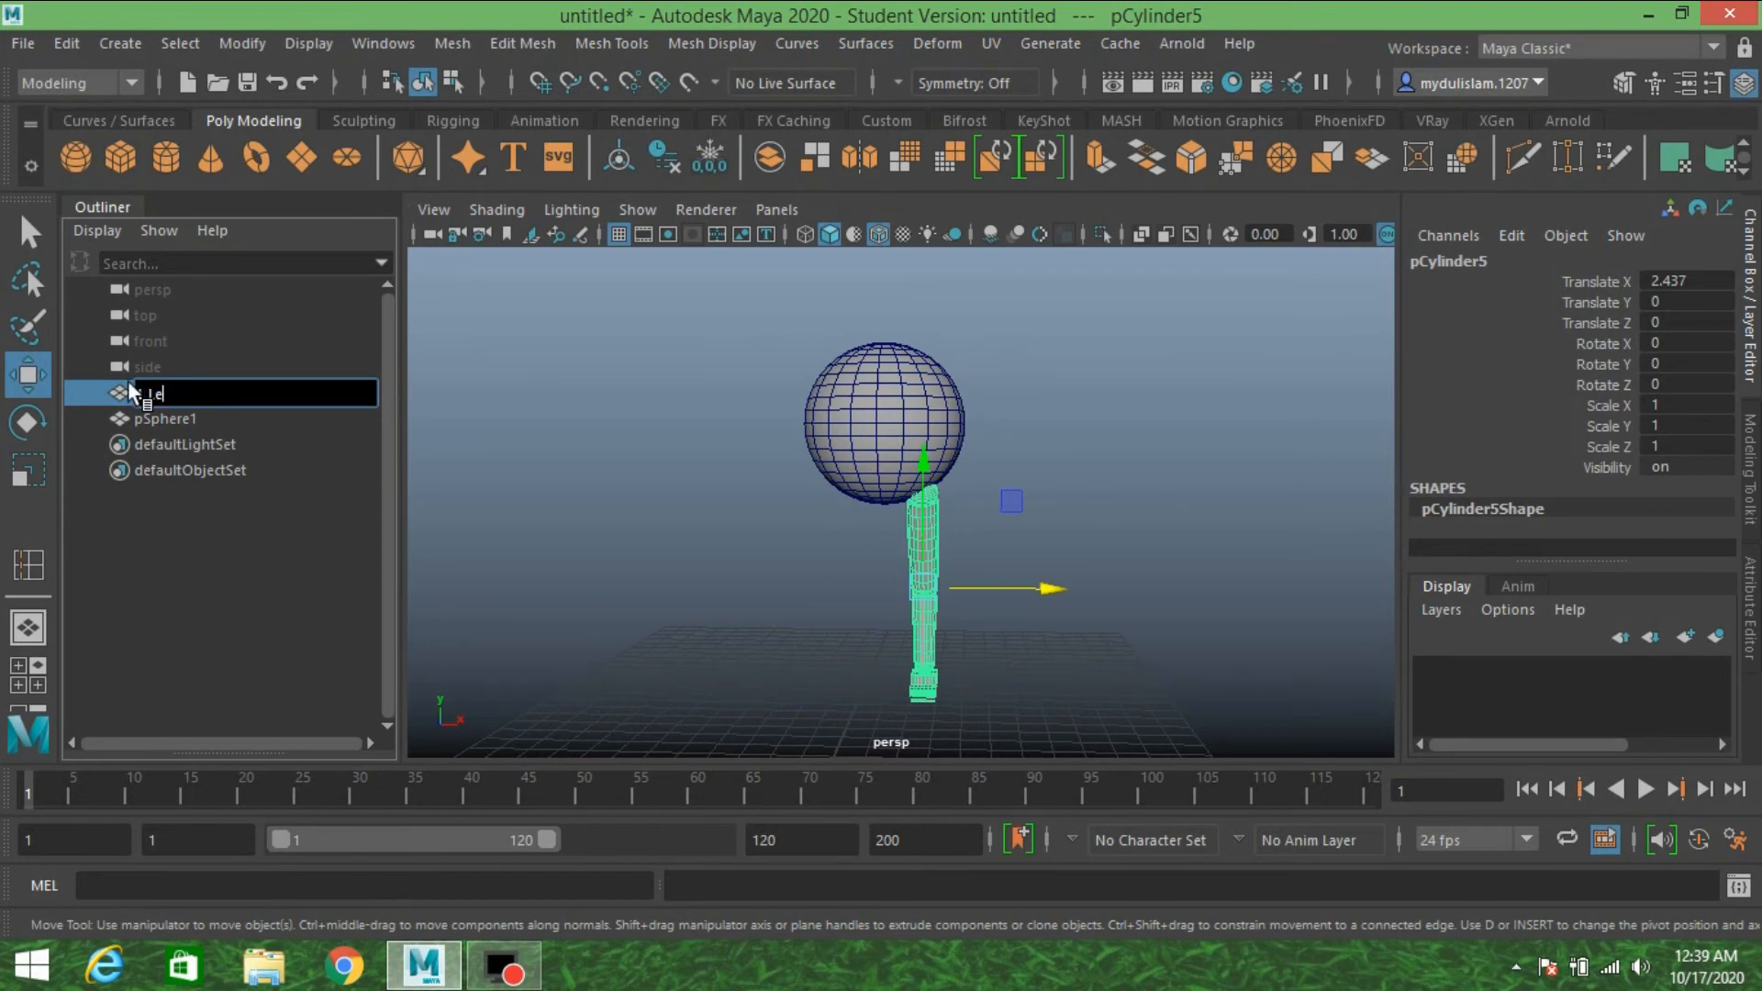
type("g")
key("Return")
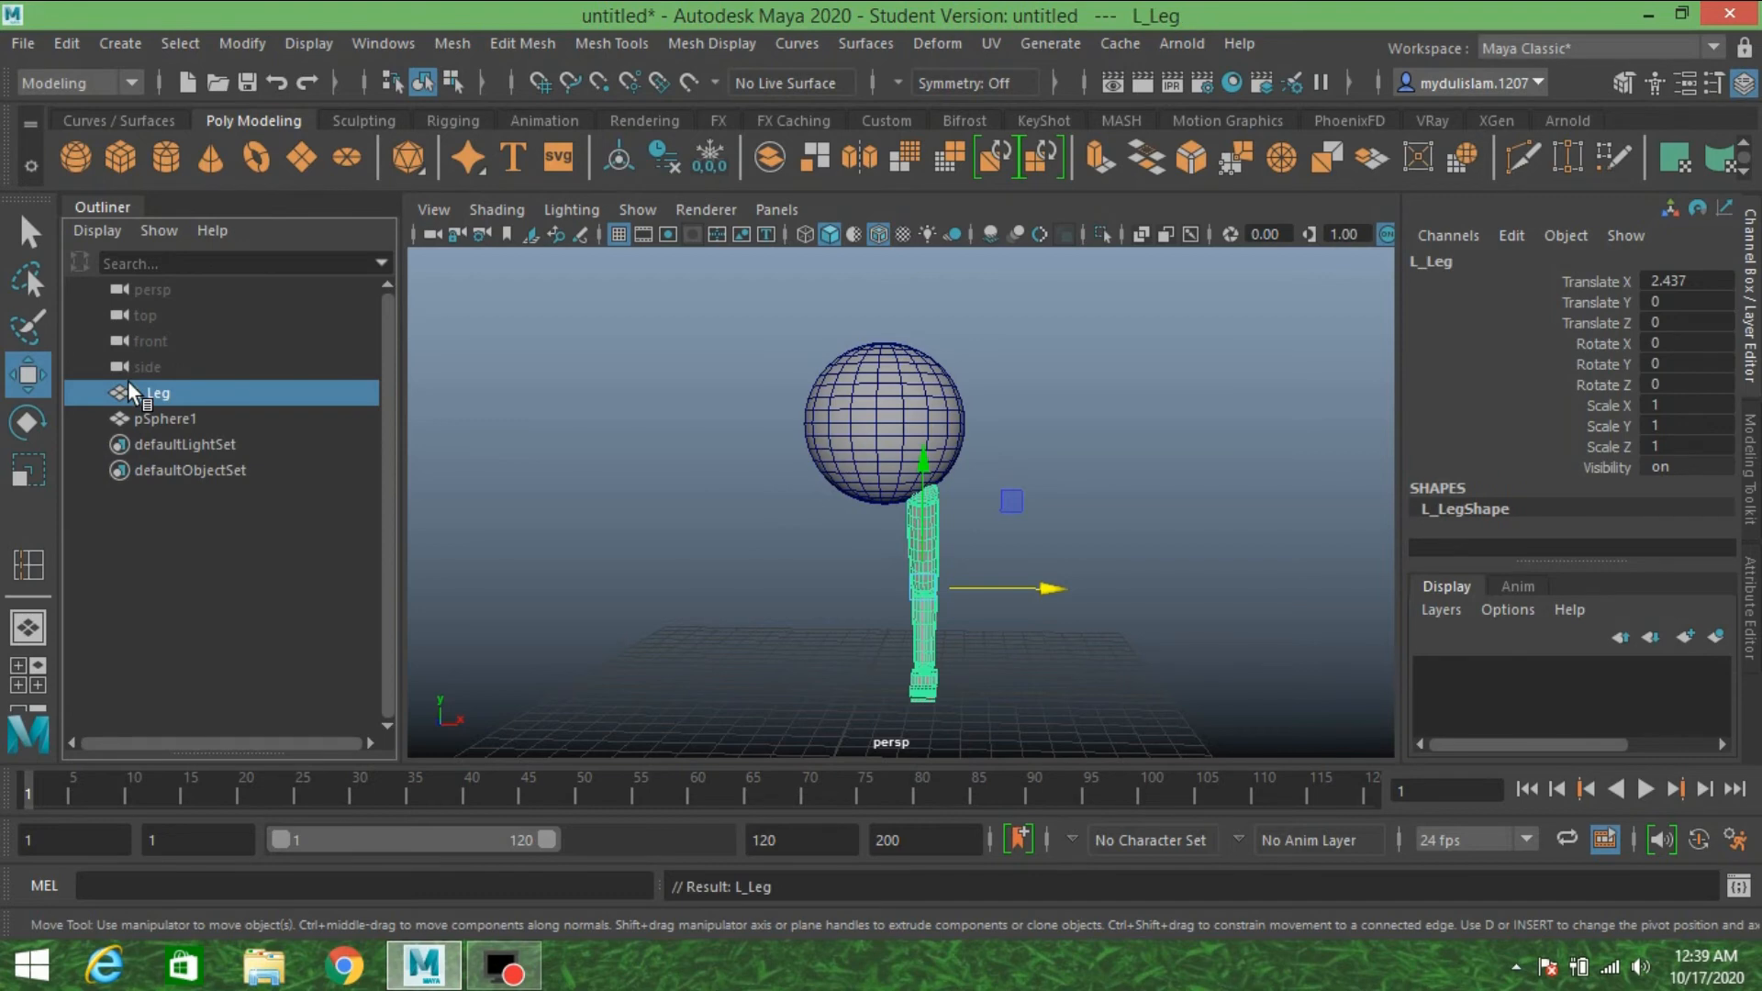
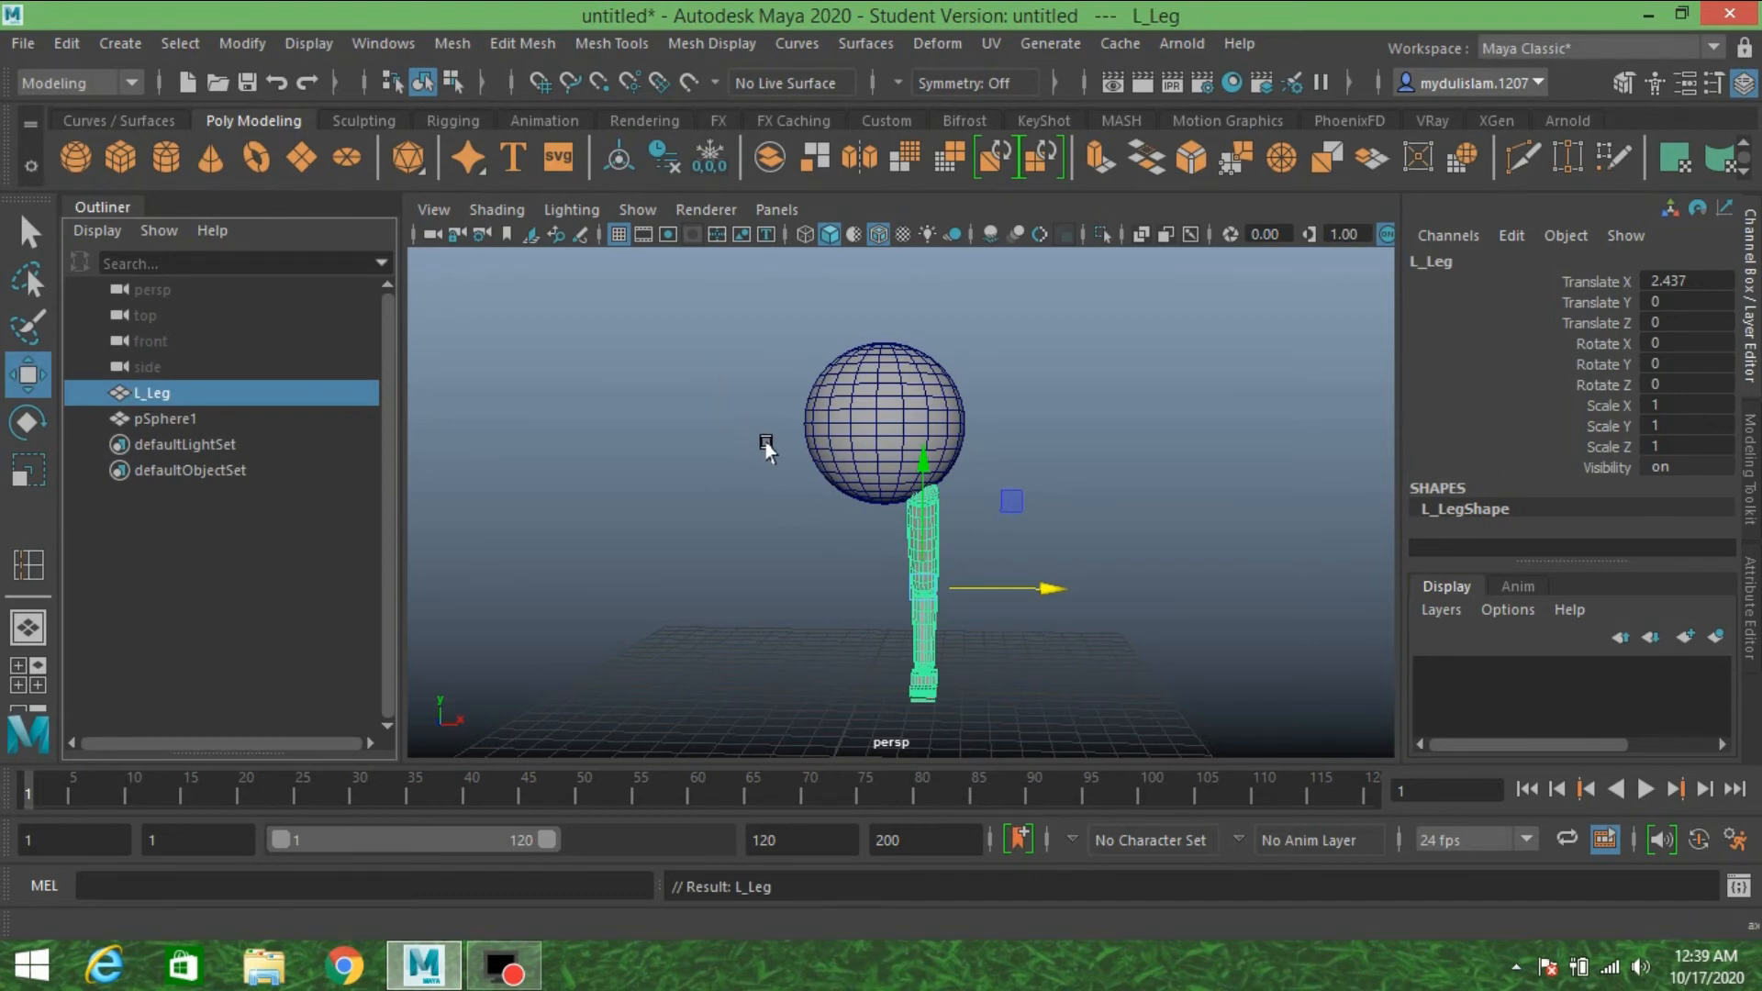
- Select the leg and the sphere together and combine them into a single mesh
left_click_drag(771, 425, 835, 459, "alt")
left_click_drag(697, 313, 1002, 651)
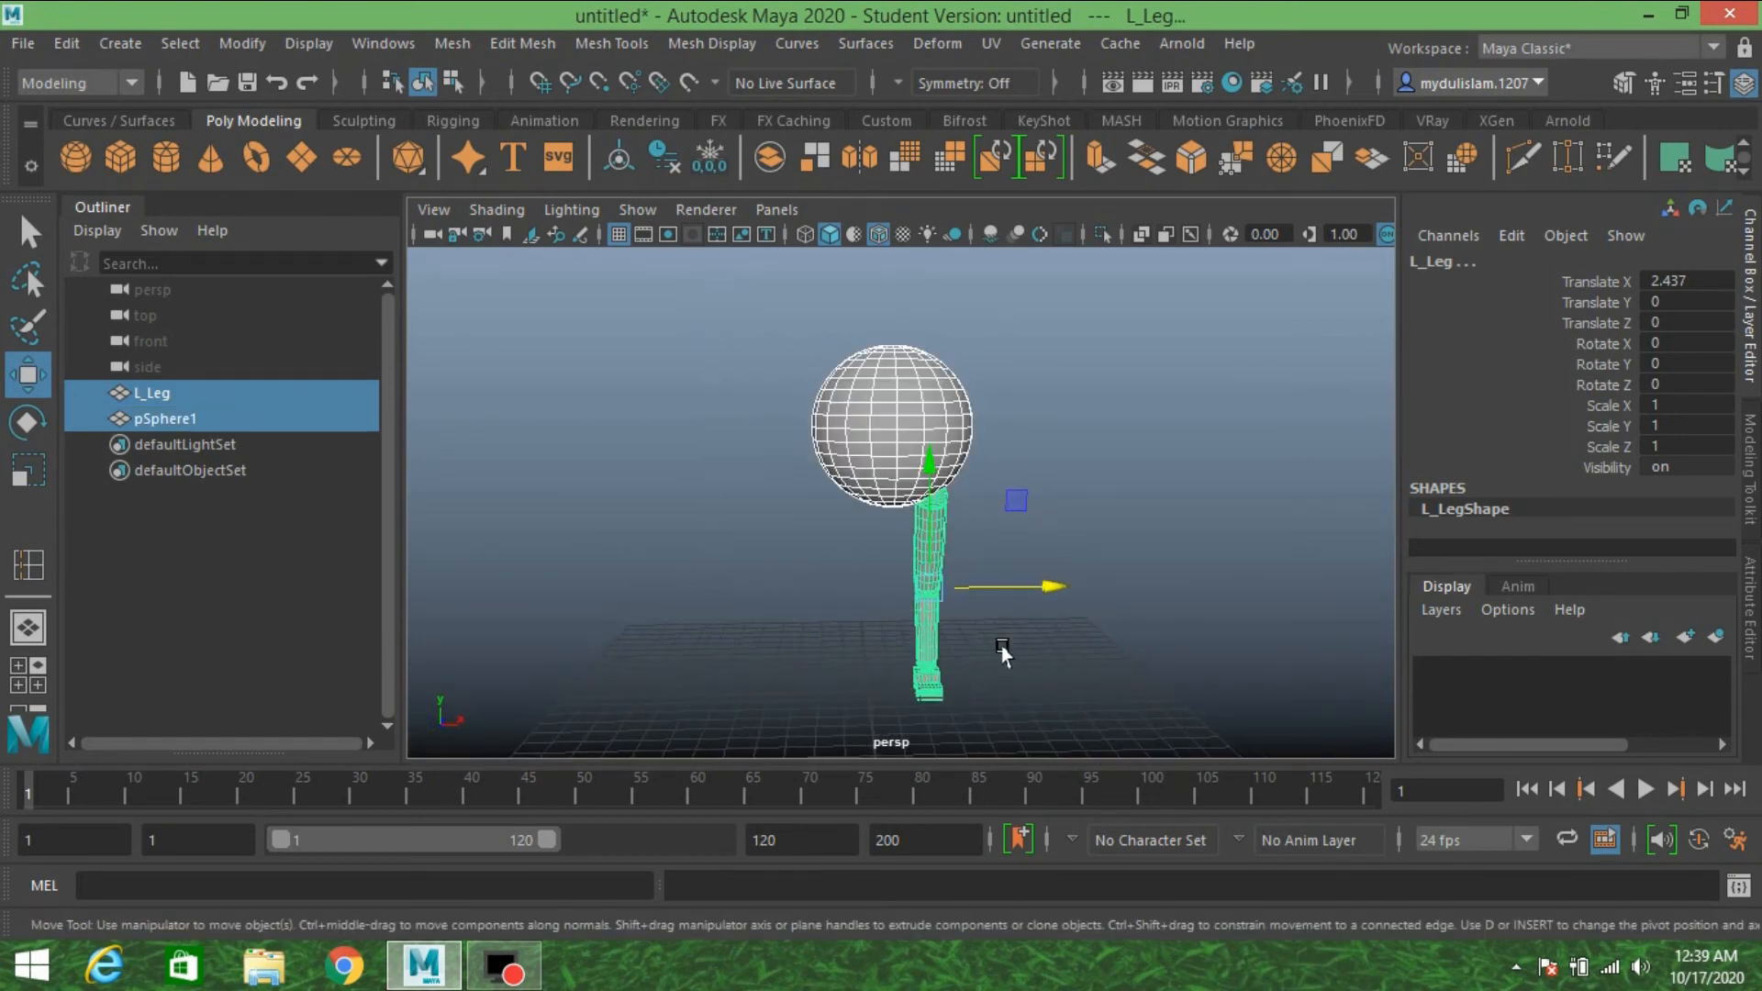
left_click(452, 43)
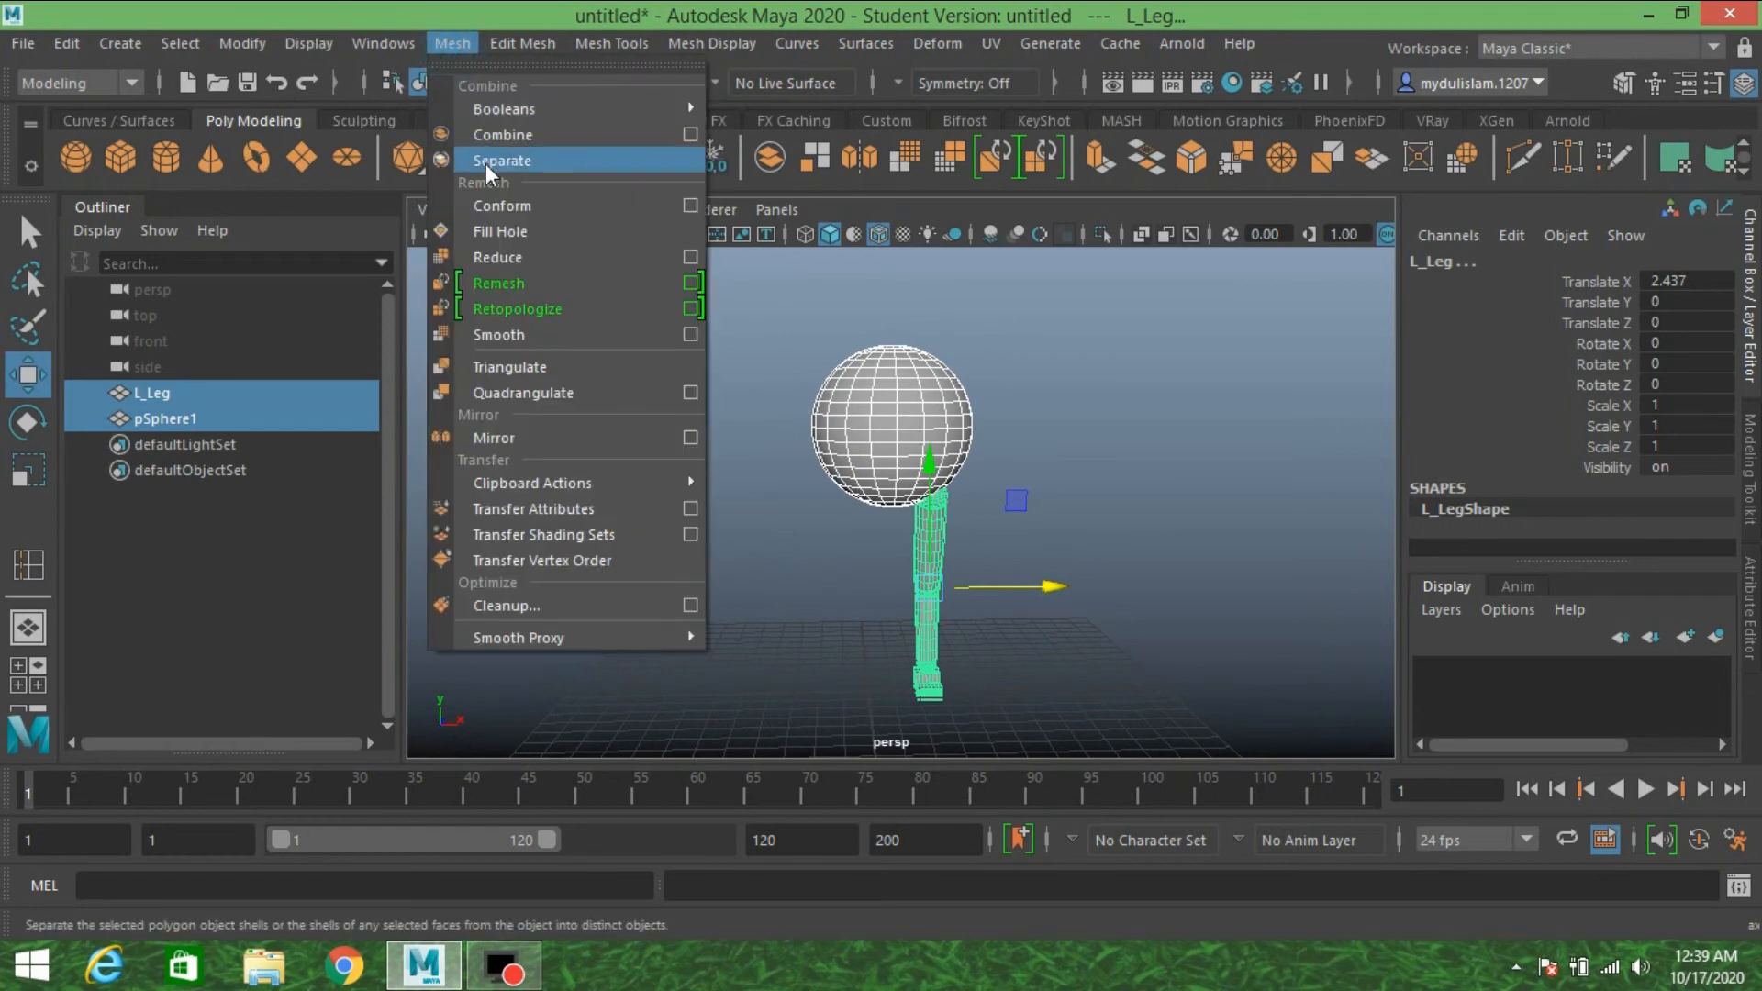
left_click(514, 136)
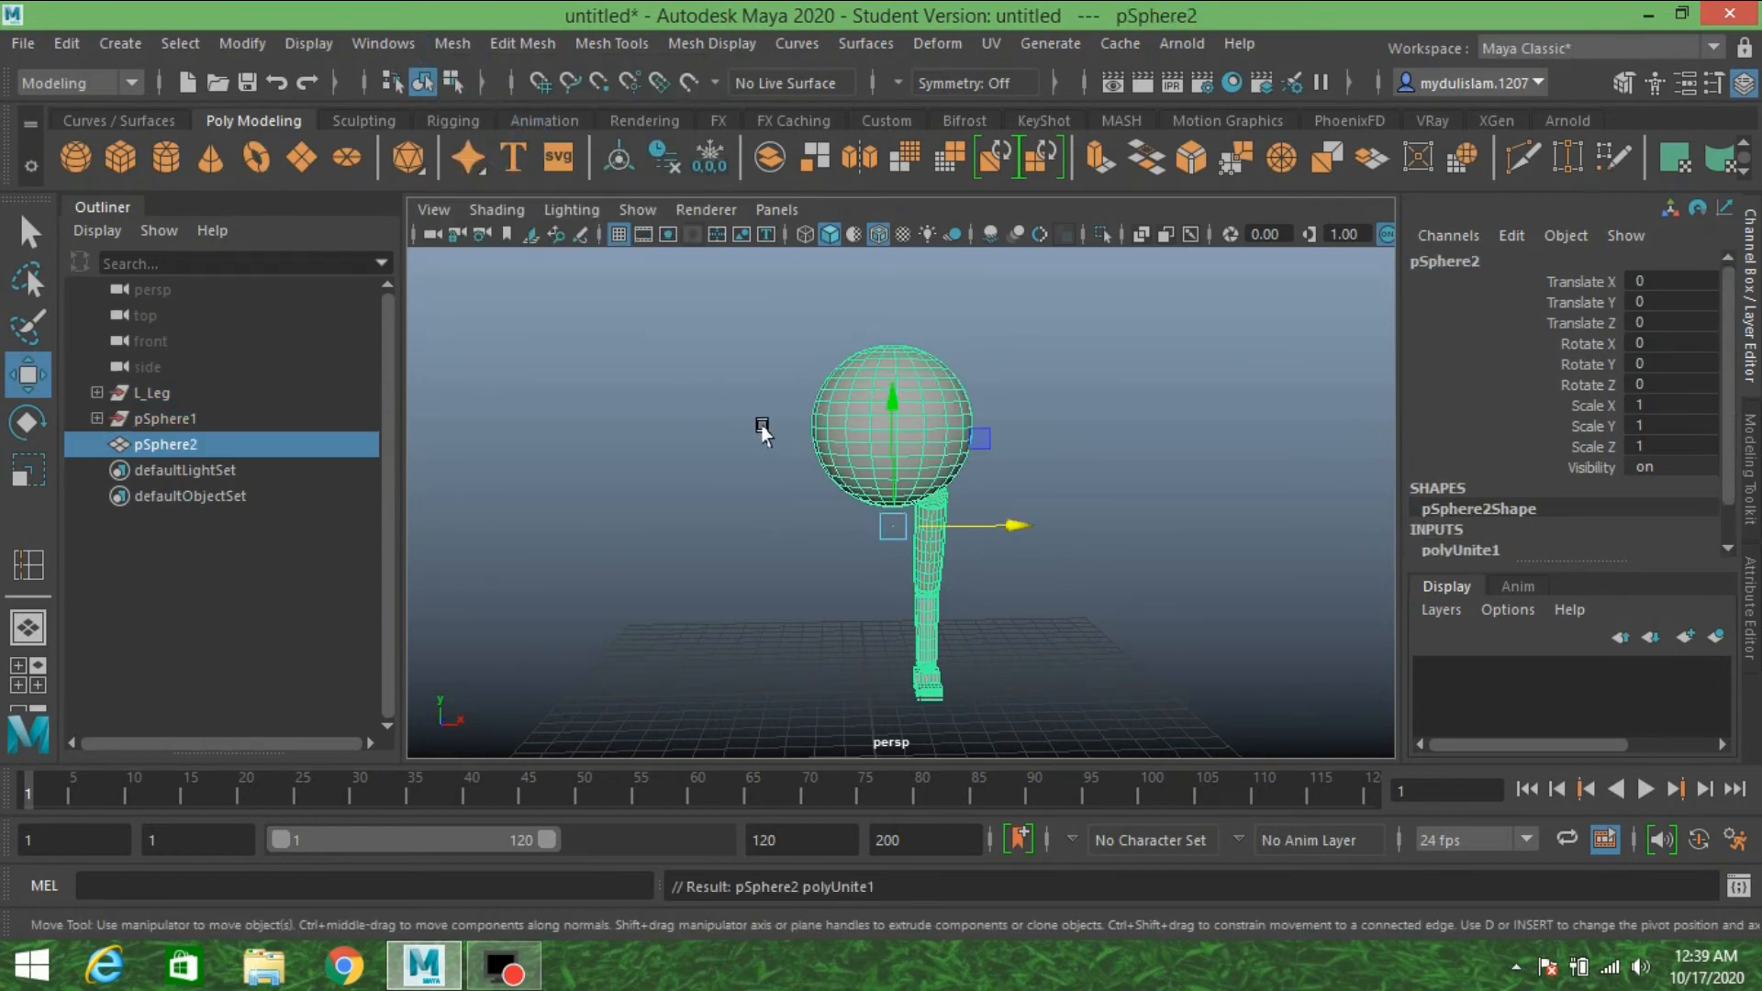
- In the top view, select the faces of the sphere half on the side without the leg and delete them
key("space")
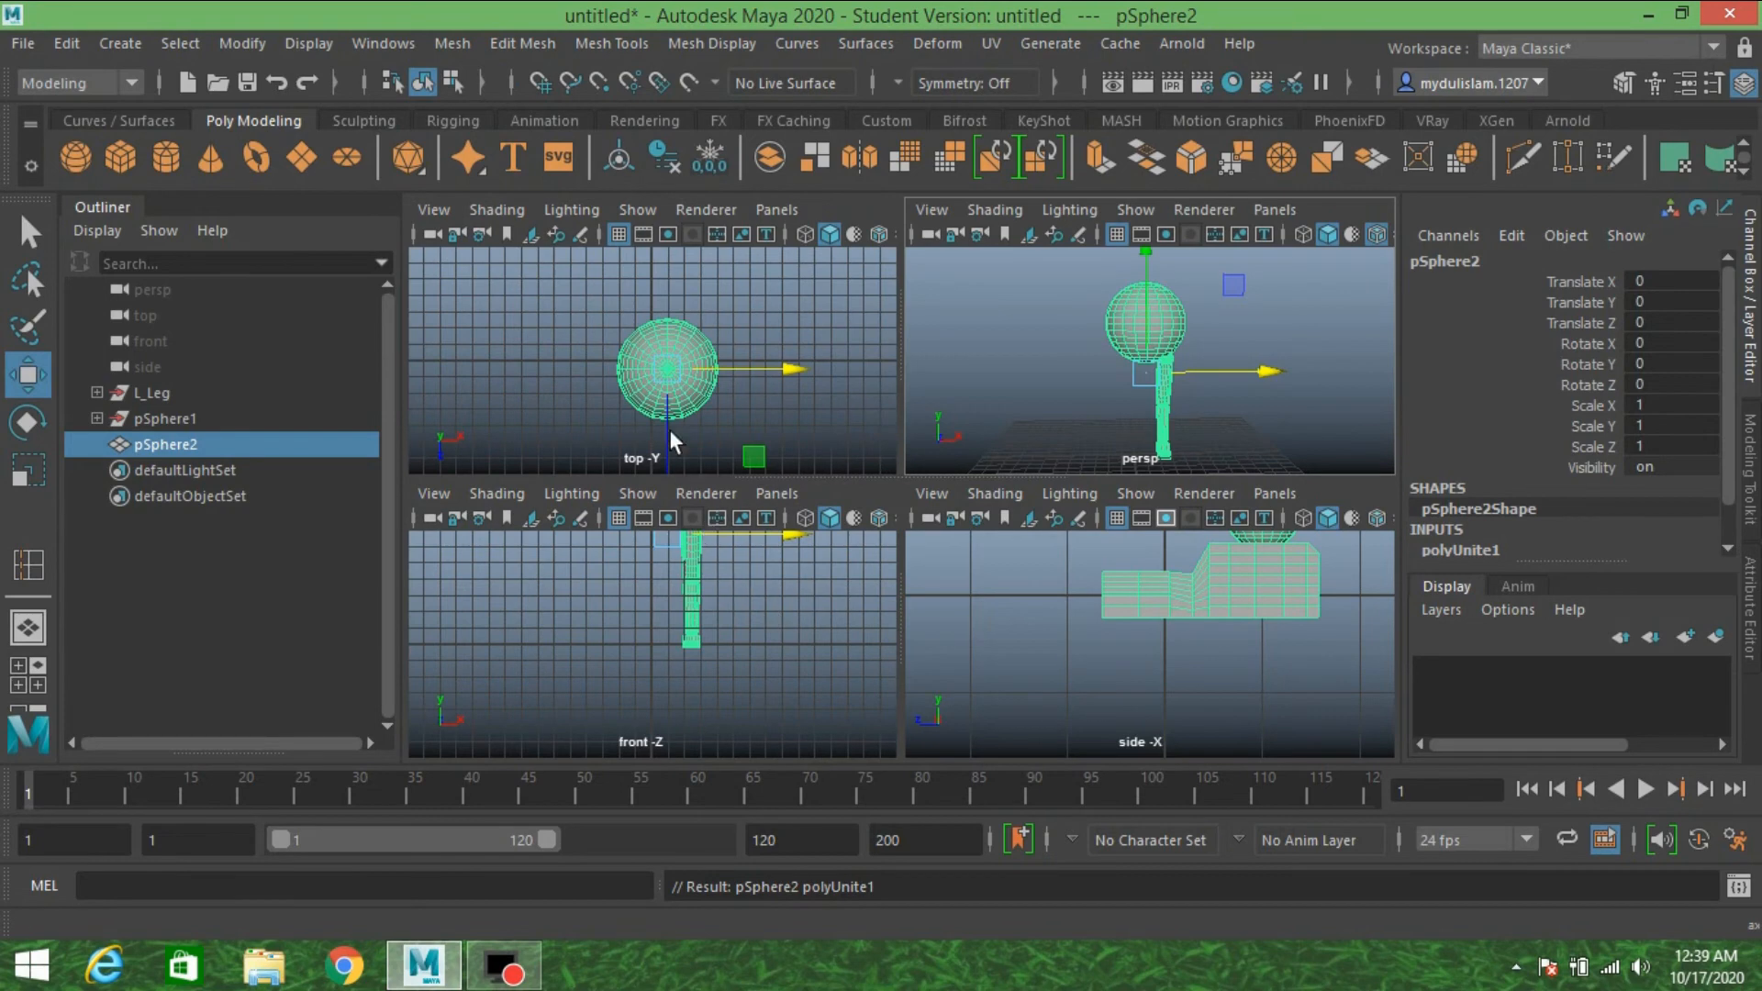
key("space")
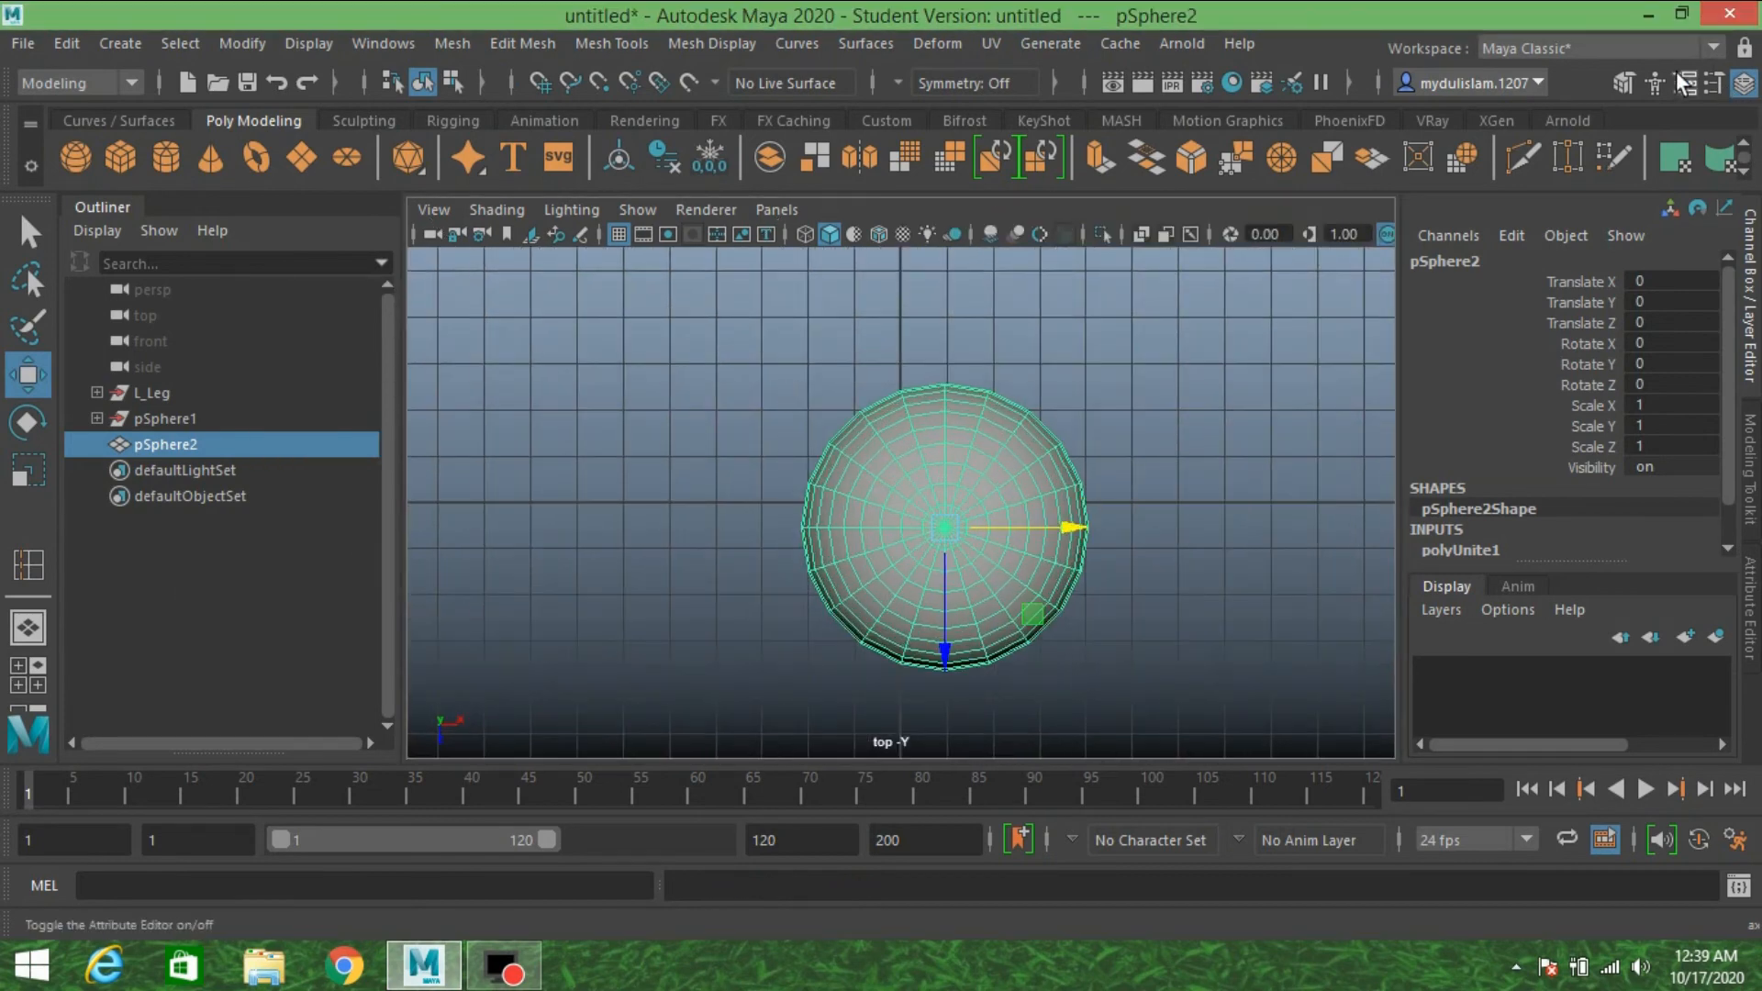
left_click(1623, 82)
left_click(1621, 300)
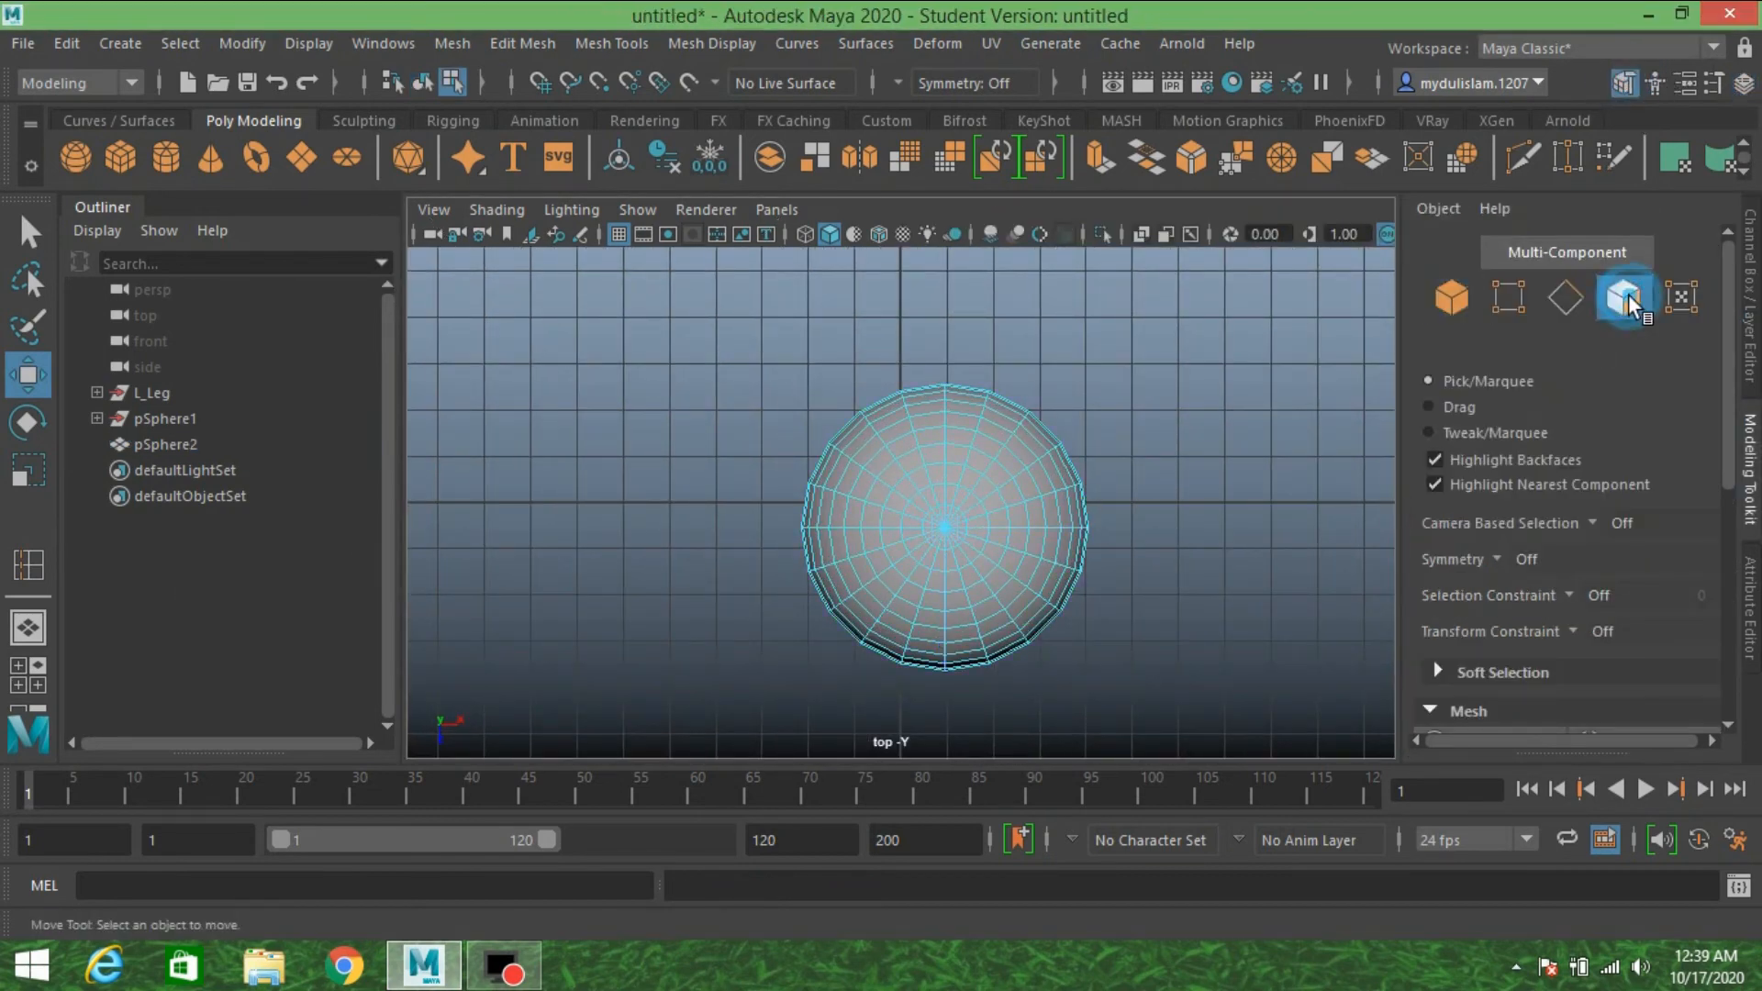
left_click_drag(605, 297, 939, 800)
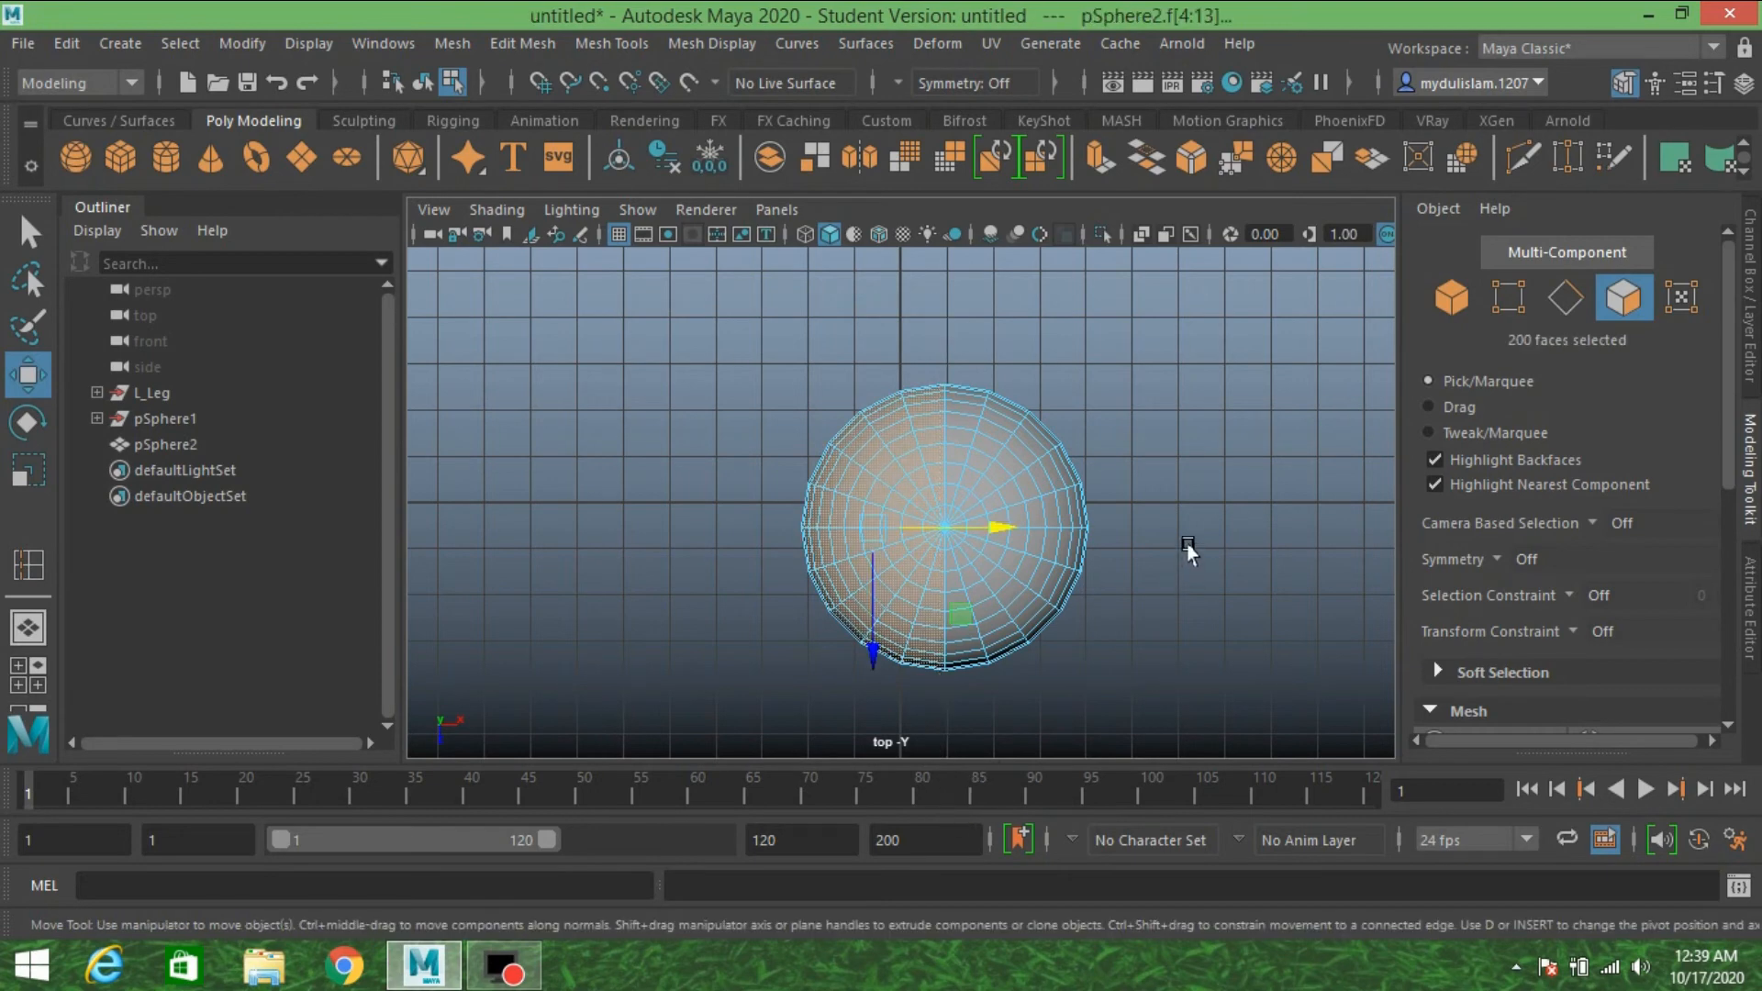
key("Delete")
key("space")
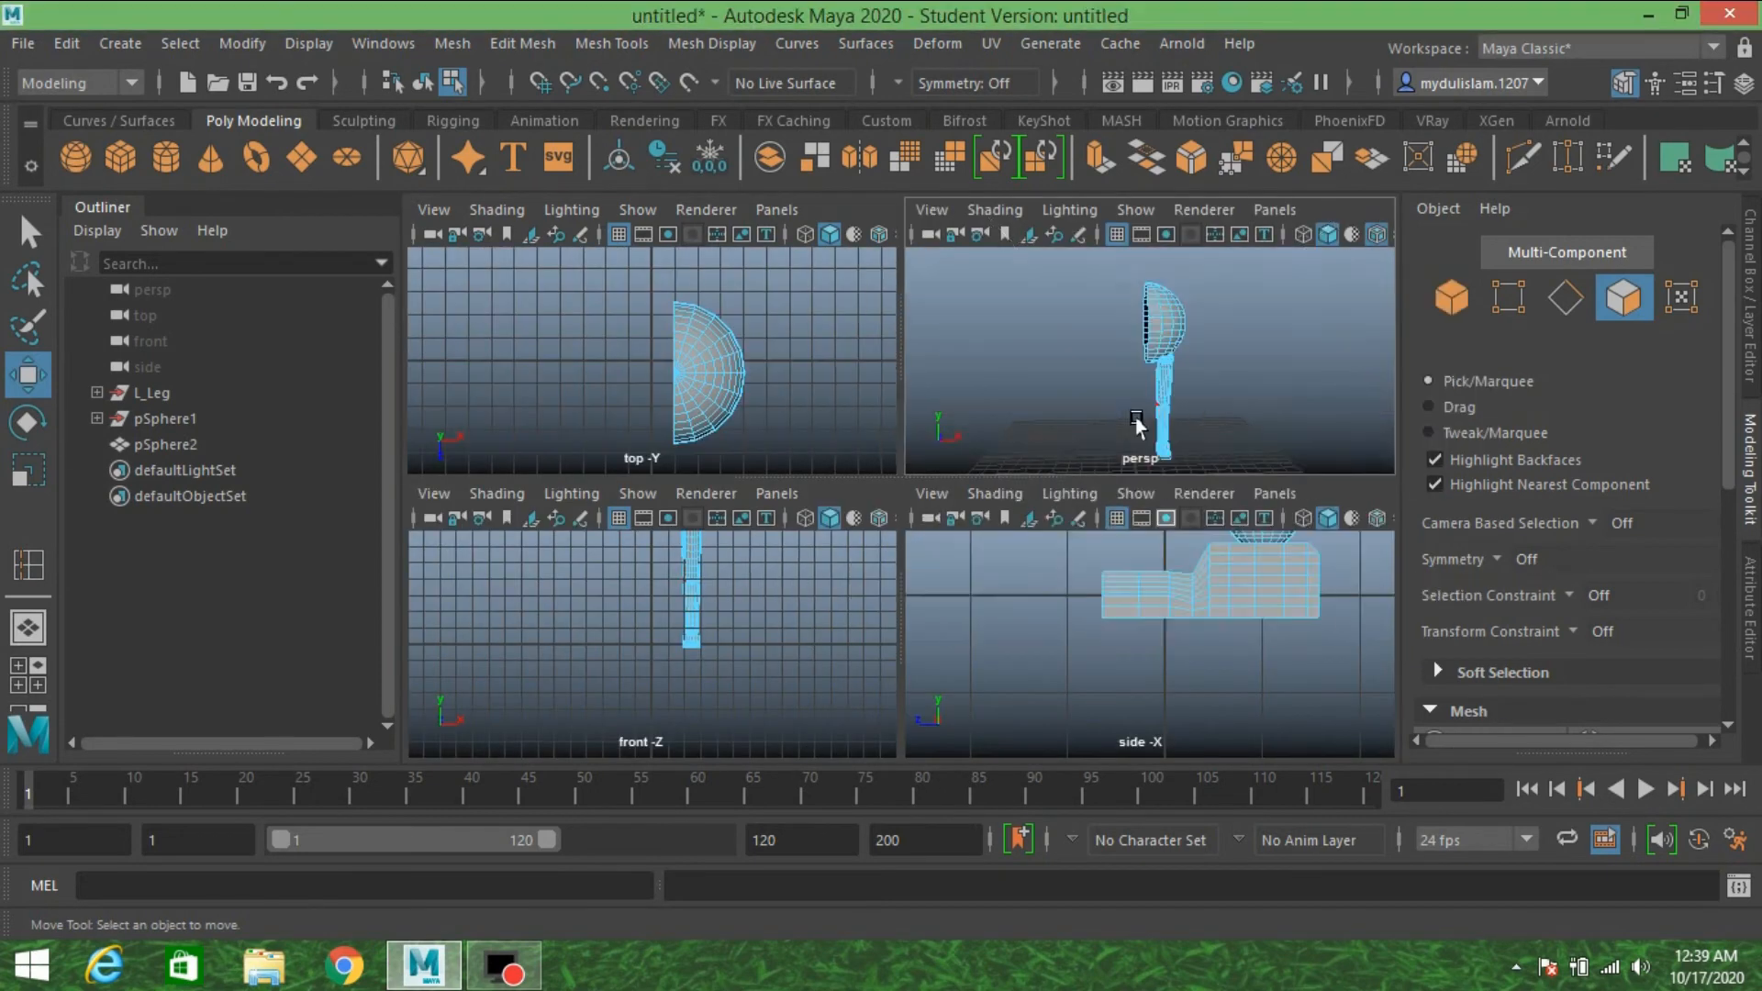
- Maximize the perspective view and return to object selection with the half-sphere and leg mesh selected
key("space")
mouse_move(1126, 499)
left_mouse_down("alt")
mouse_move(900, 500)
mouse_move(1117, 479)
mouse_move(1153, 487)
mouse_move(1054, 483)
mouse_move(1148, 499)
left_mouse_up("alt")
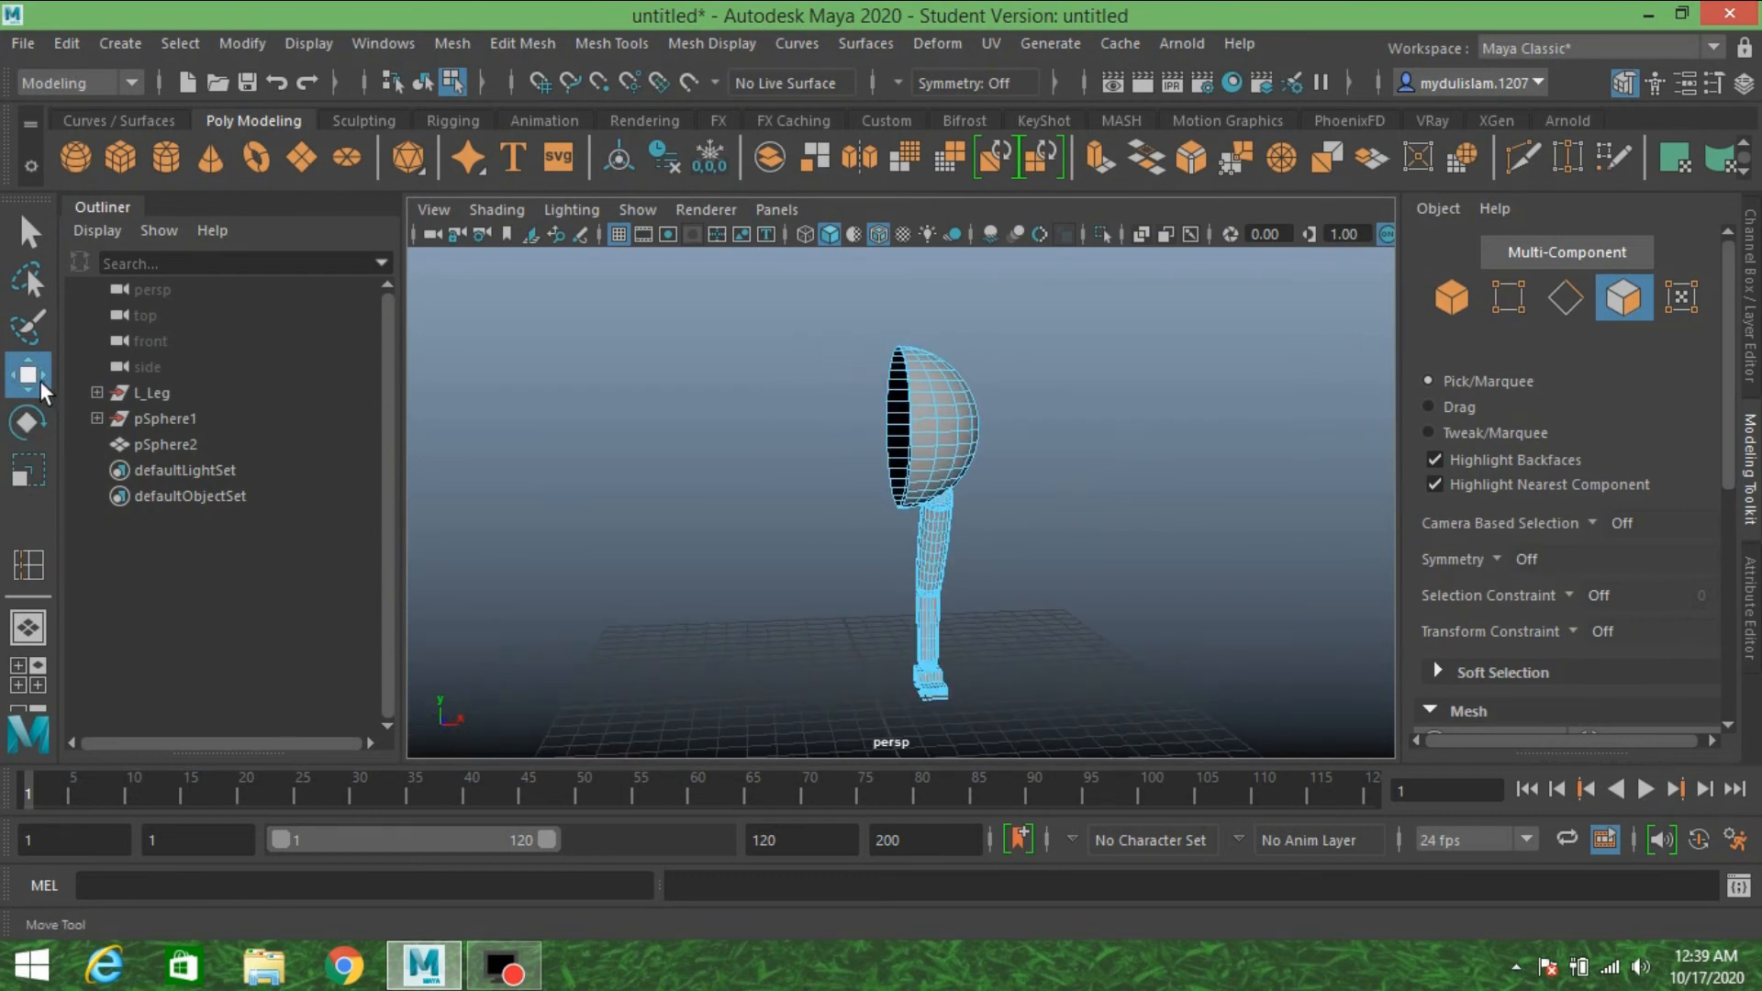
left_click(1451, 298)
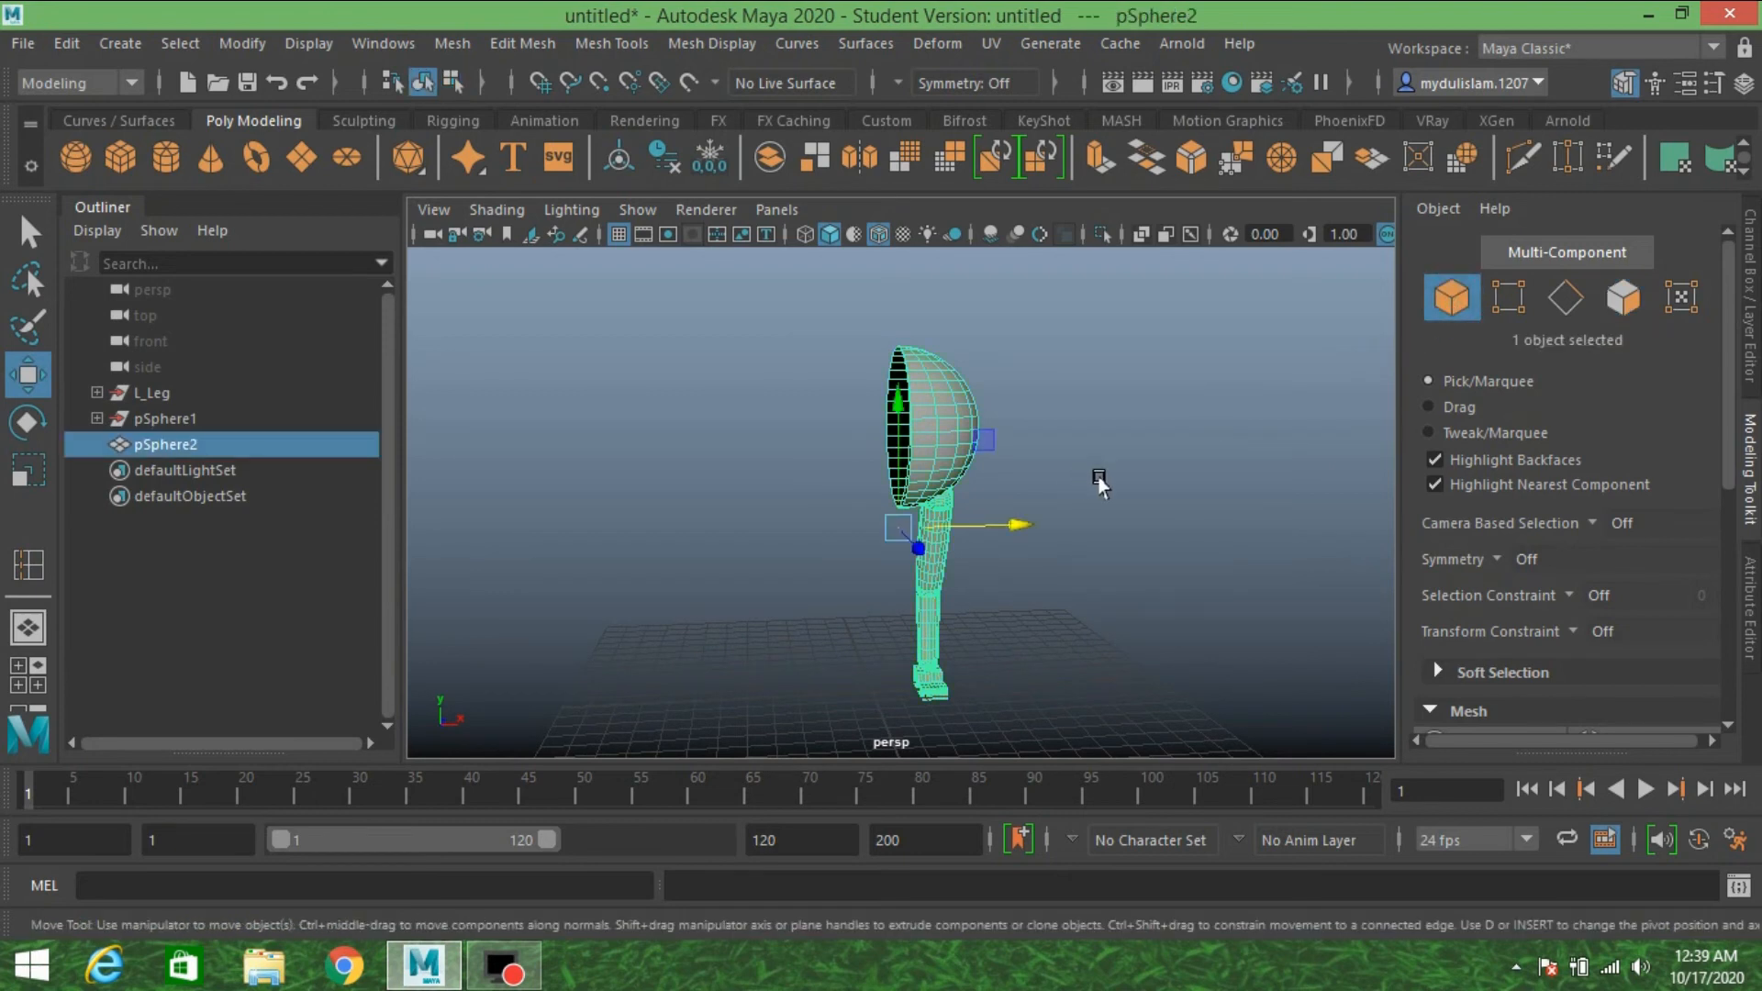
left_click_drag(1100, 486, 1113, 476, "alt")
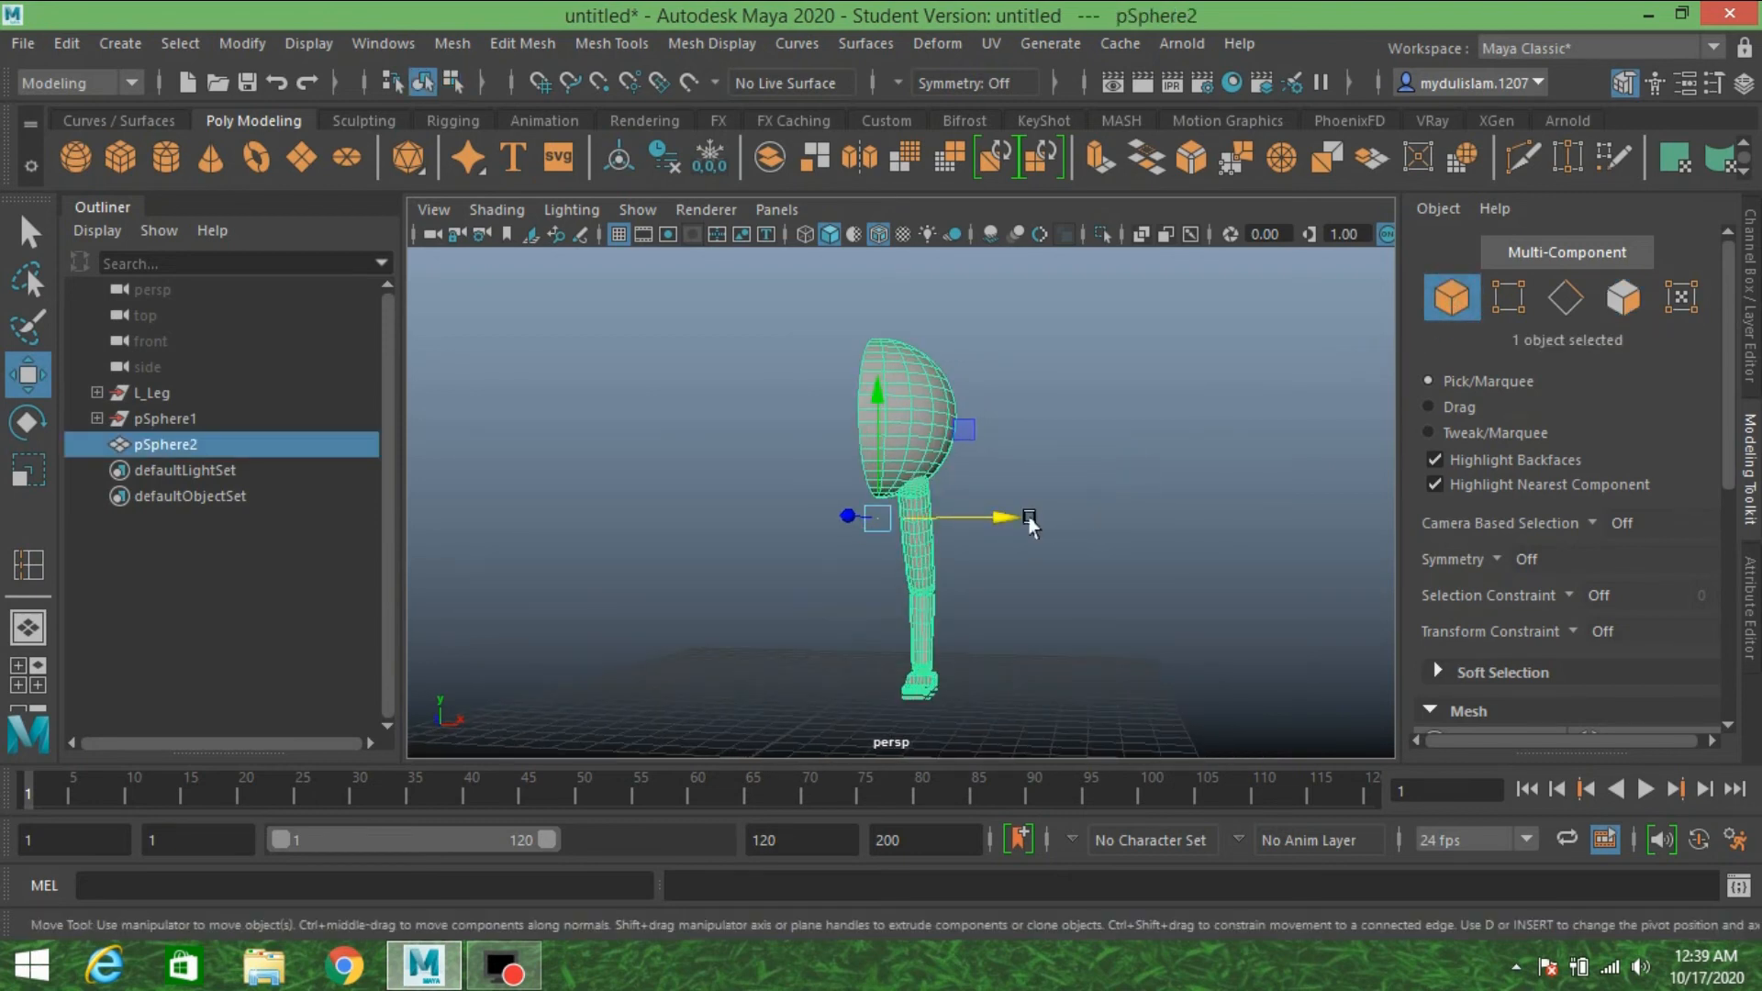
left_click_drag(995, 531, 1148, 539, "alt")
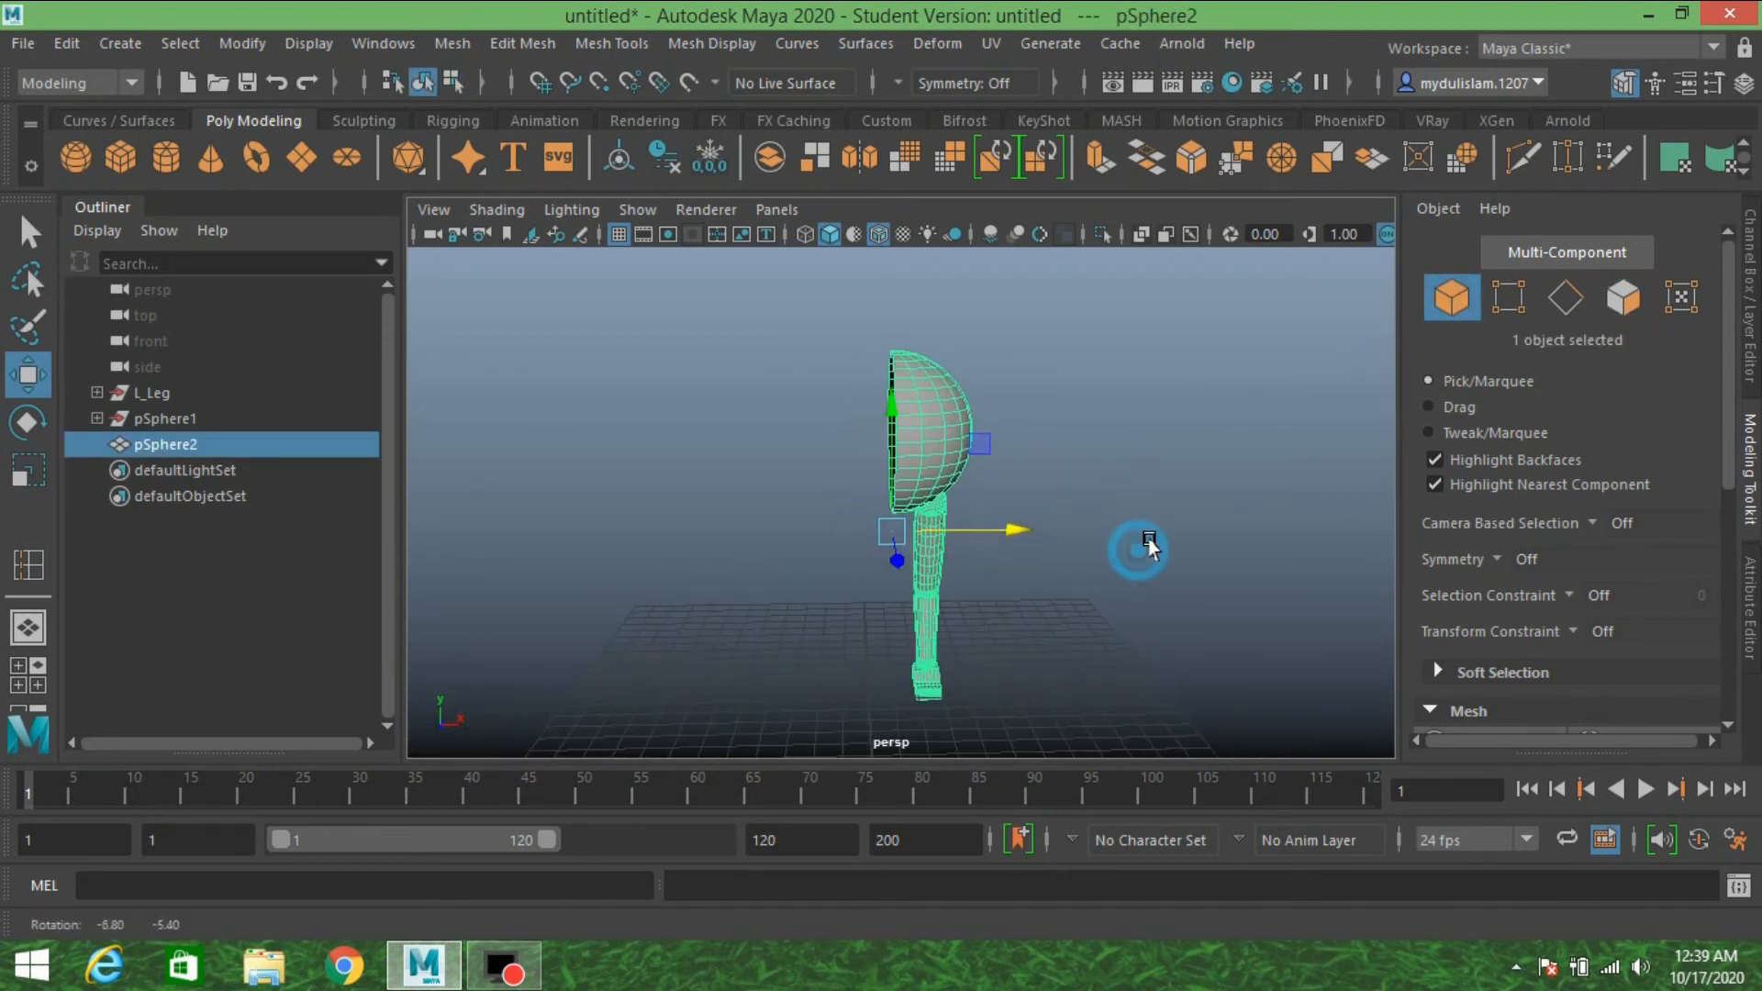
- Reset the Mirror options, turn off Cut Geometry, and set the geometry type to Copy and the mirror axis position to Object
left_click(452, 43)
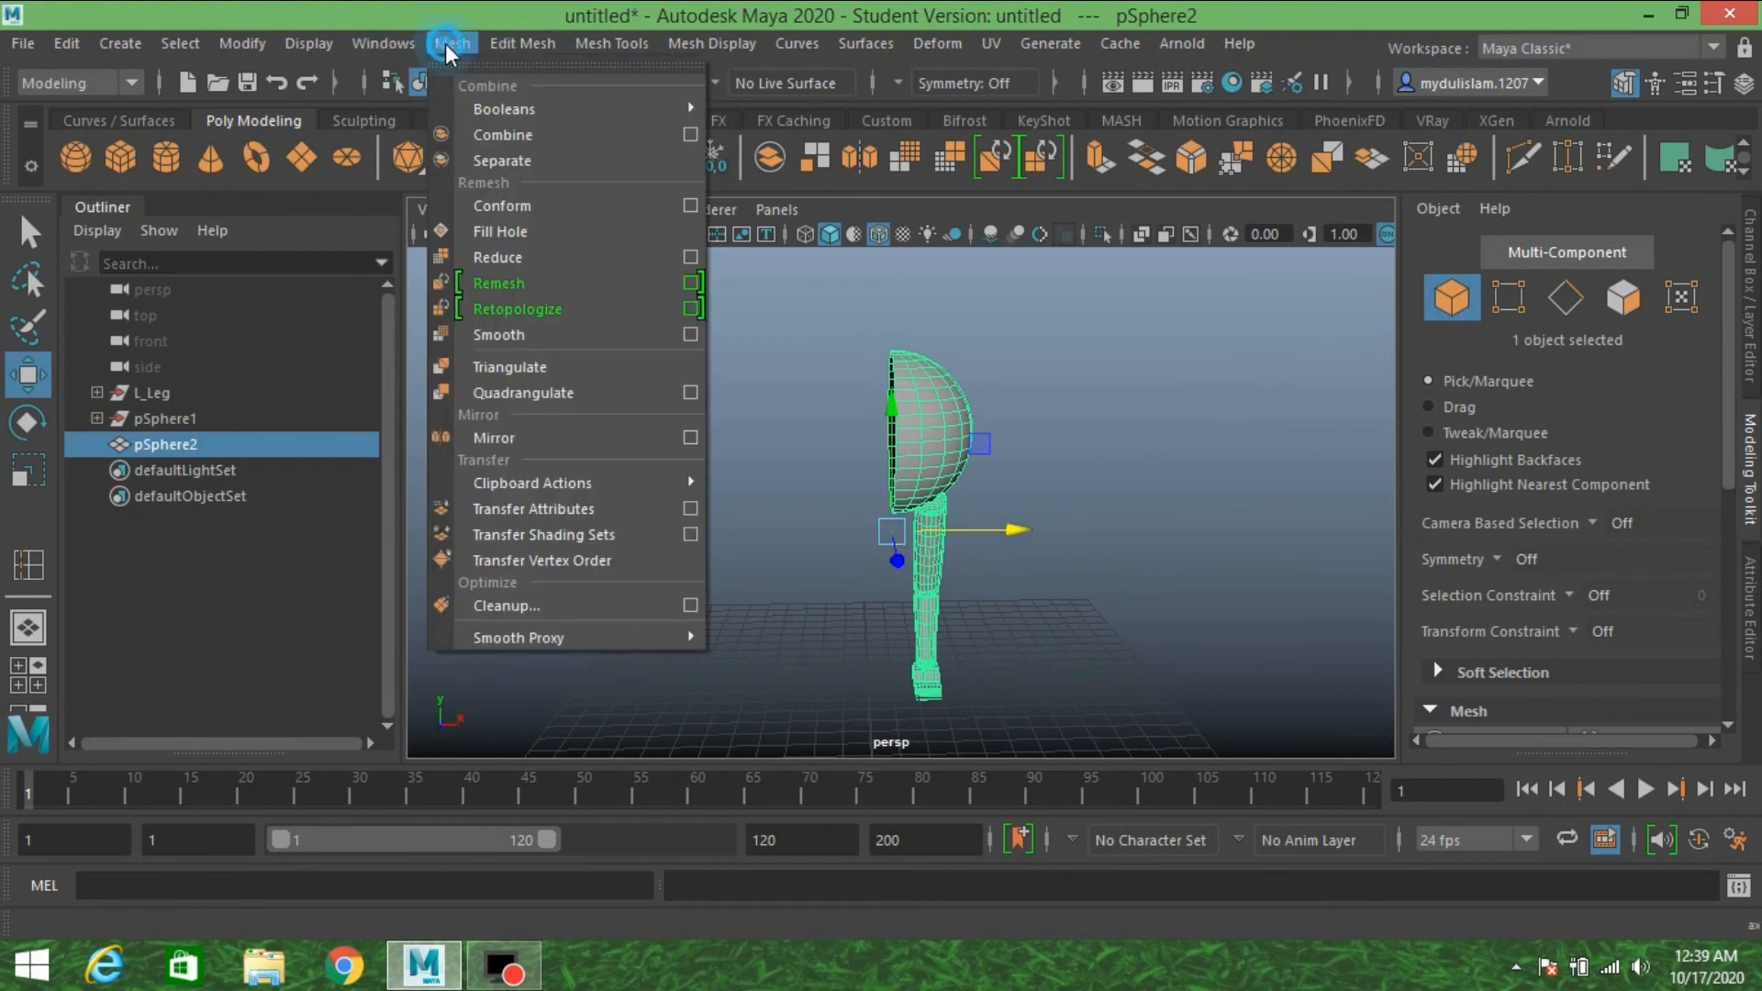
left_click(687, 439)
left_click(1047, 118)
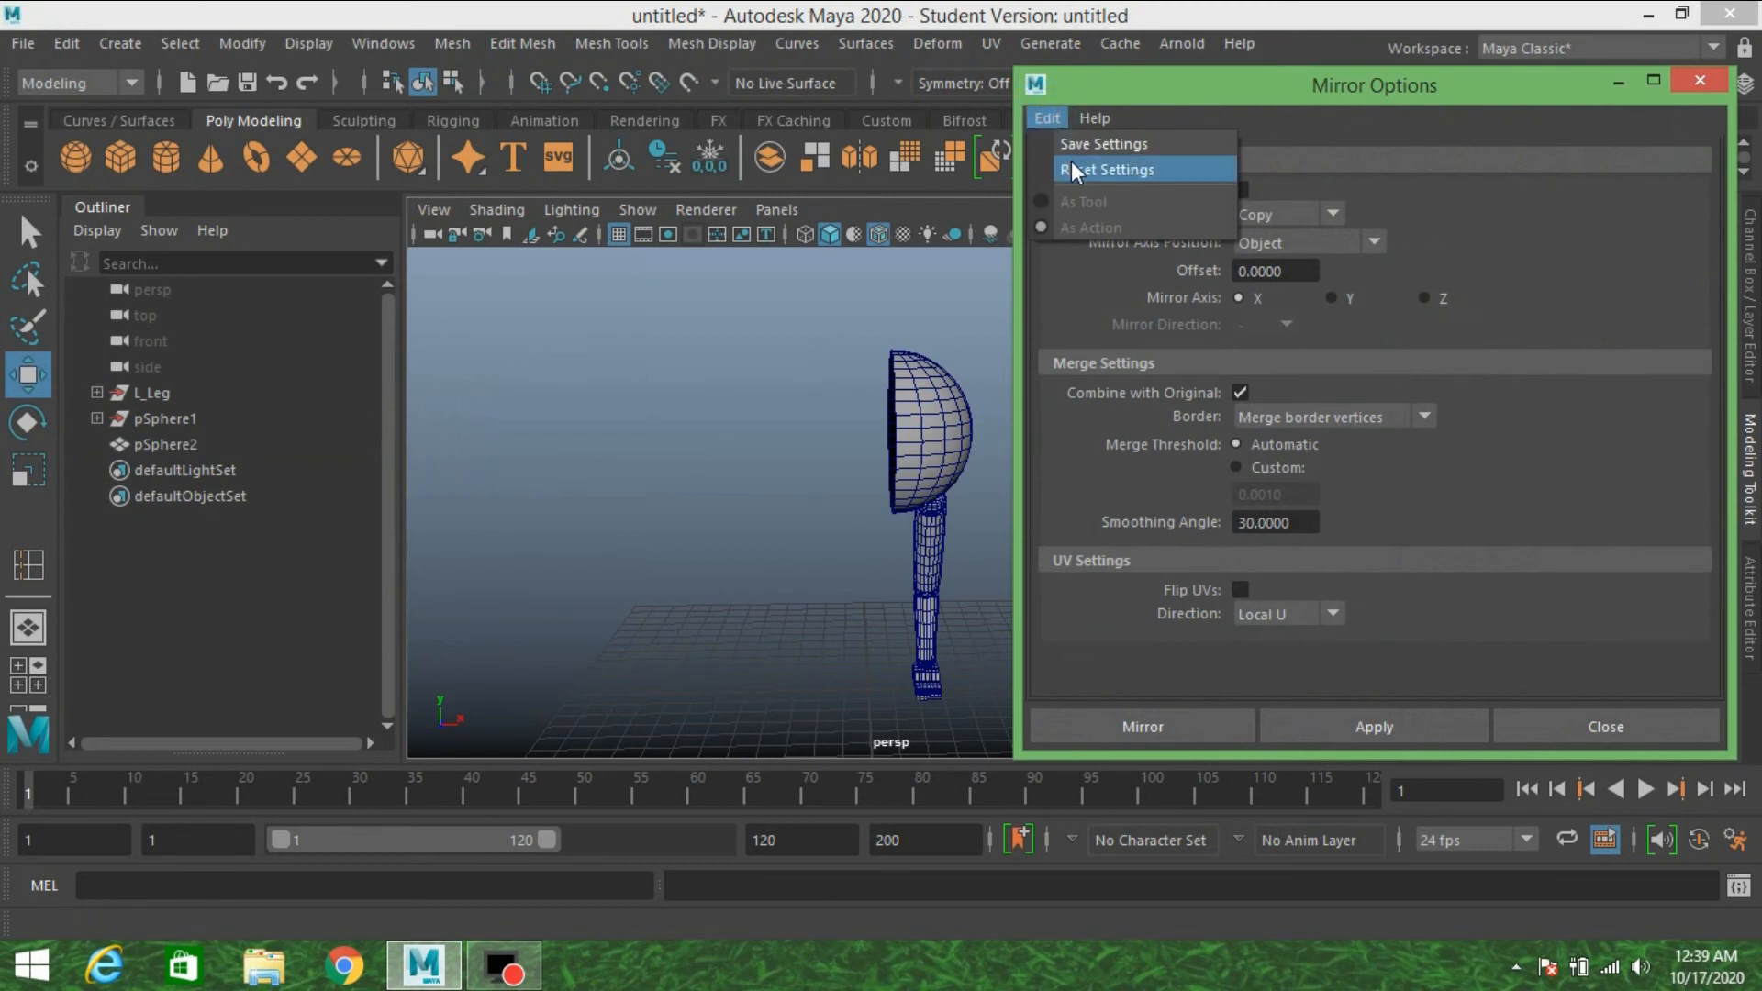
left_click(1071, 165)
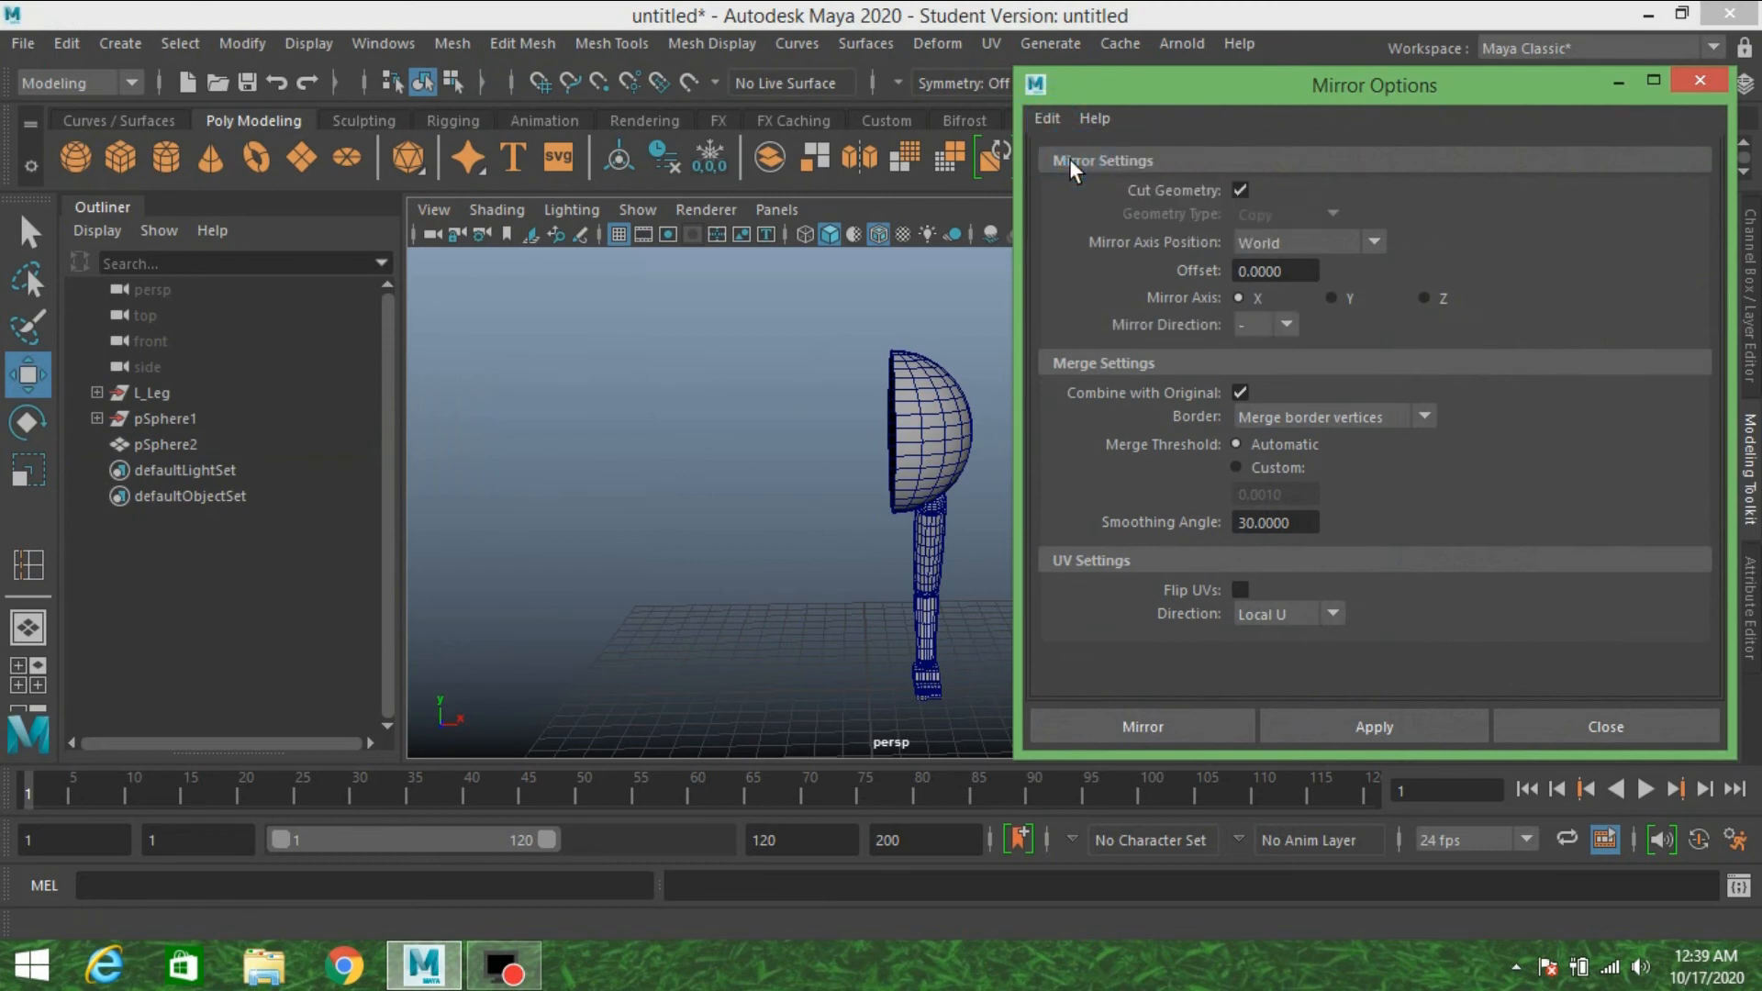
left_click(1241, 190)
left_click(1266, 218)
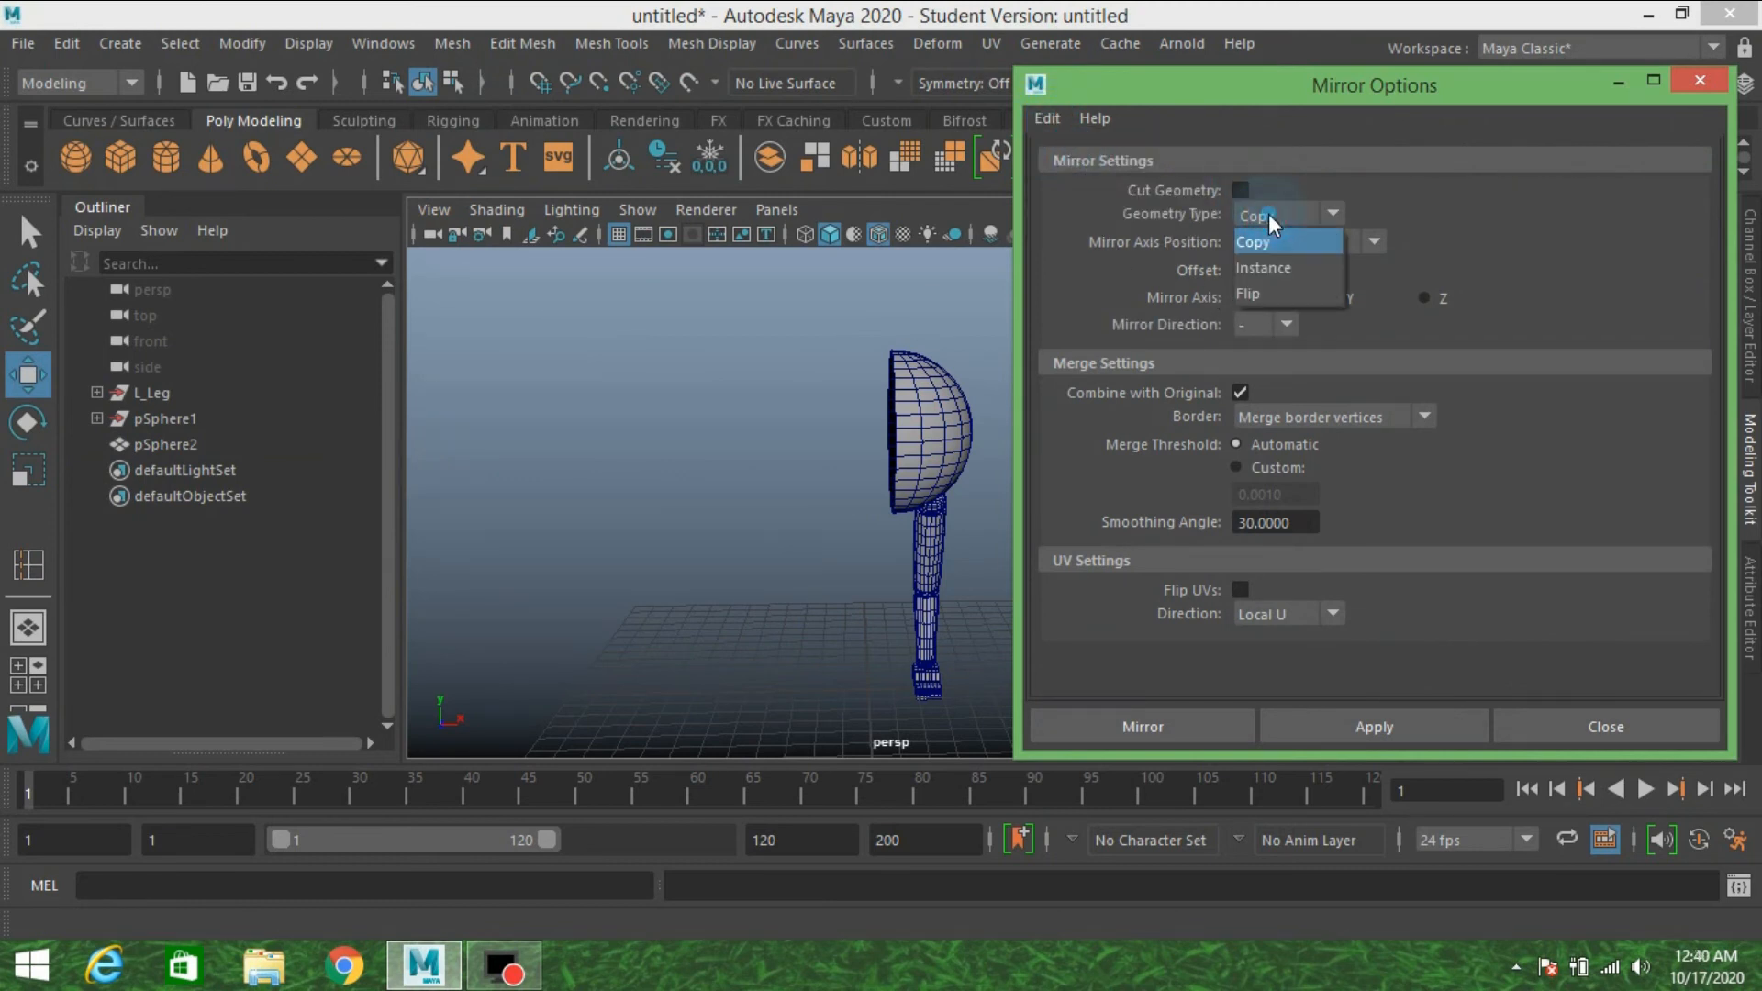
left_click(1266, 242)
left_click(1296, 244)
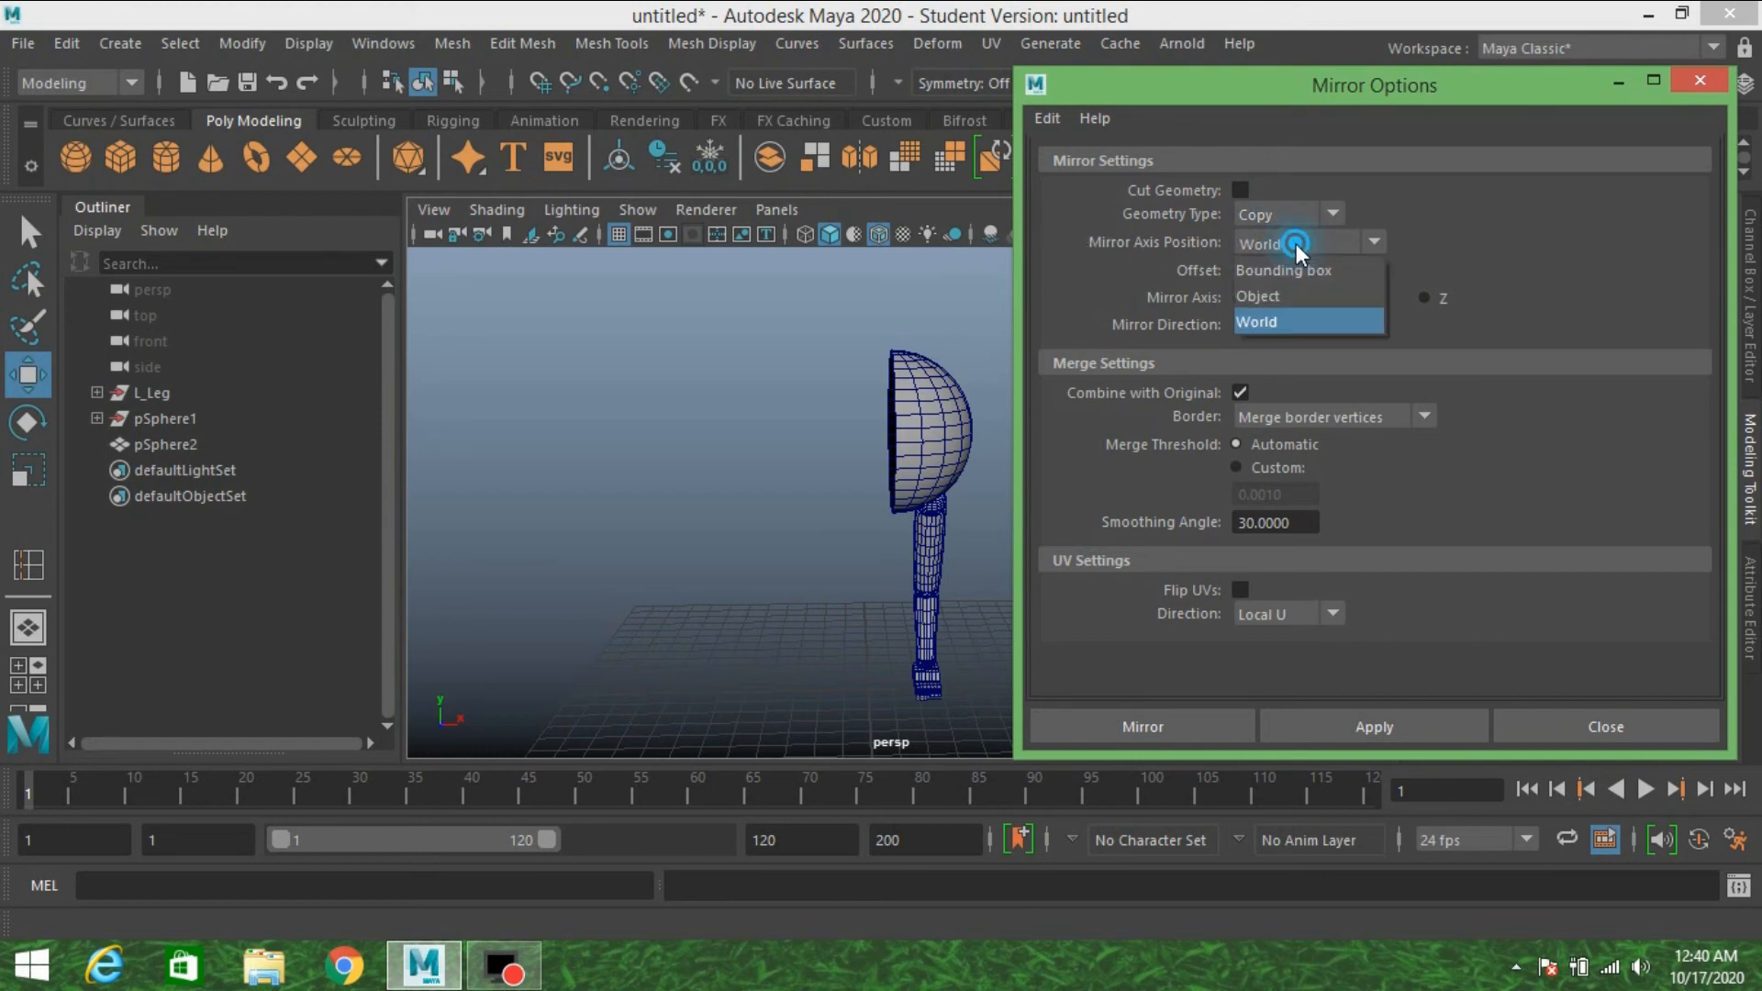
left_click(1301, 290)
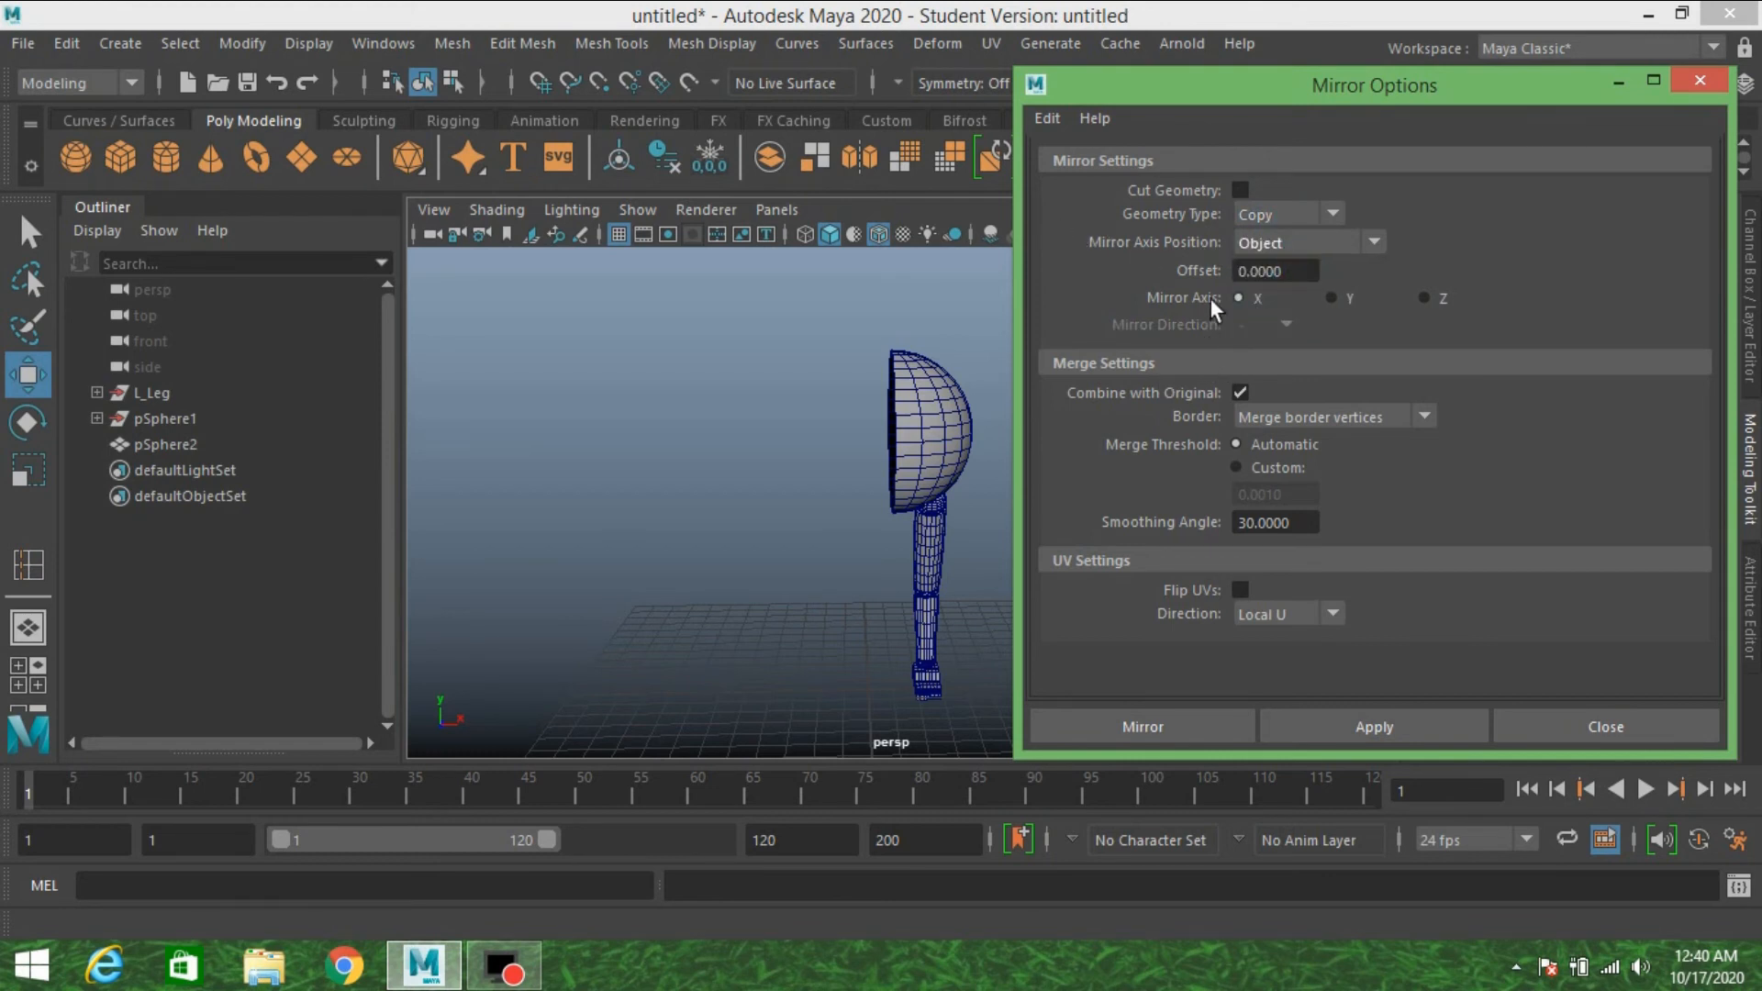
- Mirror the half-sphere and leg mesh across the X axis to complete the body with a second leg
left_click(1162, 723)
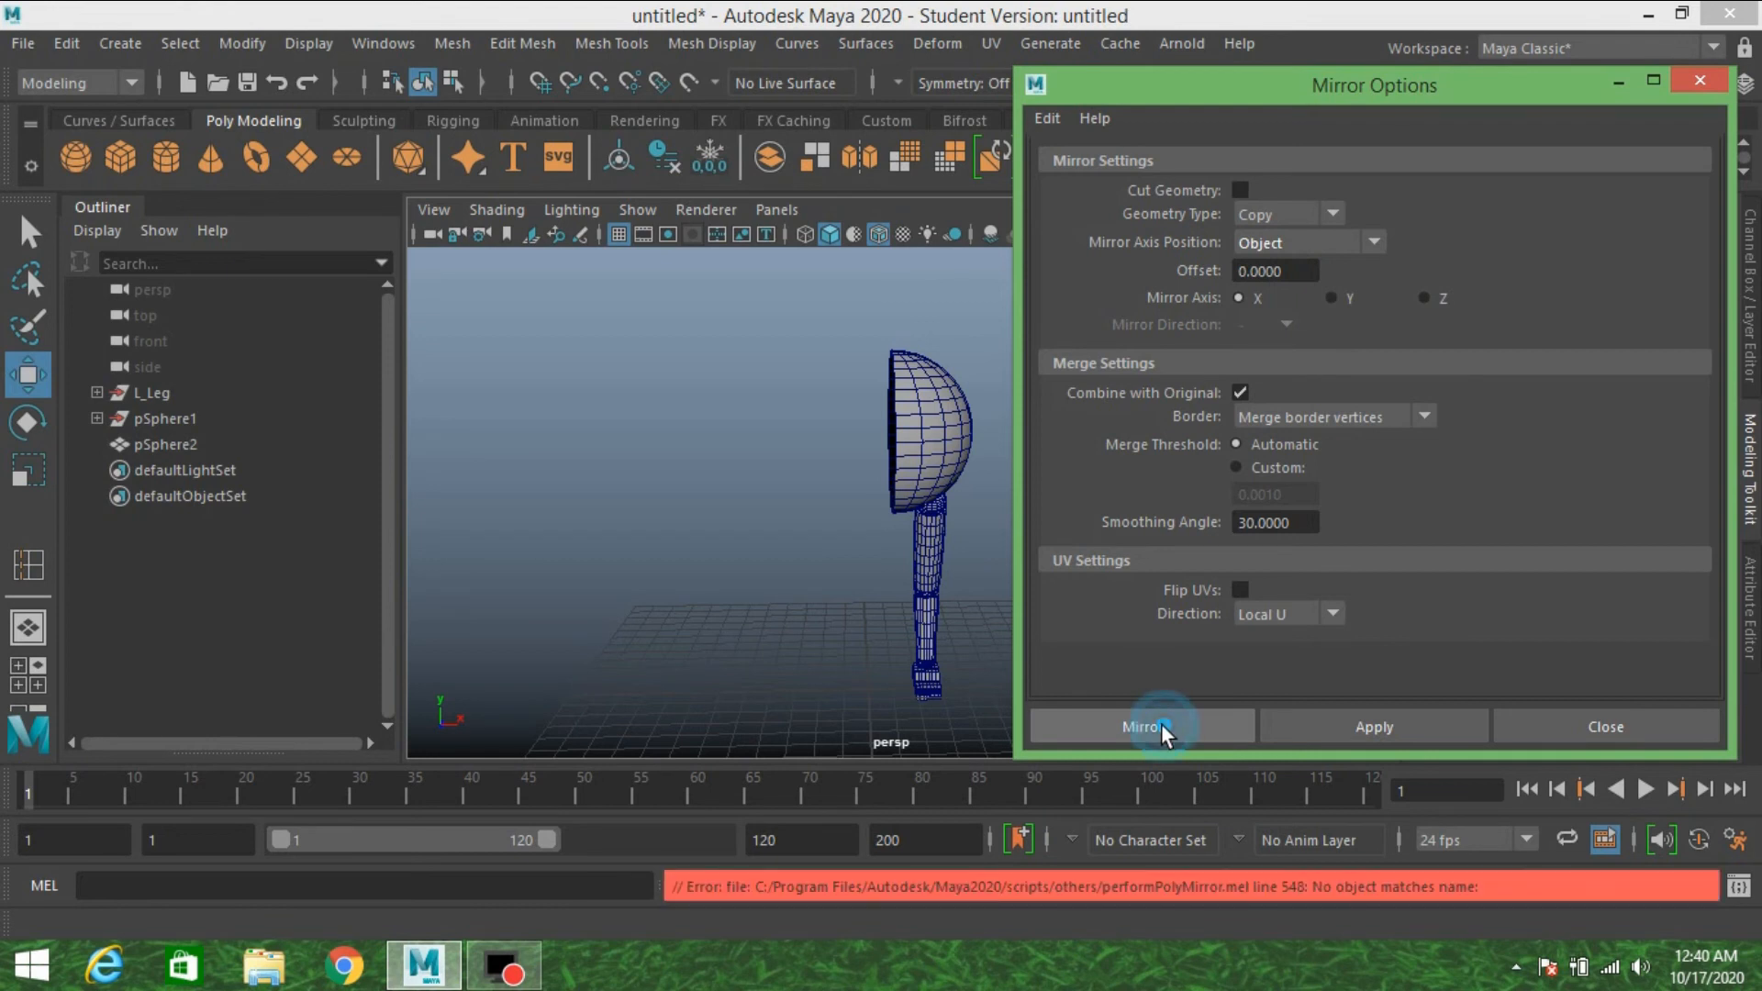
left_click(954, 478)
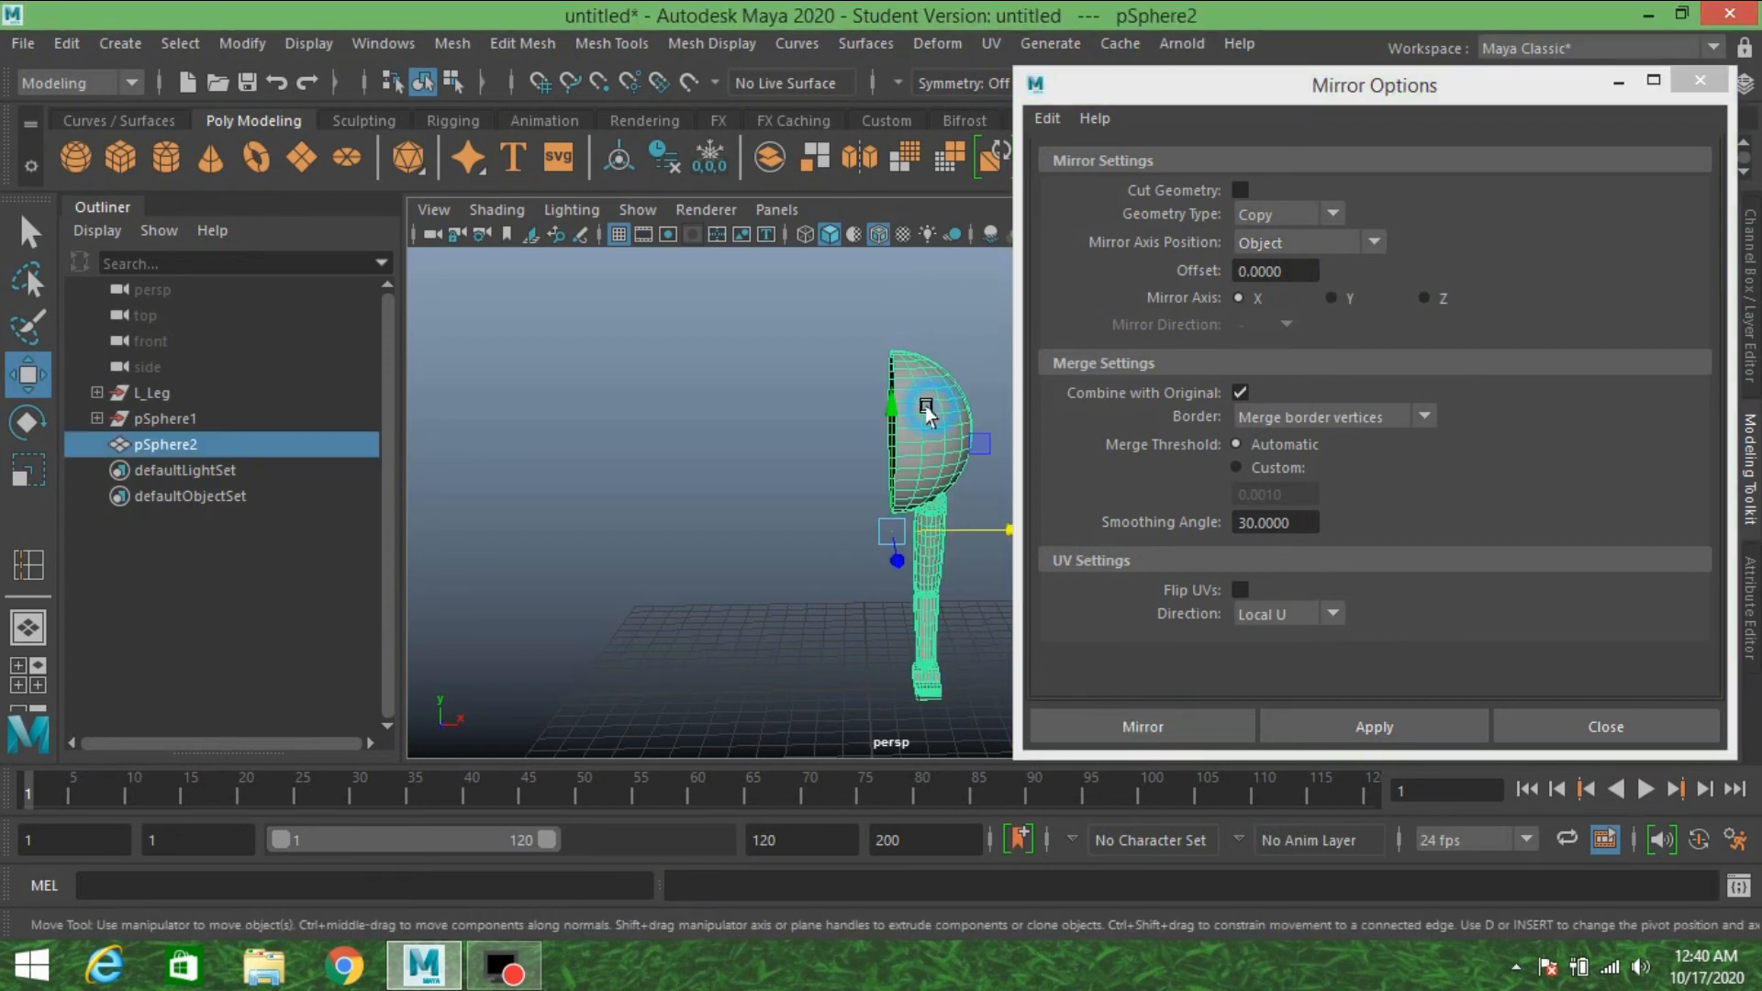
left_click(1202, 723)
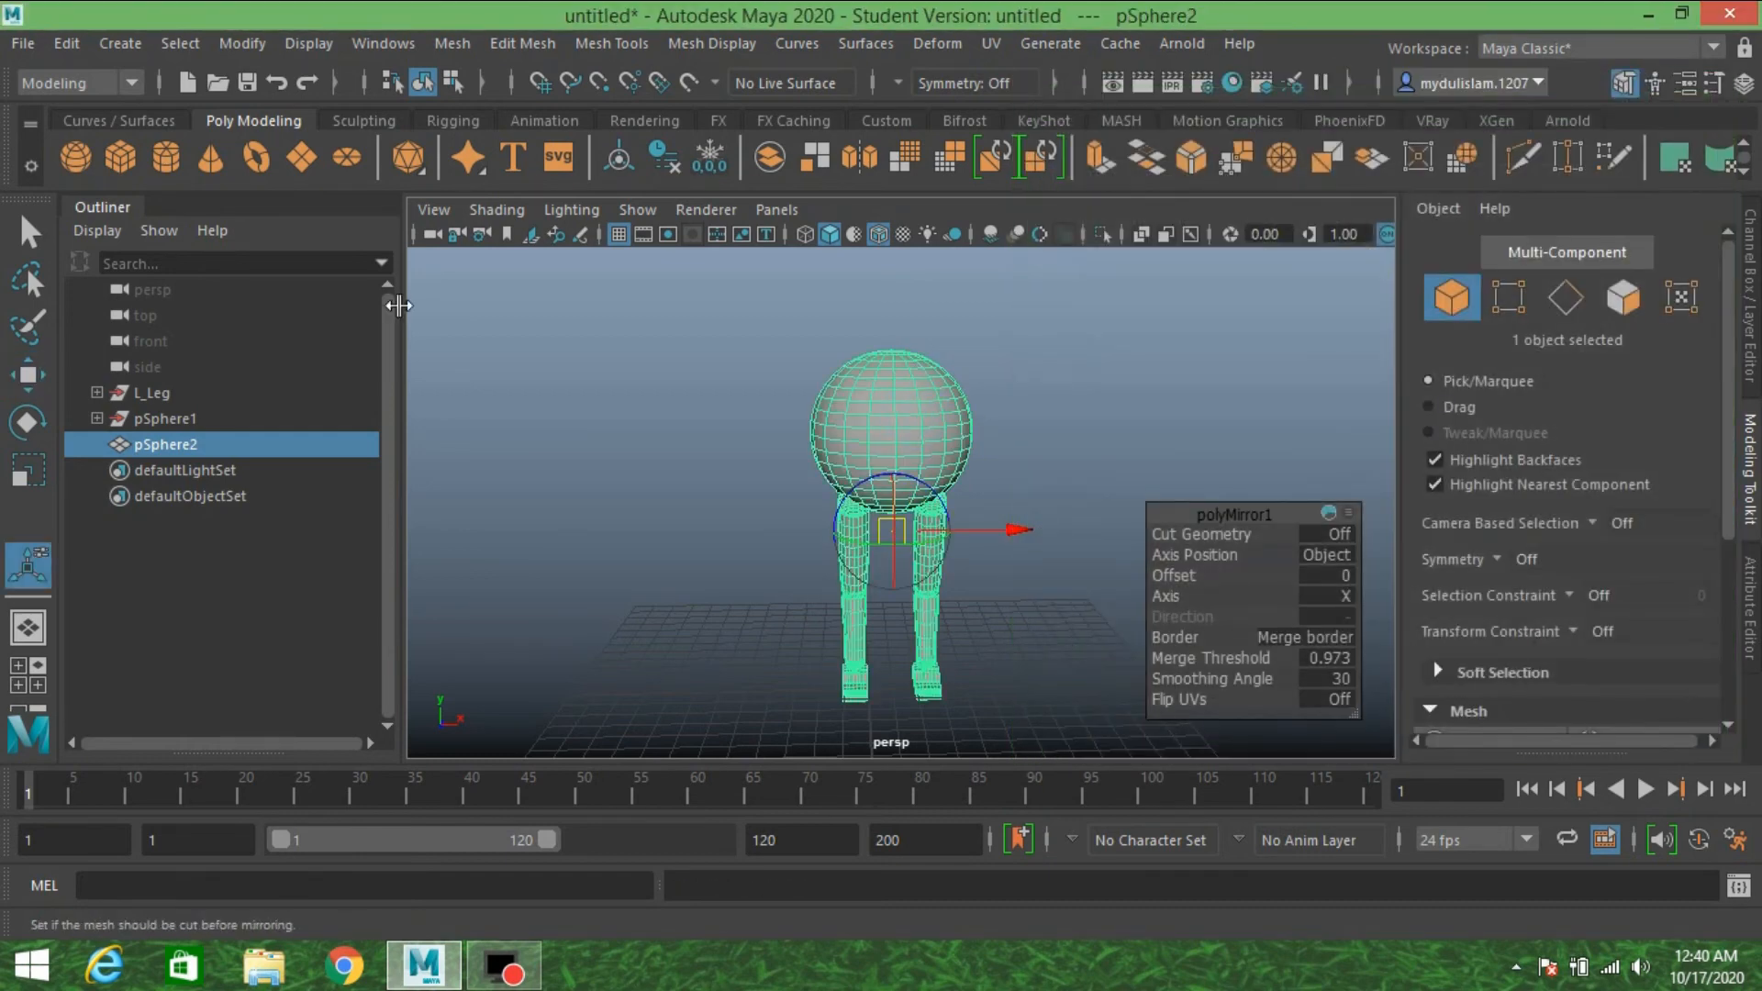
- Delete the construction history of the mirrored body mesh
left_click(70, 41)
mouse_move(310, 349)
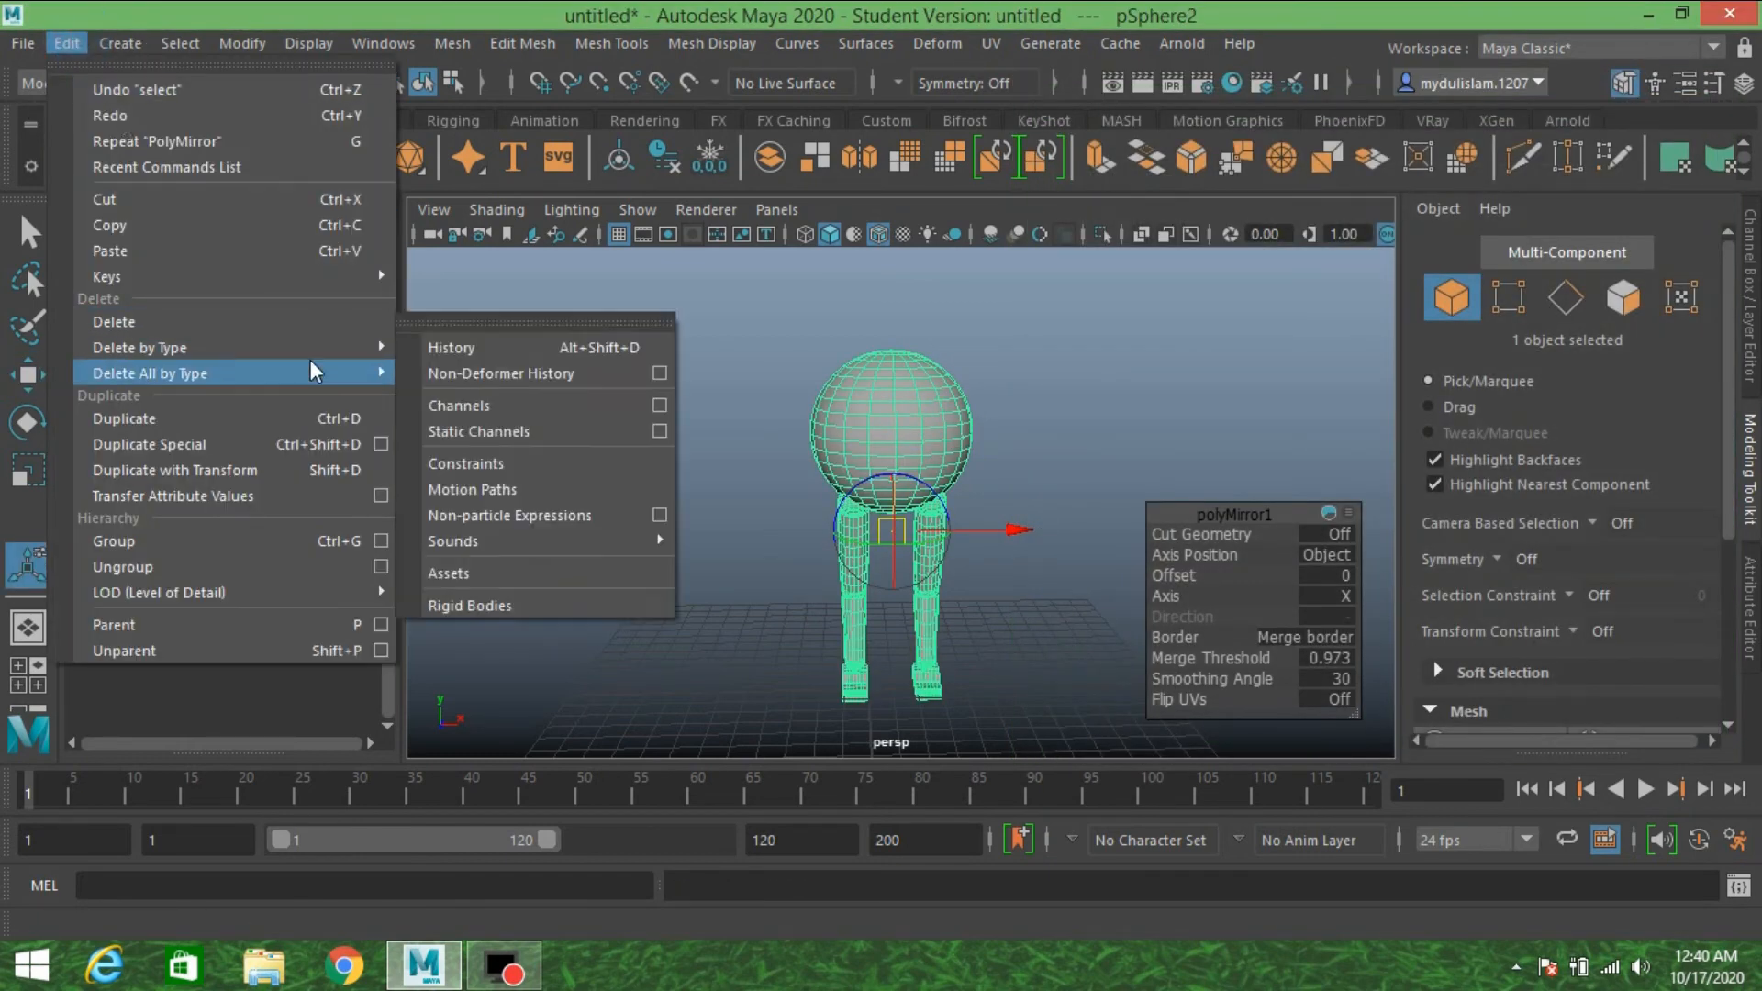
left_click(431, 347)
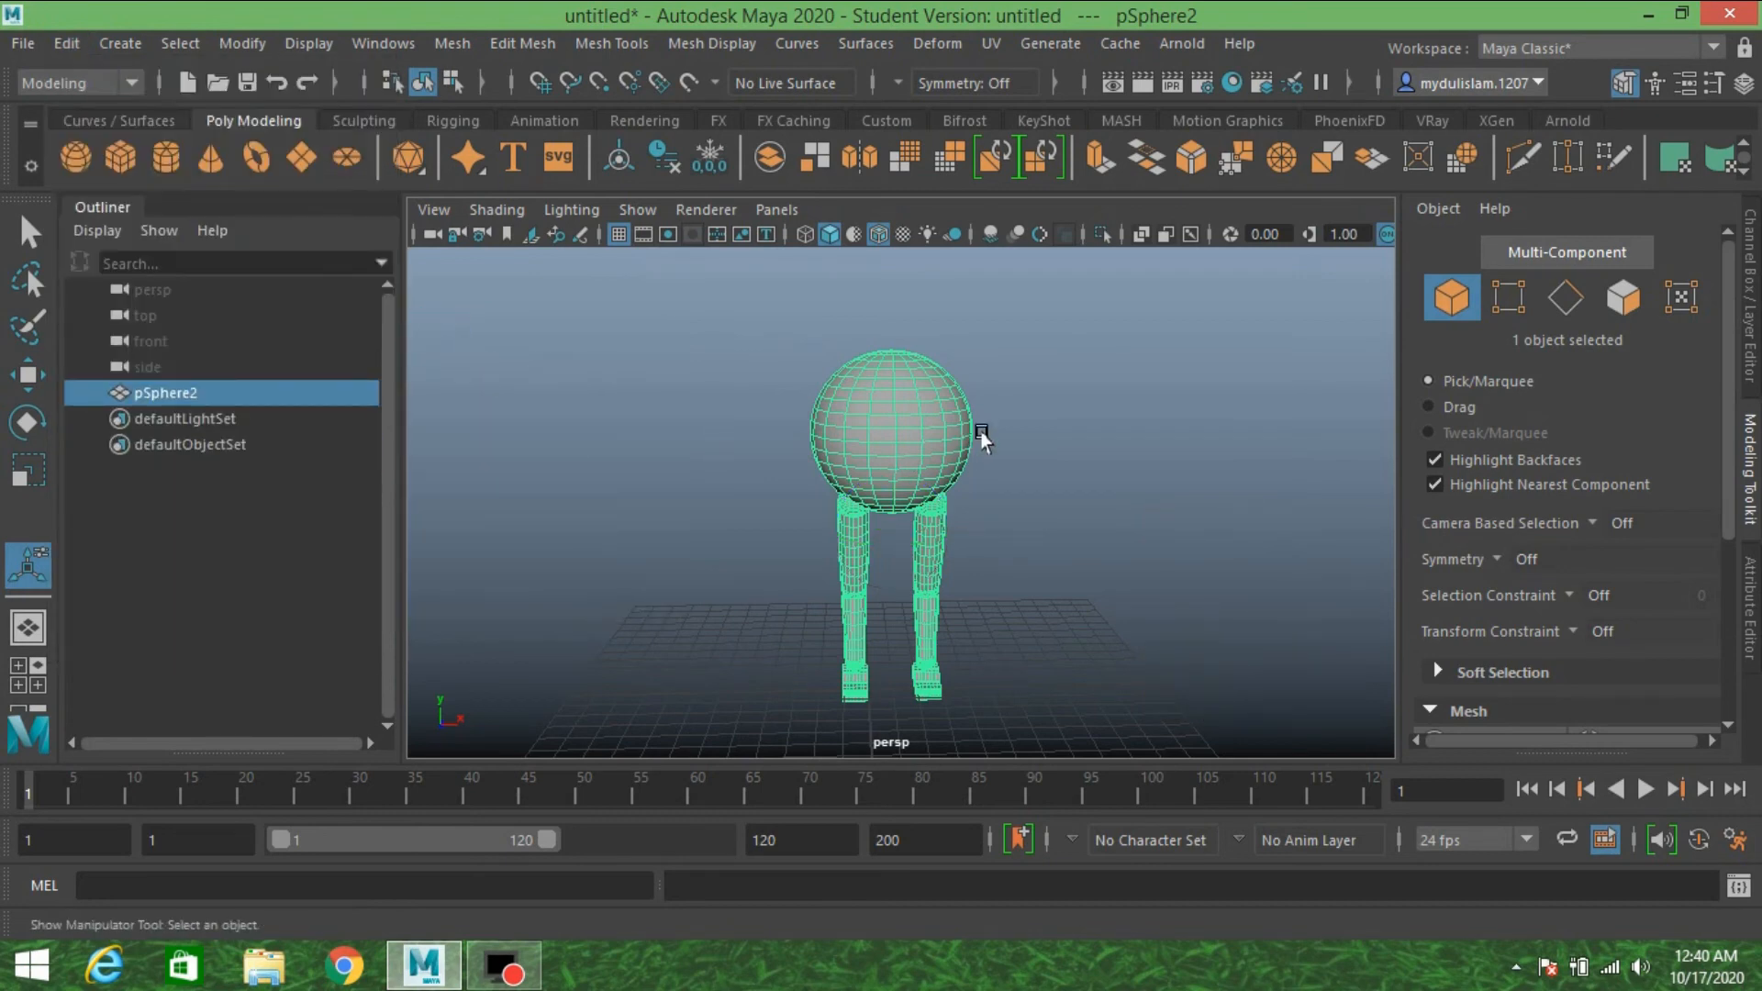
- Separate the mirrored body mesh into its individual pieces
left_click_drag(979, 432, 951, 385, "alt")
left_click(882, 396)
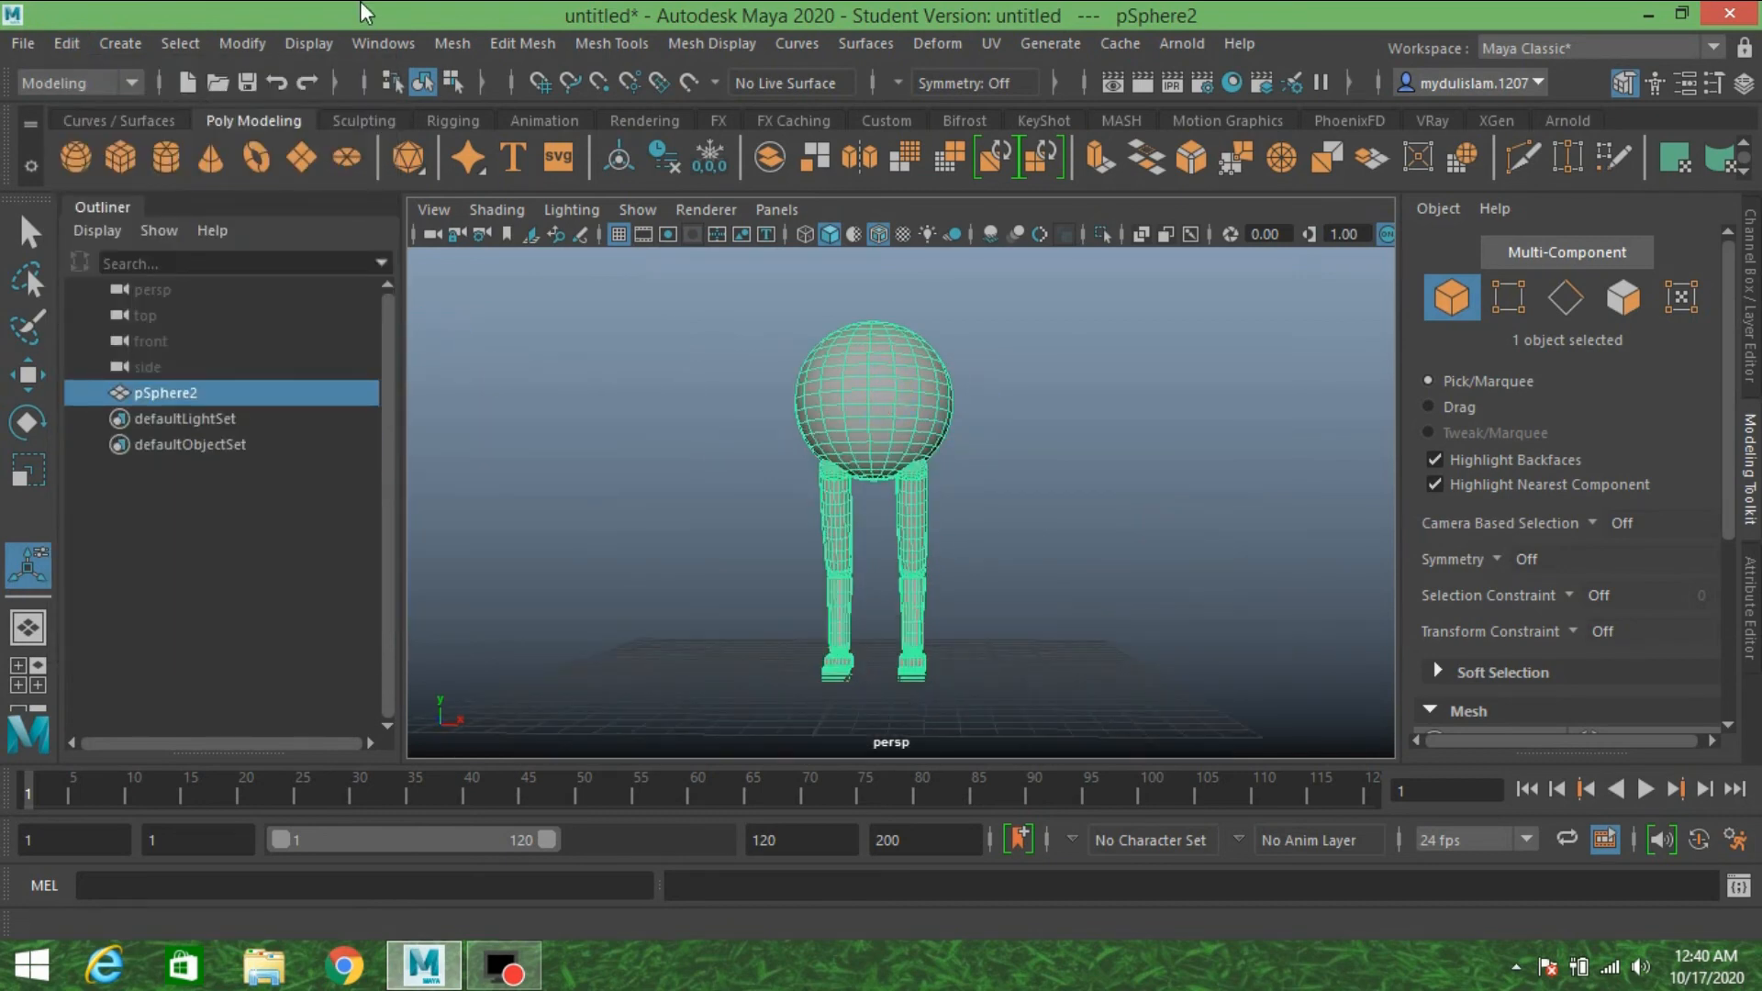
left_click(452, 44)
left_click(496, 162)
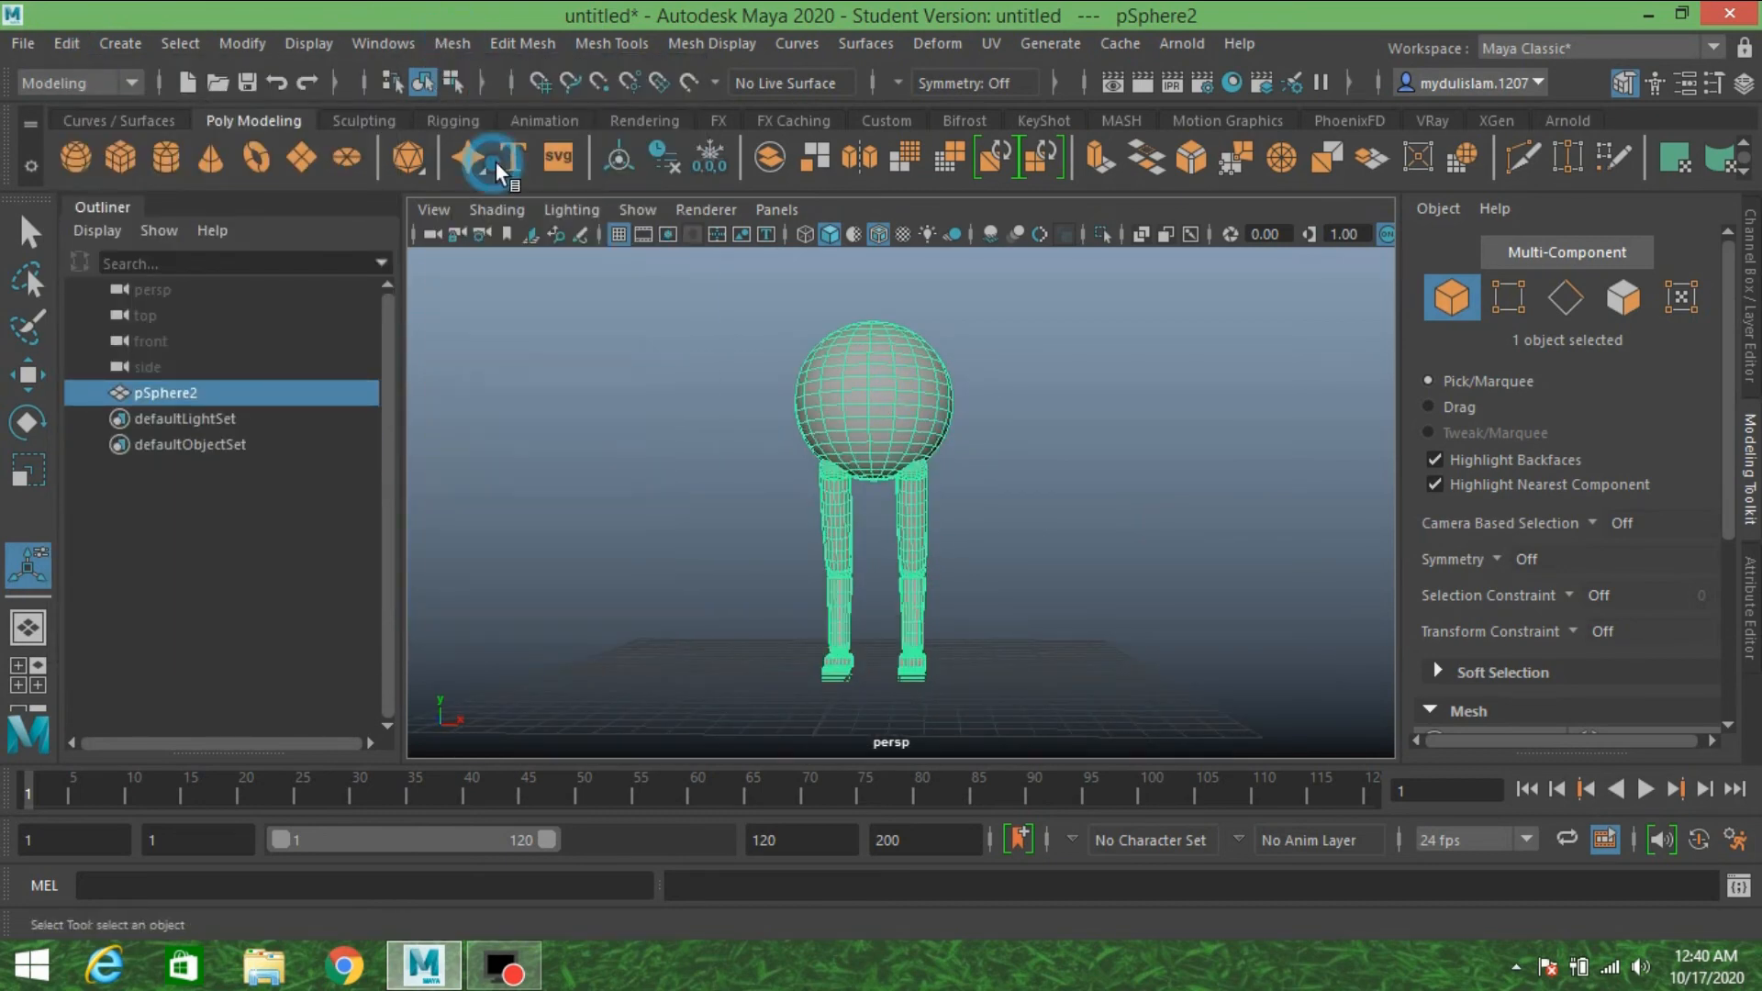
- Select all pieces of the character's left leg, from the hip joint to the foot, and combine them into one mesh
left_click_drag(934, 389, 917, 420, "alt")
middle_click_drag(917, 421, 915, 419, "alt")
scroll(915, 419, "up", 6)
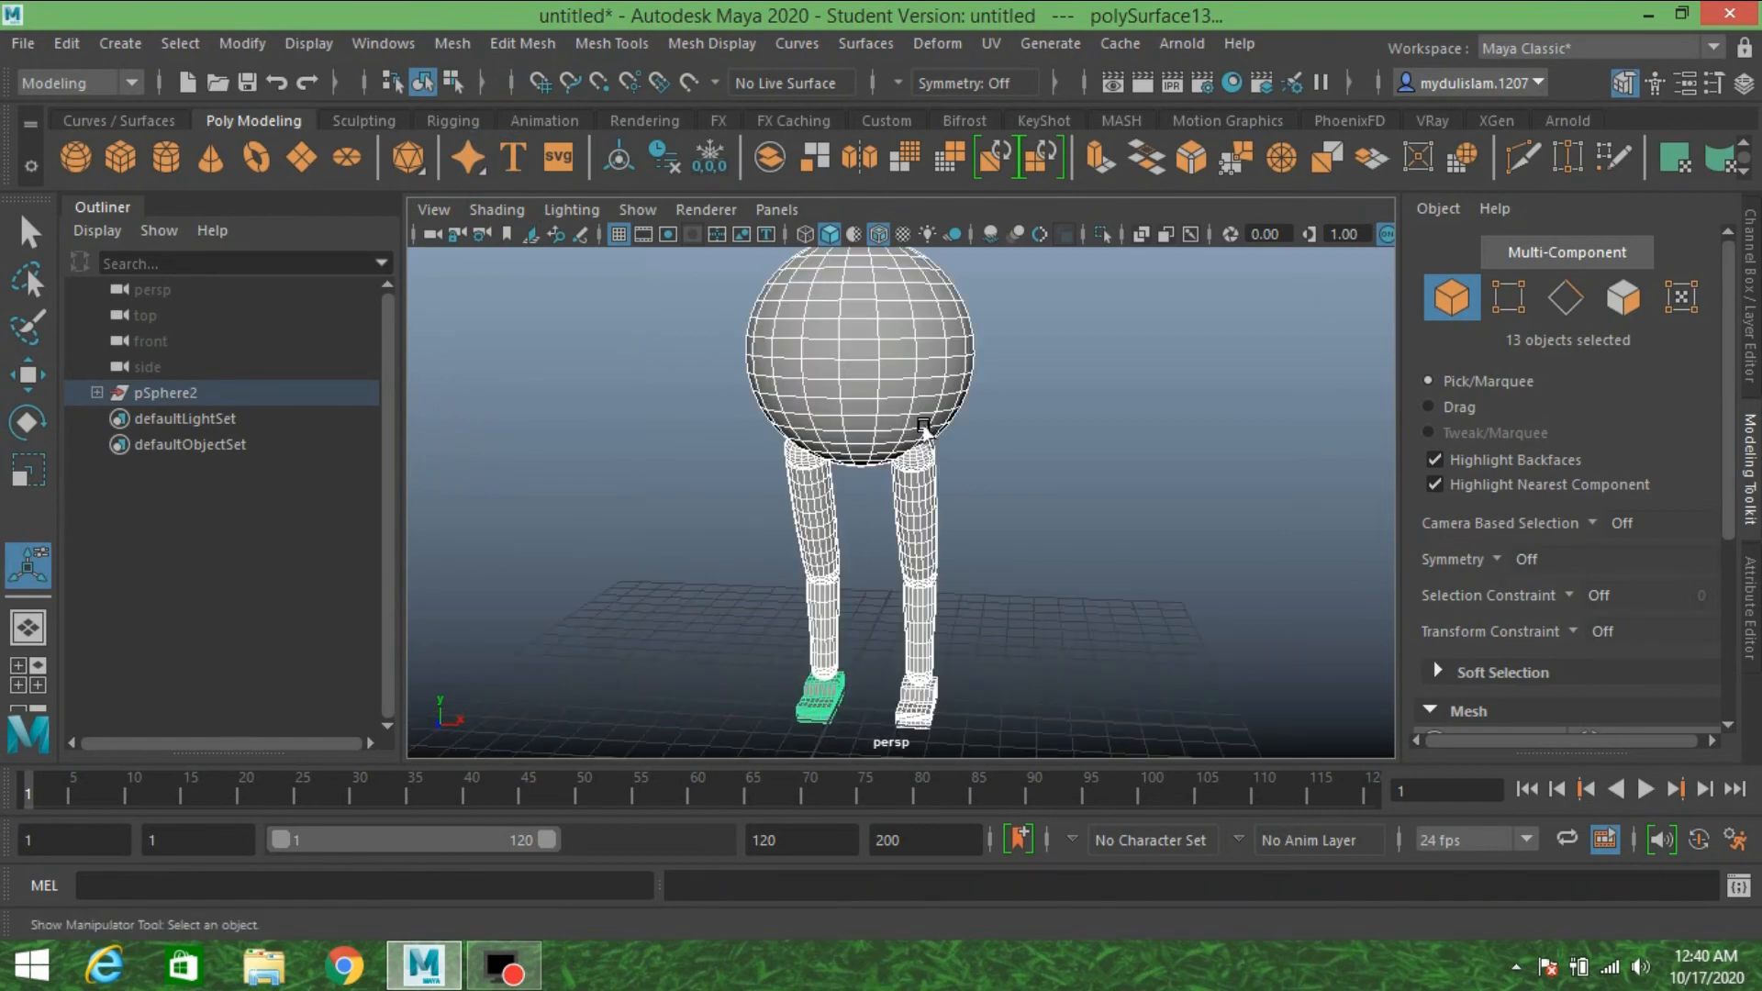
left_click(29, 232)
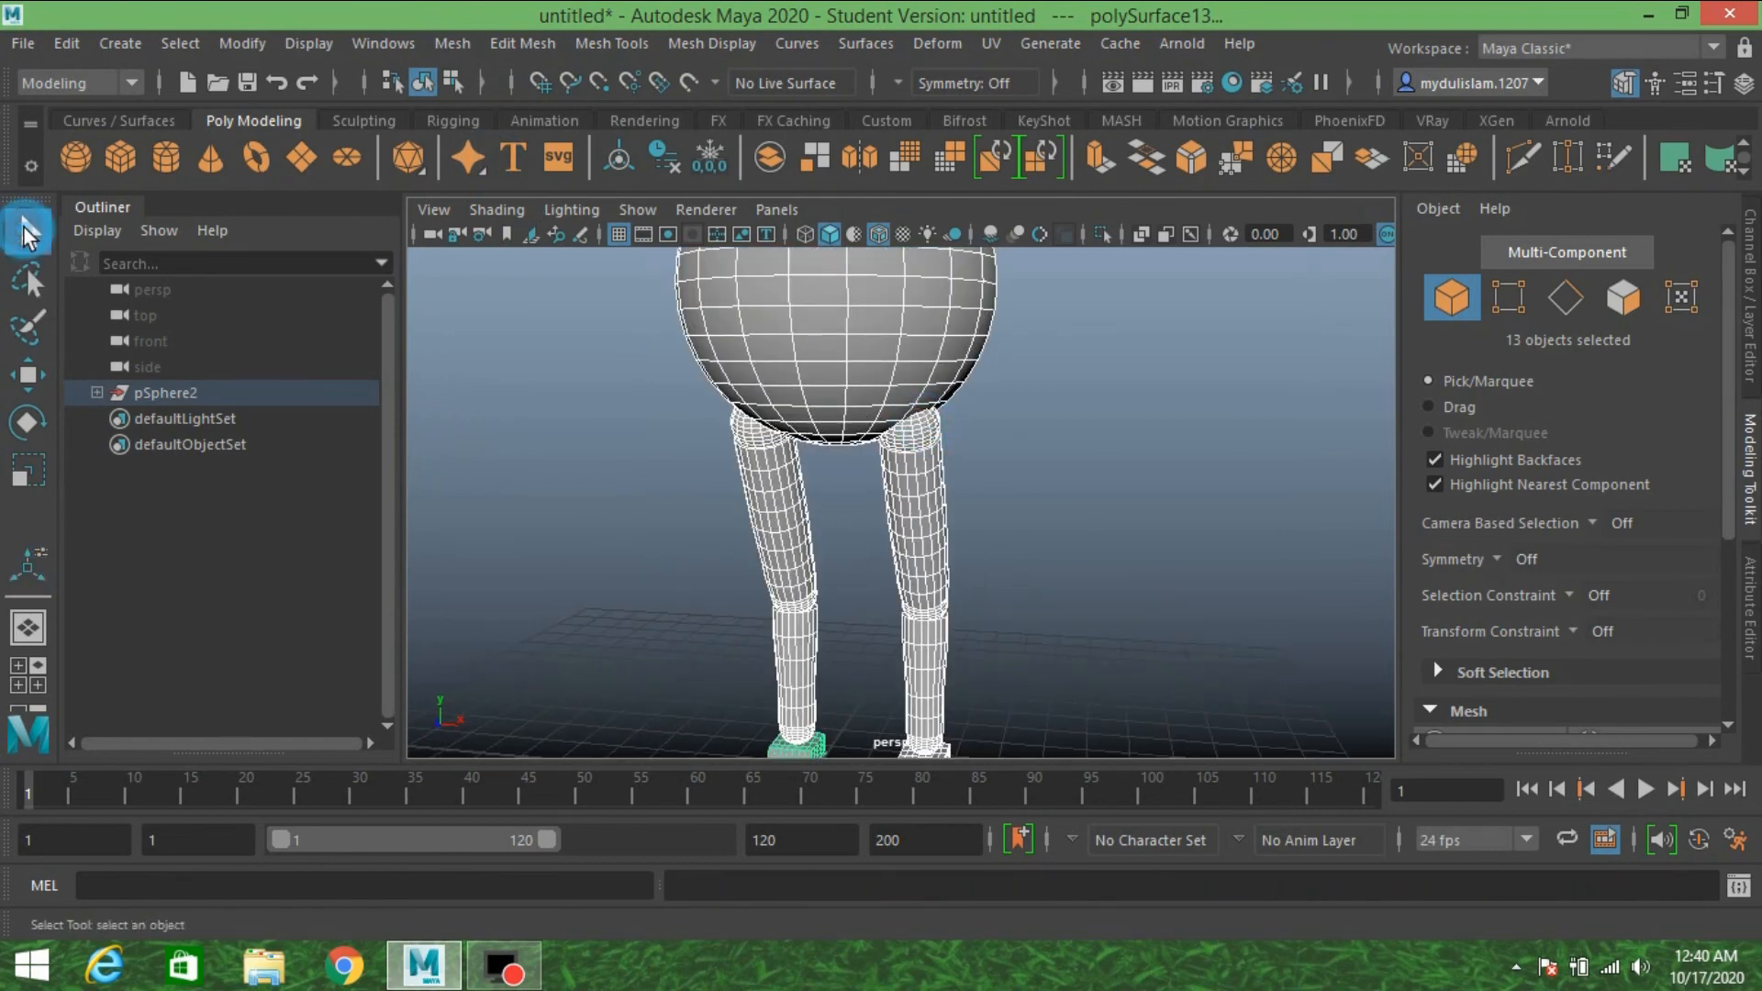
left_click(926, 447)
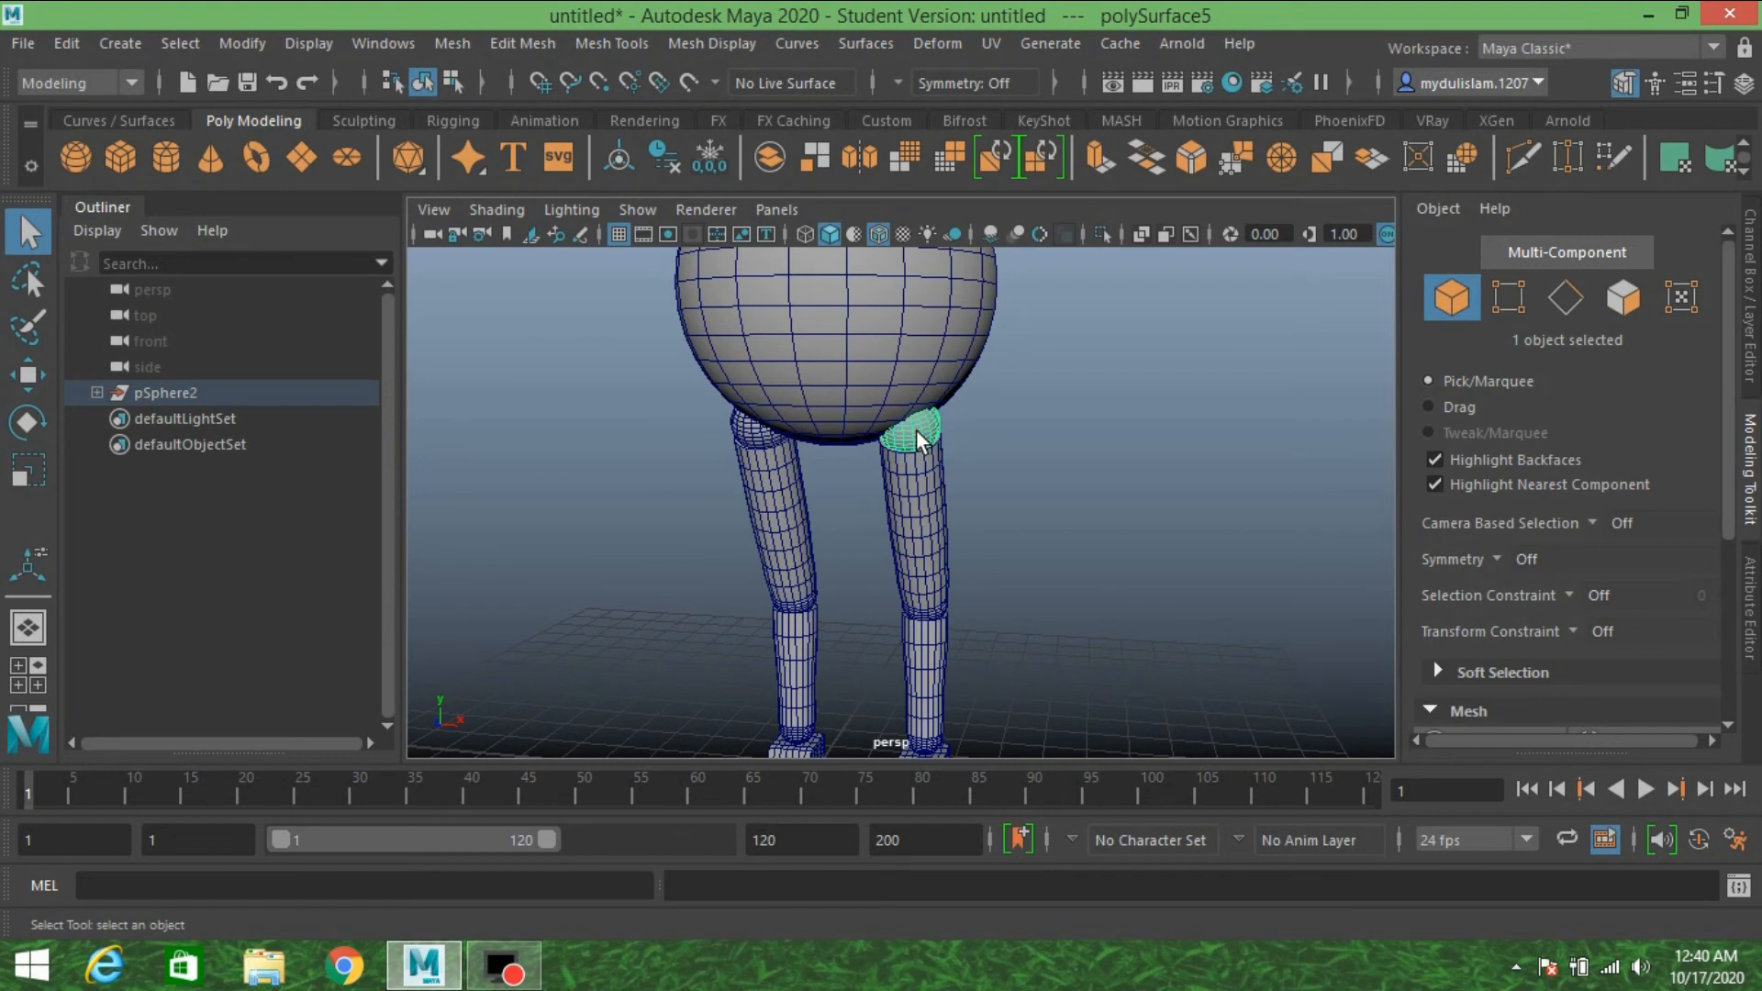
left_click(945, 529, "shift")
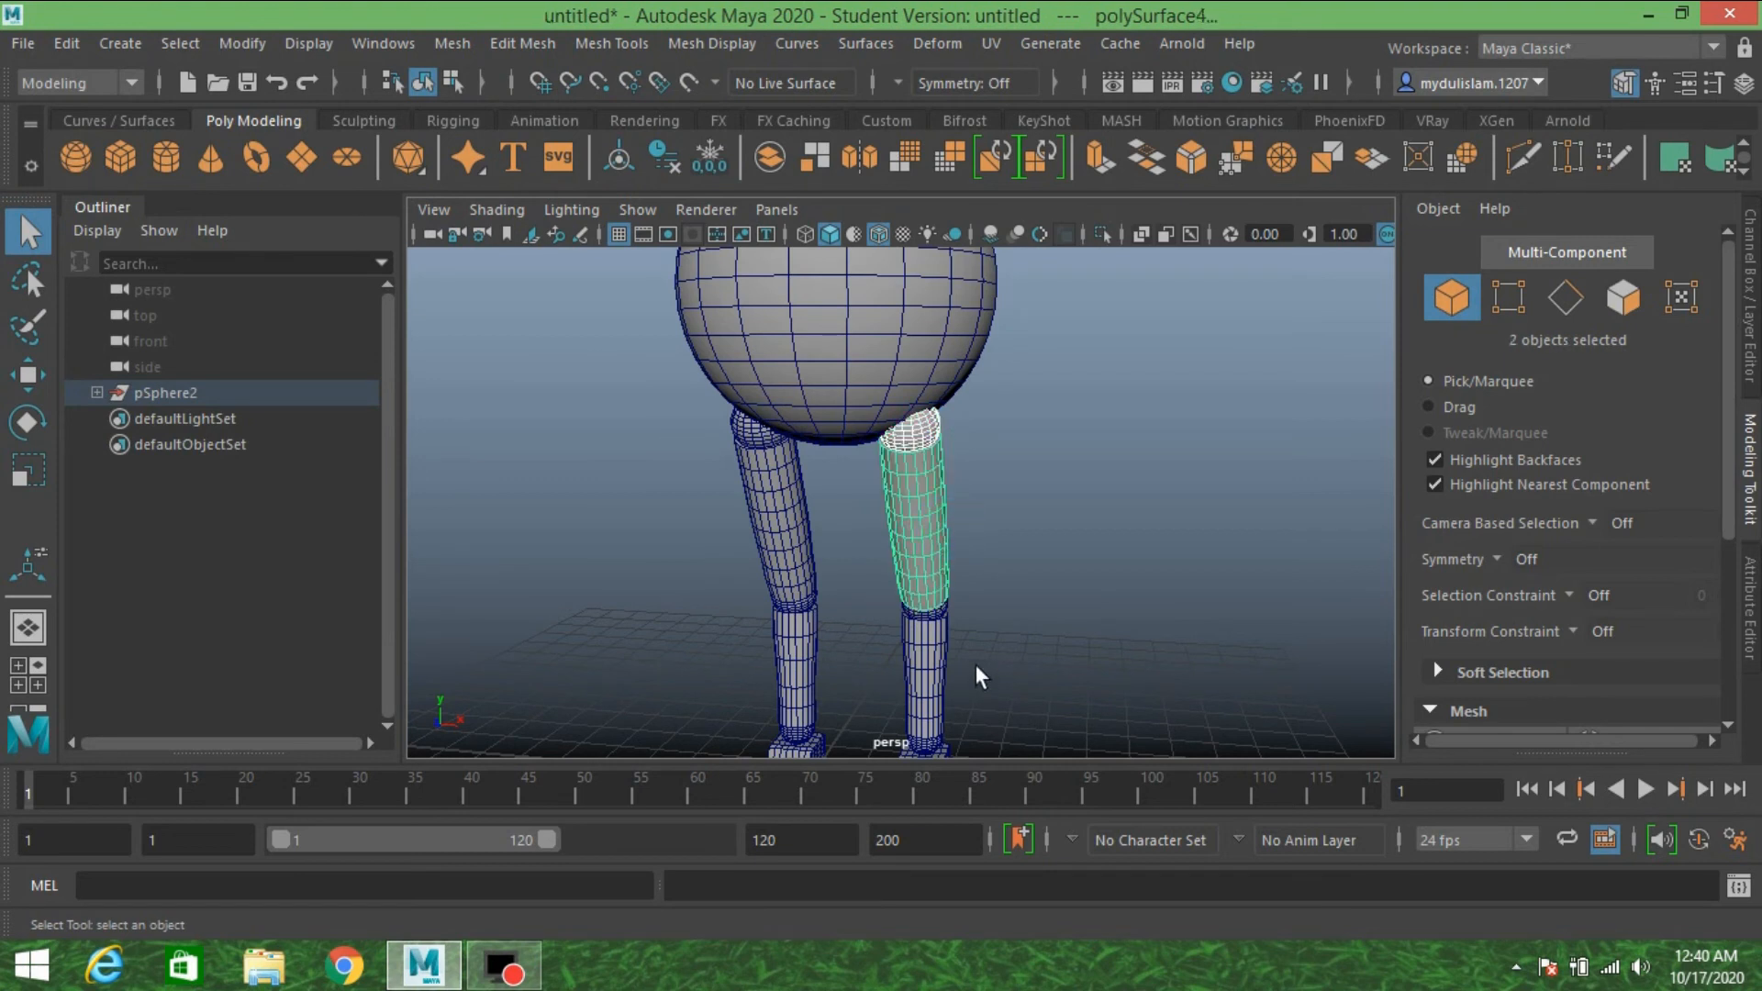
scroll(977, 665, "down", 3)
left_click_drag(1008, 734, 884, 577)
scroll(1012, 582, "up", 3)
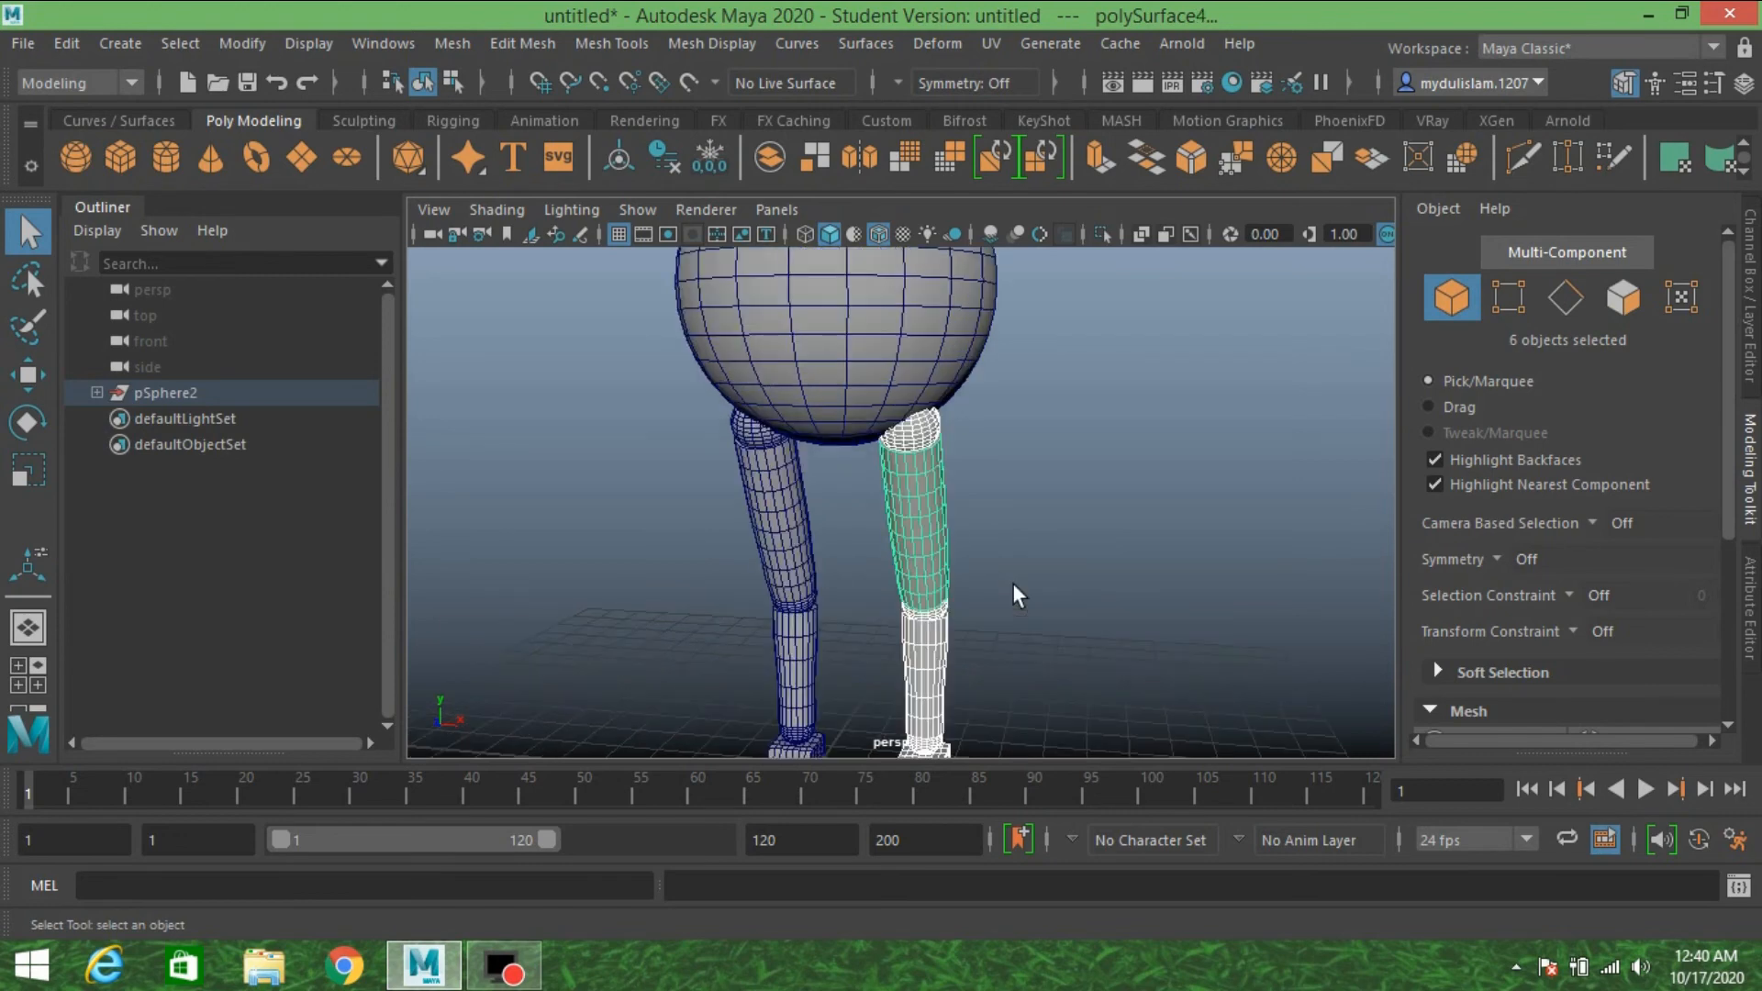
scroll(1011, 581, "down", 3)
left_click(439, 44)
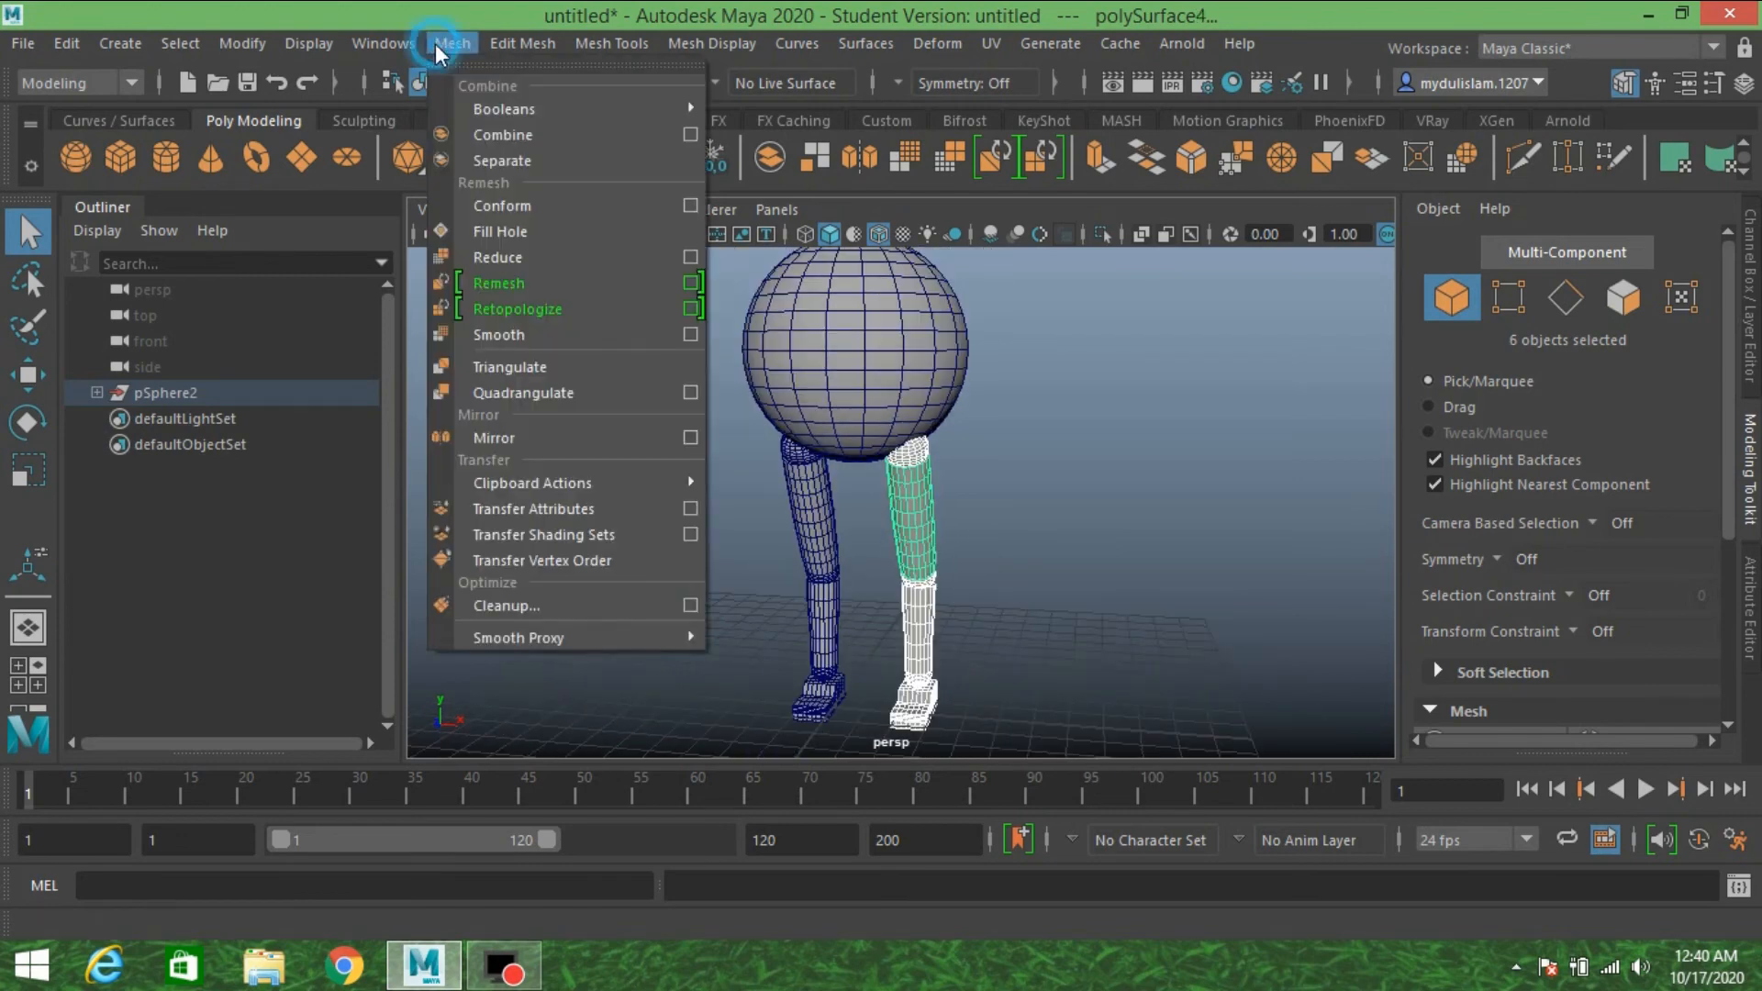
left_click(515, 135)
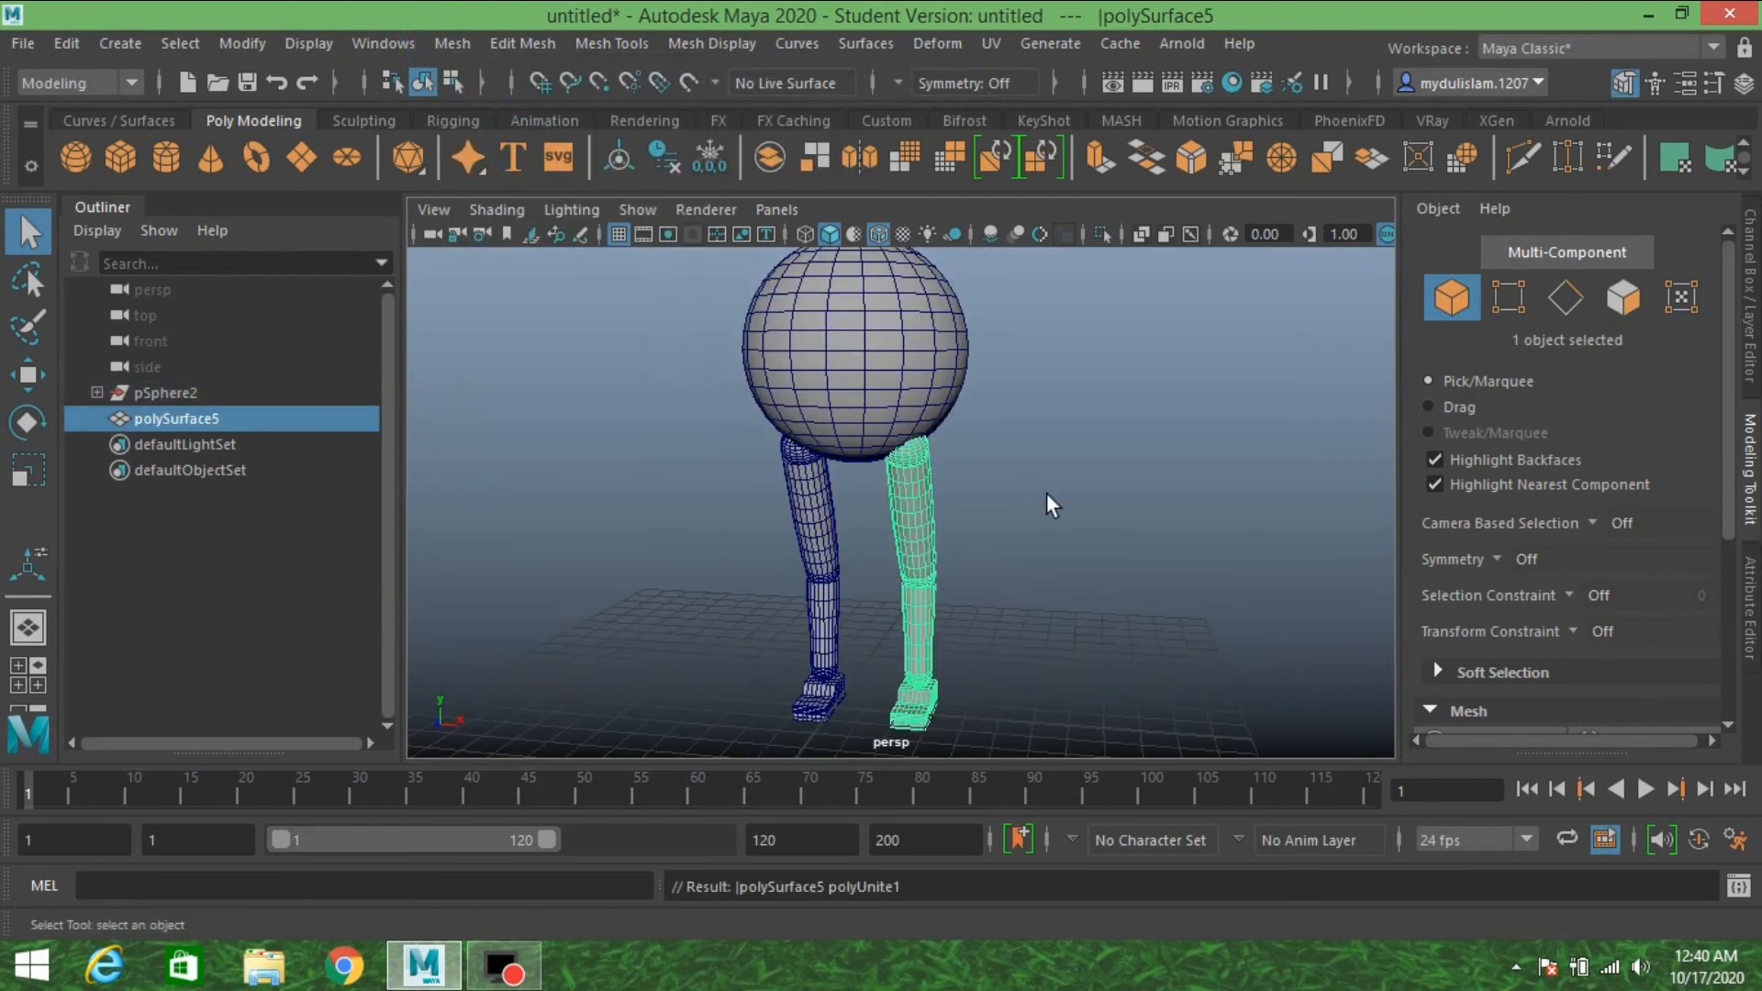
- Rename the combined left leg mesh to Left_Leg
left_click_drag(1074, 500, 1117, 492, "alt")
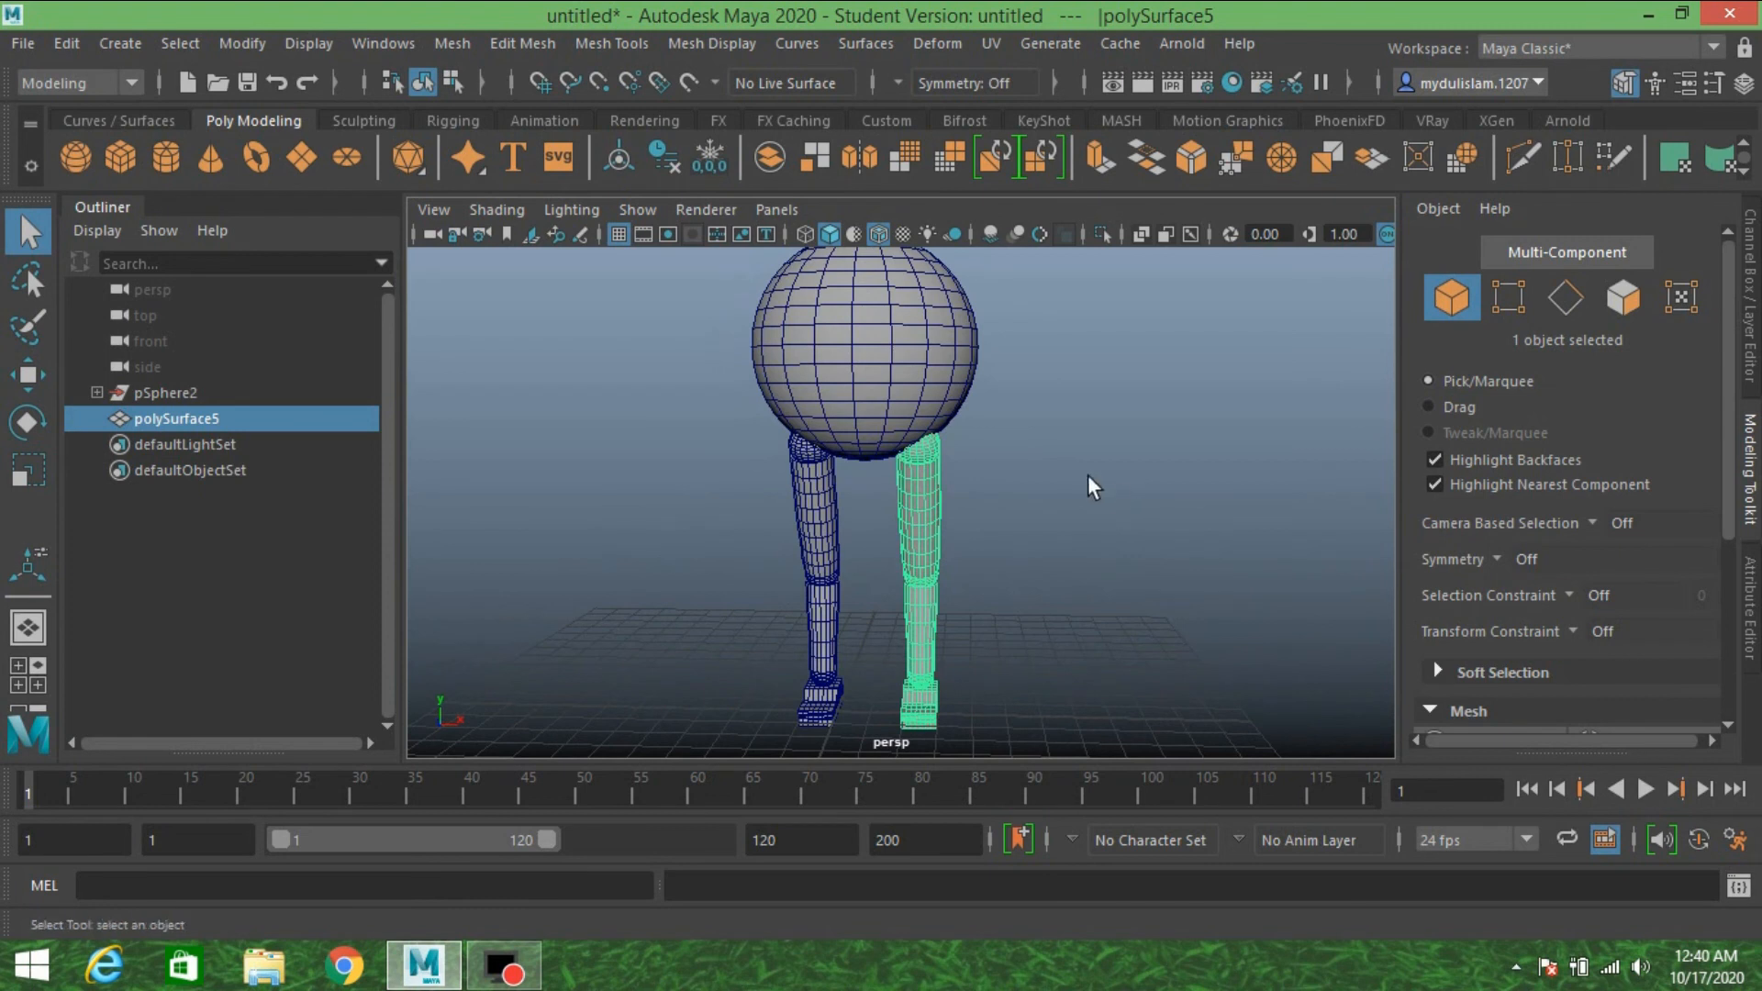
scroll(1088, 477, "down", 3)
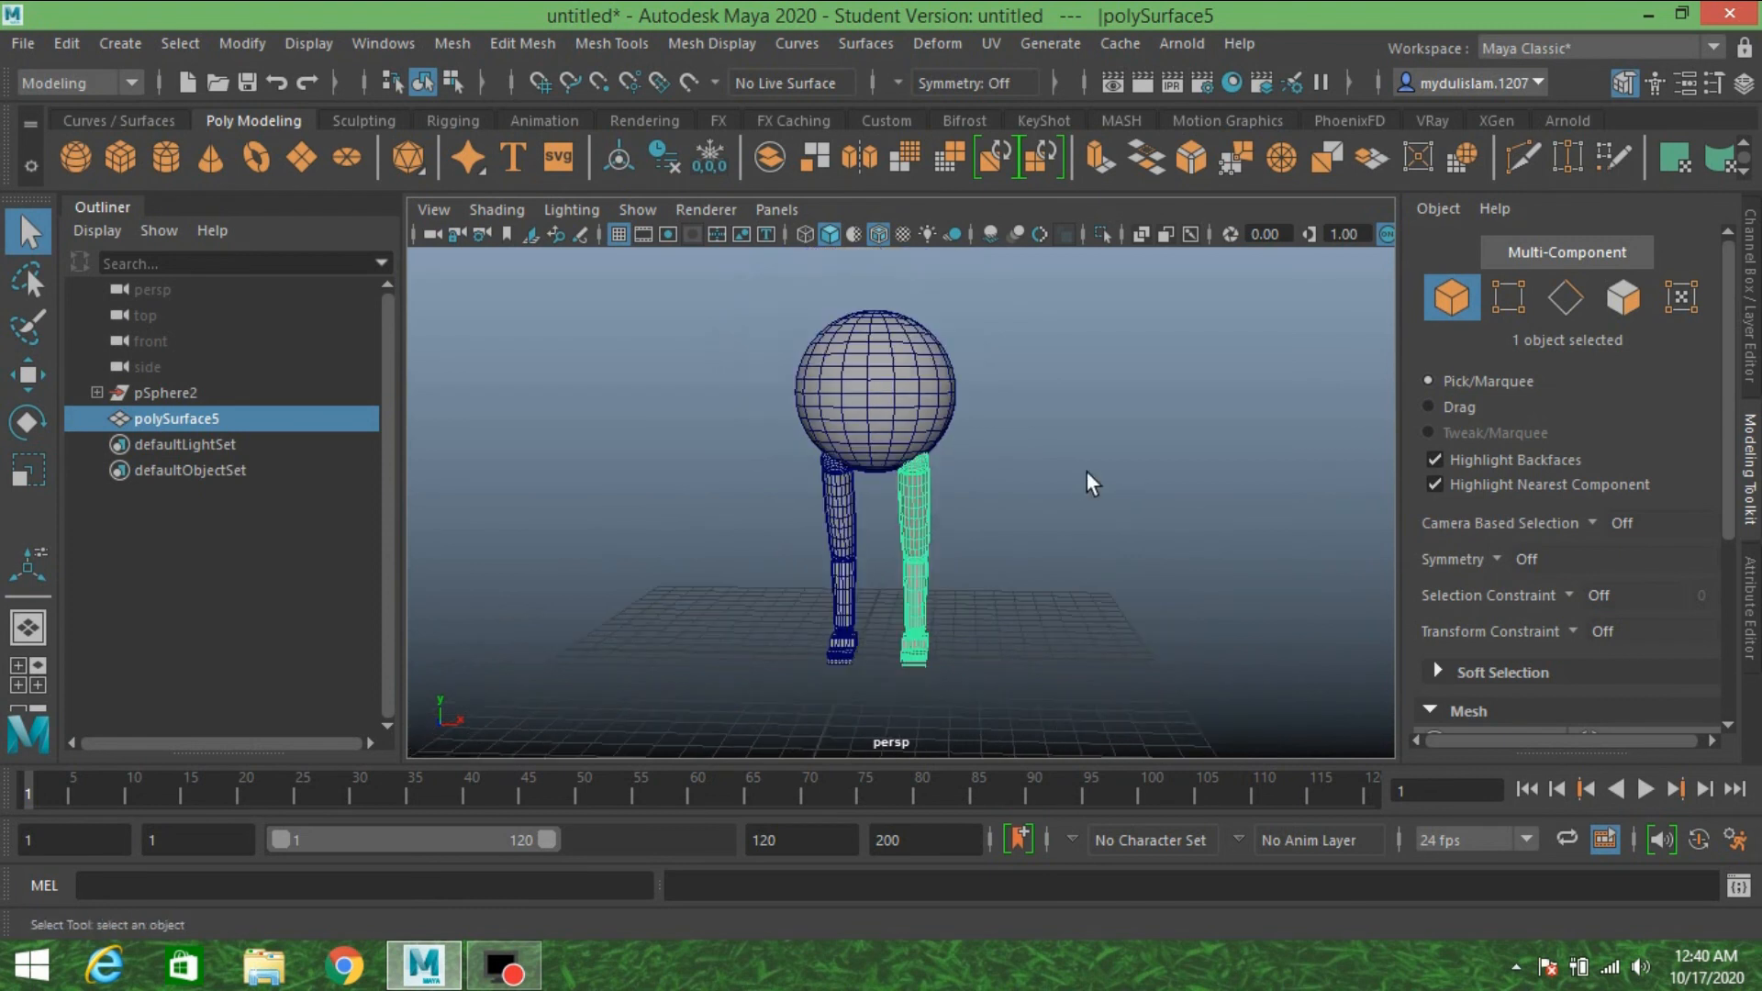
double_click(182, 419)
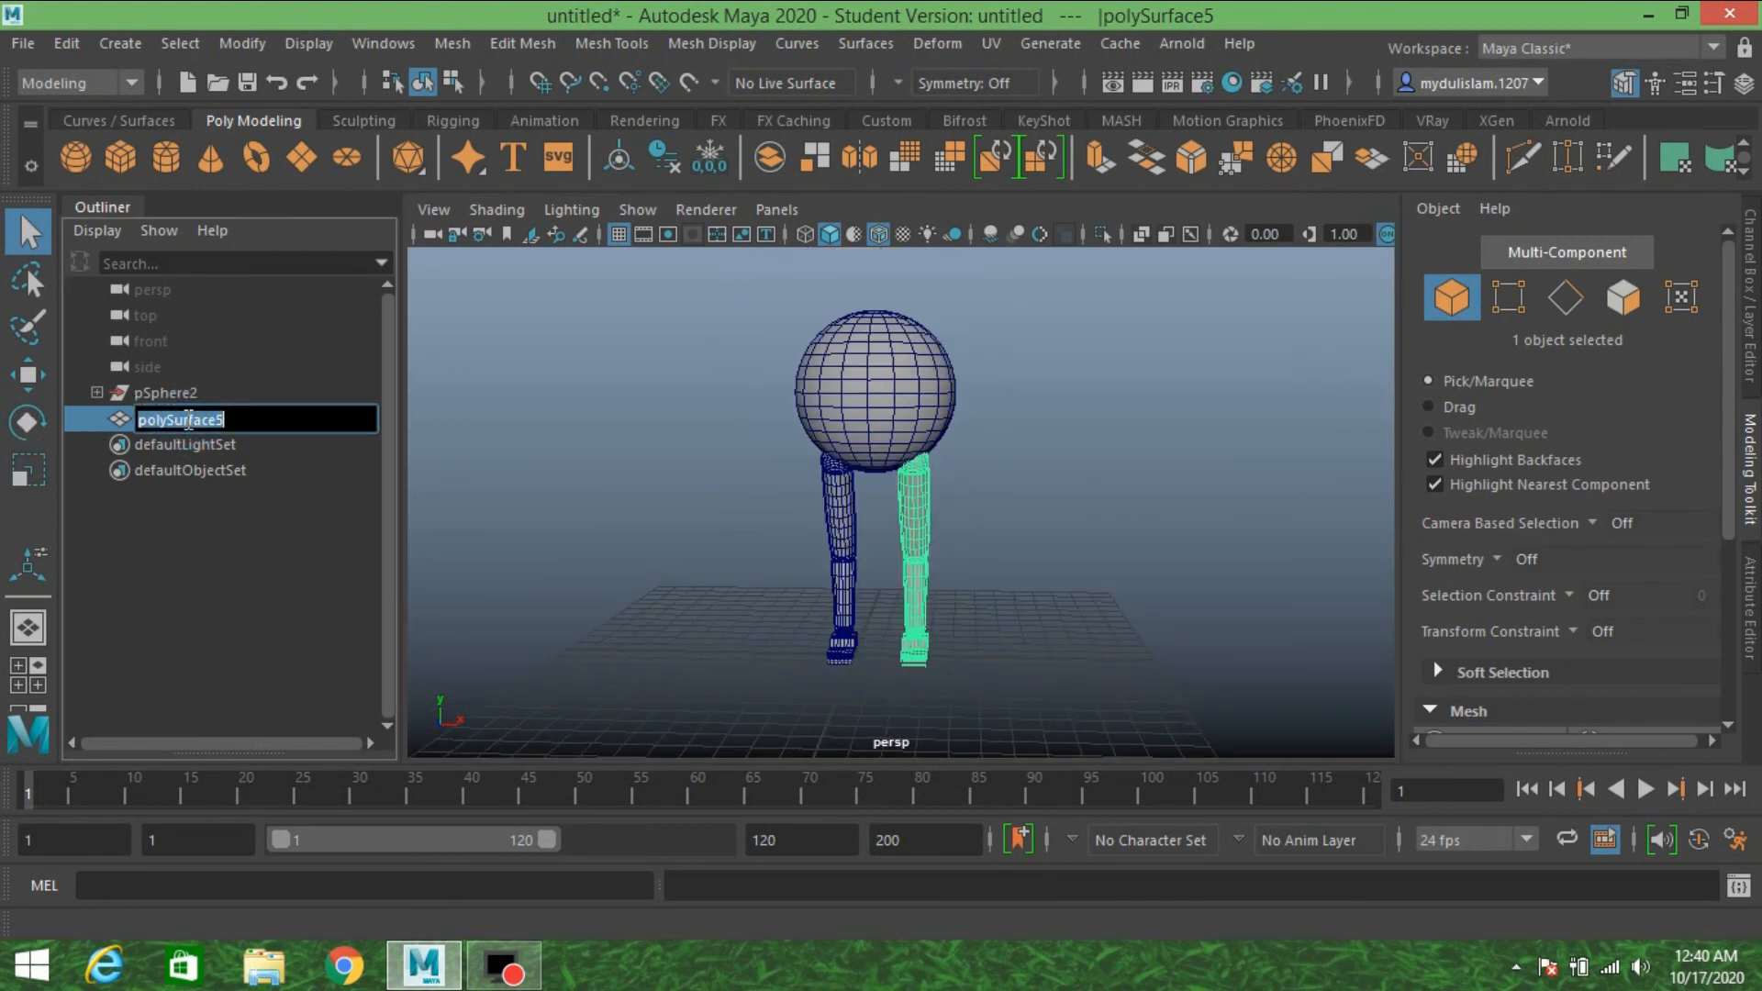
key("BackSpace")
type("L Lef")
key("BackSpace")
type("g")
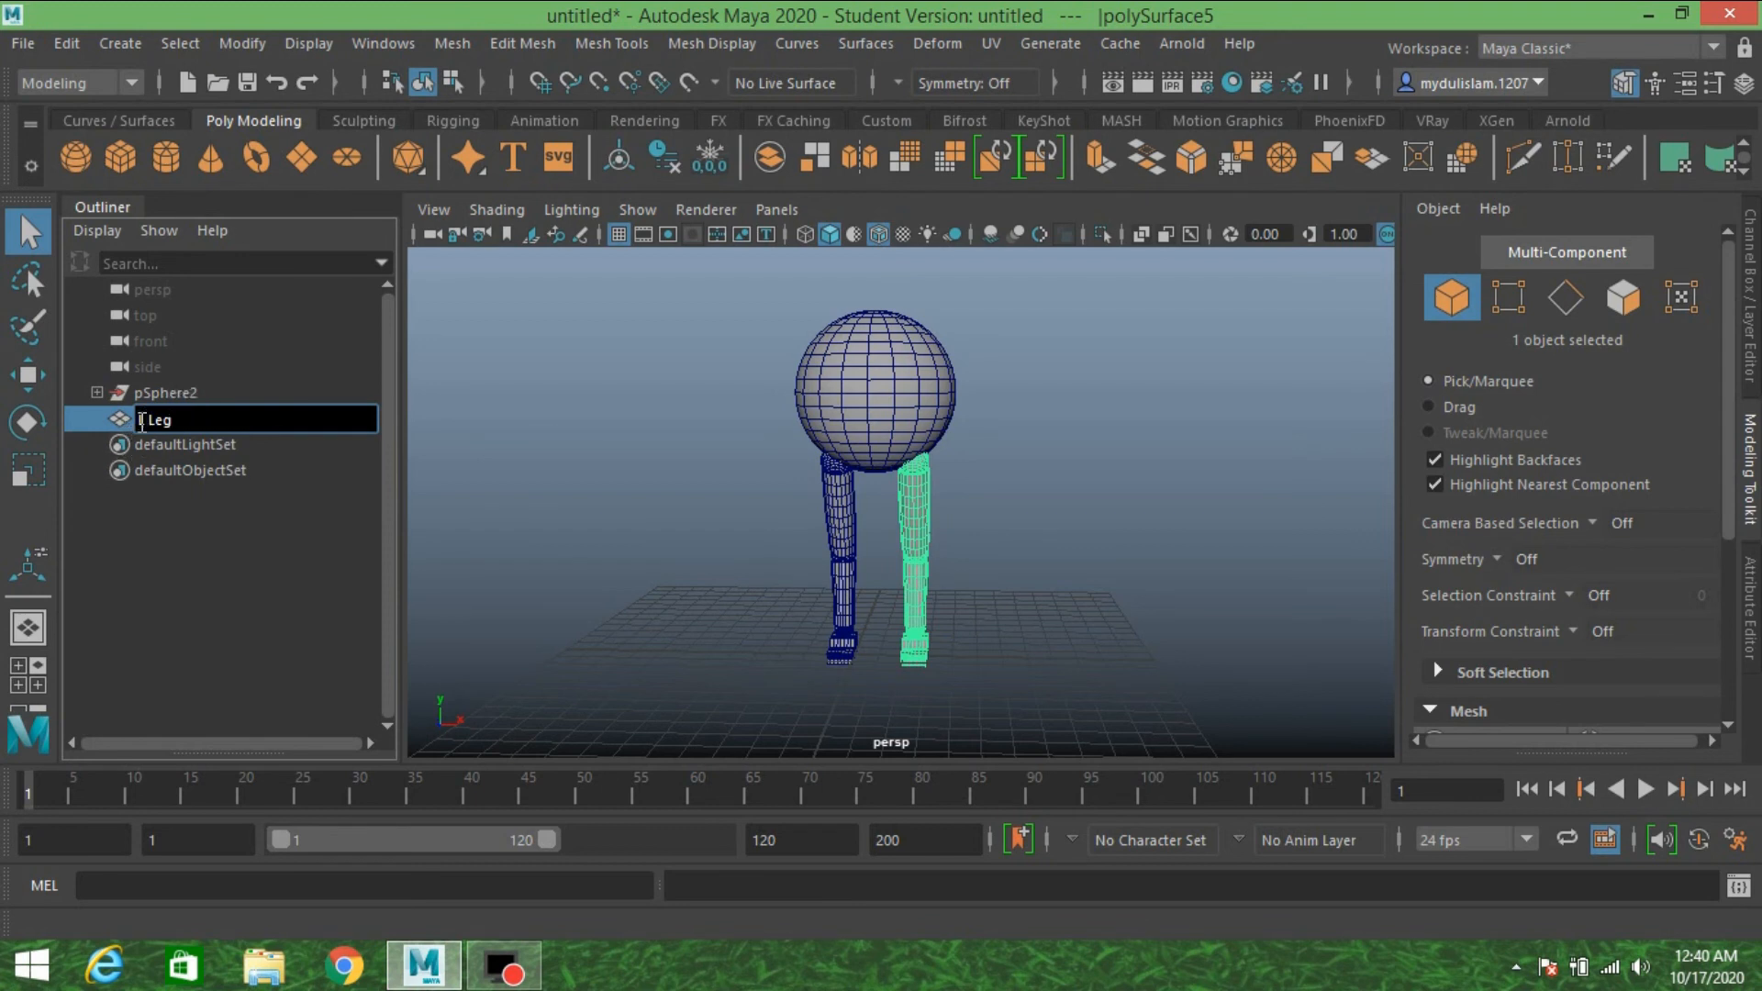
left_click(144, 421)
type("eft")
key("Return")
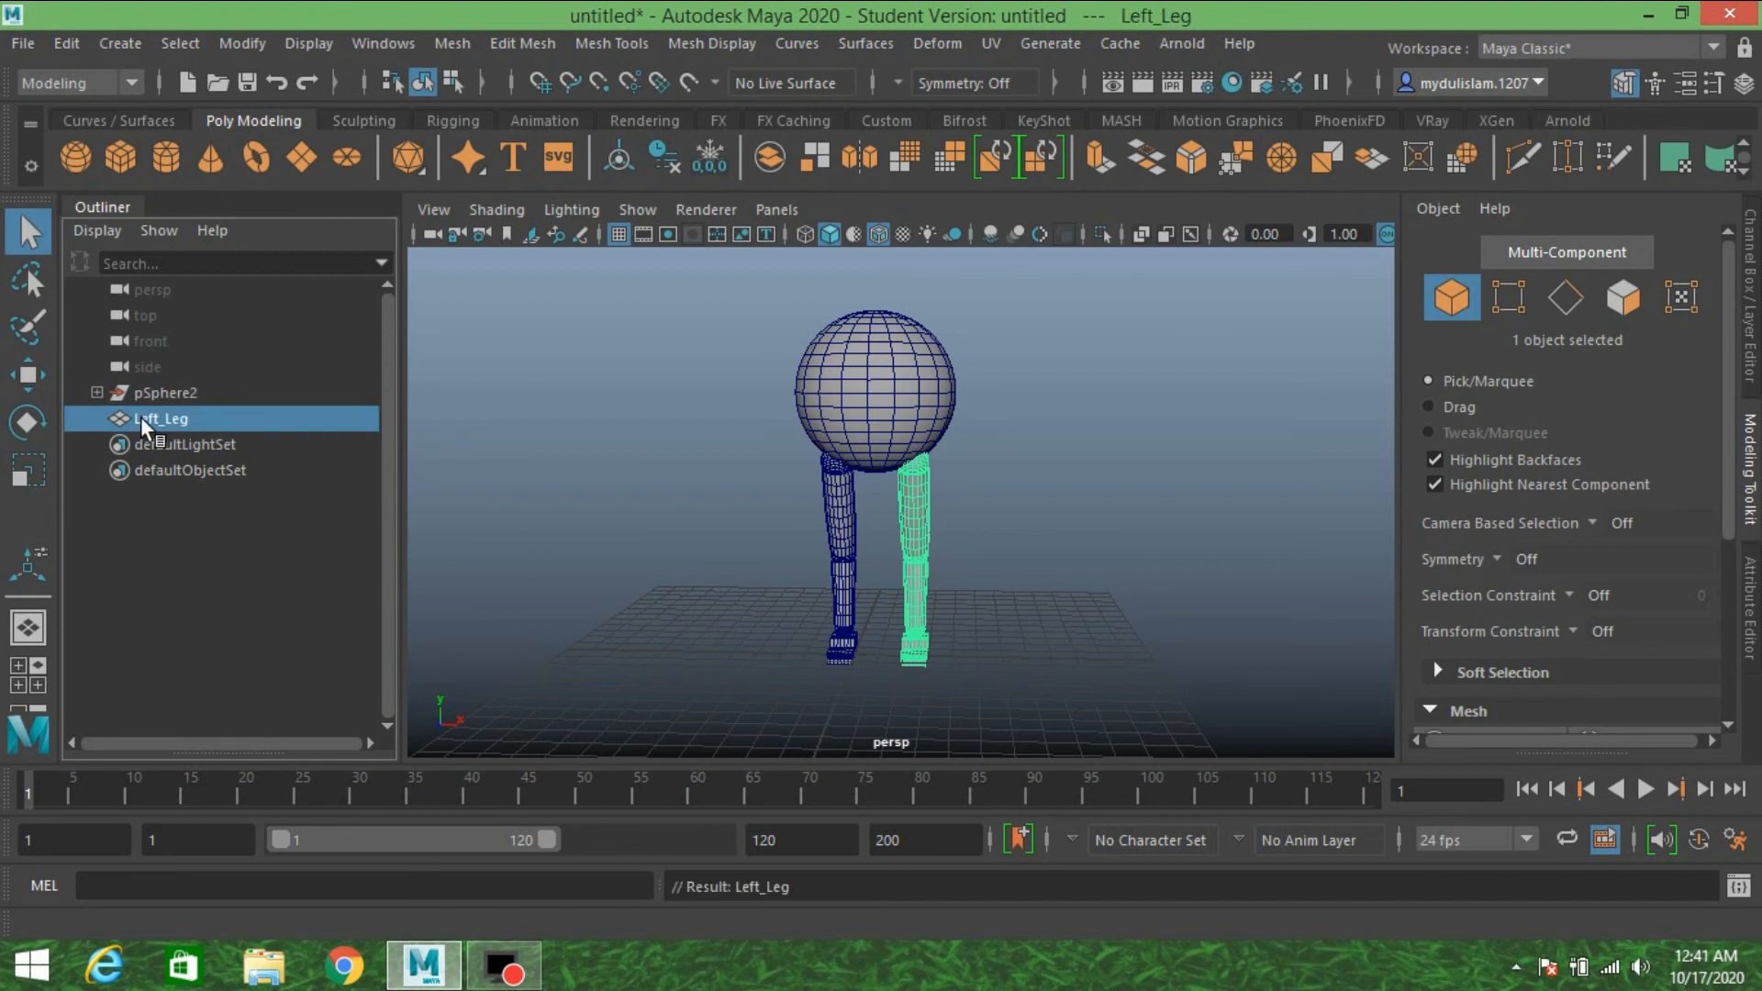
- Select all pieces of the character's right leg, from the hip joint to the foot, and combine them into one mesh
scroll(545, 550, "up", 3)
left_click(766, 433)
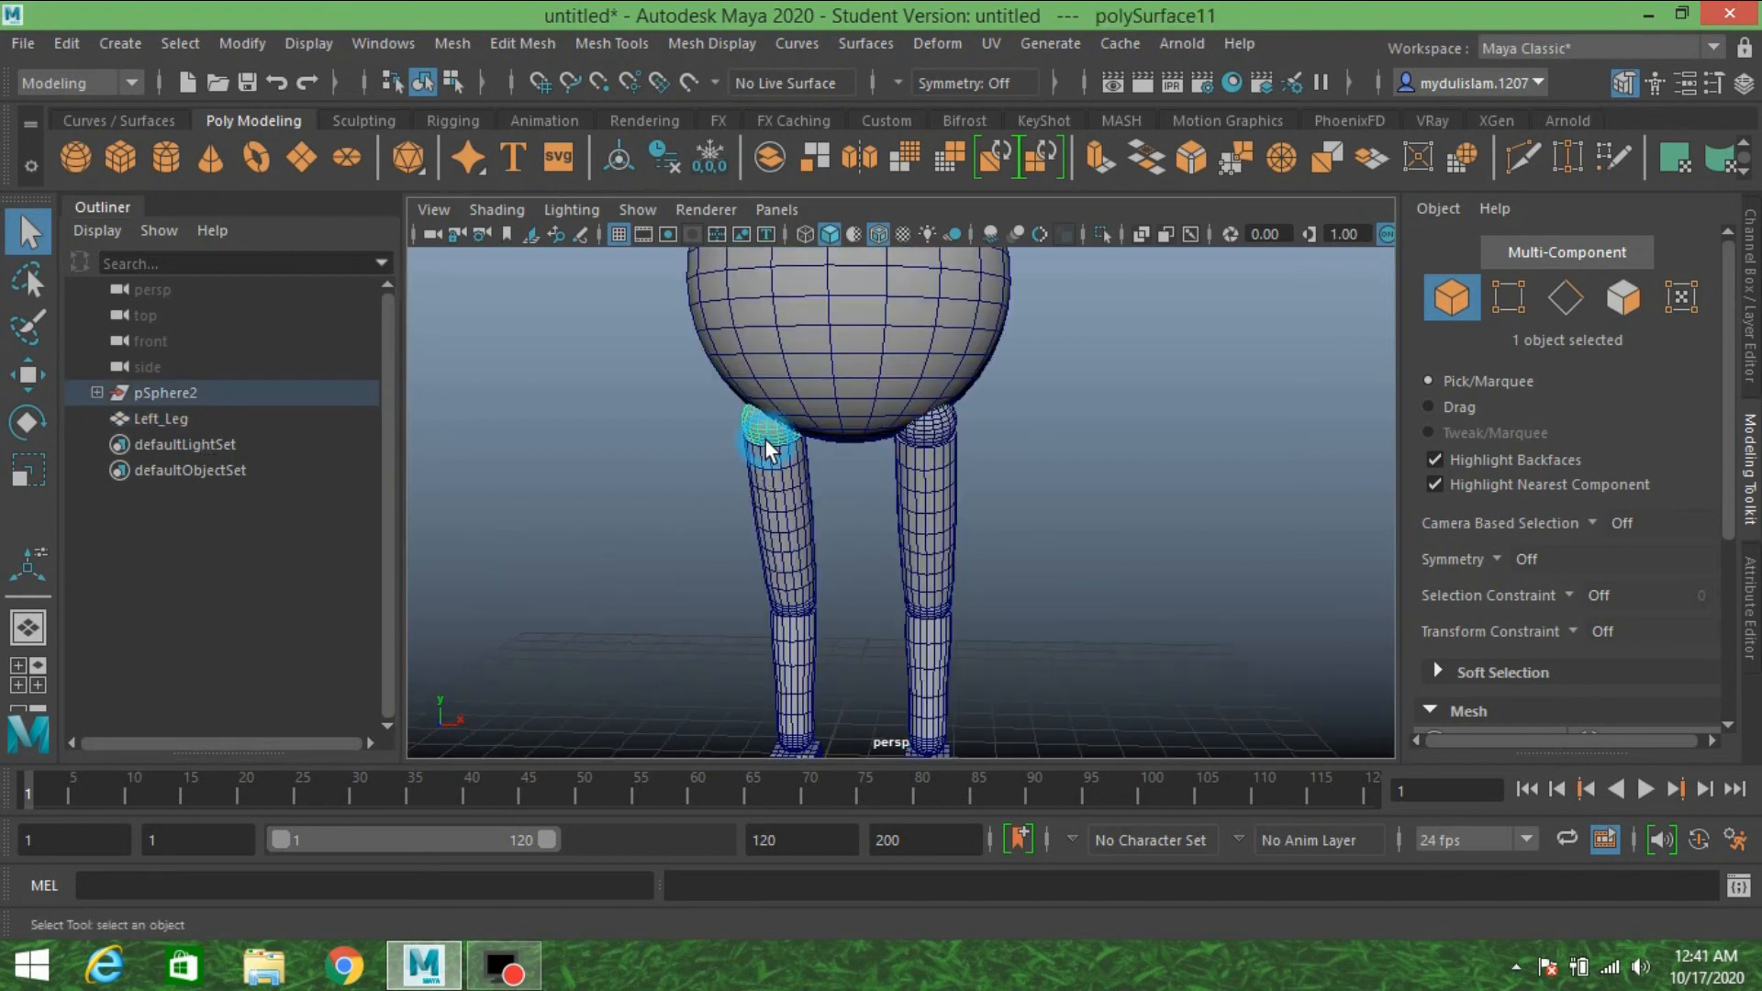
scroll(745, 519, "down", 2)
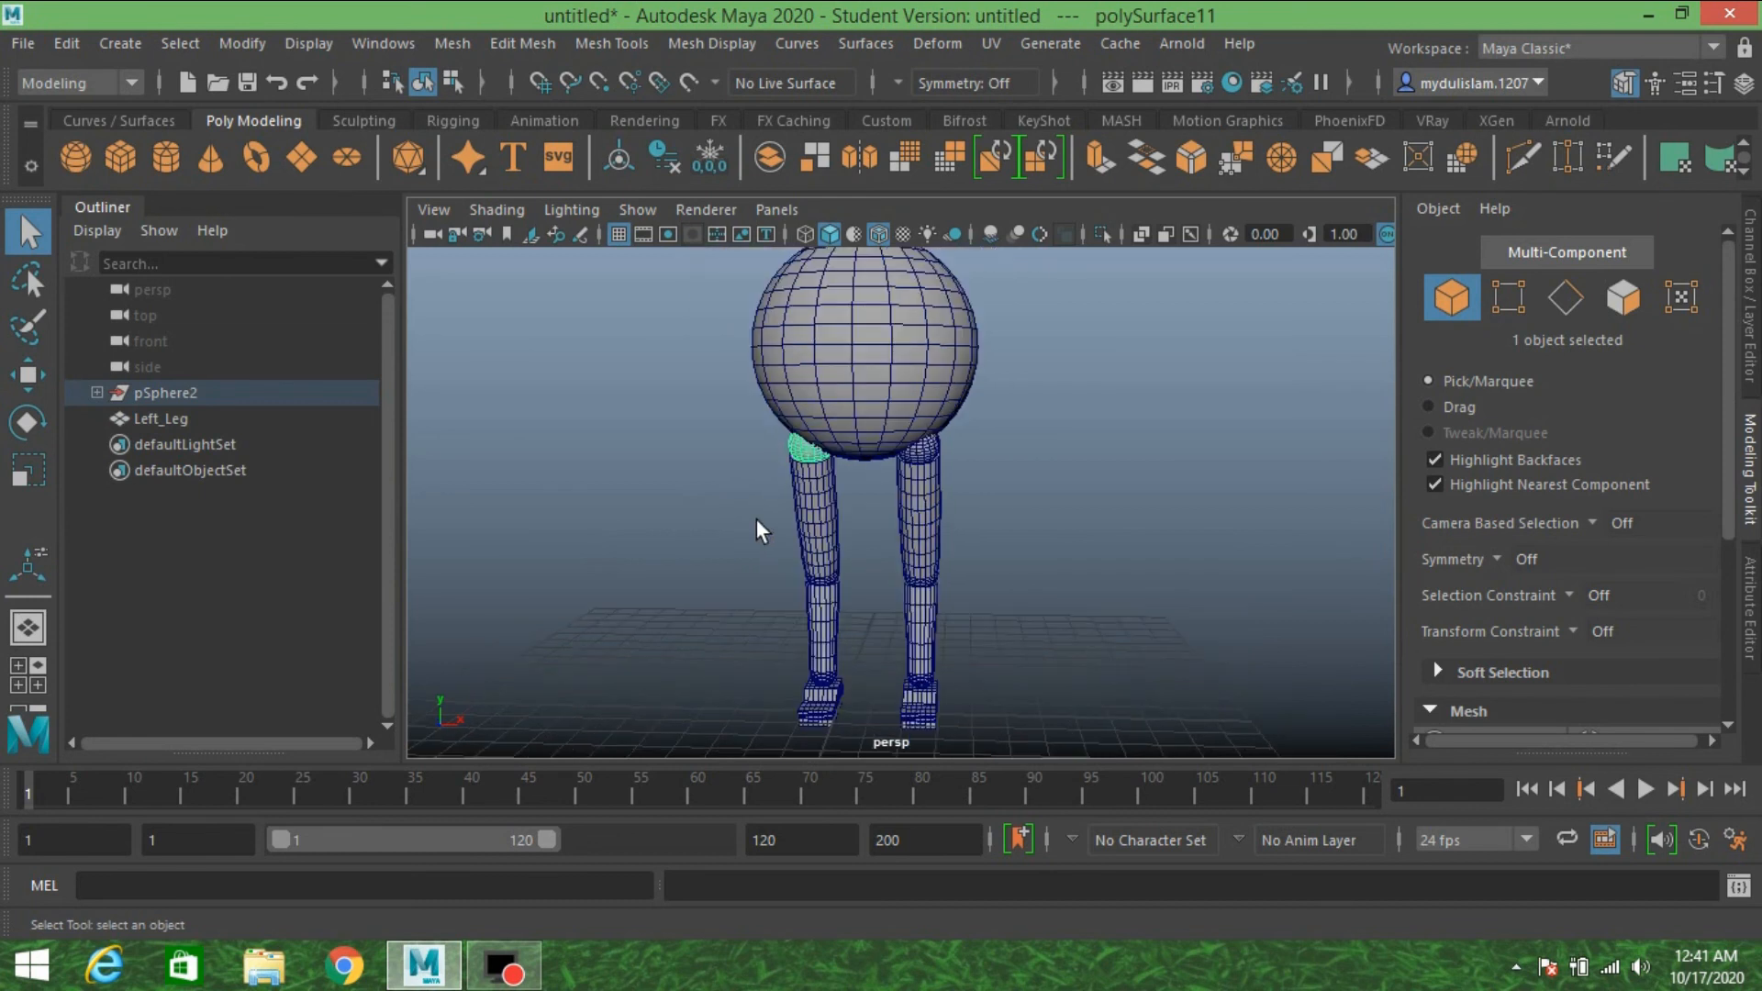
left_click_drag(757, 507, 884, 774)
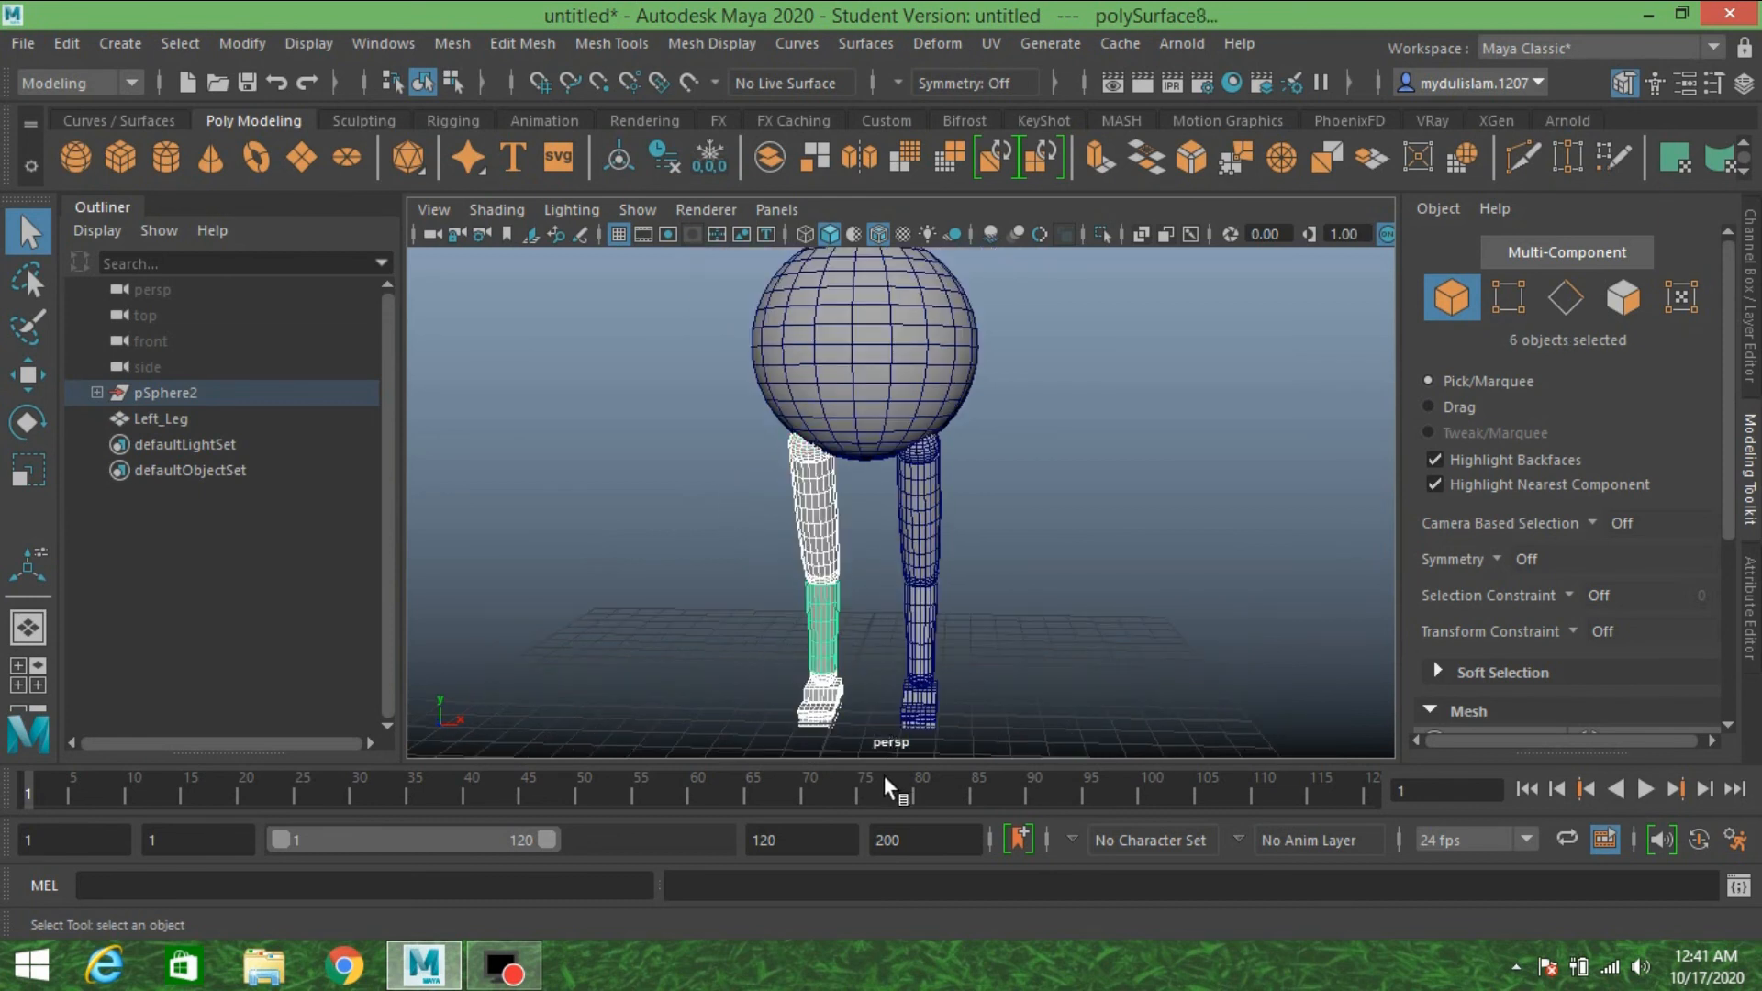
left_click(453, 43)
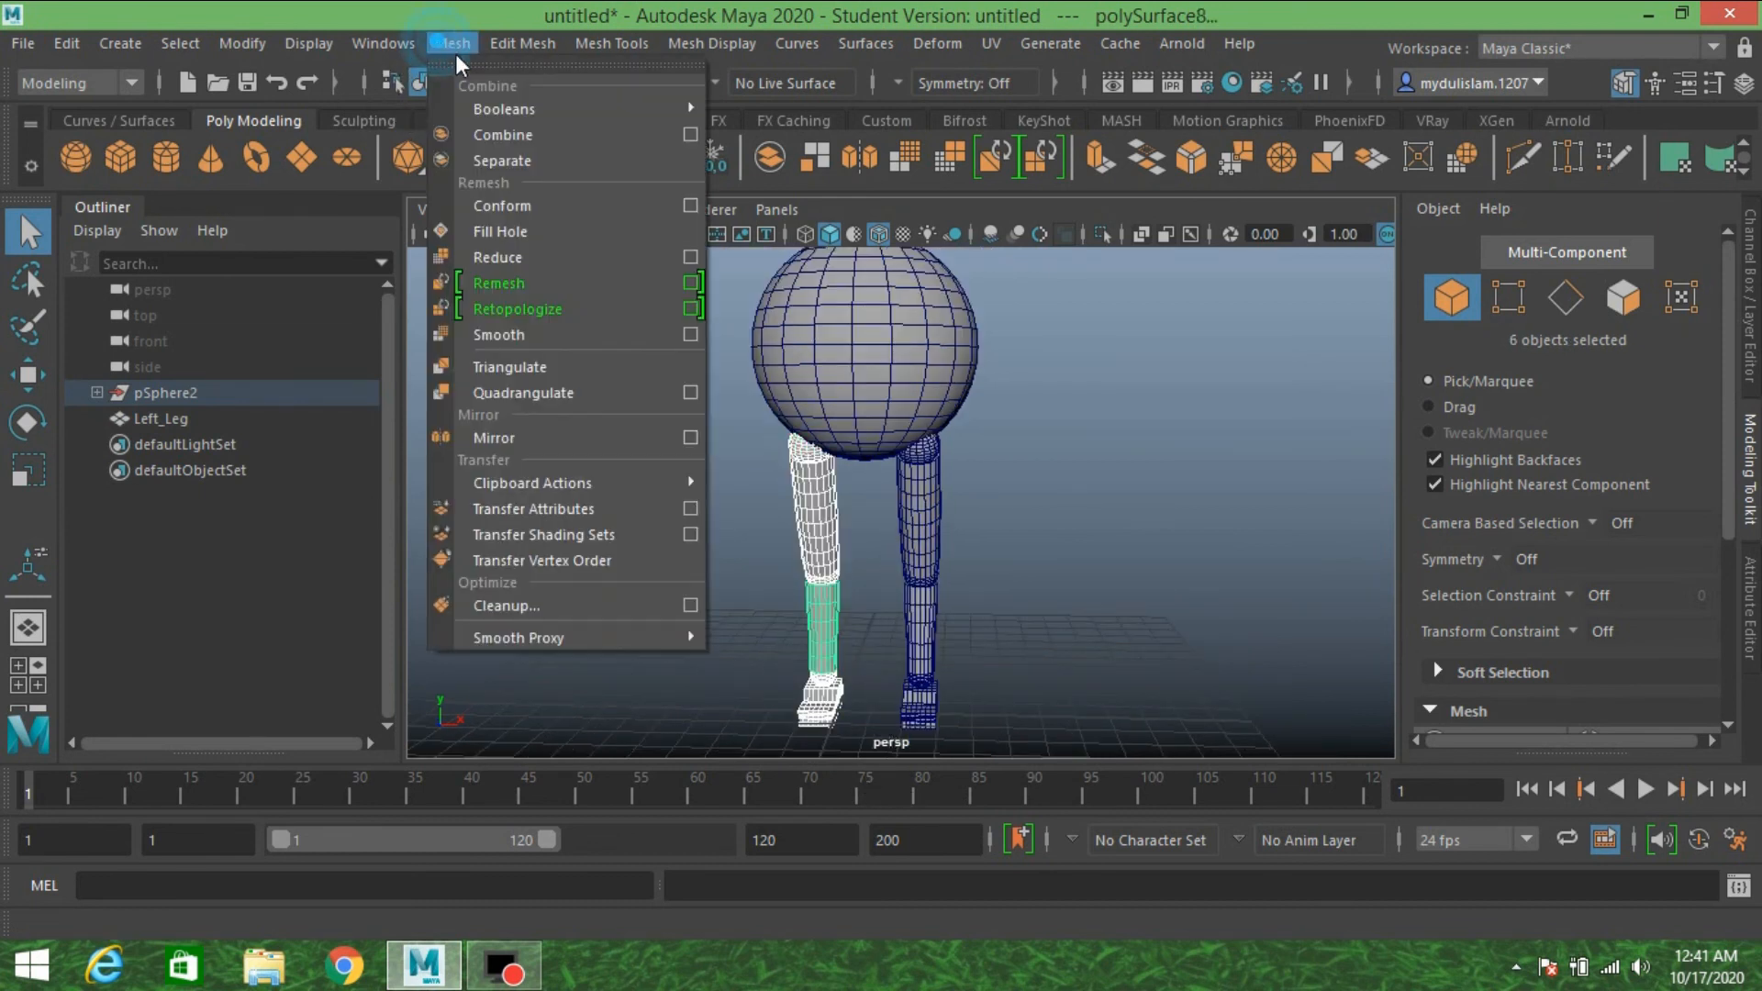
left_click(514, 134)
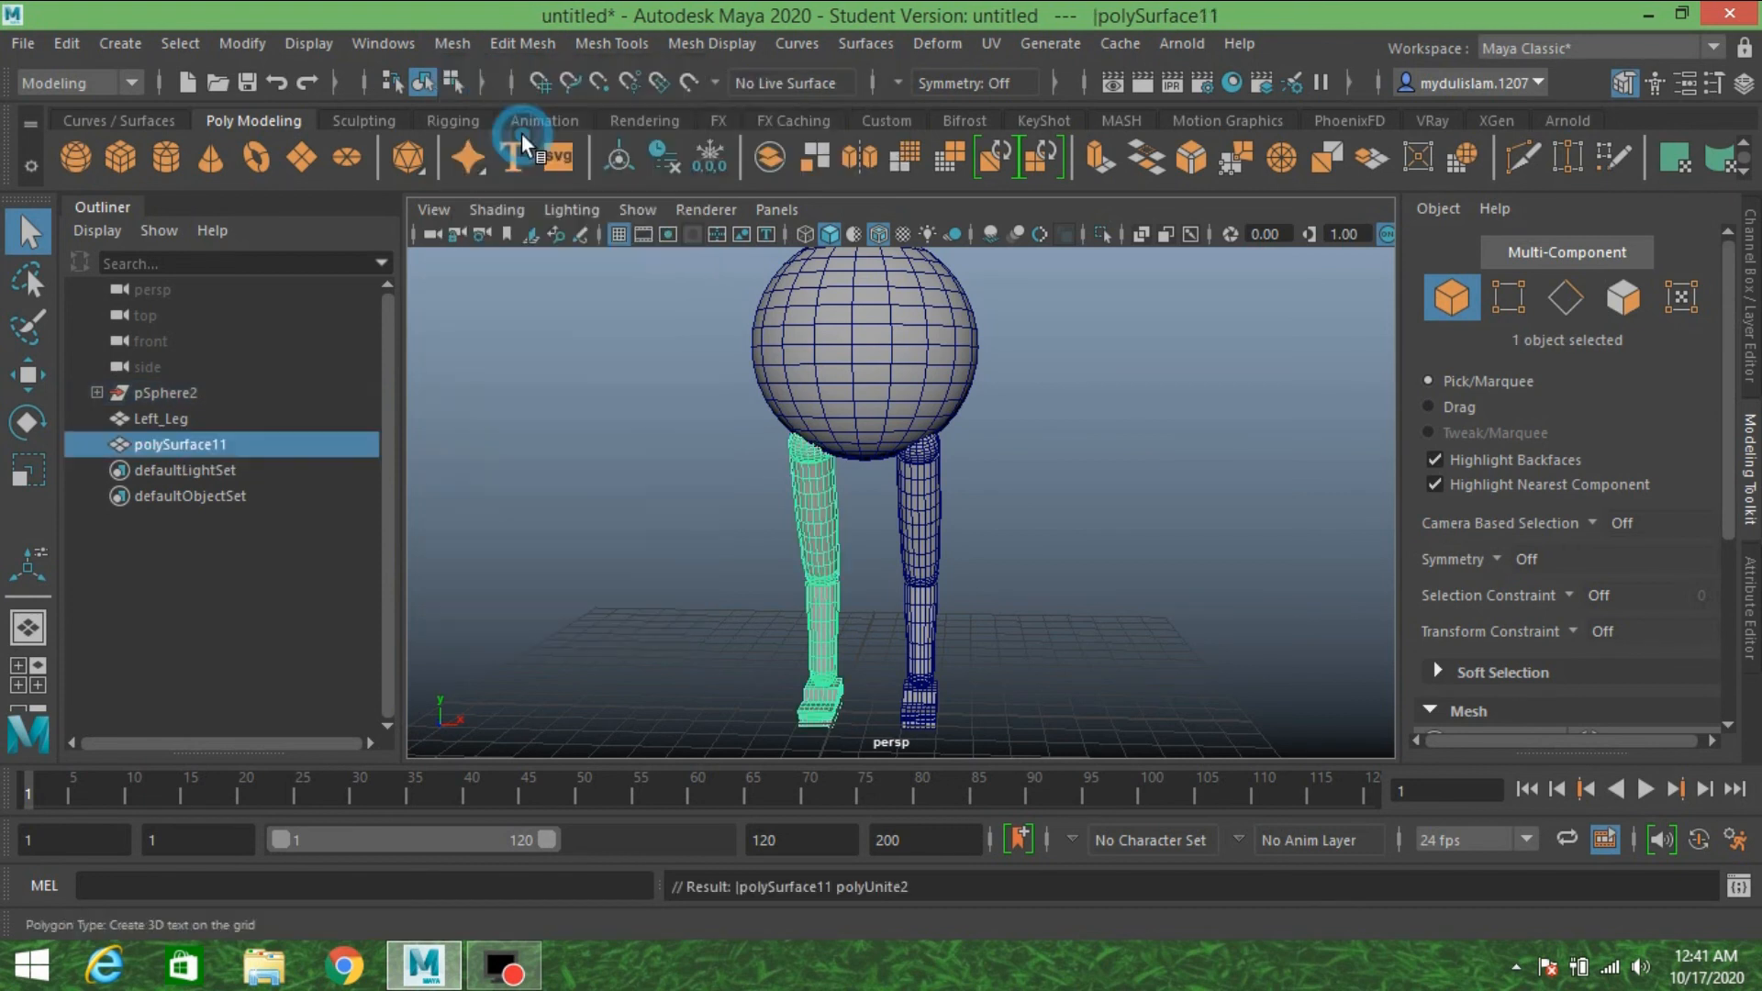
- Rename the combined right leg mesh to Right_Leg
double_click(228, 444)
type("R")
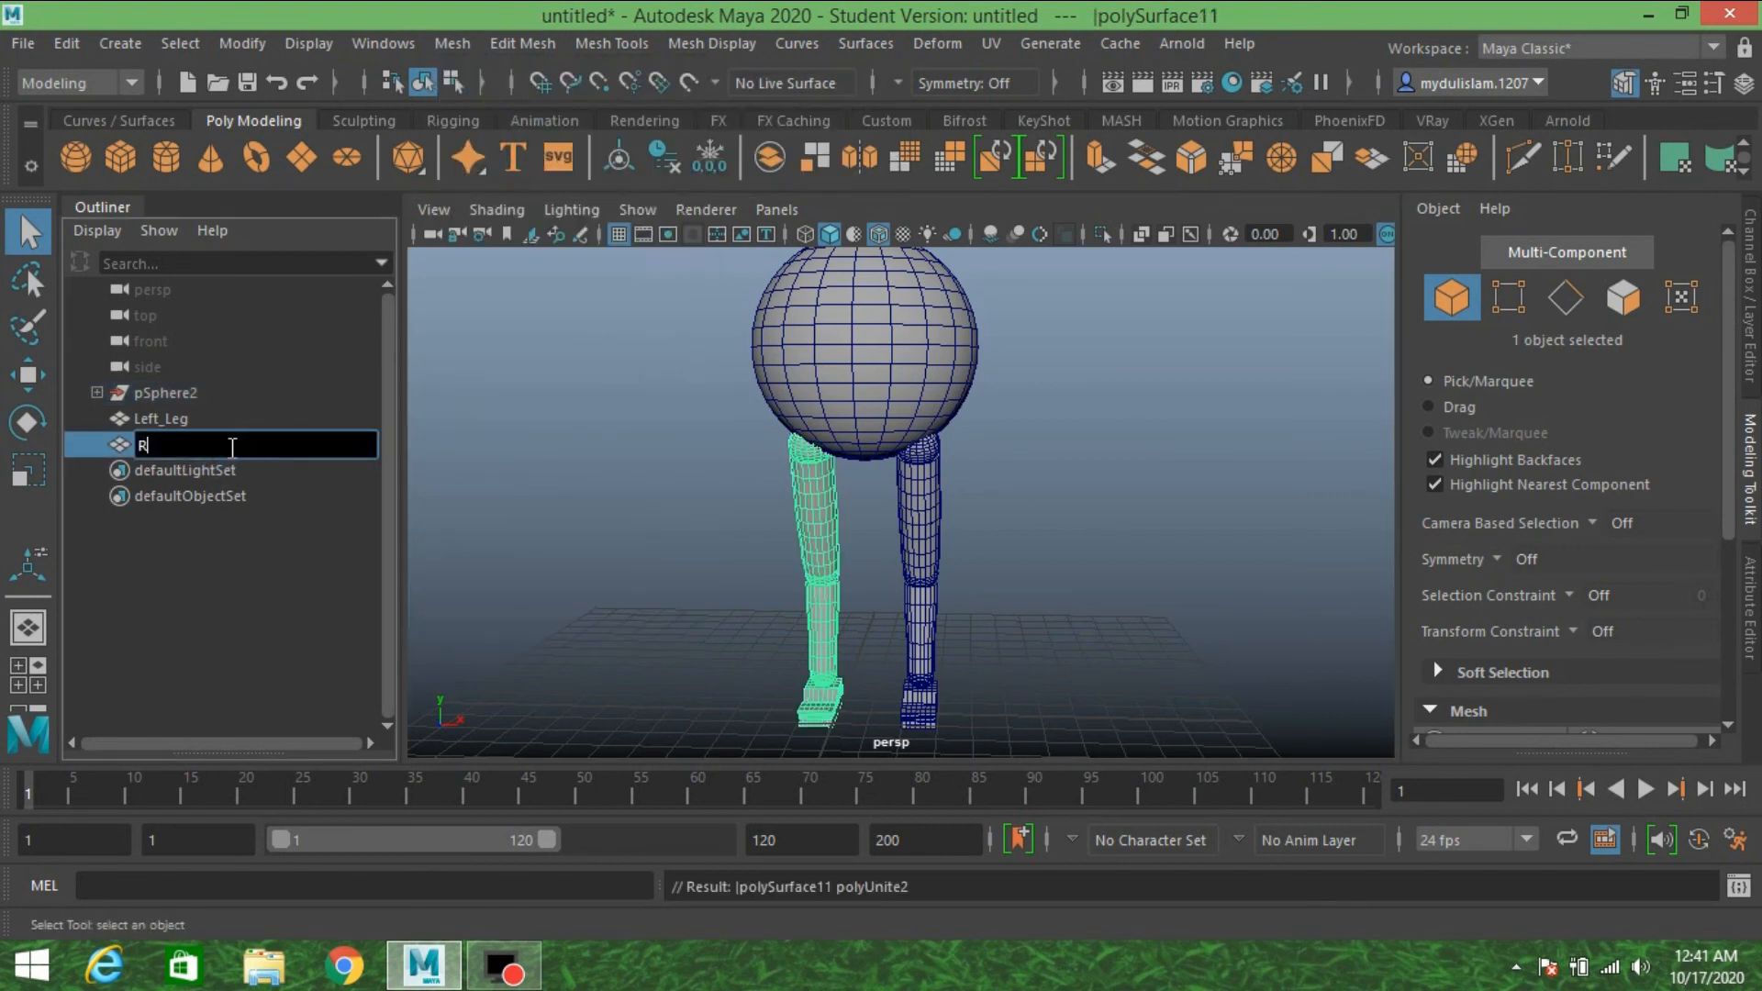
type("igt")
key("BackSpace")
key("BackSpace")
type("ht")
type(" Leg")
key("Return")
- Select the body sphere together with both legs and delete their construction history
left_click(811, 385)
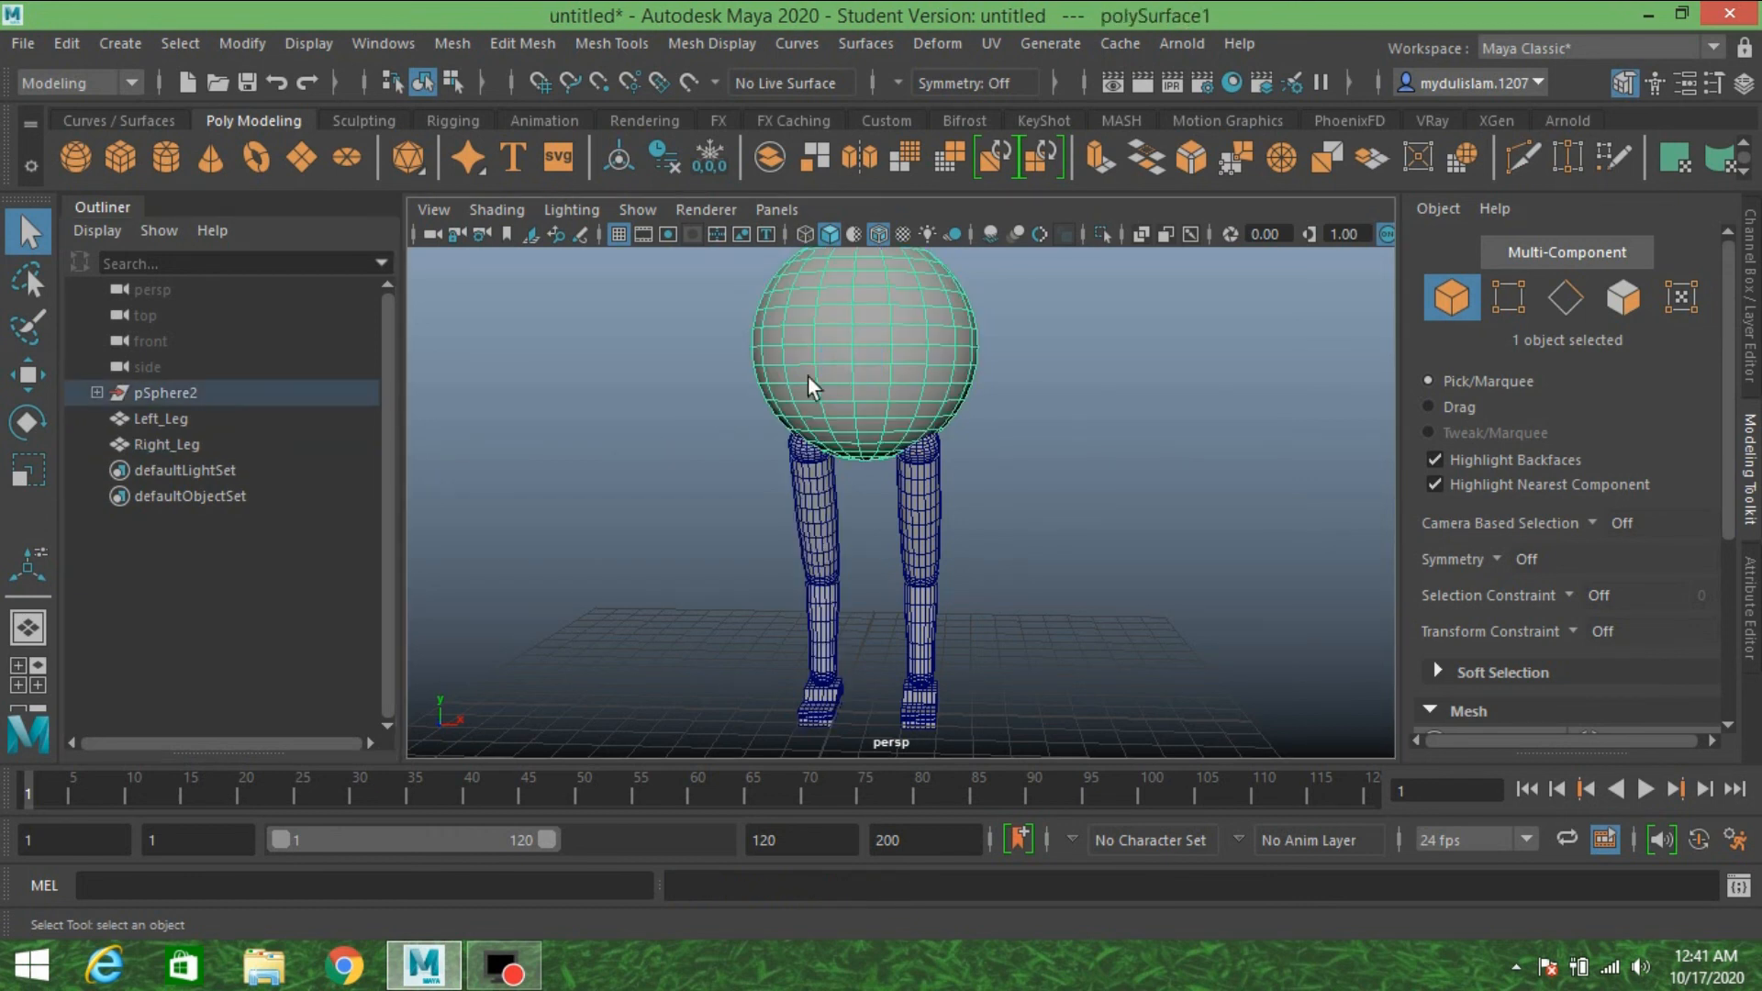
left_click(96, 392)
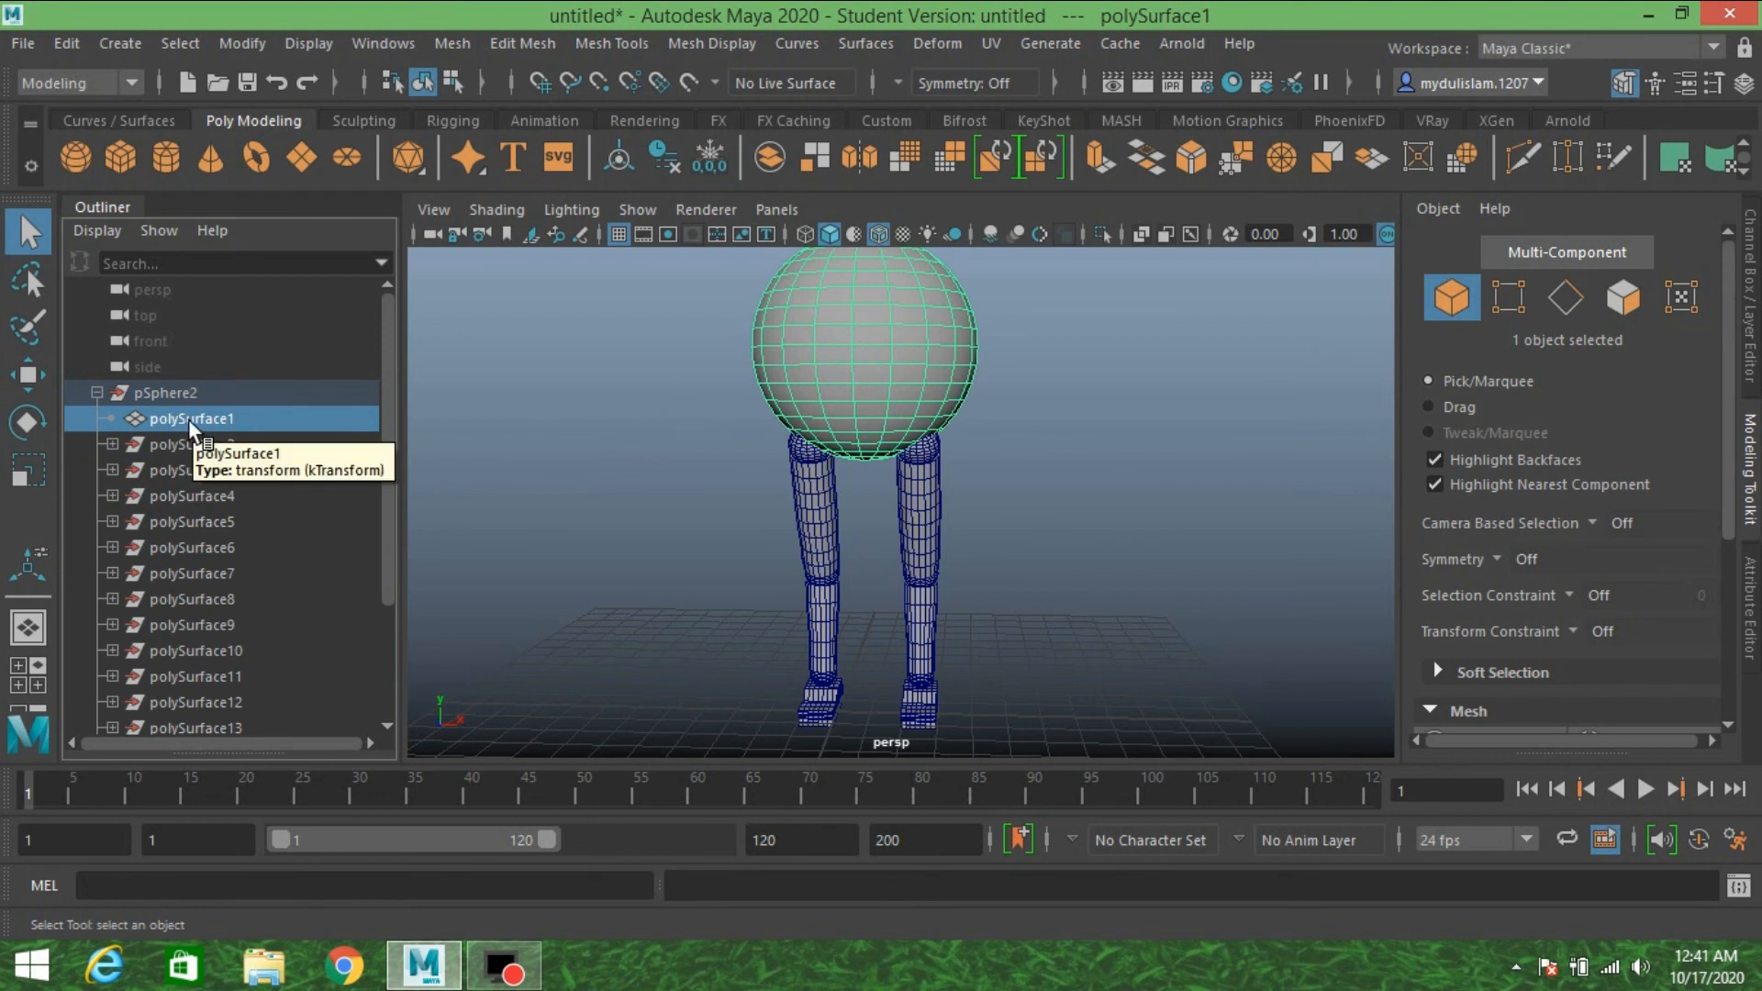
left_click_drag(713, 310, 1006, 651)
left_click(73, 43)
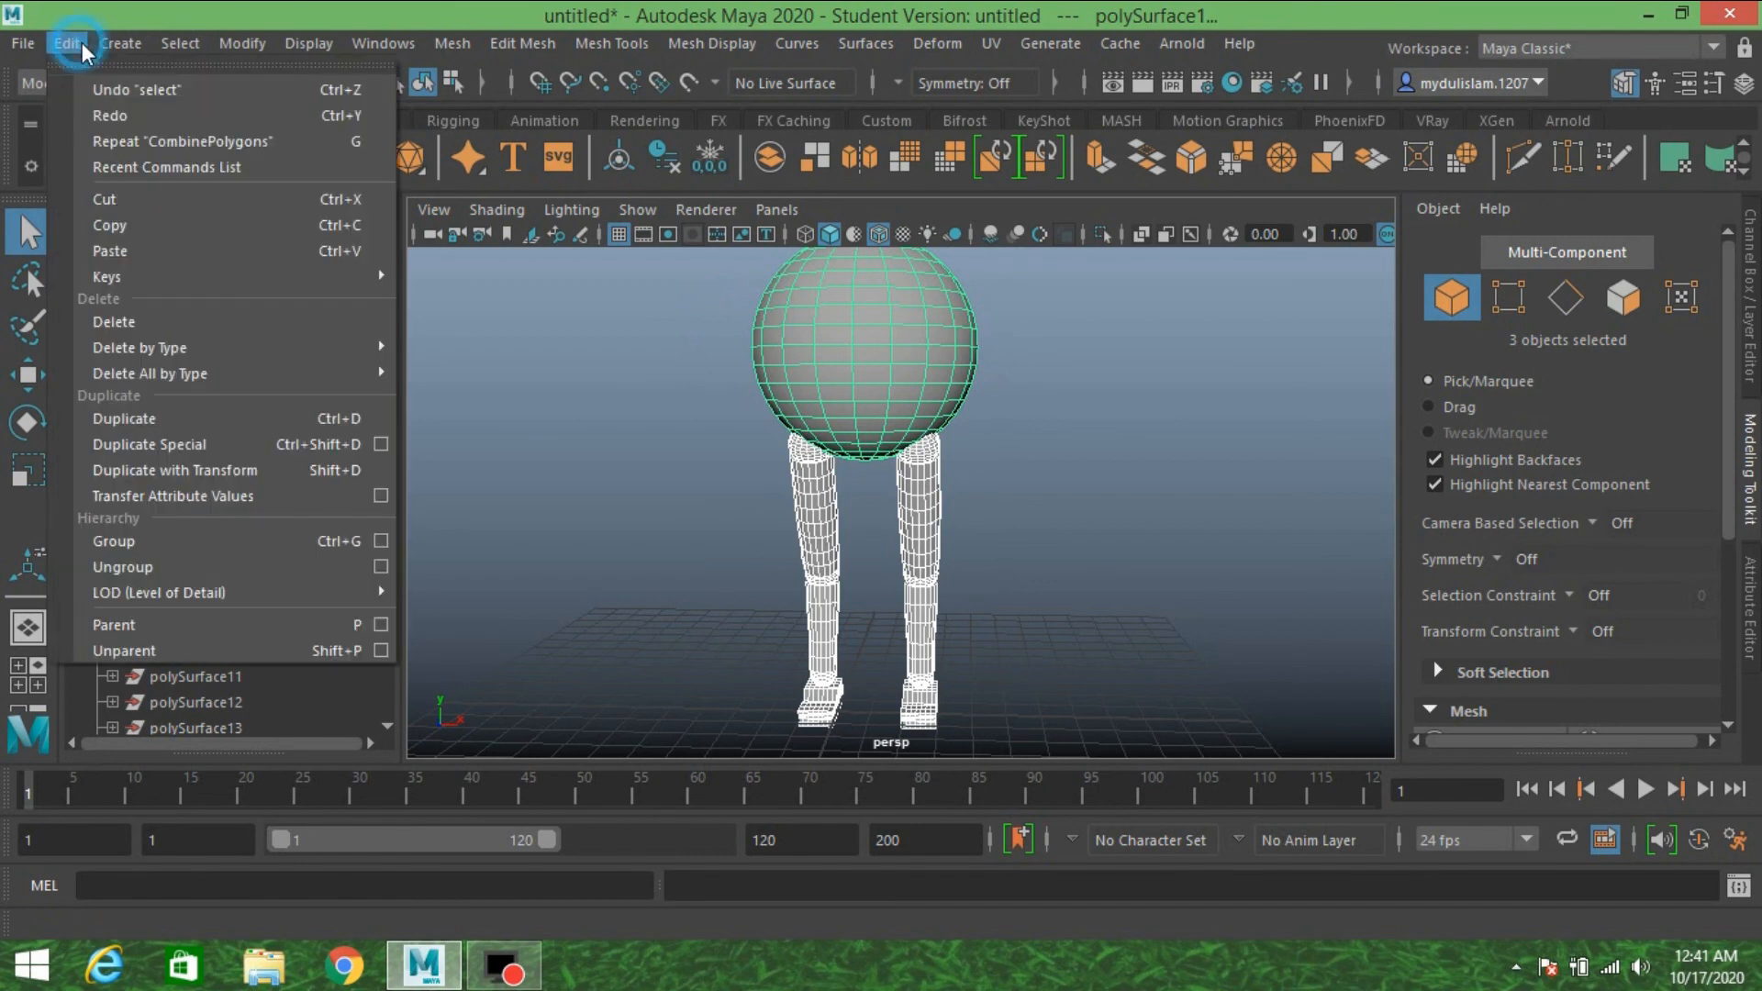
mouse_move(384, 347)
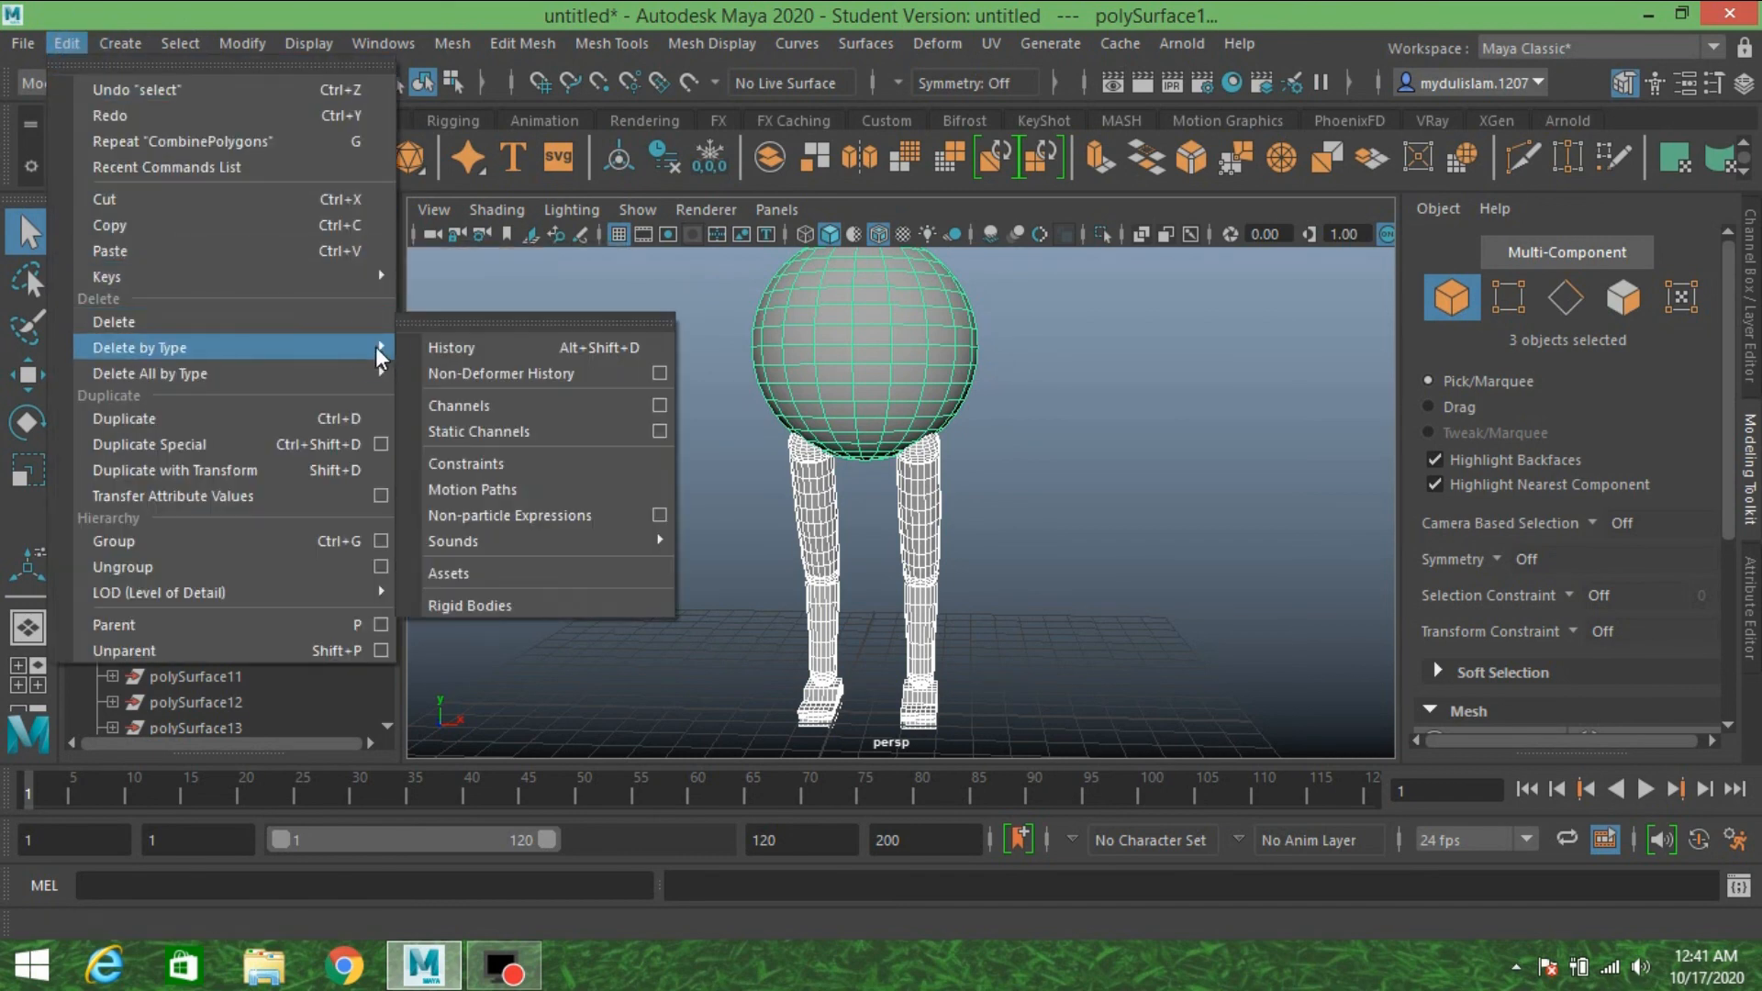
left_click(463, 346)
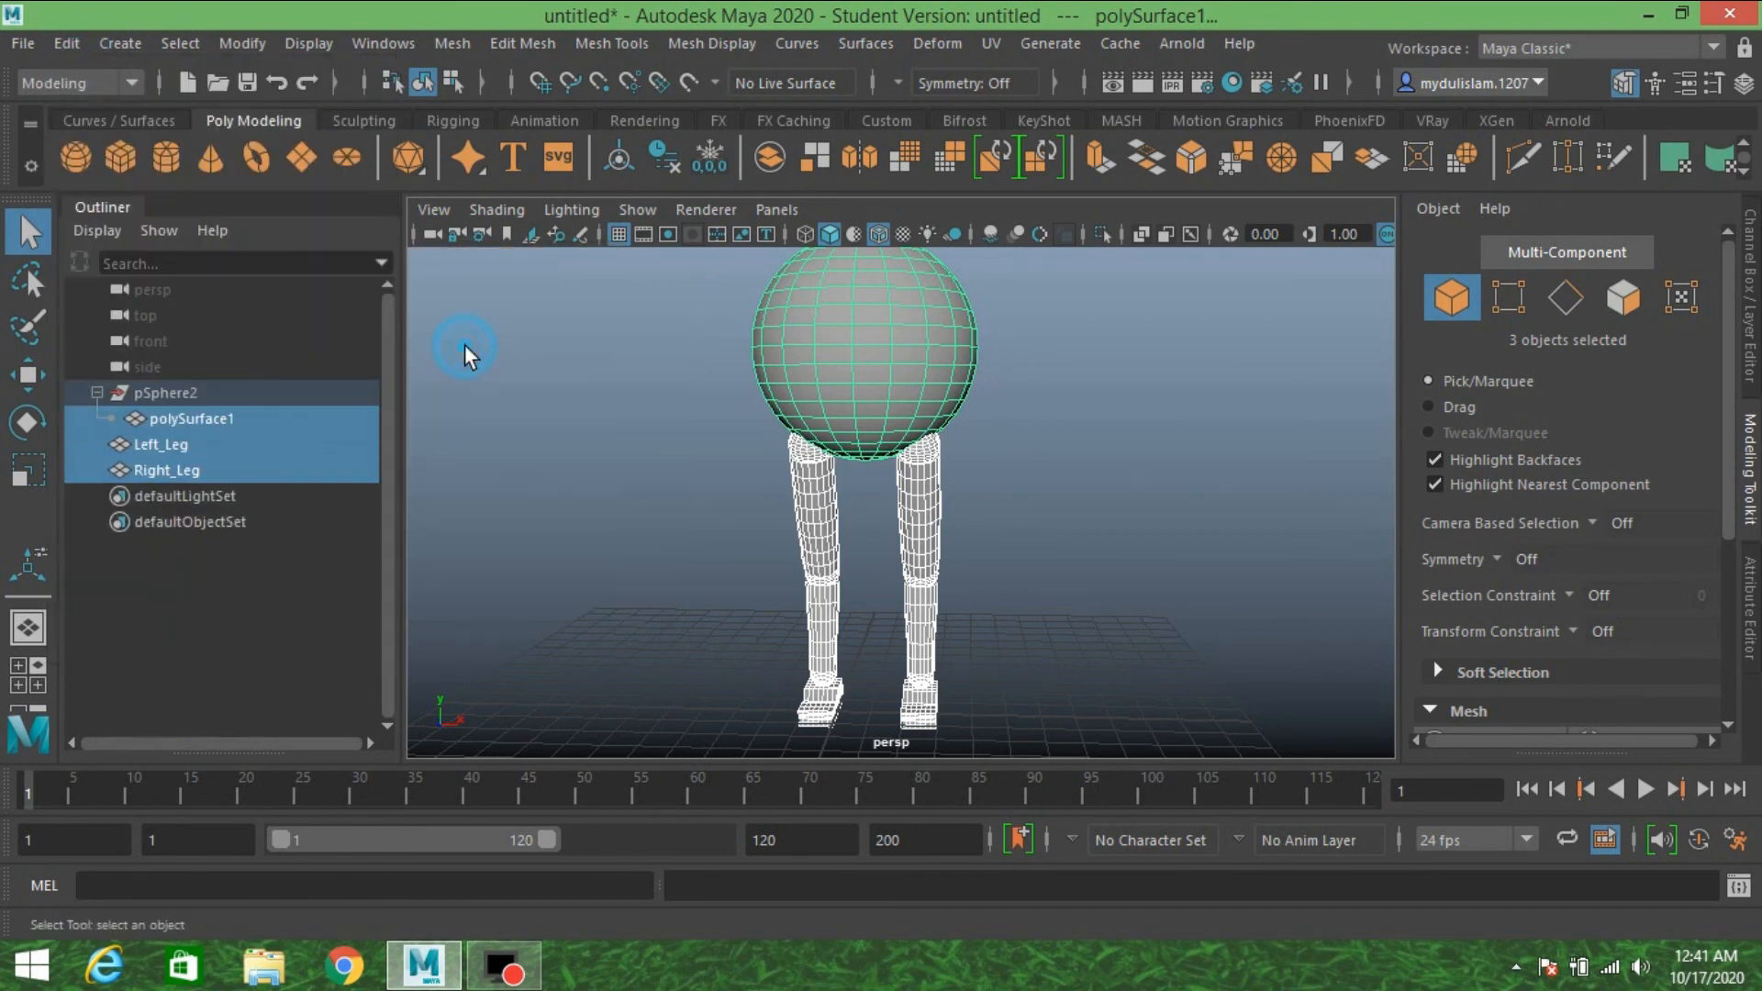
- Unparent polySurface1 from the pSphere2 group and delete the emptied group
left_click(195, 419)
key("shift+p")
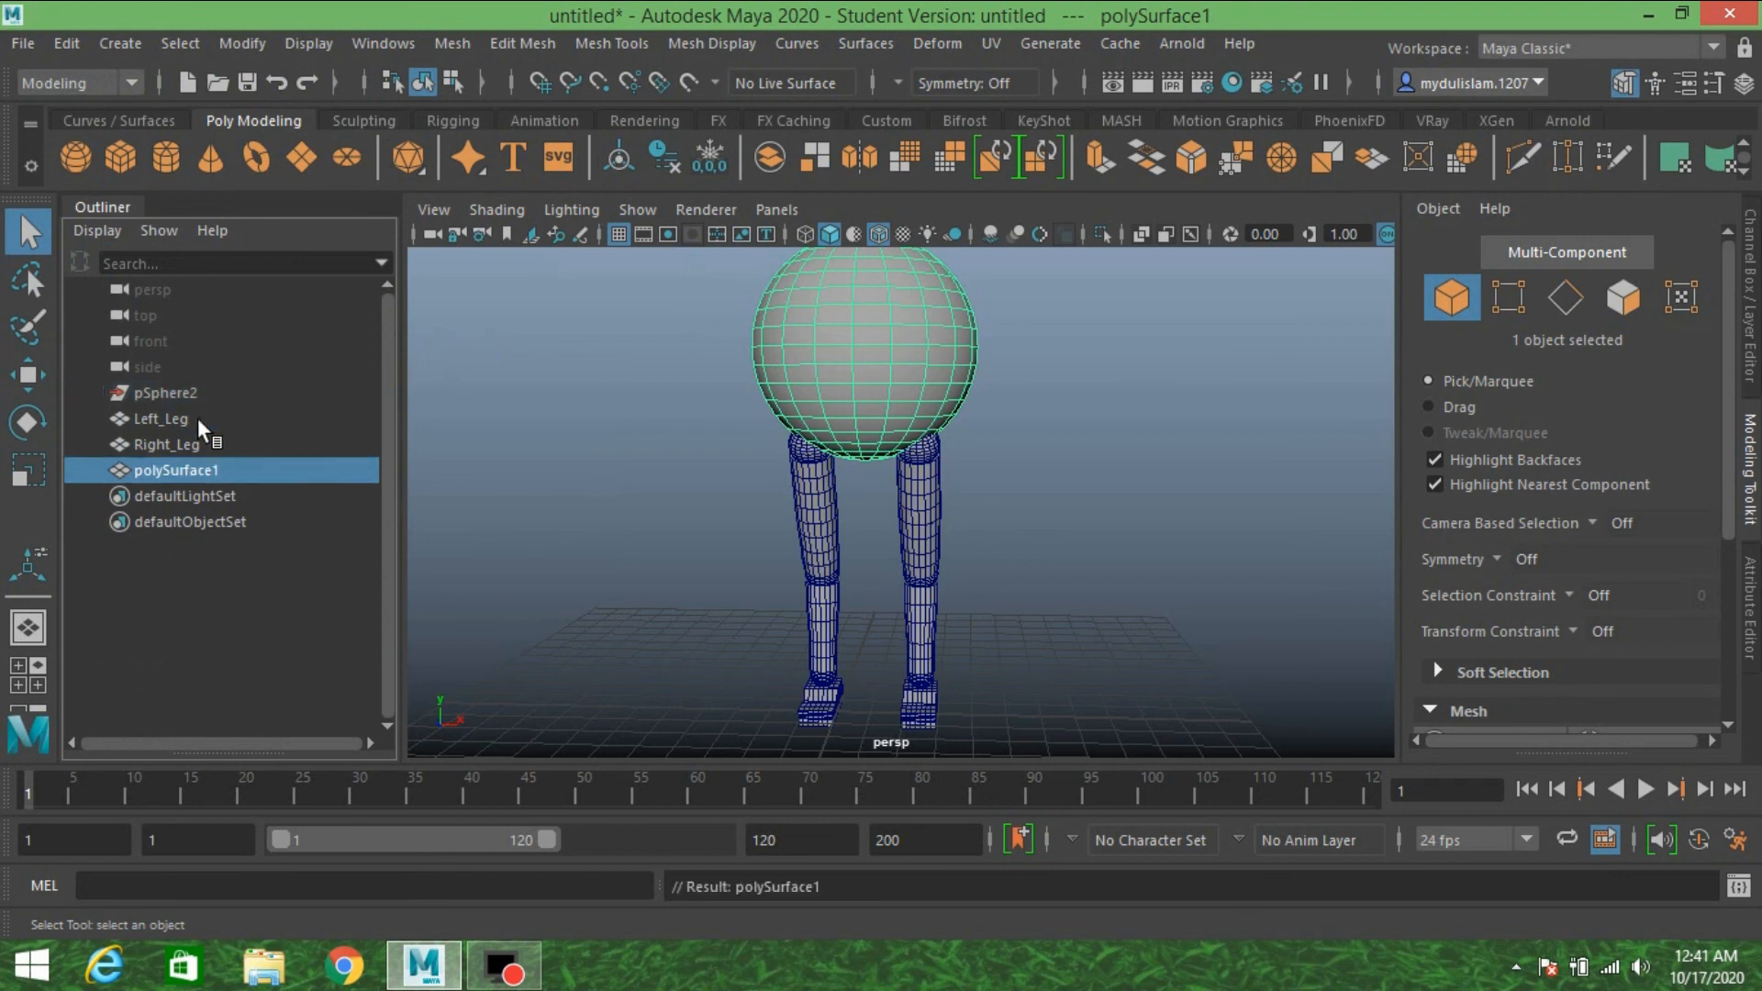
left_click(184, 391)
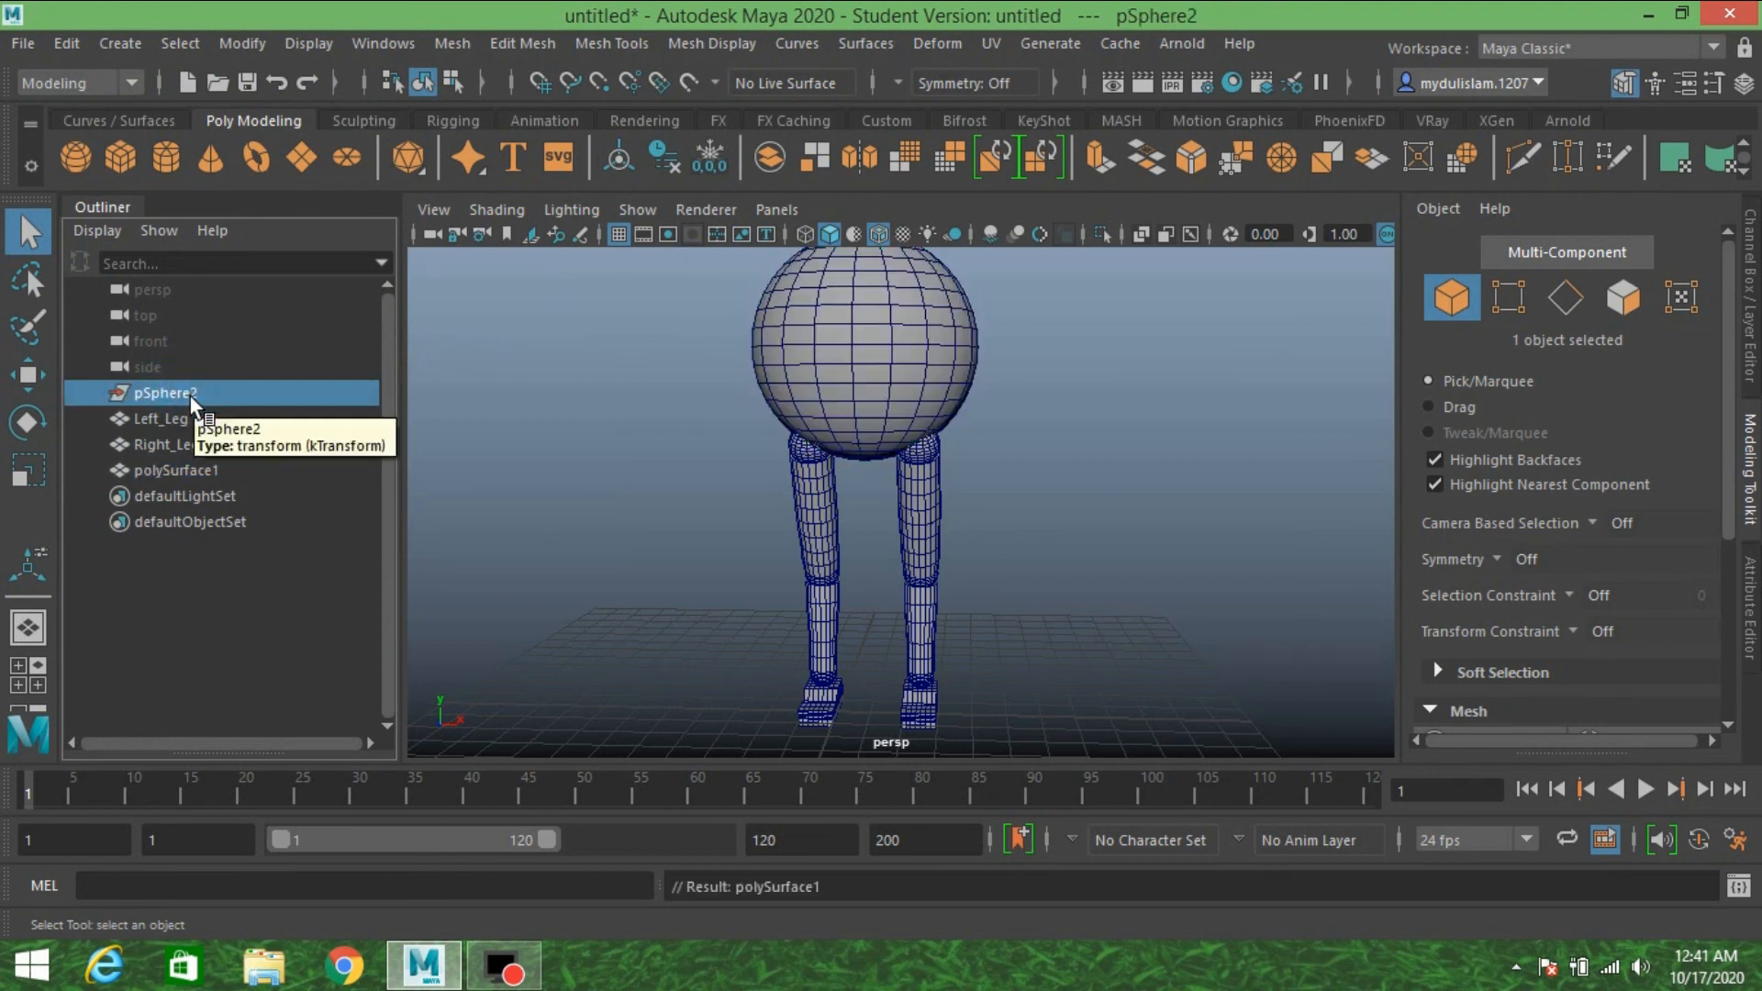
key("Delete")
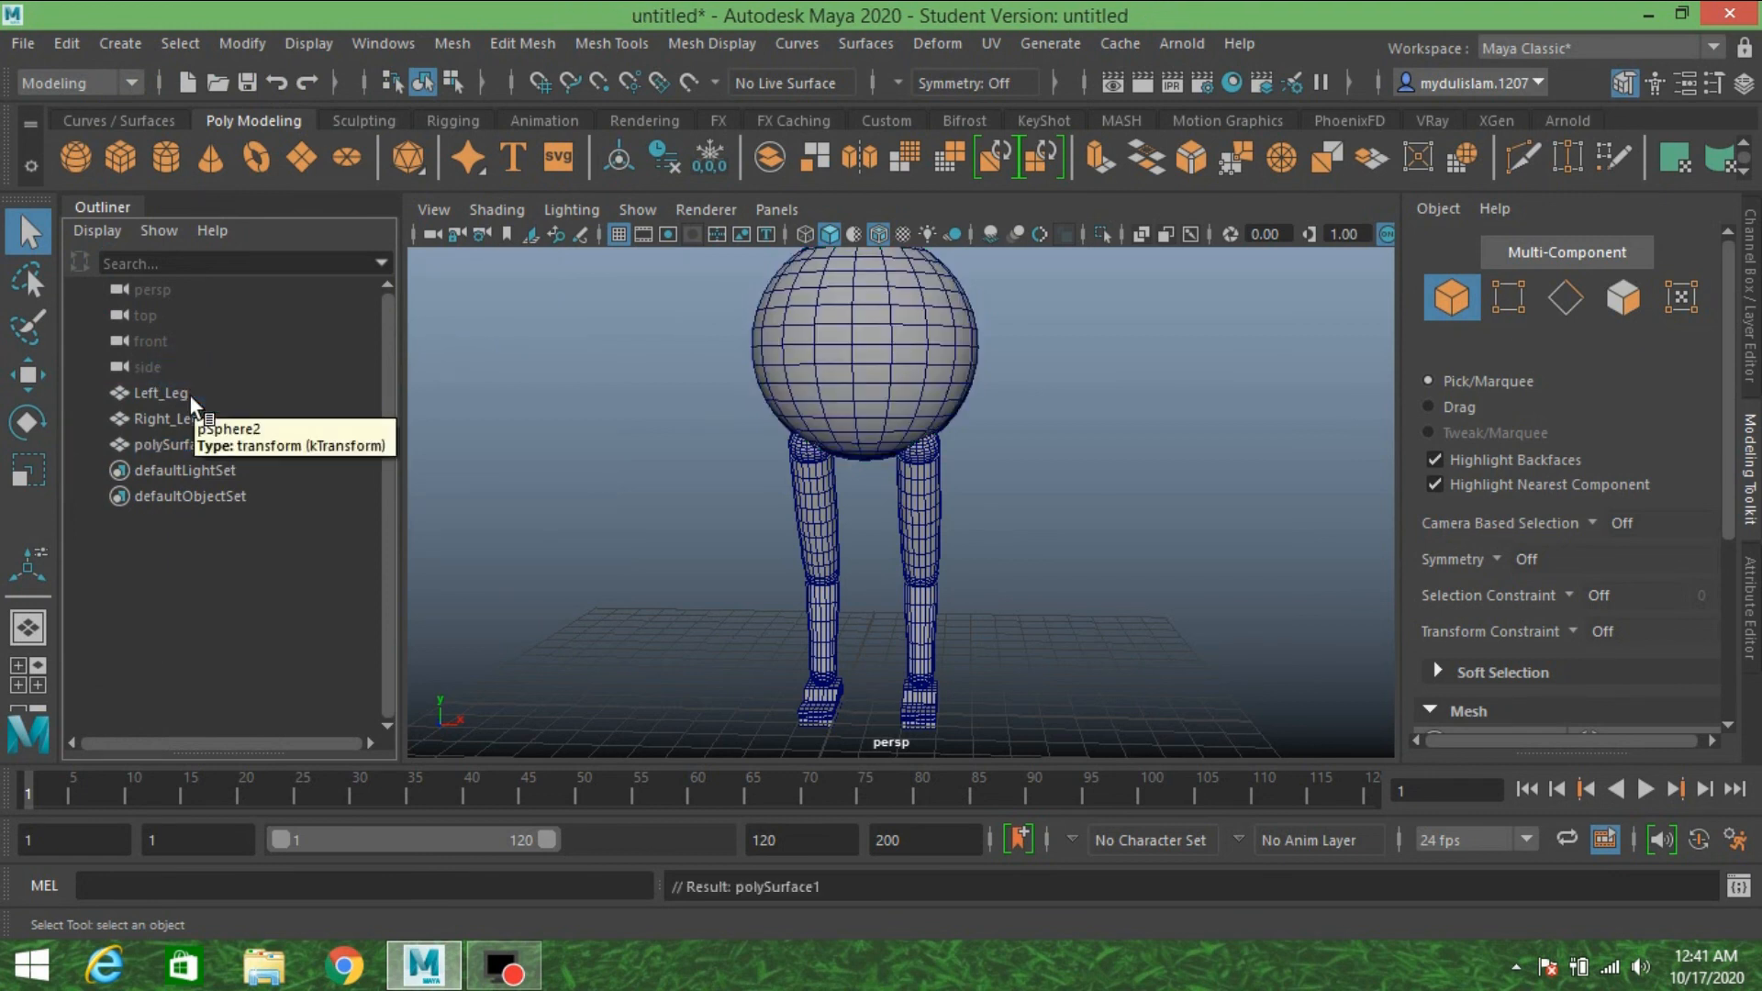
- Rename the body sphere polySurface1 to Body
left_click(175, 445)
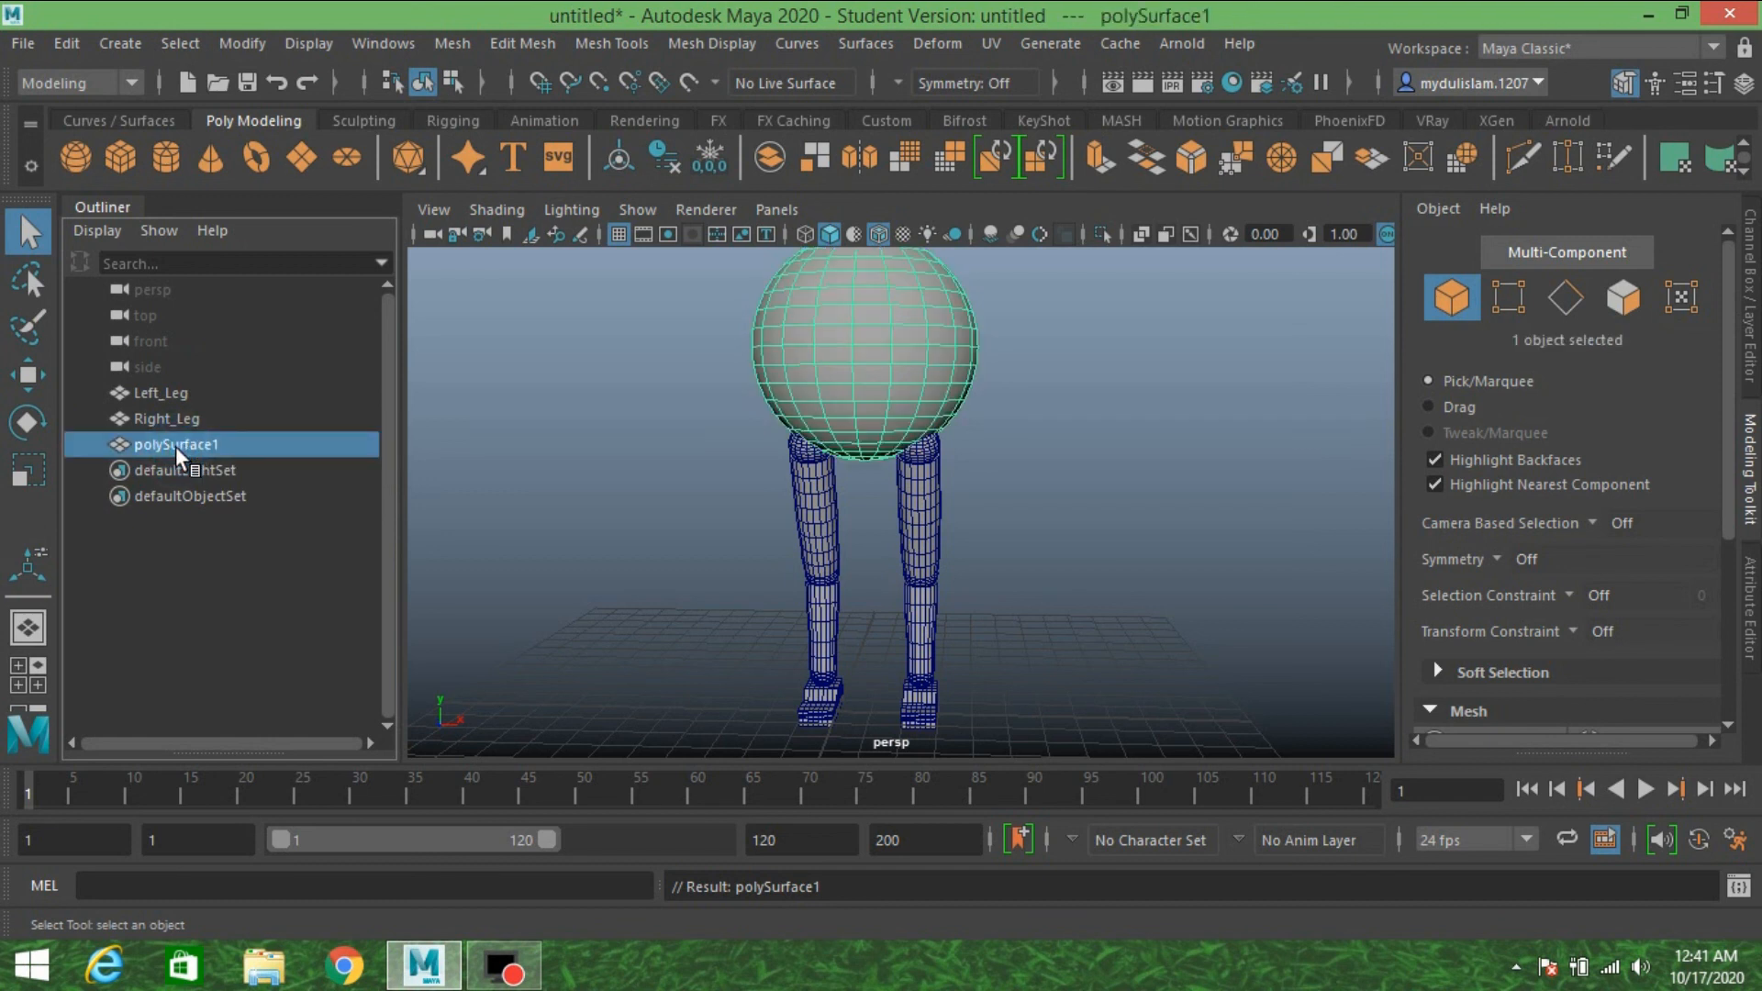
double_click(175, 446)
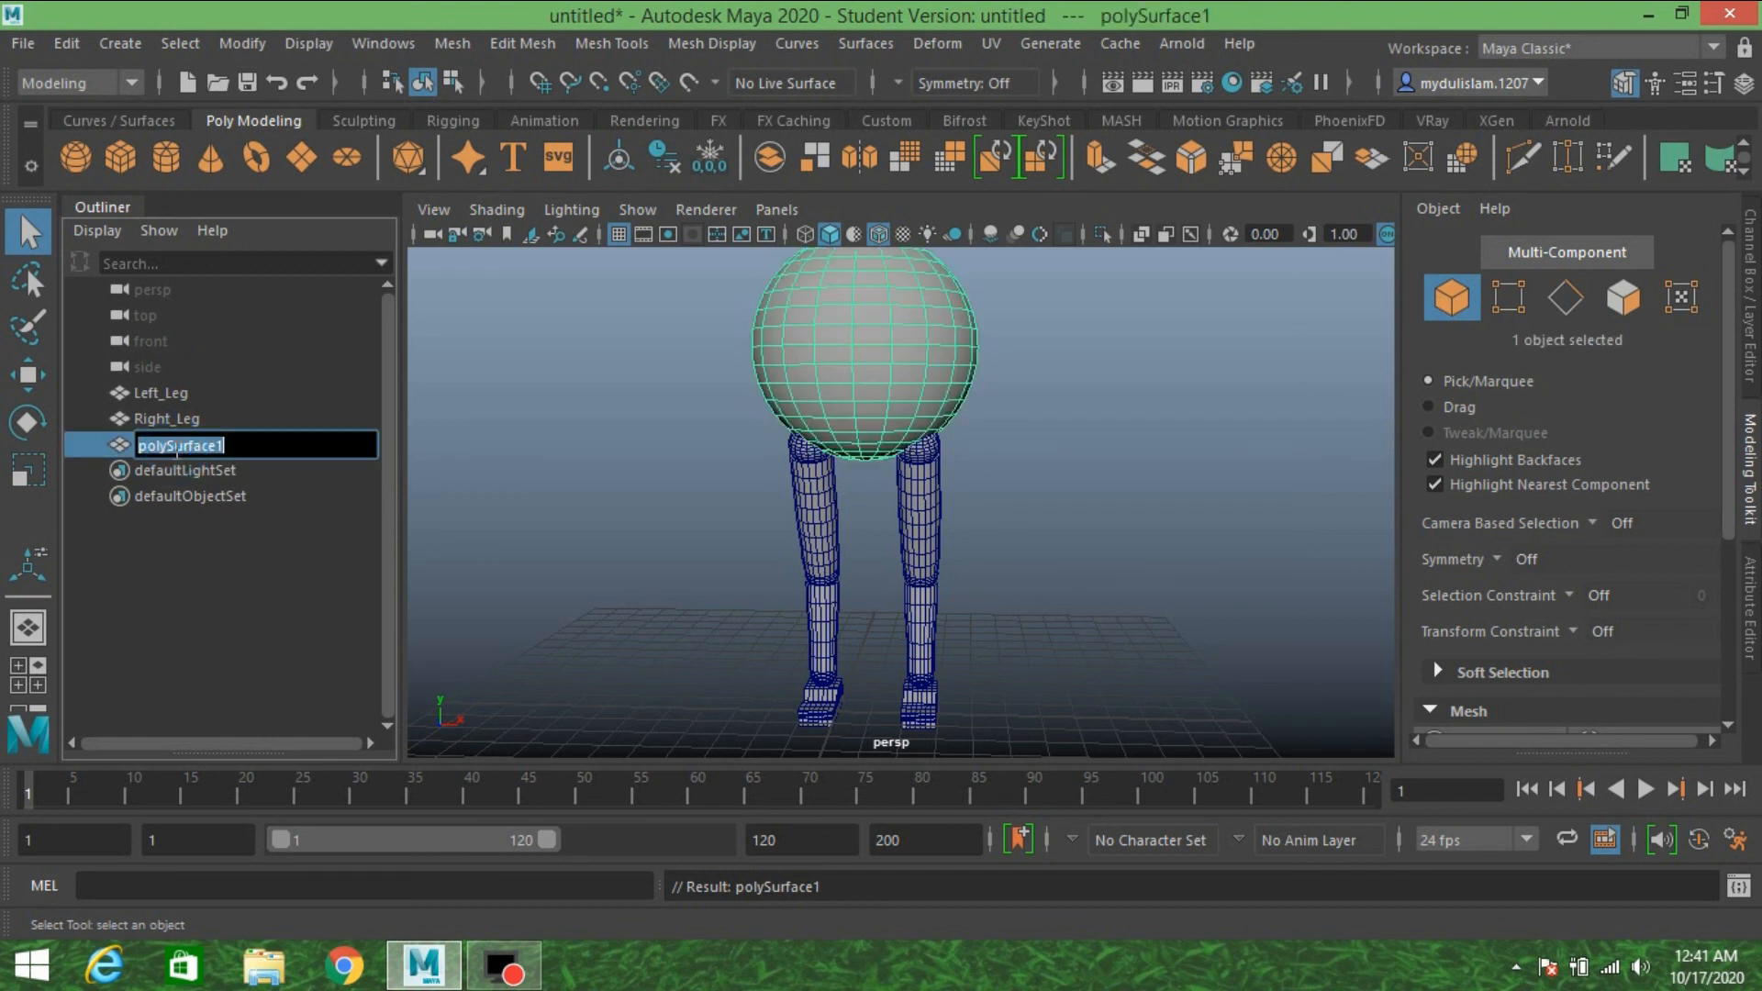
type("Body")
key("Return")
- Assign a new Lambert material to the Body sphere
scroll(984, 514, "down", 3)
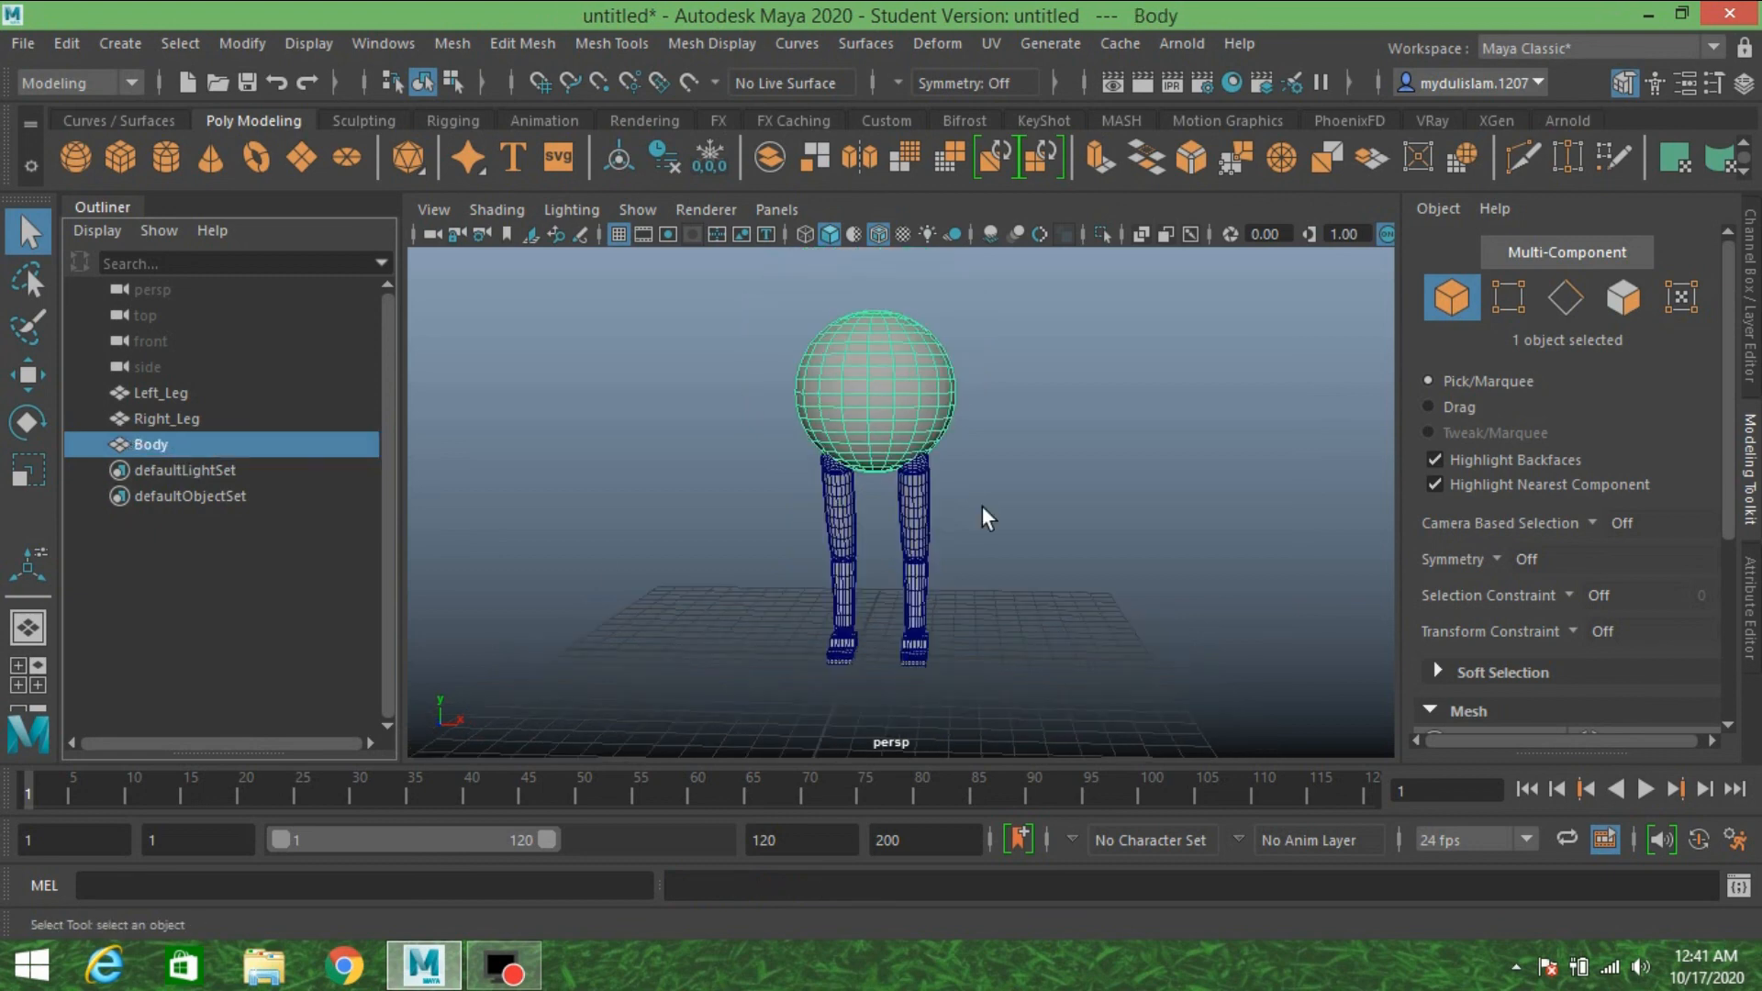
left_click_drag(1031, 528, 955, 535, "alt")
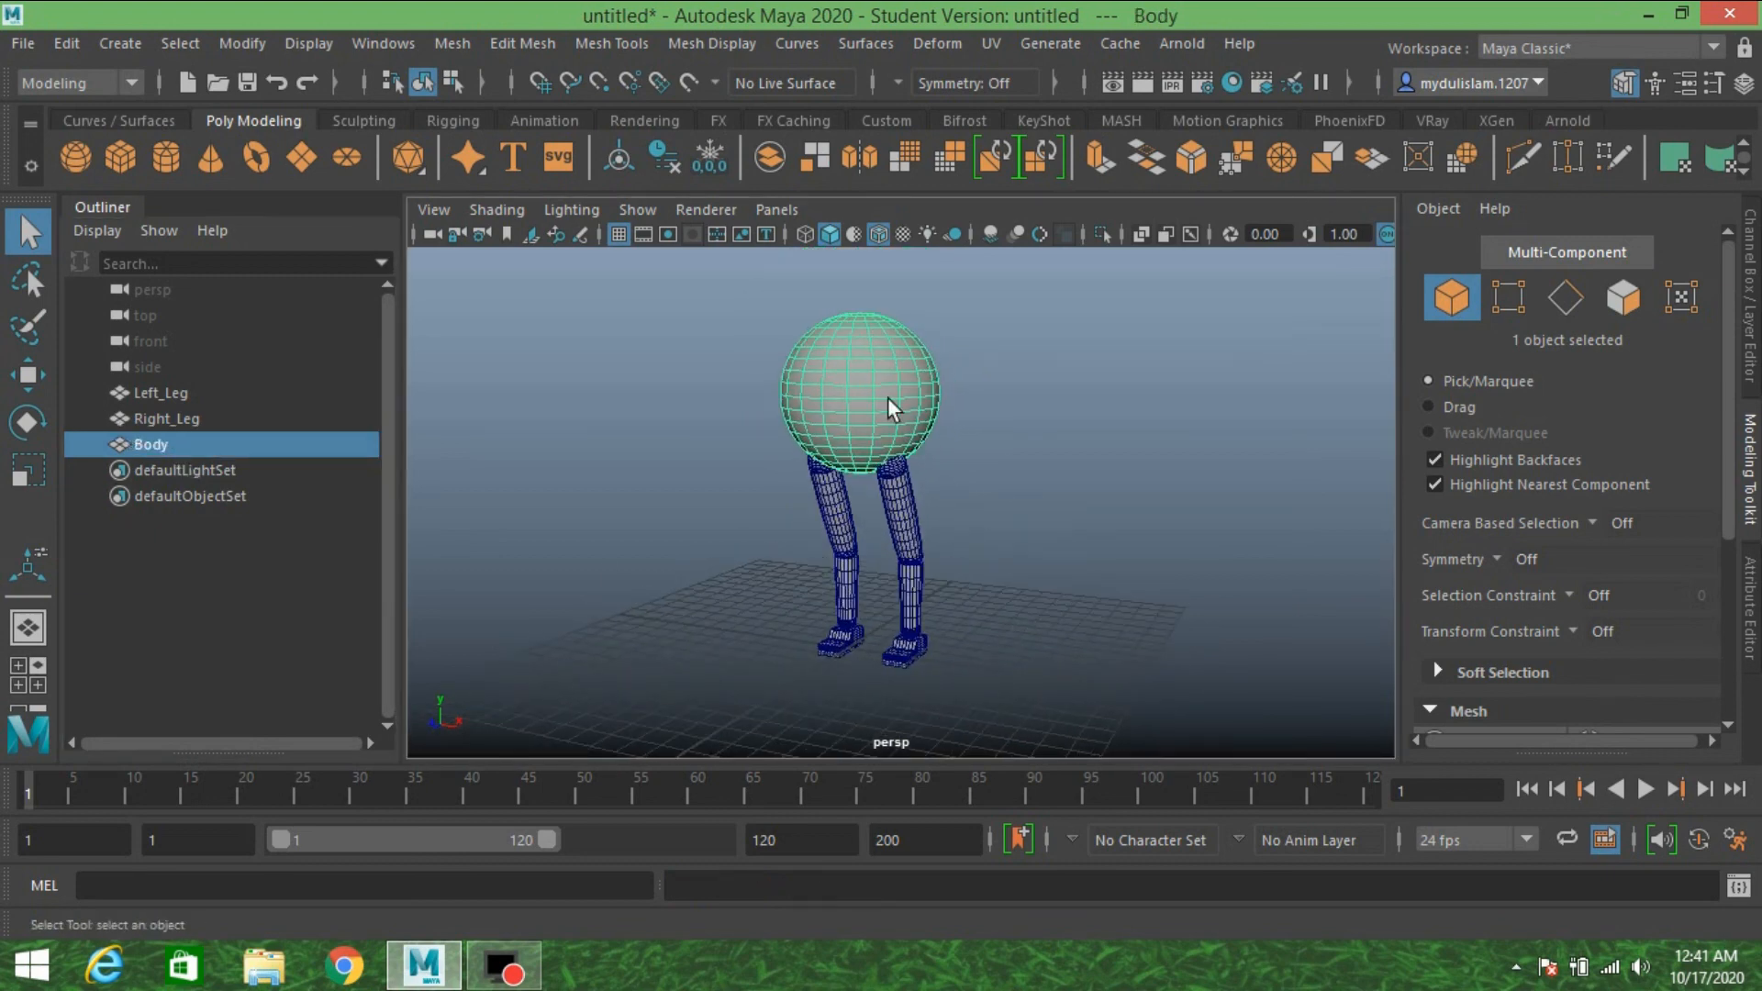
left_click_drag(1044, 461, 936, 450, "alt")
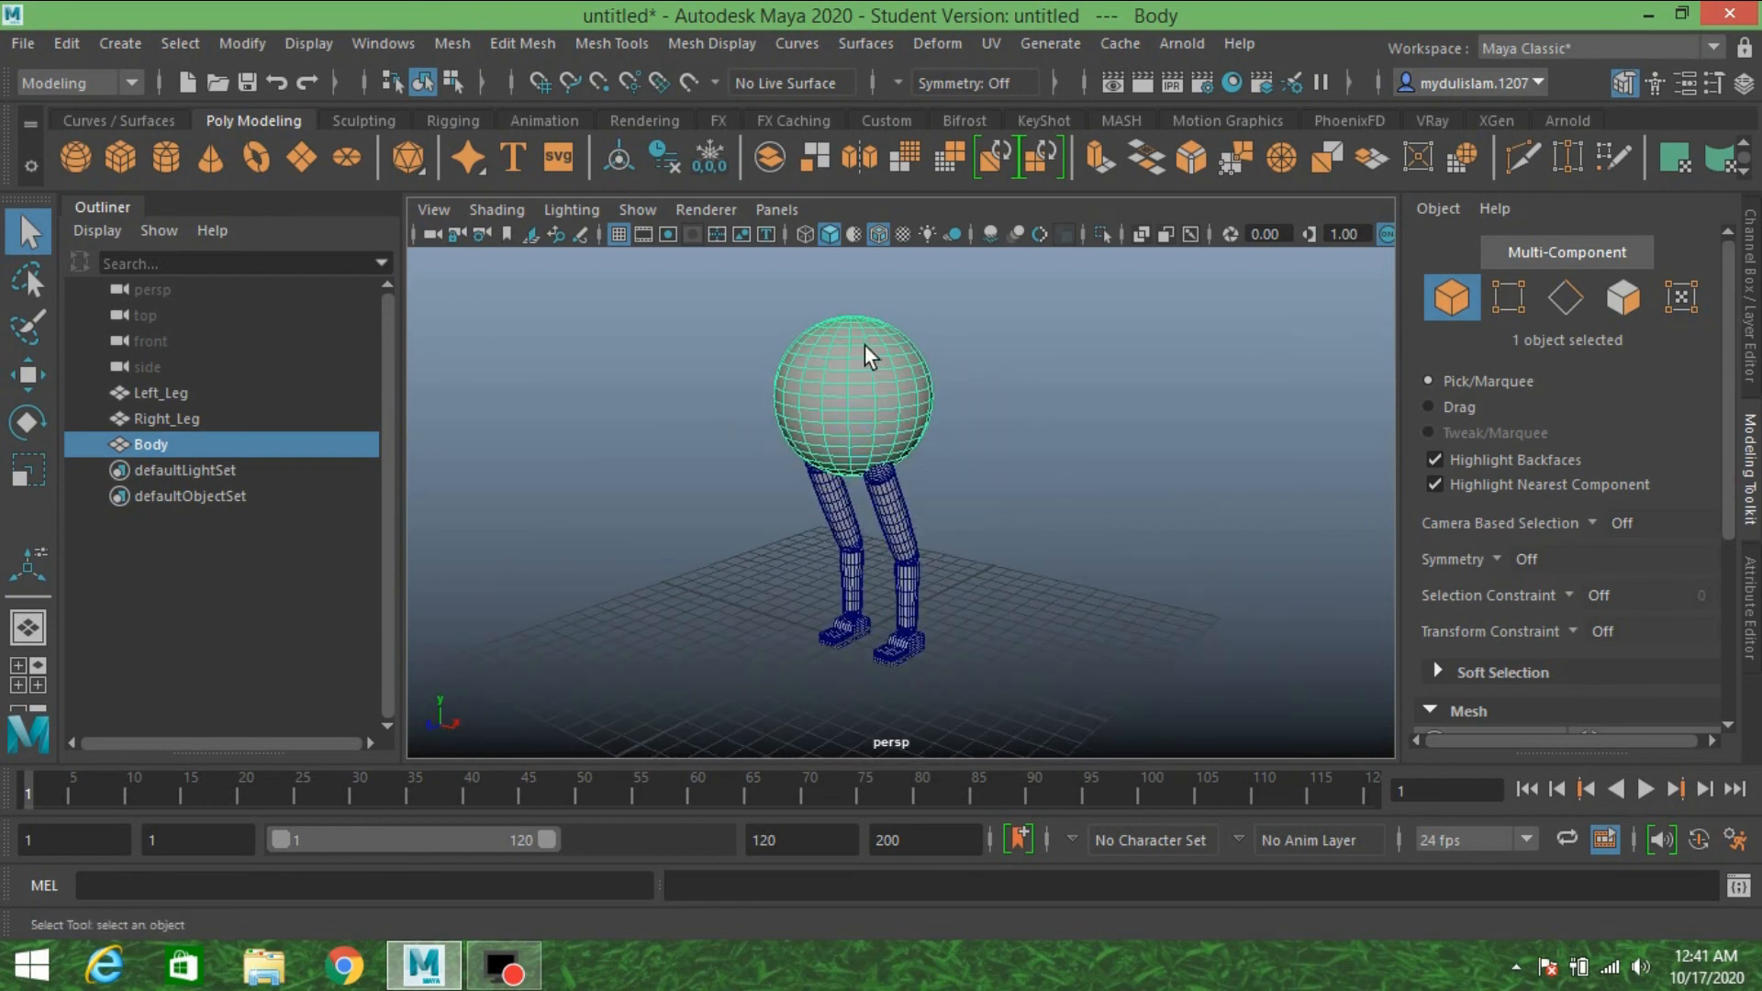
right_click_drag(868, 362, 871, 910)
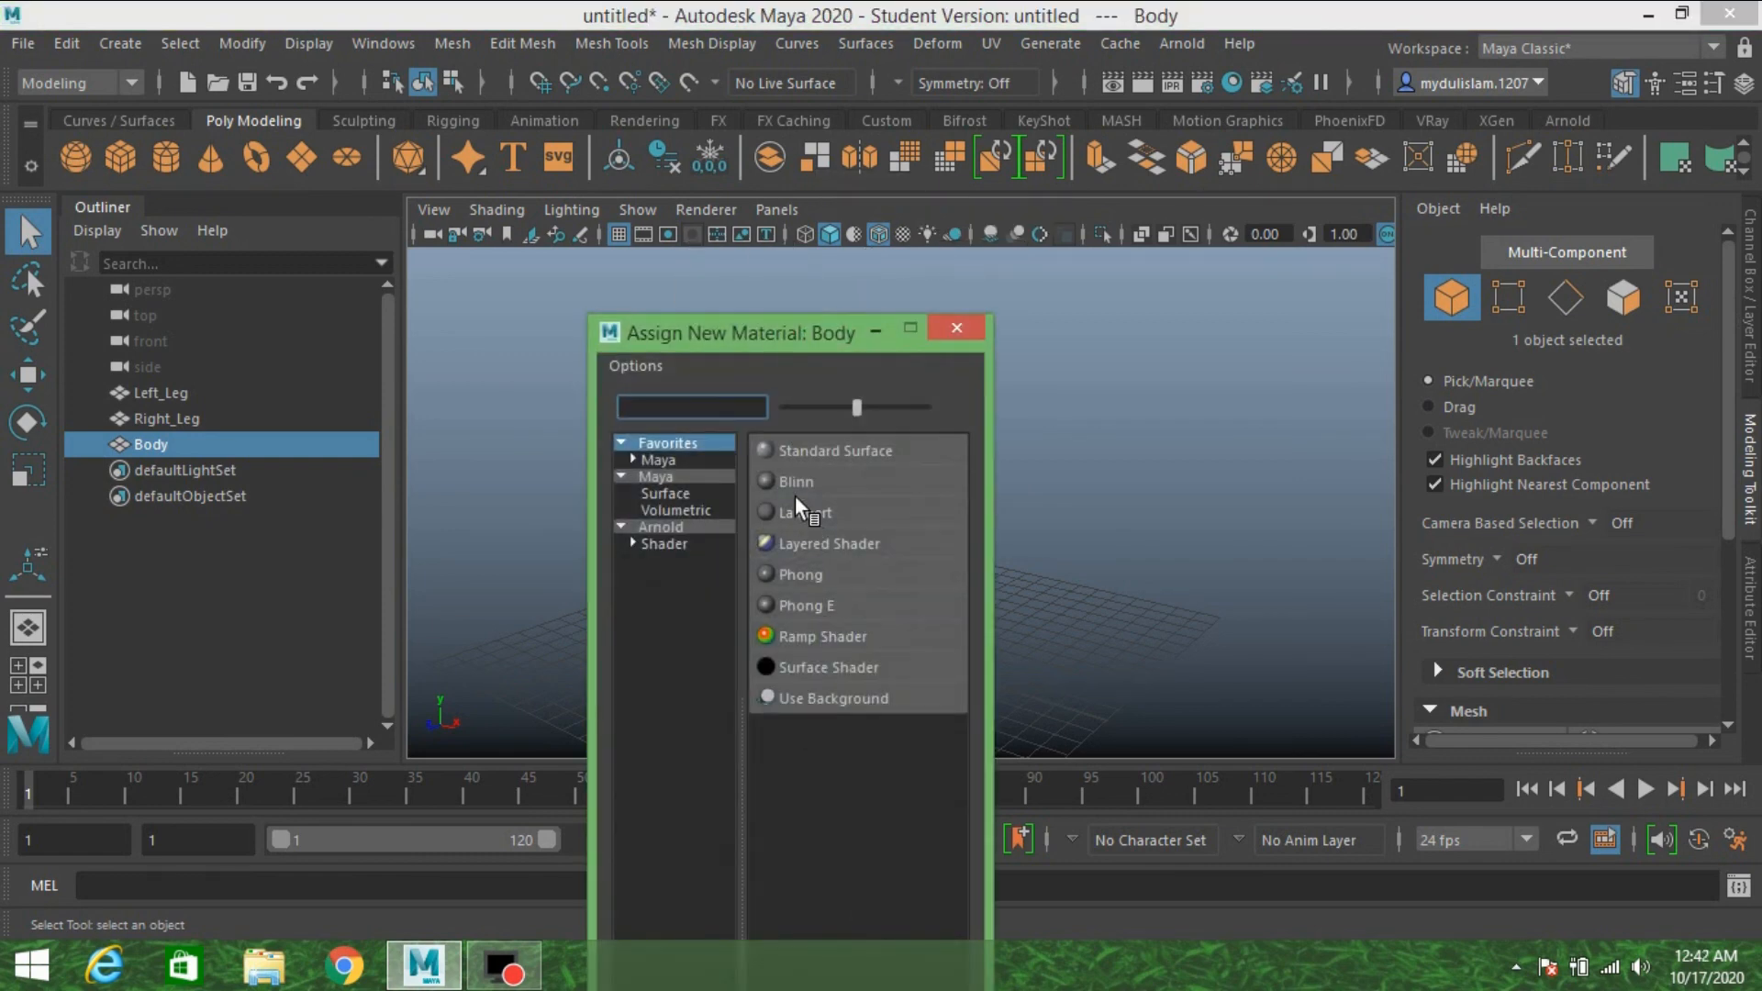
left_click(808, 513)
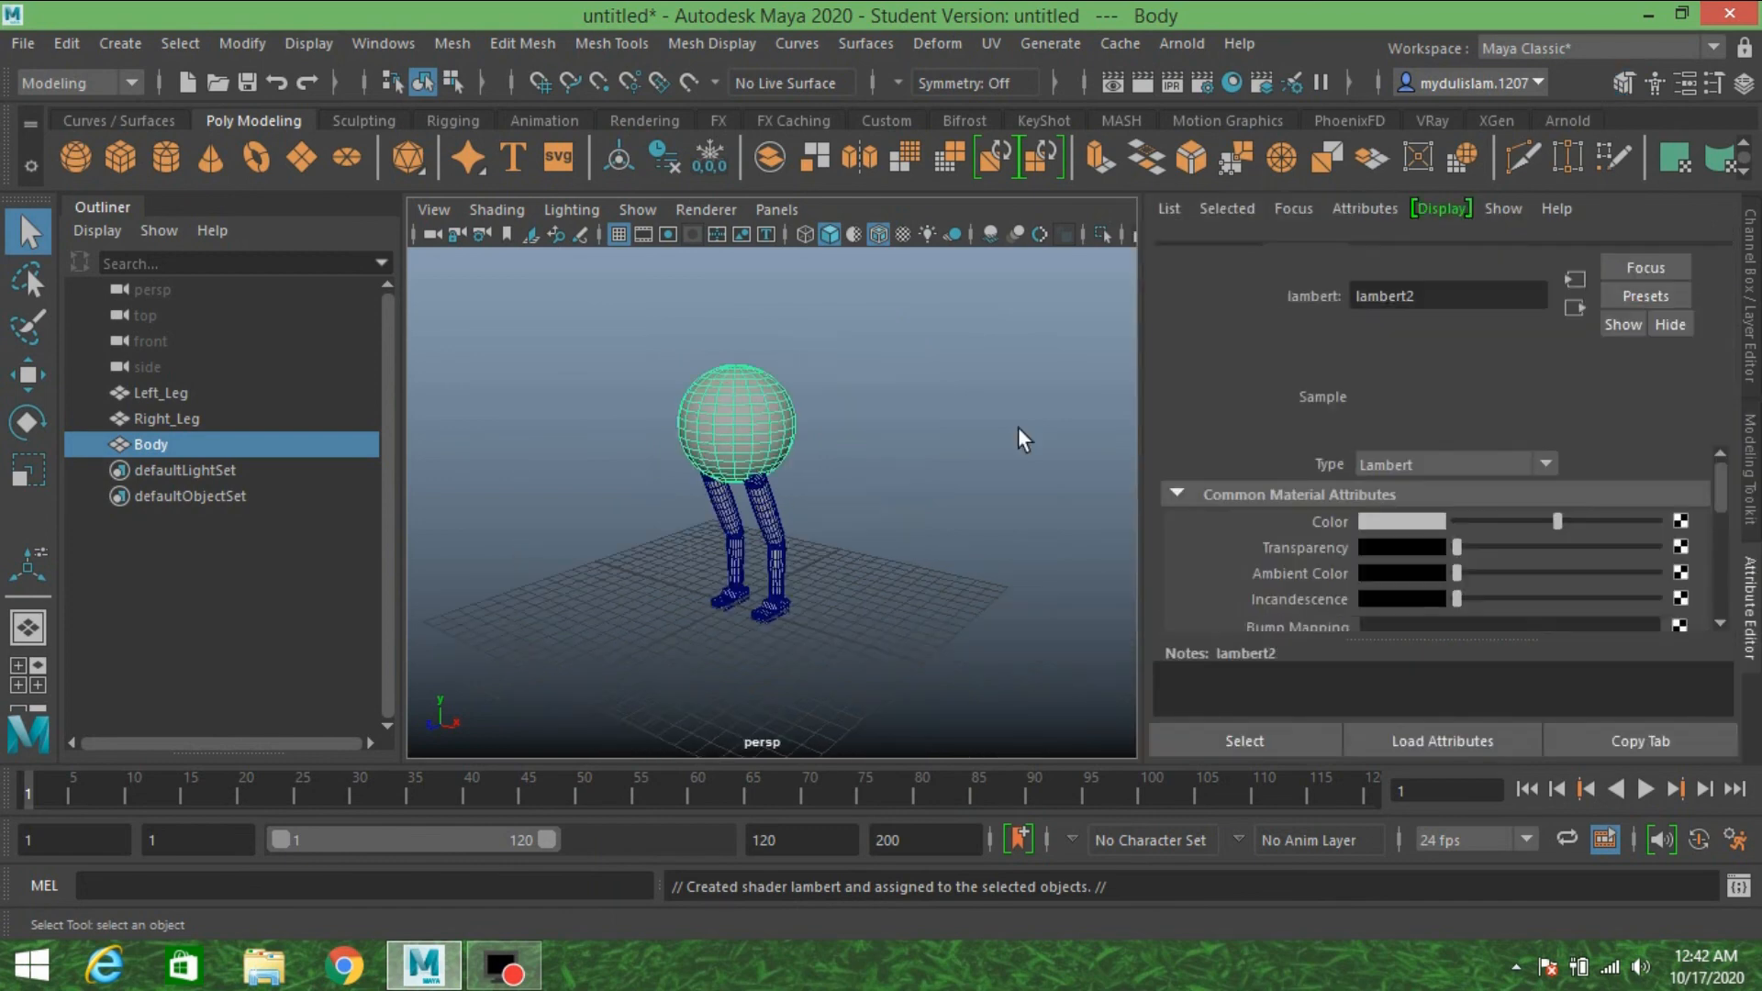
- Change the lambert2 color to orange with hue 16.154 and saturation 0.897, and raise its brightness value slightly
left_click(1395, 259)
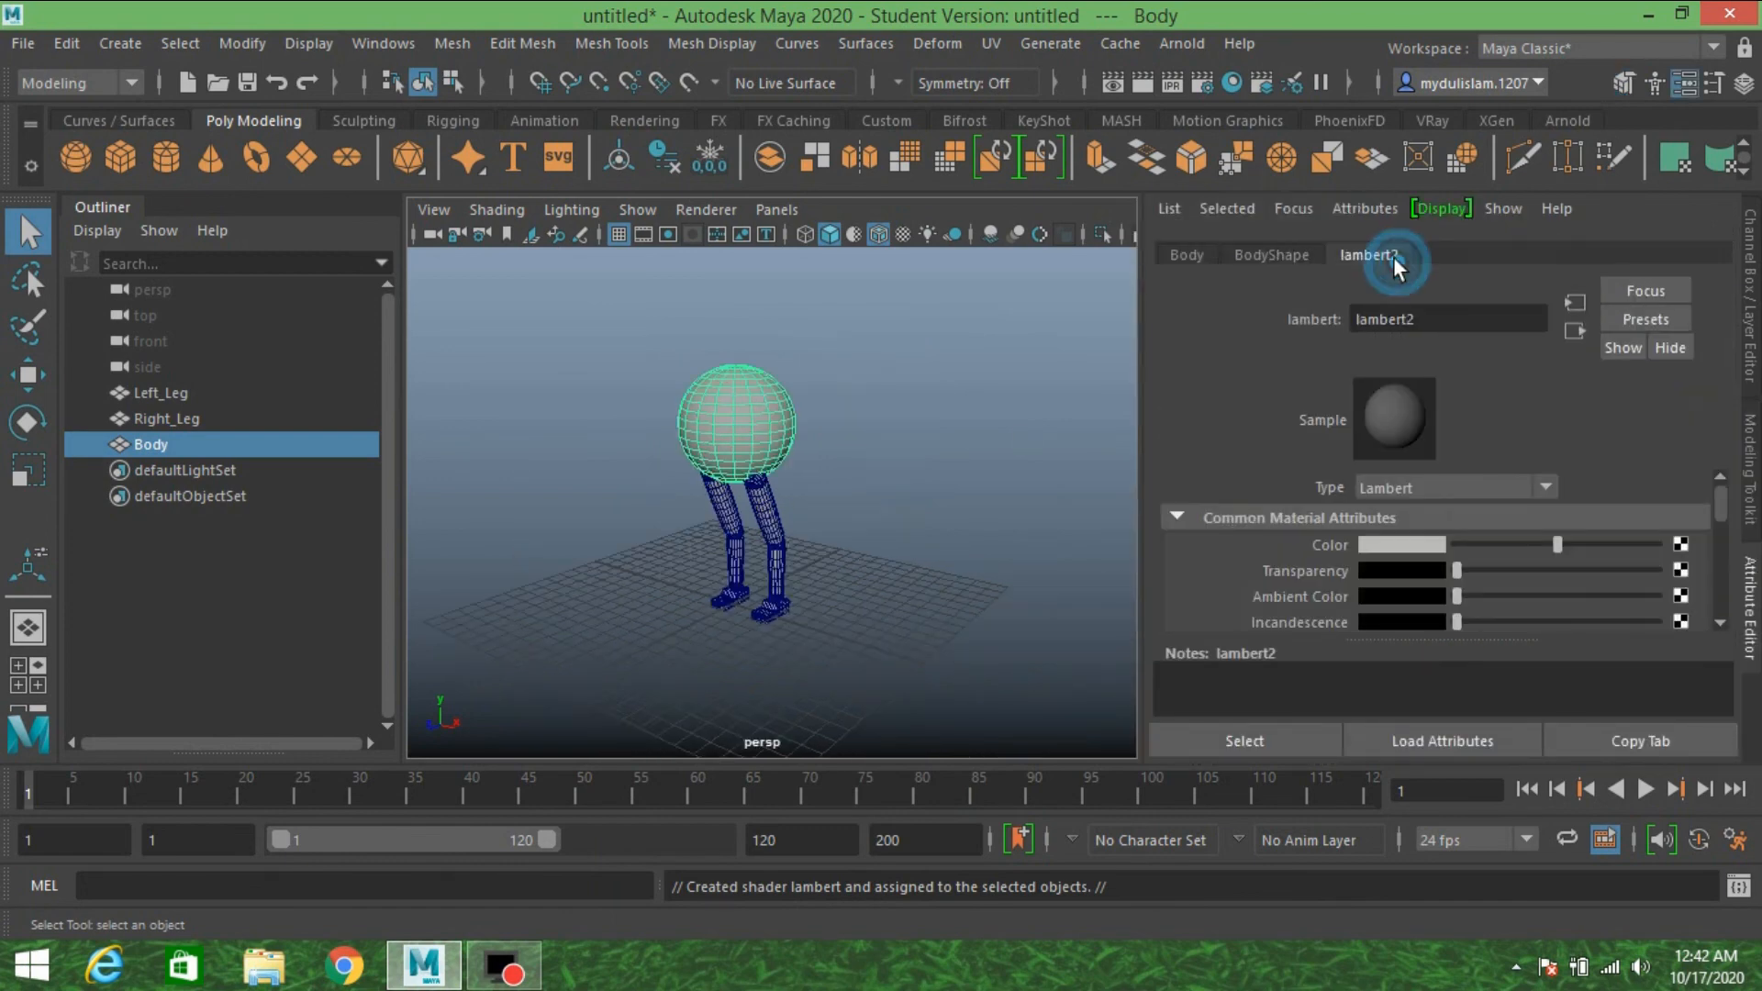
left_click(1404, 543)
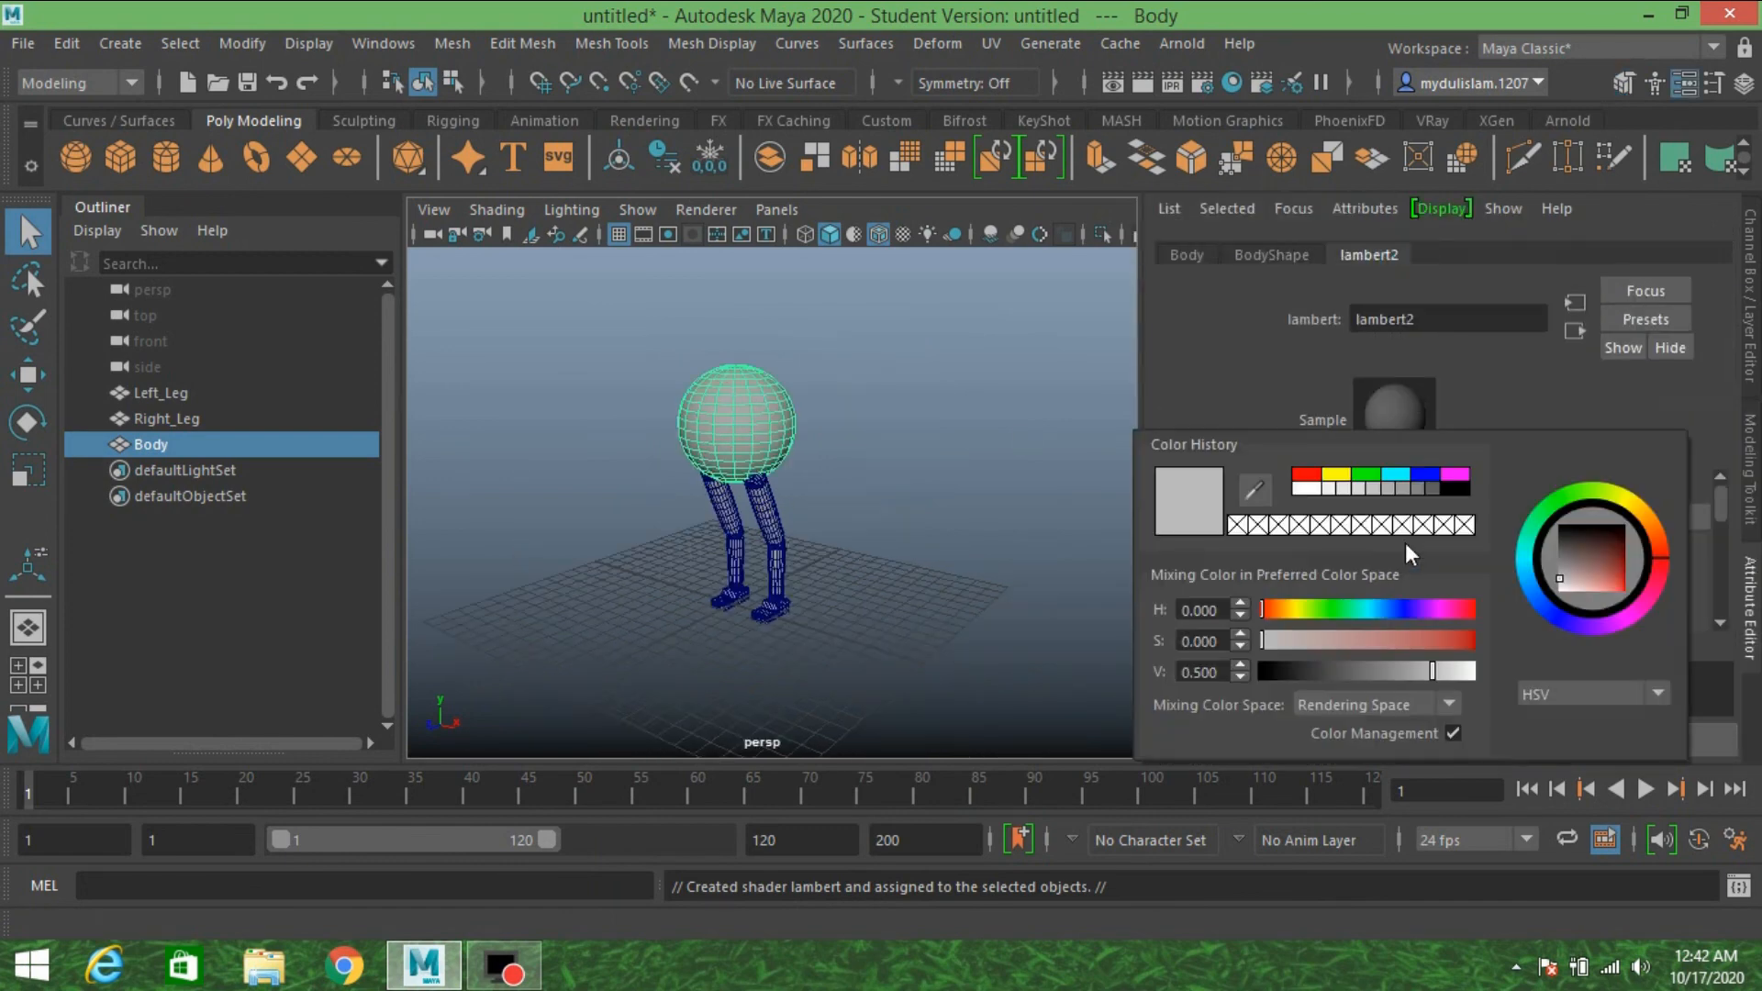
left_click(1272, 609)
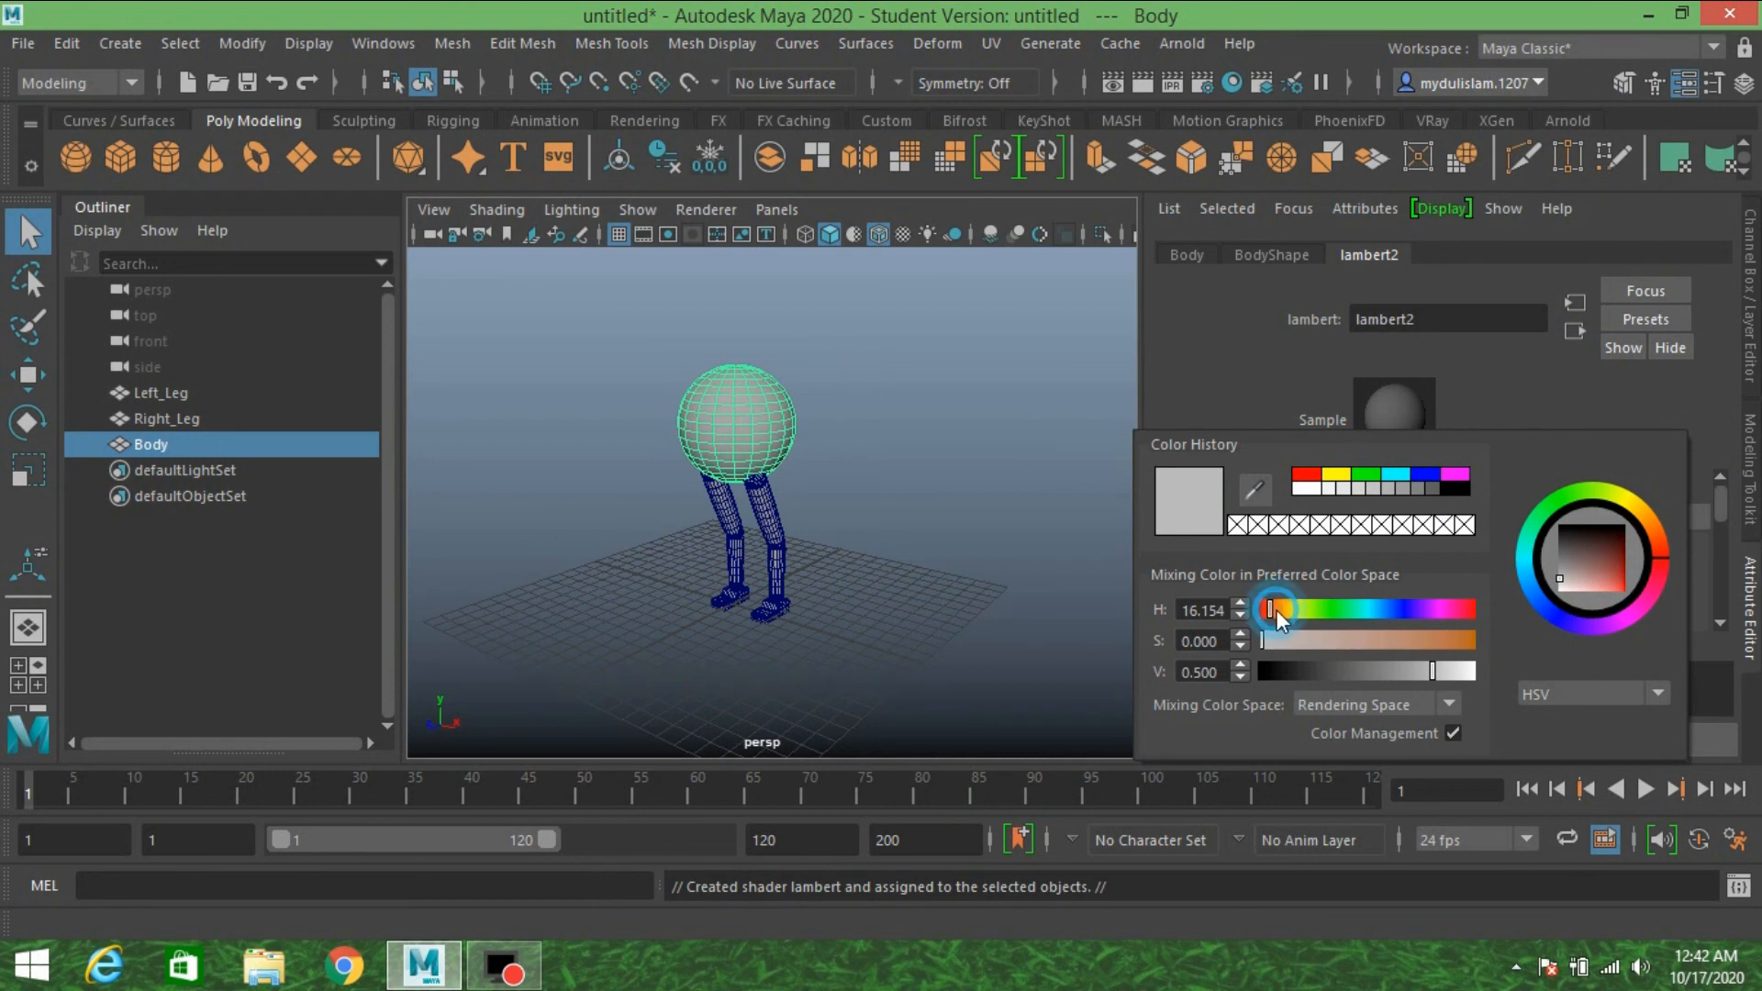
left_click(1450, 640)
left_click_drag(1446, 642, 1448, 643)
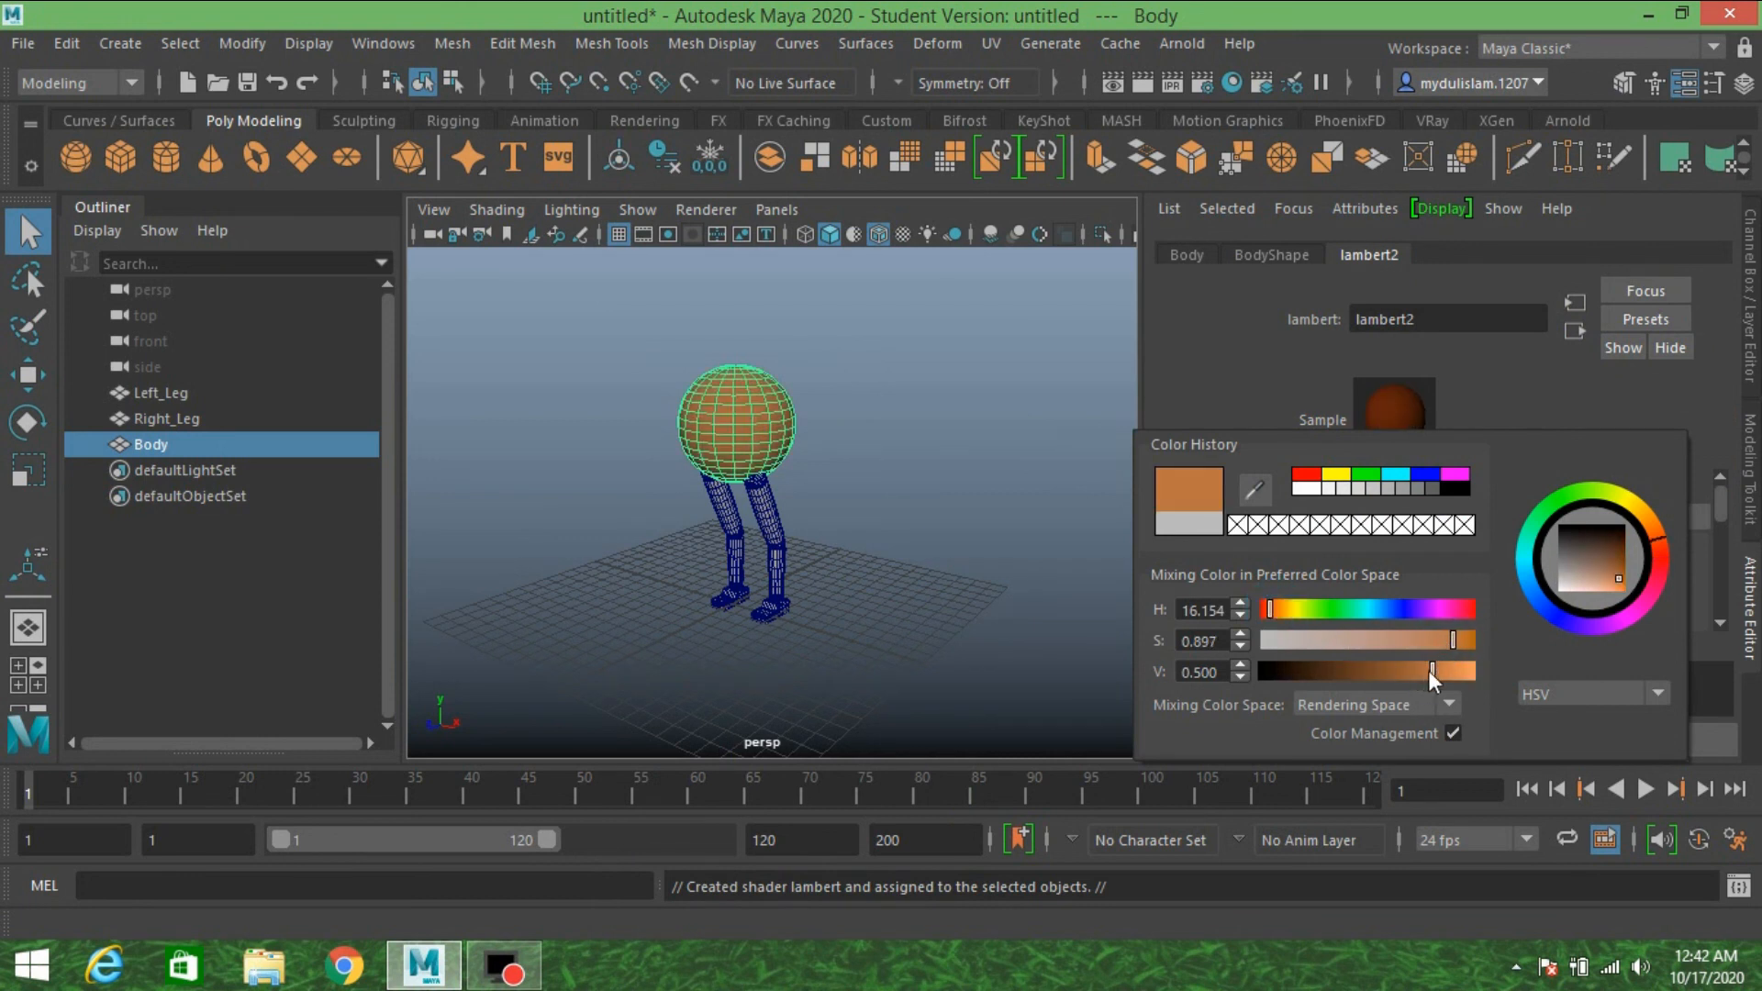
left_click_drag(1430, 671, 1437, 677)
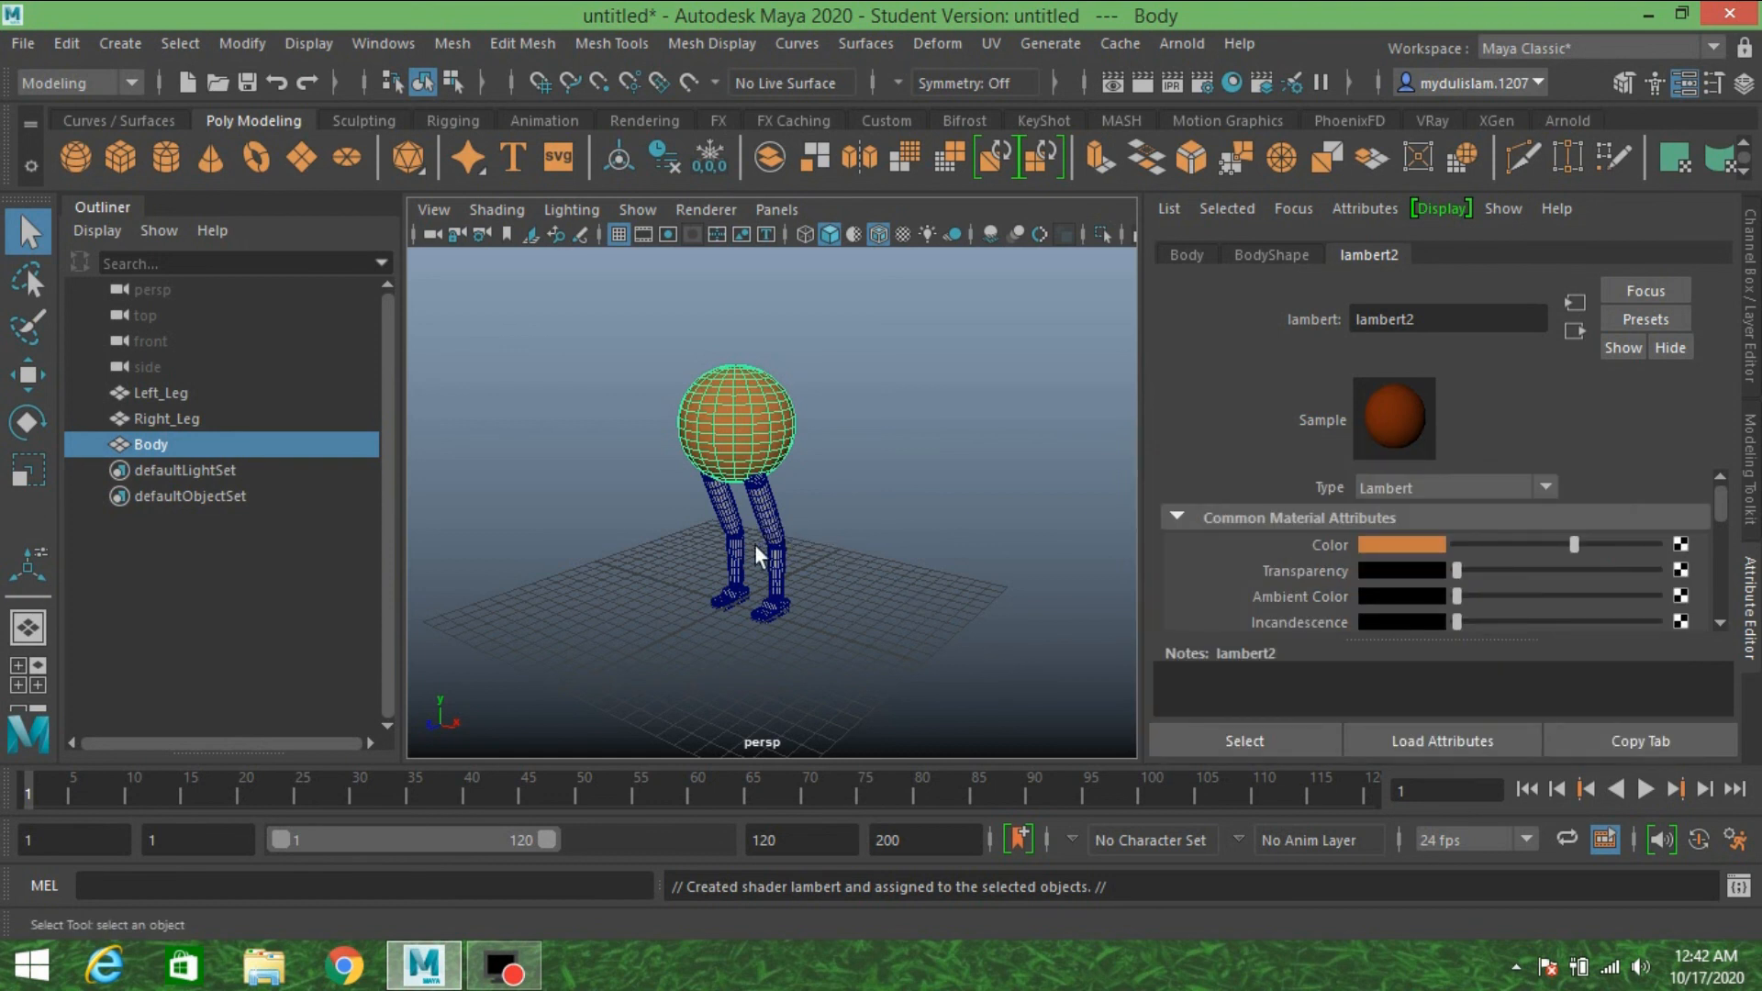
- Select both legs and assign the existing lambert2 material to them
scroll(758, 554, "up", 3)
left_click_drag(635, 504, 830, 570)
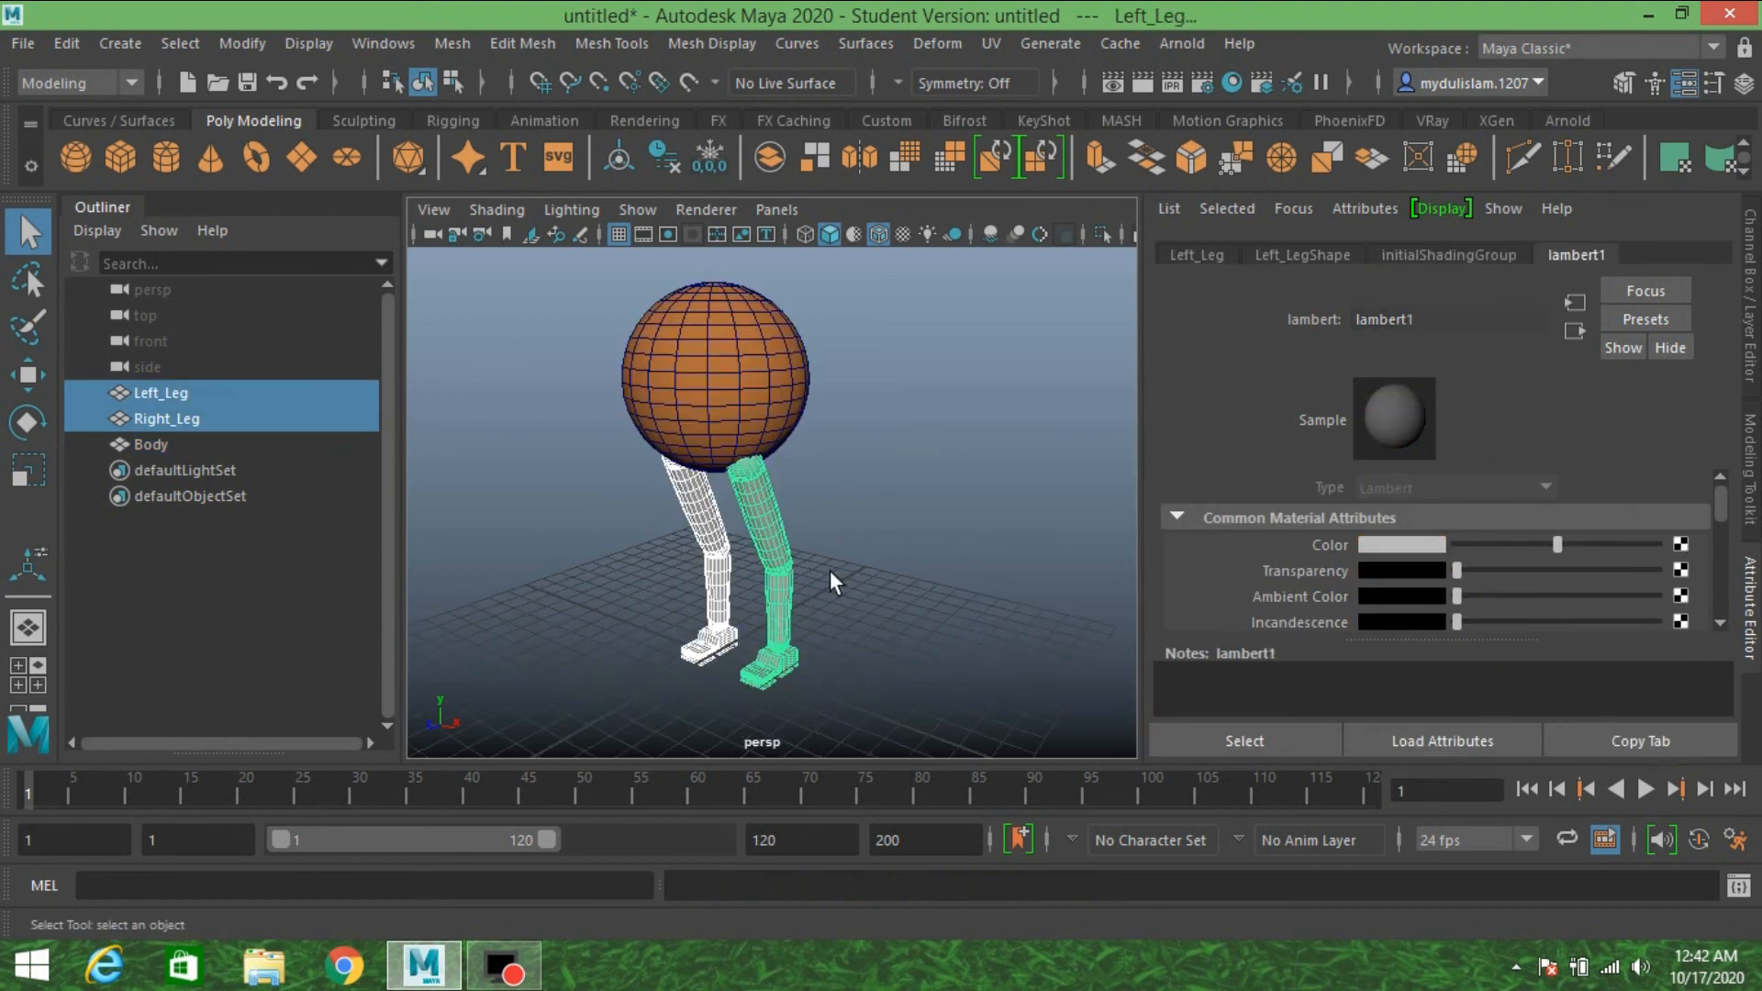
right_click(745, 494)
mouse_move(760, 940)
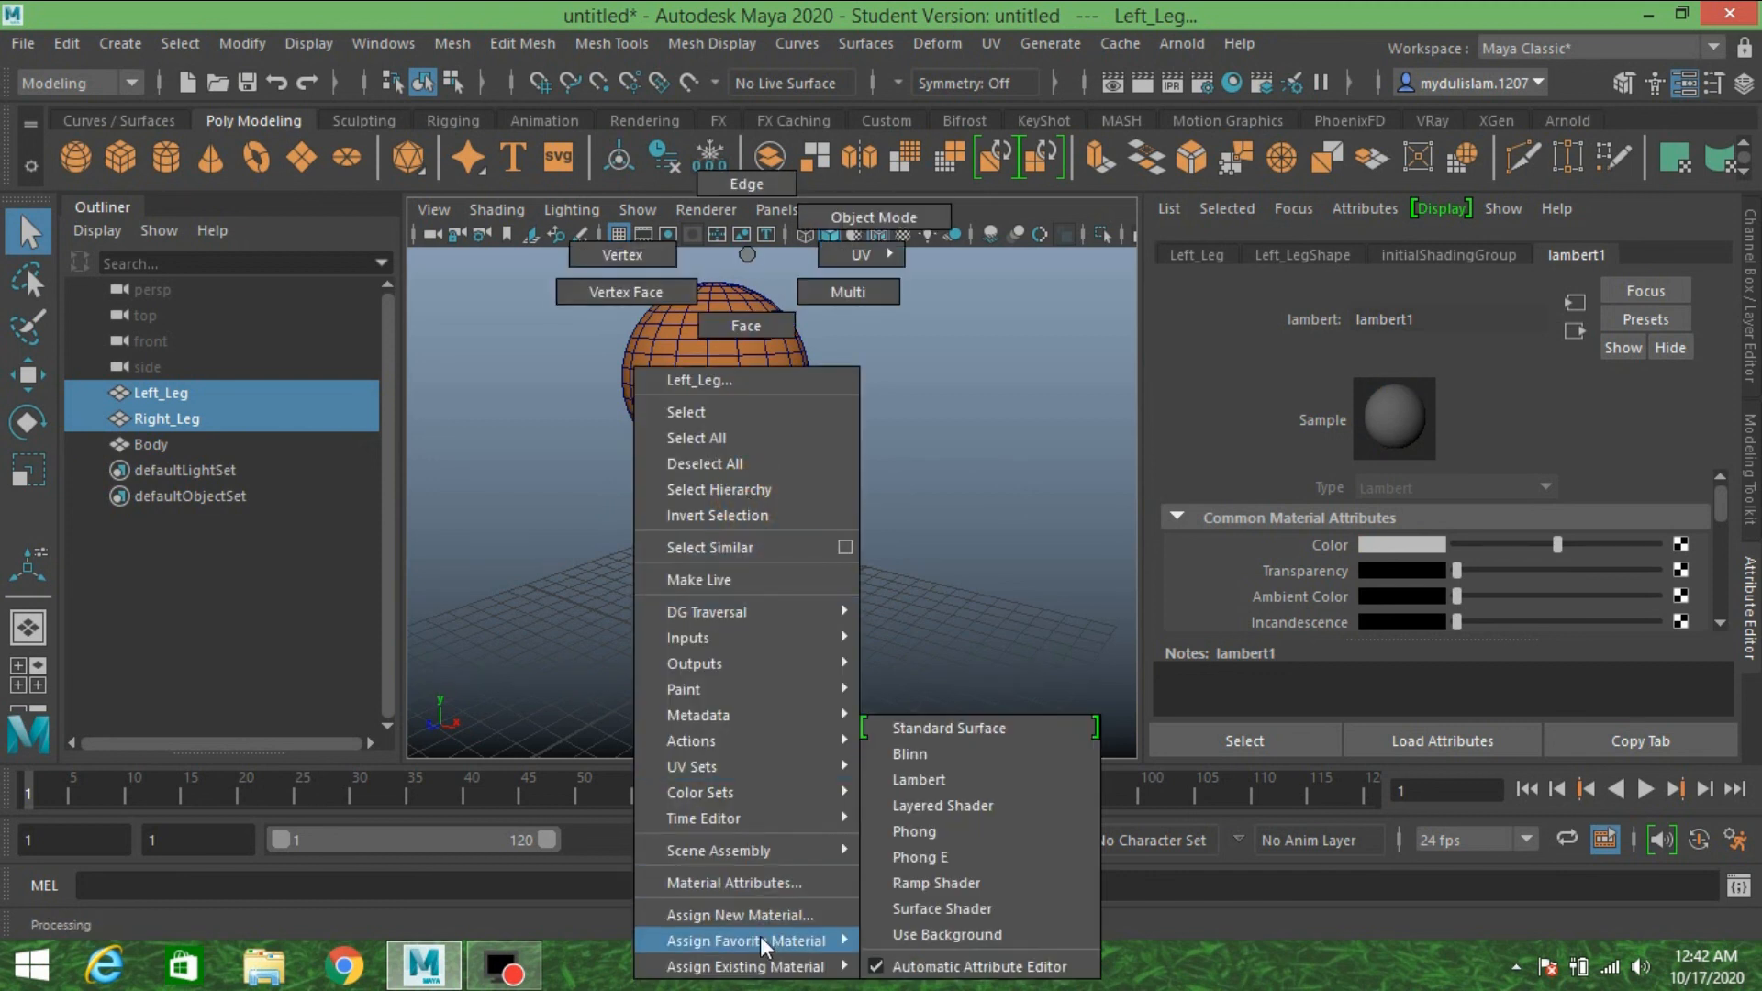
mouse_move(786, 971)
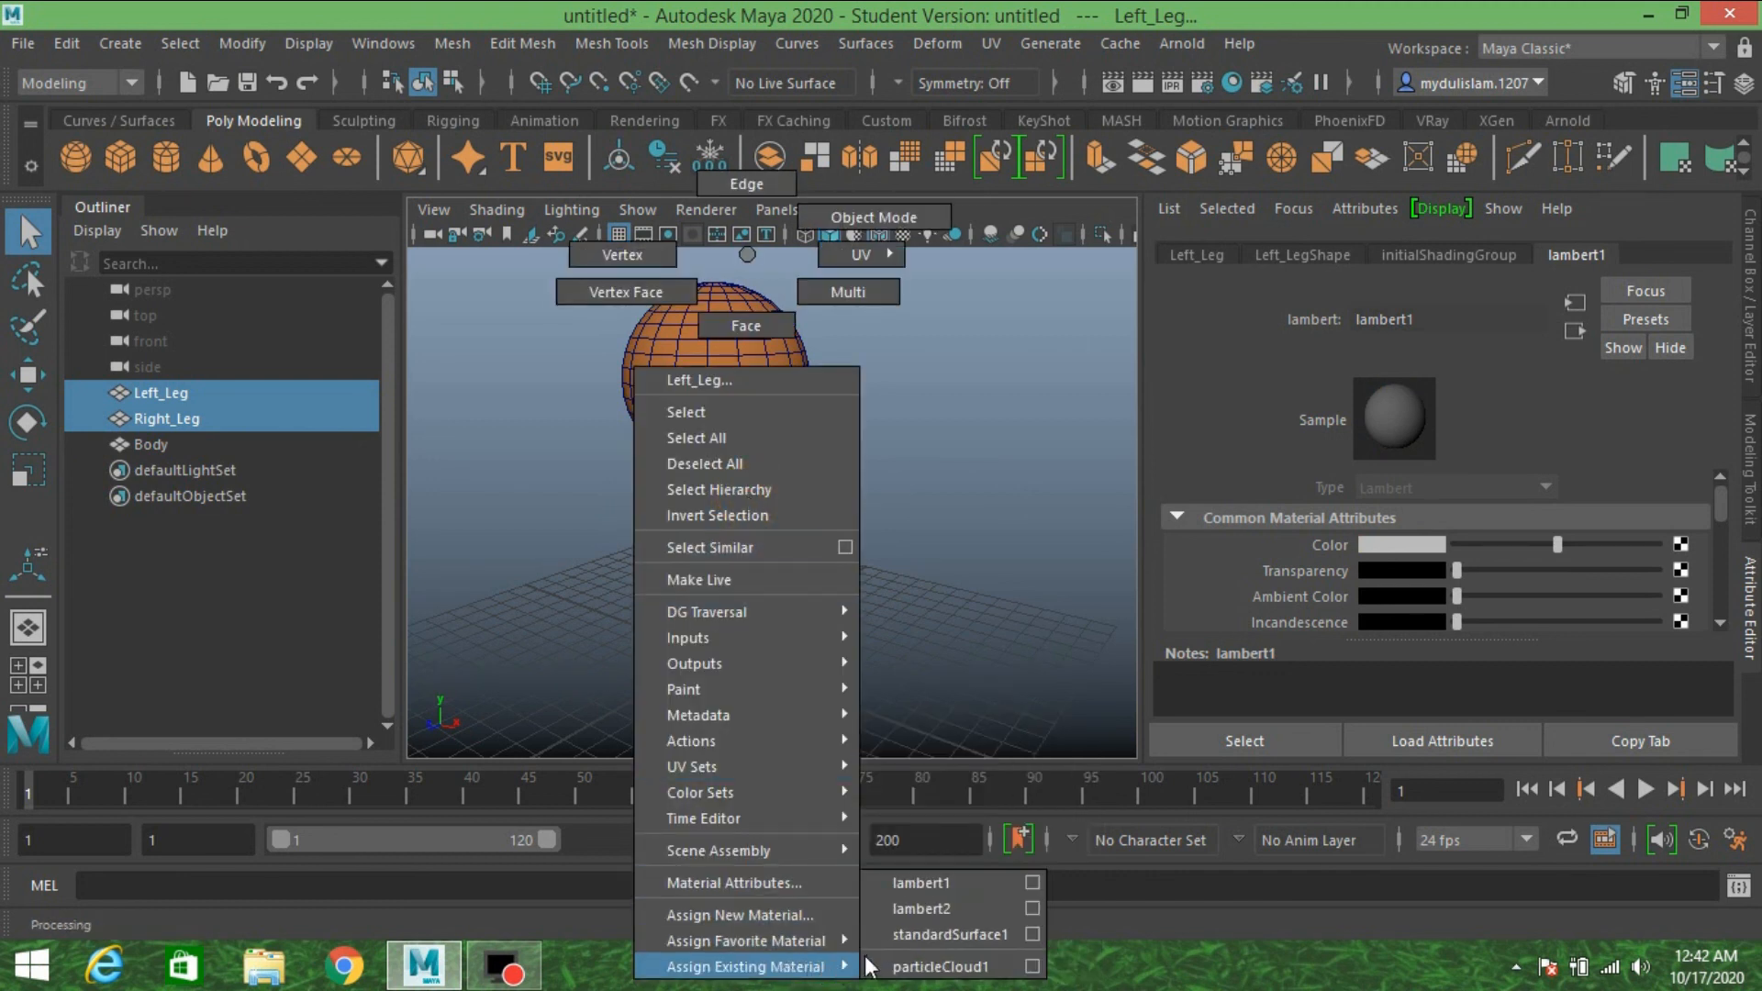
left_click(905, 908)
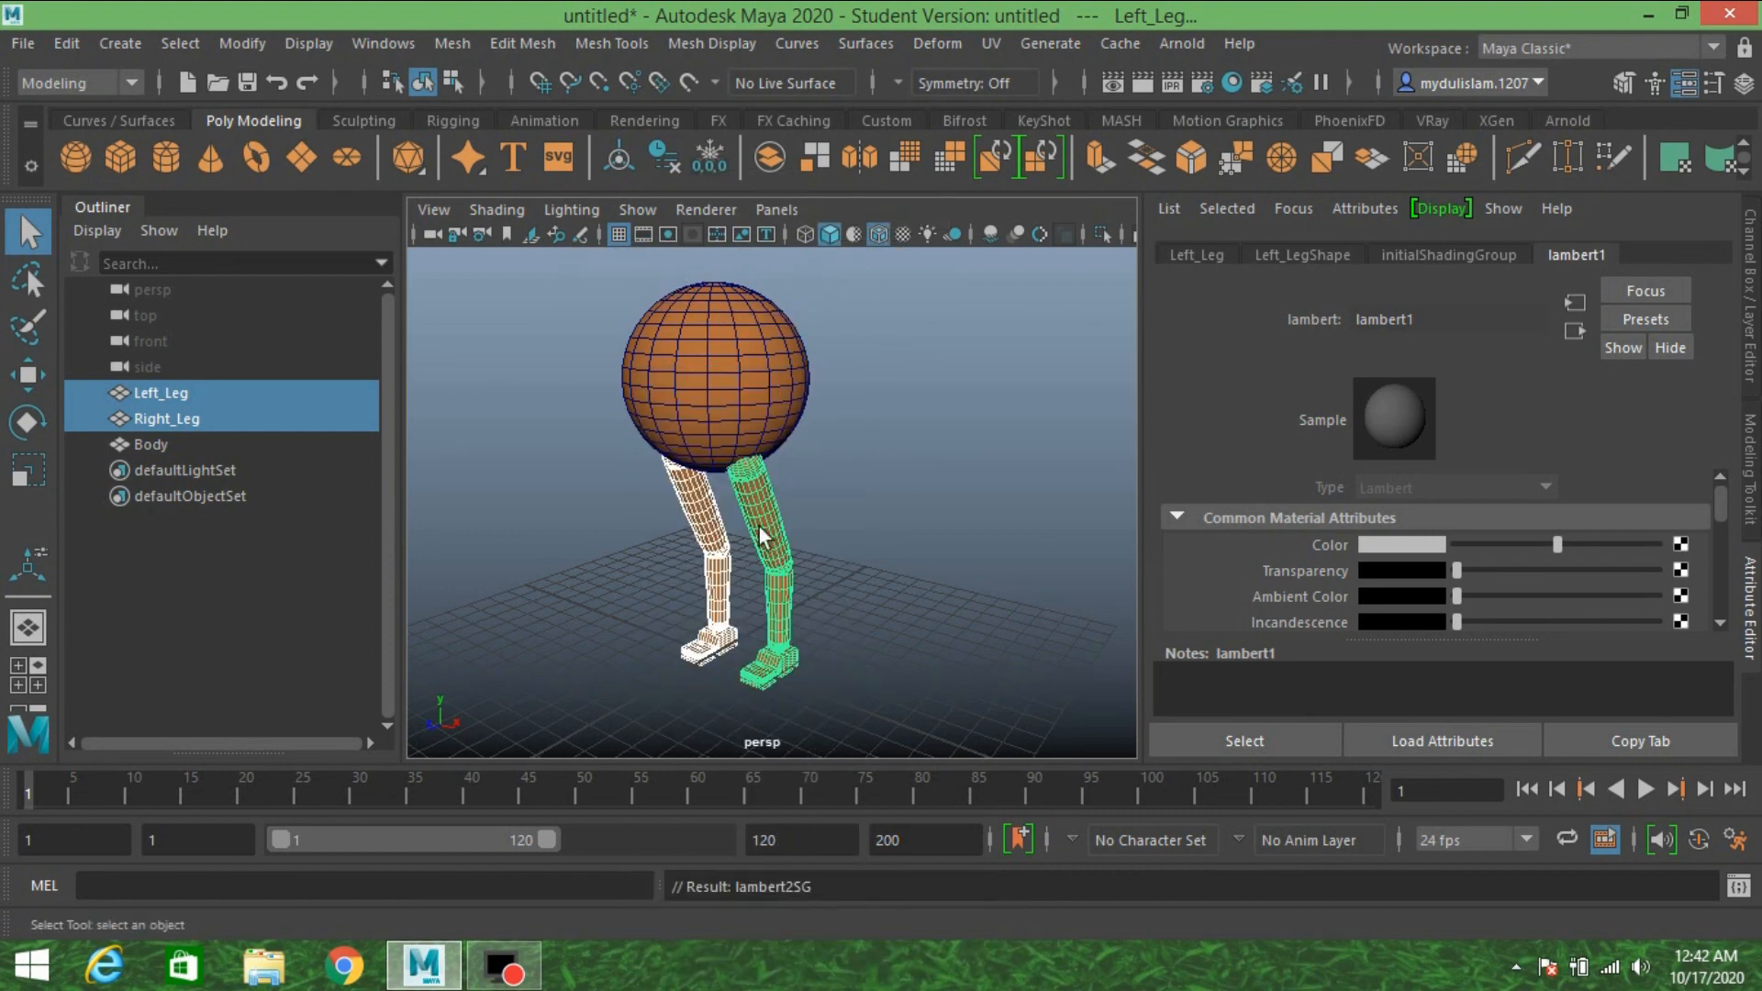
- Show the Channel Box in place of the material attributes and inspect the colored character from the side
scroll(702, 495, "down", 3)
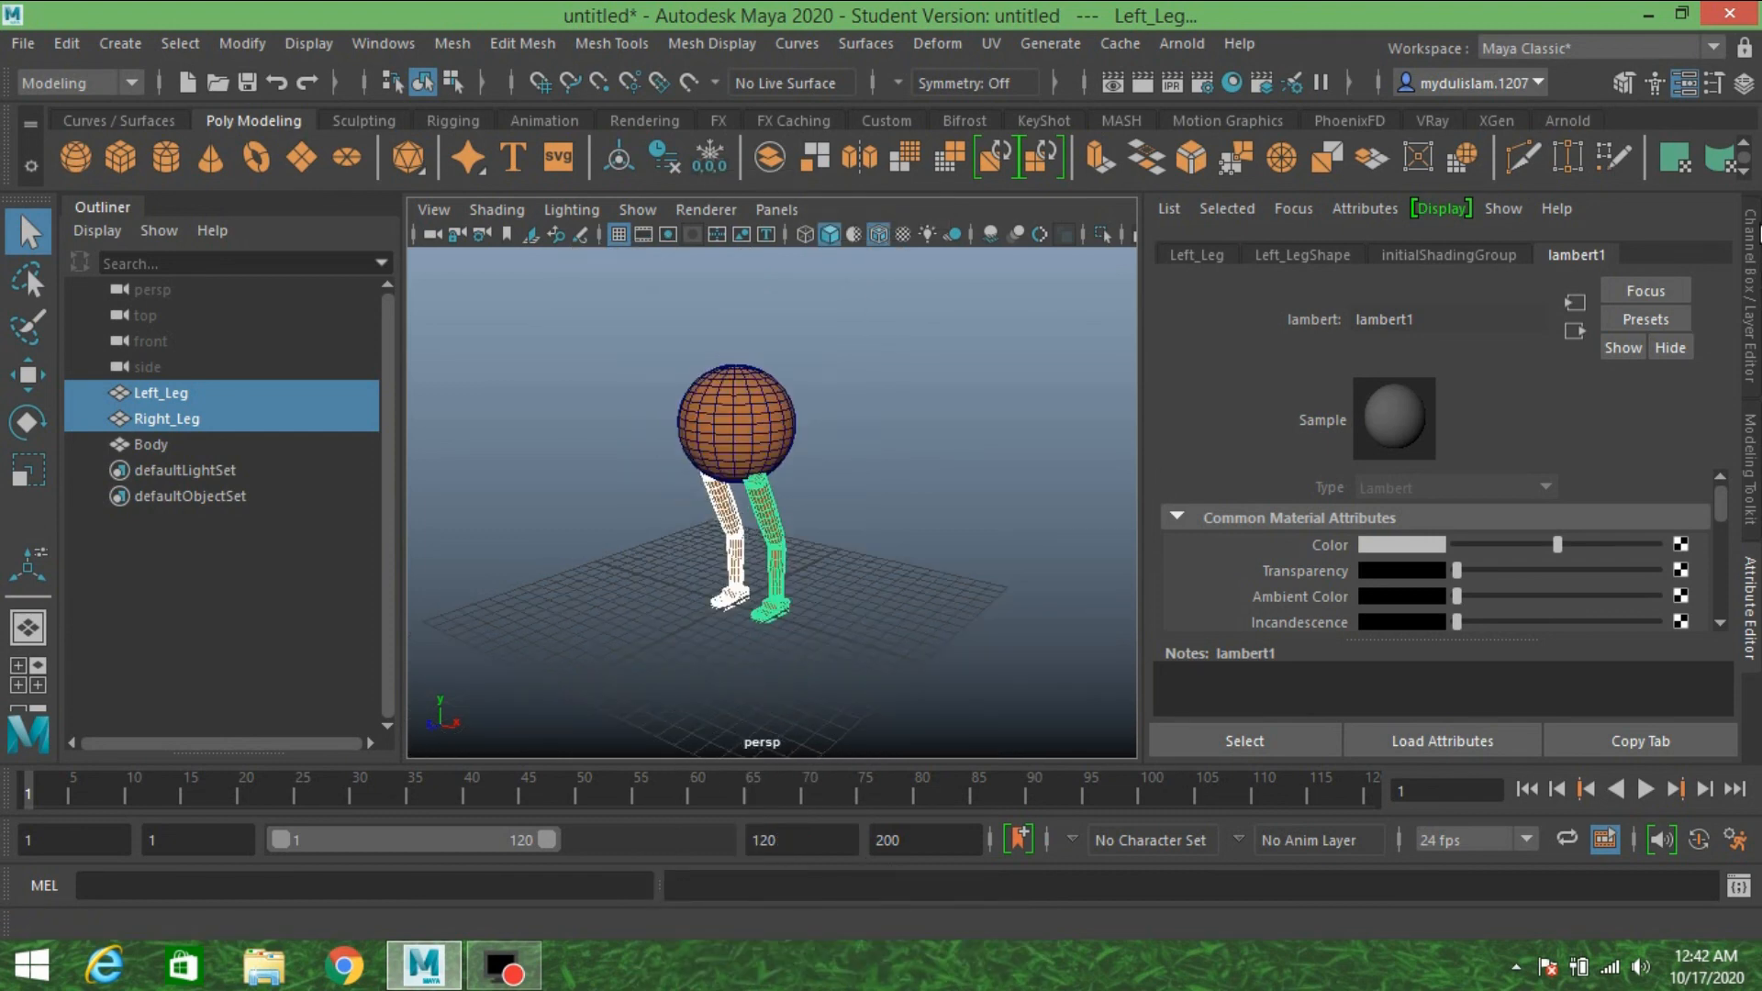
left_click(1749, 276)
left_click_drag(1017, 542, 1062, 519, "alt")
middle_click_drag(1061, 519, 1068, 498, "alt")
left_click_drag(1068, 498, 944, 524, "alt")
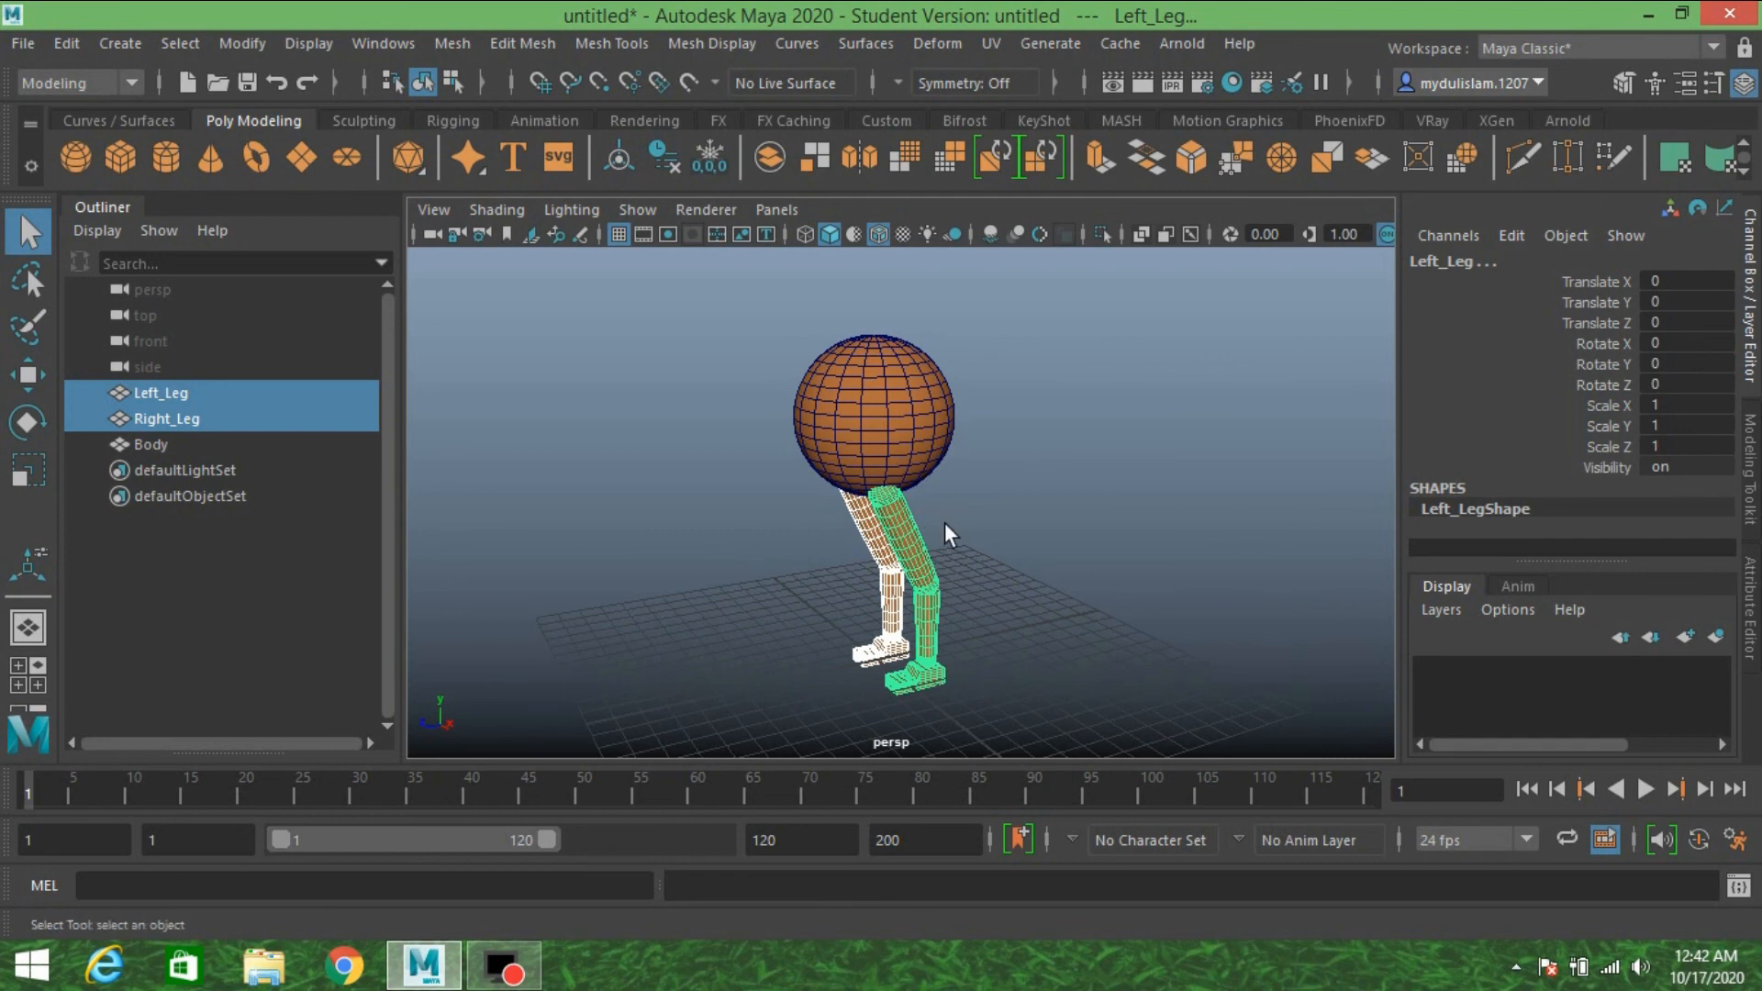